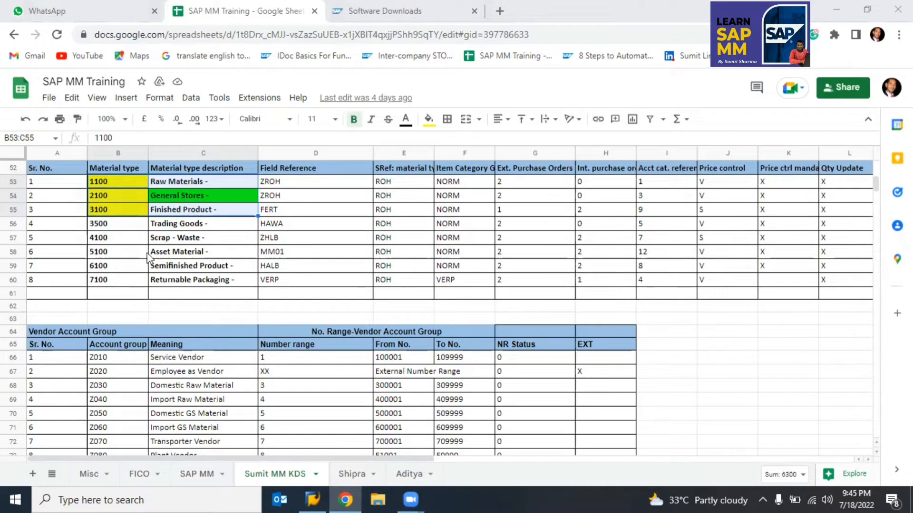
Step: Enter 'ECC' in I66 and 'S4HANA' in I67 beside the Vendor Account Group table
scroll(166, 371, "down", 2)
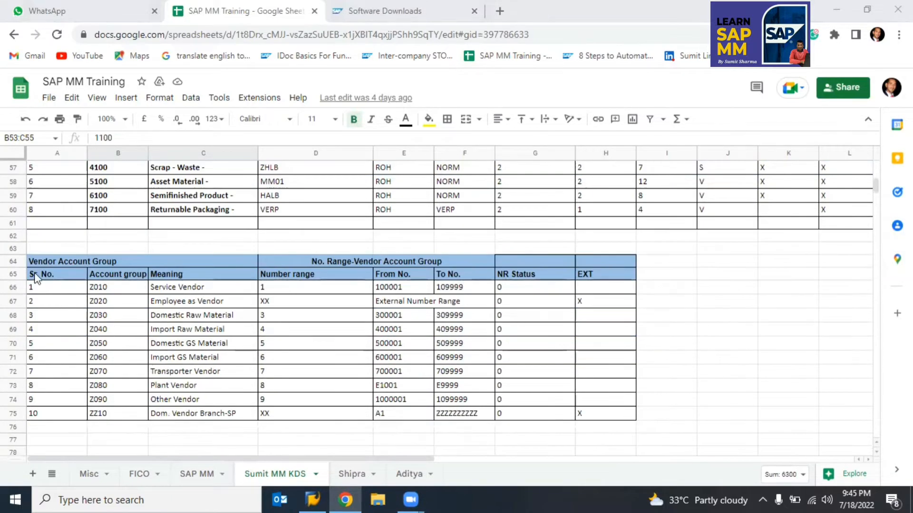
left_click(35, 260)
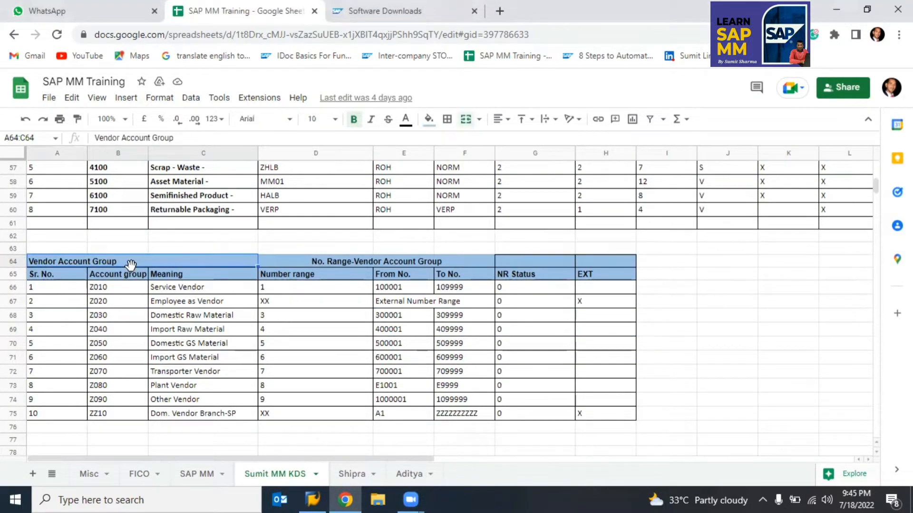
left_click(662, 283)
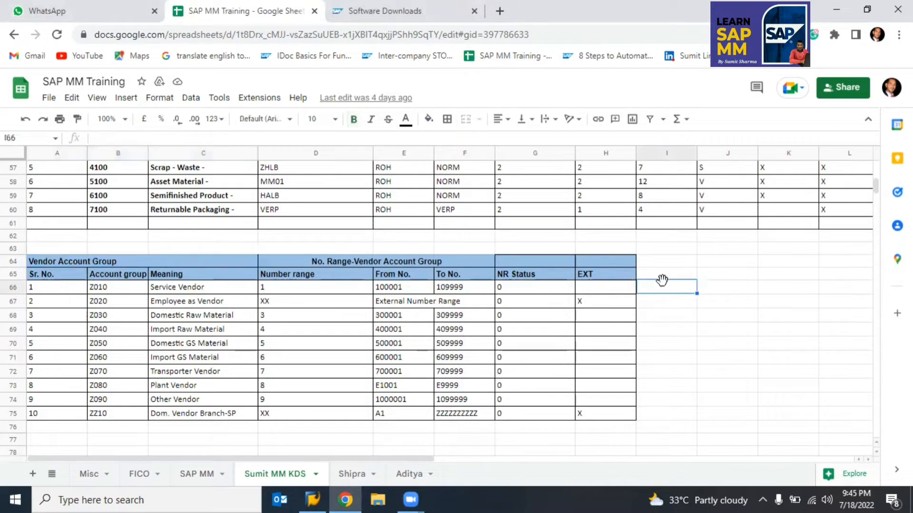
type("ECC")
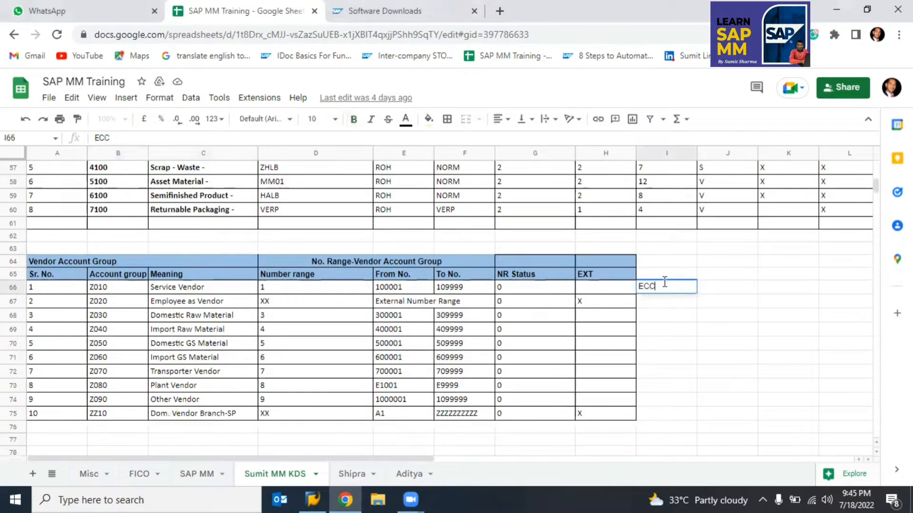
key("Return")
type("S4")
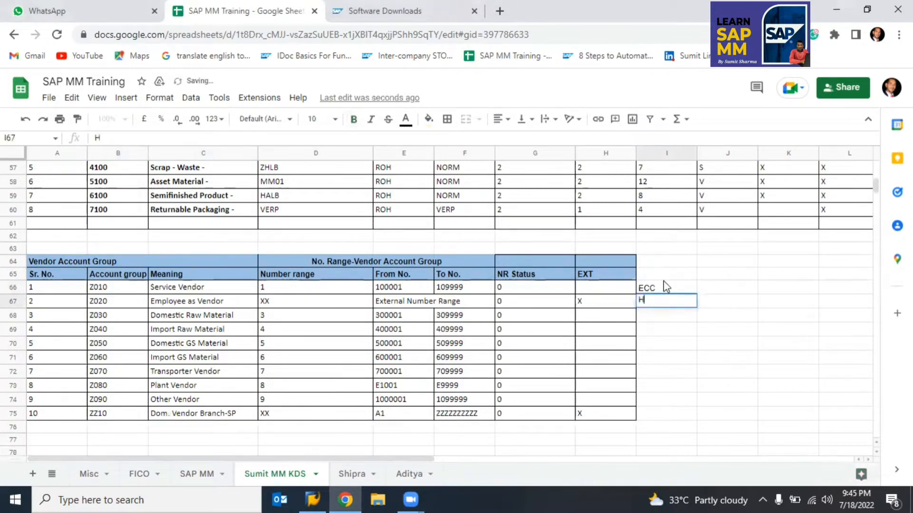
type("HANA")
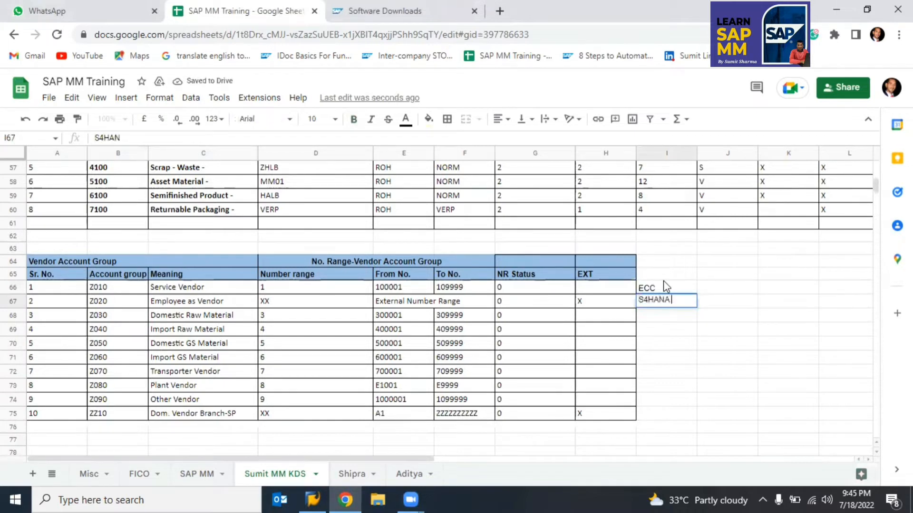
key("Return")
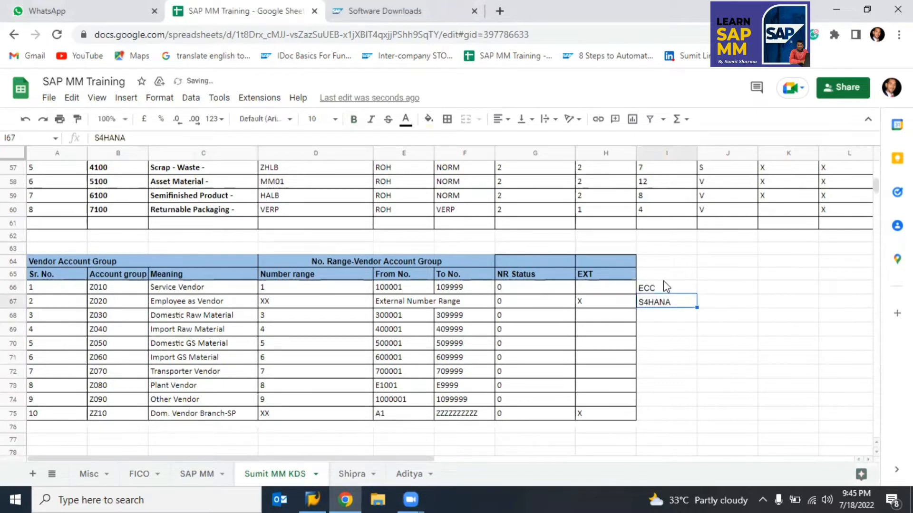
left_click(664, 289)
key("Right")
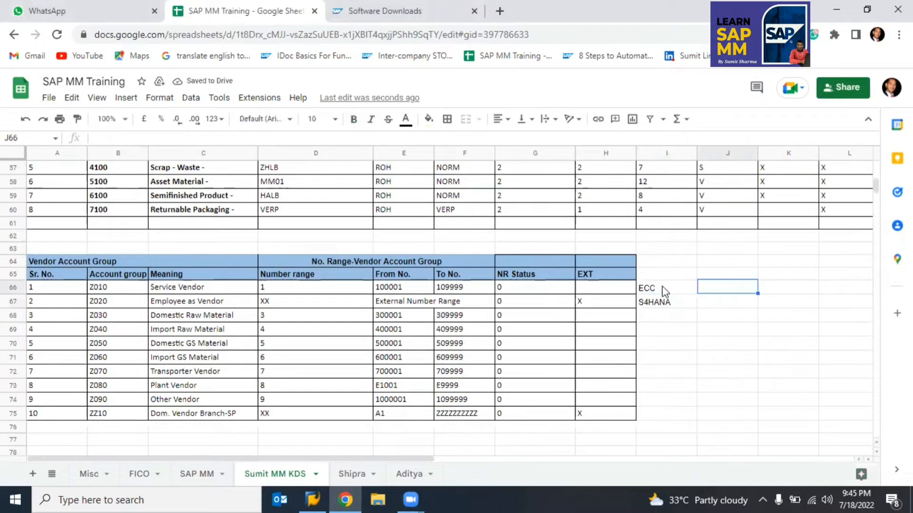
Step: Enter 'Configuration' in cell J66 beside ECC
left_click(667, 289)
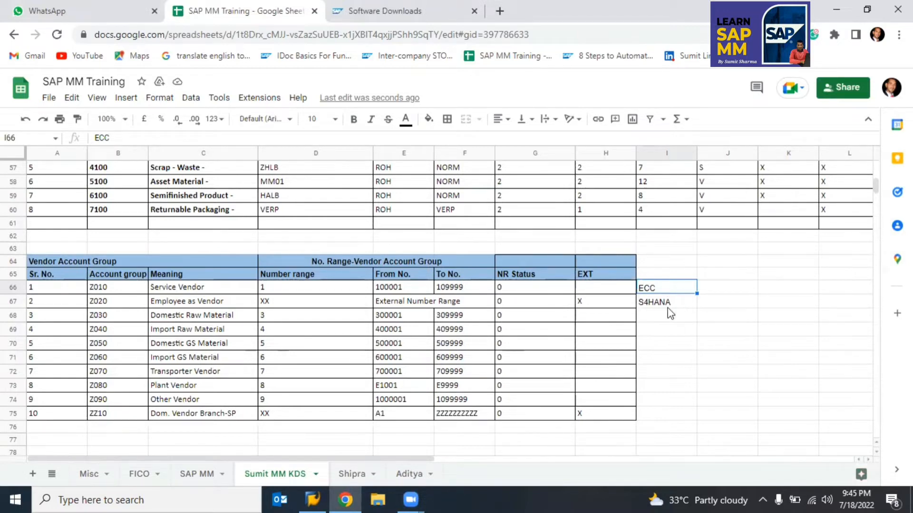
left_click(655, 308)
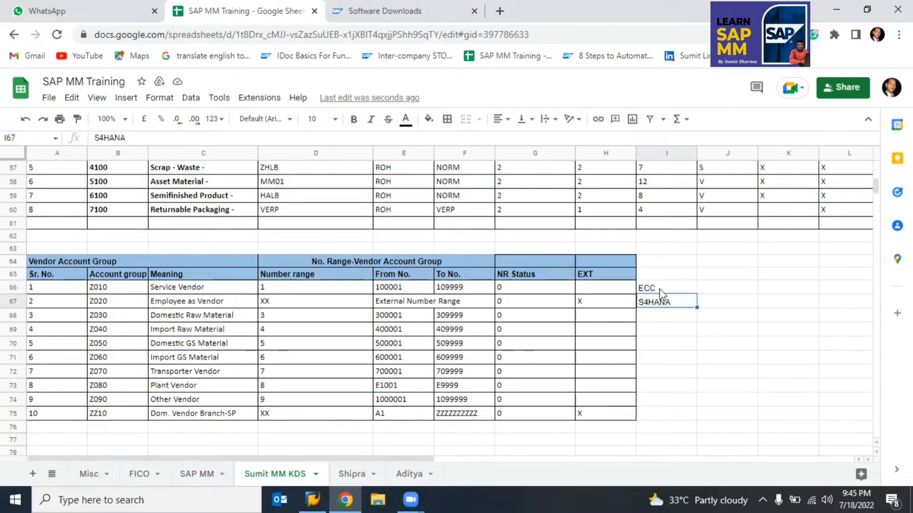
left_click(660, 291)
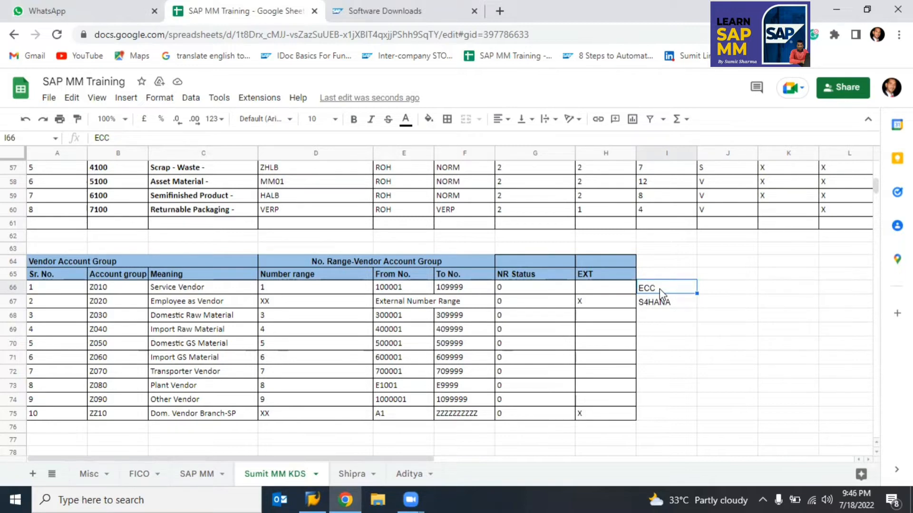
key("Down")
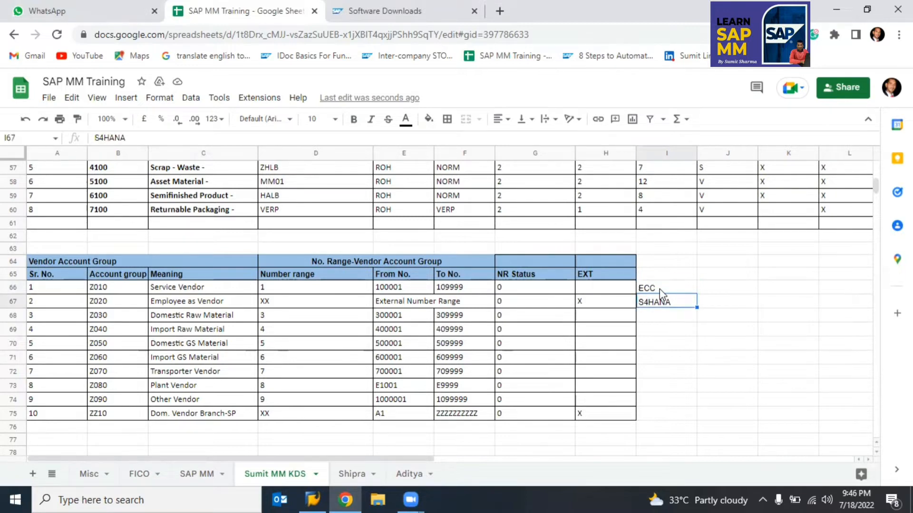
key("Up")
key("Down")
key("Up")
key("Right")
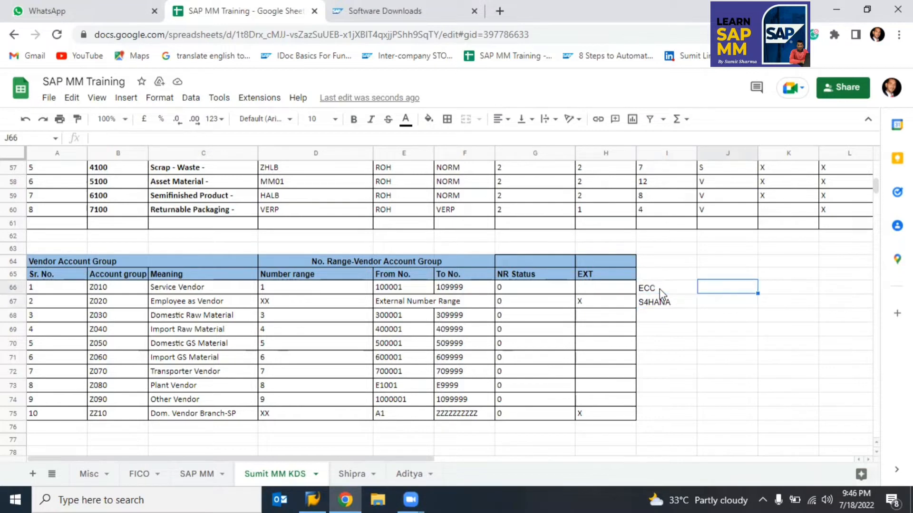
type("Con")
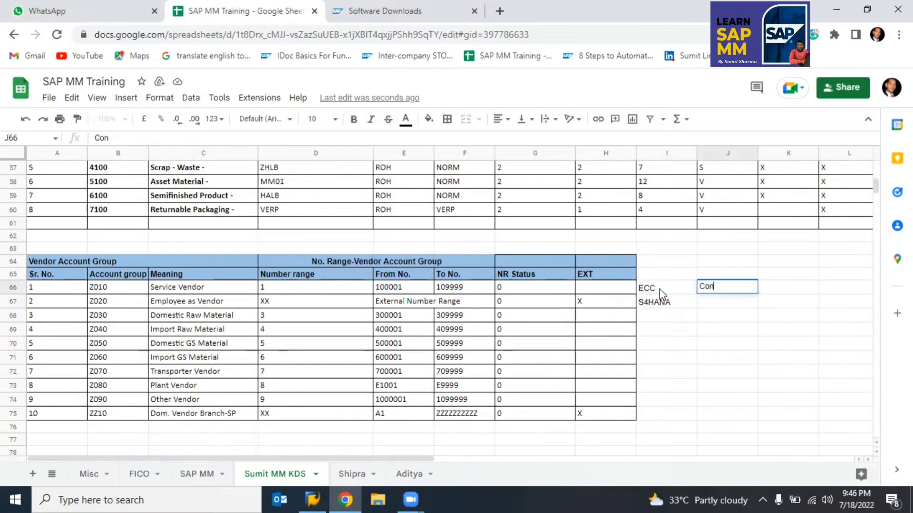
type("figuration")
key("Return")
Step: Copy 'Configuration' from J66 into J67 beside S4HANA
key("Up")
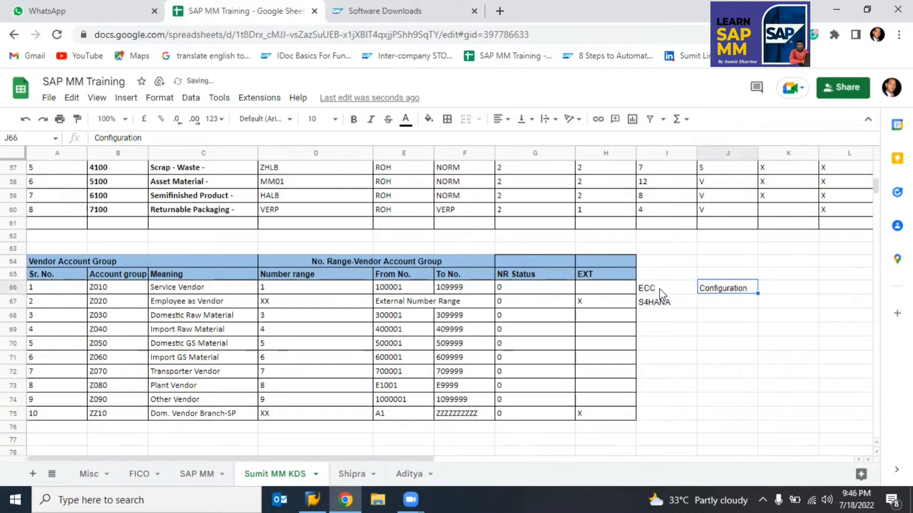
key("ctrl+c")
key("Down")
key("Return")
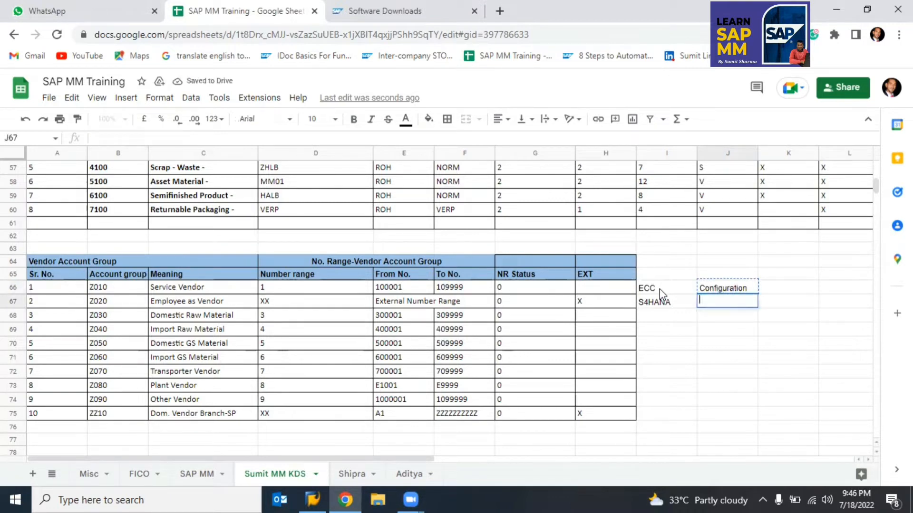
key("Escape")
key("ctrl+v")
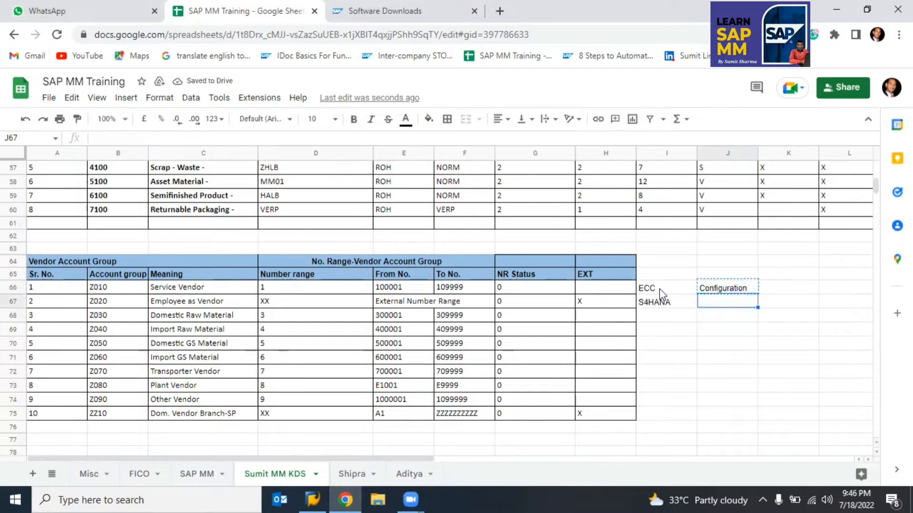
left_click(660, 289)
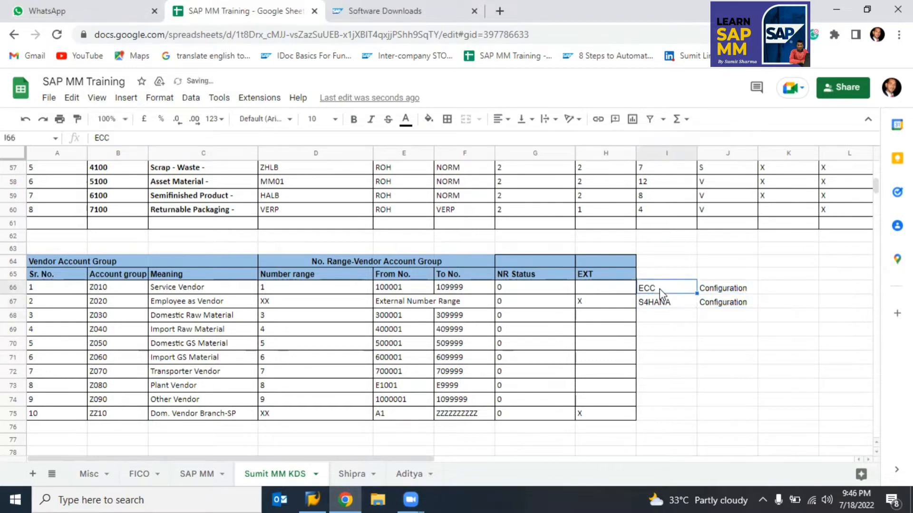
left_click(706, 288)
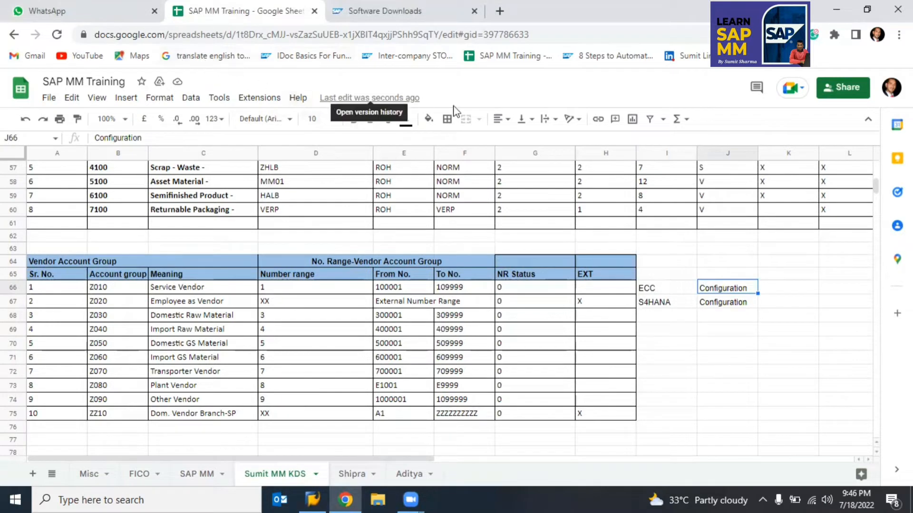
Step: Fill J66 yellow and enter XK01 in K66 and BP in K67
left_click(428, 119)
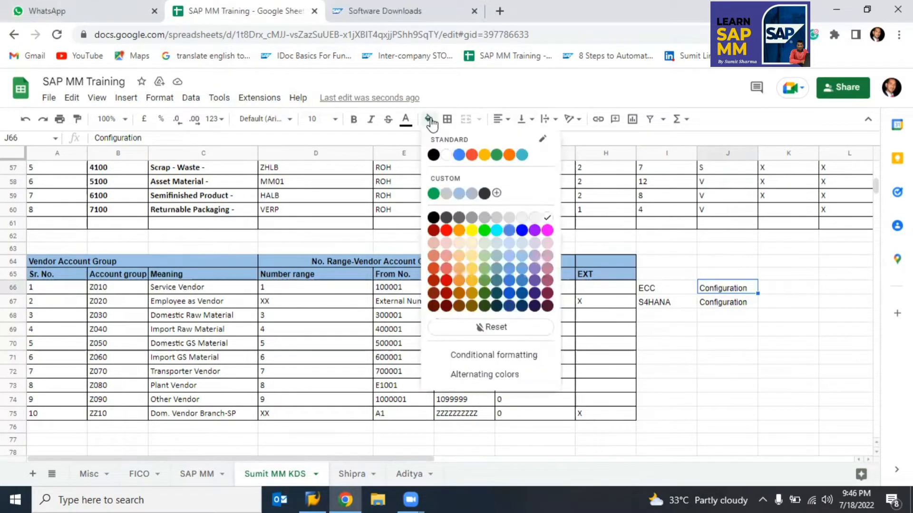
left_click(471, 230)
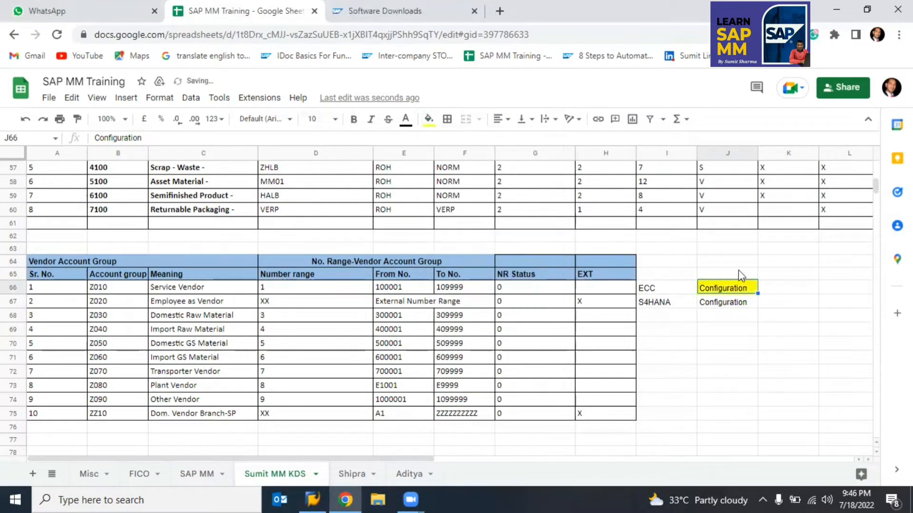
left_click(762, 290)
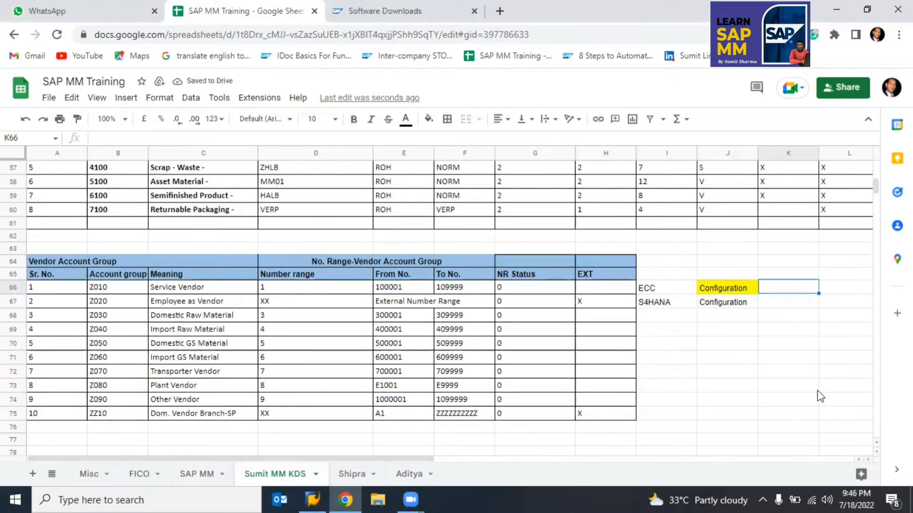
type("XK01")
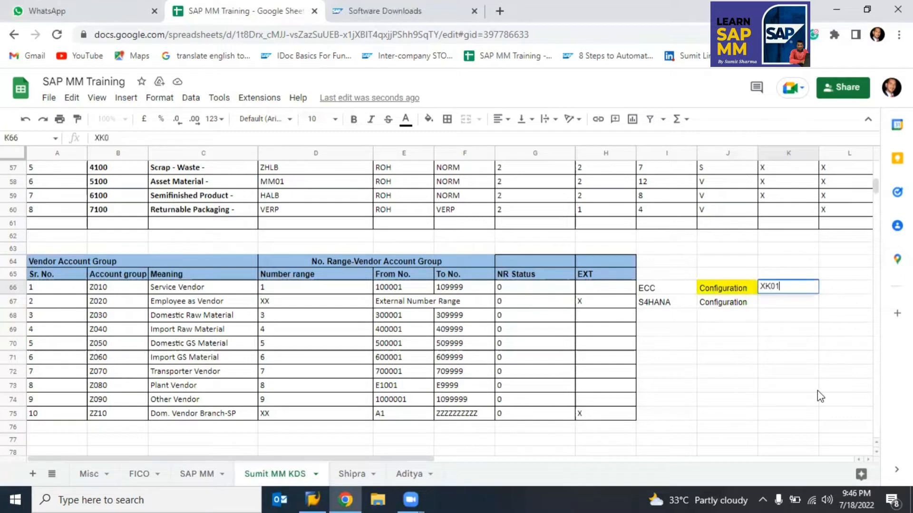
key("Return")
type("BP")
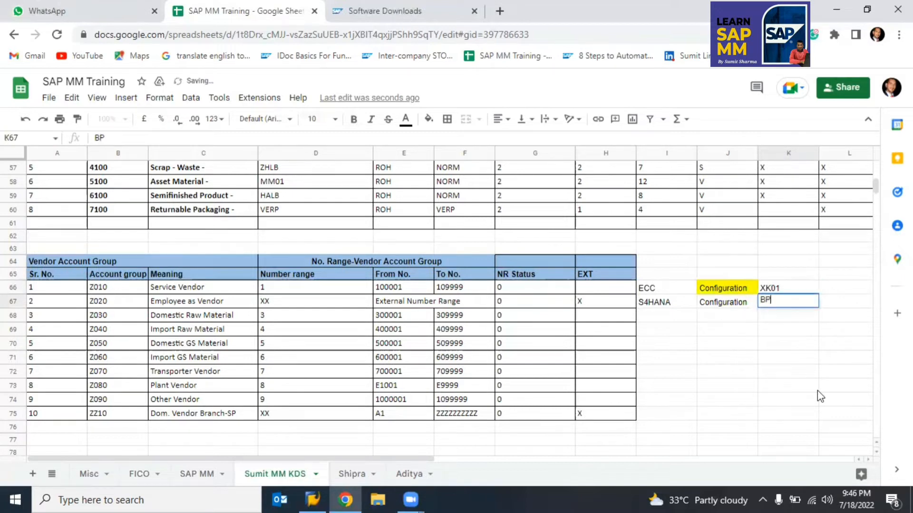
key("Return")
Step: Check the J66:K67 notes, then switch to SAP Logon
key("Up")
key("shift+Up")
key("shift+Left")
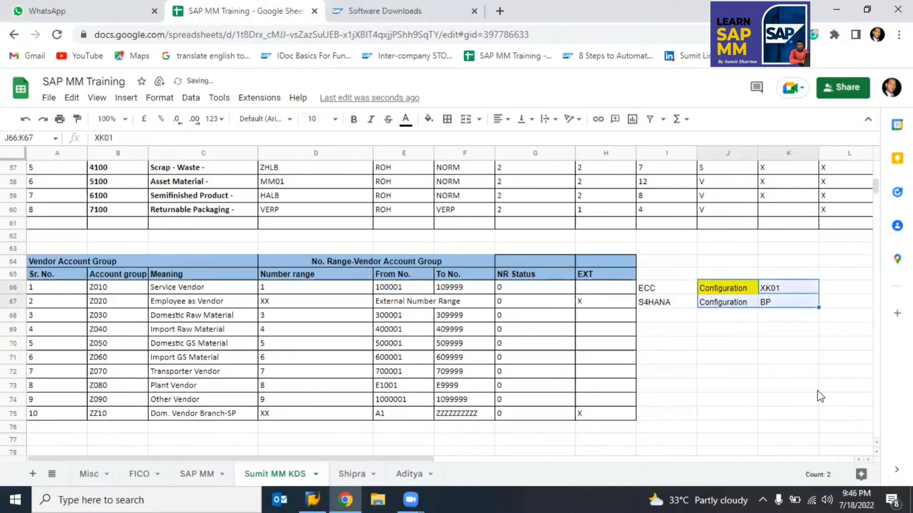
key("Right")
key("Left")
key("Left")
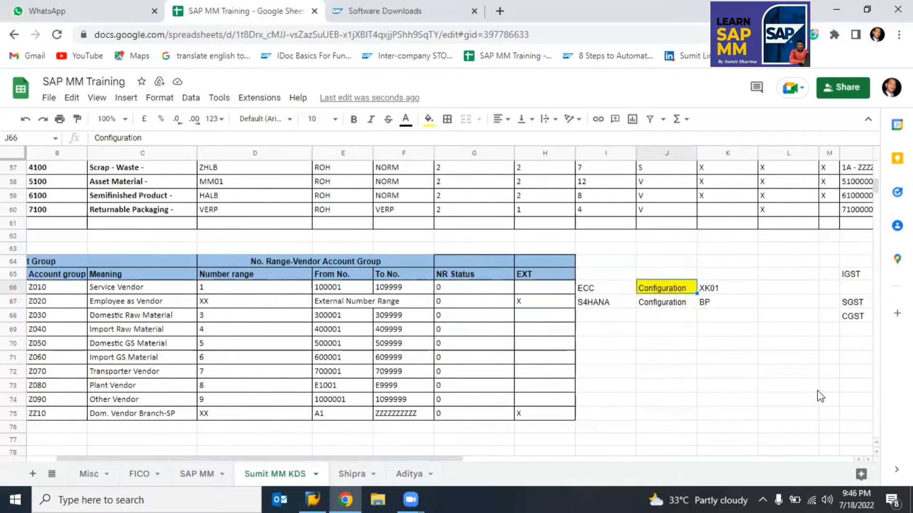
key("Left")
key("Left")
key("Left")
key("Left")
key("Left")
key("Left")
key("Left")
key("Left")
key("Left")
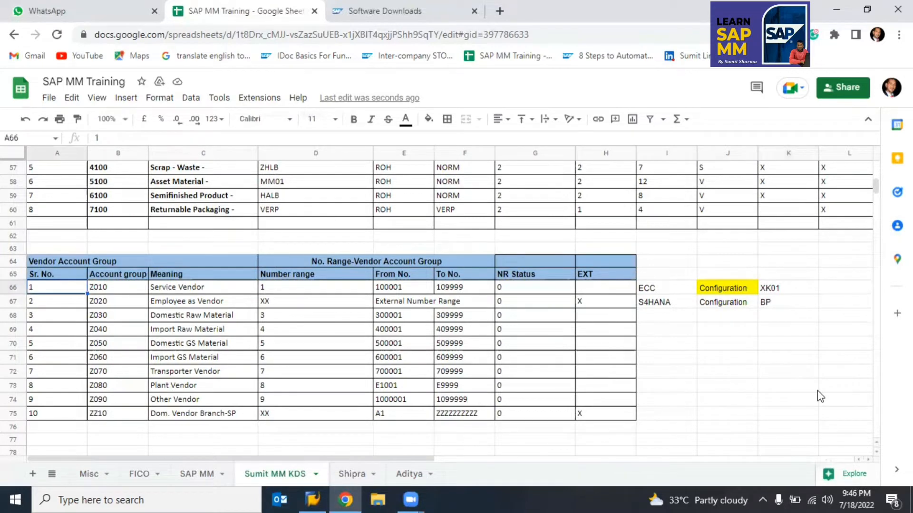
key("alt+Tab")
key("alt+Tab")
key("alt+Tab")
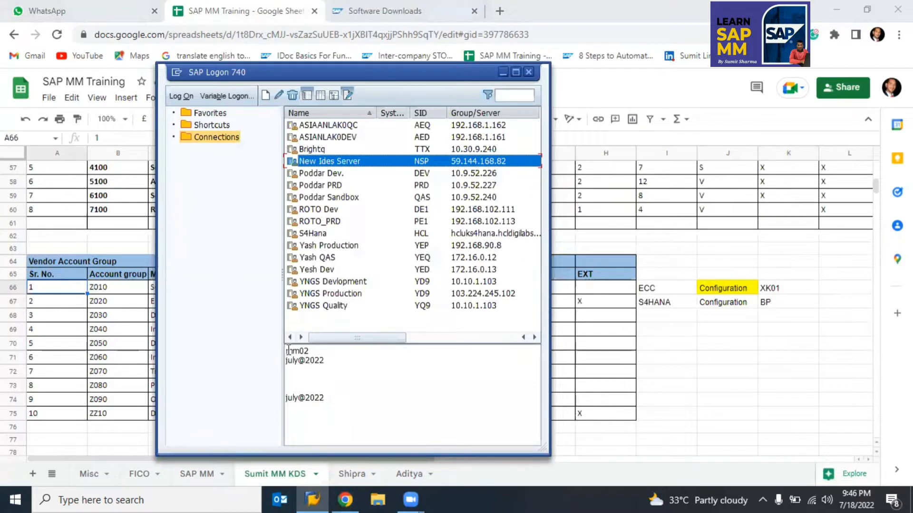
Step: Log on to New Ides Server (IDES ECC 6.0, client 800) and dismiss the licence-expiry notice
left_click_drag(286, 350, 337, 369)
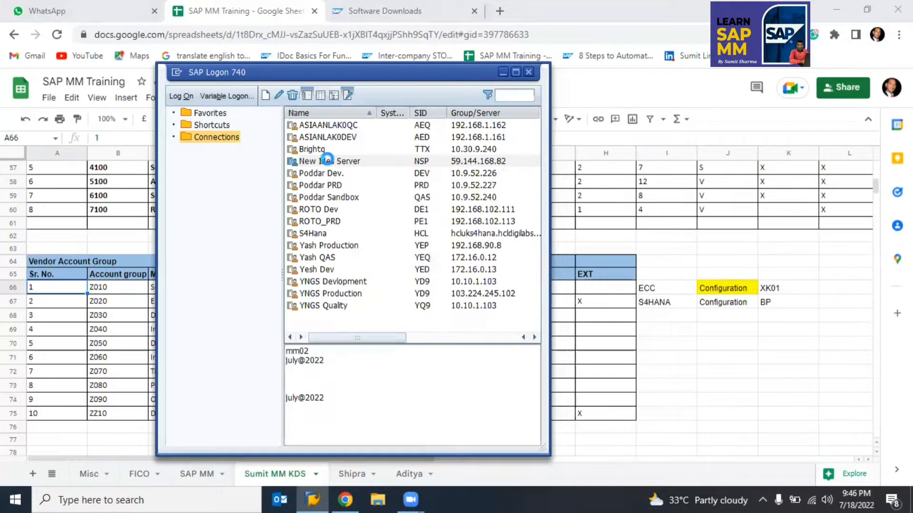
left_click(327, 160)
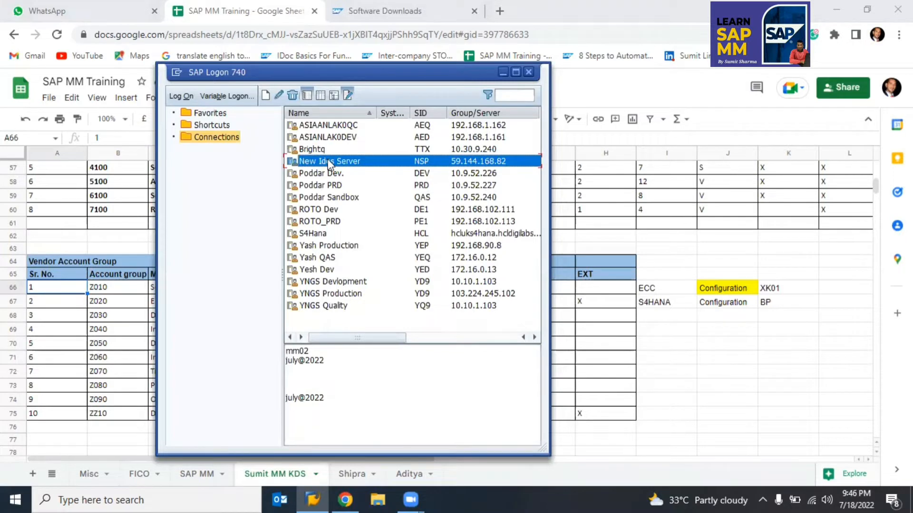
double_click(328, 160)
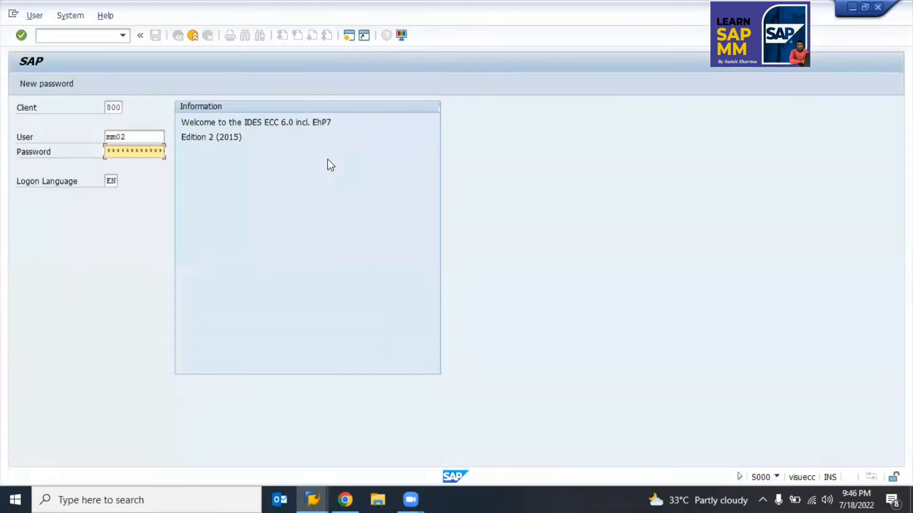
key("Return")
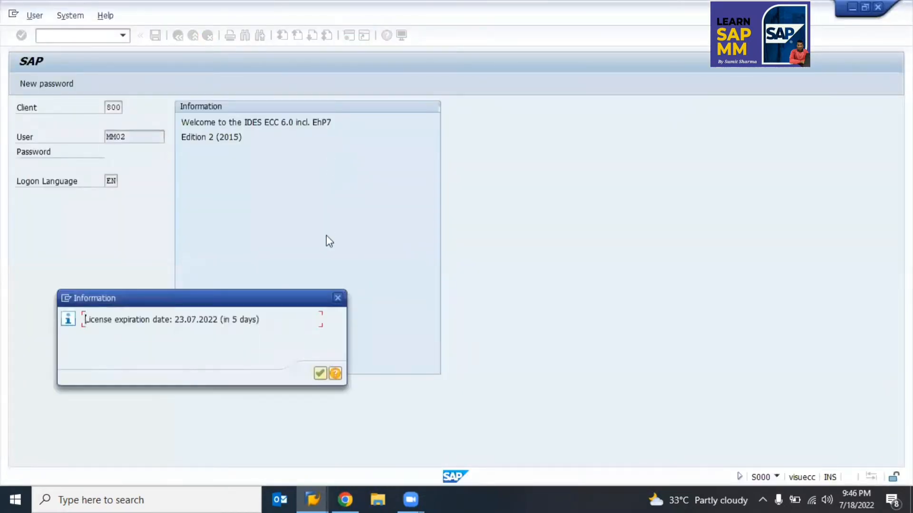
key("Return")
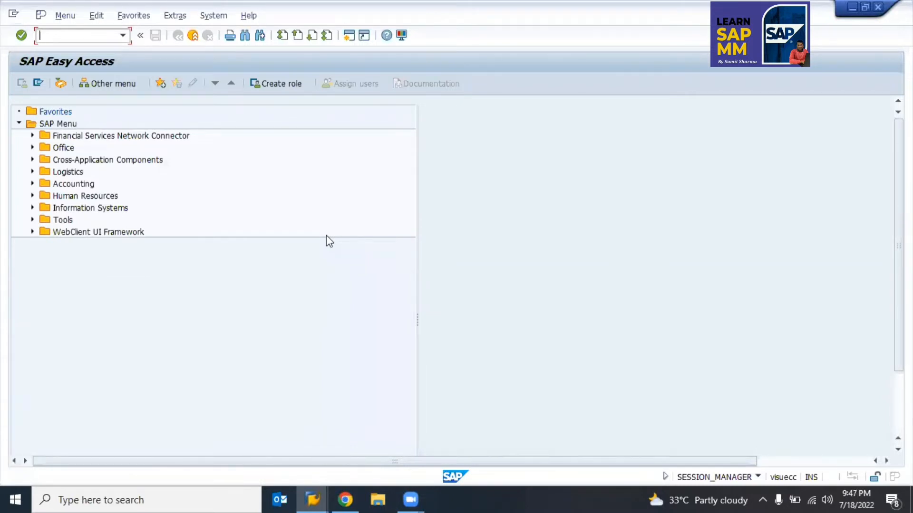
Step: Open the SAP Reference IMG via SPRO and expand Logistics - General
type("spro")
key("Return")
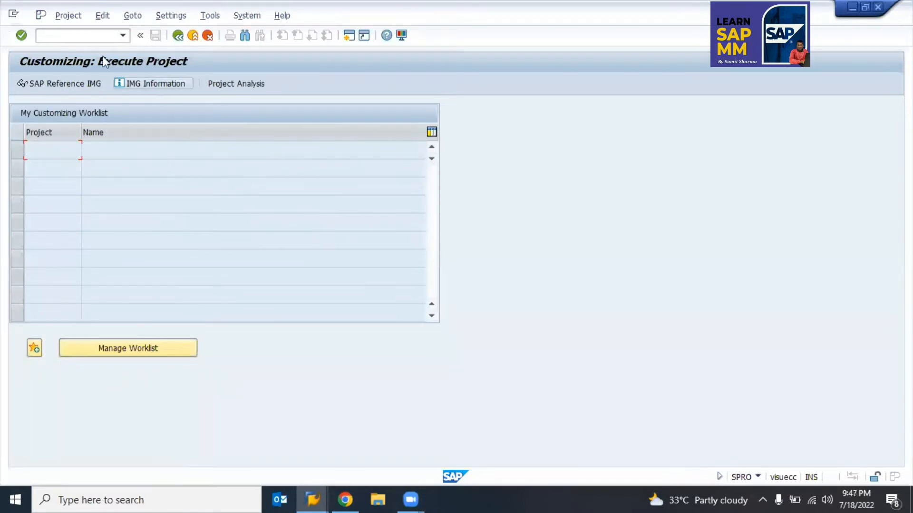
left_click(63, 85)
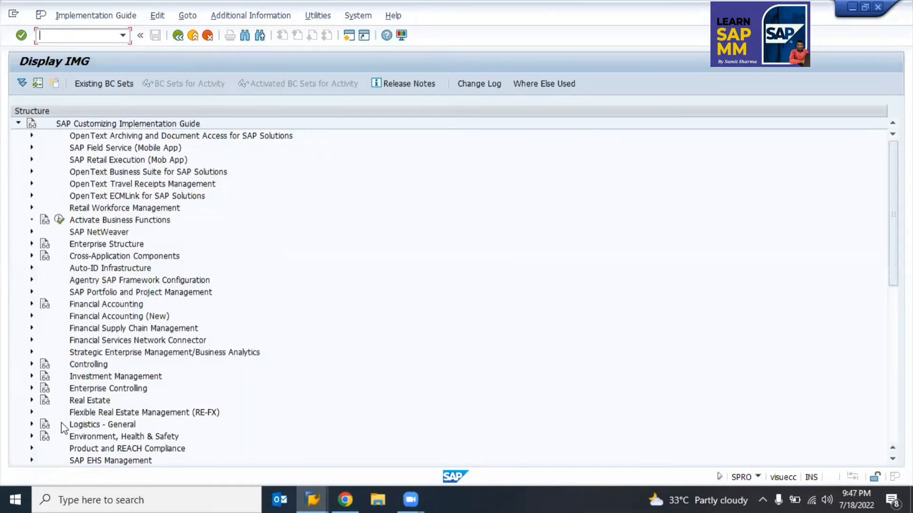
left_click(62, 424)
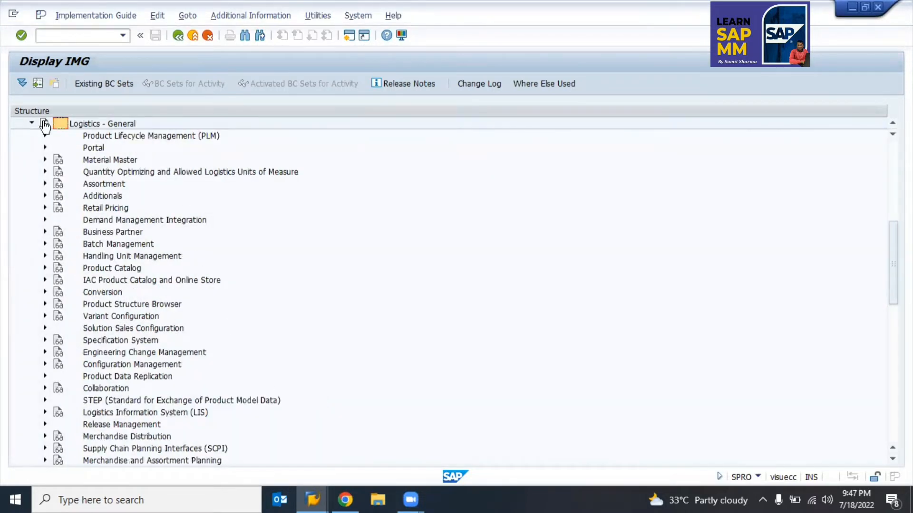
left_click(78, 124)
scroll(74, 233, "up", 2)
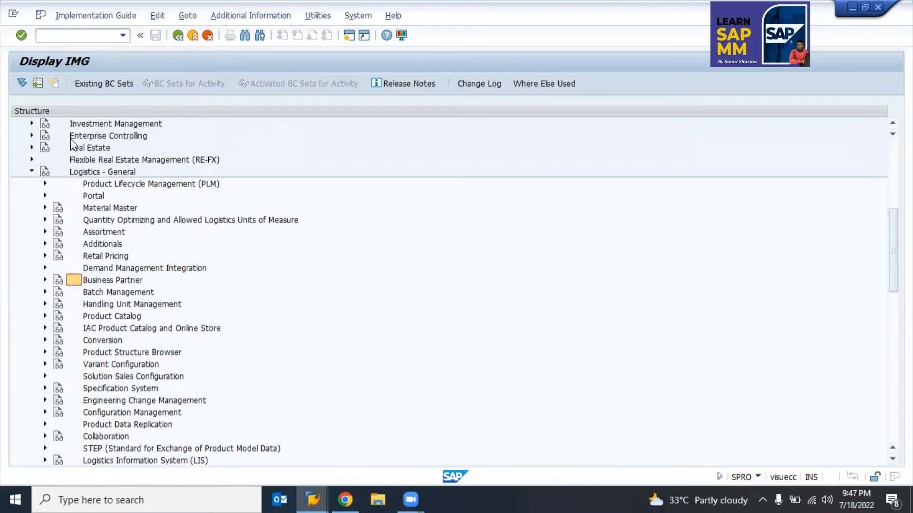
left_click(77, 172)
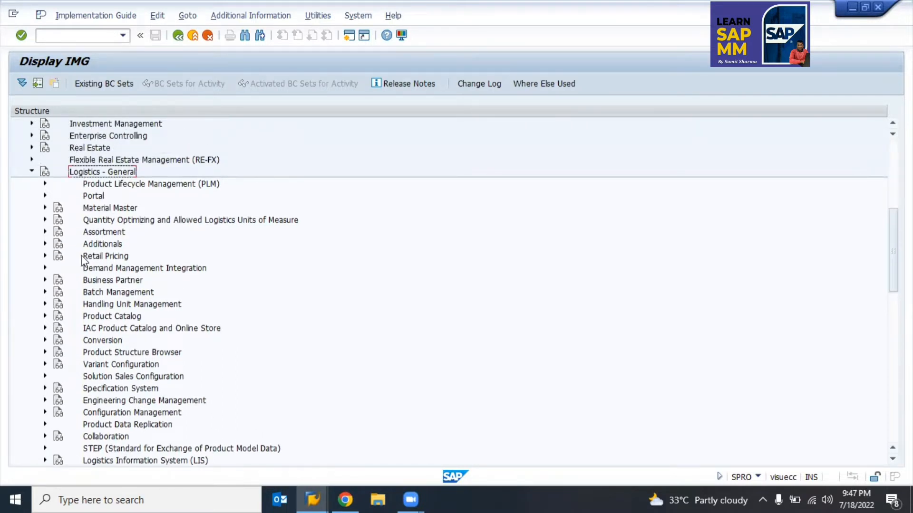
Step: Expand Business Partner › Vendors › Control in the IMG tree
double_click(72, 278)
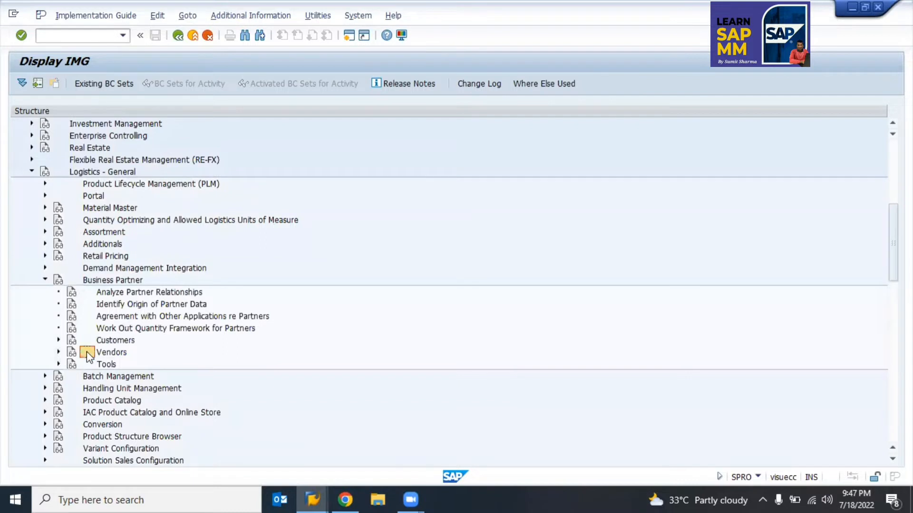
left_click(102, 343)
left_click(58, 352)
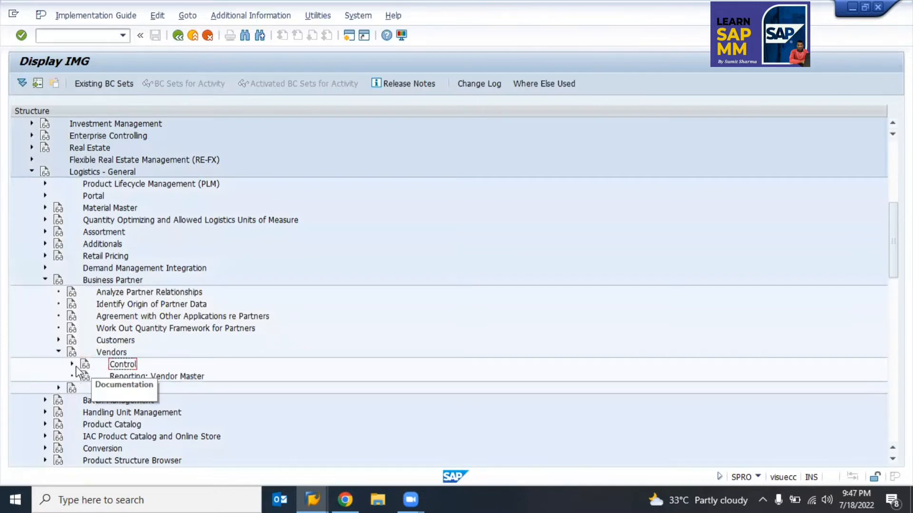
left_click(71, 364)
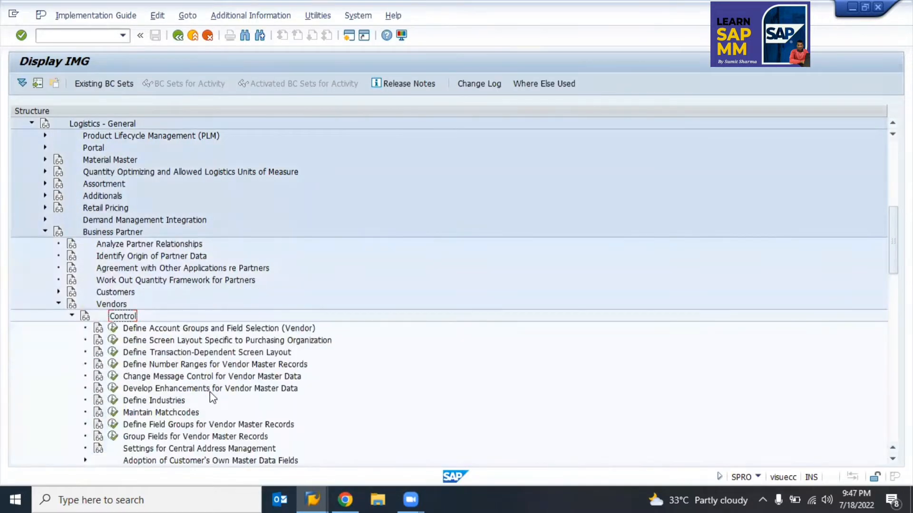
scroll(210, 392, "down", 2)
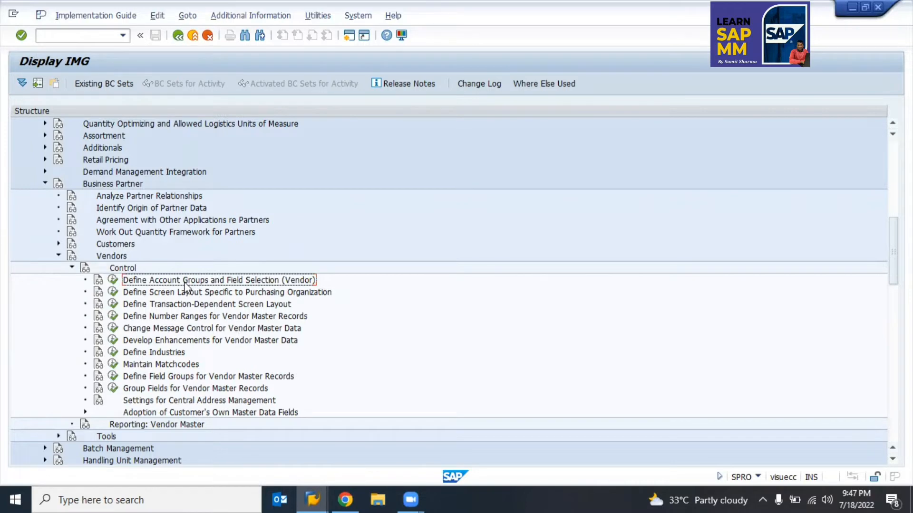
key("alt+Tab")
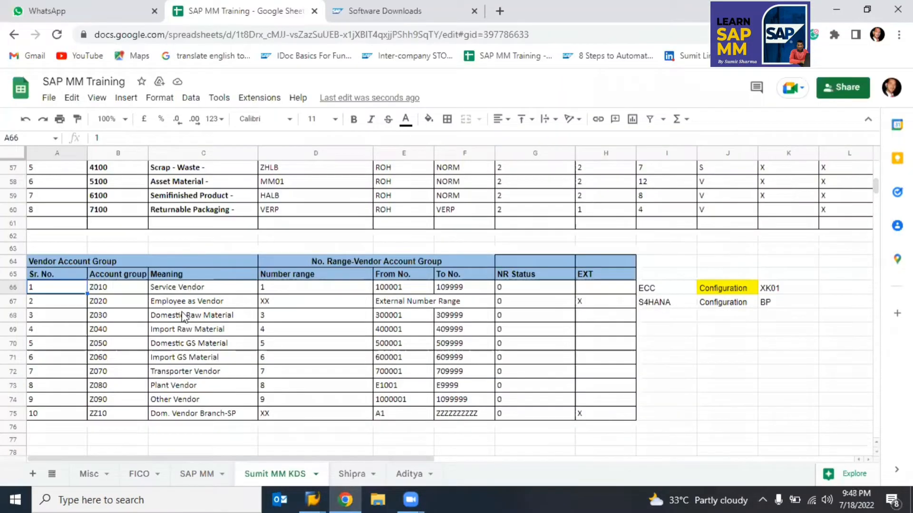
Step: Select B66:C75 and review the Service Vendor, Employee as Vendor and Domestic Raw Material meanings
left_click_drag(113, 288, 180, 414)
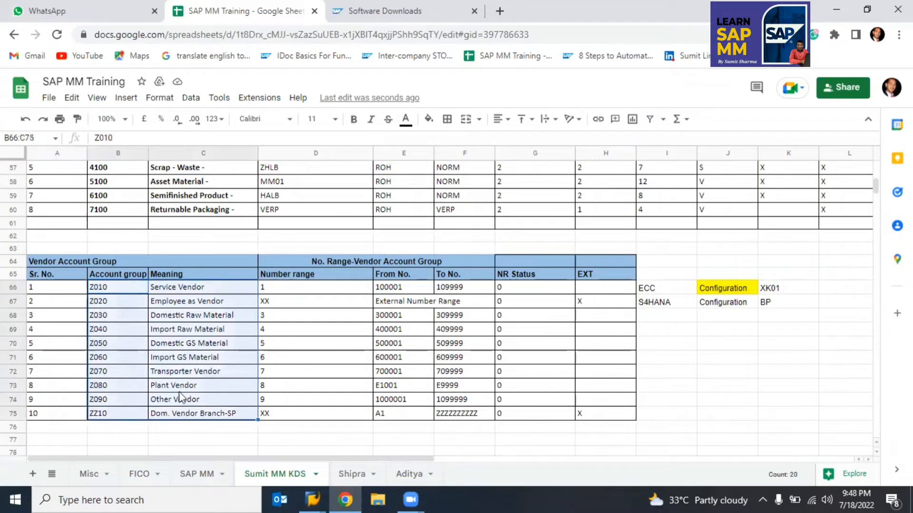
left_click(170, 287)
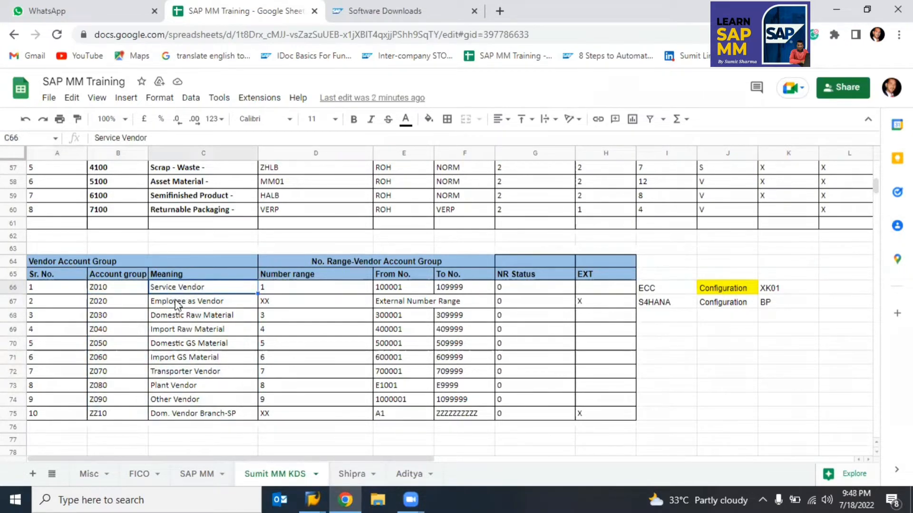
left_click(176, 304)
left_click(186, 317)
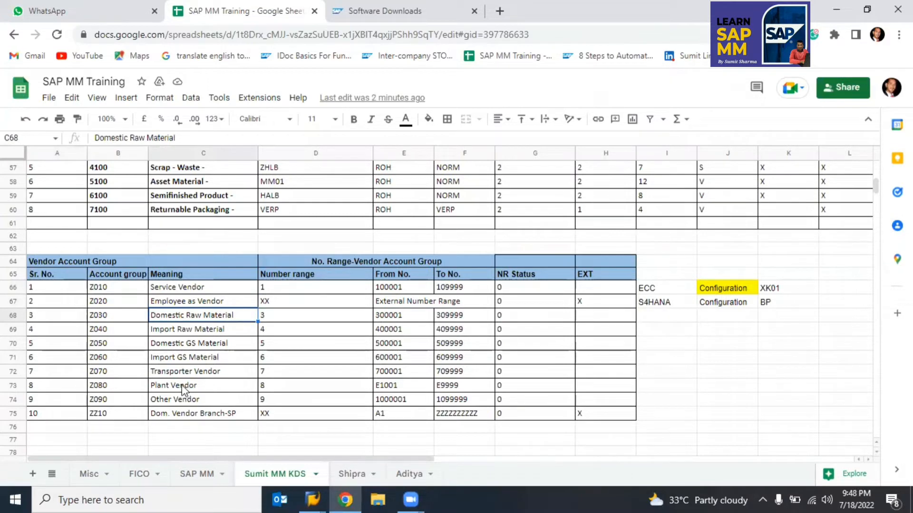
key("alt+Tab")
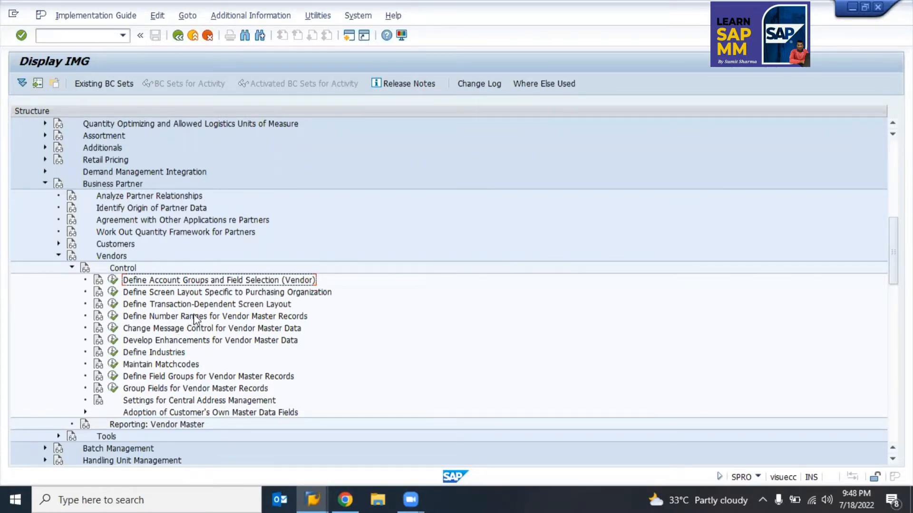
Step: Open Define Account Groups and Field Selection (Vendor), cancel Position, and go back to the IMG
left_click(114, 281)
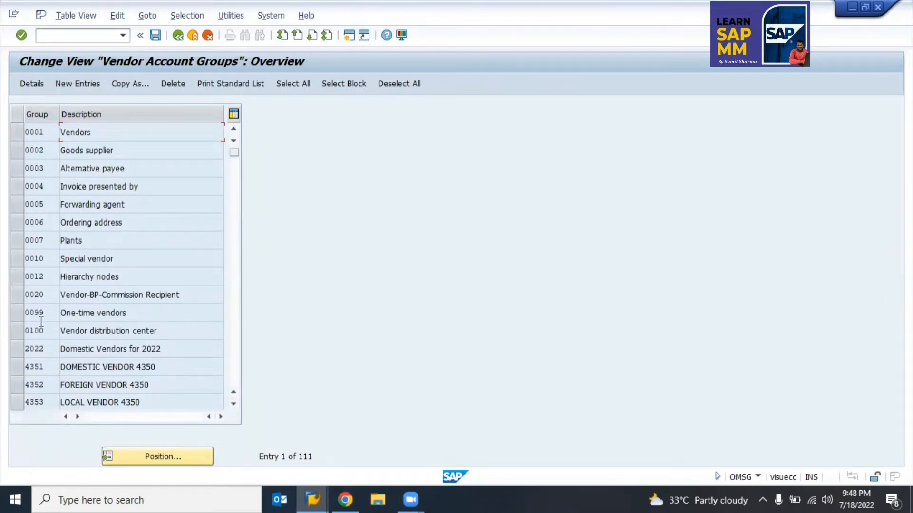
left_click(164, 457)
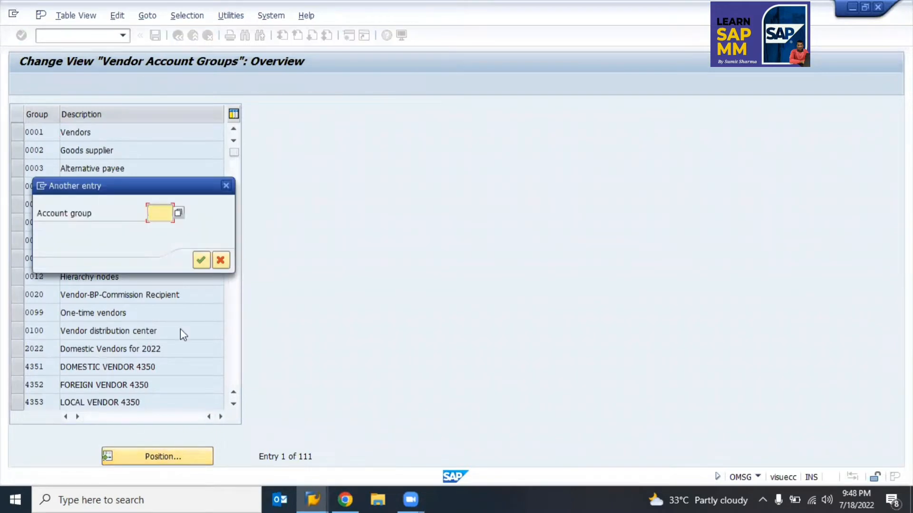
left_click(219, 260)
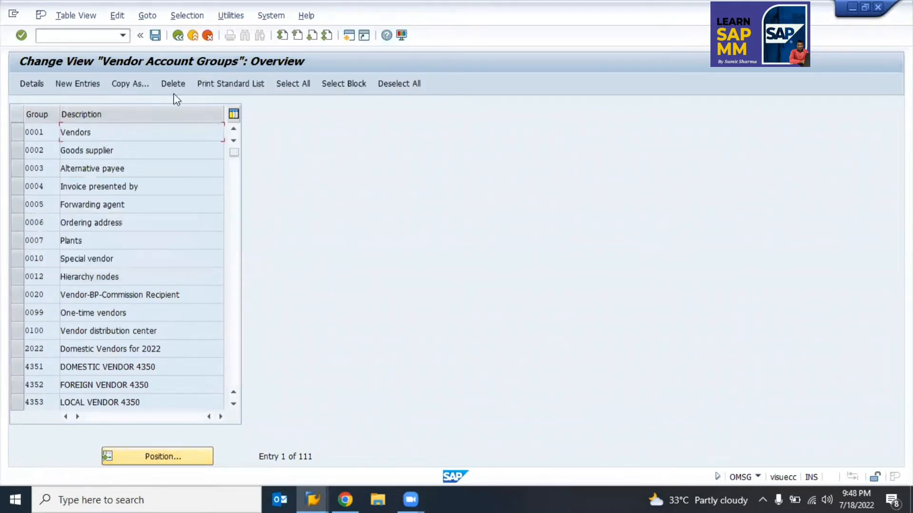
left_click(179, 36)
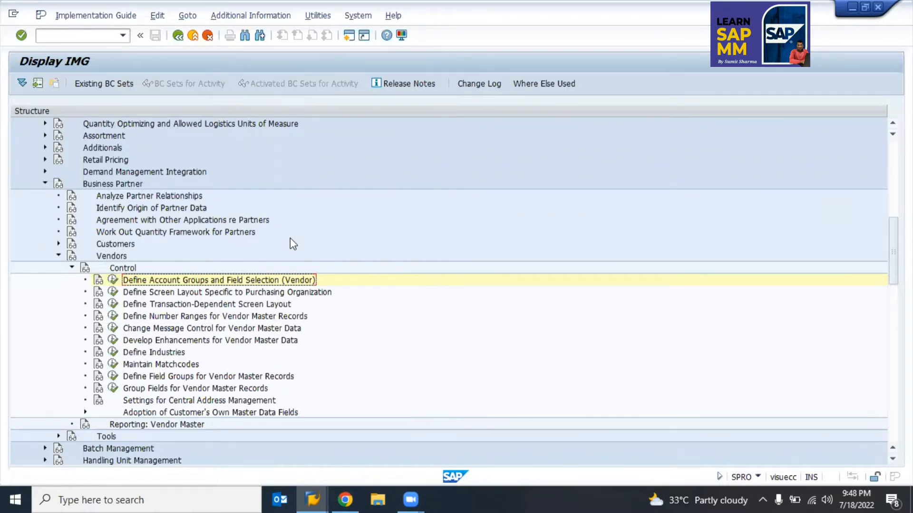
key("alt+Tab")
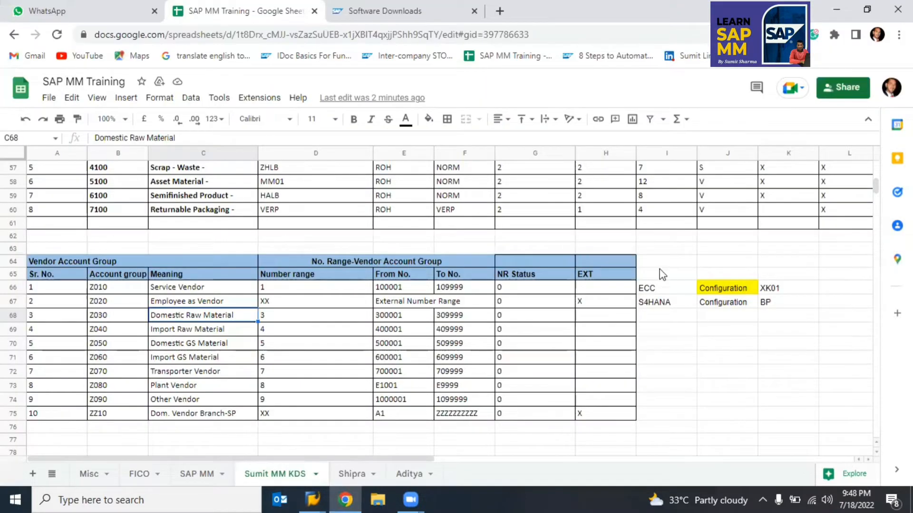
Step: Compare the I65:J68 ECC/S4HANA notes with the B66:C75 account group list
left_click_drag(643, 277, 646, 288)
left_click_drag(740, 316, 743, 315)
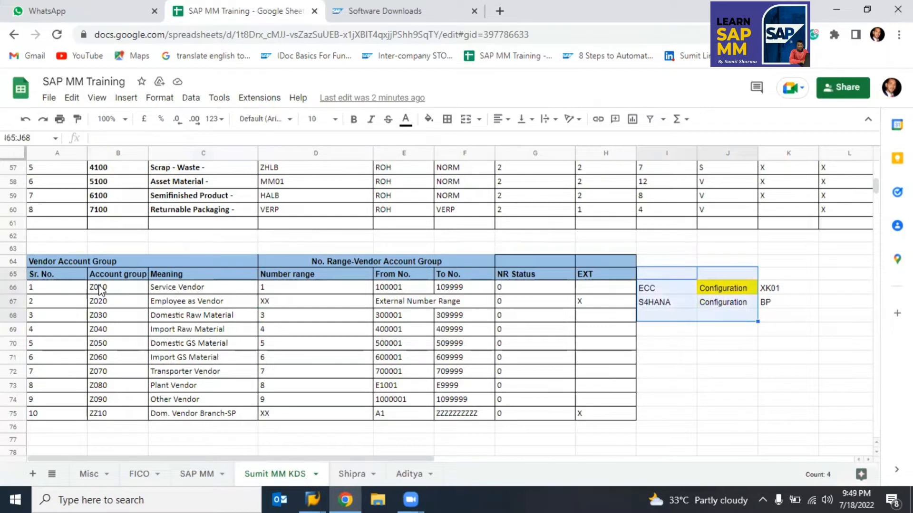
left_click_drag(100, 288, 167, 418)
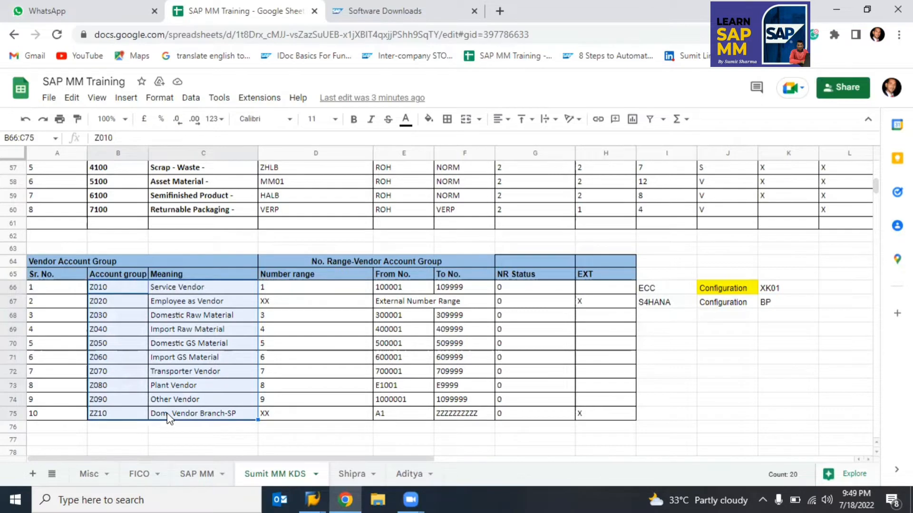
key("alt+Tab")
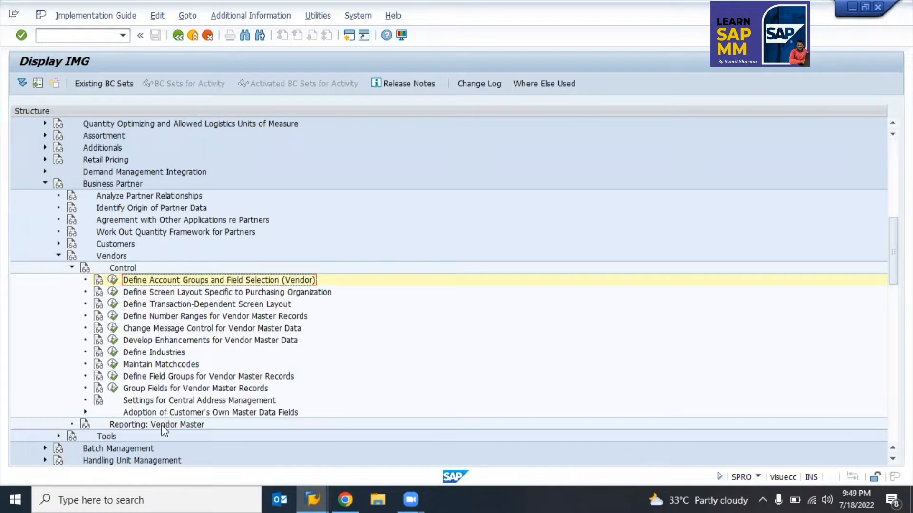
Step: Open the vendor account groups table and browse the F4 list of all groups
left_click(113, 281)
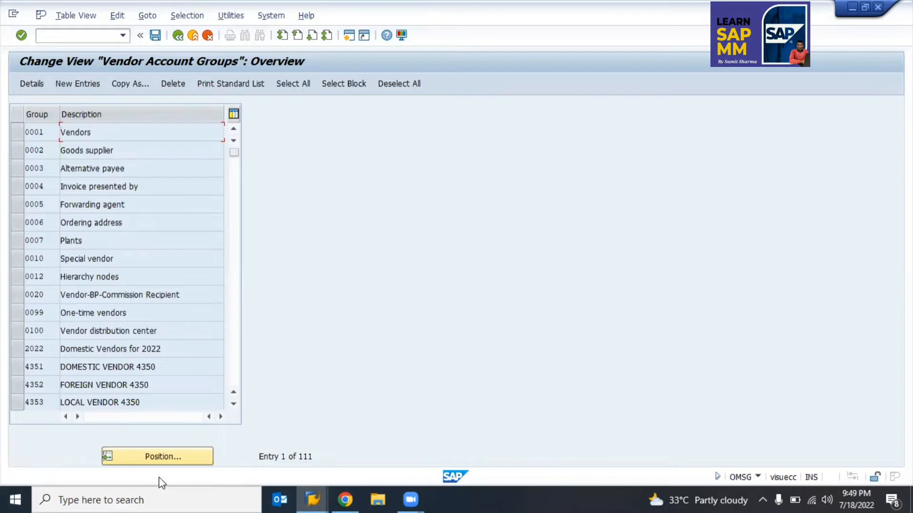
left_click(170, 458)
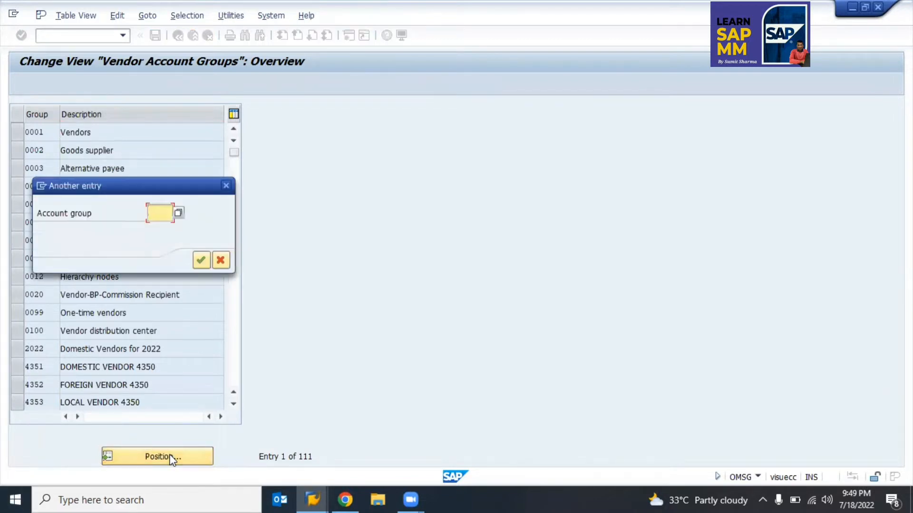
key("F4")
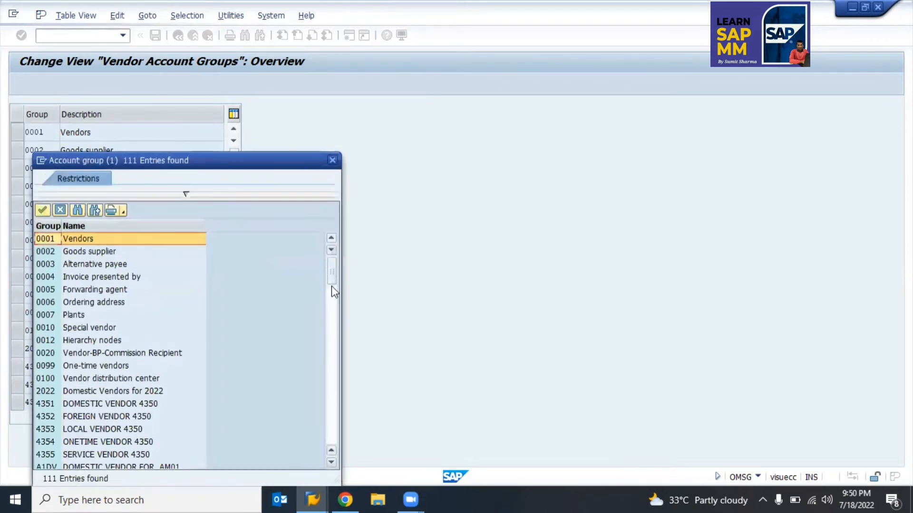
left_click_drag(332, 285, 332, 429)
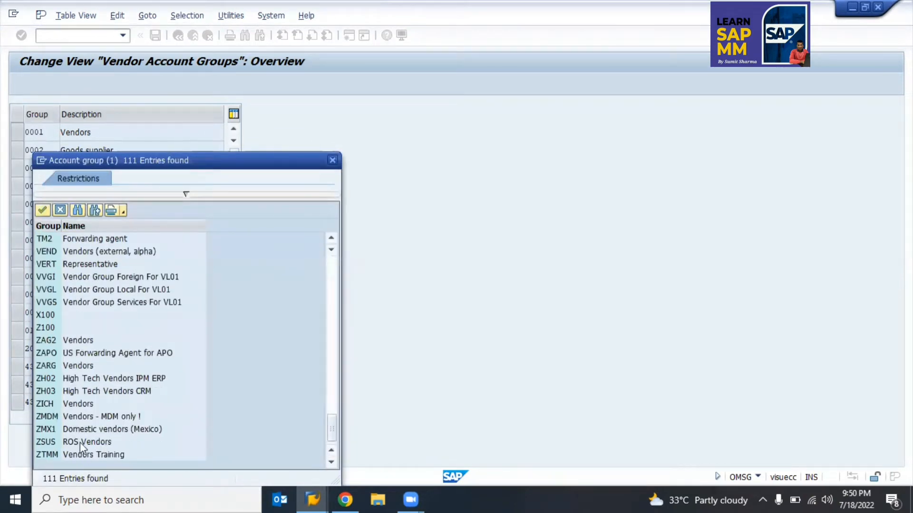
key("Escape")
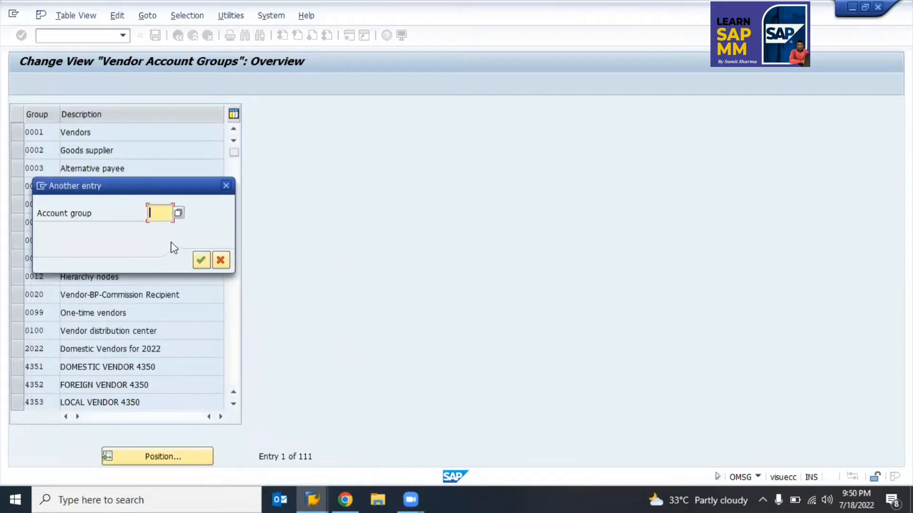
Step: Search Z* groups, jump to ZMDM, then select the 0001 Vendors row at the top
type("Z*")
left_click(178, 213)
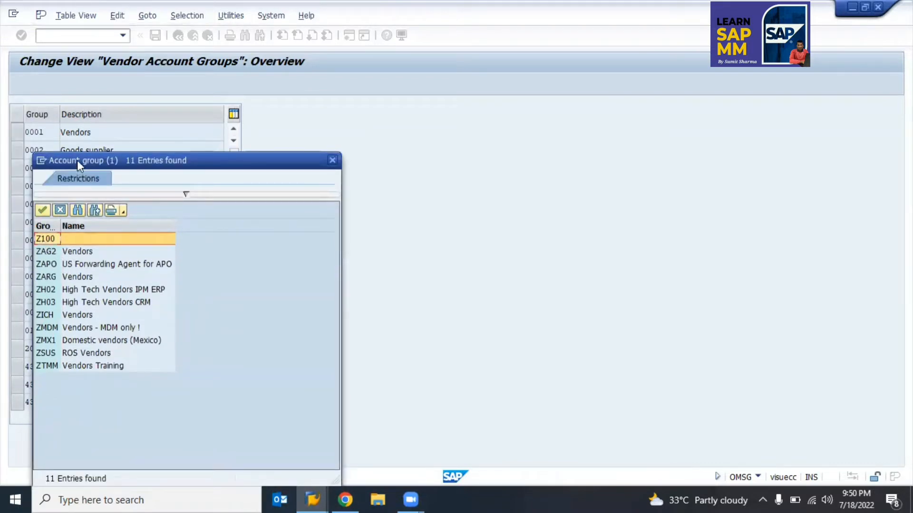
left_click_drag(77, 161, 236, 164)
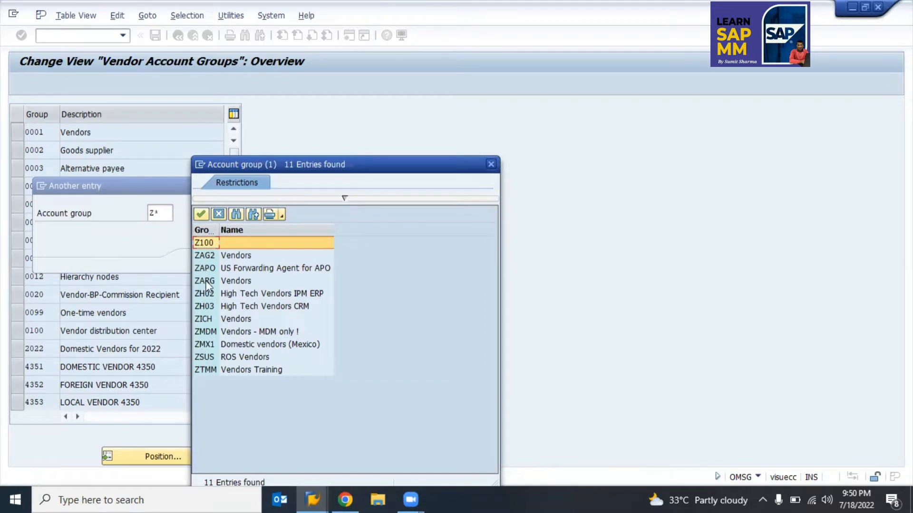
double_click(204, 333)
key("Return")
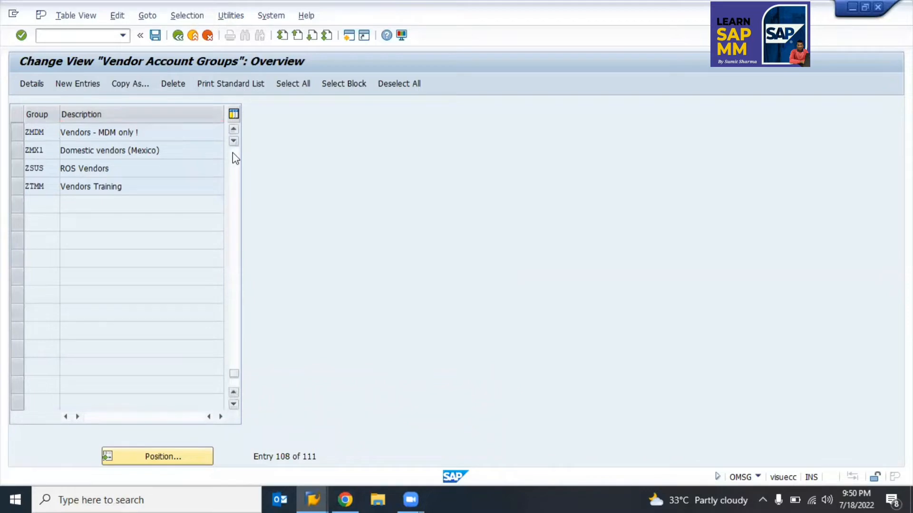
scroll(233, 152, "up", 3)
scroll(232, 152, "up", 4)
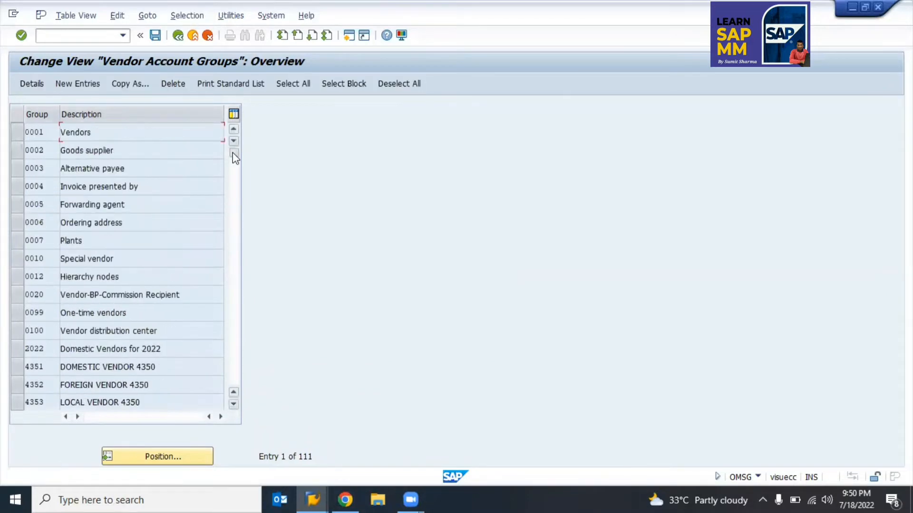
left_click(14, 132)
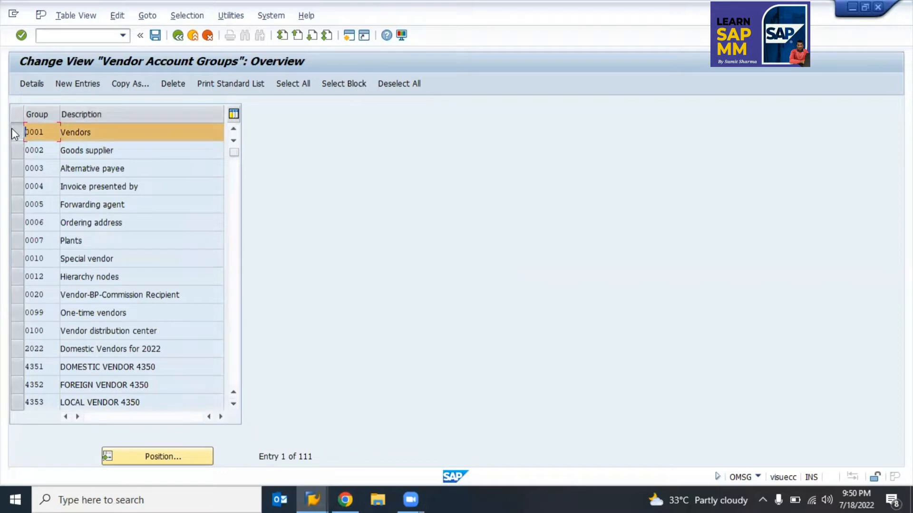
Step: Copy group 0001 and set the new account group code to Z010 from the sheet
left_click(128, 85)
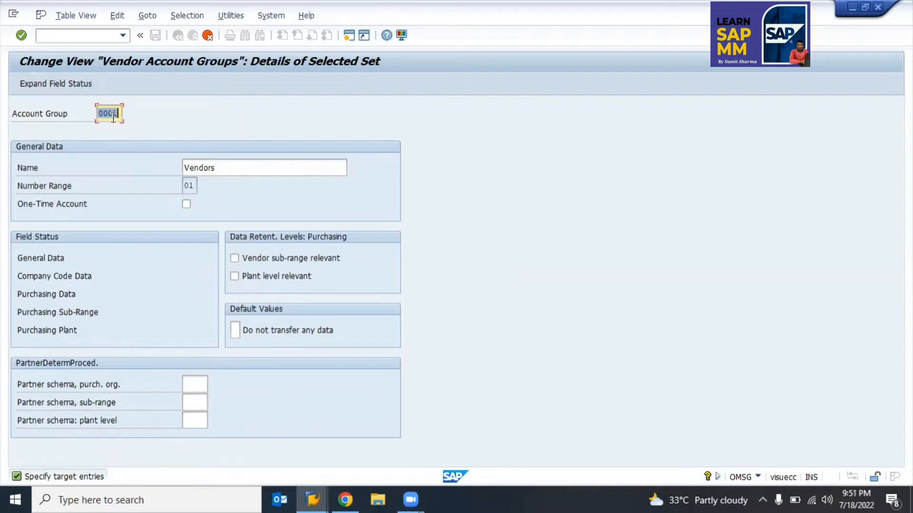
key("BackSpace")
key("alt+Tab")
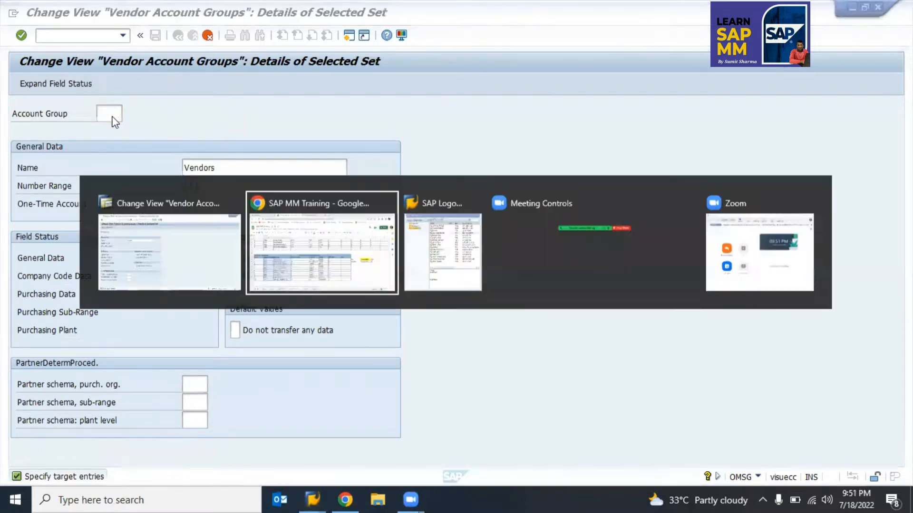
key("Right")
key("Left")
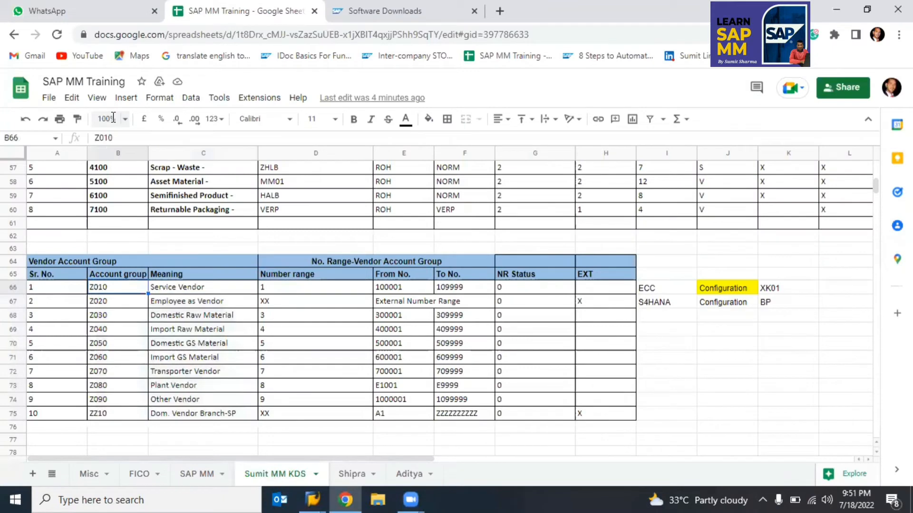
key("ctrl+c")
key("alt+Tab")
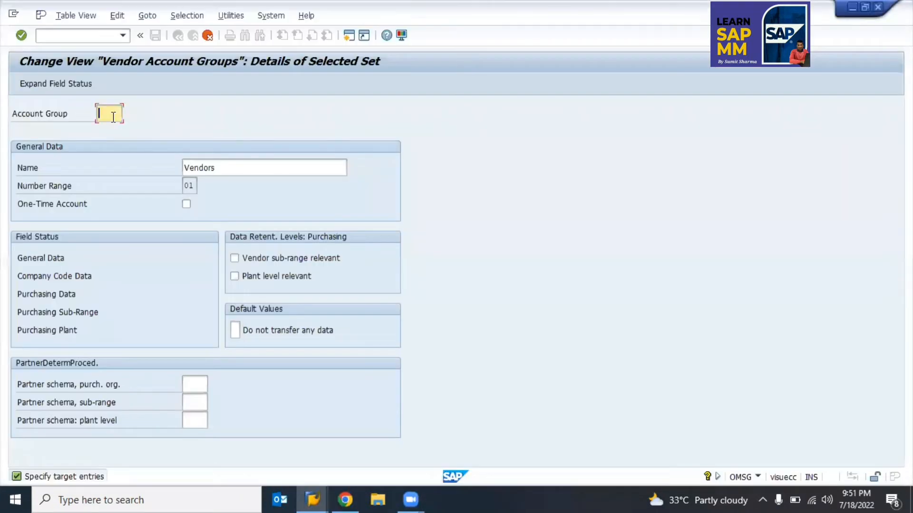
key("ctrl+v")
key("Tab")
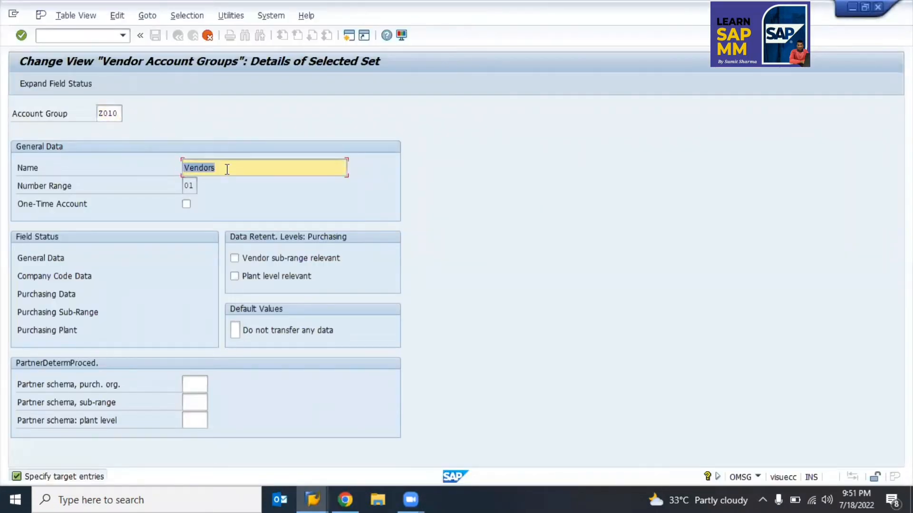
Step: Paste 'Service Vendor' from the sheet as the new group's name
key("alt+Tab")
key("Right")
key("Down")
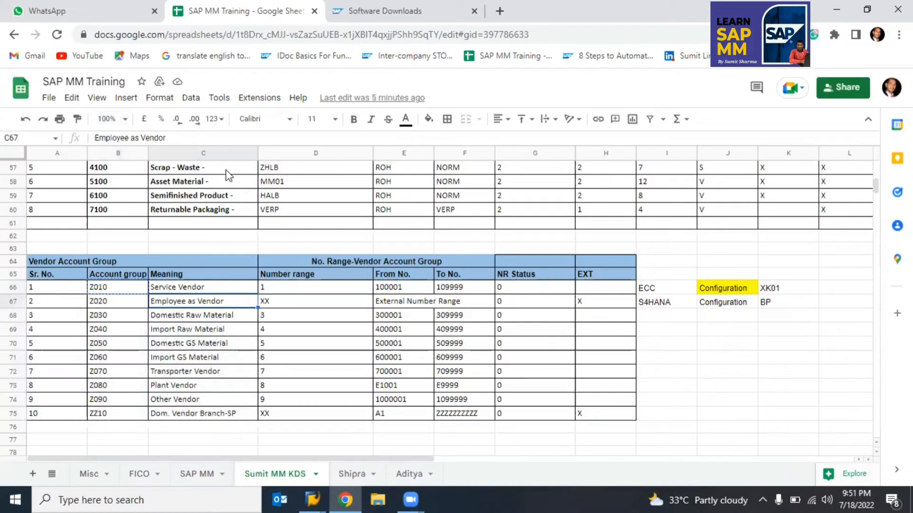
key("Up")
key("ctrl+c")
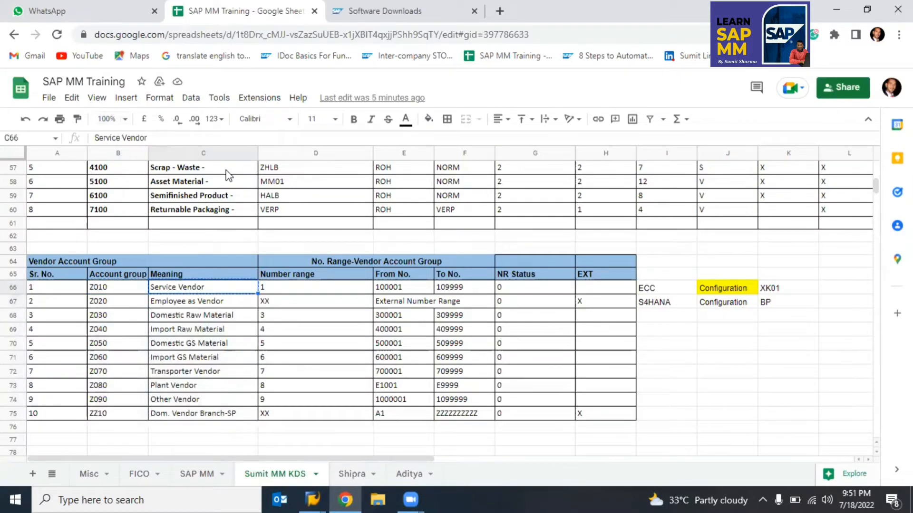
key("alt+Tab")
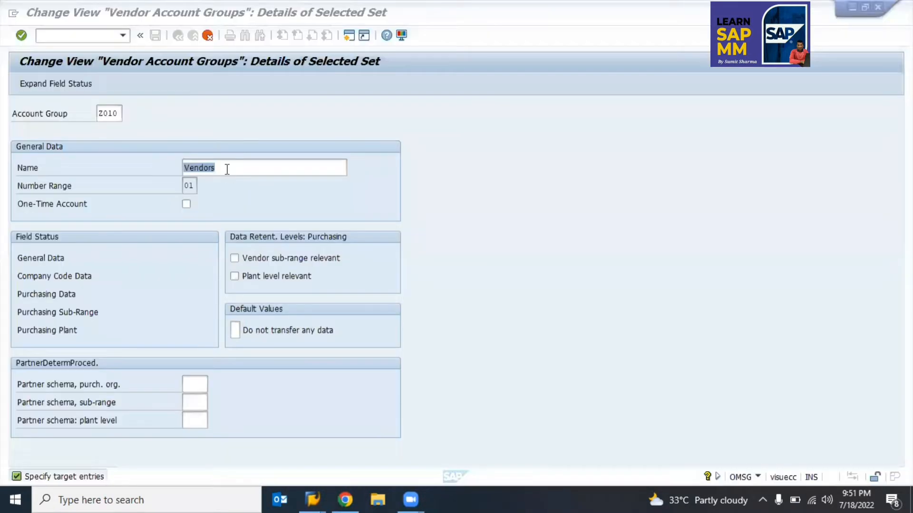
left_click(227, 169)
key("ctrl+v")
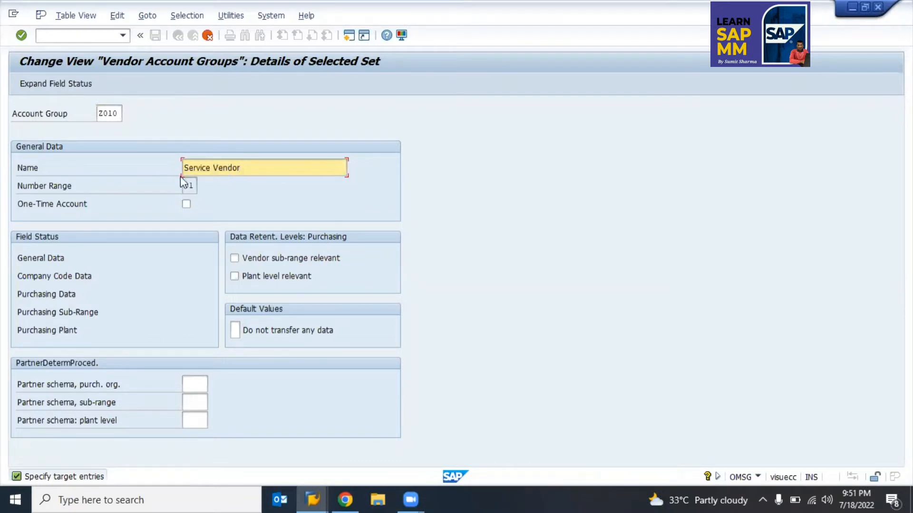
Step: Tick One-Time Account for Z010 Service Vendor, keeping number range 01
left_click(193, 186)
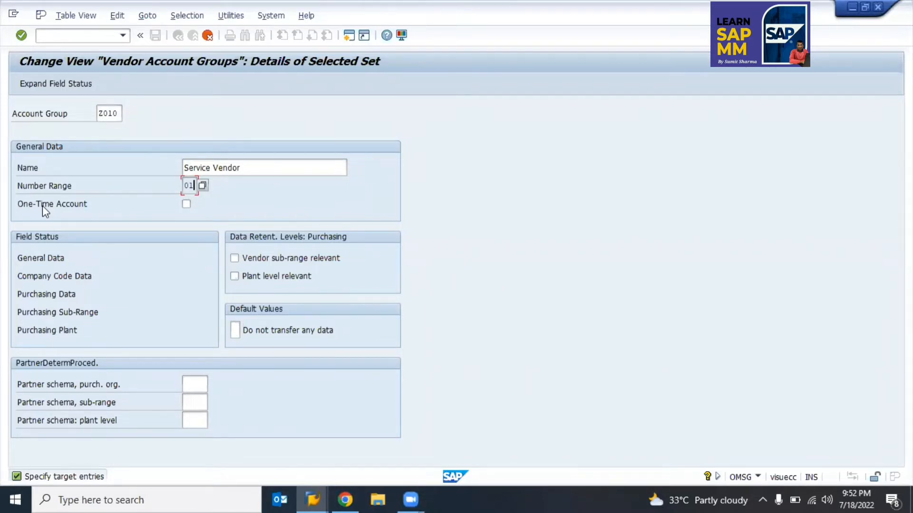
left_click(261, 170)
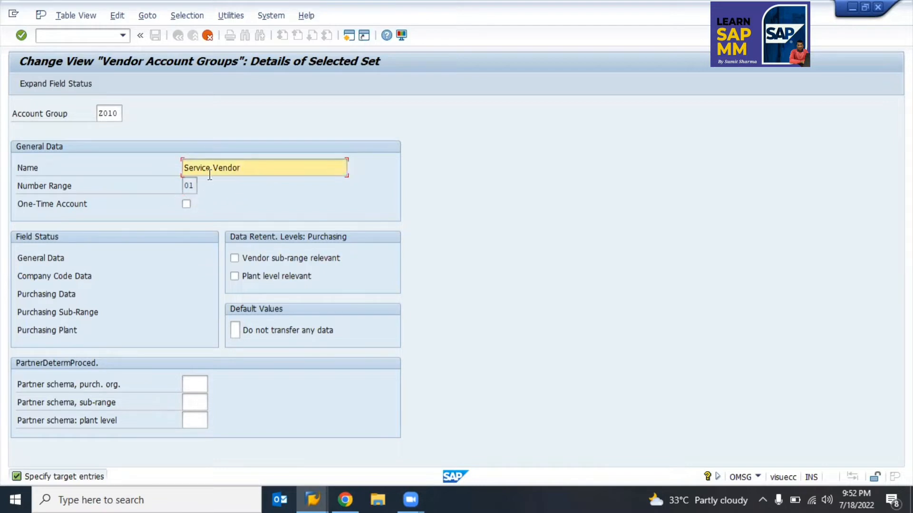
left_click(187, 204)
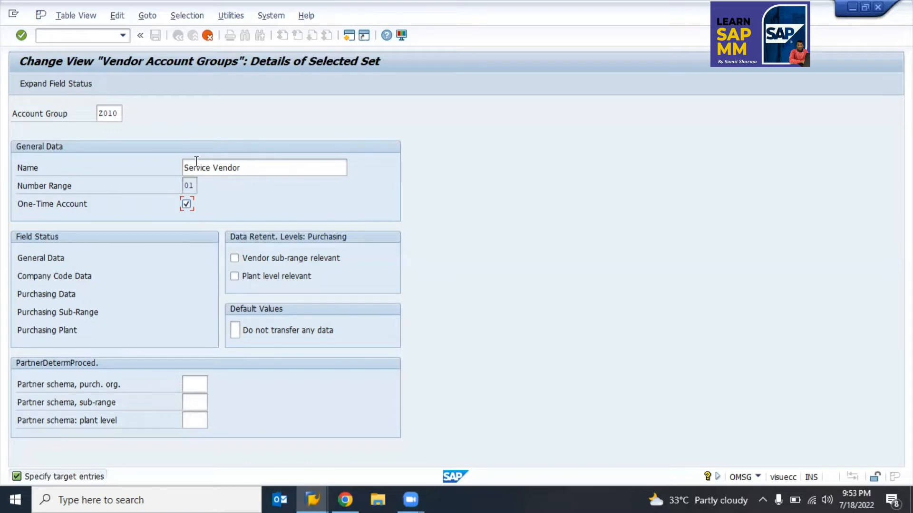
Step: Untick One-Time Account for Z010 and look at its Company Code Data field status
left_click(186, 204)
left_click(47, 276)
left_click(240, 167)
Step: Save the Z010 Service Vendor account group under the customizing request
key("F3")
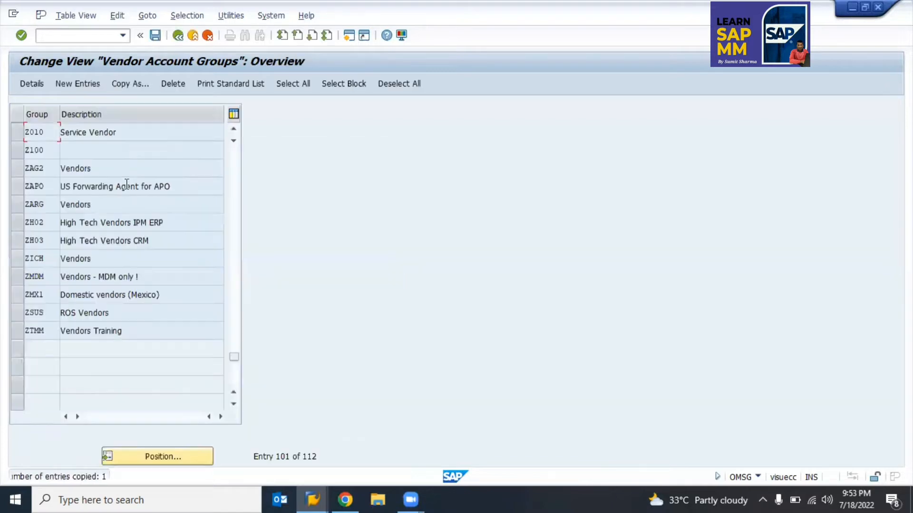
left_click(155, 38)
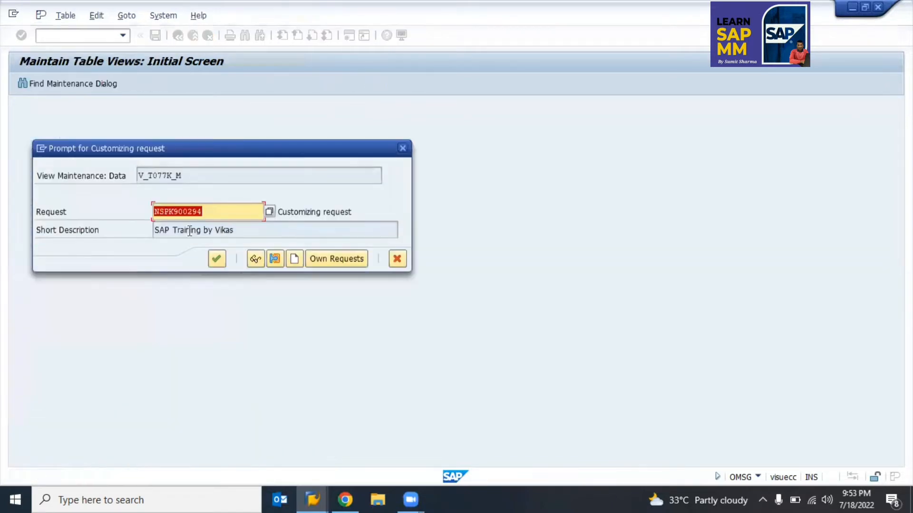
left_click(216, 259)
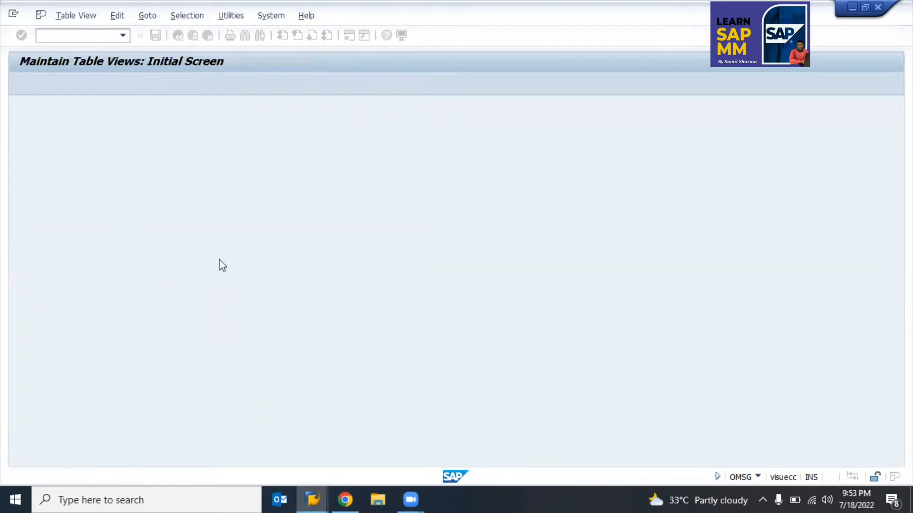
Step: Reopen the saved Z010 group's details to verify it
double_click(85, 134)
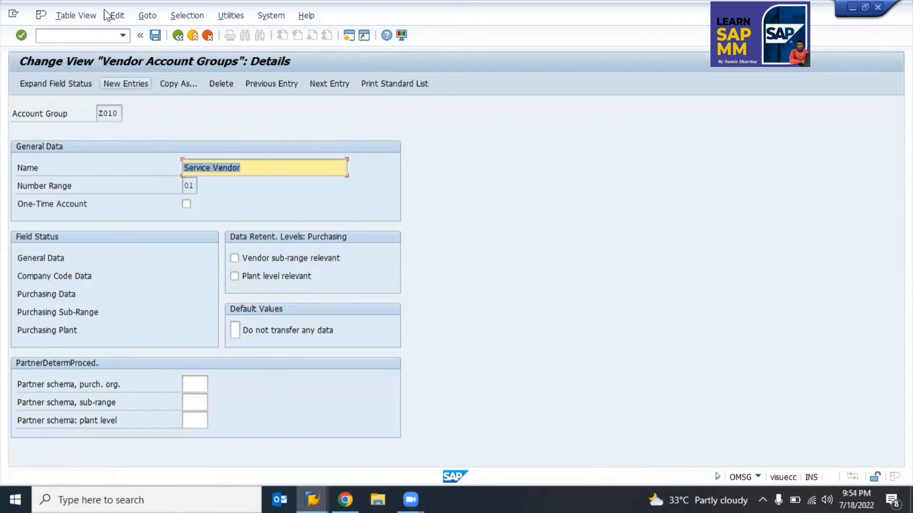
left_click(117, 16)
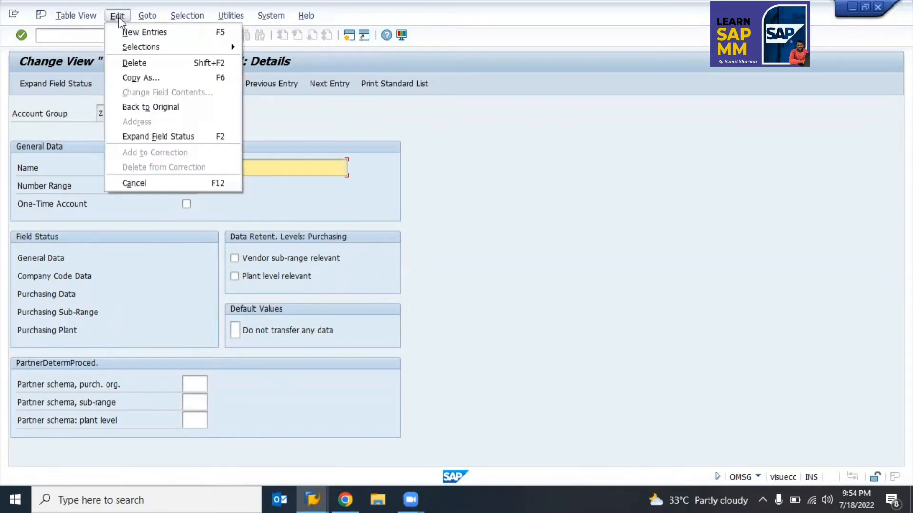
left_click(281, 122)
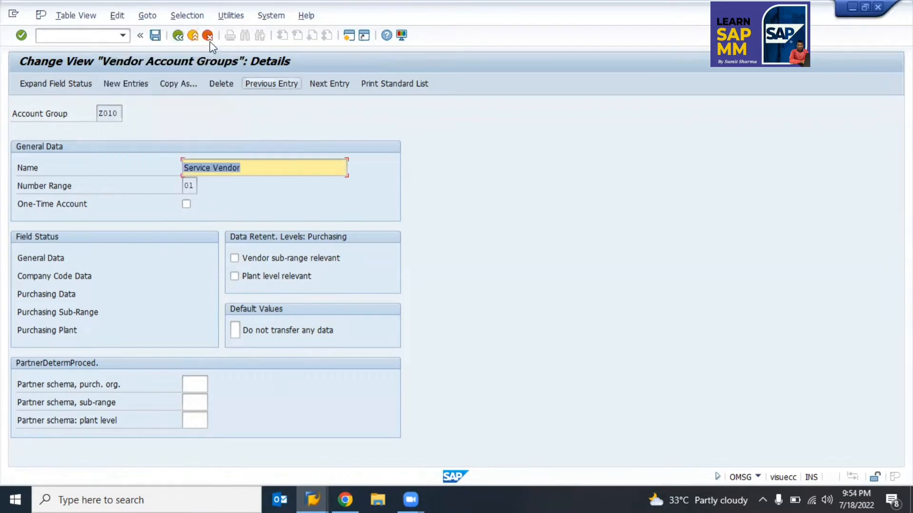
left_click(177, 35)
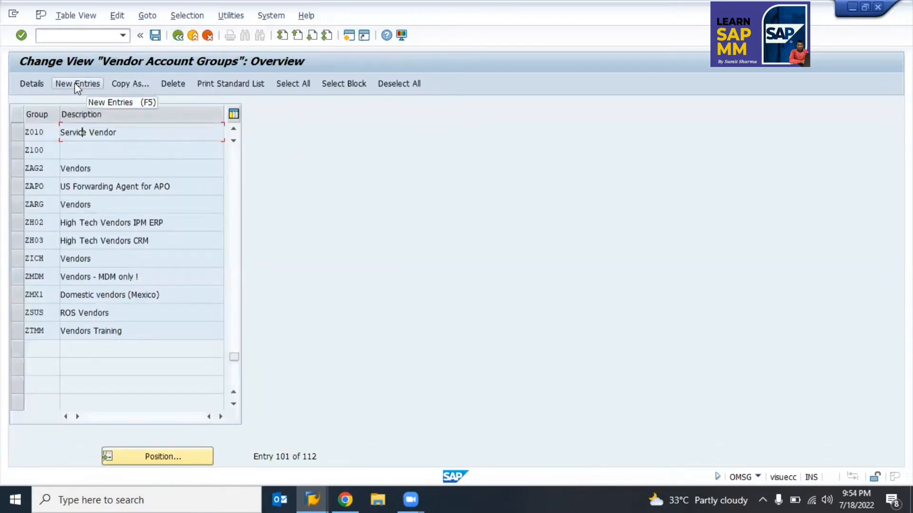
Step: Start a new account group entry with code Z020 copied from the training sheet
left_click(75, 83)
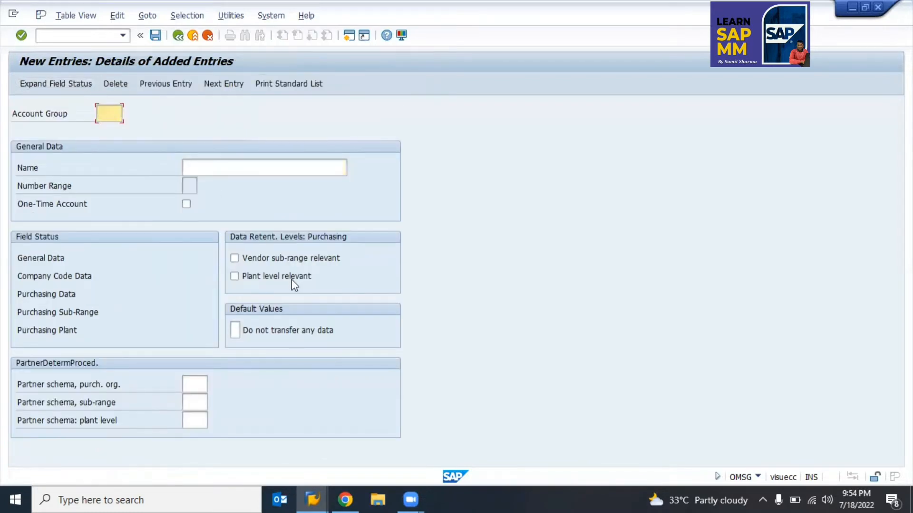
key("alt+Tab")
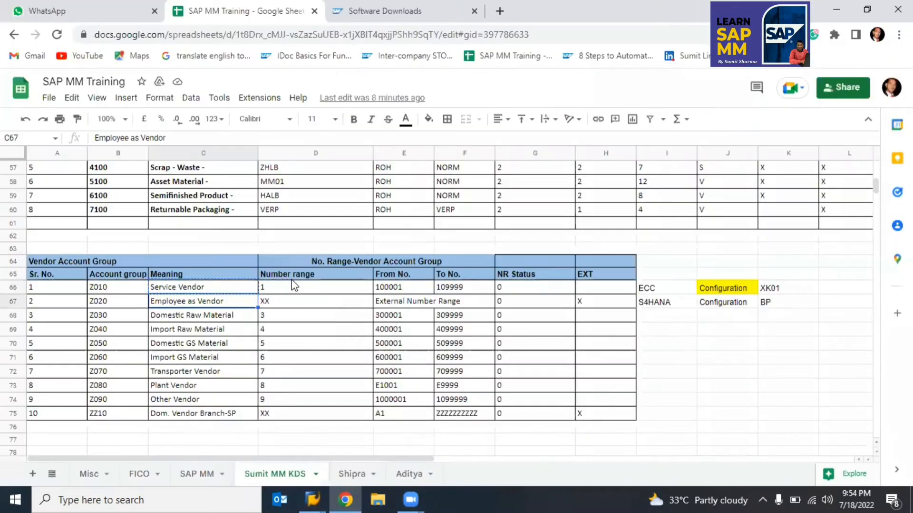
key("ctrl+c")
key("alt+Tab")
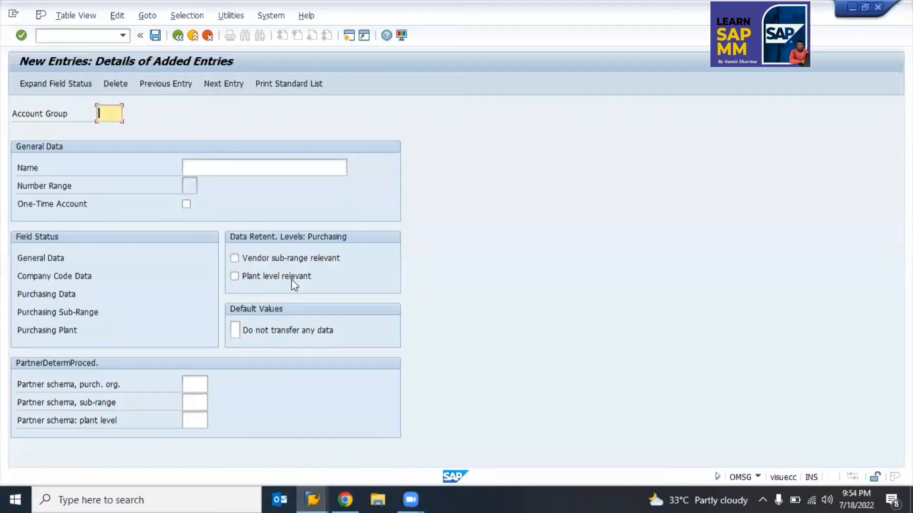
key("ctrl+v")
Step: Copy a group meaning cell from the training sheet and reset its zoom to 100%
key("alt+Tab")
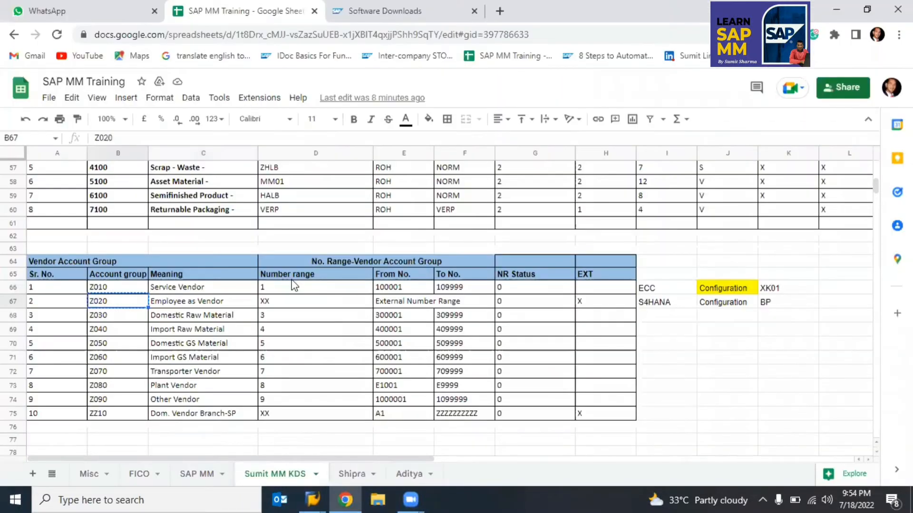
key("Down")
key("Right")
key("ctrl+c")
key("Up")
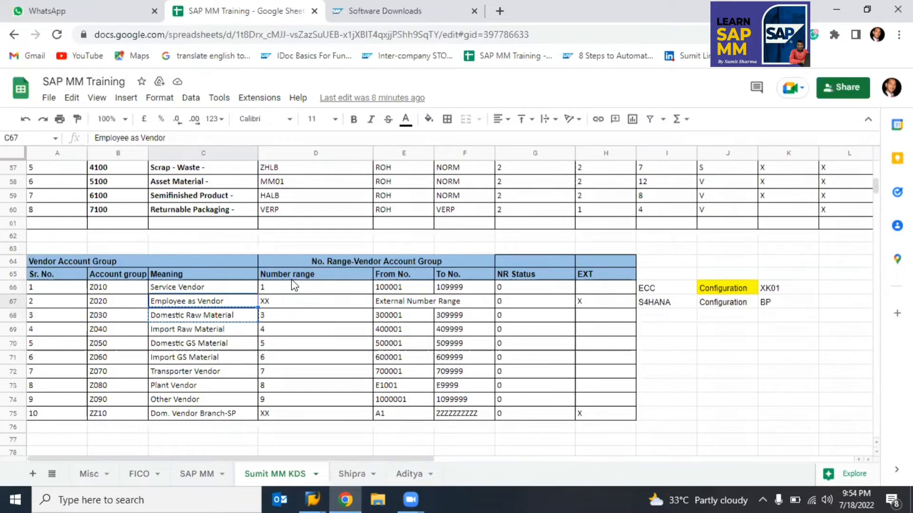
key("ctrl+plus")
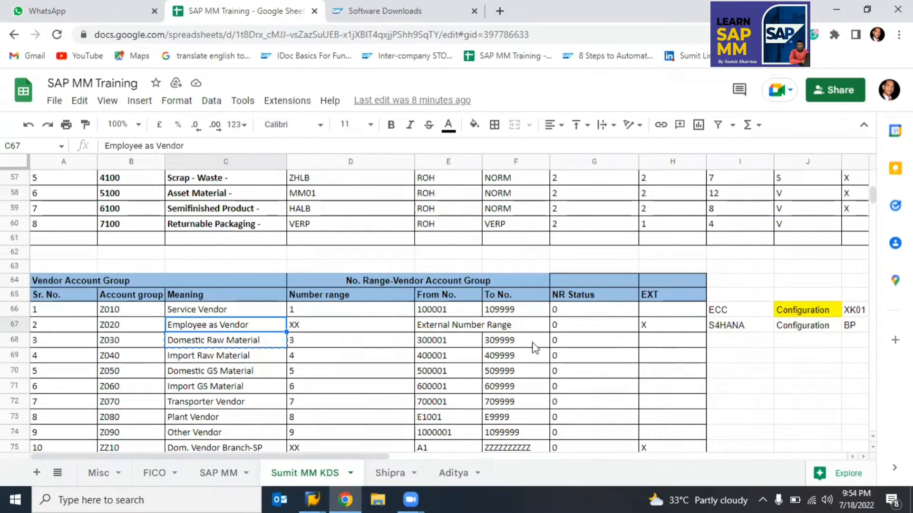
Step: Paste Domestic Raw Material into cell I69 and move to cell C68
left_click(727, 359)
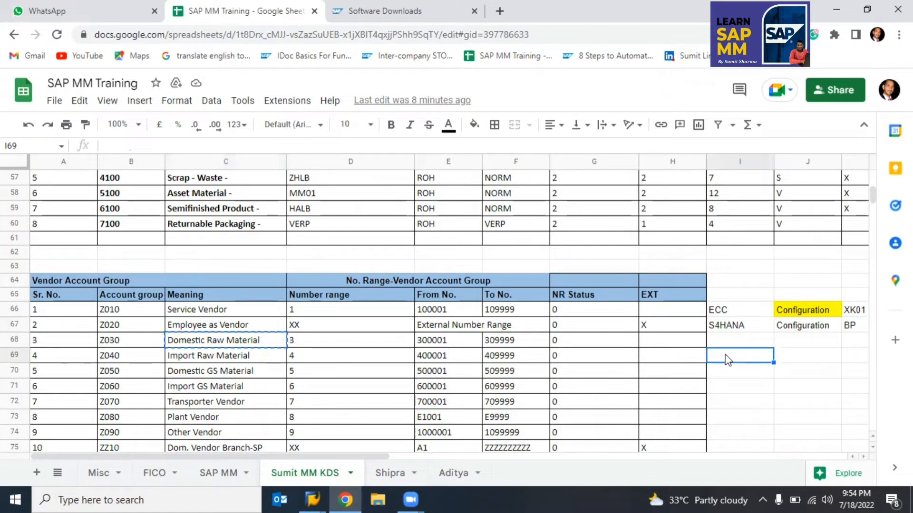
key("ctrl+v")
key("Left")
key("Left")
key("Left")
key("Left")
key("Left")
key("Left")
key("Left")
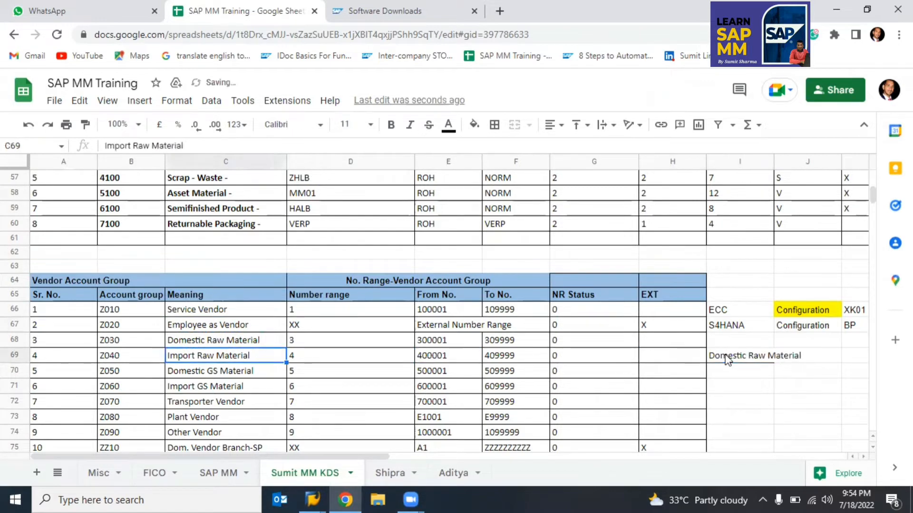
key("Up")
key("Right")
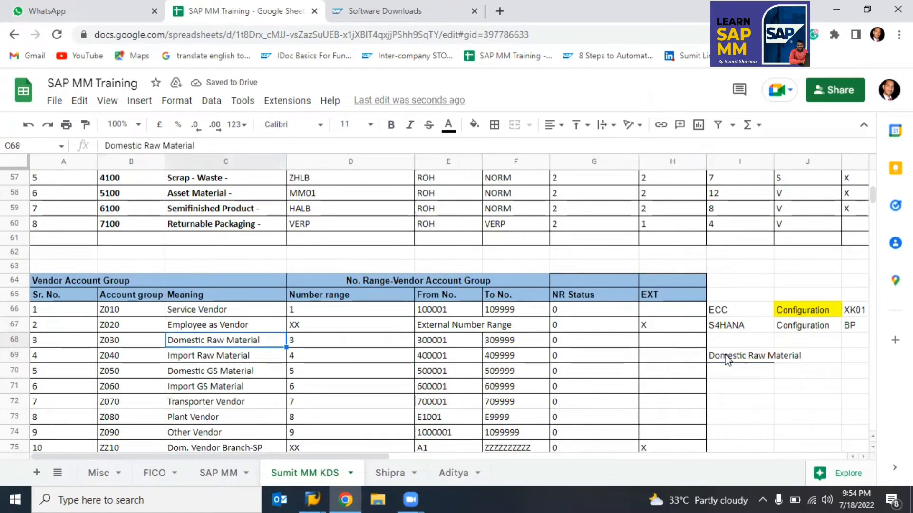
key("Down")
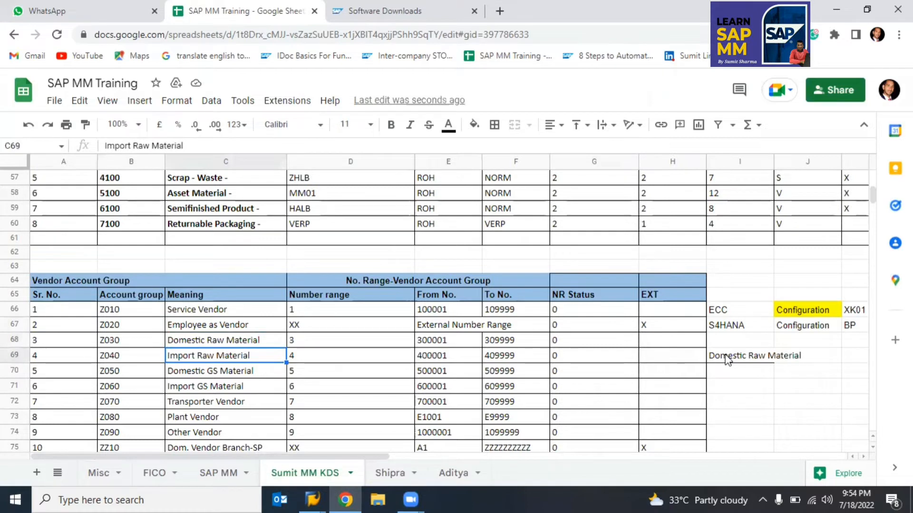
key("Up")
key("Down")
key("Up")
Step: Put Domestic Raw Material in cell C67, copy it, and return to SAP's Name field
key("ctrl+c")
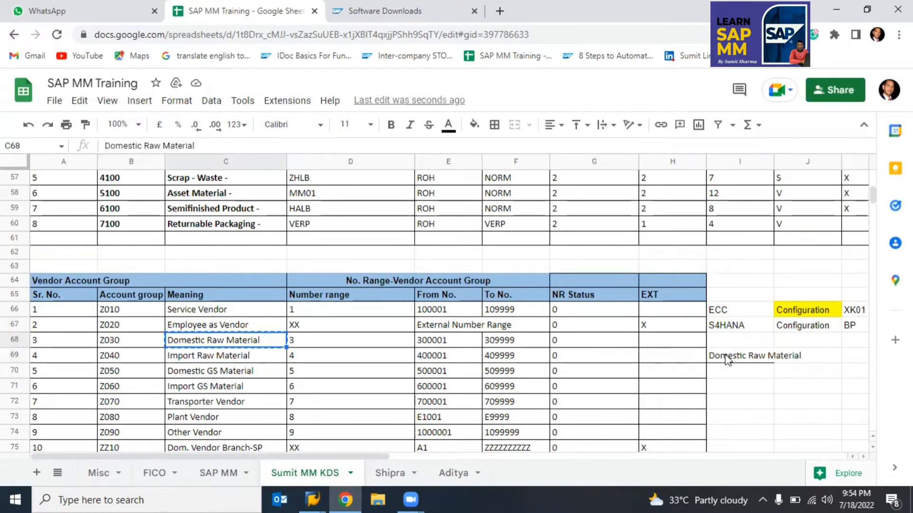
key("Up")
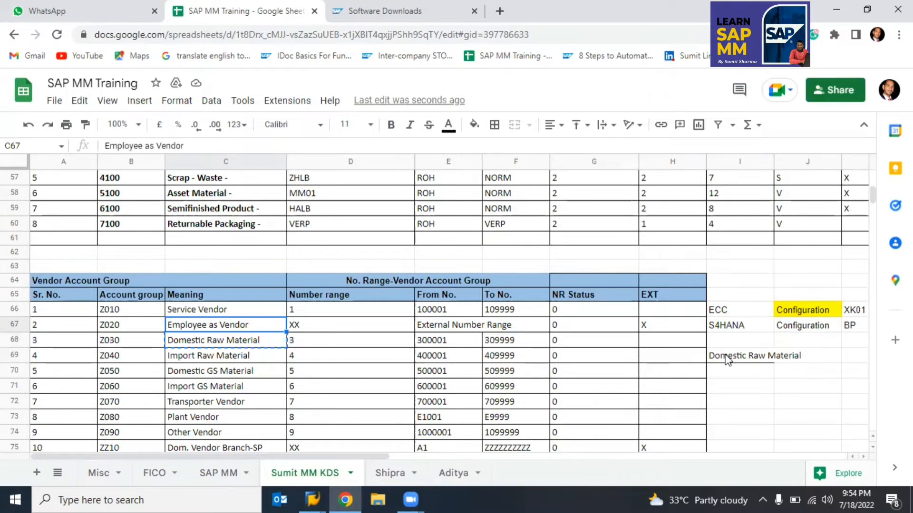
key("ctrl+v")
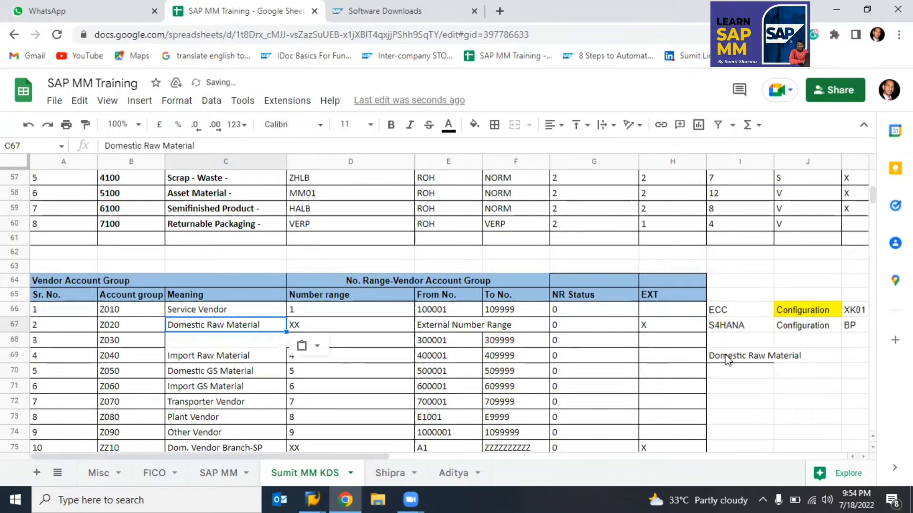
key("Right")
key("Right")
key("Right")
key("Right")
key("Left")
key("Left")
key("Left")
key("Left")
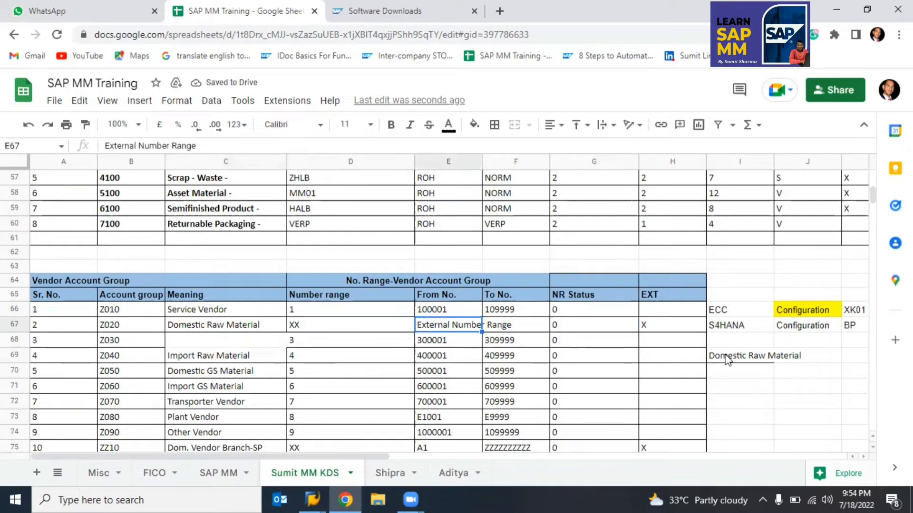
key("ctrl+c")
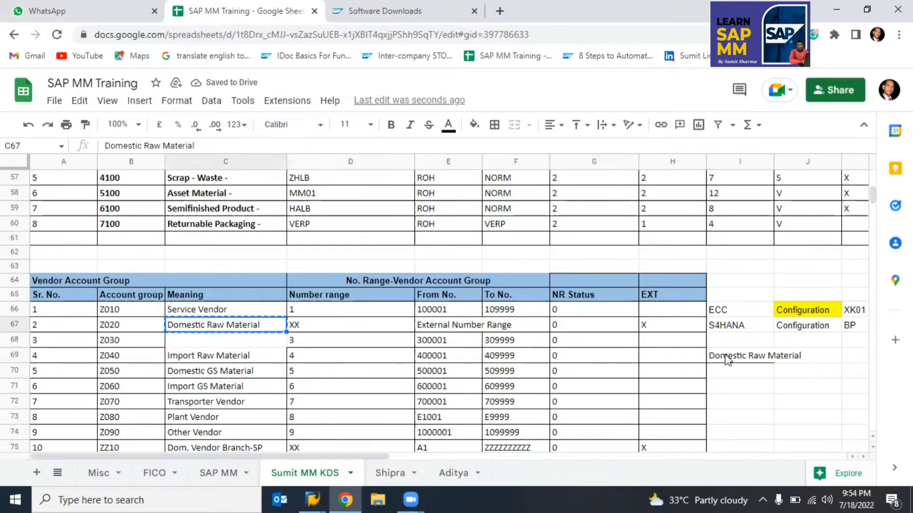
key("alt+Tab")
key("Tab")
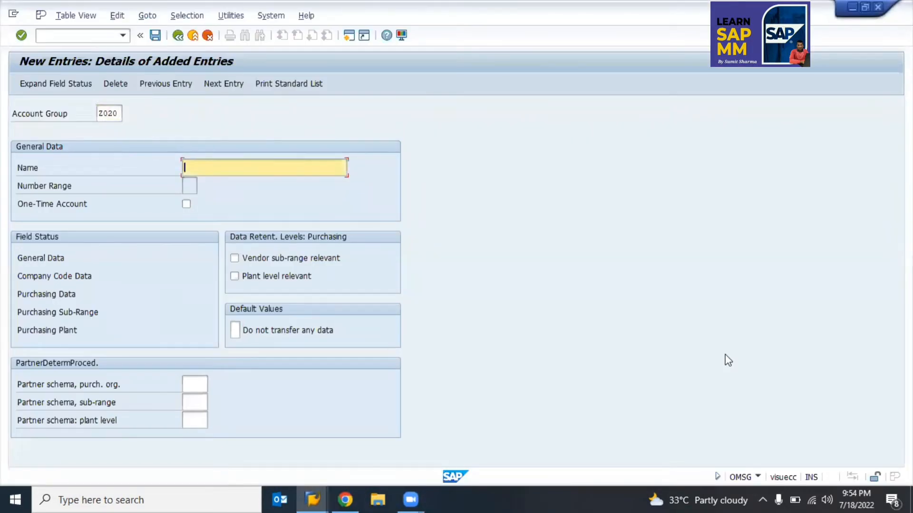
Step: Name the Z020 group Domestic Raw Material and save it
key("ctrl+v")
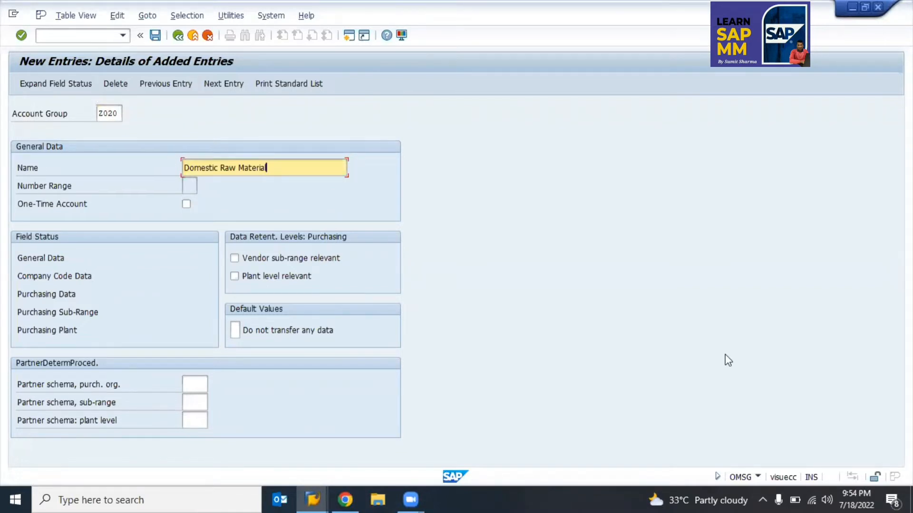
key("shift+Tab")
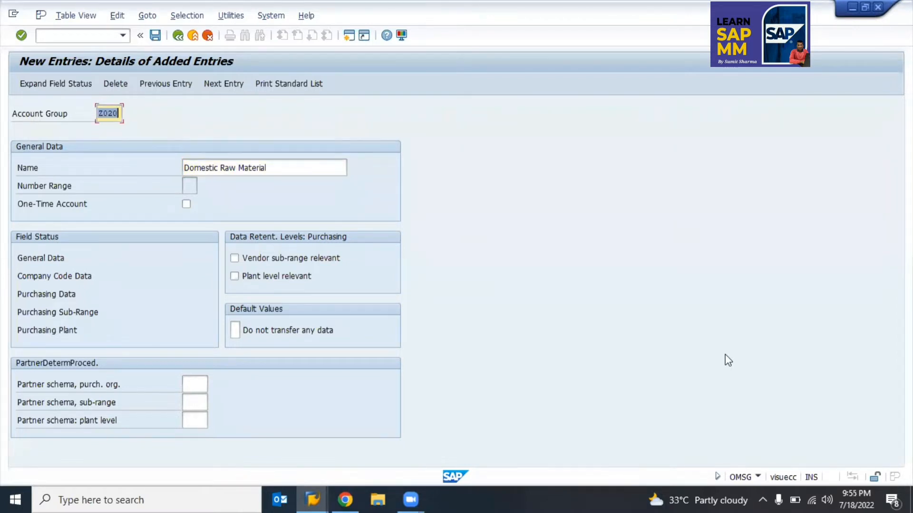
key("ctrl+s")
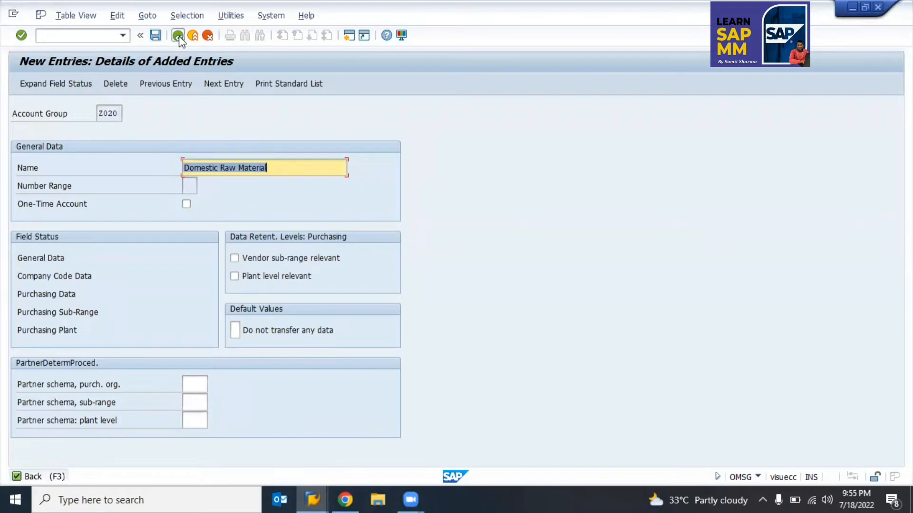
Step: Check that Z020 appears below Z010 in the vendor account group list
left_click(179, 36)
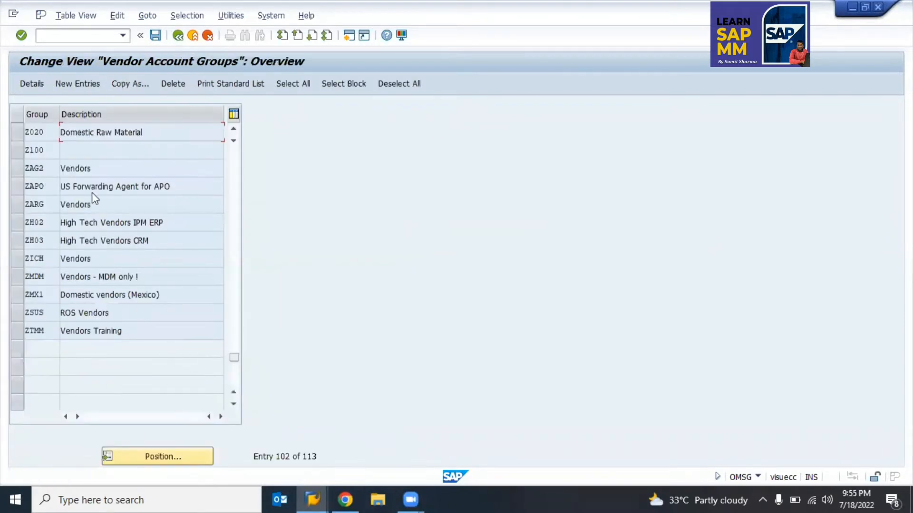
scroll(57, 171, "up", 2)
left_click(21, 155)
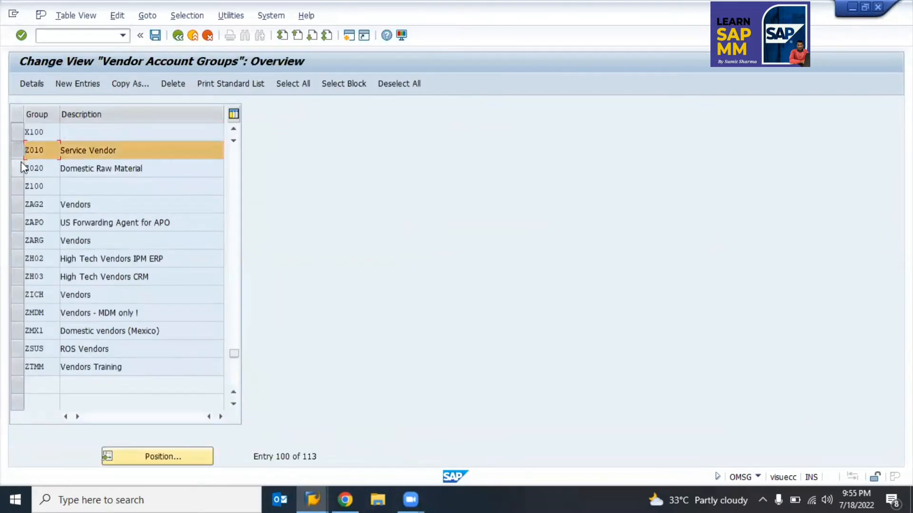
left_click(21, 162)
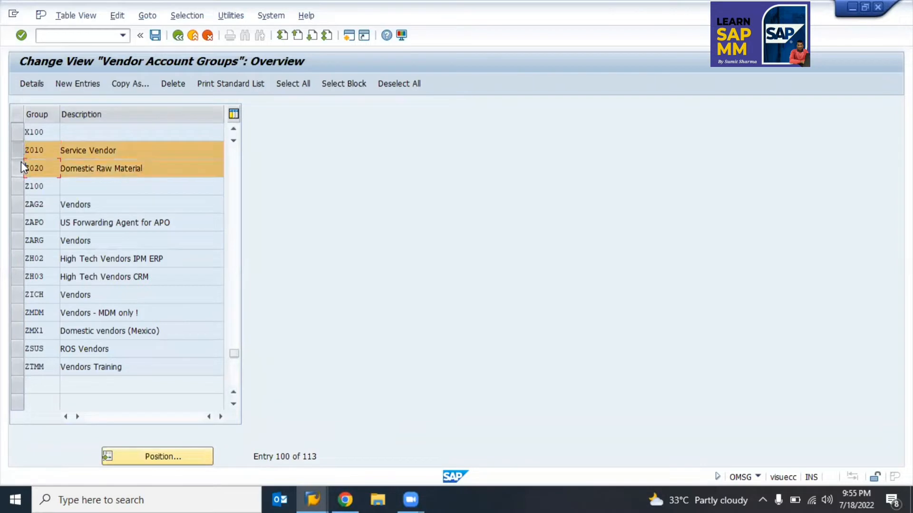
left_click(19, 149)
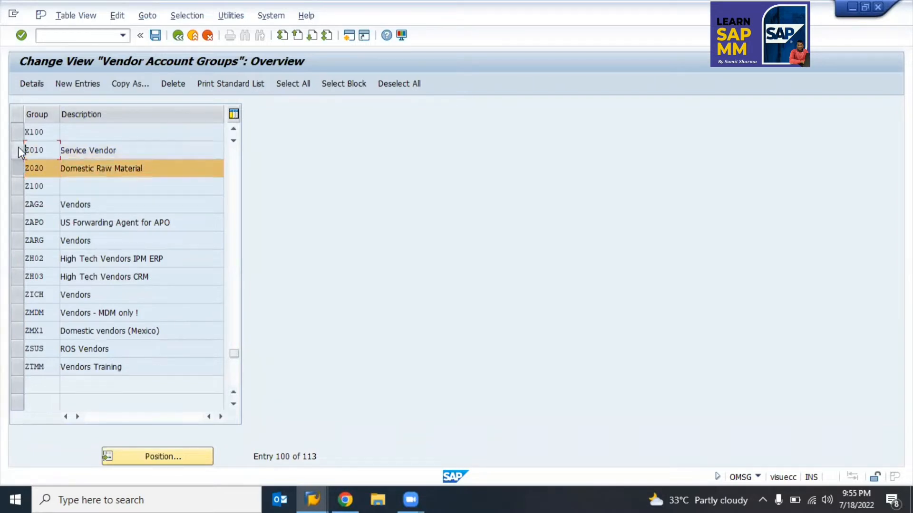
left_click(16, 174)
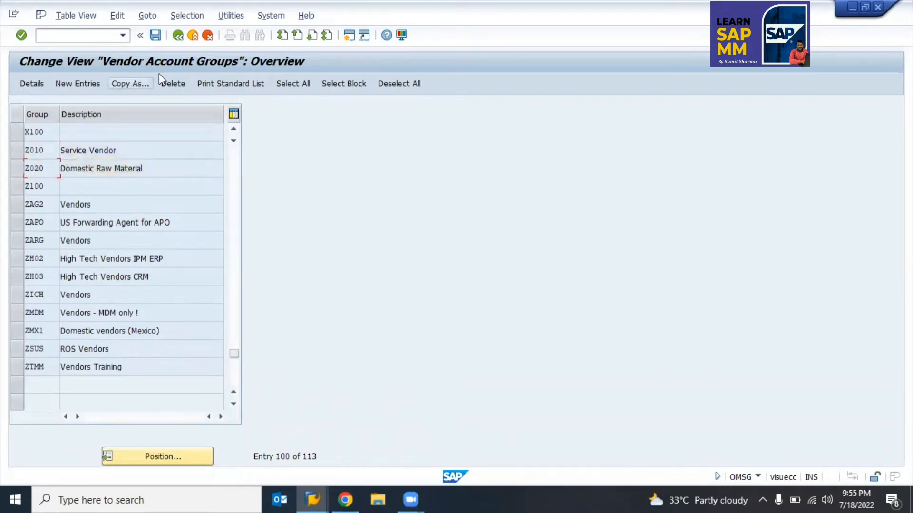
left_click(178, 35)
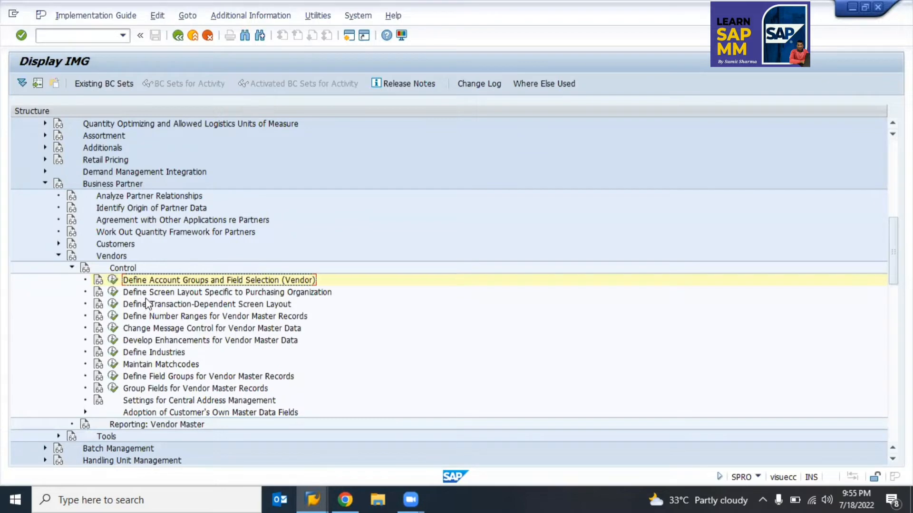
Step: Execute Define Number Ranges for Vendor Master Records under Vendors > Control
left_click(148, 304)
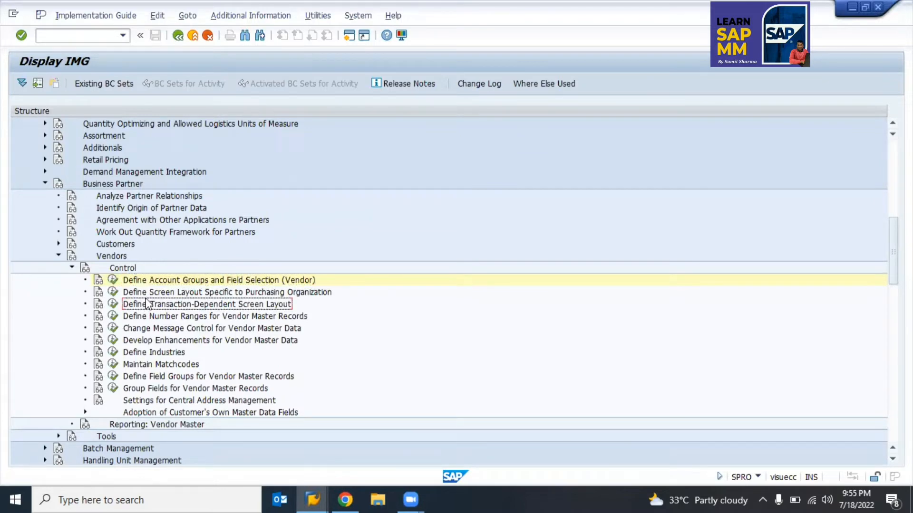
left_click(215, 293)
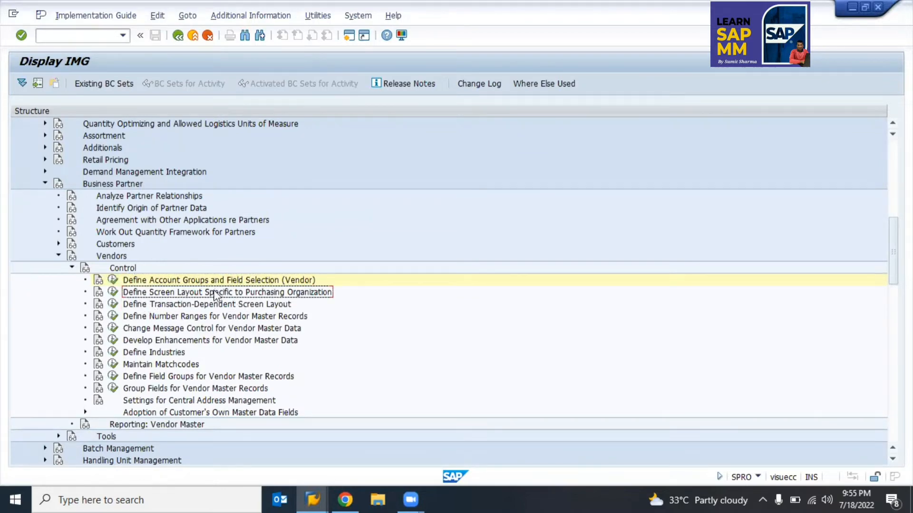
left_click(150, 318)
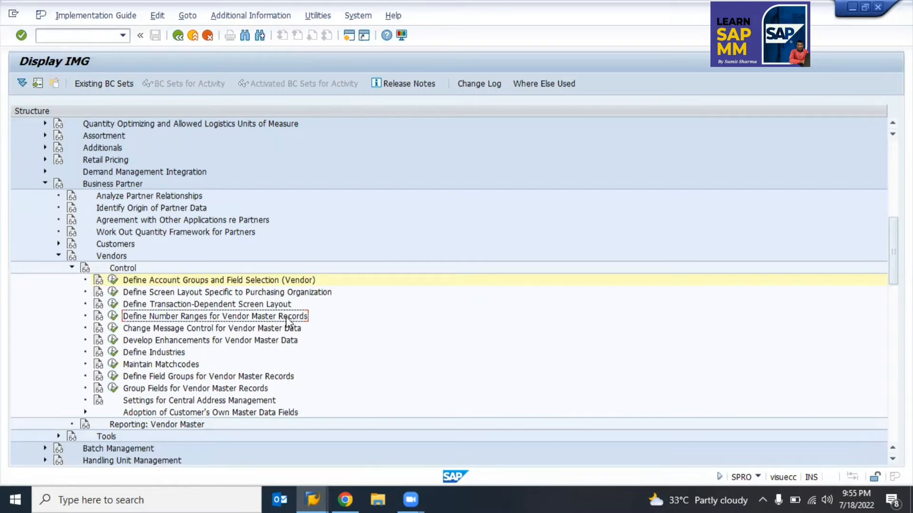
left_click(114, 317)
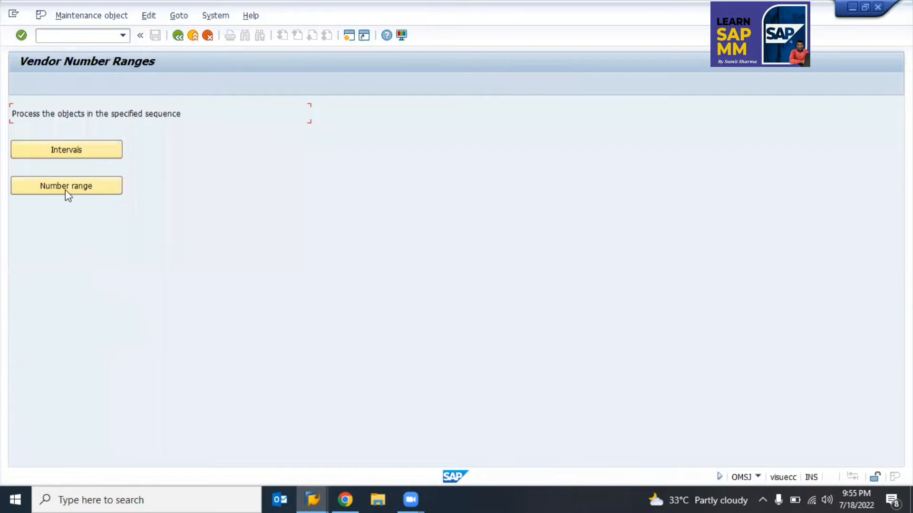
Step: Open the group-to-number-range assignments and jump to Z010 using a Z* search
left_click(68, 187)
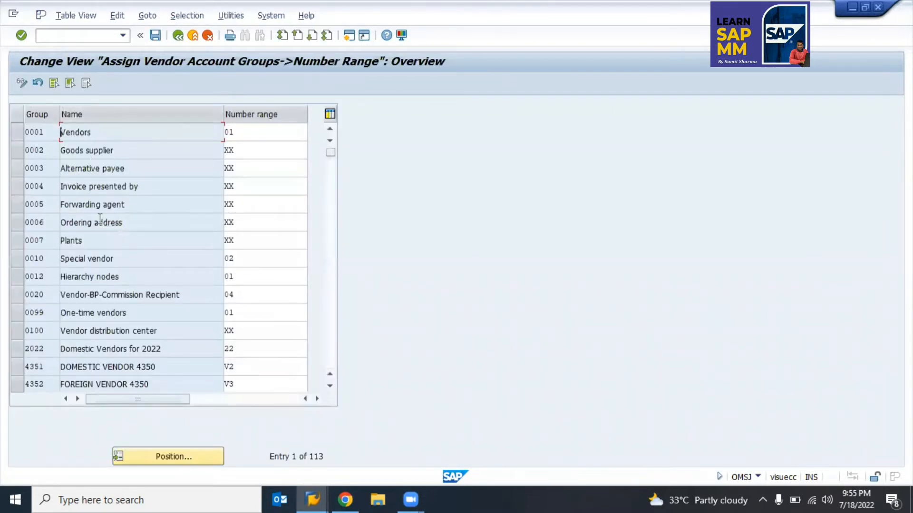
scroll(293, 400, "down", 2)
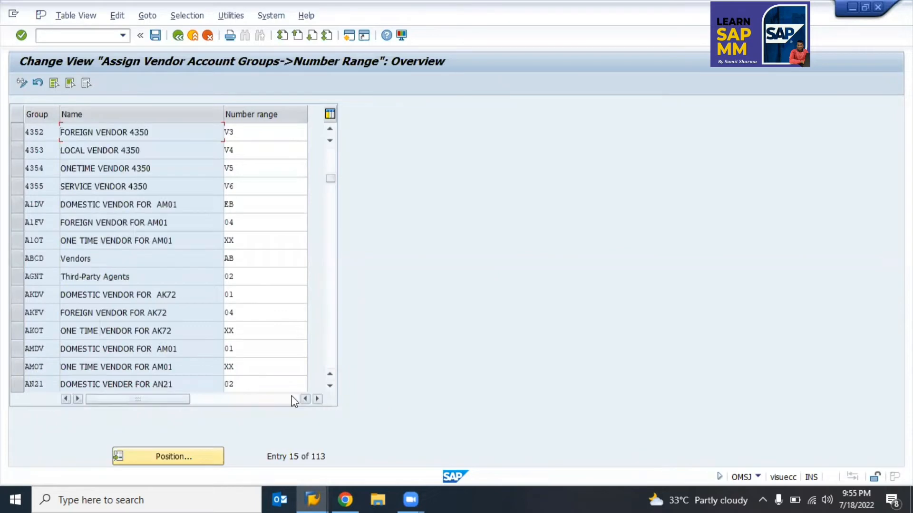
scroll(294, 400, "down", 2)
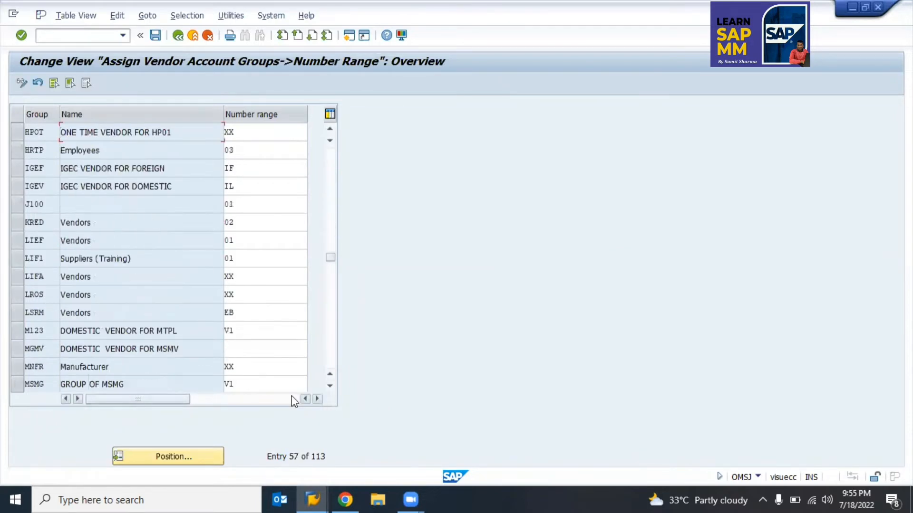
left_click(177, 457)
type("Z*")
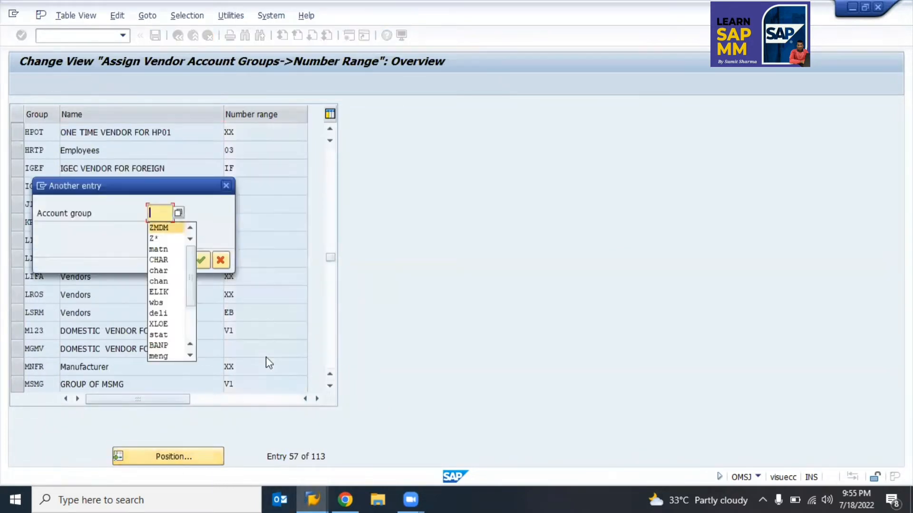
key("Return")
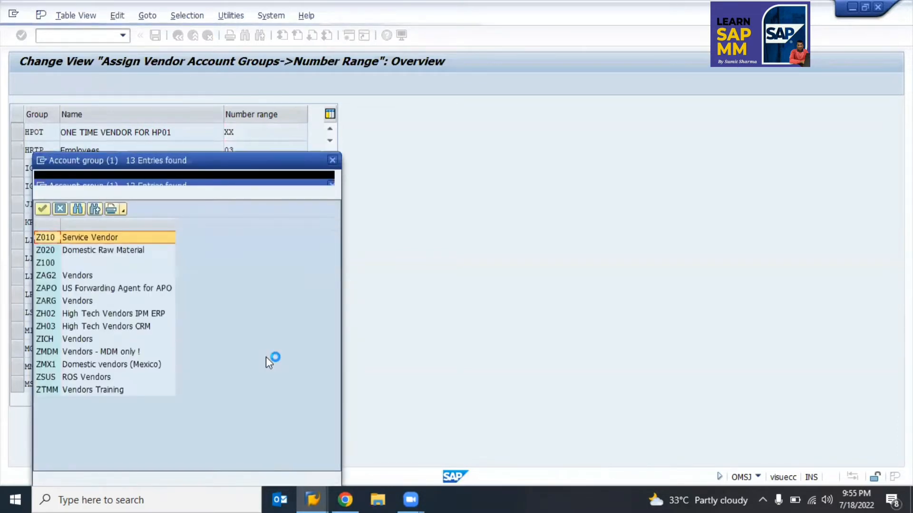
key("Return")
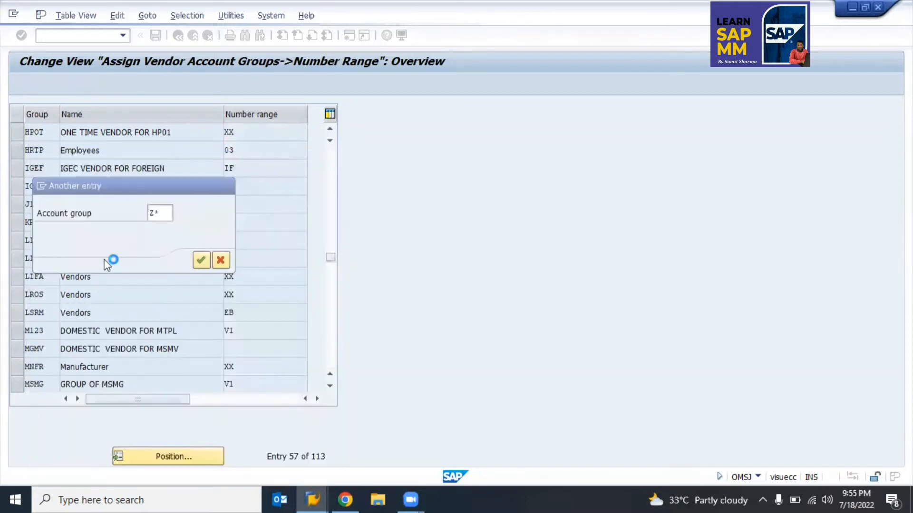
key("Return")
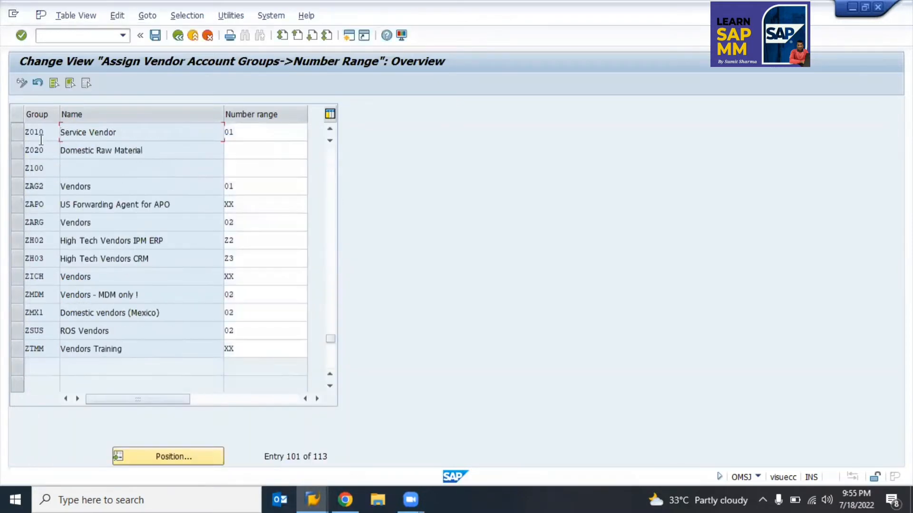
Step: Check Z010's number range 01 against Z020's empty assignment
left_click(82, 133)
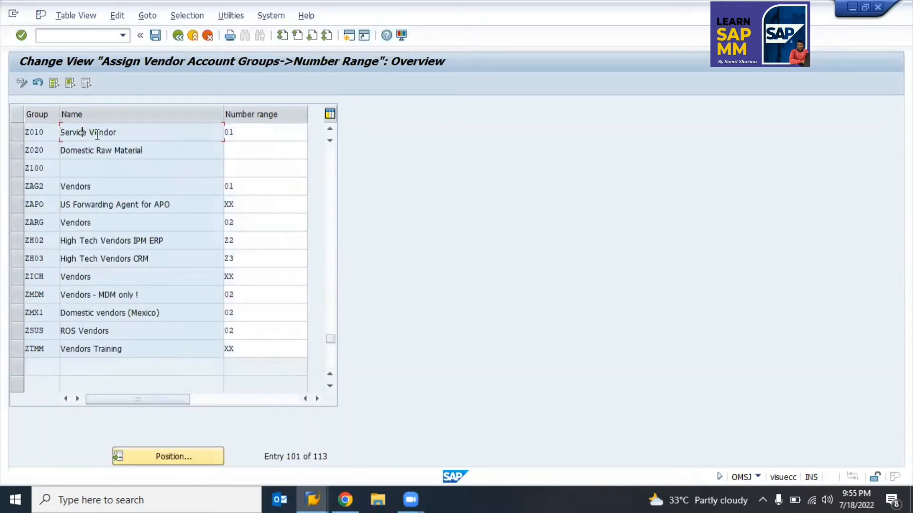
left_click(248, 136)
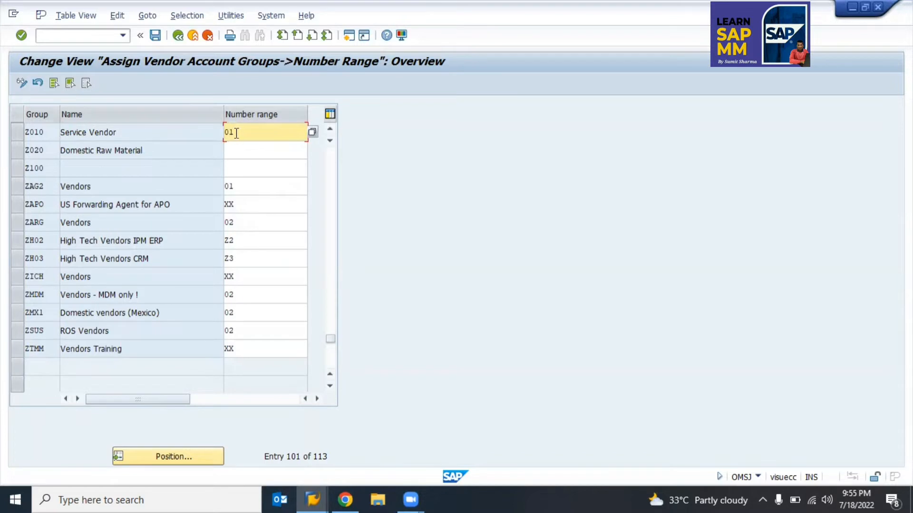
left_click(242, 152)
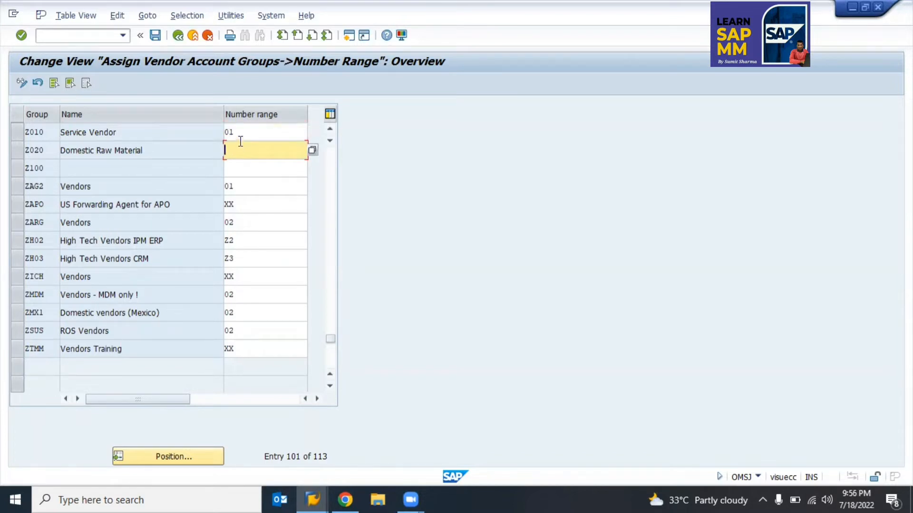
left_click(250, 135)
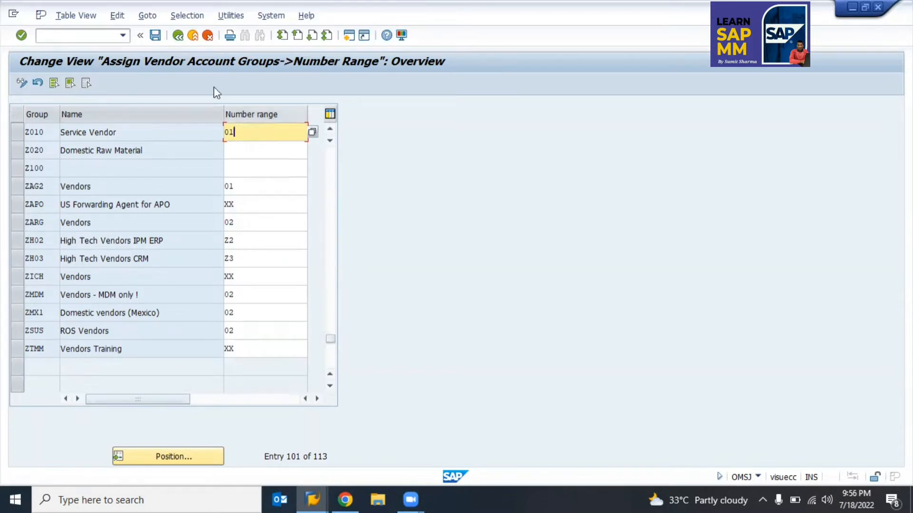
left_click(178, 35)
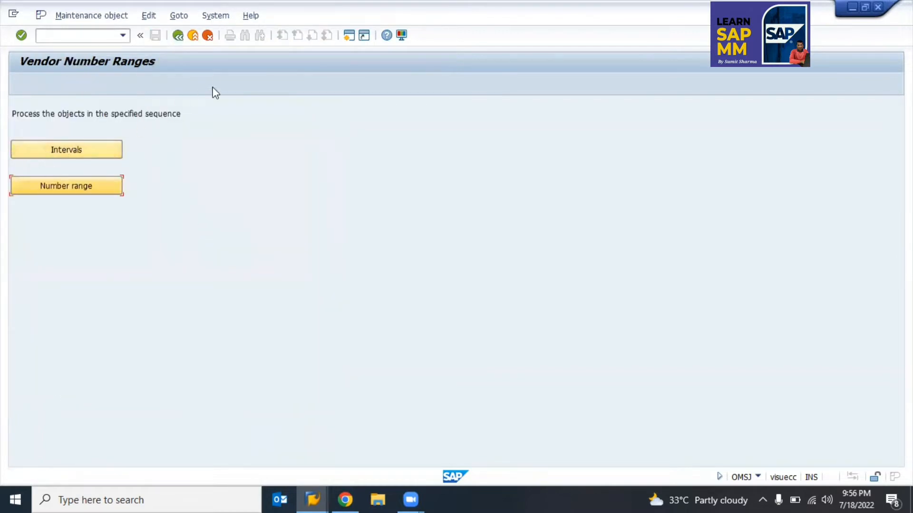
Step: Rerun the vendor number ranges activity from the SPRO tree and open its Intervals list
left_click(177, 35)
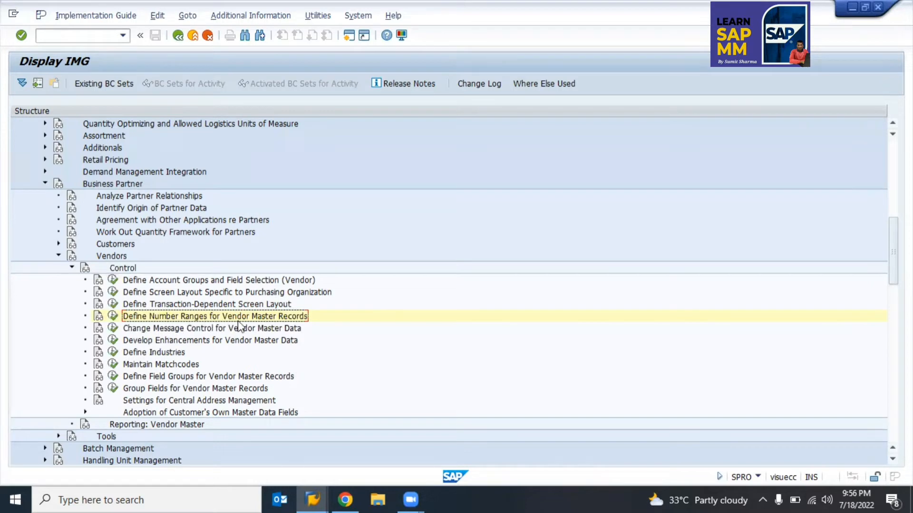
left_click(113, 317)
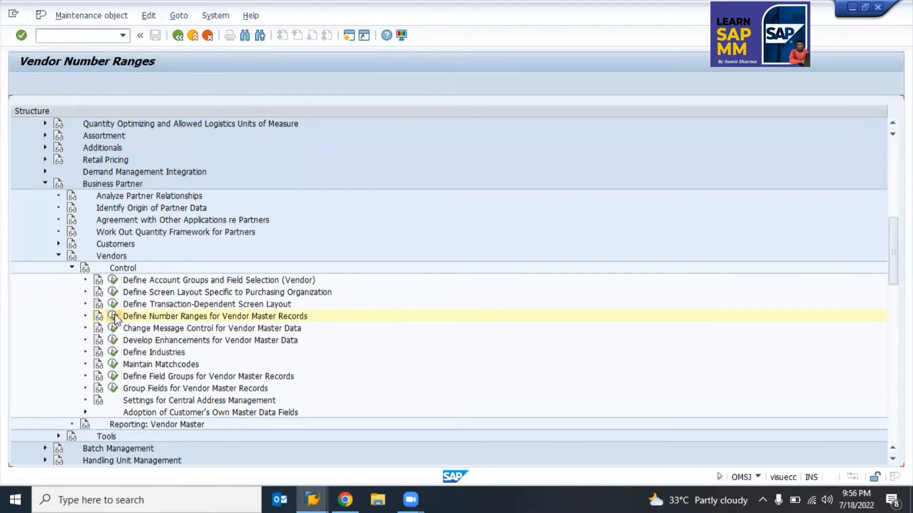
left_click(50, 152)
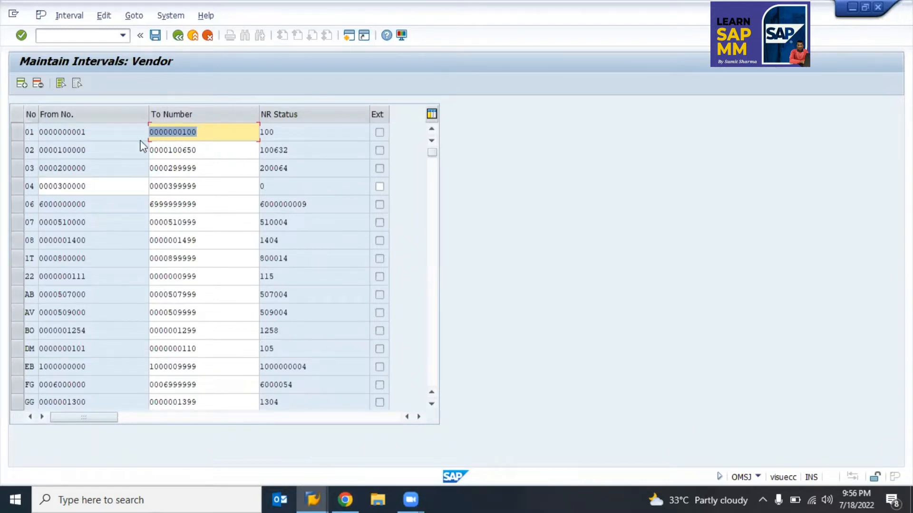
Step: Review the vendor number range intervals, focusing on interval 02, then leave the table
left_click(86, 150)
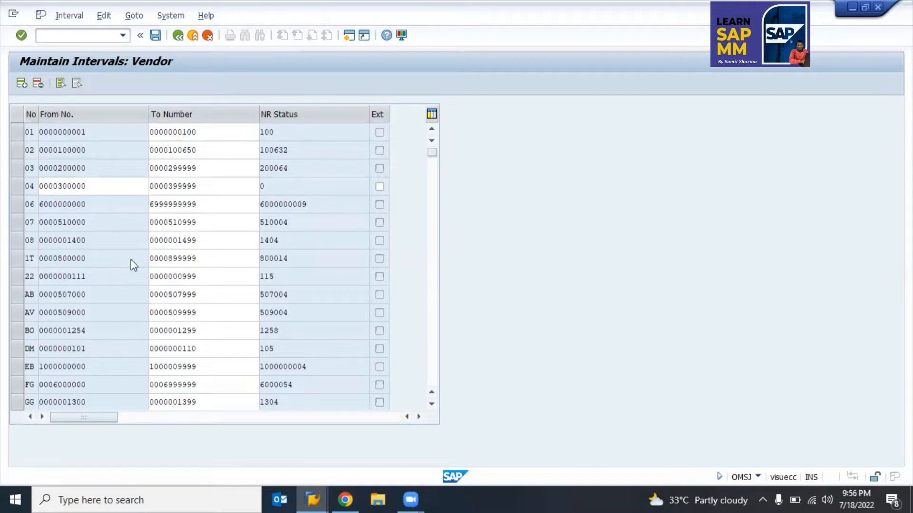
scroll(132, 260, "down", 5)
scroll(132, 260, "down", 5)
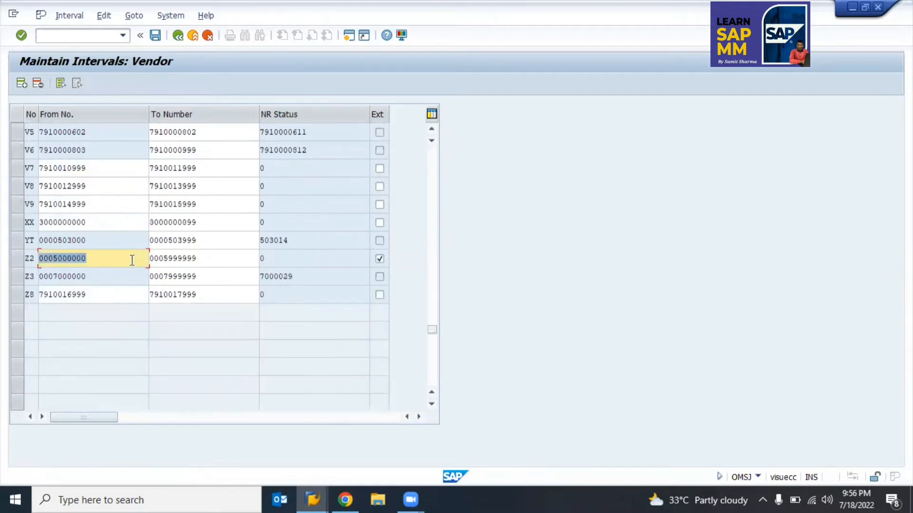
scroll(133, 260, "up", 5)
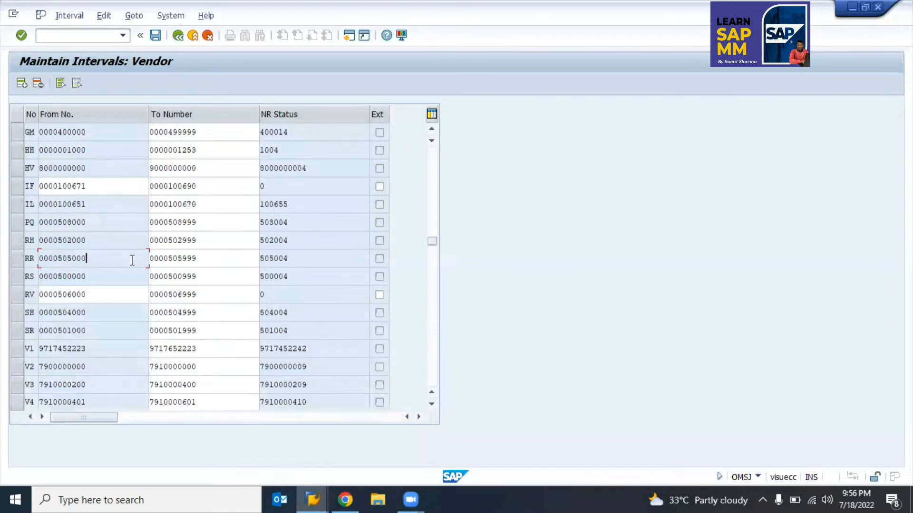
scroll(132, 260, "down", 5)
scroll(132, 260, "up", 10)
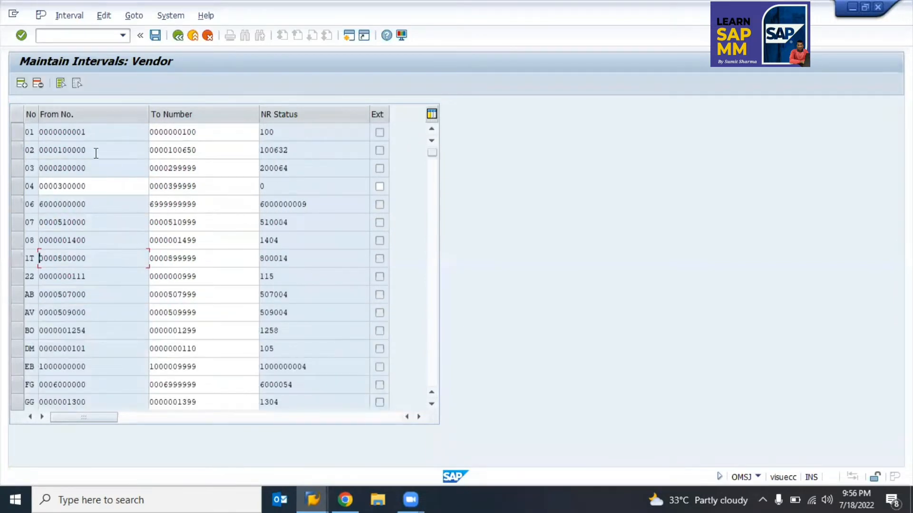
left_click(92, 150)
left_click(32, 149)
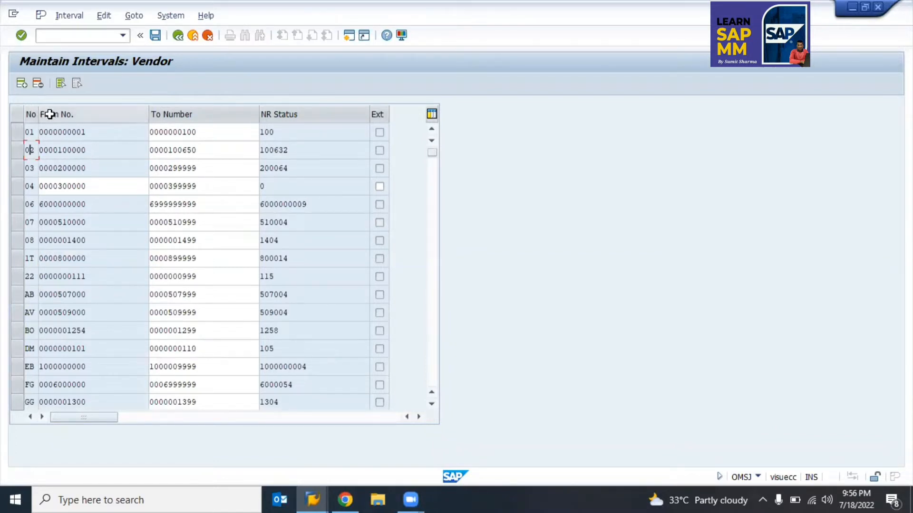
left_click(43, 153)
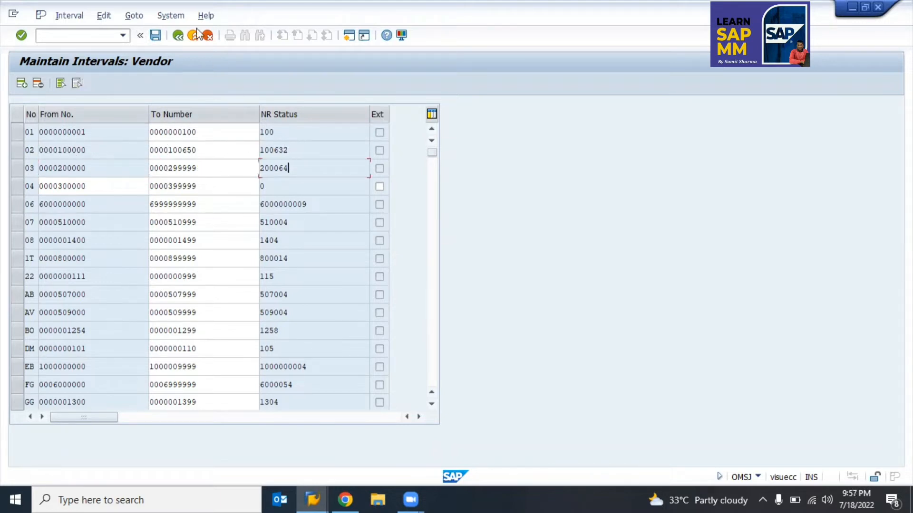
left_click(177, 35)
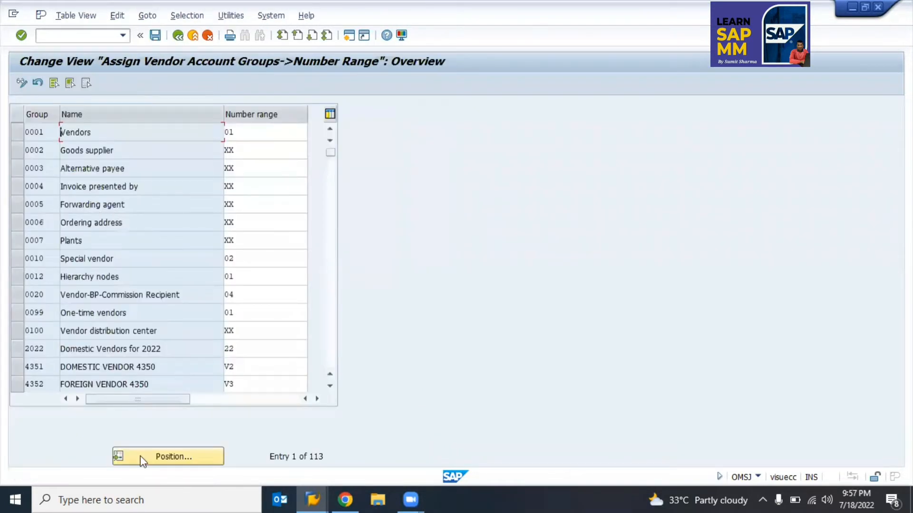
Step: Page down the account group table past the SHIP groups until X100, Z010 and Z020 appear
left_click(327, 345)
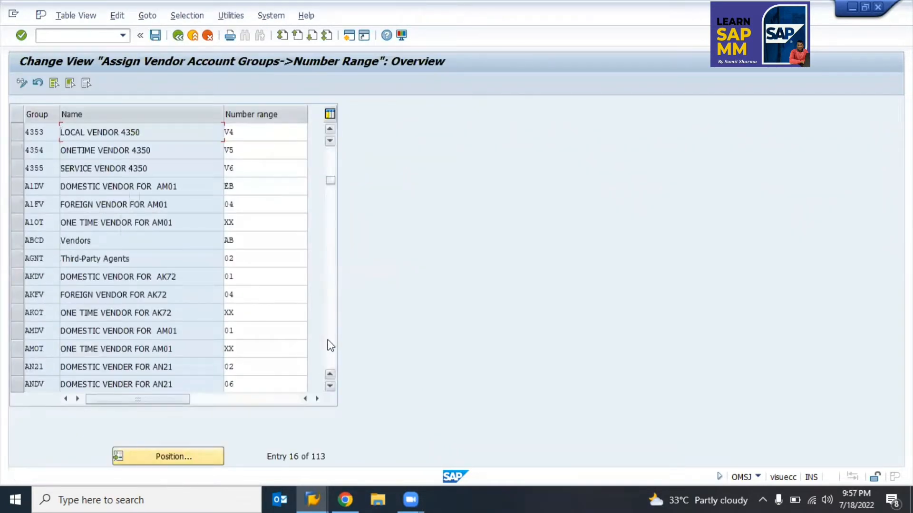
left_click(330, 346)
left_click(330, 345)
left_click(330, 345)
left_click(331, 345)
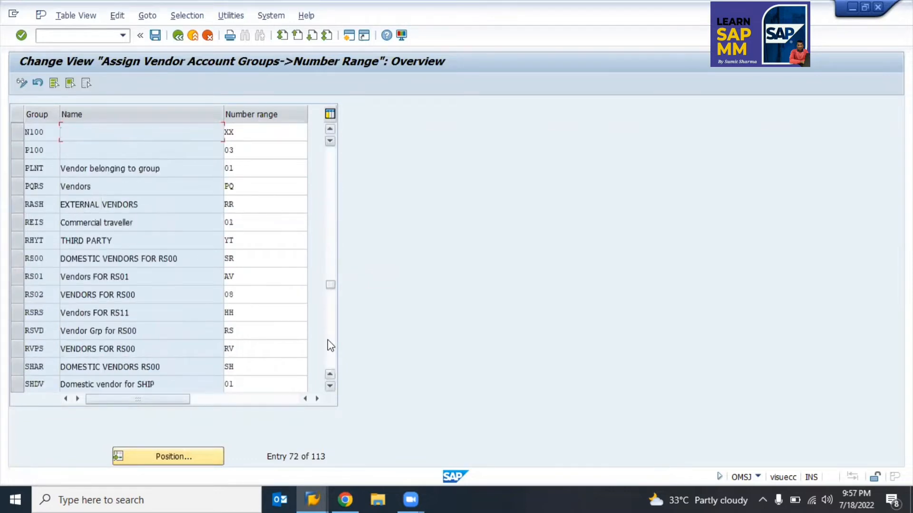
left_click(328, 343)
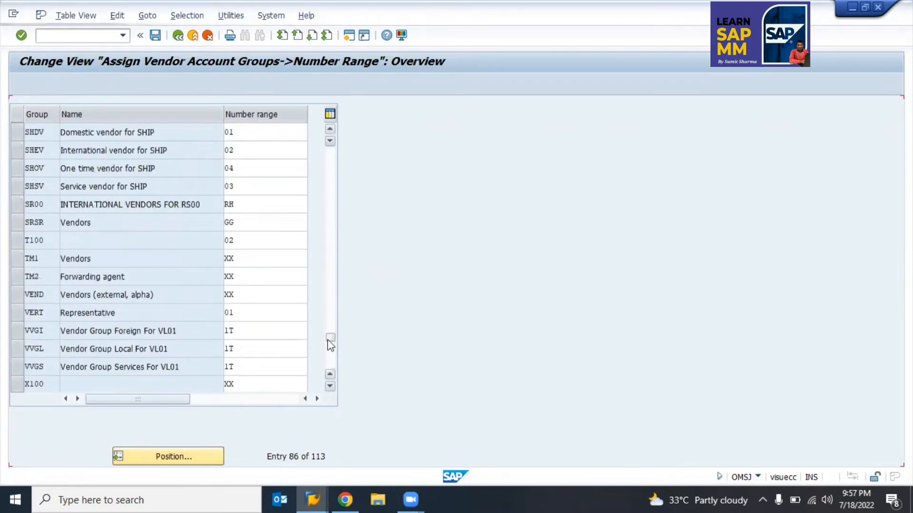
left_click(330, 344)
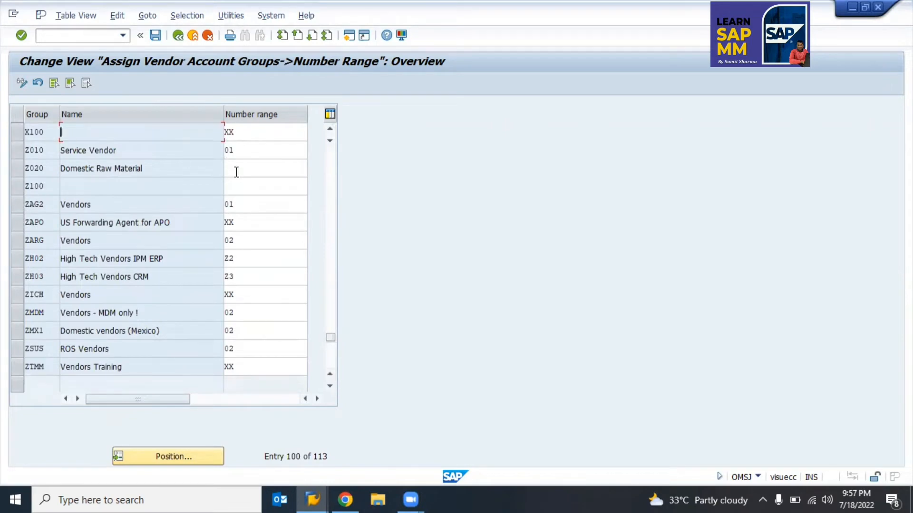
Step: Assign number range 02 to account group Z010 and 03 to Z020
left_click(250, 152)
left_click(312, 149)
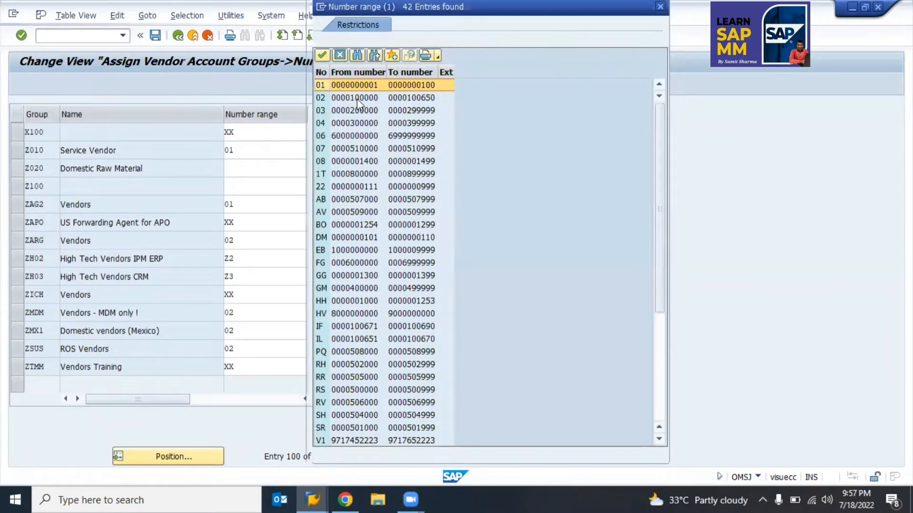
key("Escape")
left_click(248, 165)
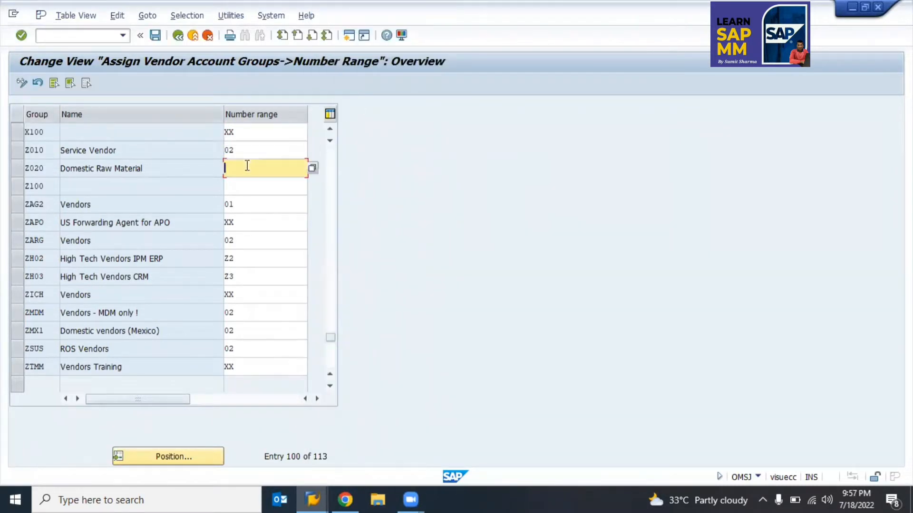
key("F4")
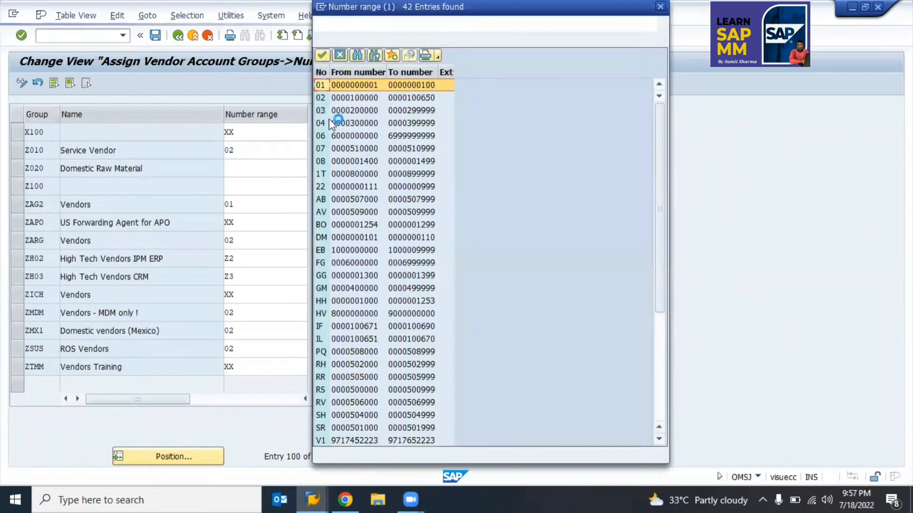
double_click(352, 110)
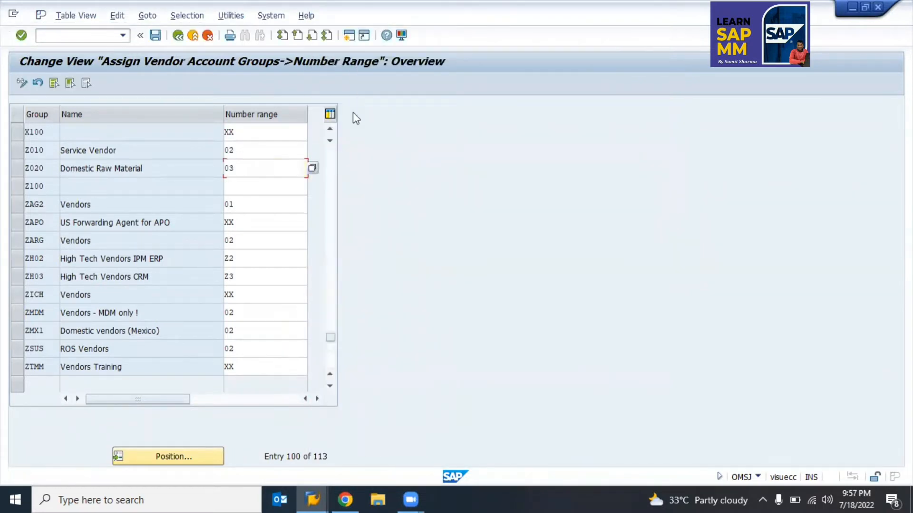
Step: Save the assignments under the customizing request and switch to the training spreadsheet
key("Return")
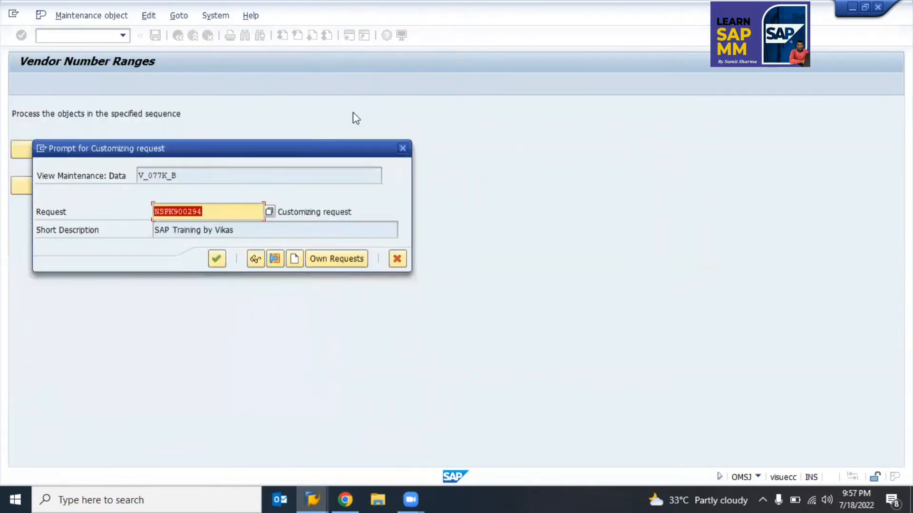
key("Return")
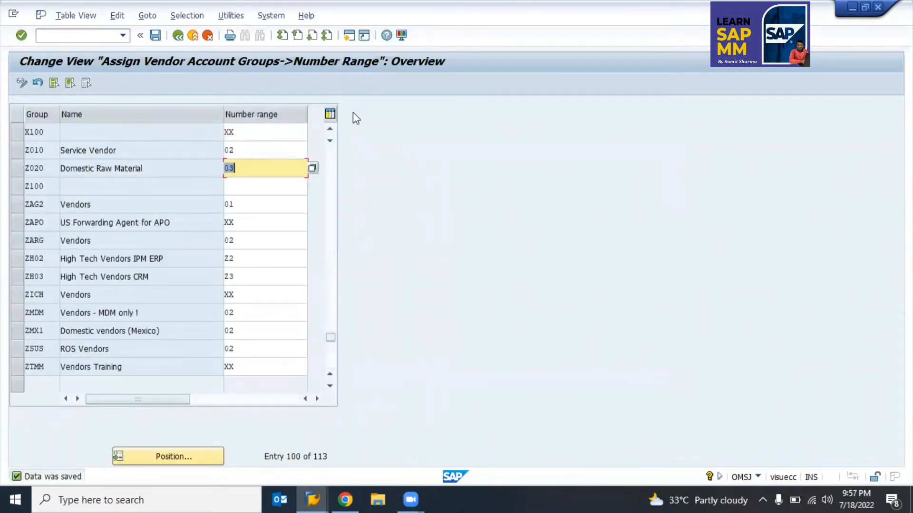
key("alt+Tab")
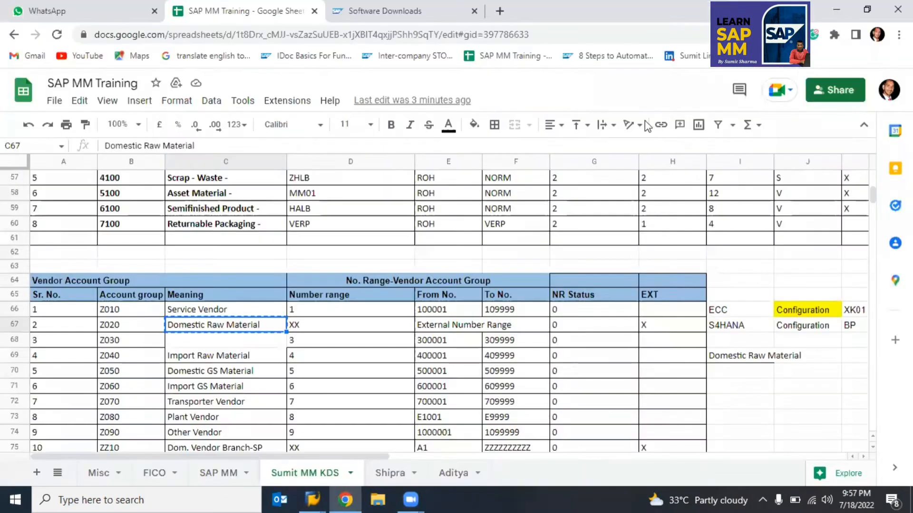
Step: Enter XK02 in L66 and XK03 in M66 beside XK01
left_click(792, 312)
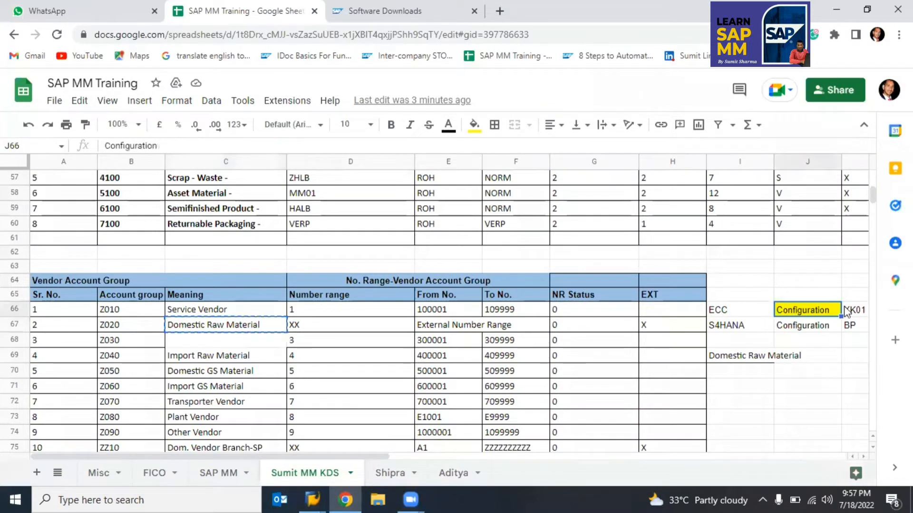
left_click(857, 313)
key("Right")
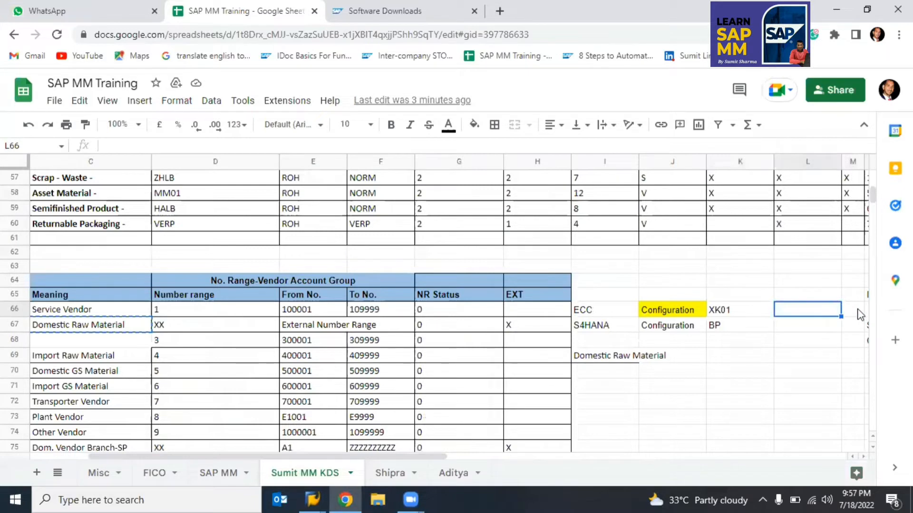
type("XK")
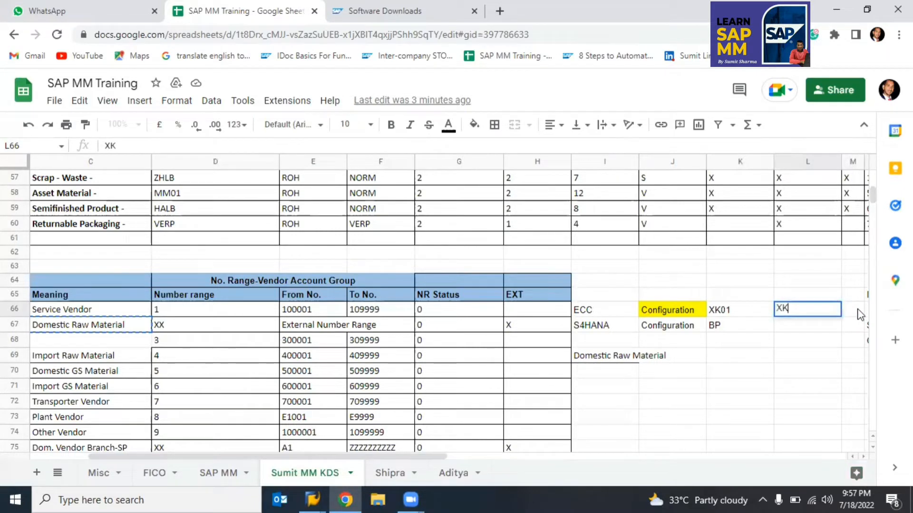
type("02")
key("Return")
key("Up")
key("Right")
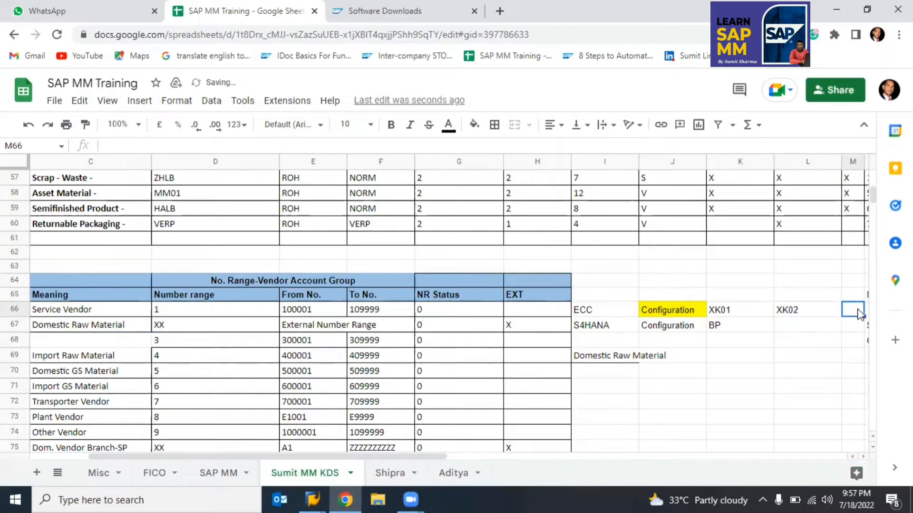
type("XK03")
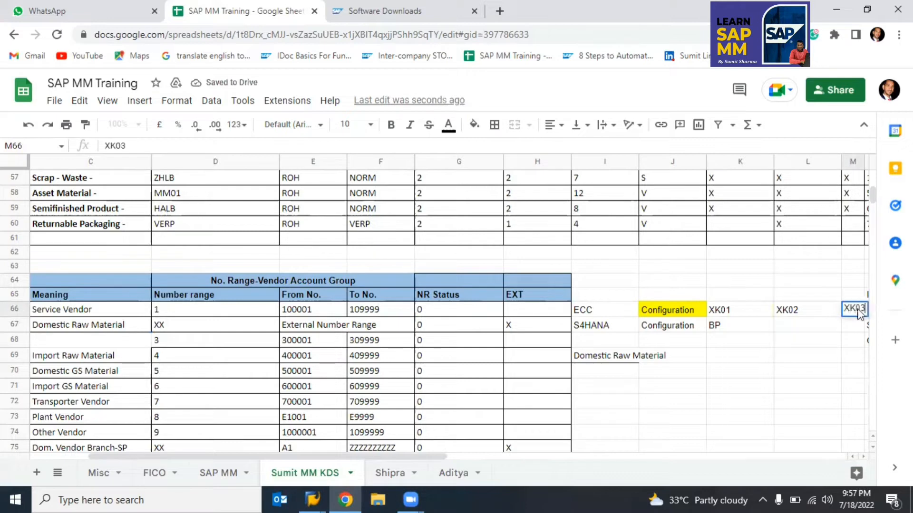
key("Return")
Step: Copy BP from K67 into L67 and M67 for S4HANA
key("Left")
key("Left")
key("ctrl+c")
key("Right")
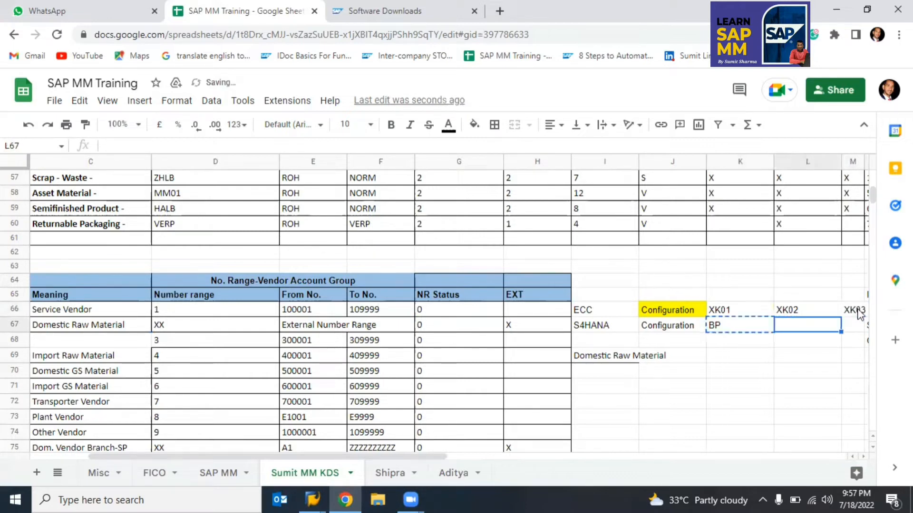
key("ctrl+v")
key("Right")
key("ctrl+v")
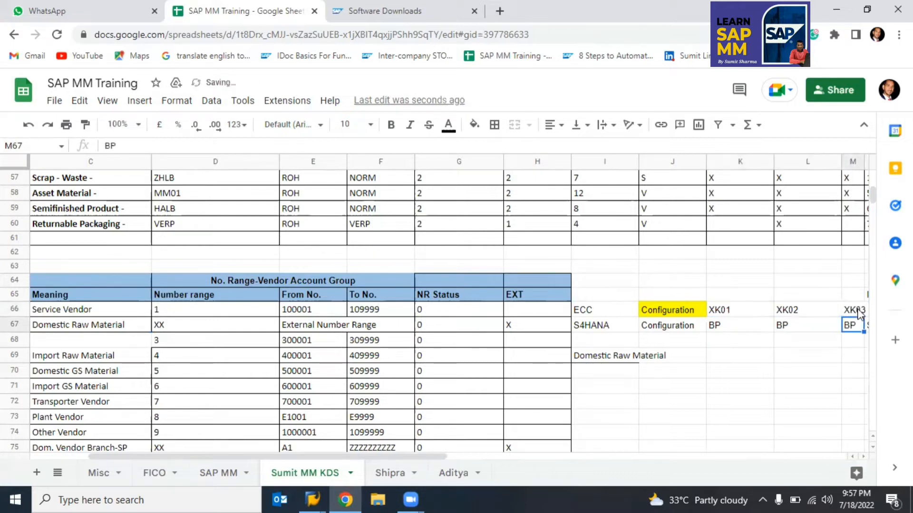
Step: Select the ECC row cells I66:L66, then return to SAP GUI
key("Left")
key("Left")
key("Up")
key("Up")
key("Right")
key("Left")
key("Left")
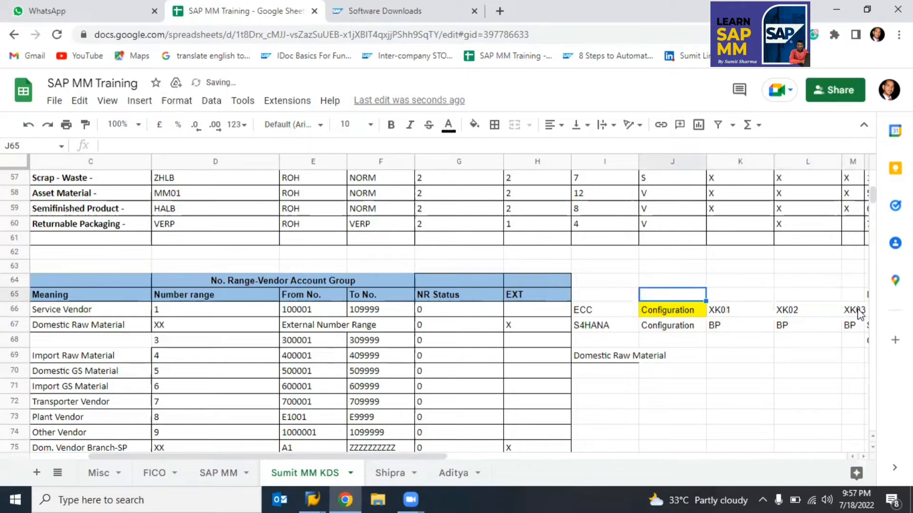
key("Down")
key("Down")
key("Up")
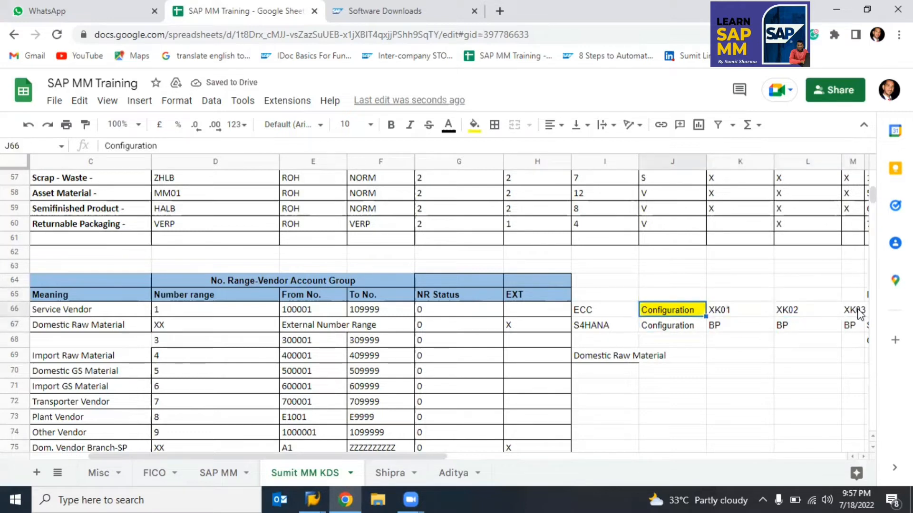
key("Left")
key("Left")
key("Right")
key("shift+Right")
key("shift+Right")
key("shift+Right")
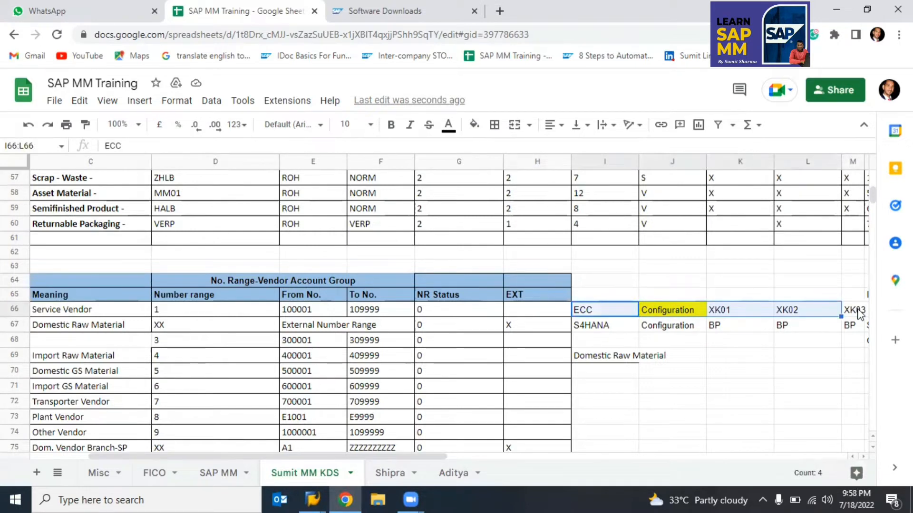
key("alt+Tab")
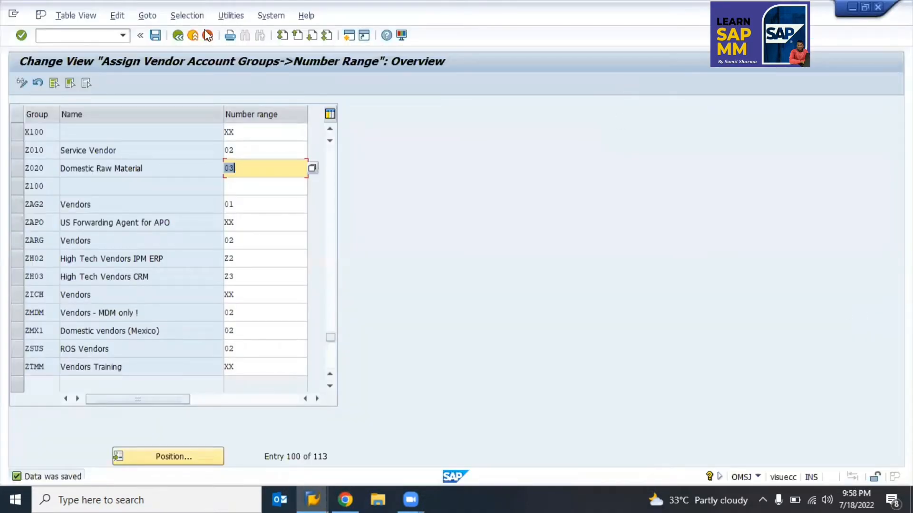
Step: Show the Purchasing data field statuses for purchasing organization 0001 in the screen layout settings
left_click(180, 37)
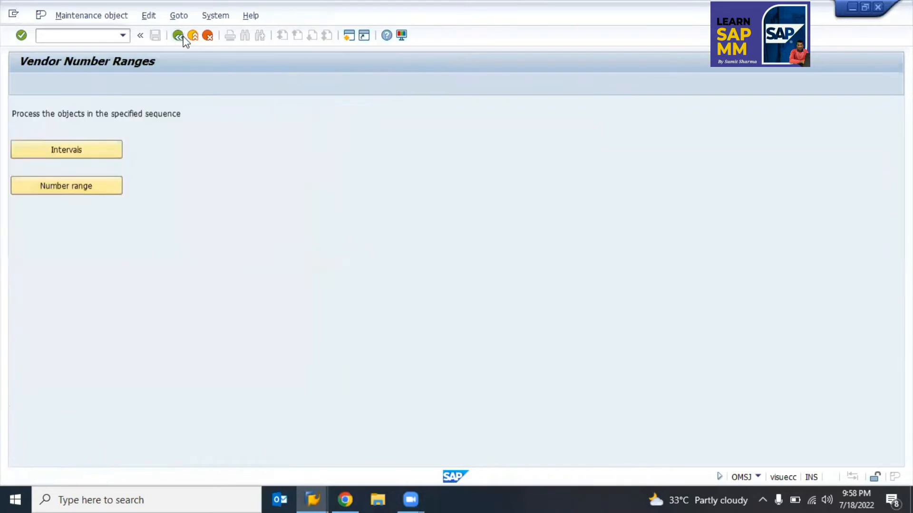
left_click(184, 38)
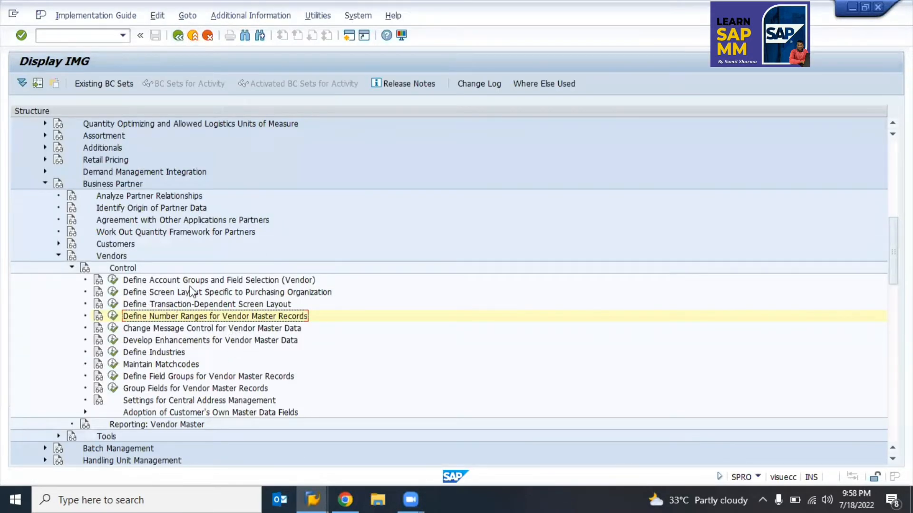
left_click(113, 292)
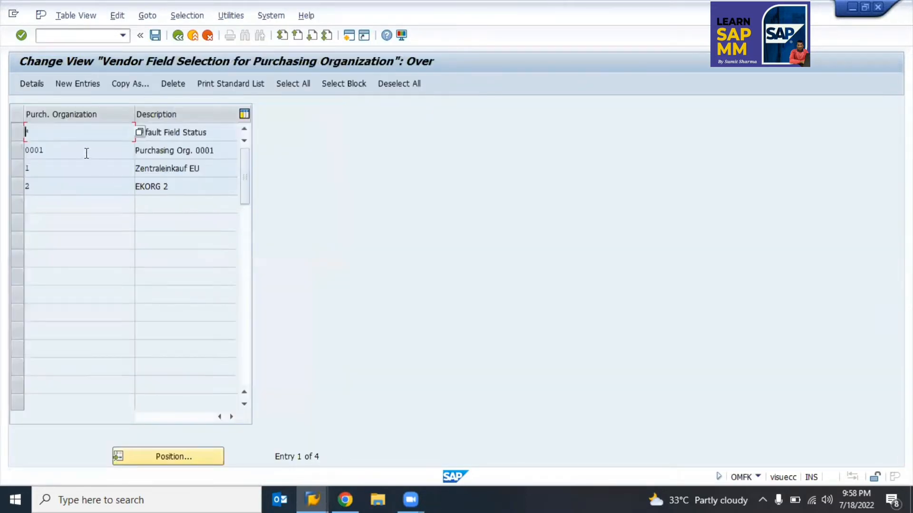
double_click(84, 152)
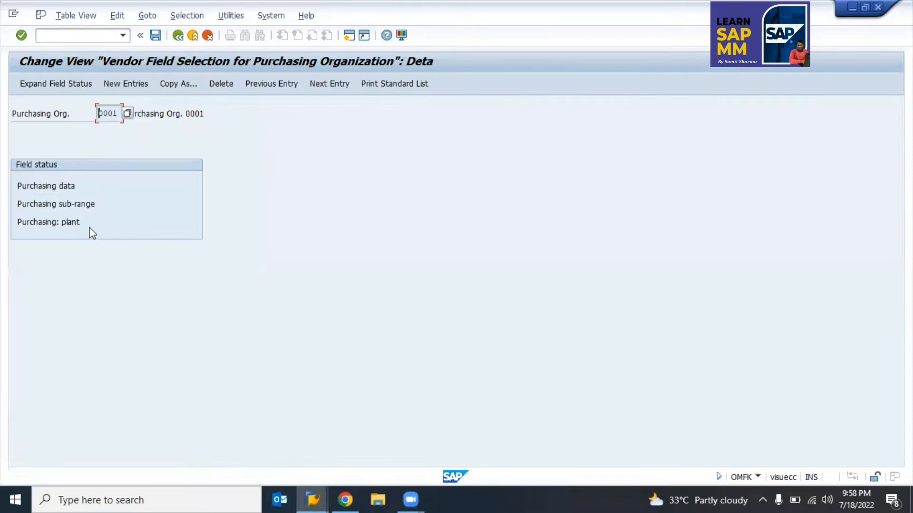
double_click(59, 185)
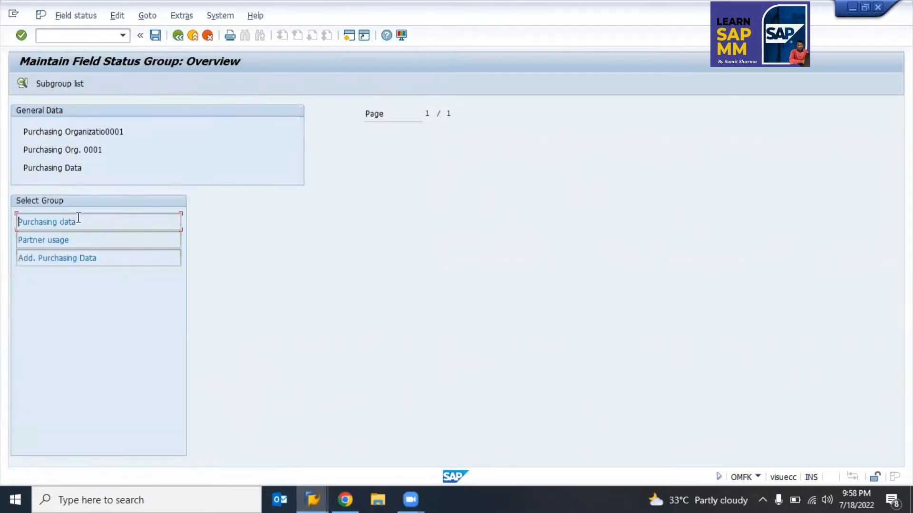
double_click(77, 218)
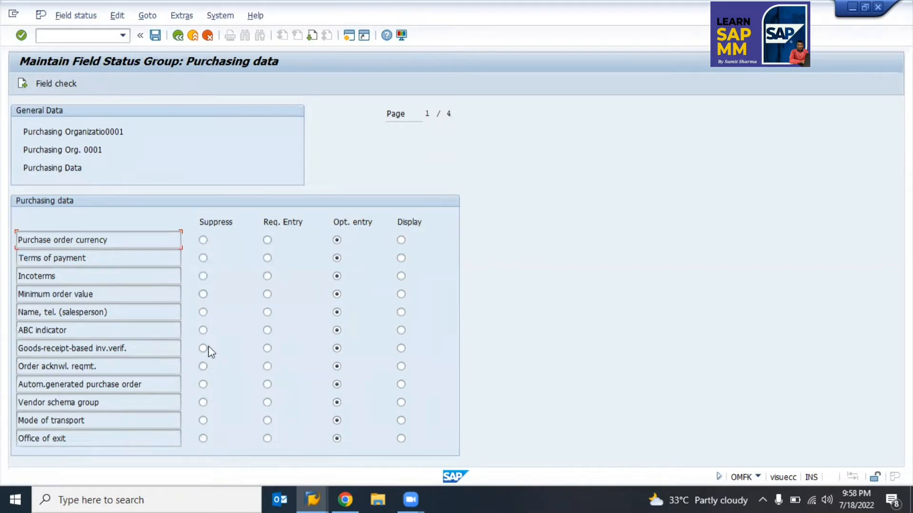
Step: Back out of the field status settings and customizing tree to SAP Easy Access
left_click(178, 36)
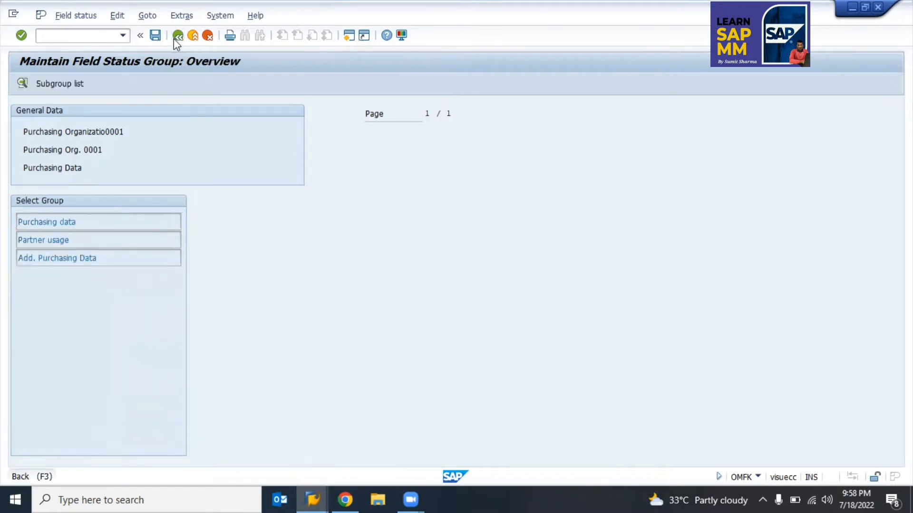
left_click(175, 39)
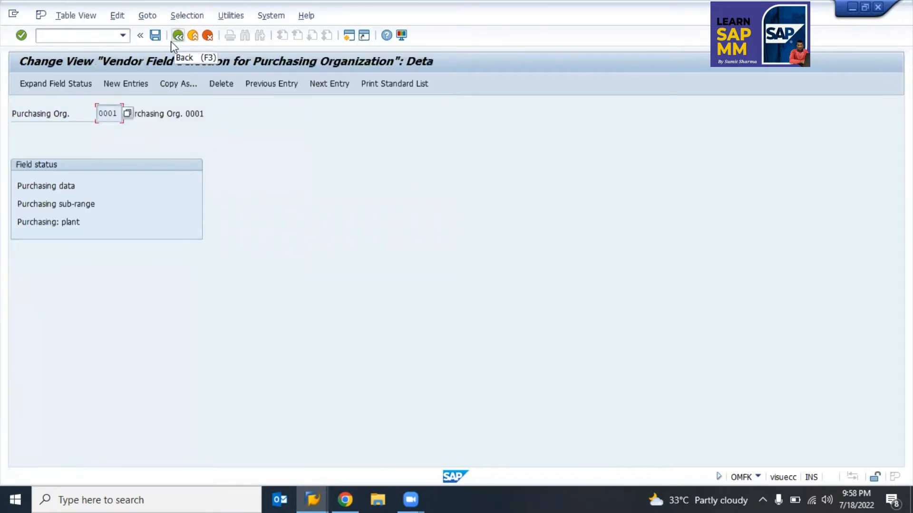
left_click(173, 37)
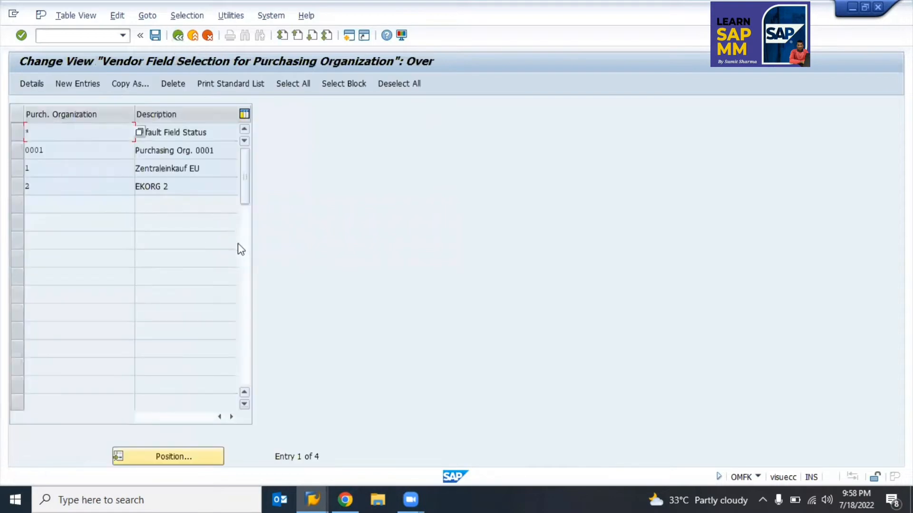
key("F3")
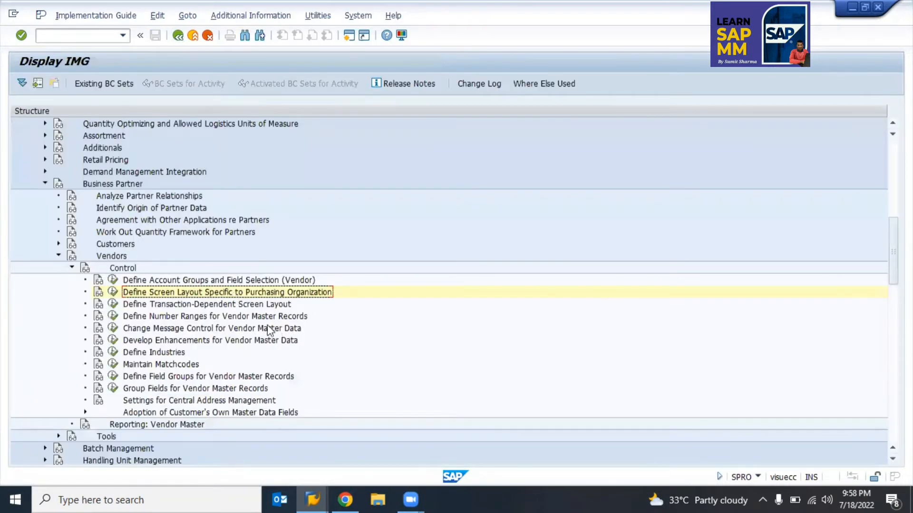
left_click(190, 304)
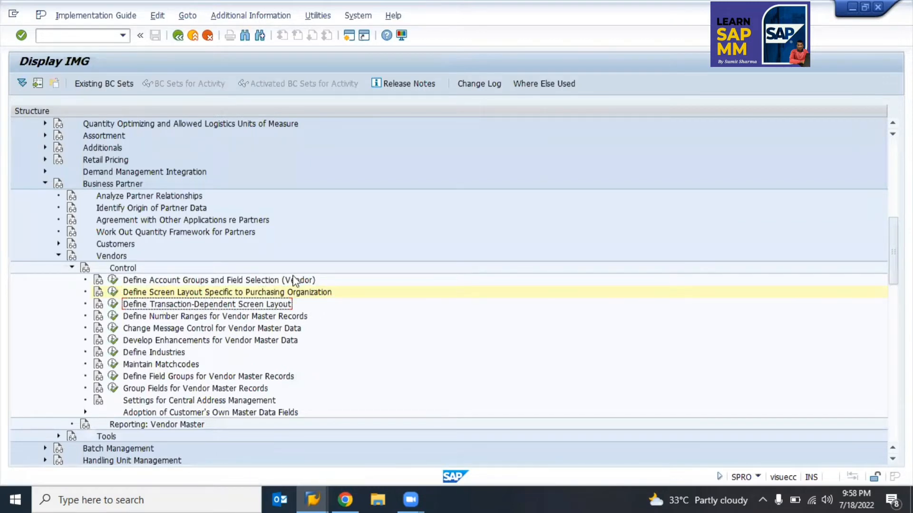
key("F3")
key("F3")
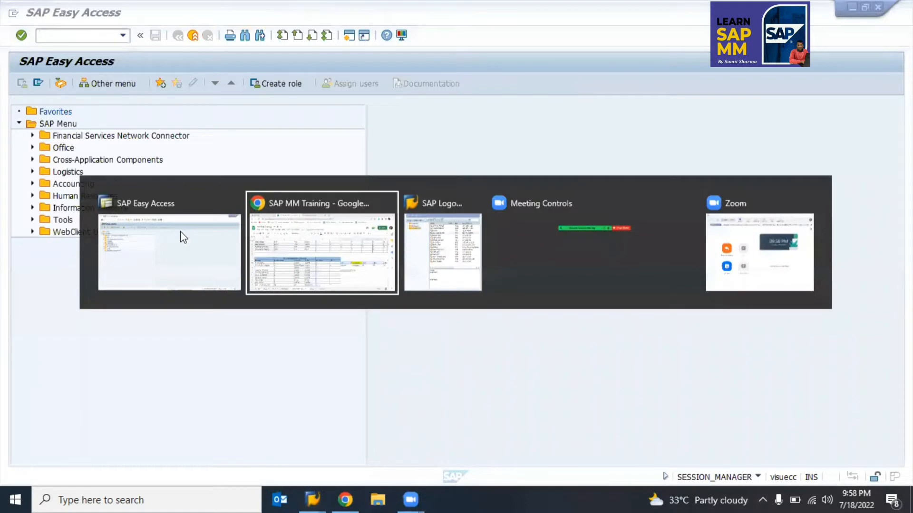
Step: Fill the Z010 and Z020 rows (B66:F67) yellow in the spreadsheet
key("alt+Tab")
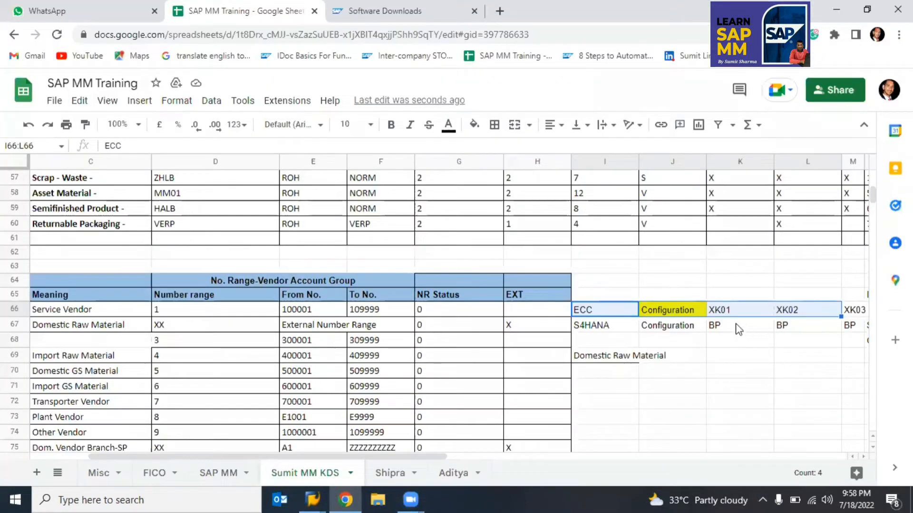
left_click(719, 302)
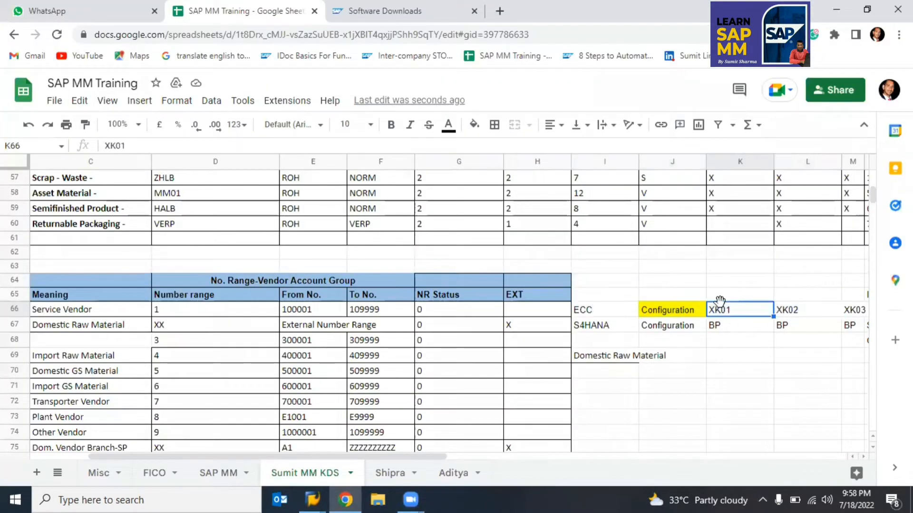
left_click(668, 311)
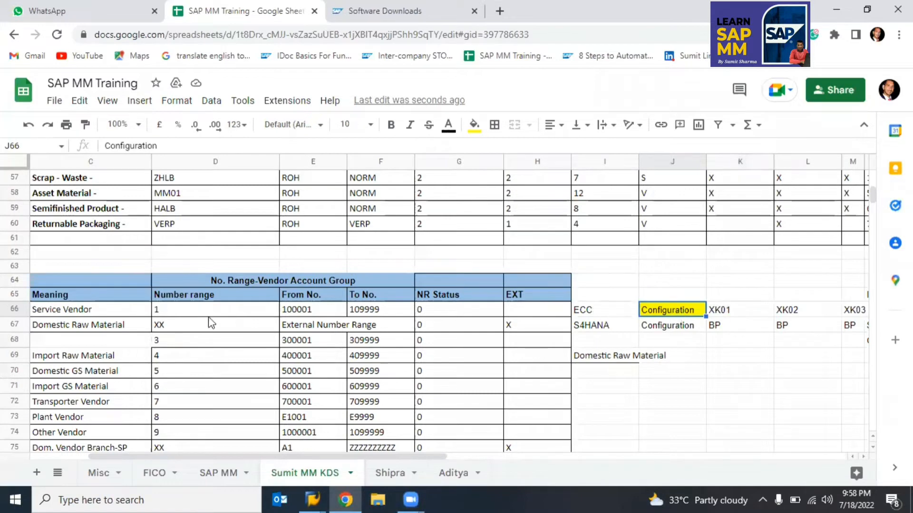
left_click(71, 310)
key("Left")
key("Left")
key("Right")
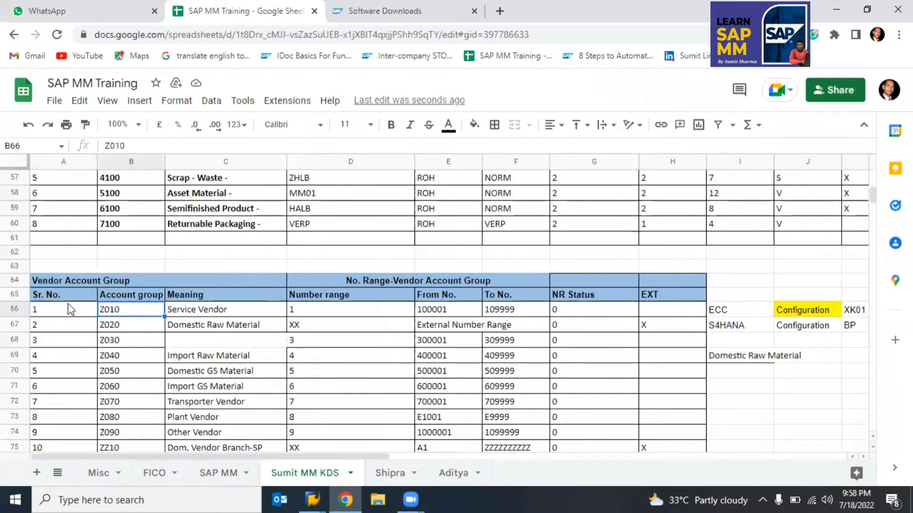
key("shift+Down")
key("shift+Right")
key("shift+Right")
key("shift+Right")
key("shift+Right")
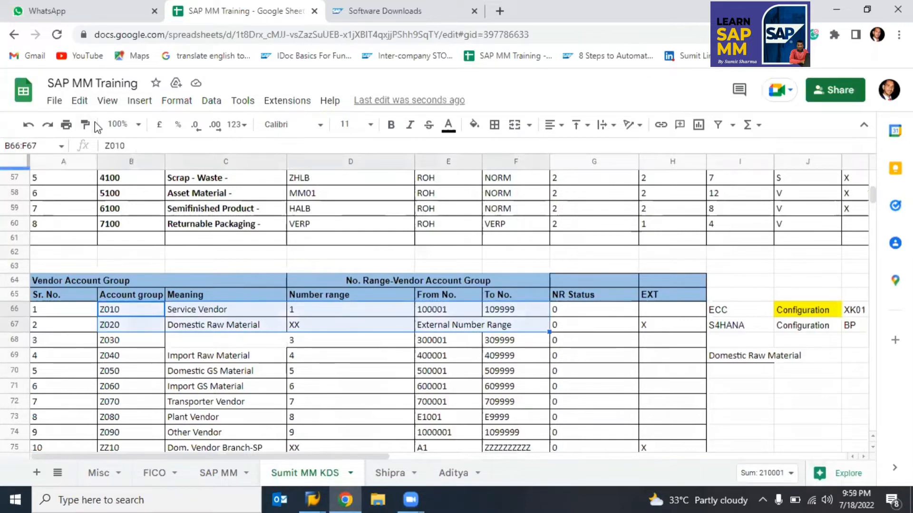
left_click(475, 126)
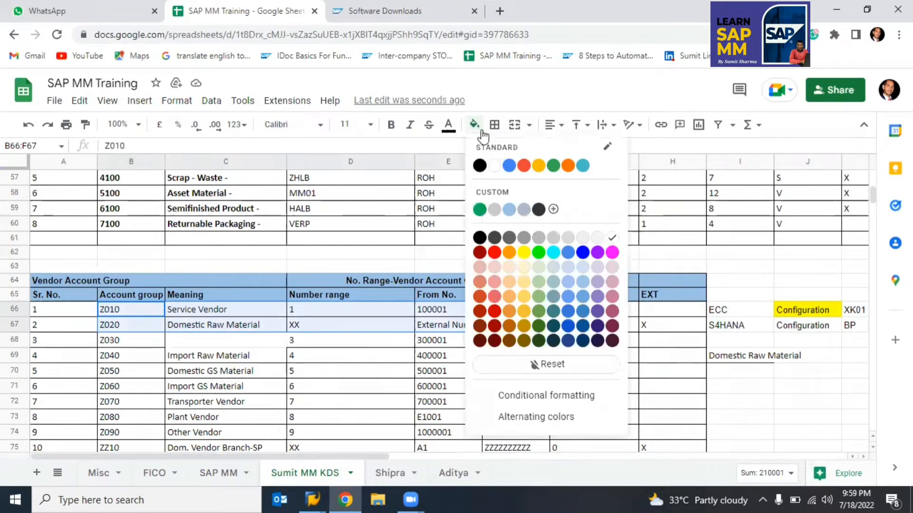
left_click(523, 253)
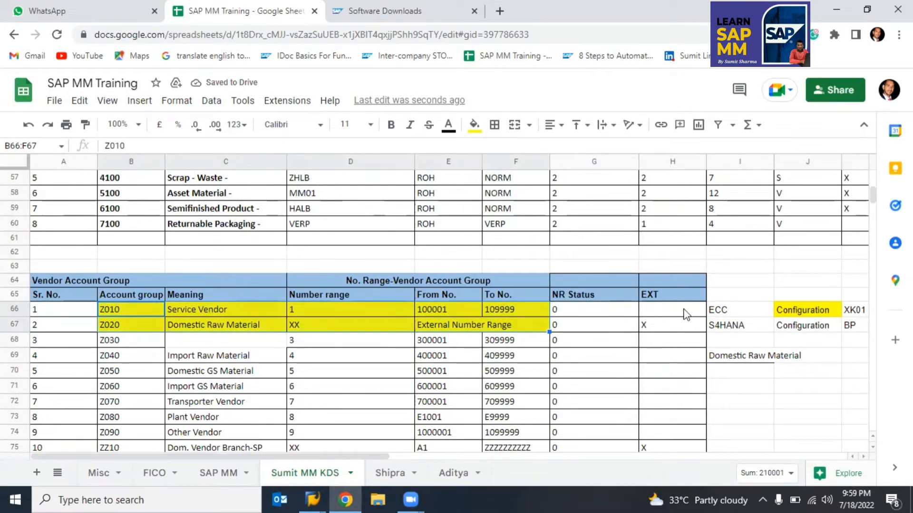
Step: Clear the EXT X mark from Z020's cell H67
left_click(666, 311)
left_click(659, 327)
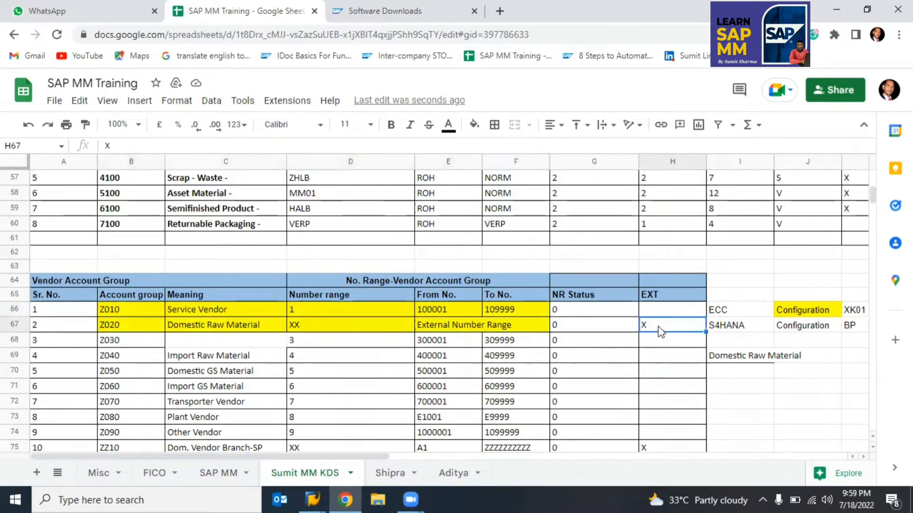
key("Delete")
double_click(659, 325)
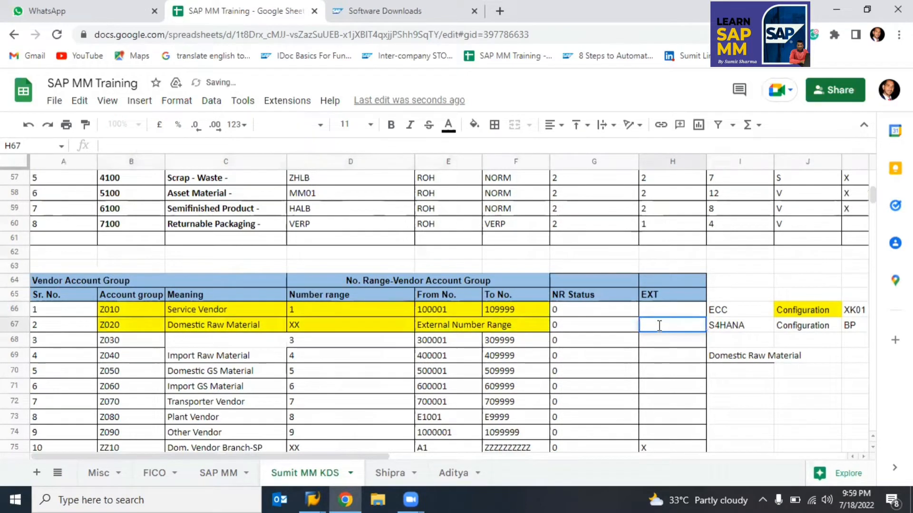
Step: Copy the 100001–109999 range from E66:F66 into Z020's row, then return to SAP
left_click(440, 310)
key("shift+Right")
key("ctrl+c")
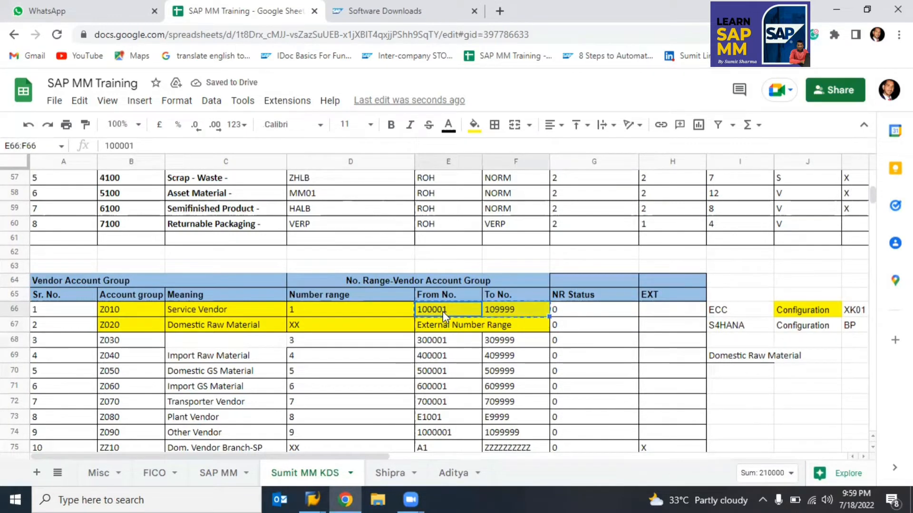
key("Down")
key("ctrl+v")
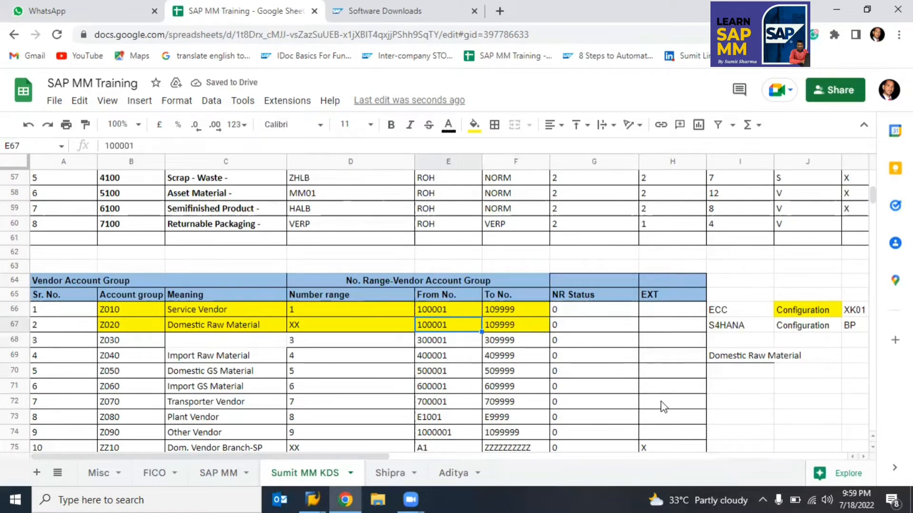
key("alt+Tab")
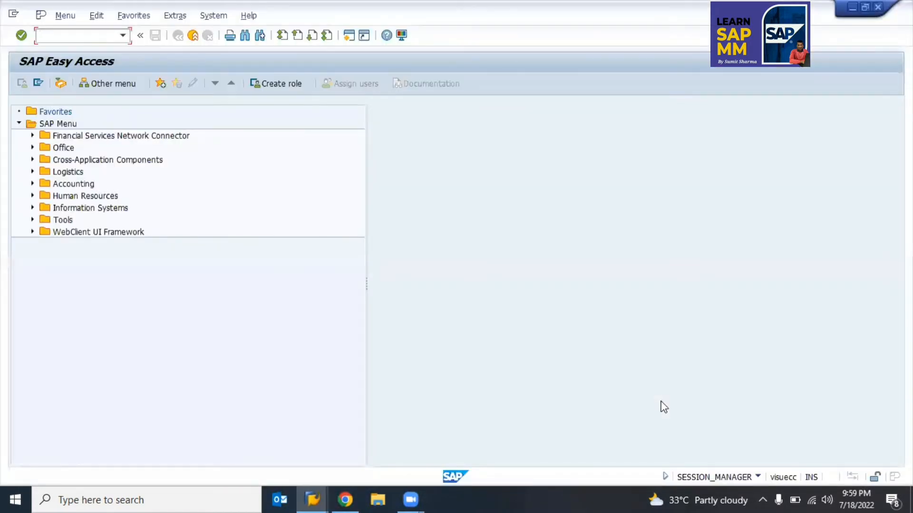
Step: Start transaction XK01 and choose account group Z010 Service Vendor from the list
type("xk01")
key("Return")
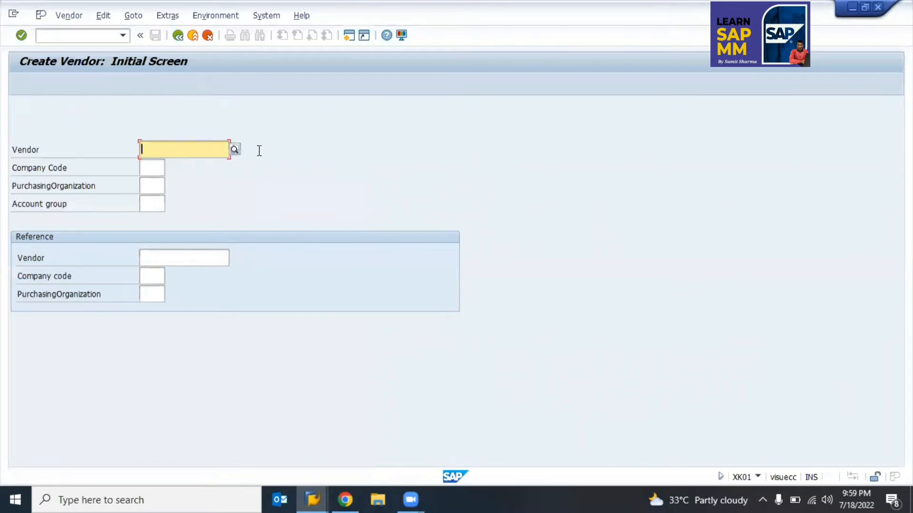
left_click(156, 207)
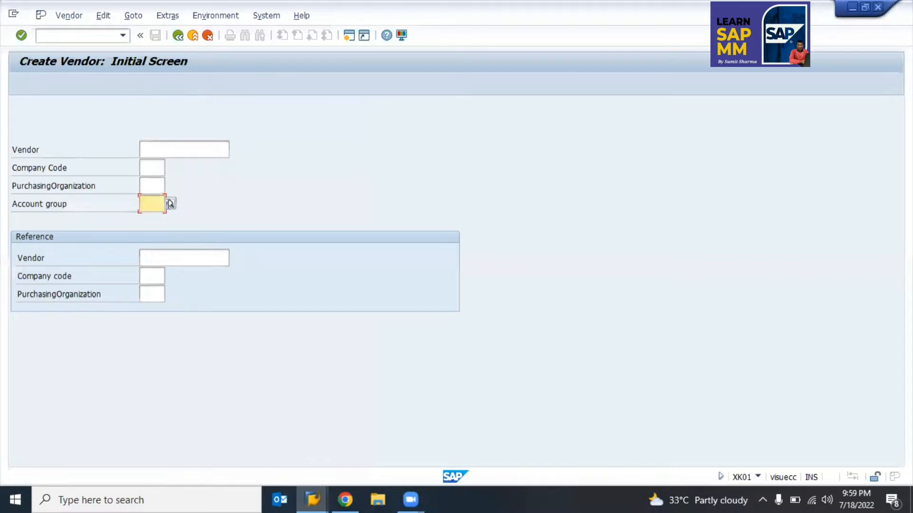
left_click(170, 204)
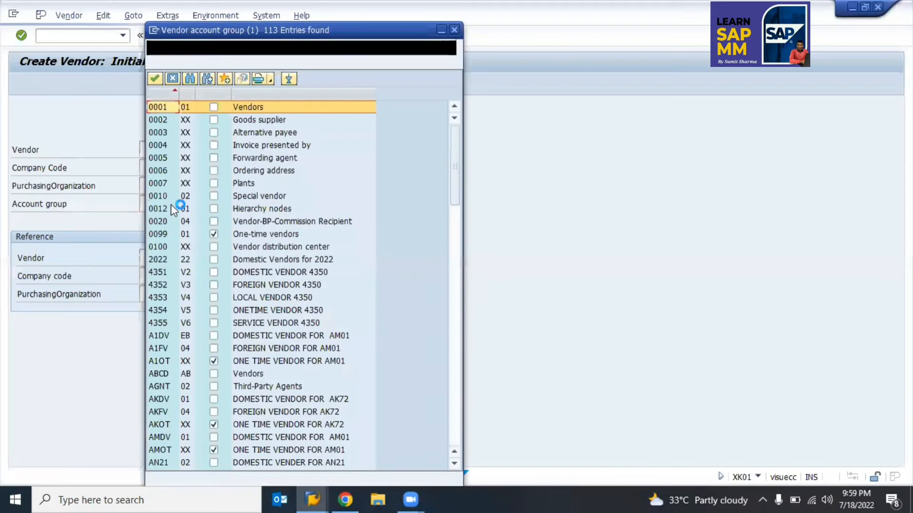
key("Down")
key("Down")
key("Down")
key("Down")
key("Down")
key("Down")
key("Down")
key("Down")
key("Down")
key("Down")
key("Down")
key("Down")
key("Down")
key("Down")
key("Down")
key("Down")
key("Down")
key("Down")
key("Down")
key("Down")
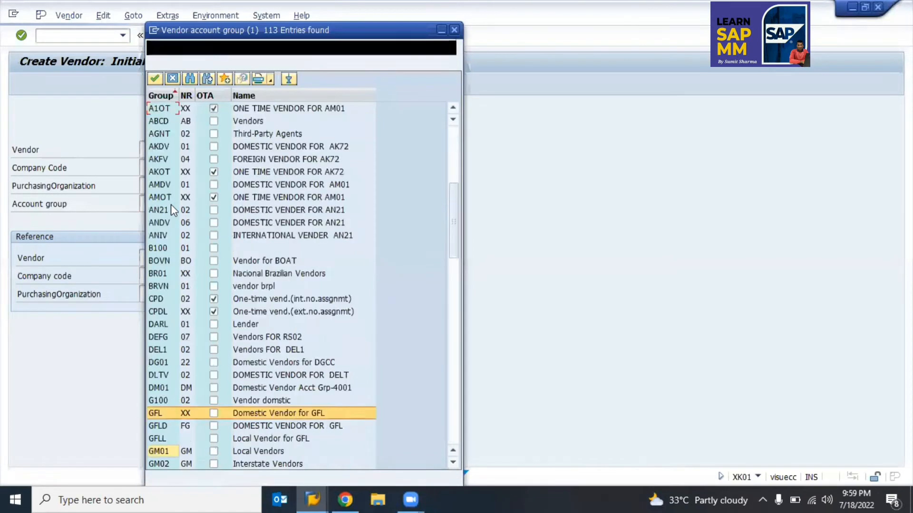
key("Down")
key("Down")
key("Down")
key("Down")
key("Down")
key("Down")
key("Down")
key("Down")
key("Down")
key("Down")
key("Down")
key("Down")
key("Down")
key("Down")
key("Down")
key("Down")
key("Down")
key("Down")
key("Down")
key("Down")
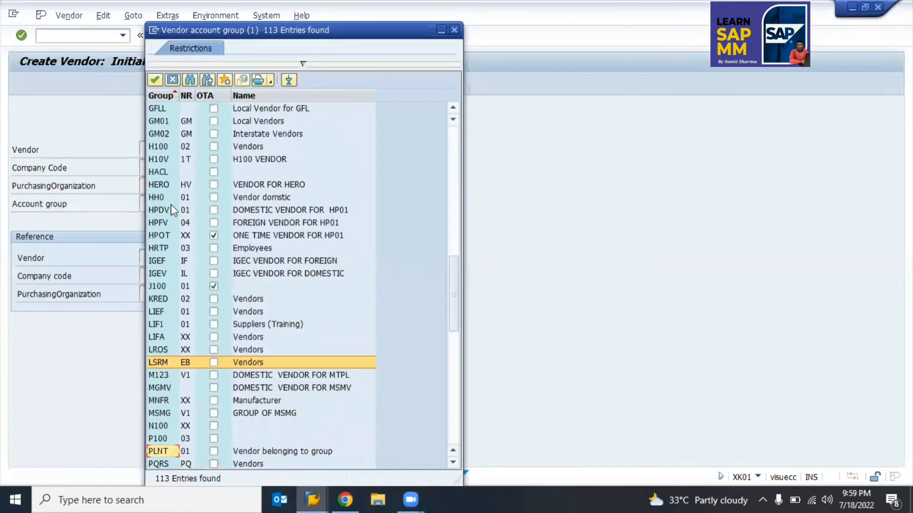
key("Down")
key("Down")
key("Down")
key("Down")
key("Down")
key("Down")
key("Down")
key("Down")
key("Down")
key("Down")
key("Down")
key("Down")
key("Down")
key("Down")
key("Down")
key("Down")
key("Down")
key("Down")
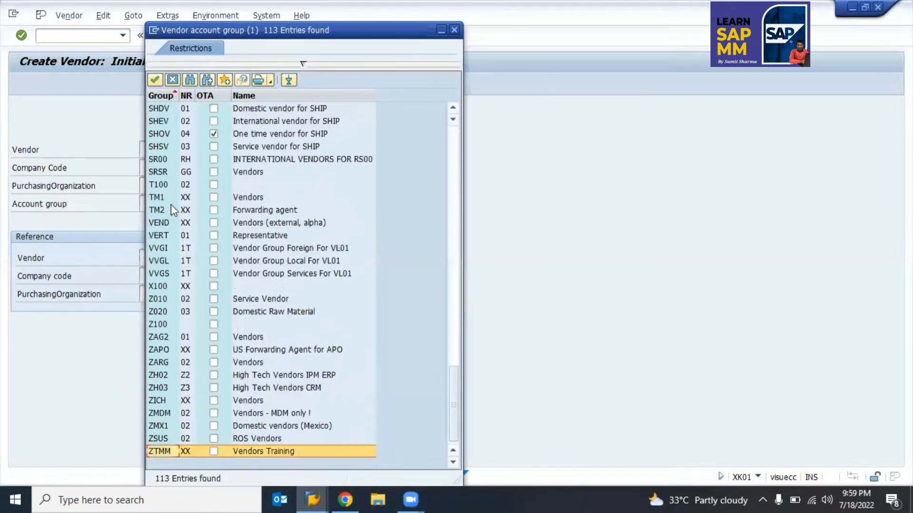
left_click(158, 298)
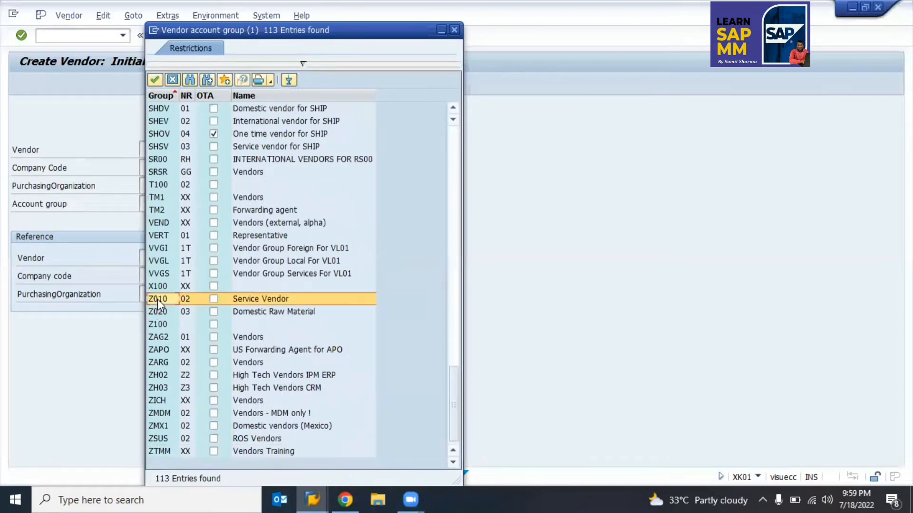
double_click(158, 300)
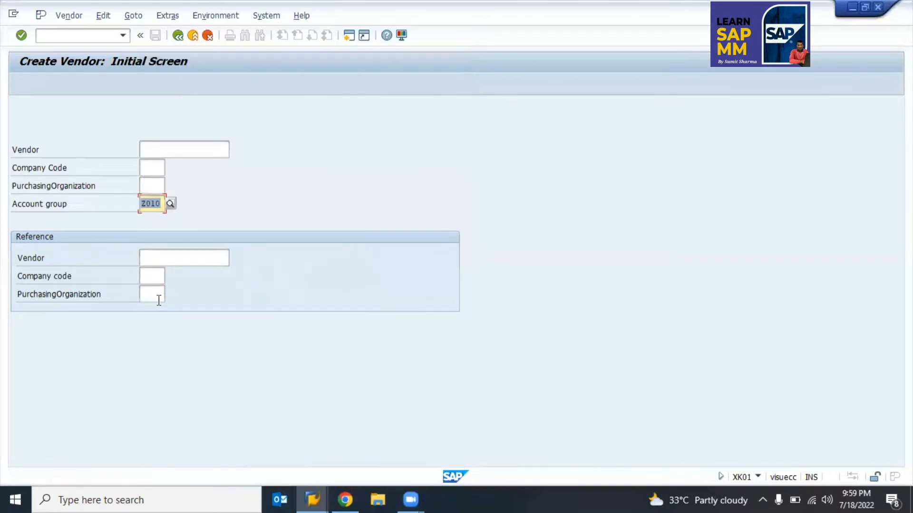
Step: Set the purchasing organization to 9900 Domestic Purchase from the selection list
left_click(151, 189)
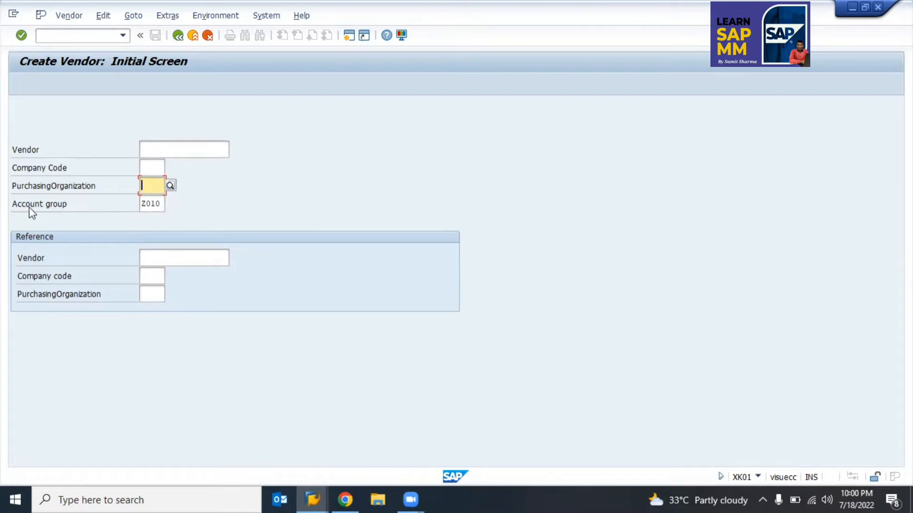
left_click(49, 207)
left_click(149, 203)
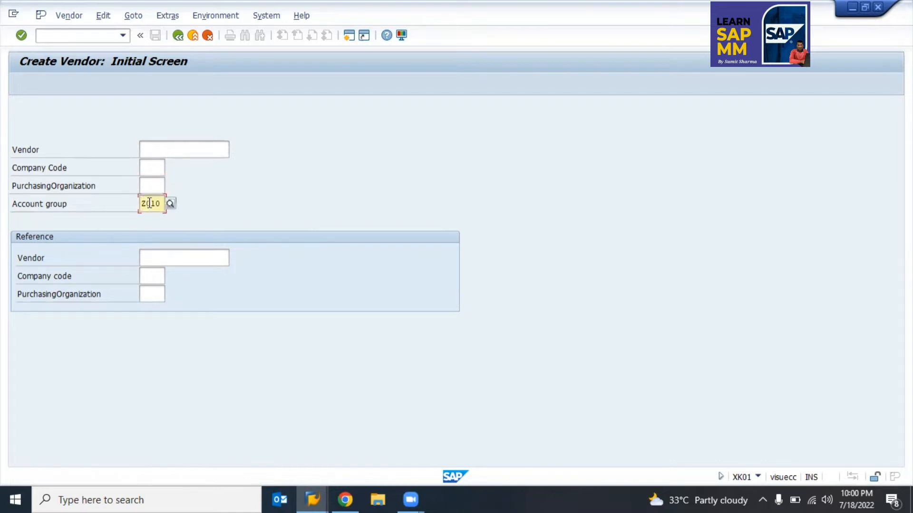
left_click(150, 188)
left_click(169, 187)
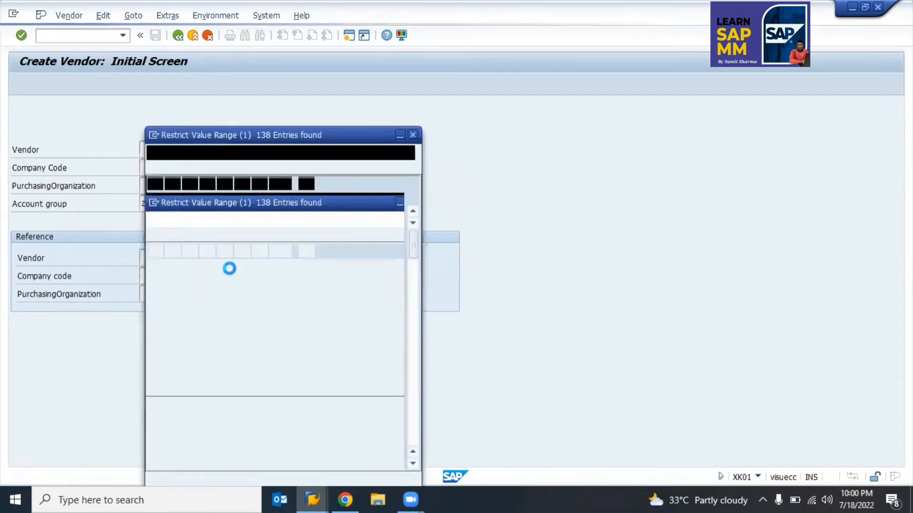
scroll(245, 316, "down", 5)
scroll(245, 320, "down", 20)
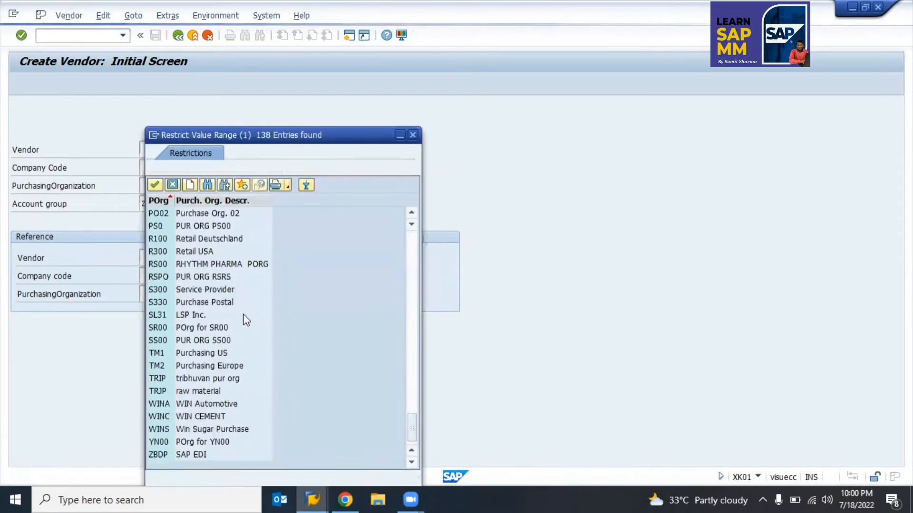
scroll(245, 319, "up", 20)
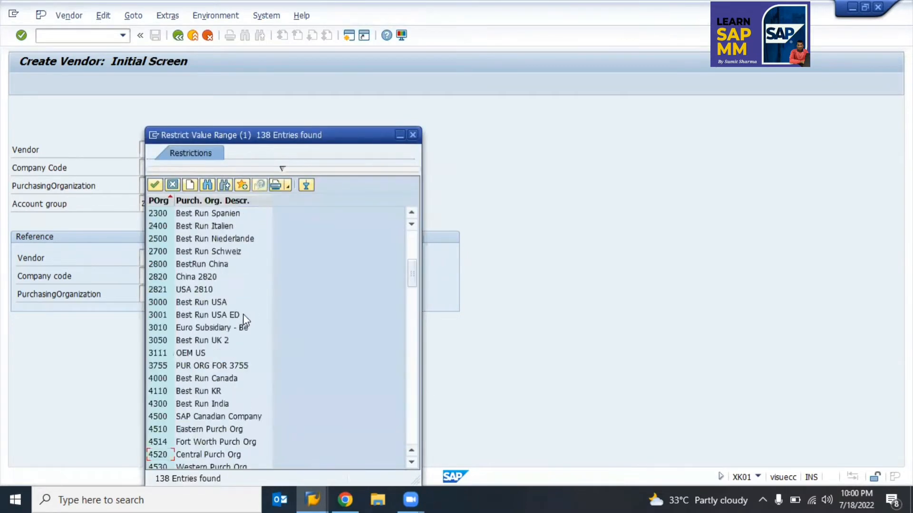
scroll(243, 313, "down", 8)
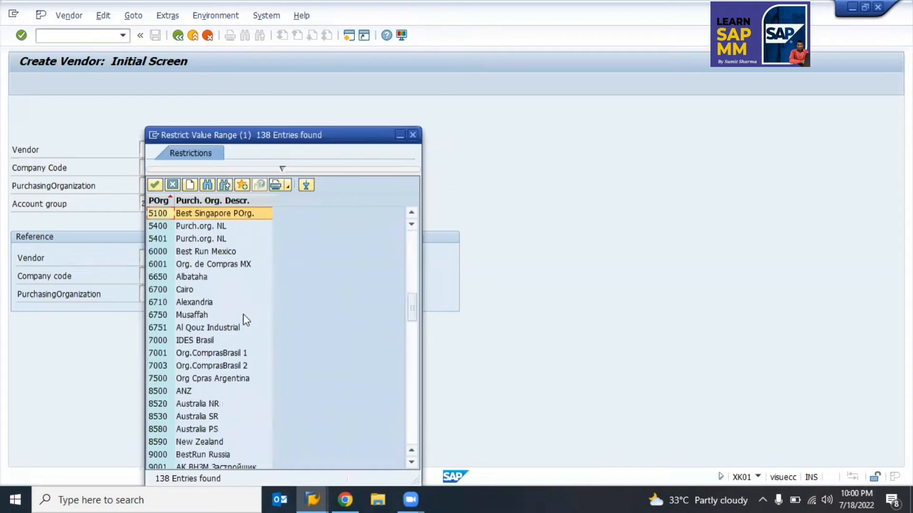
scroll(243, 314, "down", 6)
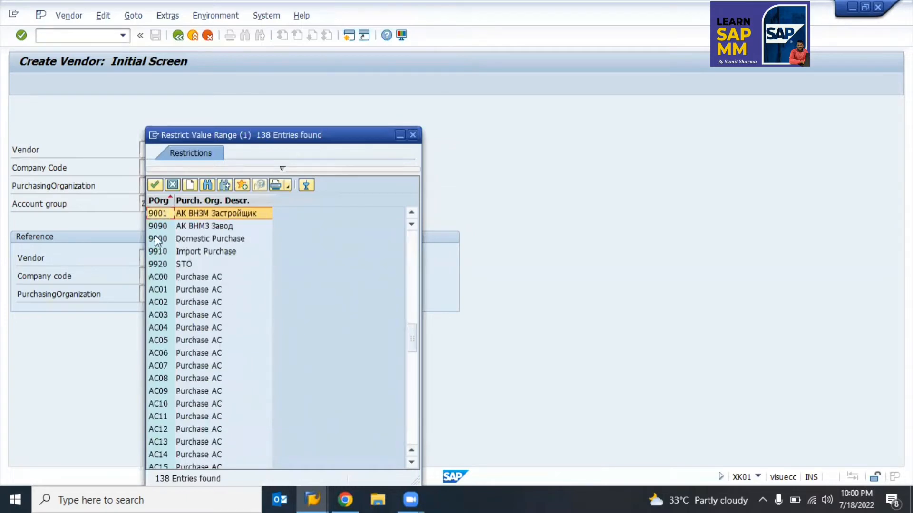
left_click(192, 241)
left_click(192, 240)
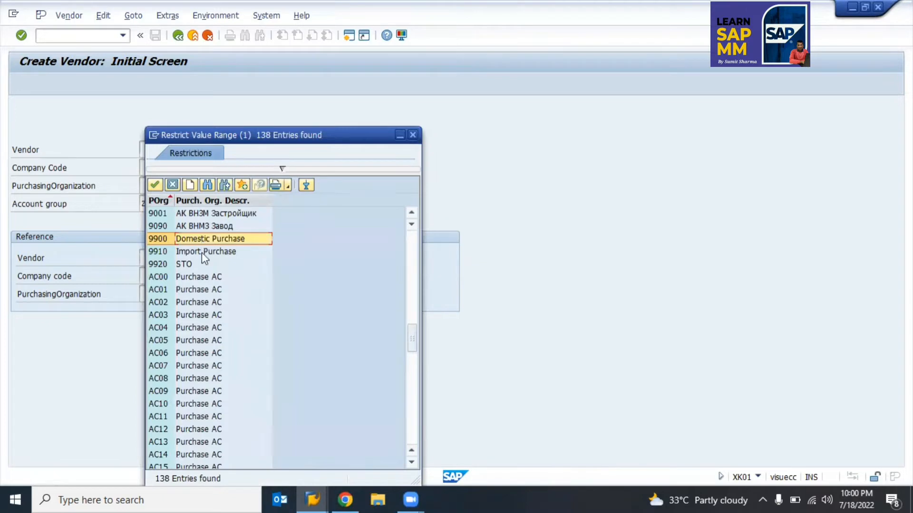
left_click(201, 253)
left_click(185, 241)
double_click(185, 241)
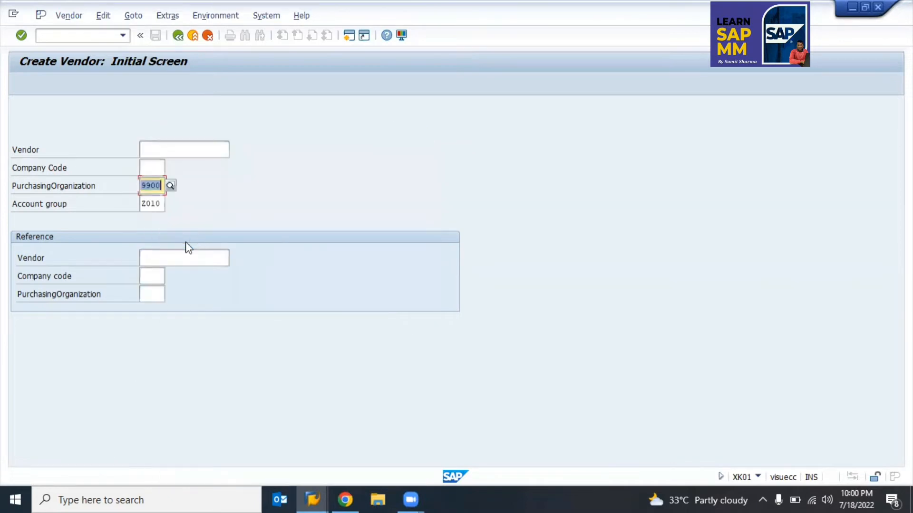
Step: Enter company code tksl and submit the initial screen to reach the Address screen
left_click(153, 168)
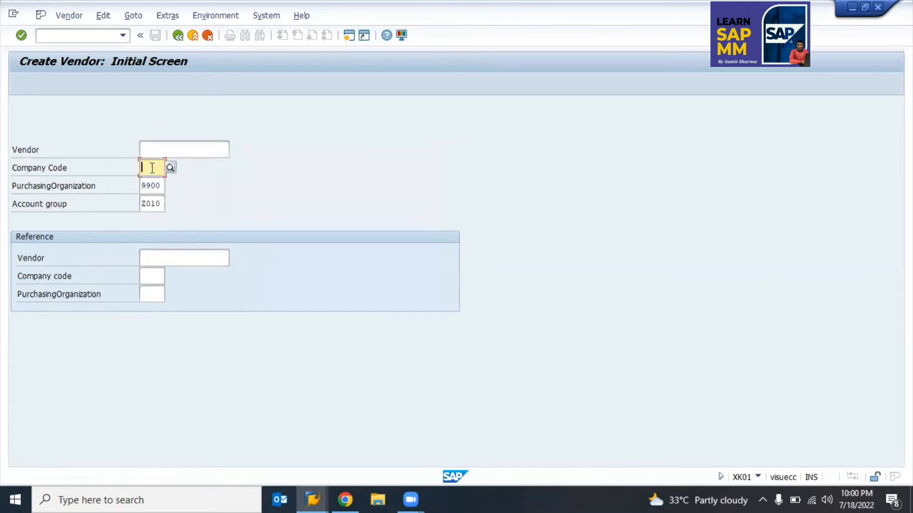
type("tks")
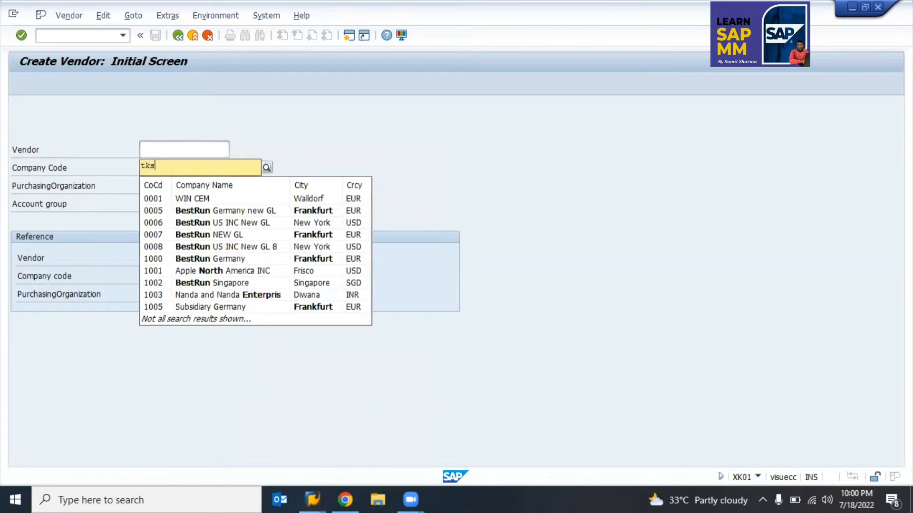
key("BackSpace")
type("pl")
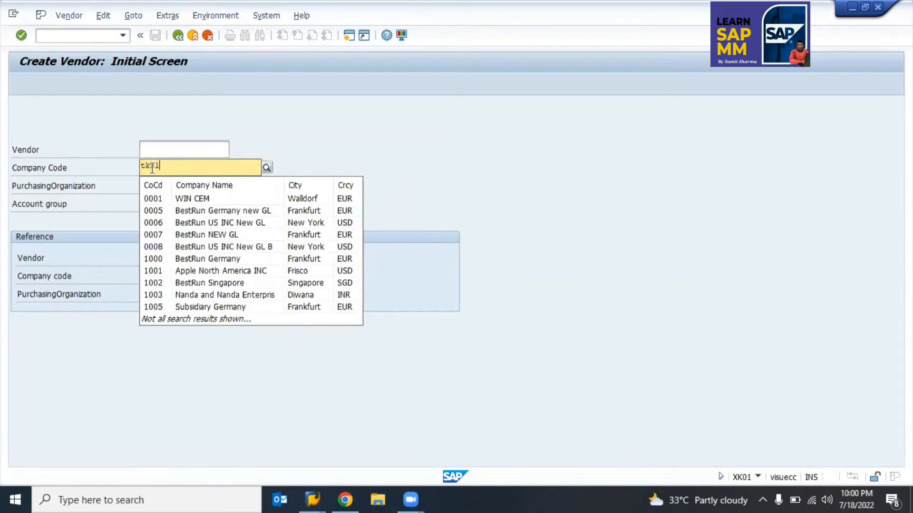
left_click(285, 151)
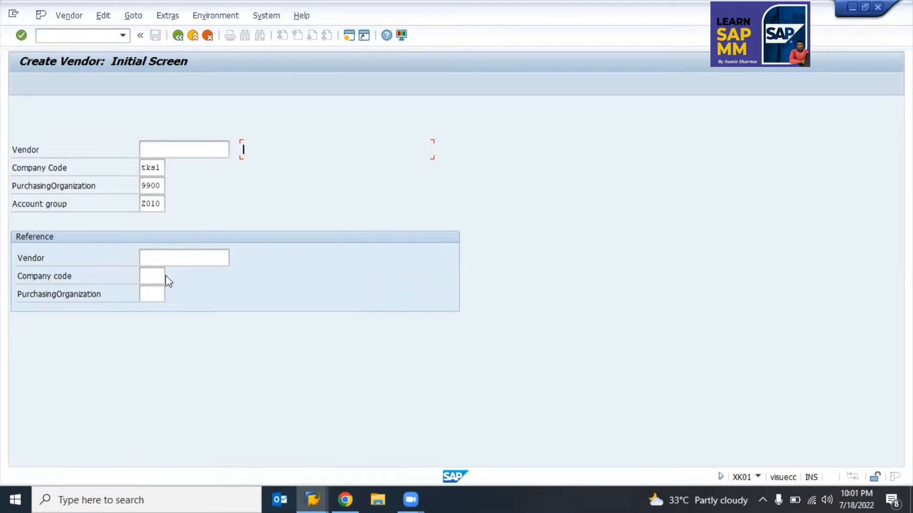
key("Return")
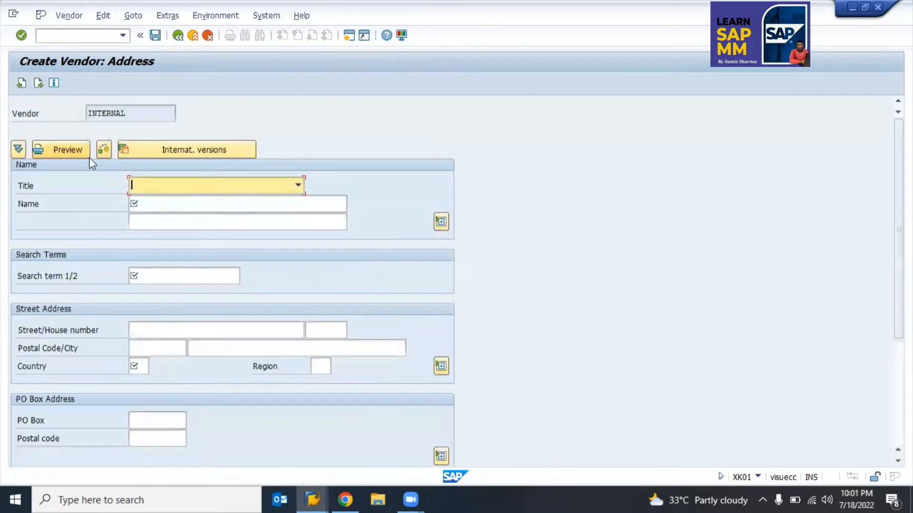
Step: Enter the vendor's name as 'Ac Repair Vendor' followed by the contact person's full name
left_click(165, 185)
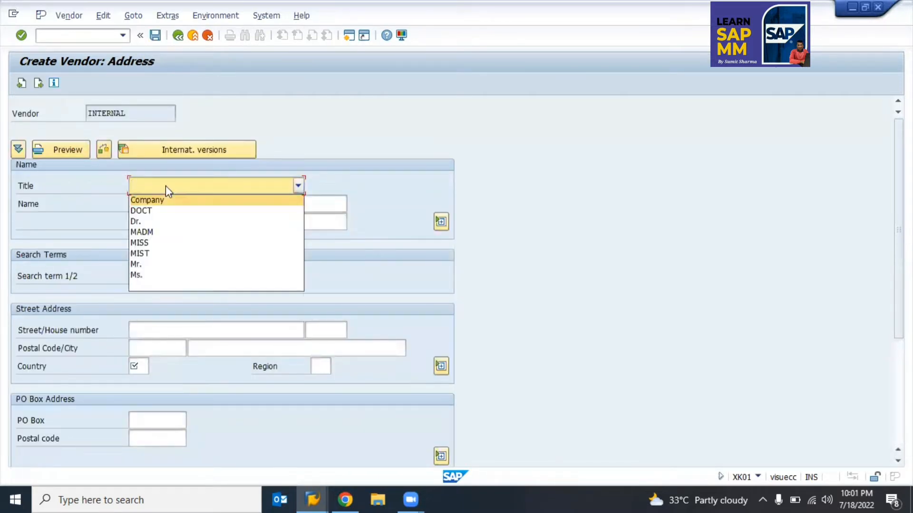
left_click(165, 185)
left_click(173, 205)
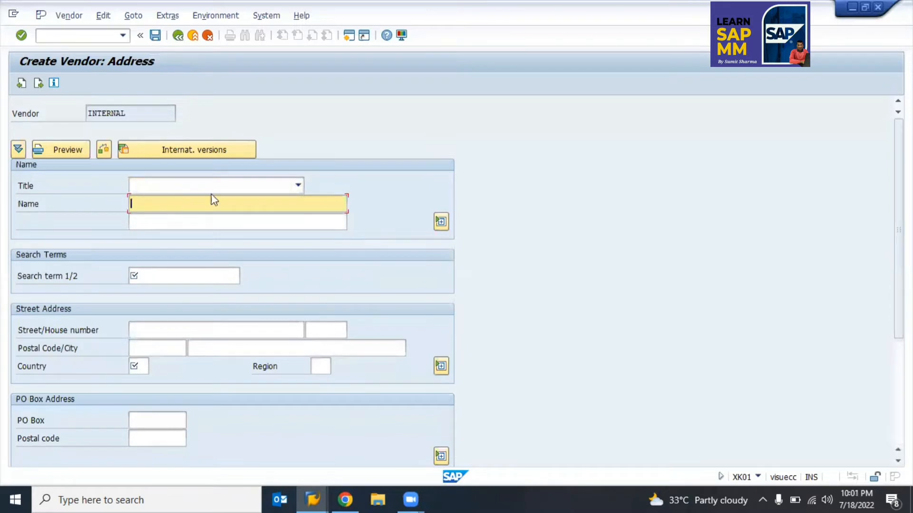
left_click(279, 189)
left_click(280, 189)
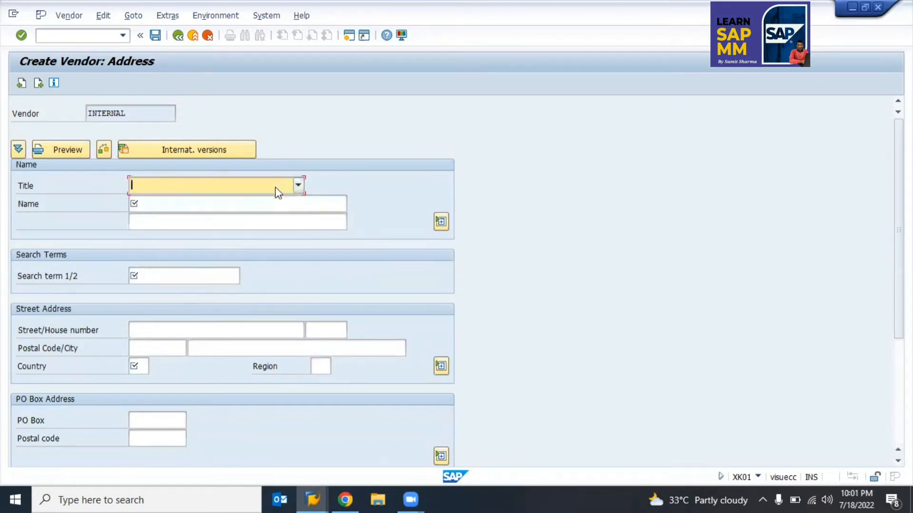
left_click(170, 206)
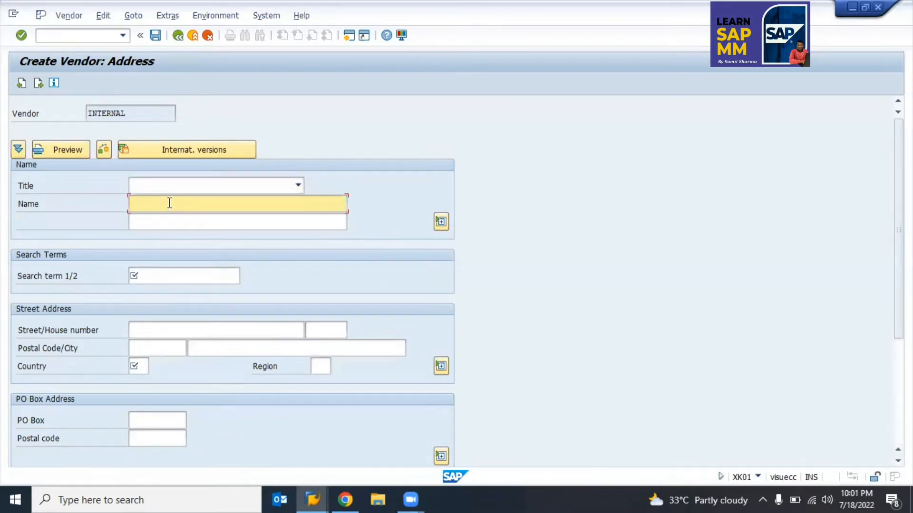
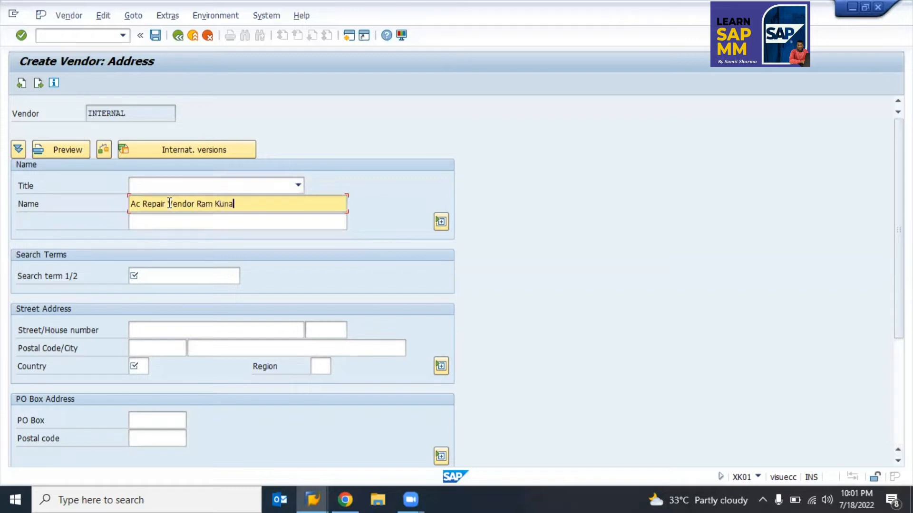
Step: Use the contact person's name as search term and set country IN (India)
left_click(187, 221)
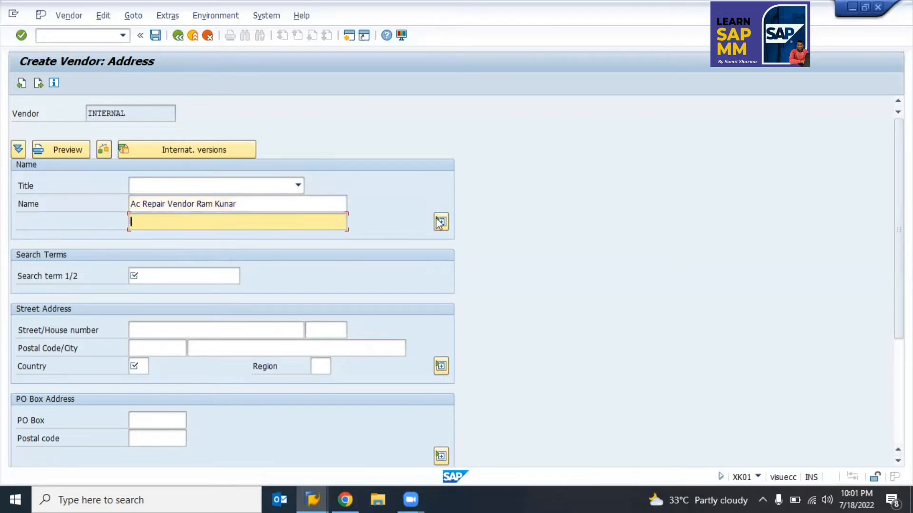
key("Return")
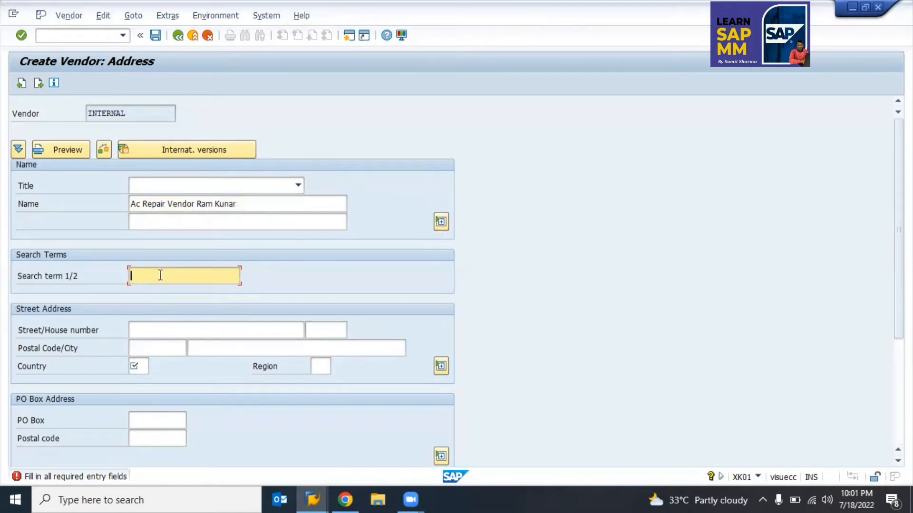
left_click(138, 367)
type("in")
key("Return")
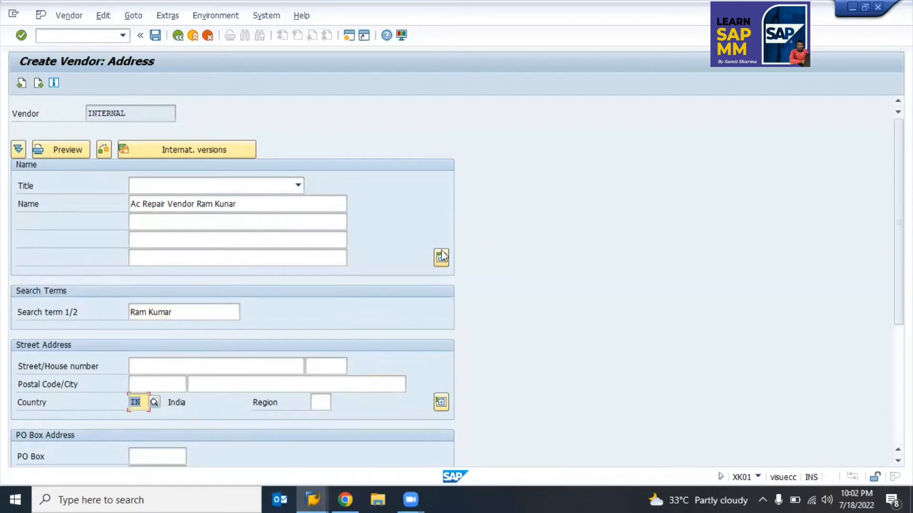
Step: Collapse the Name block so only two name lines remain
left_click(181, 219)
left_click(183, 239)
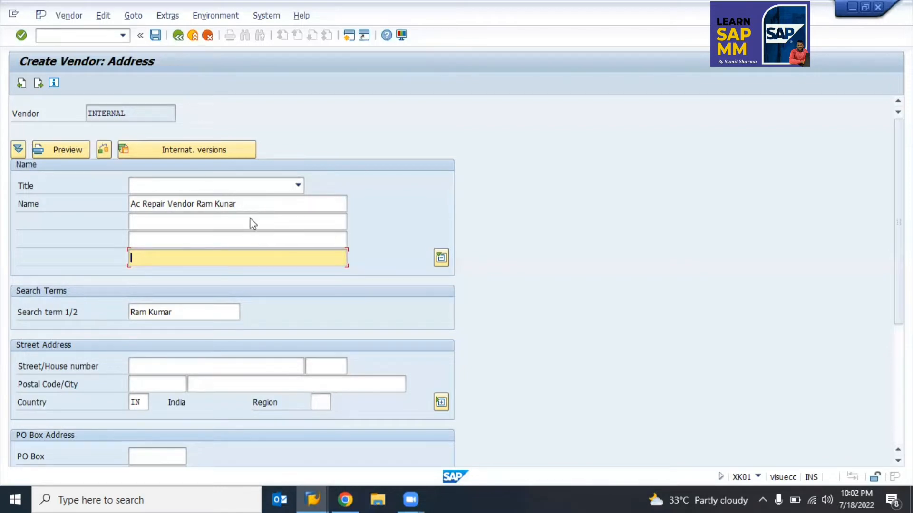
left_click(244, 204)
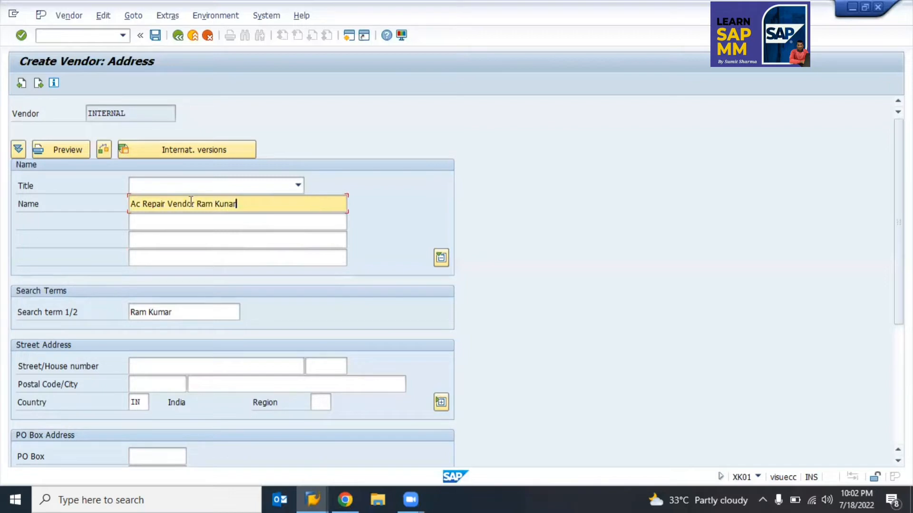
left_click(262, 219)
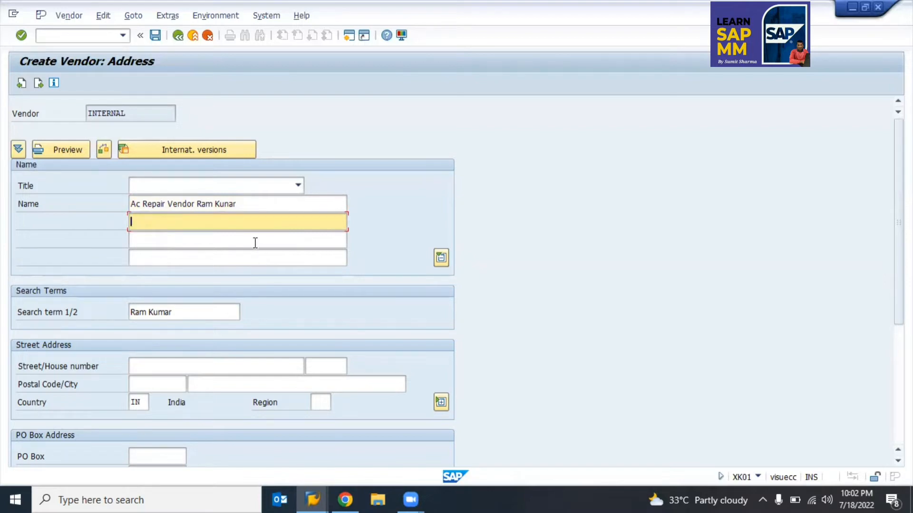
left_click(441, 258)
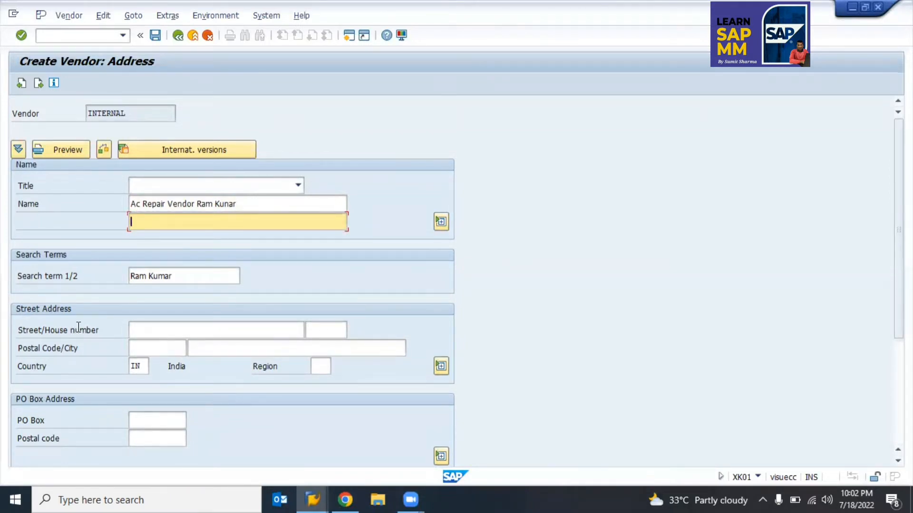
left_click(321, 328)
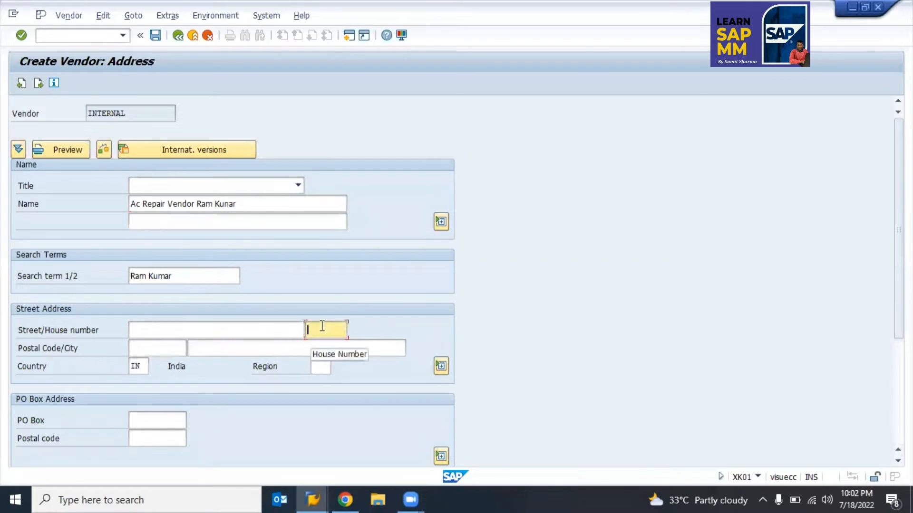
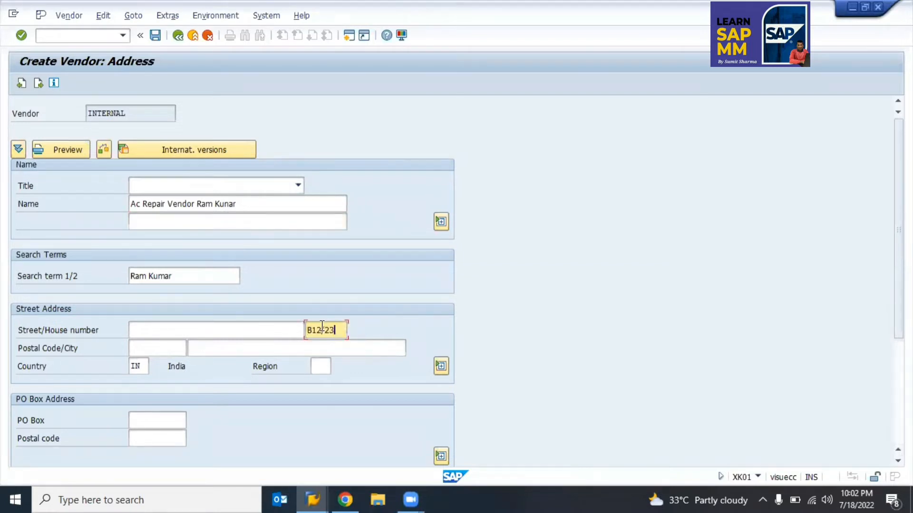
left_click(192, 327)
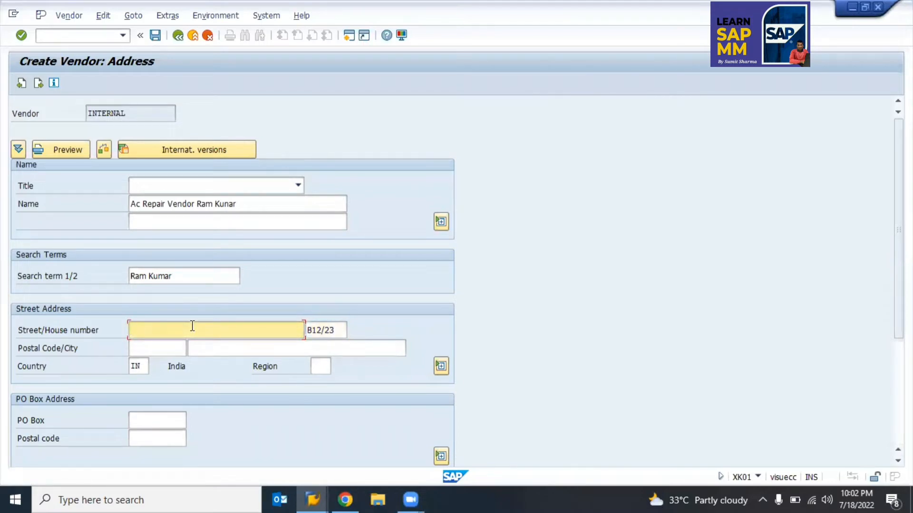
Step: Enter postal code 136027, city Kaithal and region 07 Haryana, then continue to Control
left_click(154, 350)
type("13604")
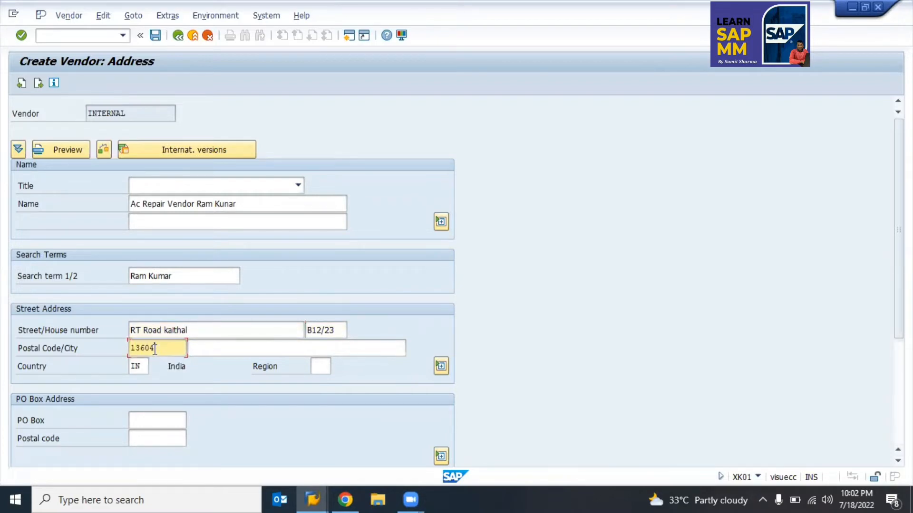
key("BackSpace")
type("27")
left_click(208, 347)
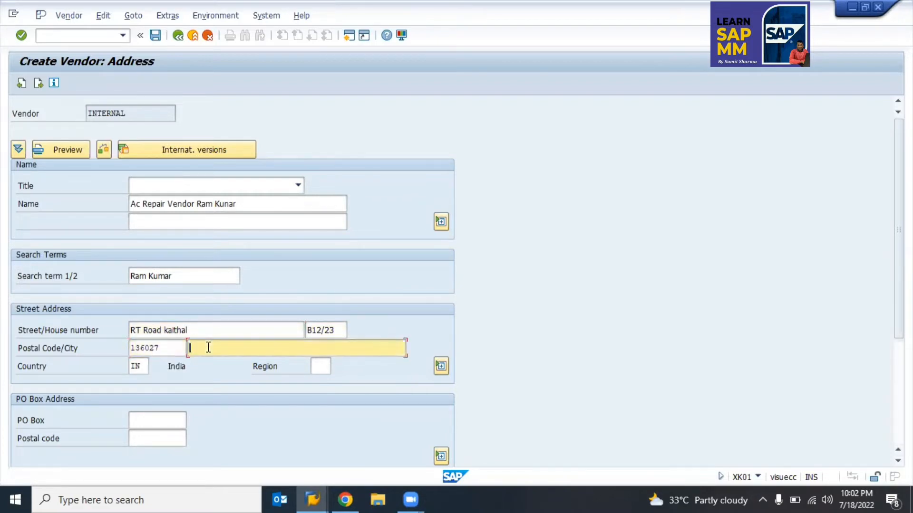
type("Kaithal")
key("Tab")
key("Tab")
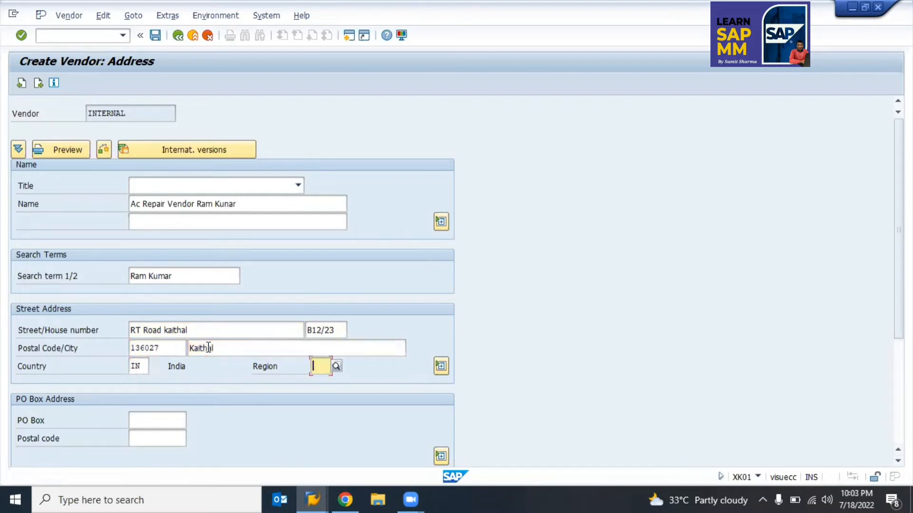
left_click(337, 366)
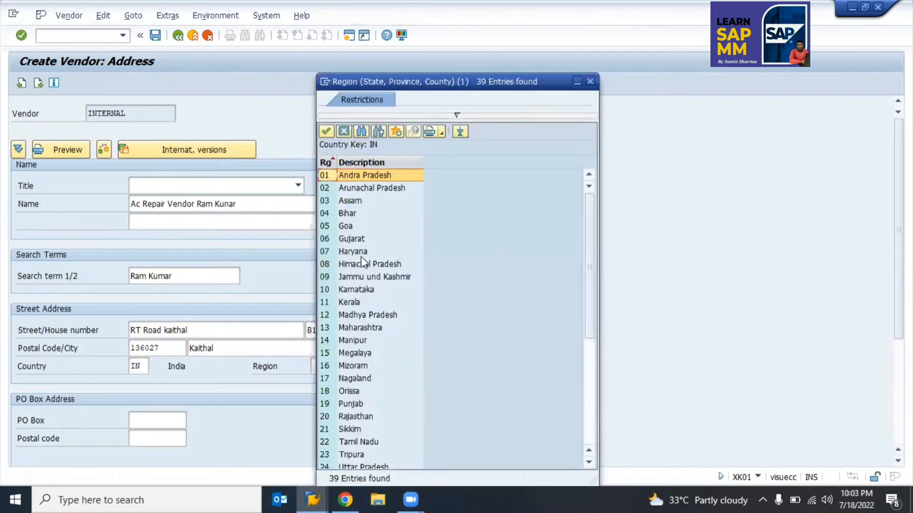
left_click(358, 252)
double_click(358, 253)
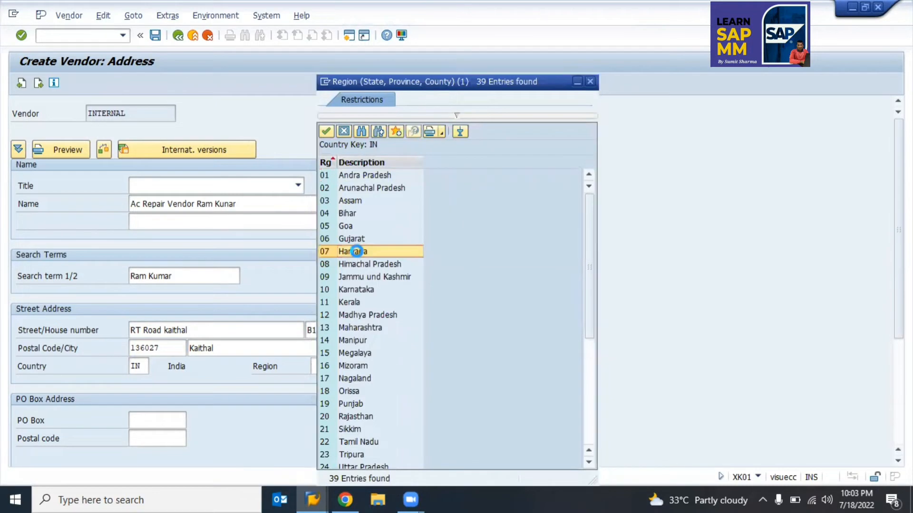
key("Return")
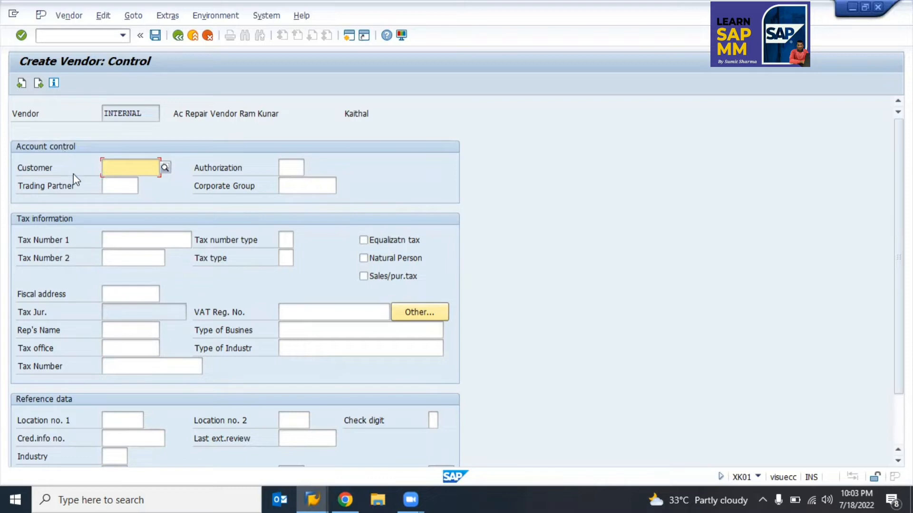
left_click(113, 184)
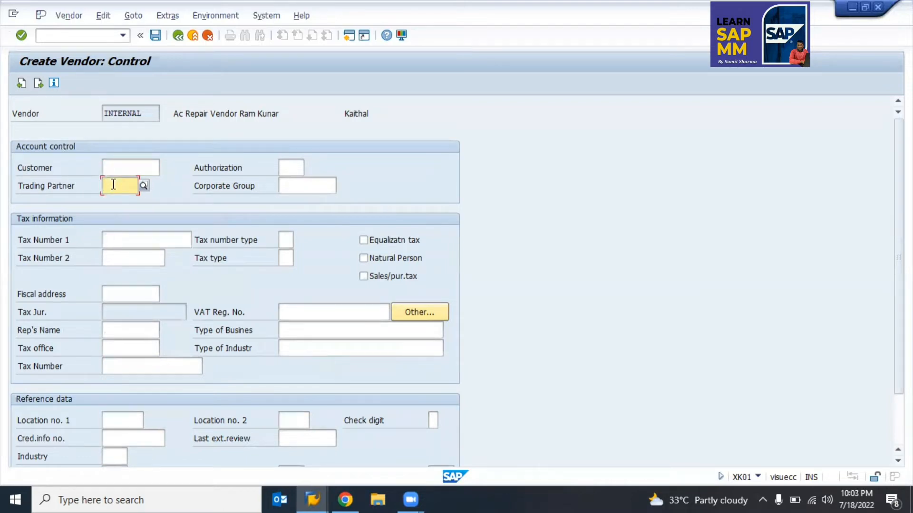
left_click(119, 169)
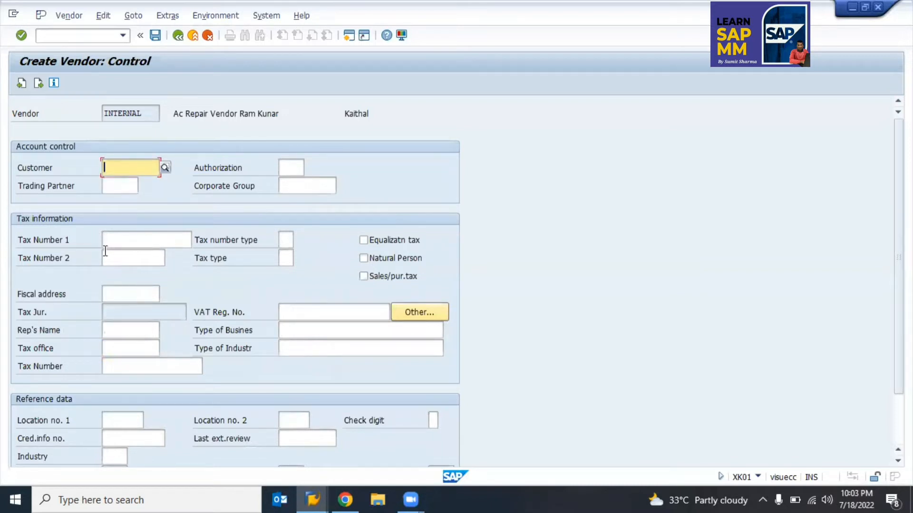
left_click(123, 241)
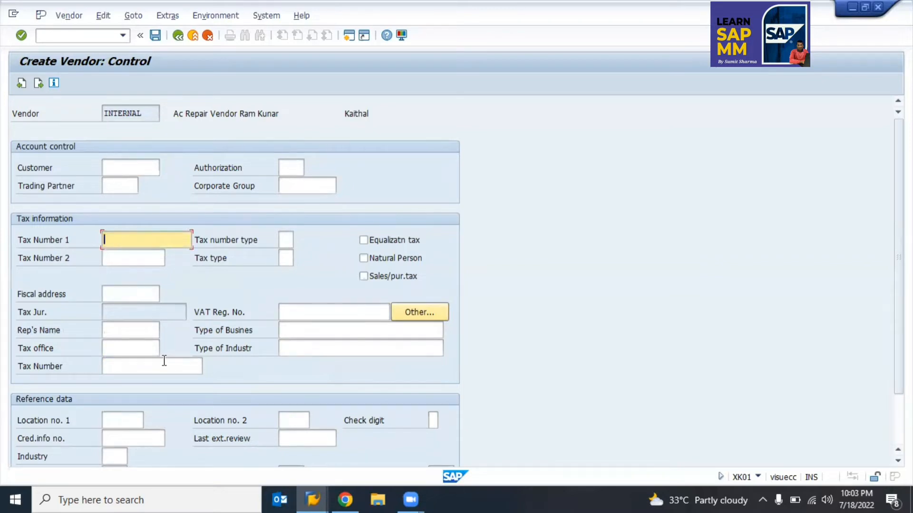
scroll(163, 363, "down", 1)
scroll(163, 365, "down", 1)
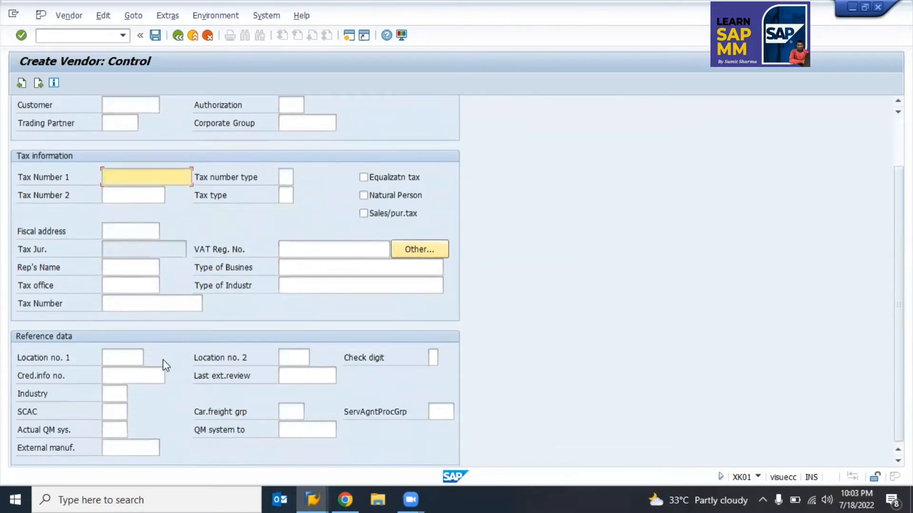
scroll(164, 364, "up", 2)
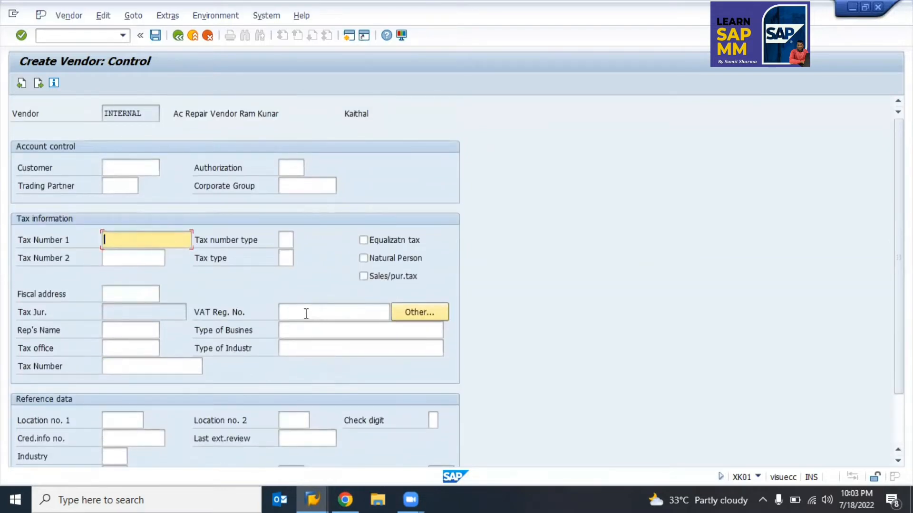
left_click(306, 313)
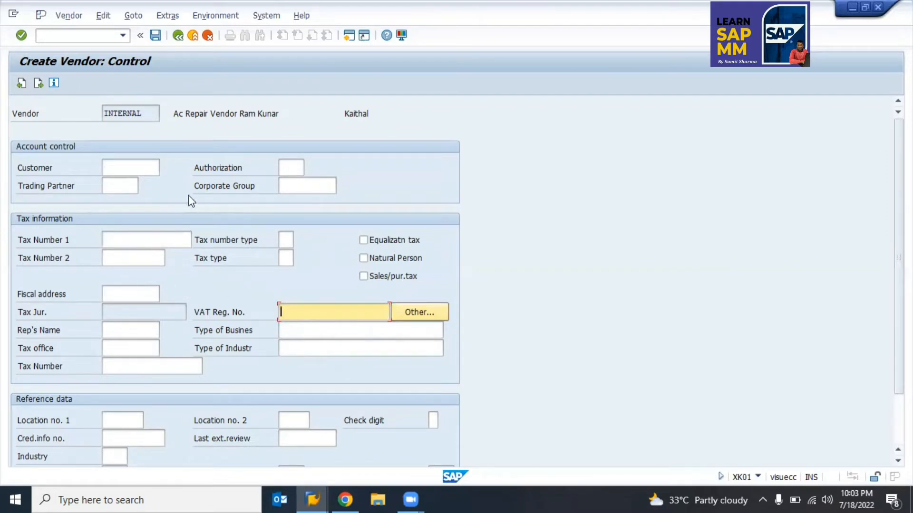
Step: Skip the Control and Payment transactions screens without entries to reach Contact persons
key("Return")
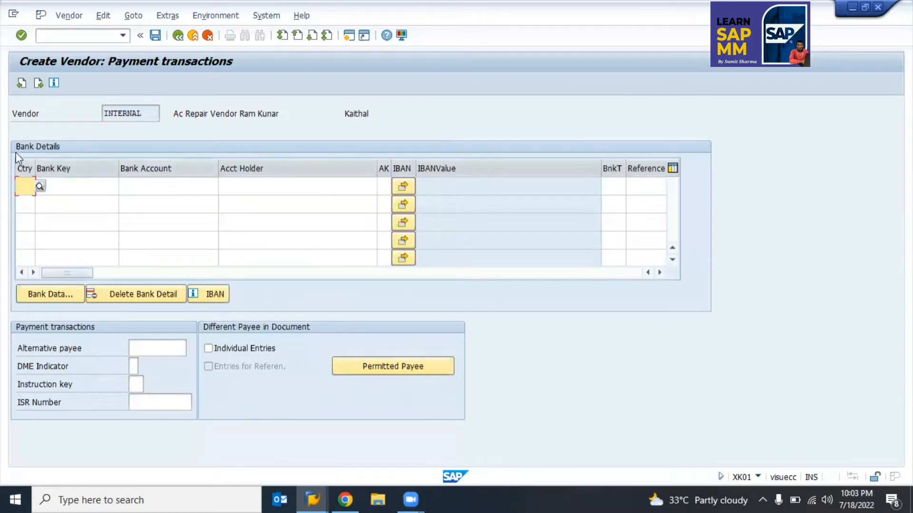
left_click(65, 188)
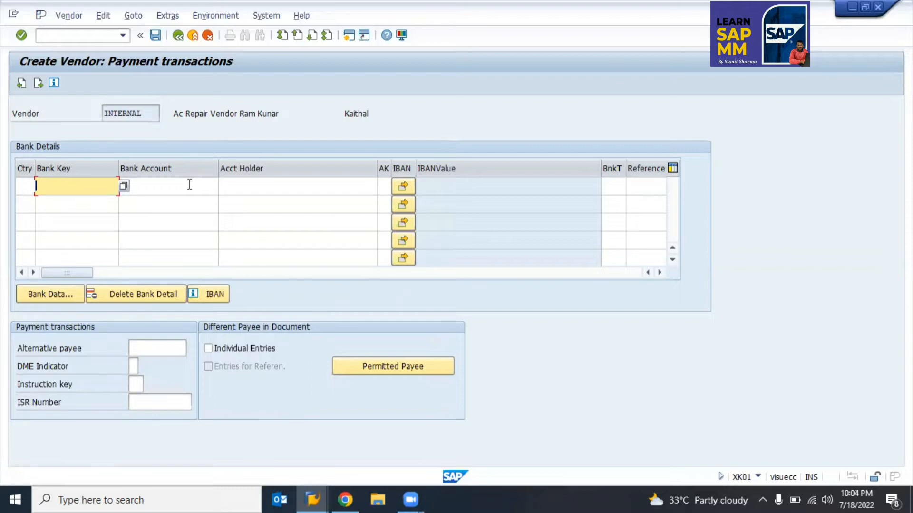
key("Return")
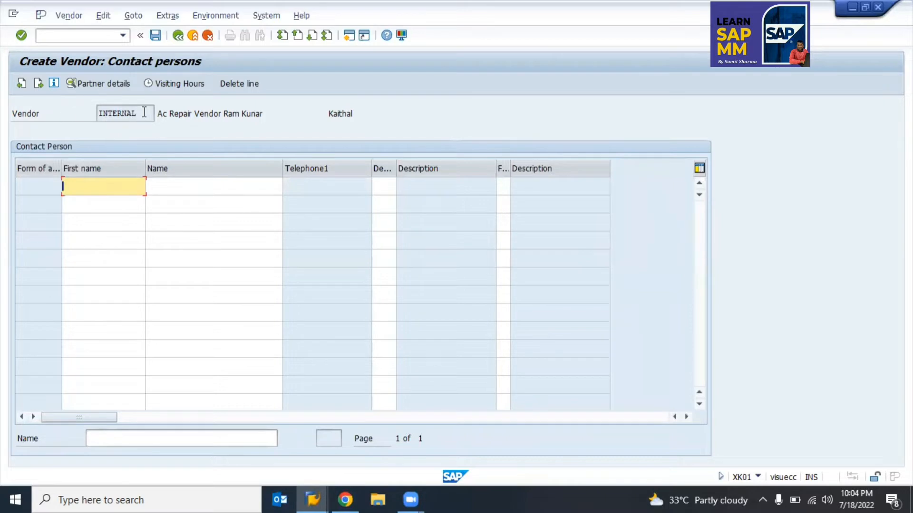
Step: Leave the contact persons table blank and continue to Accounting information for company code TKS1
left_click_drag(147, 113, 103, 115)
left_click(102, 114)
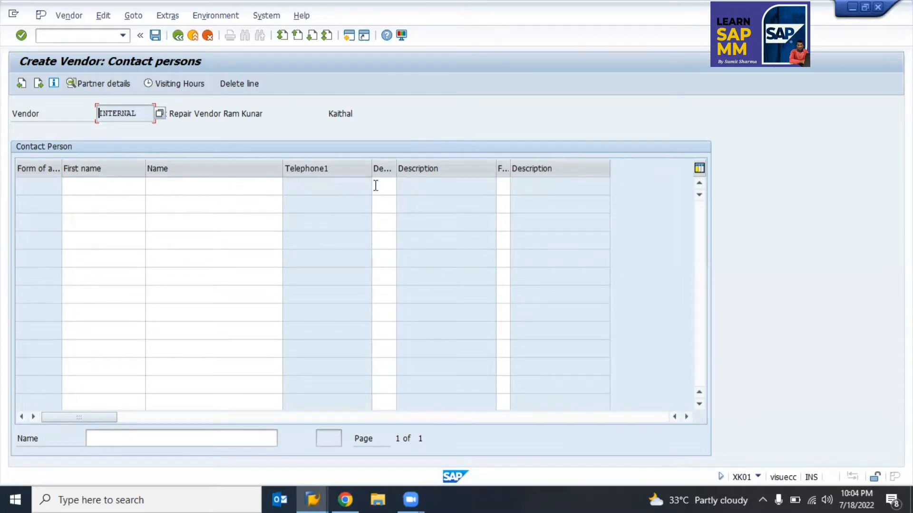
key("Return")
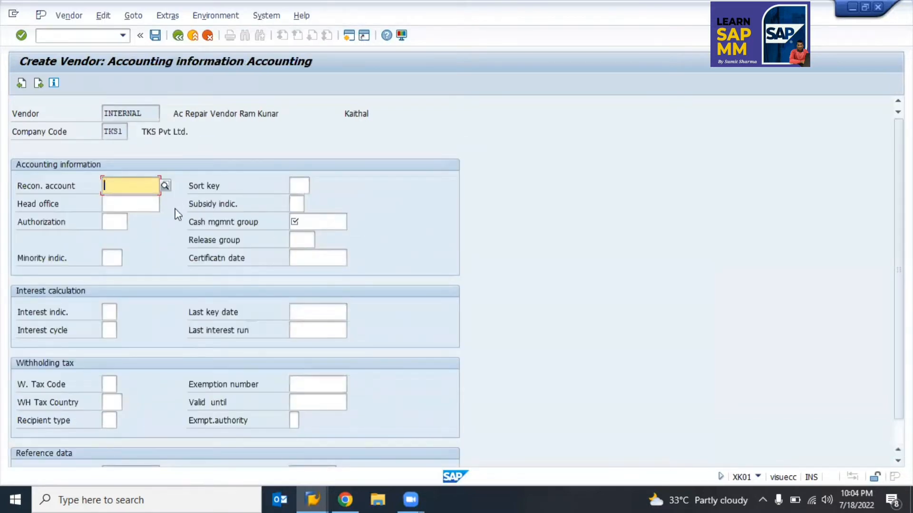
Step: Review the Head office and company code TKS1 fields, then place the cursor in Recon. account
left_click(133, 204)
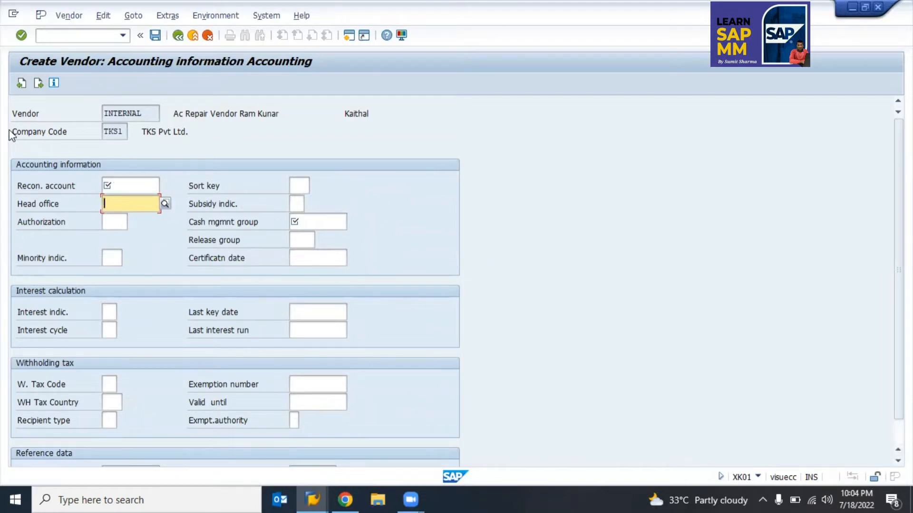
left_click(129, 132)
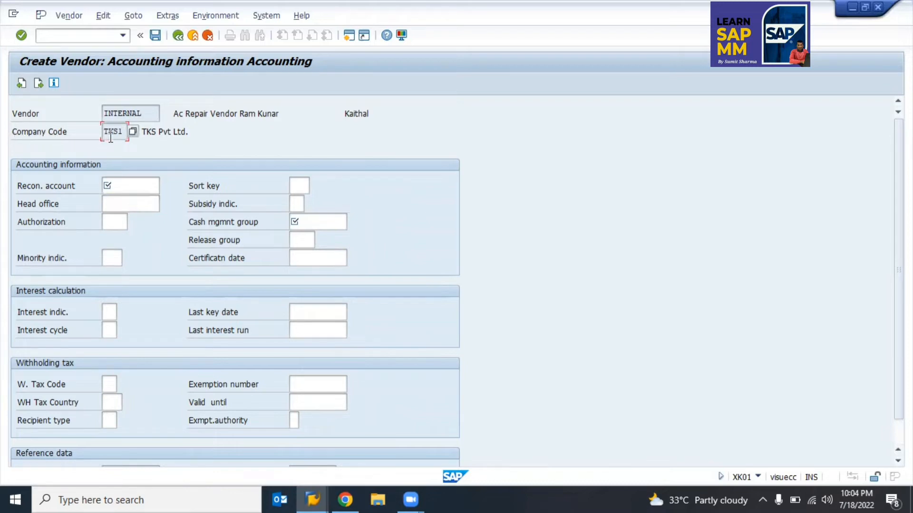
left_click(68, 189)
left_click(130, 187)
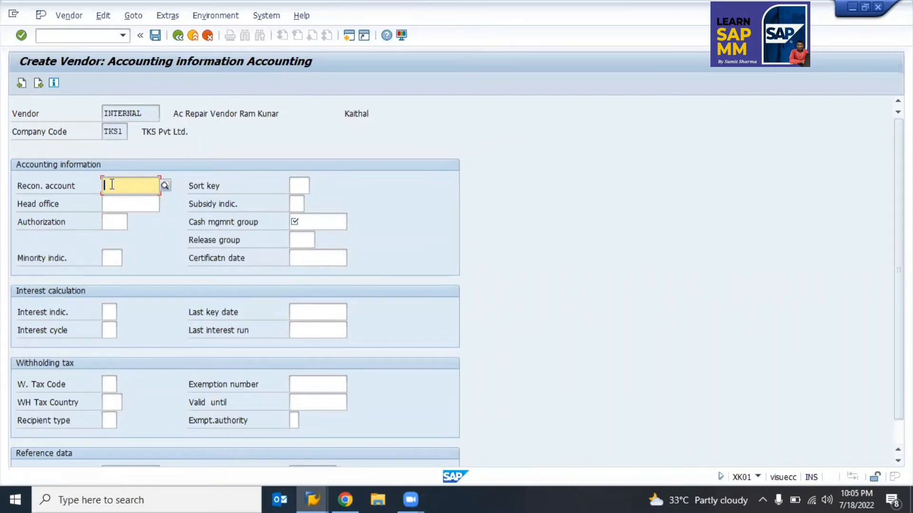
Step: Set reconciliation account 200000 for services, then switch to the SAP MM Training spreadsheet
left_click(167, 186)
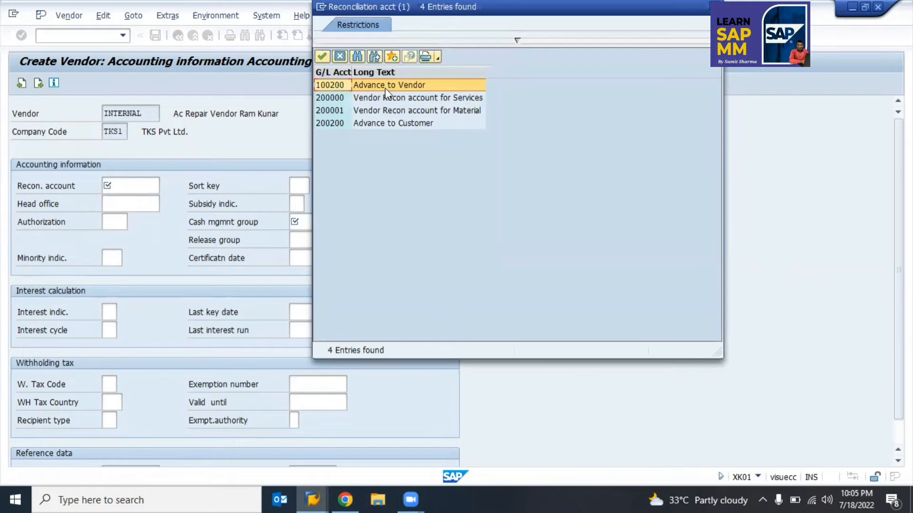
left_click(425, 97)
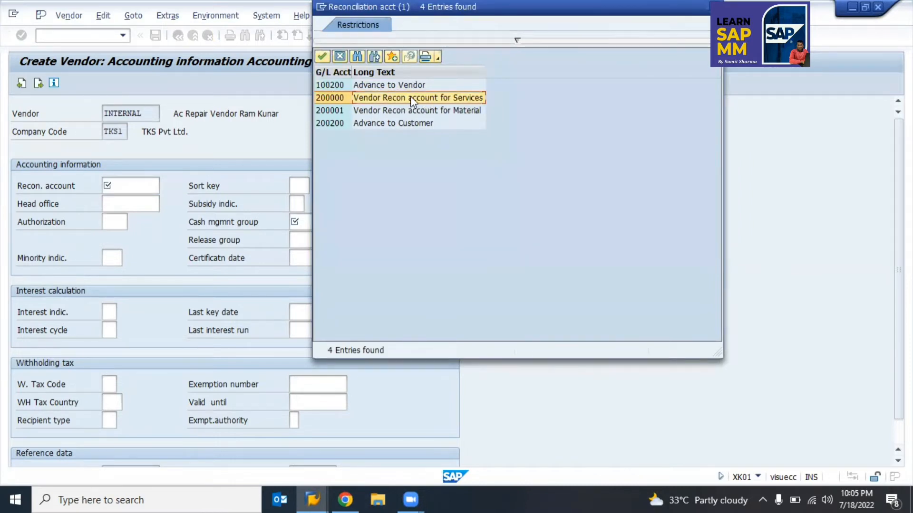
double_click(410, 97)
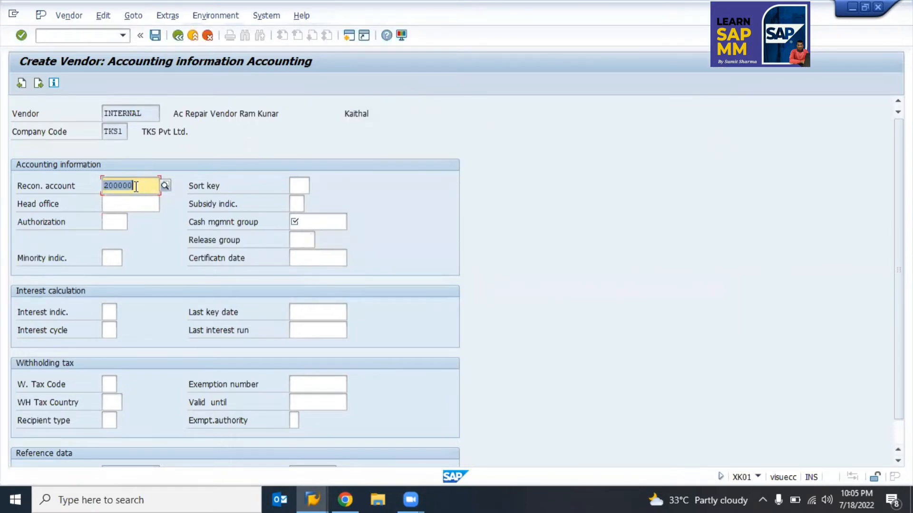
key("alt+Tab")
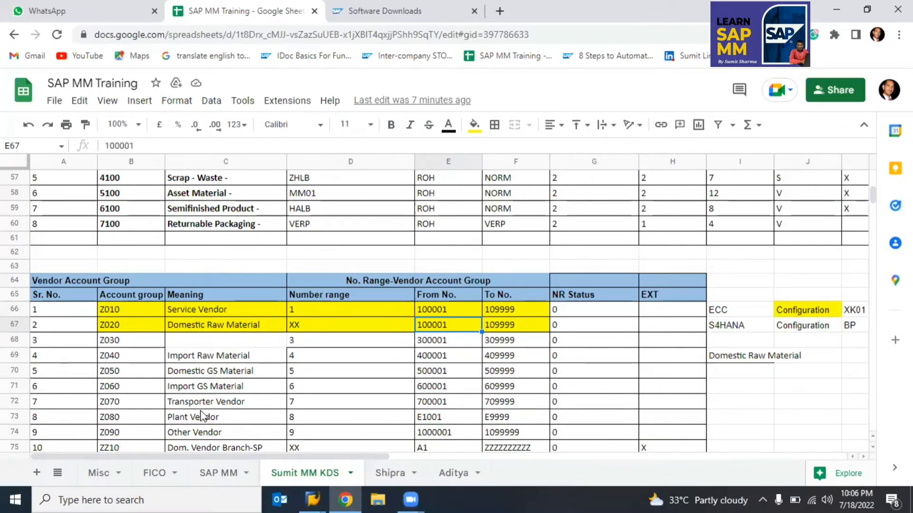
Step: Move 'Import Raw Material' from C69 up into C68 for the Z030 row, then return to SAP
left_click(195, 357)
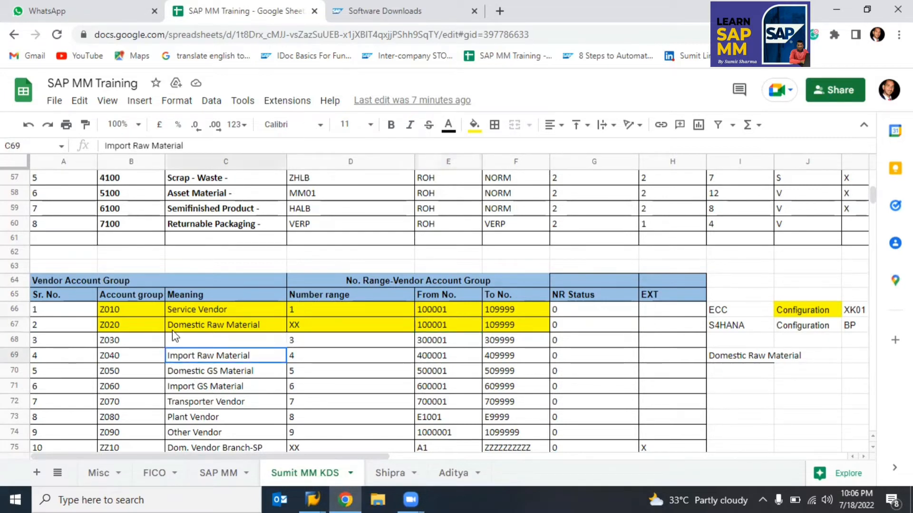
left_click(177, 327)
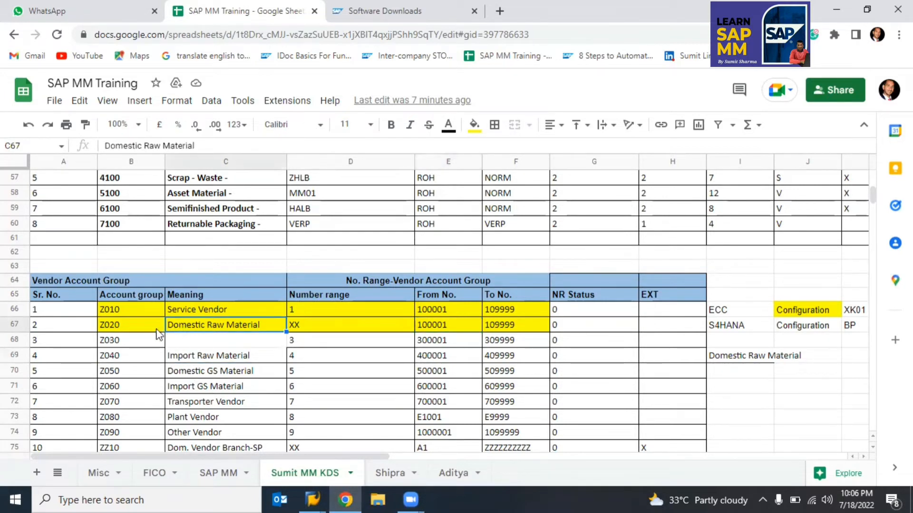
left_click(186, 359)
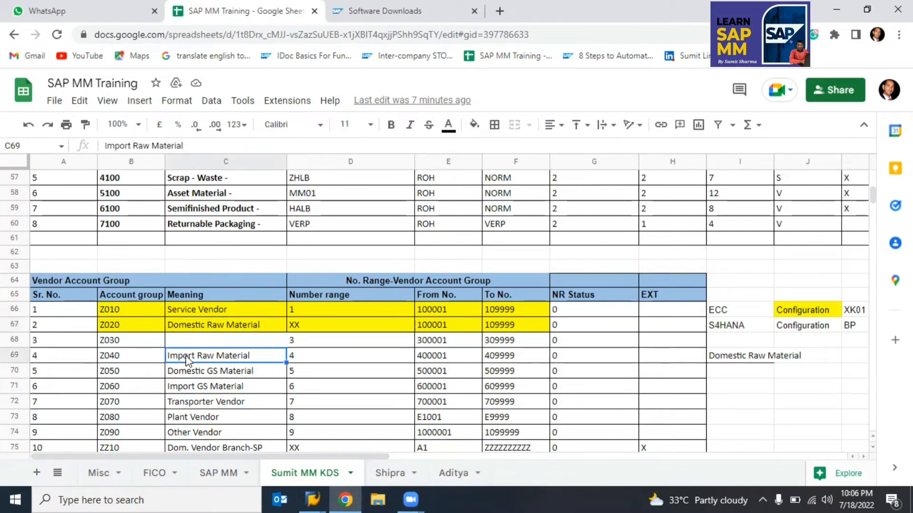
key("Up")
key("ctrl+v")
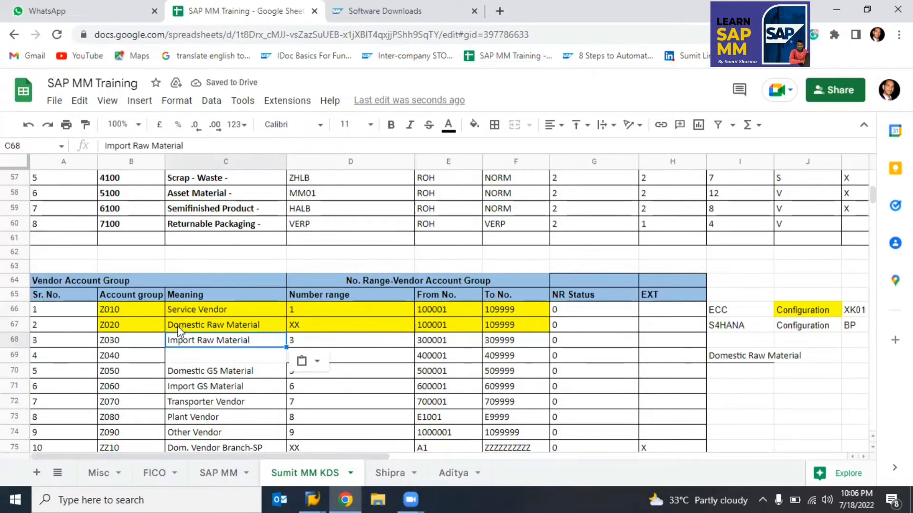
left_click(181, 328)
left_click(185, 337)
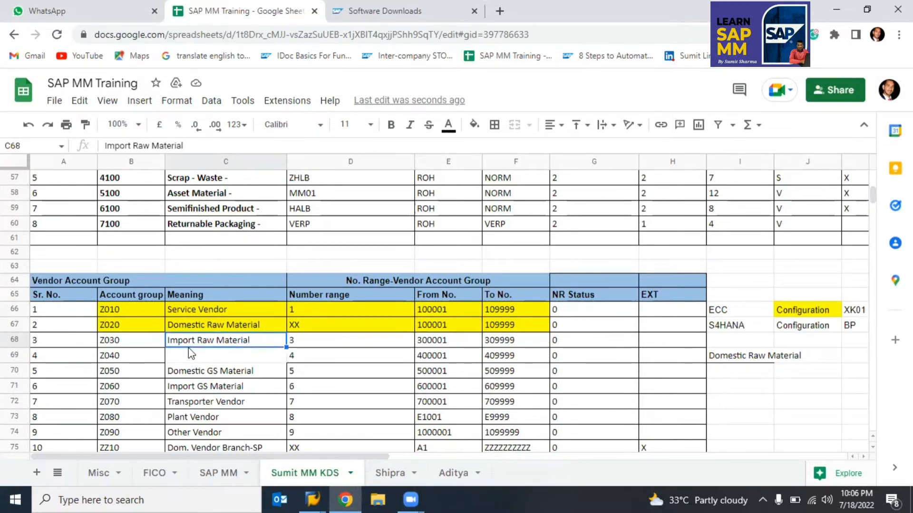
left_click(192, 359)
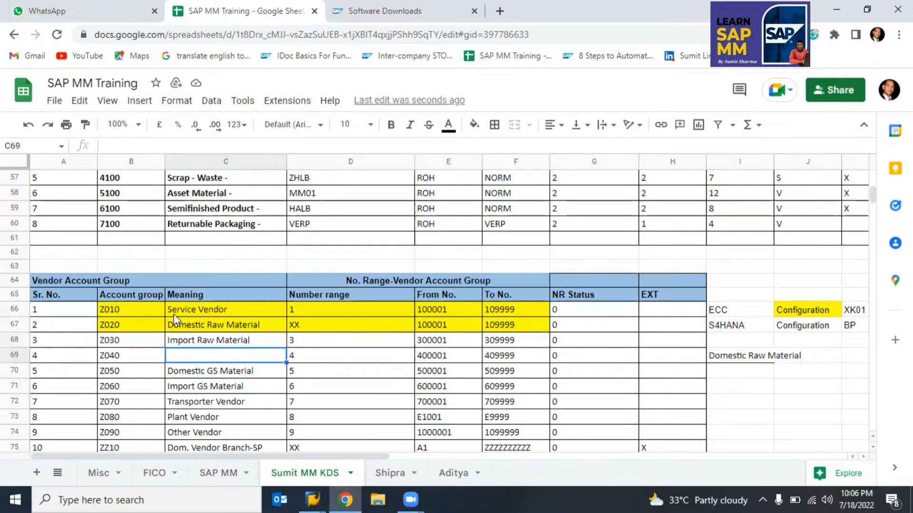
key("alt+Tab")
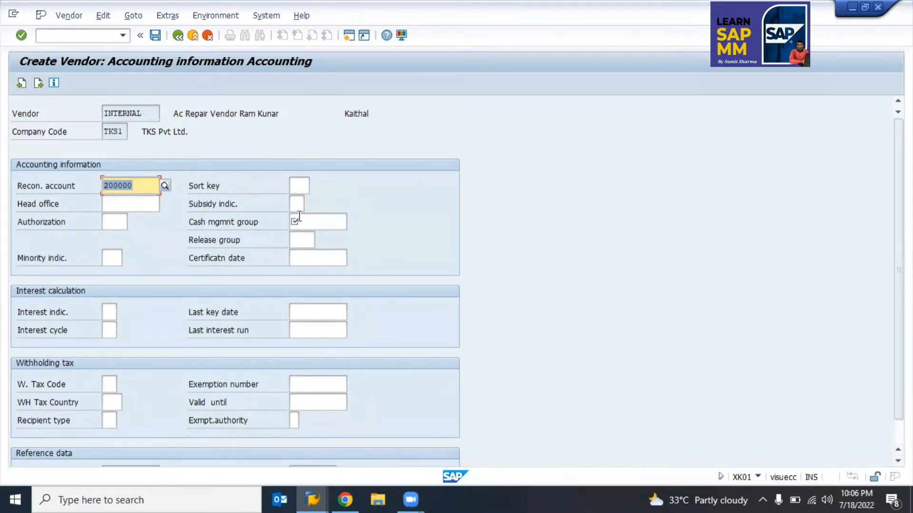
Step: Choose cash management group A1 (Domestic payments) and proceed to the Payment transactions screen
left_click(313, 219)
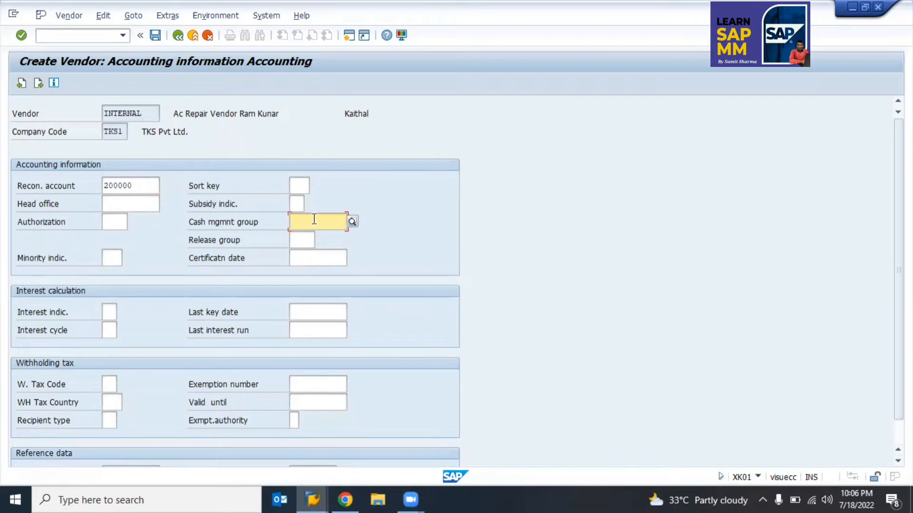
left_click(352, 221)
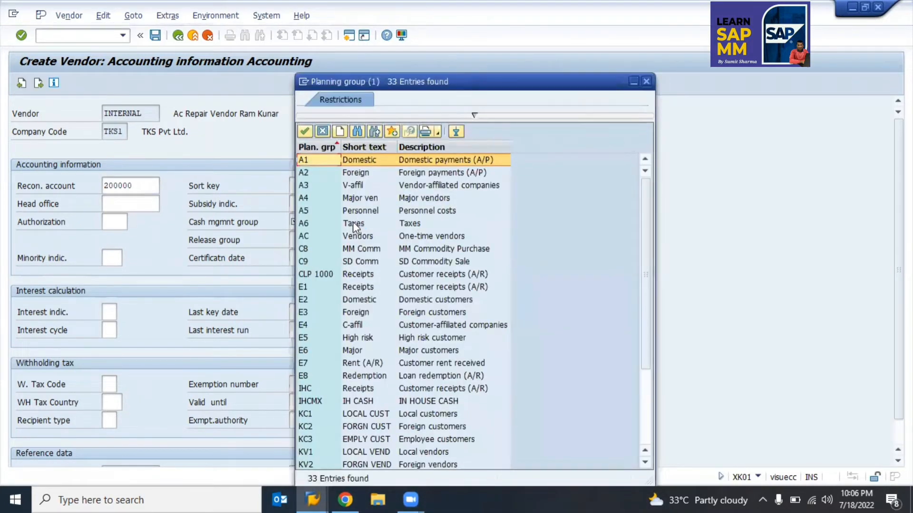
double_click(374, 162)
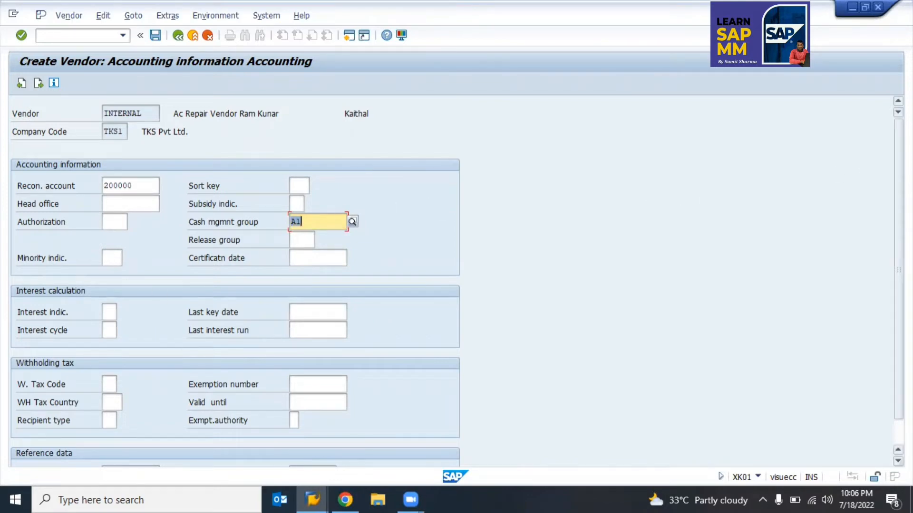
scroll(873, 170, "down", 1)
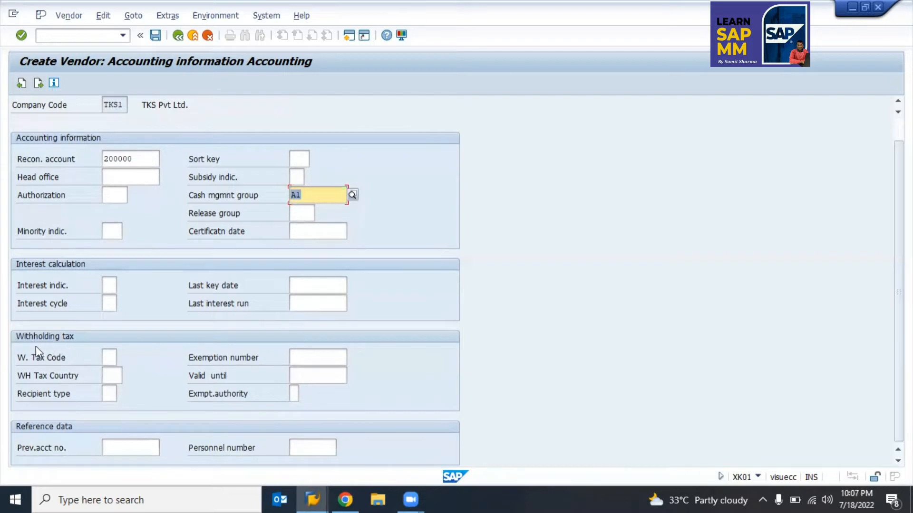
left_click(105, 359)
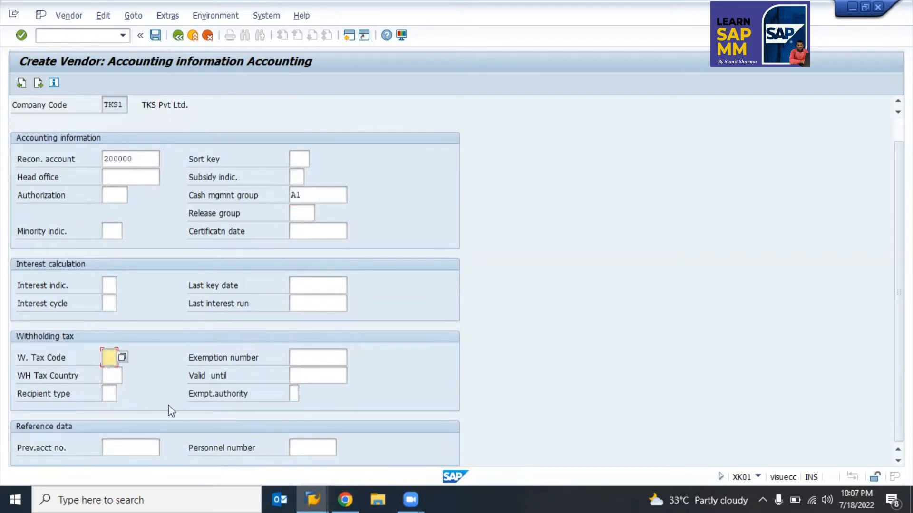
key("Return")
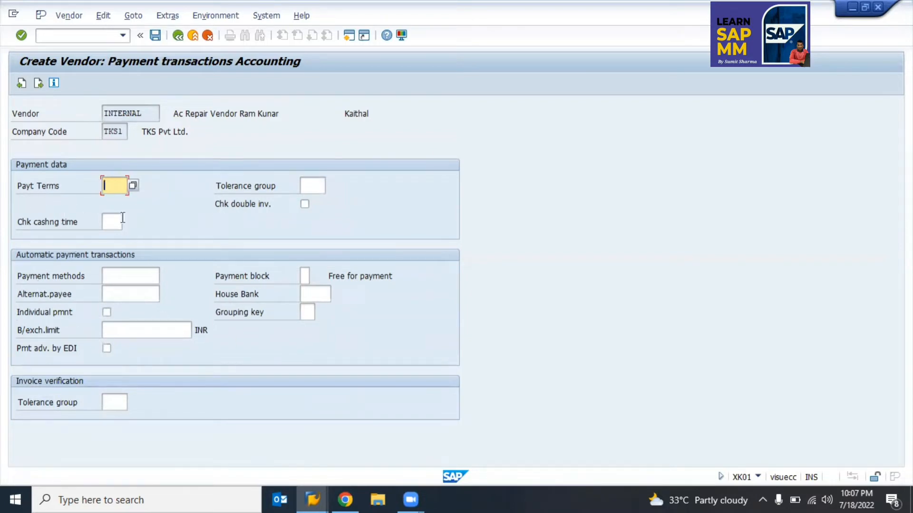
Step: Pick payment terms 0001 (payable immediately) and continue past Correspondence to Purchasing data for org 9900
left_click(135, 185)
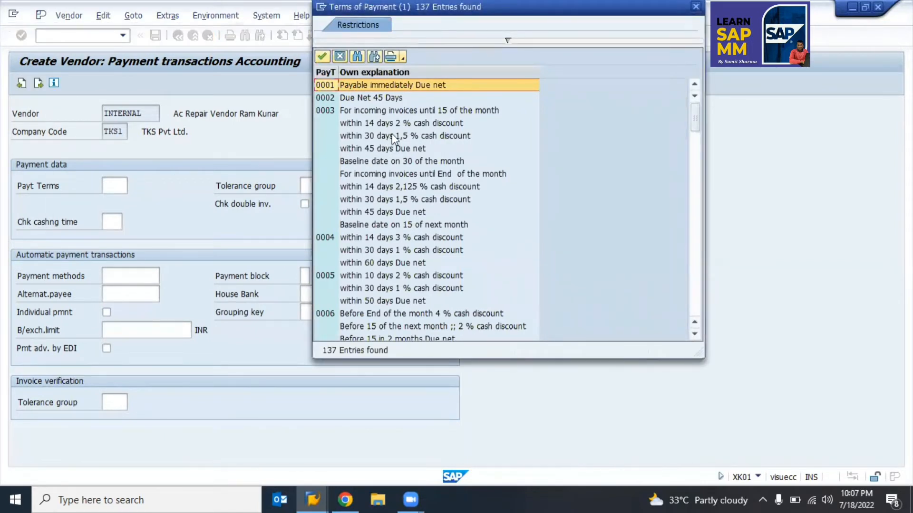
left_click_drag(695, 116, 702, 309)
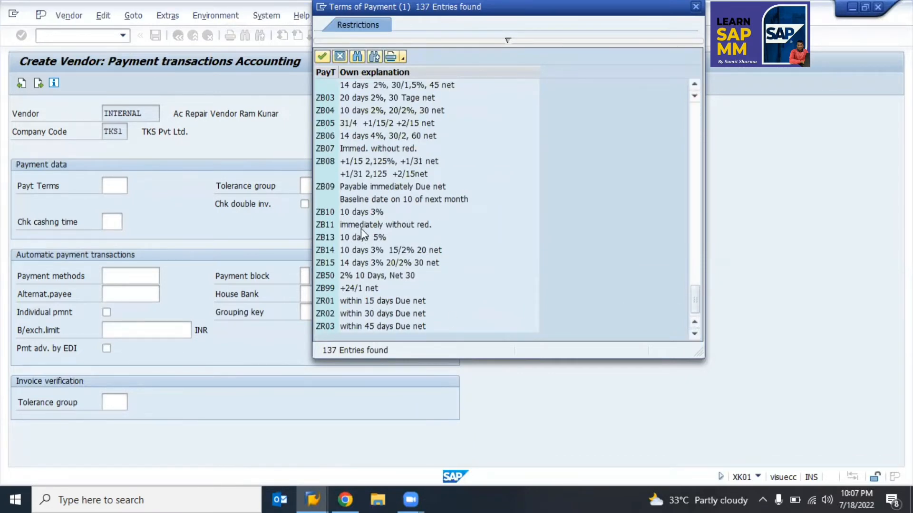
scroll(361, 228, "up", 20)
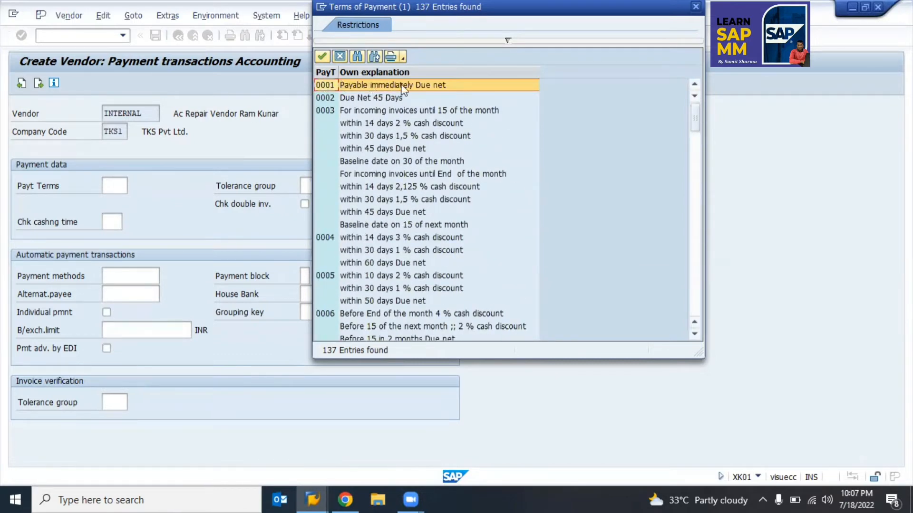
left_click(365, 100)
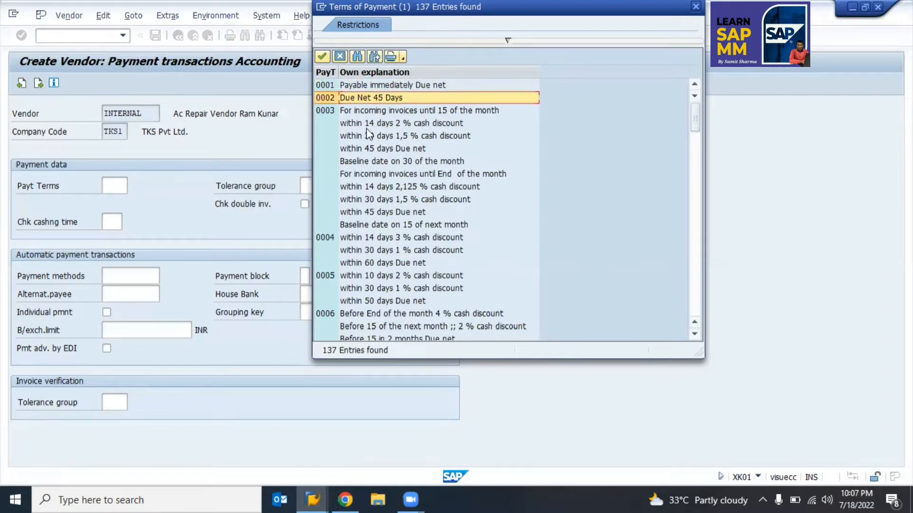
double_click(350, 85)
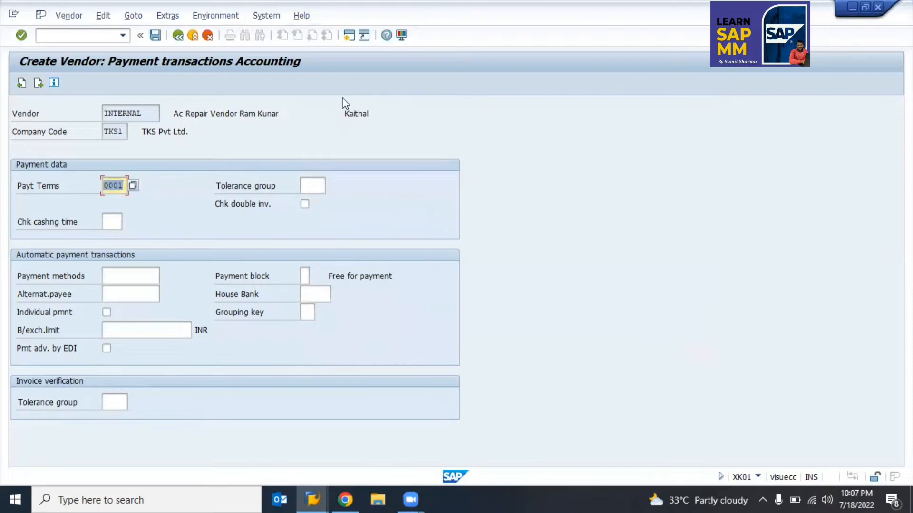
left_click(314, 186)
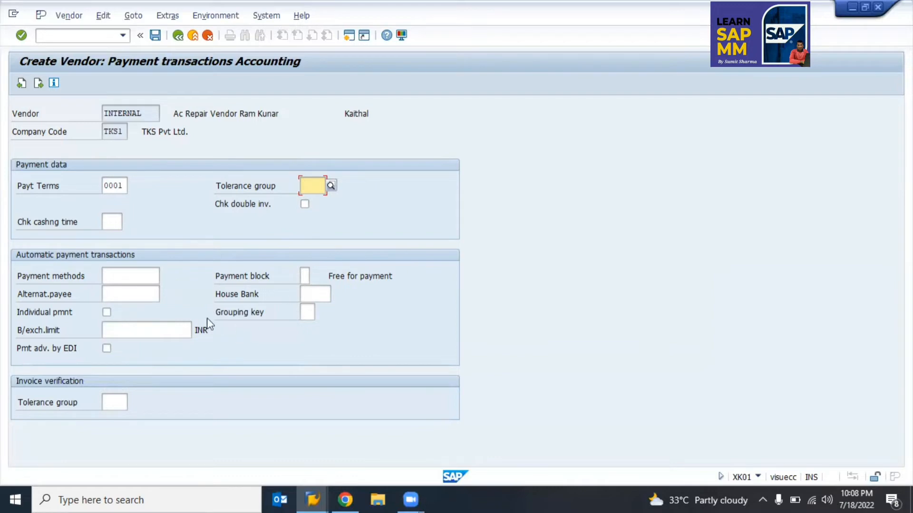
key("Return")
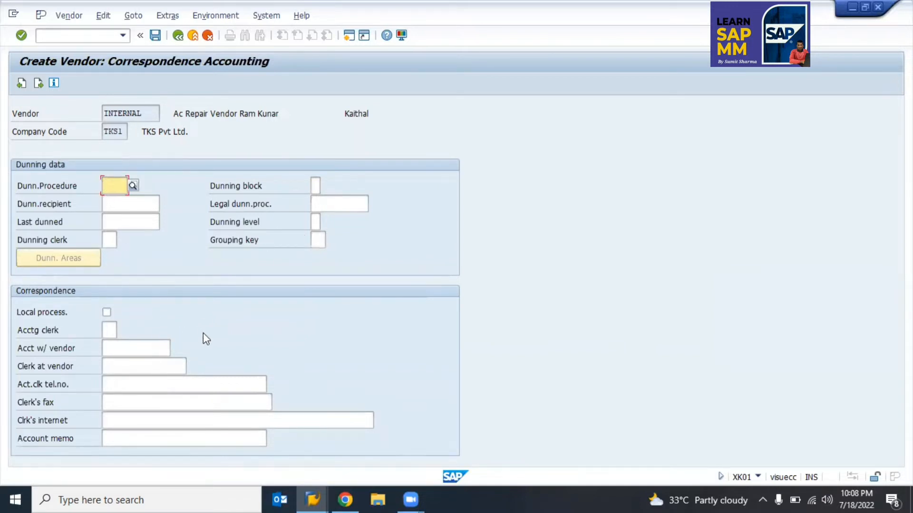
key("Return")
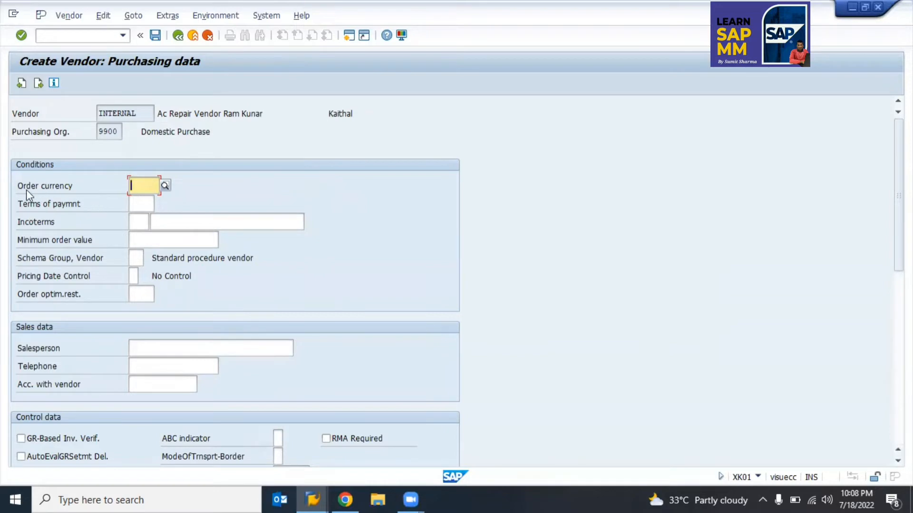
Step: Enter INR (Indian Rupee) as the purchasing order currency
left_click(138, 202)
left_click(136, 183)
left_click(139, 203)
left_click(144, 223)
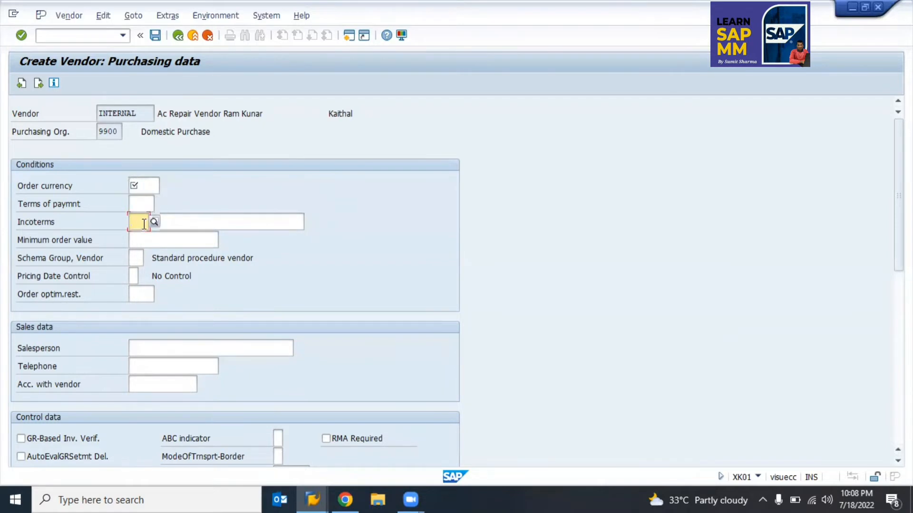
left_click(152, 186)
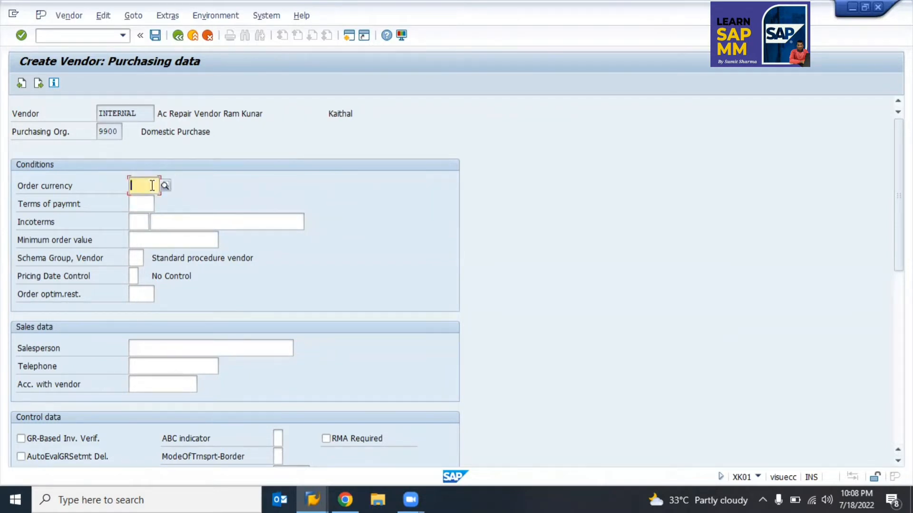
type("inr")
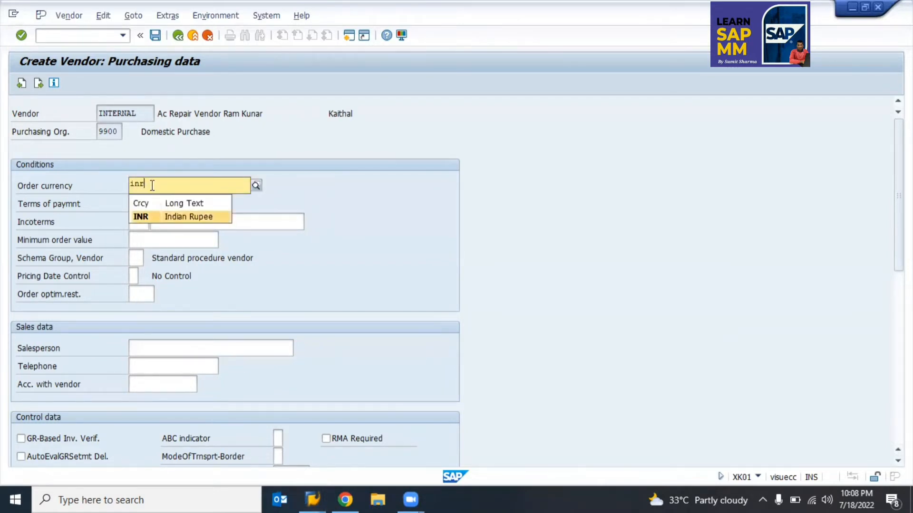
key("Return")
Step: Set the purchasing payment terms to 0001 and bring up the Incoterms list
key("Tab")
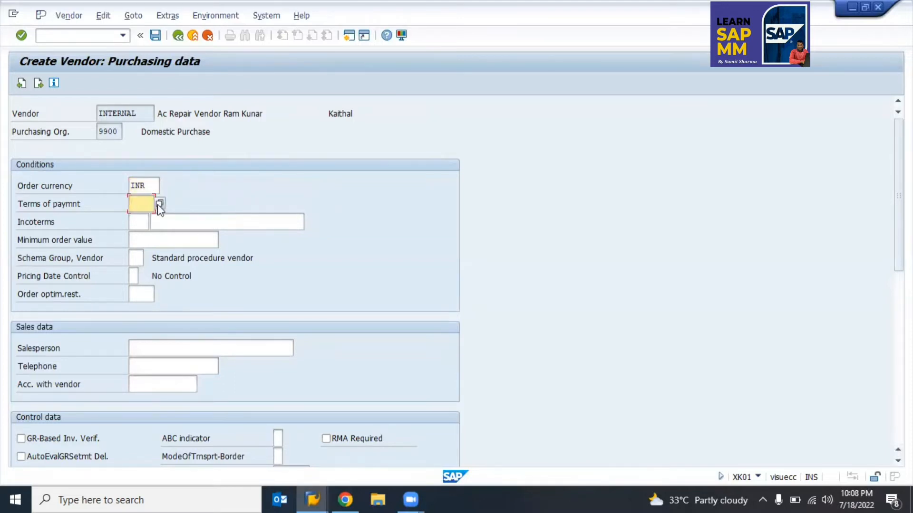
left_click(159, 205)
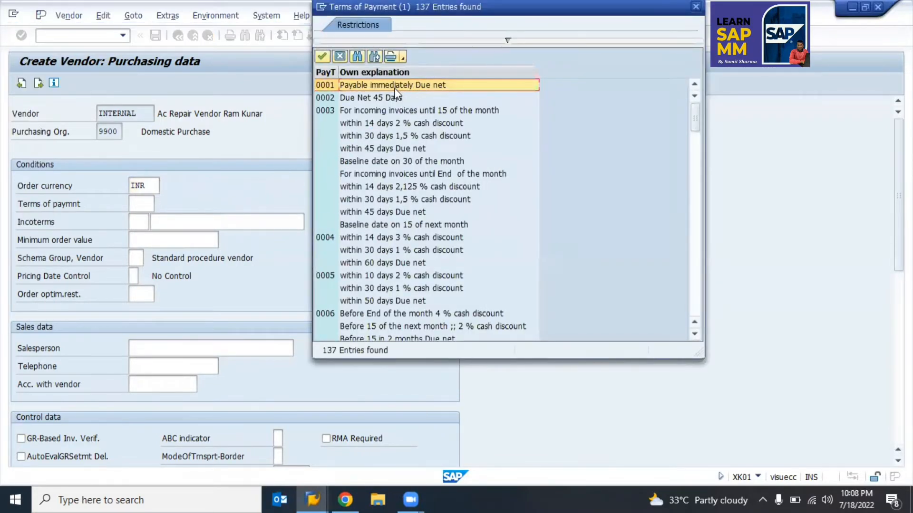
double_click(394, 87)
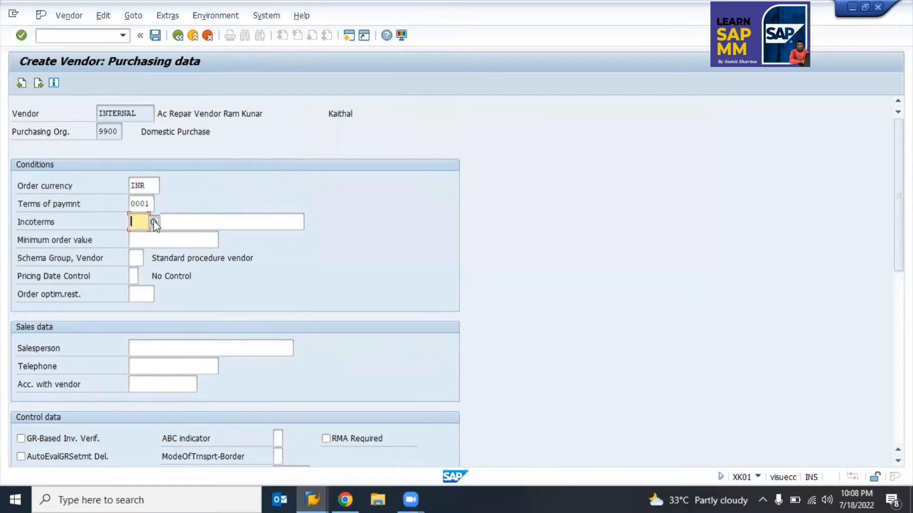
left_click(154, 222)
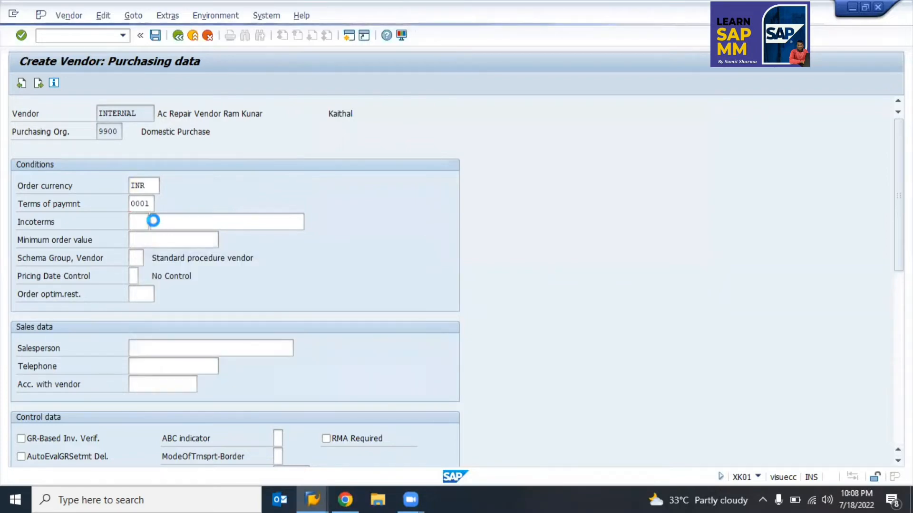
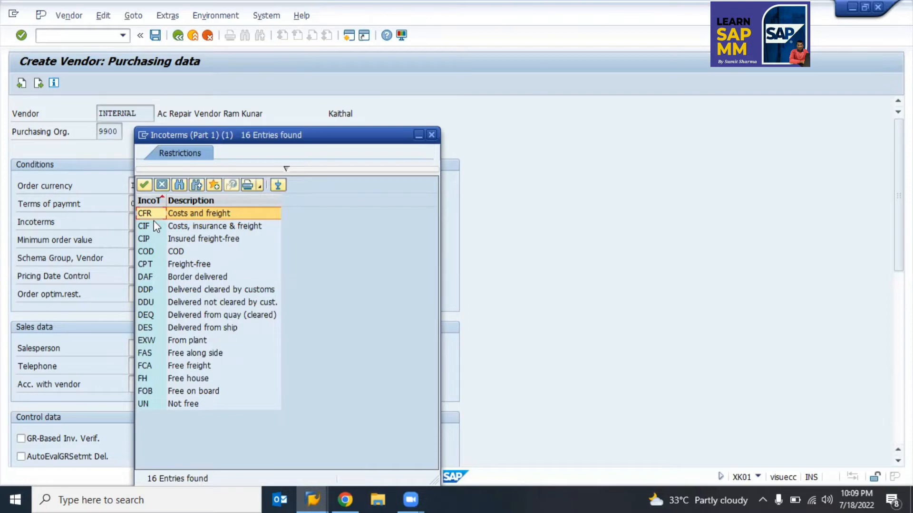
Step: Compare the FCA, FOB, COD and DAF Incoterms options, then pick CFR
left_click(179, 367)
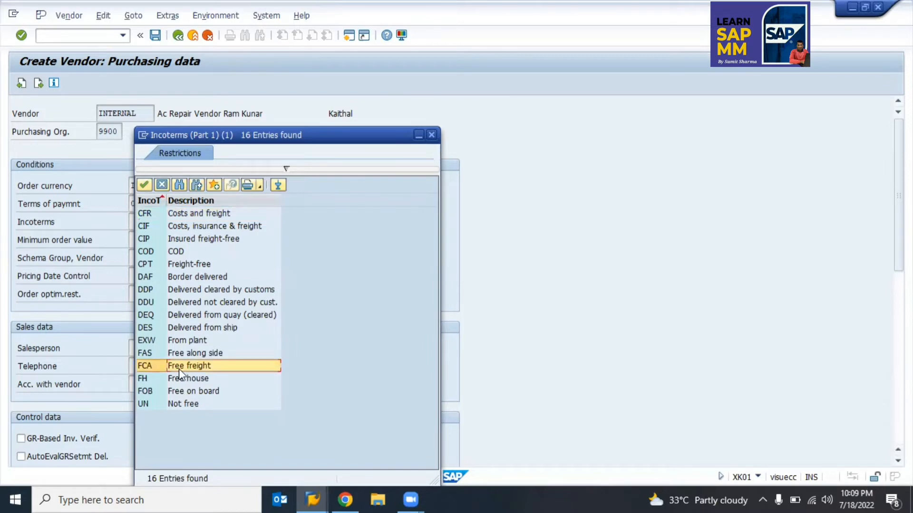
left_click(187, 391)
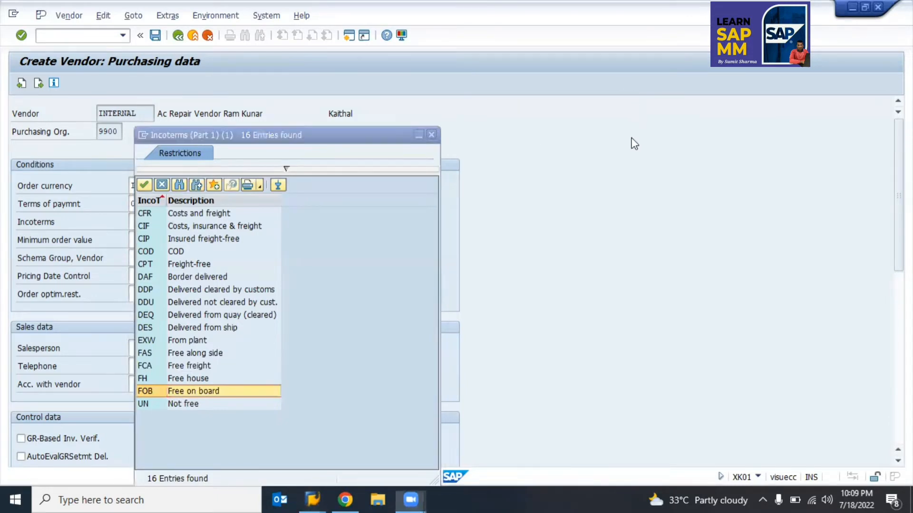
left_click(198, 253)
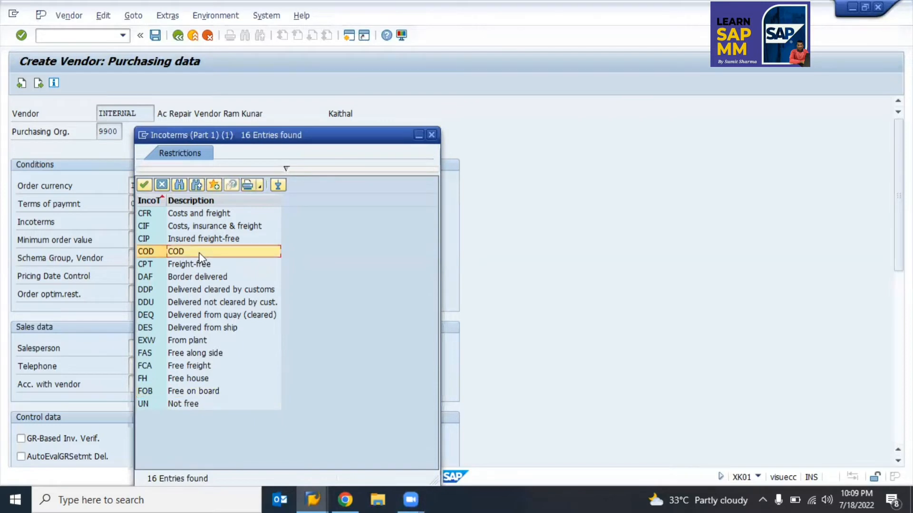
left_click(192, 272)
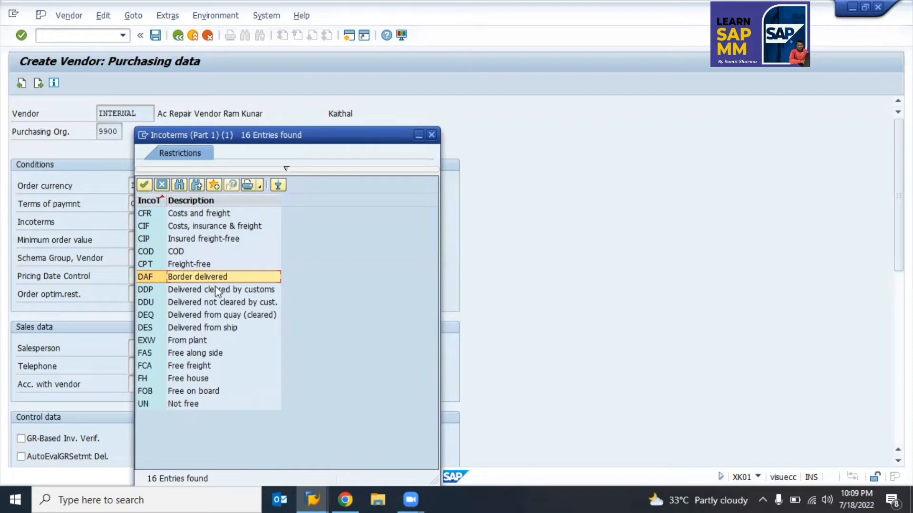
double_click(181, 215)
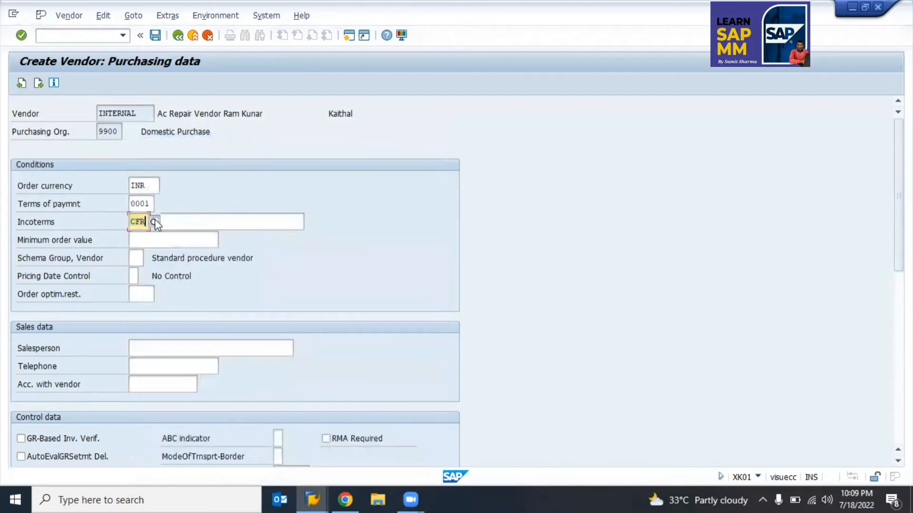
Step: Switch the Incoterms to CIF (Costs, insurance & freight) and start entering the location 'KITHA'
left_click(155, 222)
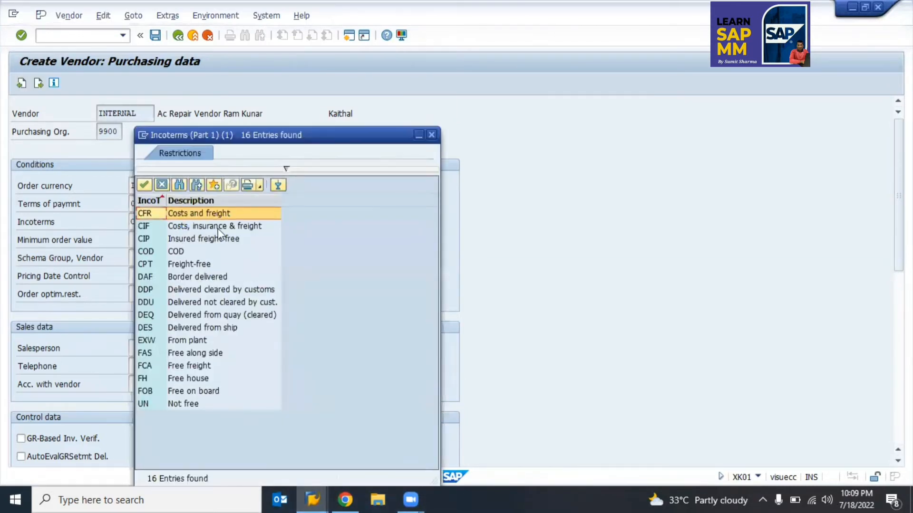
left_click(218, 227)
left_click(217, 228)
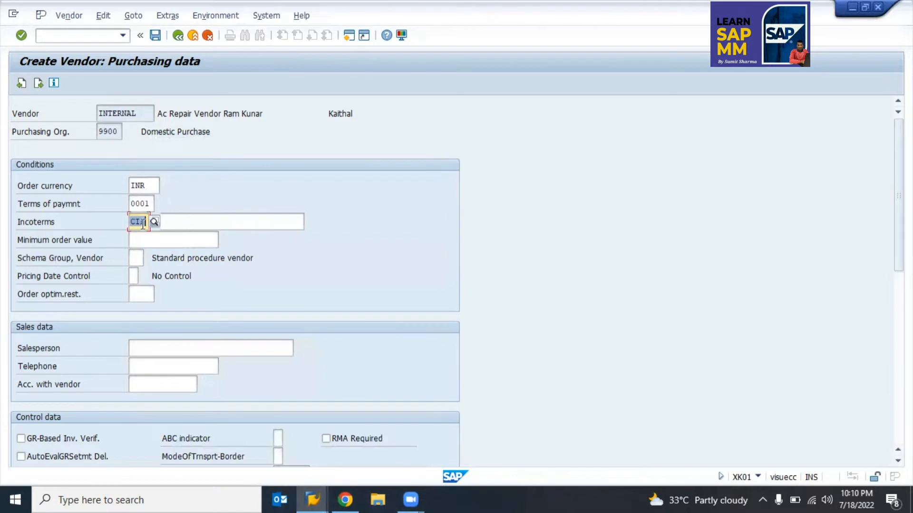
left_click(191, 222)
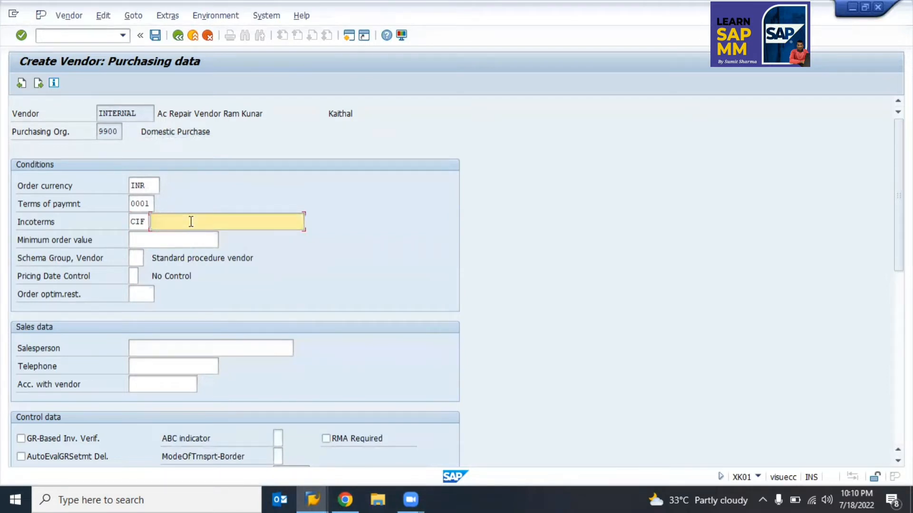
type("KITHA")
Step: Correct the Incoterms location to 'kaithal'
key("BackSpace")
key("BackSpace")
key("BackSpace")
key("BackSpace")
key("BackSpace")
key("BackSpace")
type("kaithal")
left_click(21, 256)
Step: Review the vendor schema group options and close the list without choosing one
left_click(138, 257)
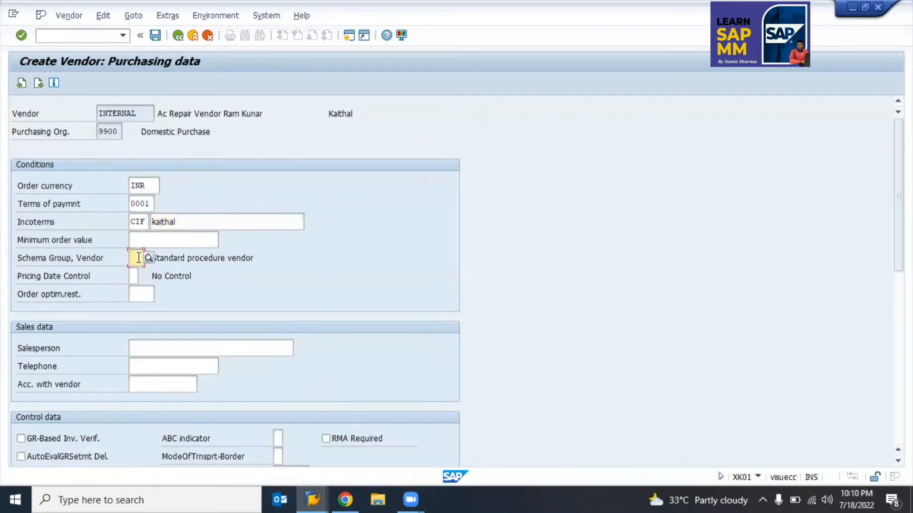
left_click(149, 260)
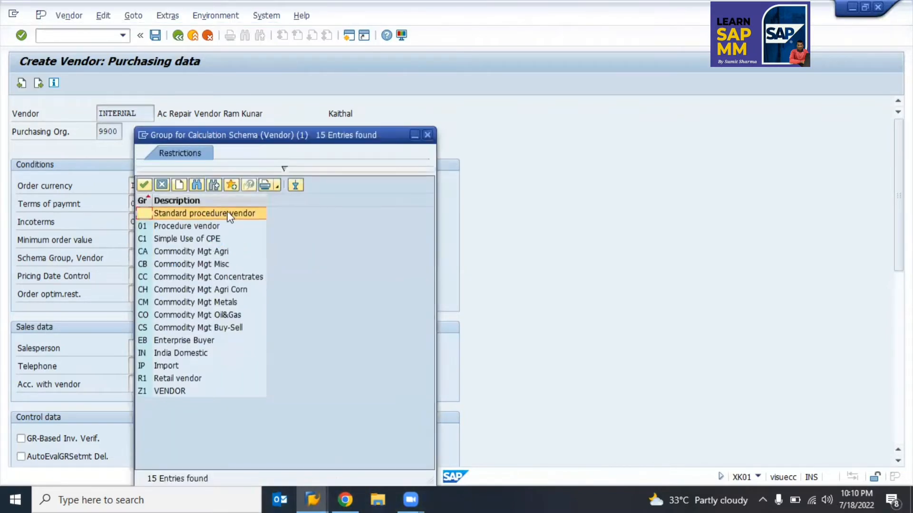
left_click(427, 136)
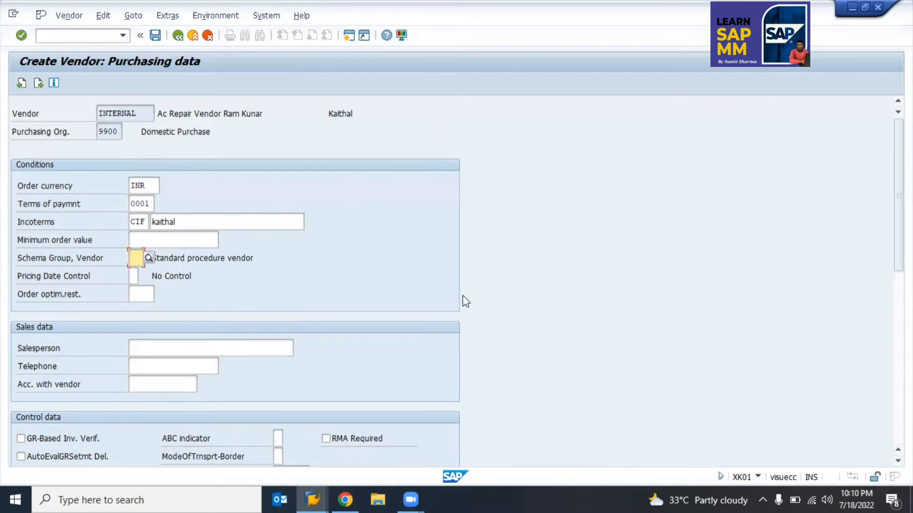
Step: Scroll through the purchasing data, focus the Purchasing group field, and return to the control data
scroll(418, 344, "down", 2)
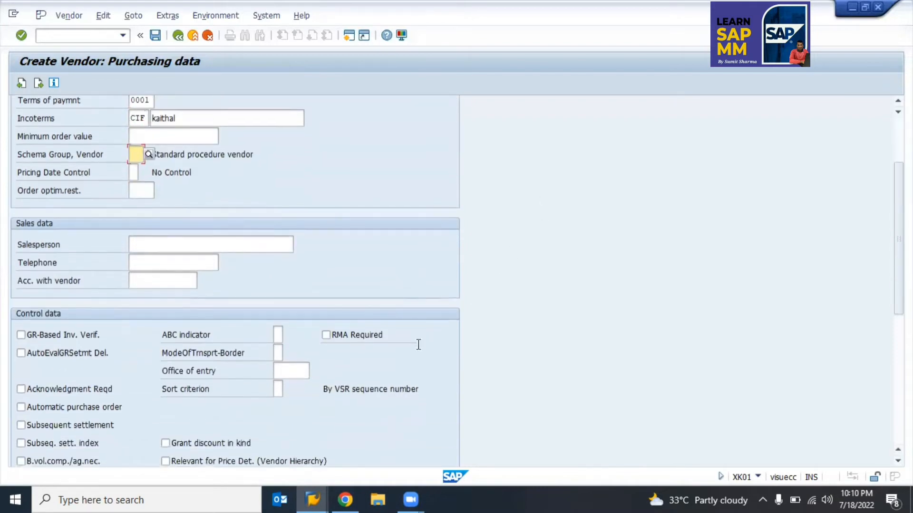
scroll(419, 344, "down", 2)
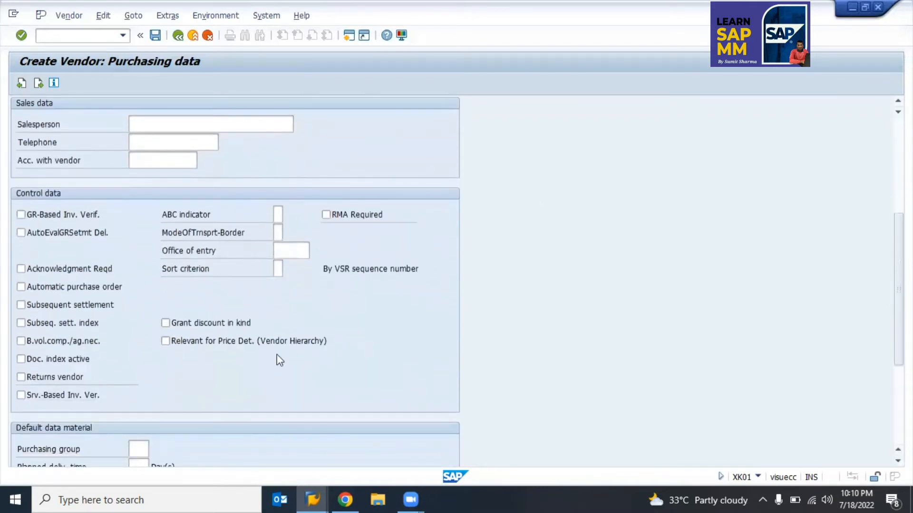
scroll(281, 358, "down", 3)
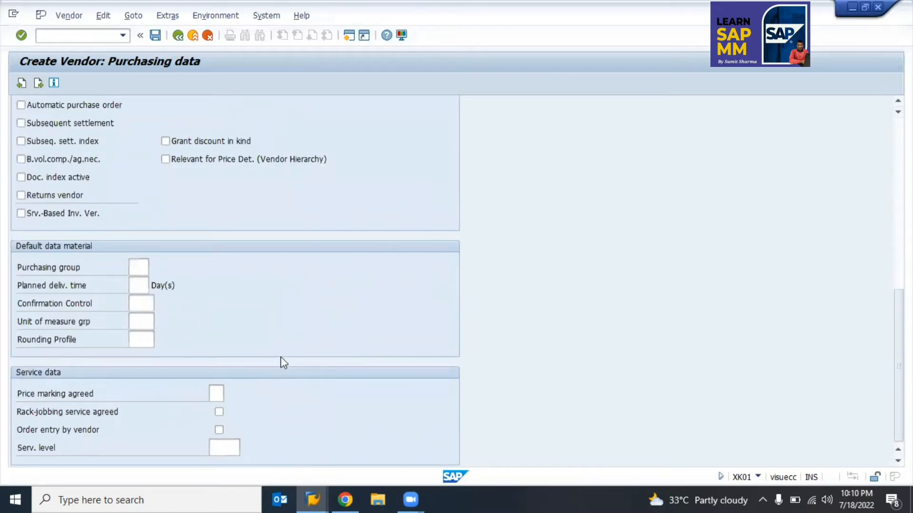
scroll(260, 277, "up", 1)
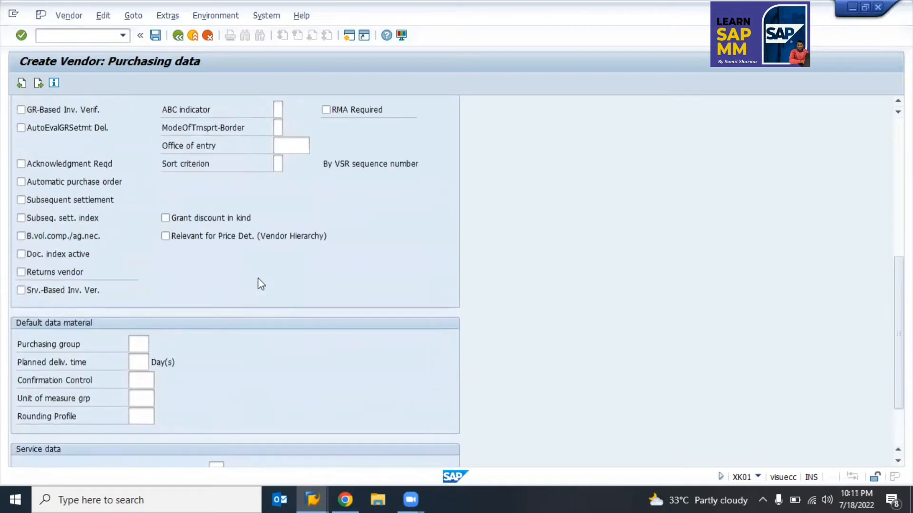
scroll(252, 319, "up", 1)
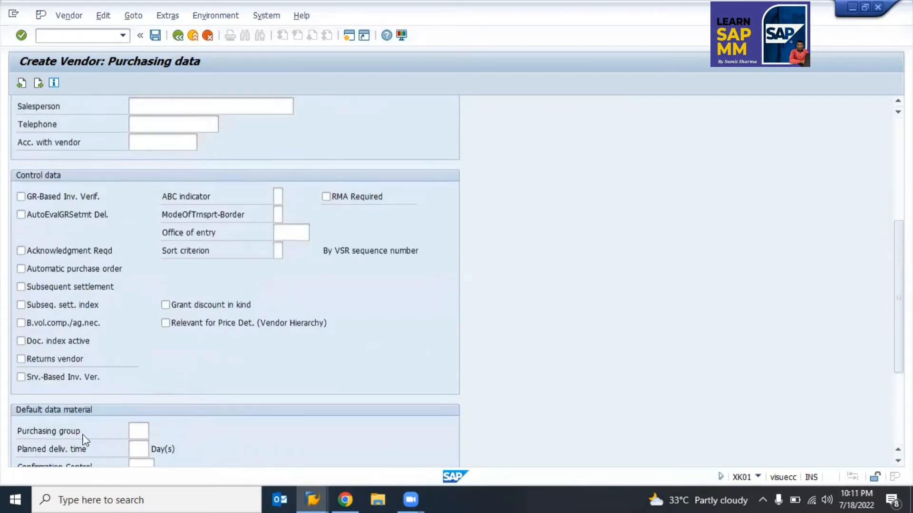
left_click(144, 428)
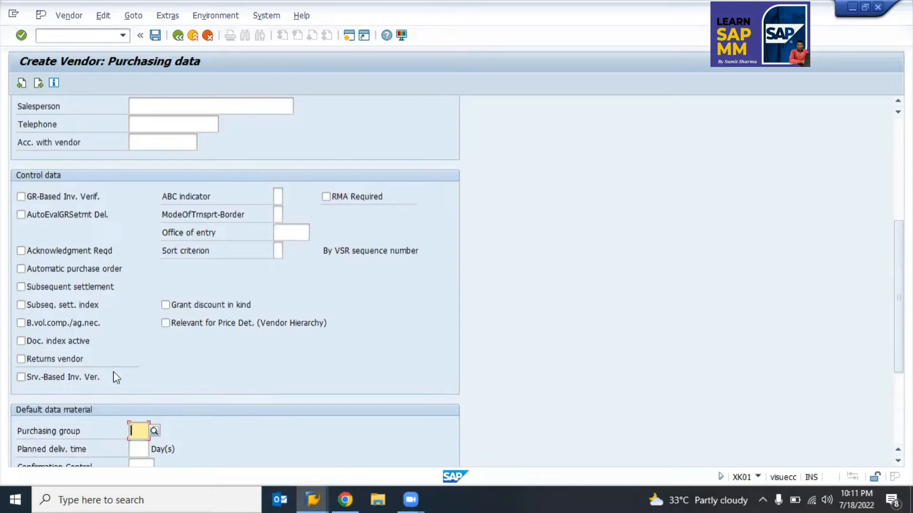
scroll(114, 372, "up", 1)
scroll(113, 372, "up", 4)
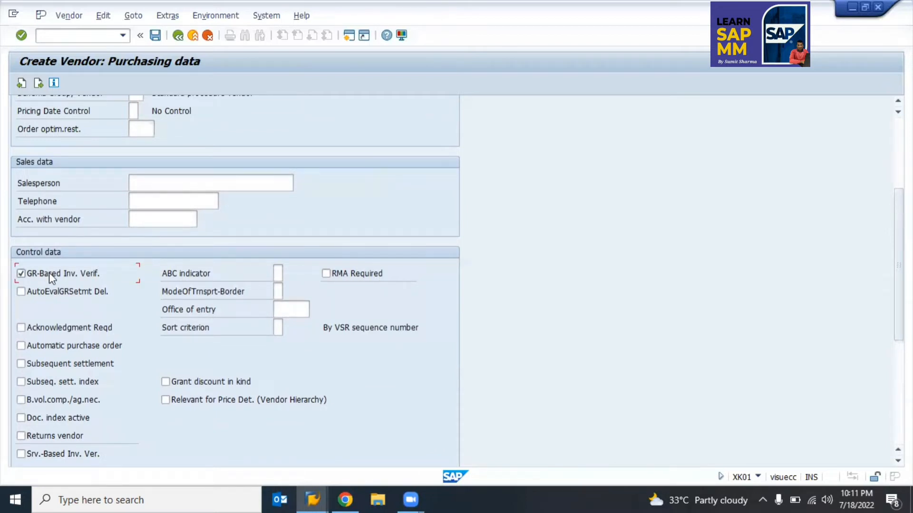
Step: Tick Srv.-Based Inv. Ver. and toggle GR-Based Inv. Verif. in the control data
left_click(61, 453)
left_click(73, 275)
Step: On the partner functions screen, enter partner function 12 (Customer hierarchy 1)
key("Return")
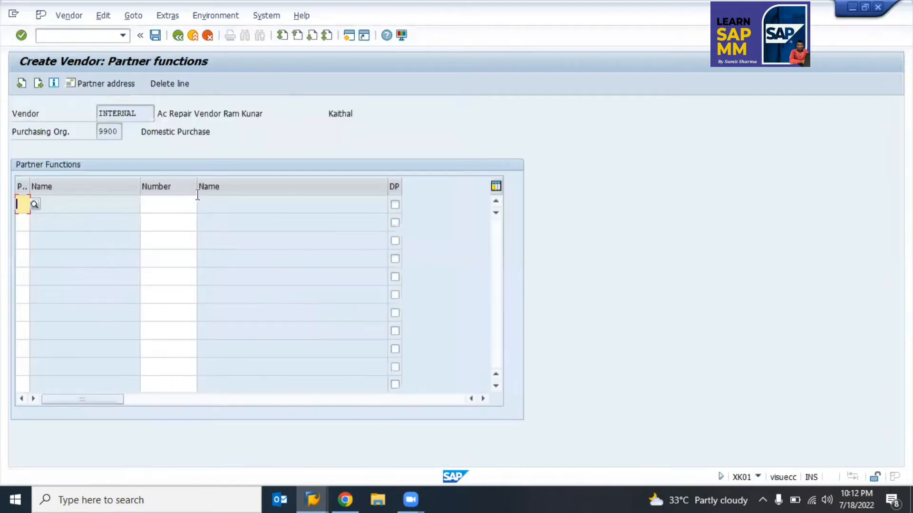
left_click(116, 134)
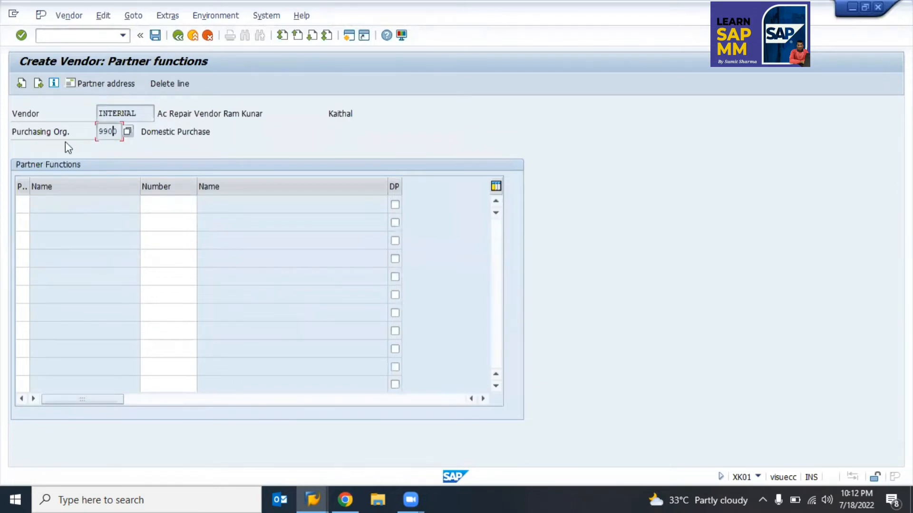
left_click(20, 205)
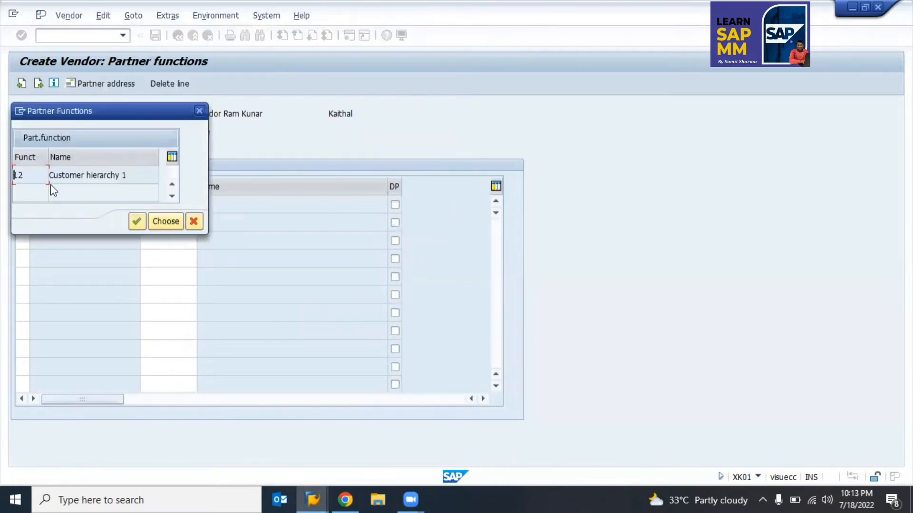
double_click(22, 175)
key("BackSpace")
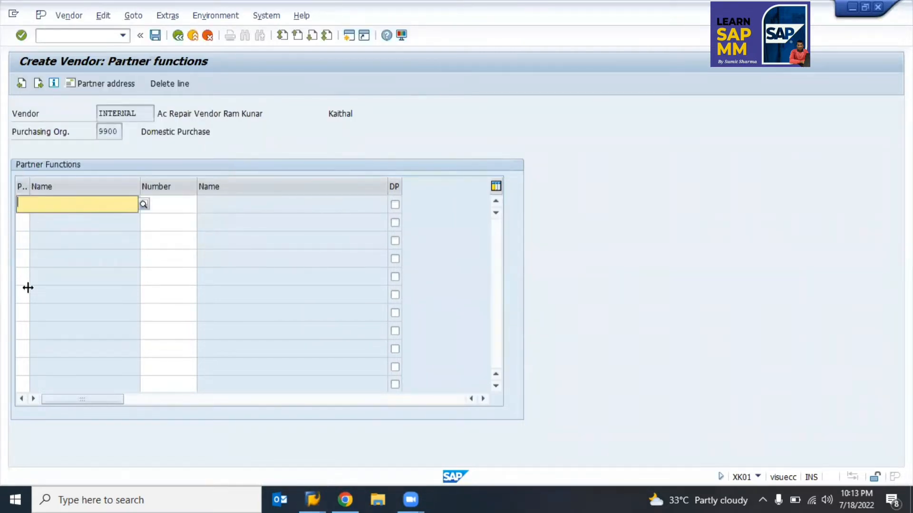
key("Return")
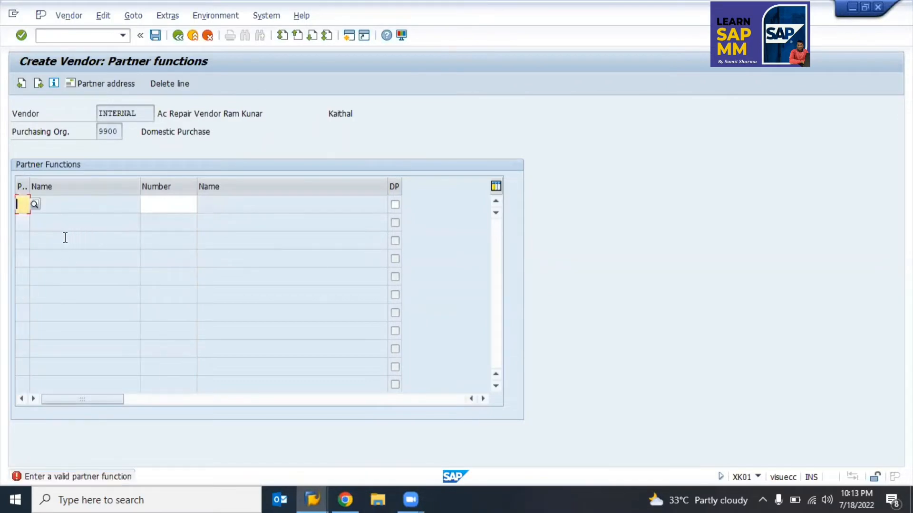
type("12")
key("Return")
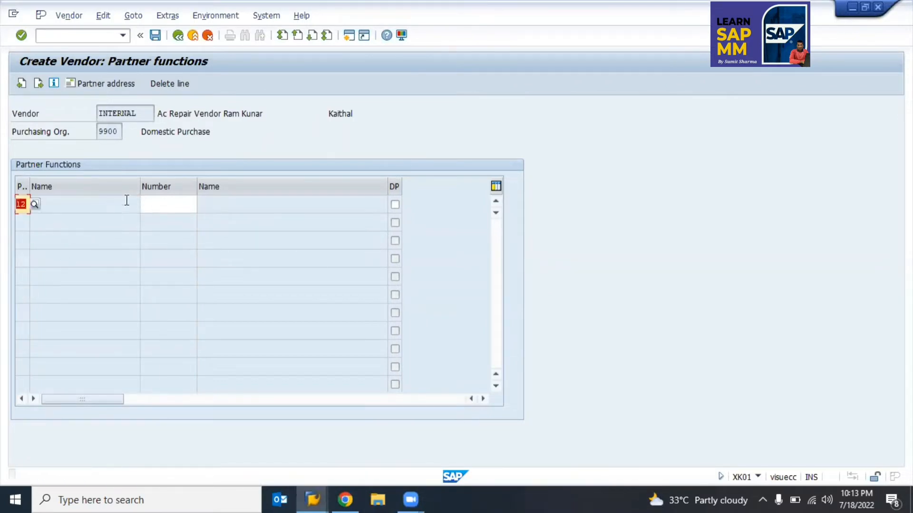
Step: Give the partner row partner number 100 and confirm it
key("Return")
left_click(154, 205)
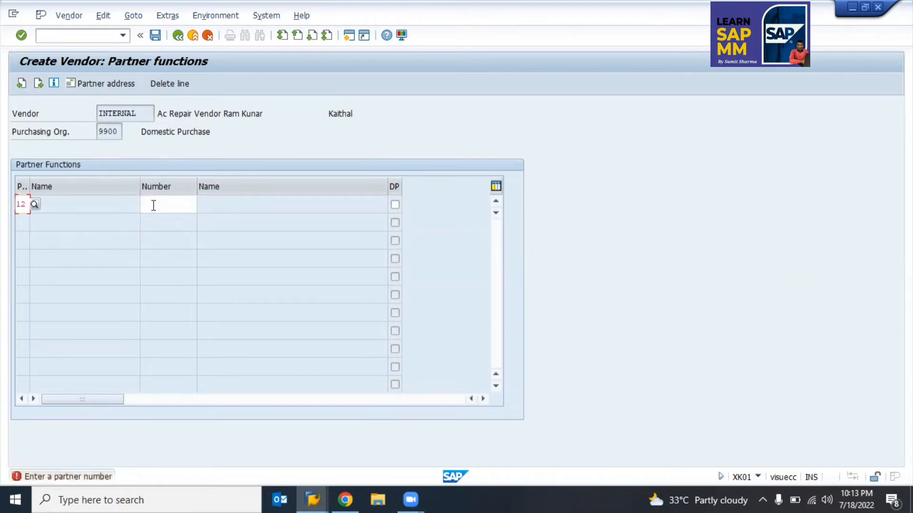
type("10")
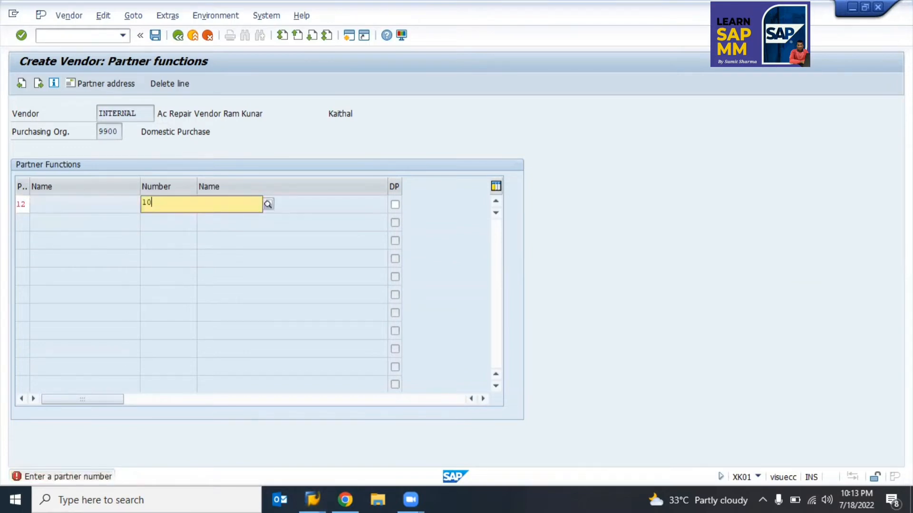
key("Down")
key("Down")
key("Return")
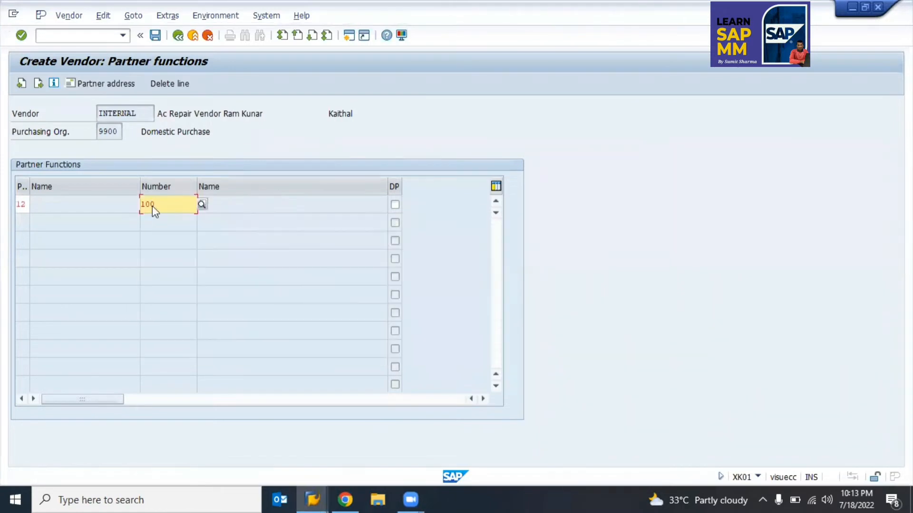
key("Return")
Step: Delete the incomplete Customer hierarchy 1 row and proceed to the save prompt
left_click(20, 203)
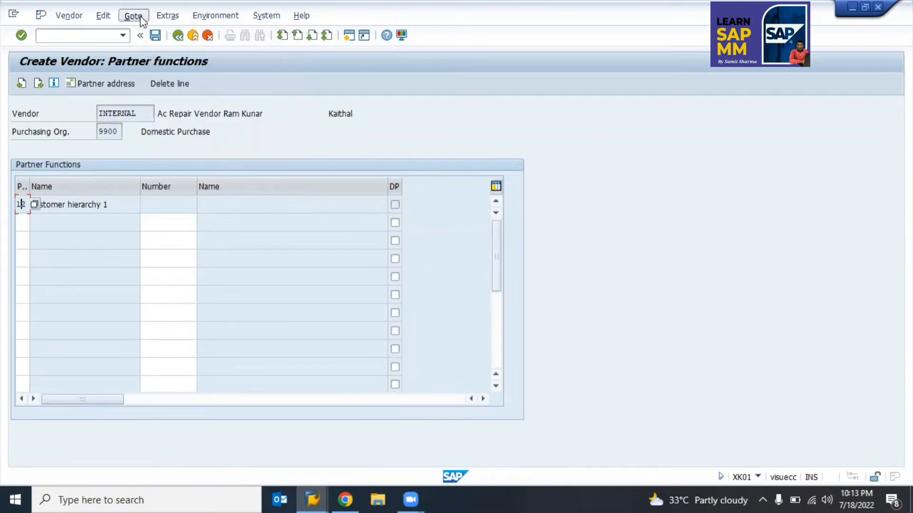
left_click(170, 17)
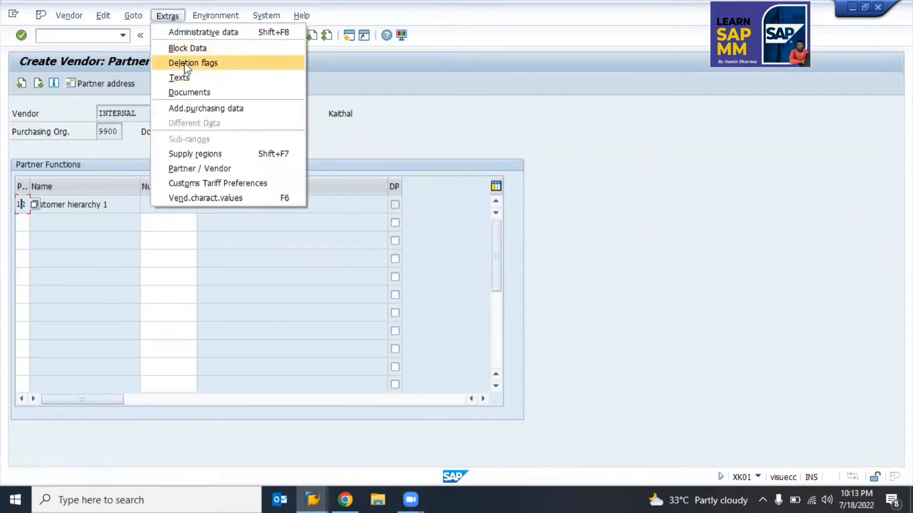
left_click(223, 63)
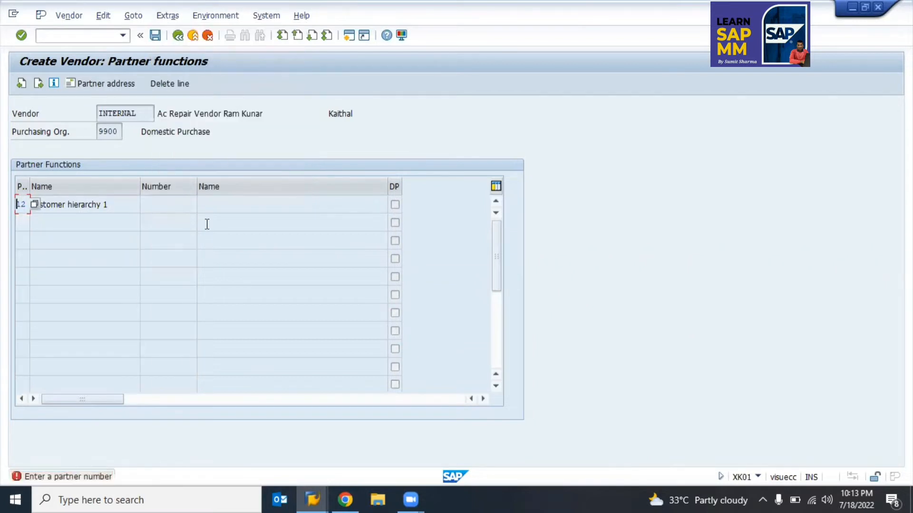
key("Return")
key("Return")
key("Return")
left_click(164, 89)
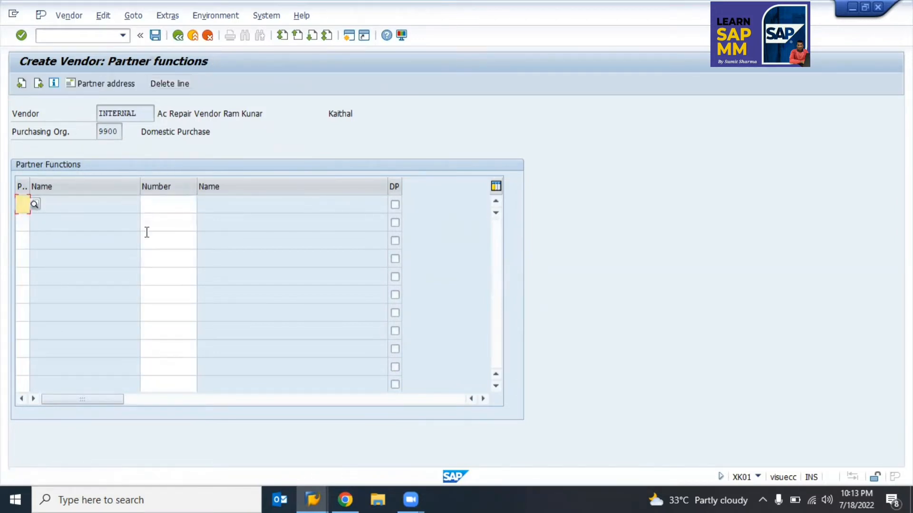
key("Return")
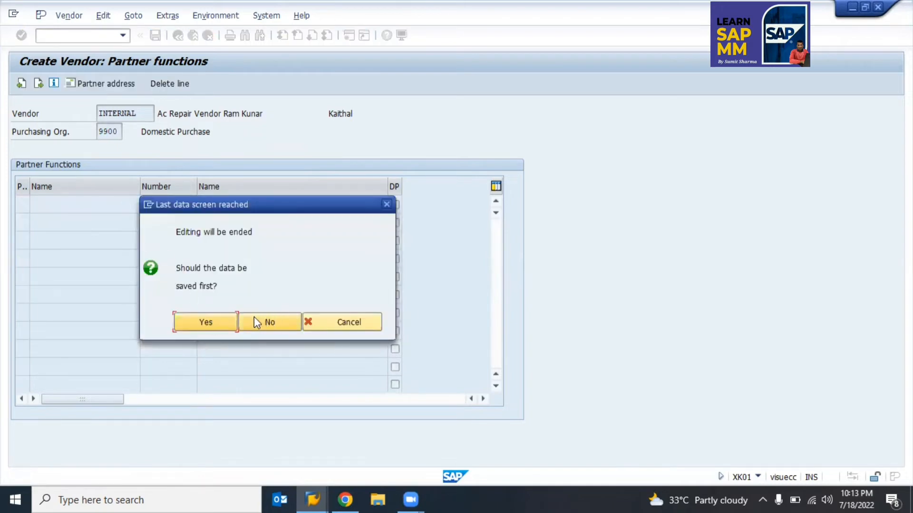
left_click(215, 323)
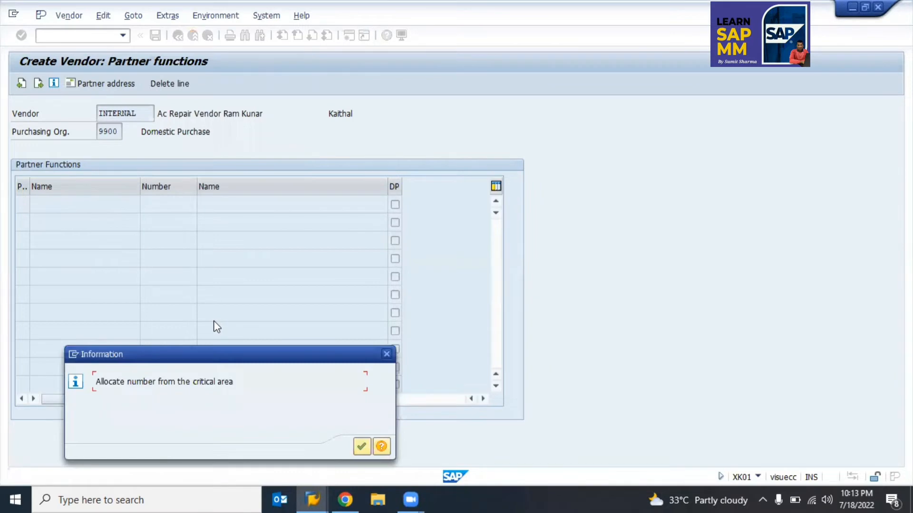
key("Return")
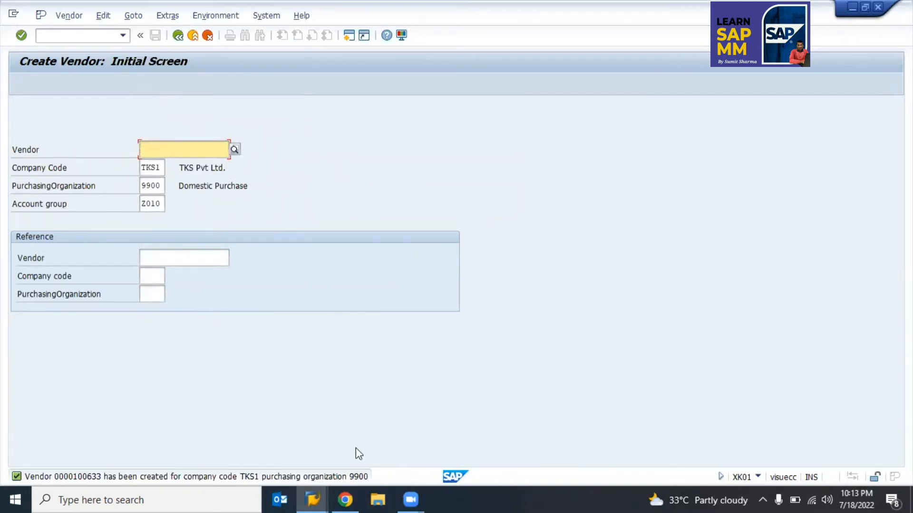
double_click(92, 479)
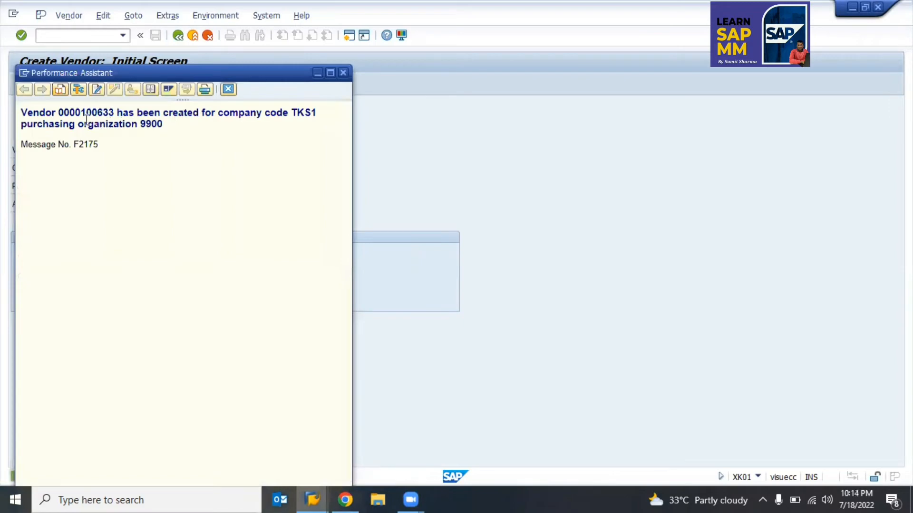
double_click(85, 113)
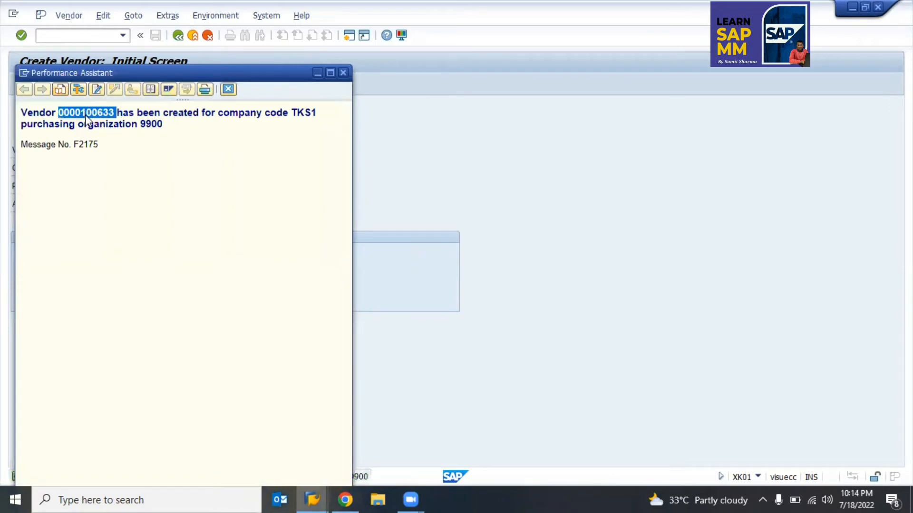
key("alt+Tab")
key("alt+Tab")
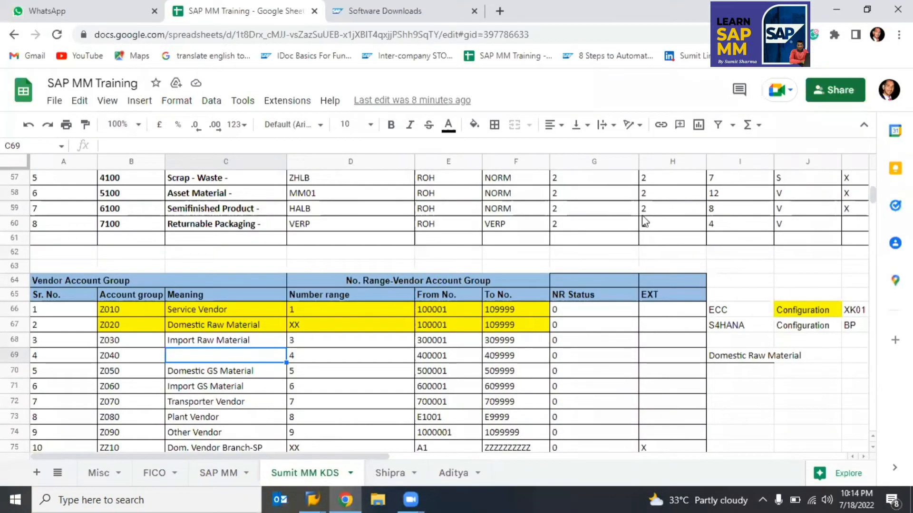
Step: Put vendor number 100633 into cell G66 for Z010 and clear the stray copy in G67
left_click(576, 314)
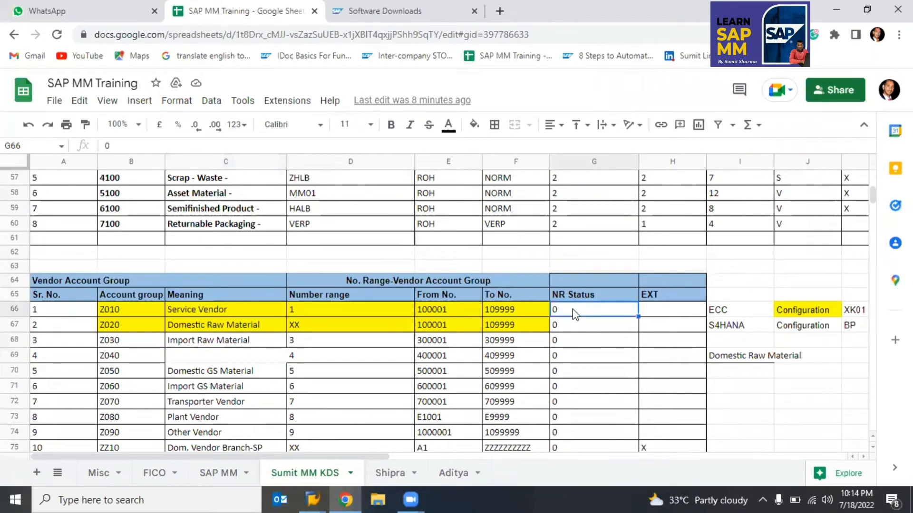
type("Conversion of SAPscript Text HELP_DOKU to HTML 100633")
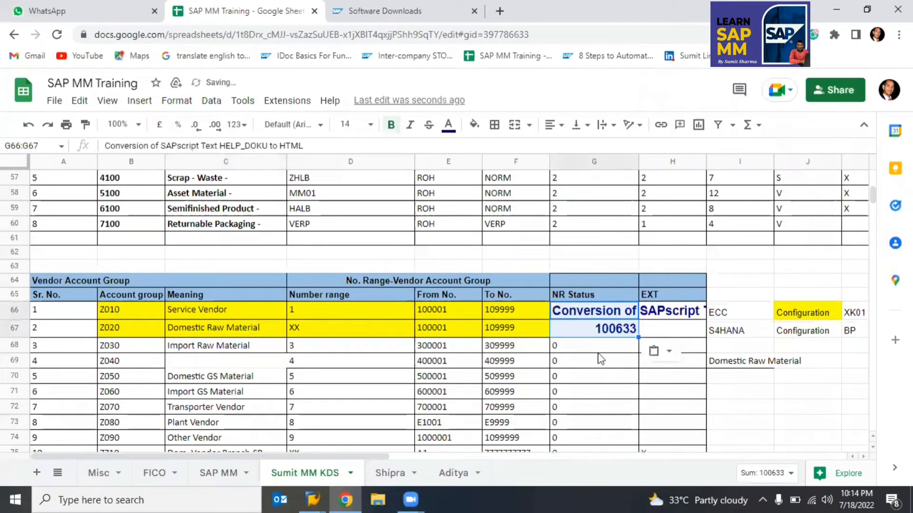
left_click(593, 347)
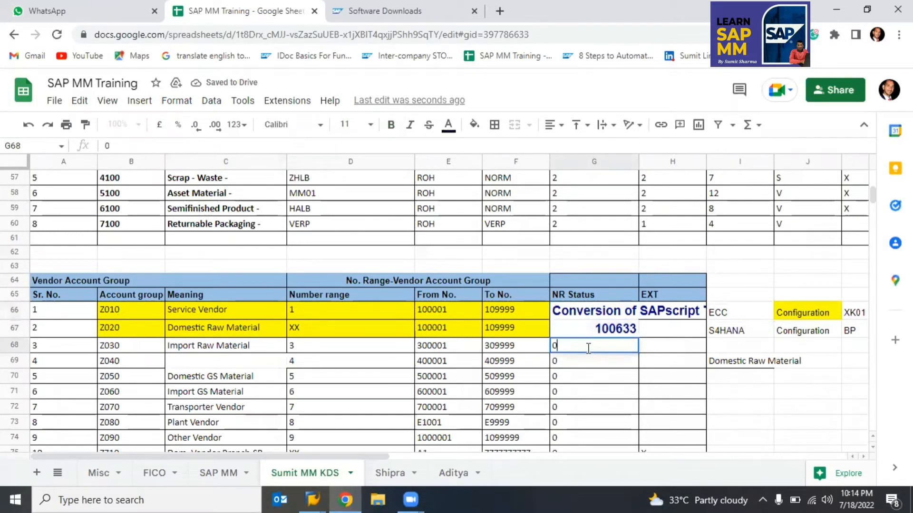
type("100633")
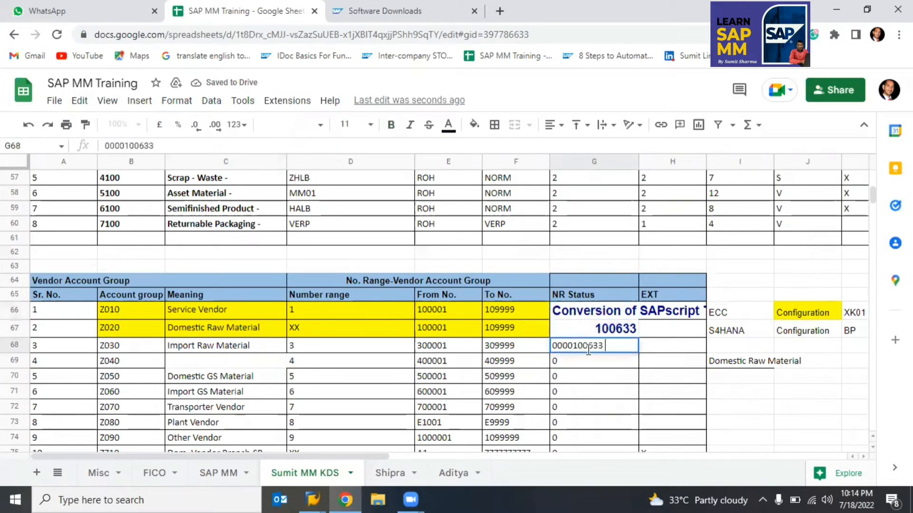
key("Return")
left_click(588, 351)
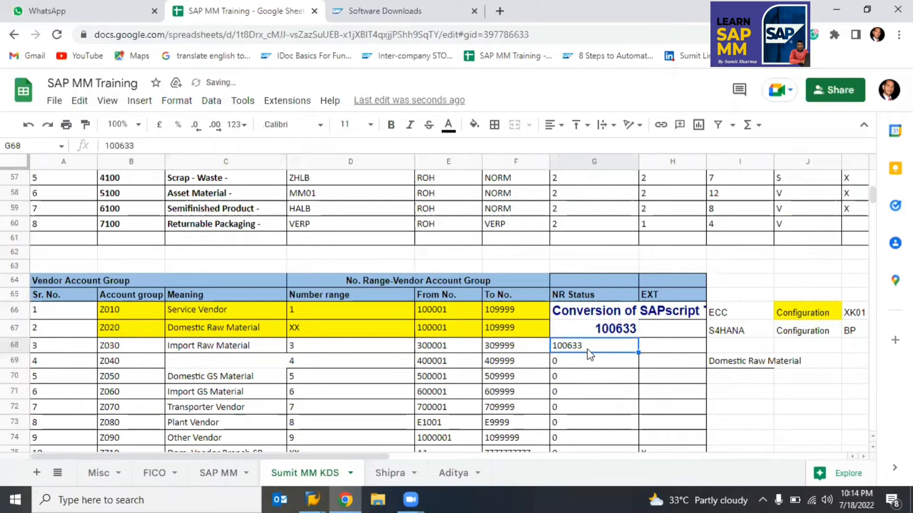
key("ctrl+c")
key("Up")
key("Up")
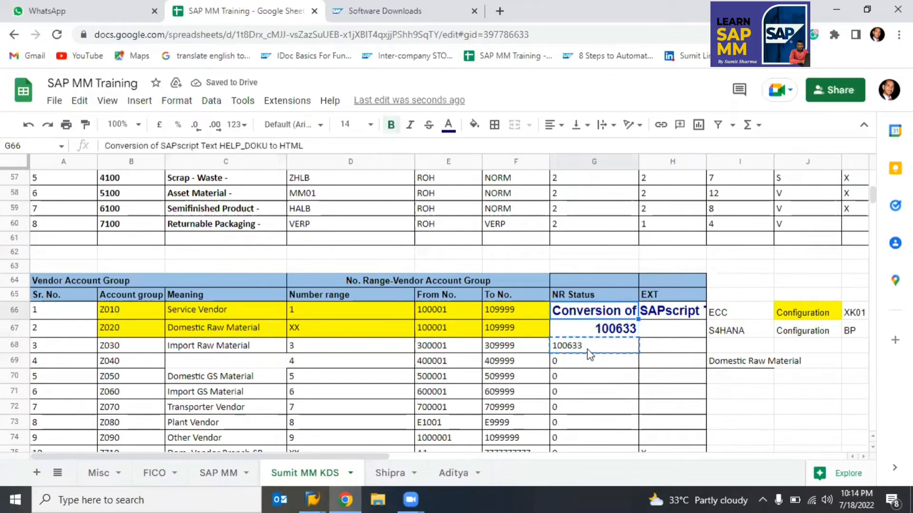
key("ctrl+v")
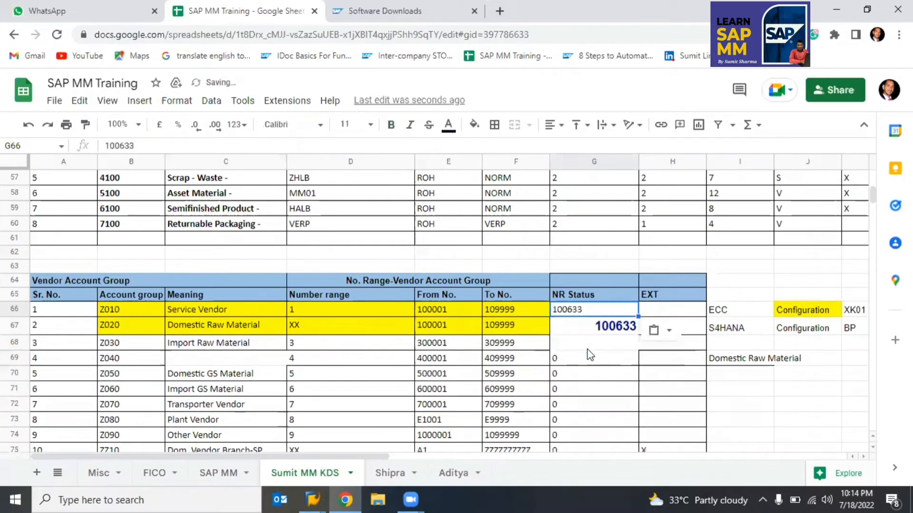
key("Down")
key("Delete")
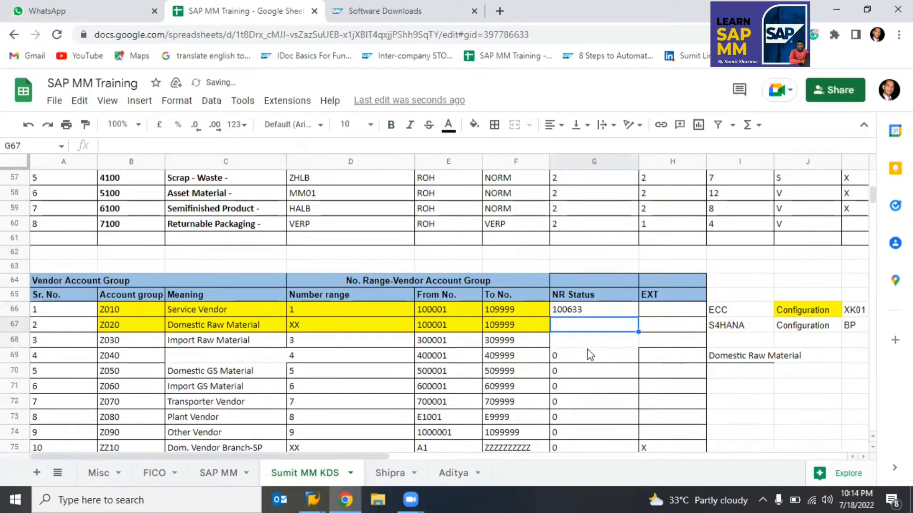
key("Up")
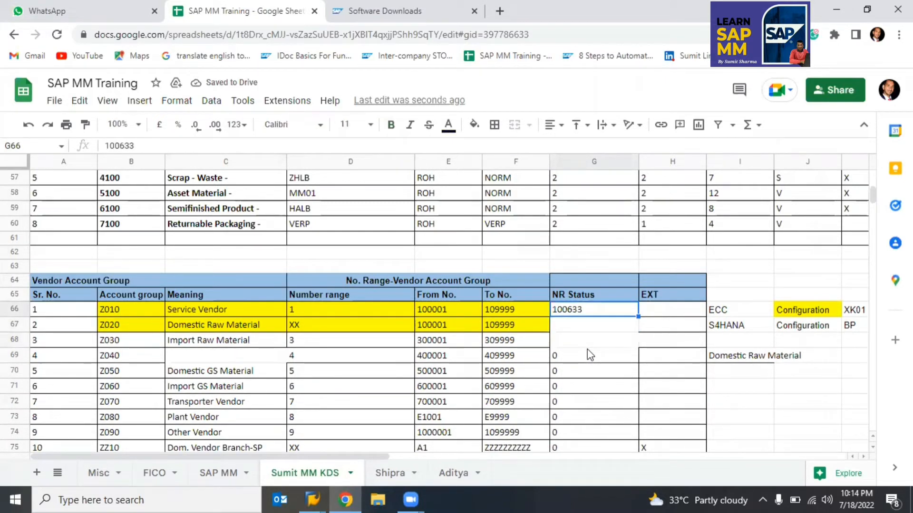
Step: Return to SAP and exit the XK01 Create Vendor transaction
key("alt+Tab")
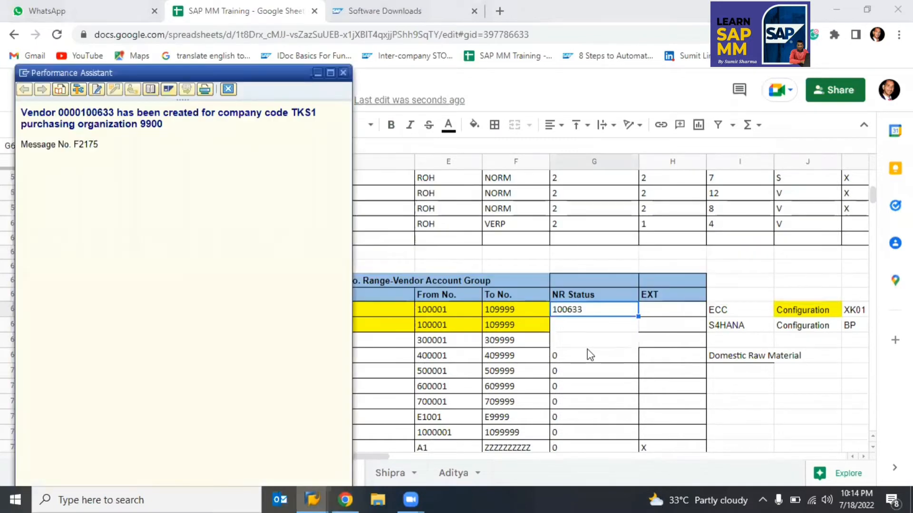
key("alt+Tab")
key("alt+Tab")
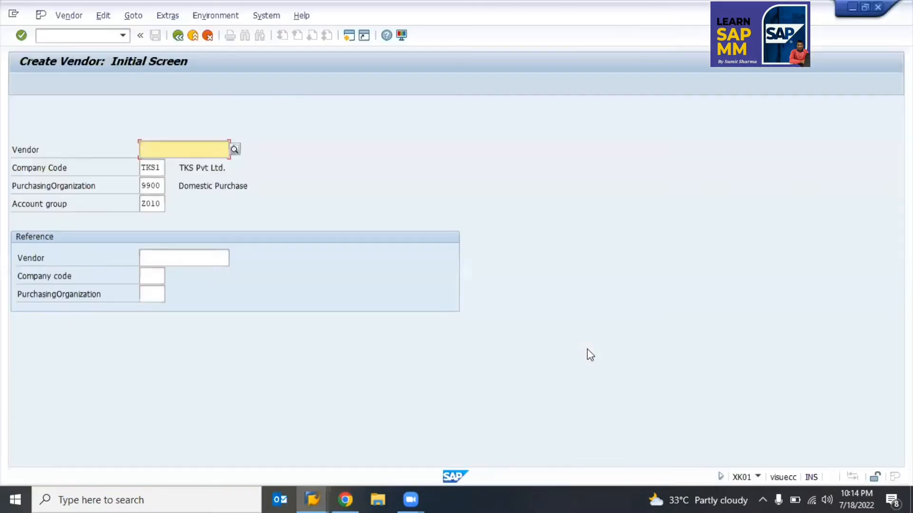
key("F3")
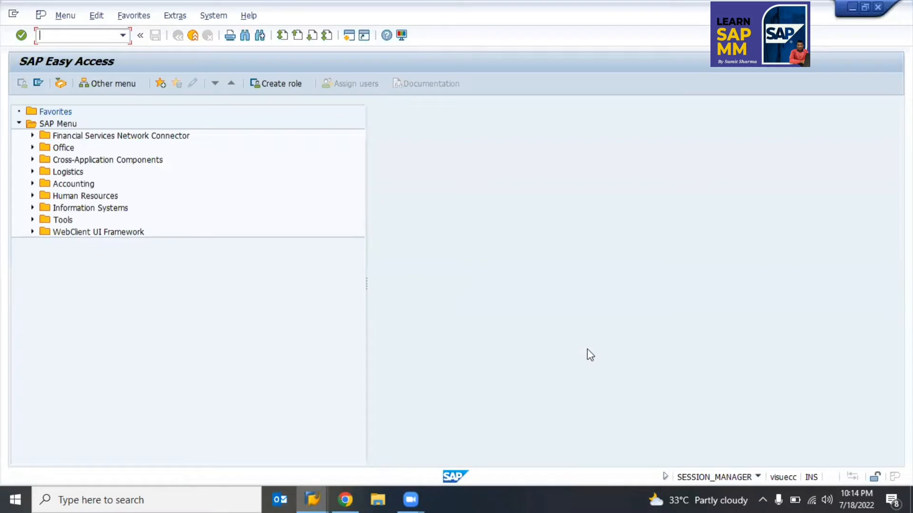
Step: Open vendor 100633 in XK02 with address, control, payment, contact, purchasing and accounting views selected
type("xk02")
key("Return")
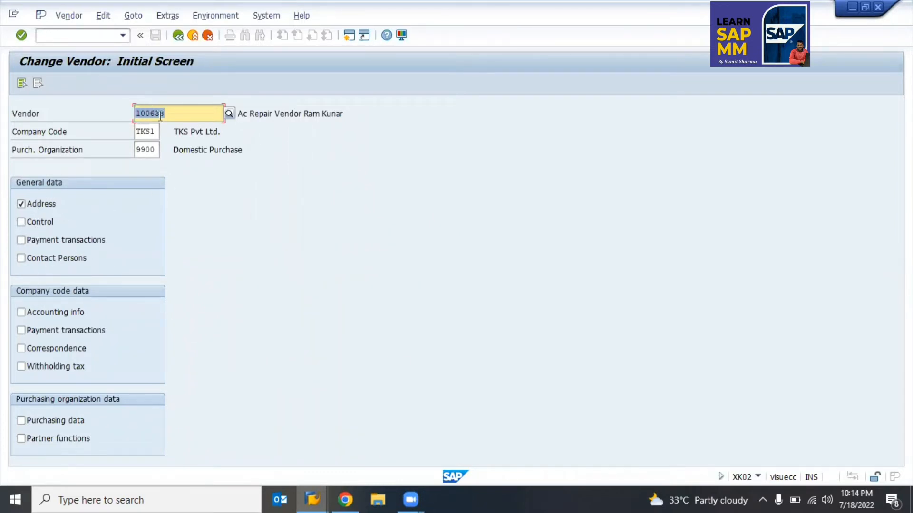
left_click(30, 206)
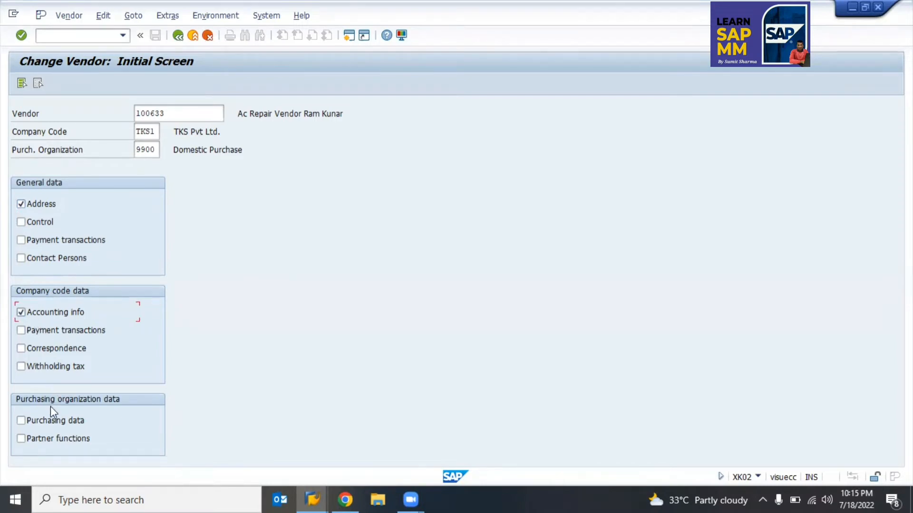
left_click(52, 421)
left_click(34, 224)
key("Tab")
key("space")
key("Tab")
key("space")
key("Tab")
key("Tab")
key("space")
key("Tab")
key("space")
key("Tab")
key("space")
key("Return")
key("Return")
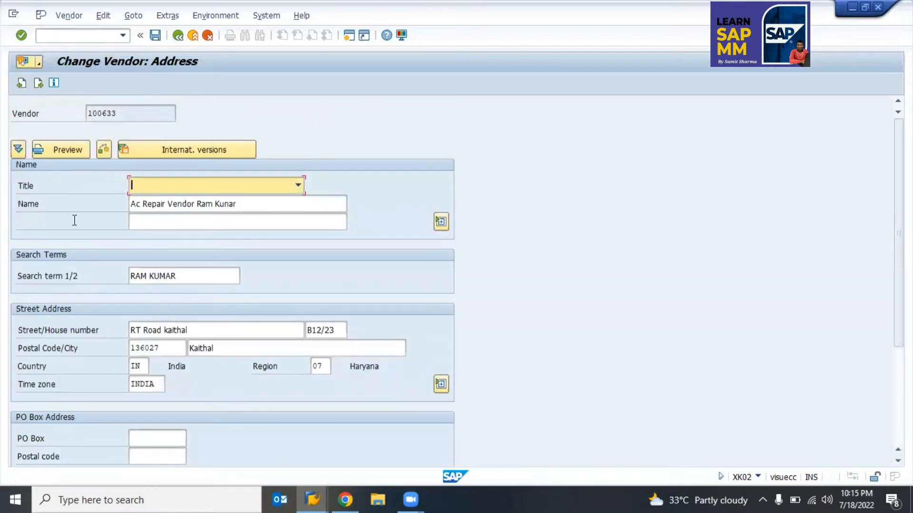
Step: Page forward through the control and contact persons screens
key("Return")
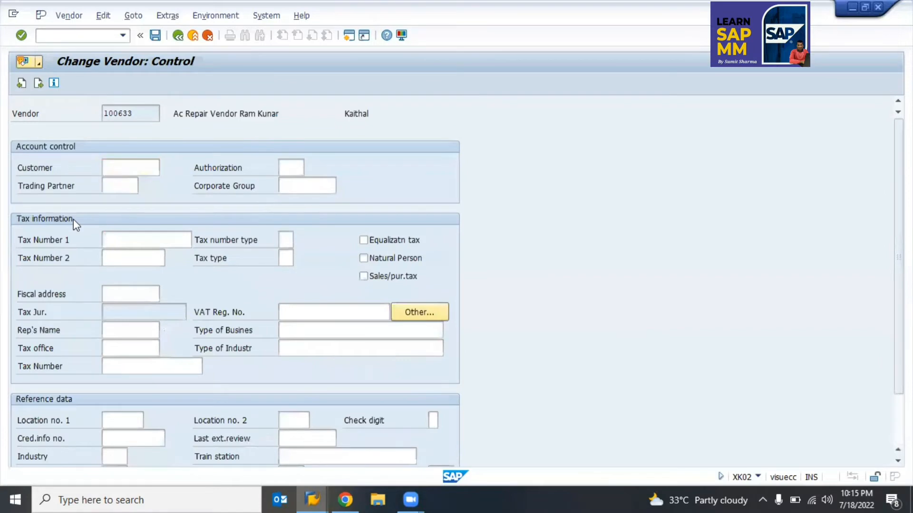
key("Return")
key("Return")
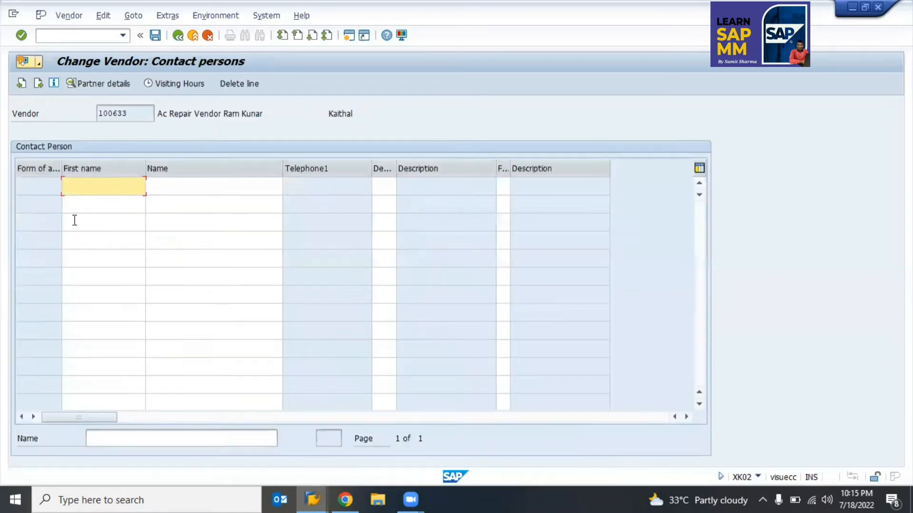
key("Return")
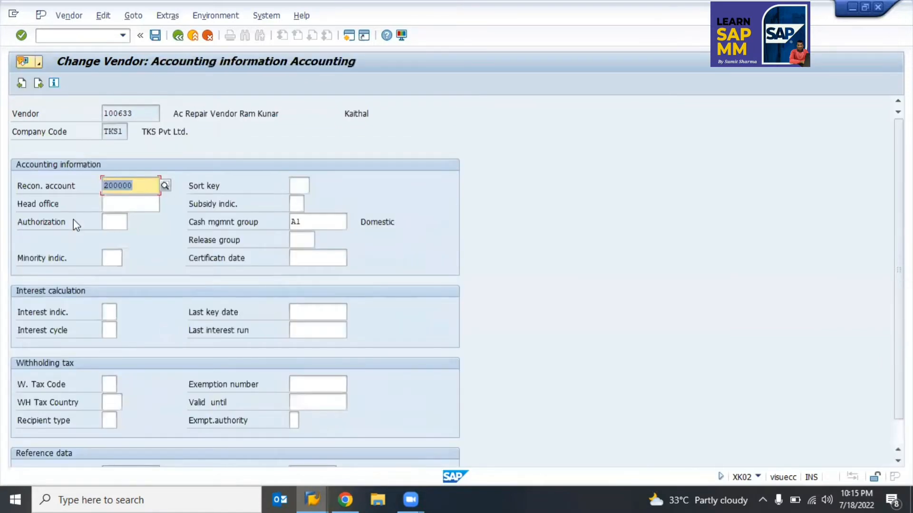
Step: Jump to vendor 100633's purchasing data via Goto > Purchasing org.data
left_click(132, 16)
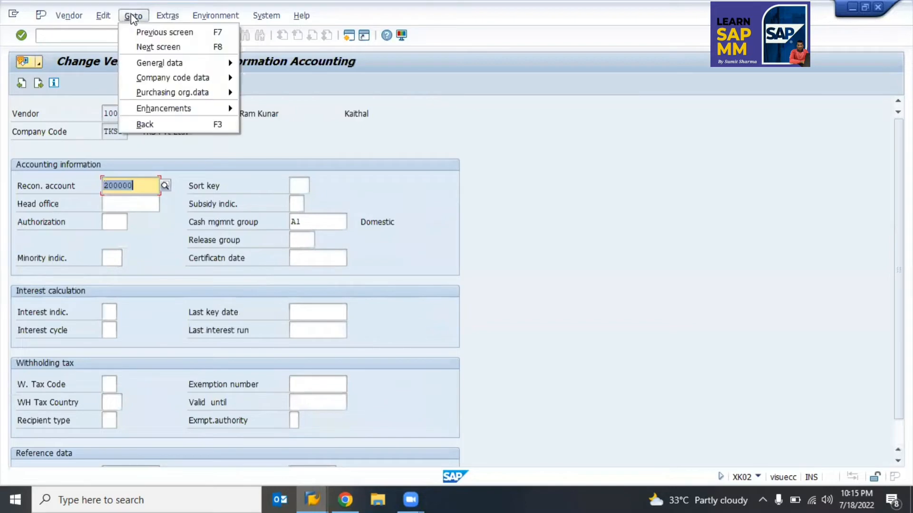
left_click(128, 16)
left_click(151, 33)
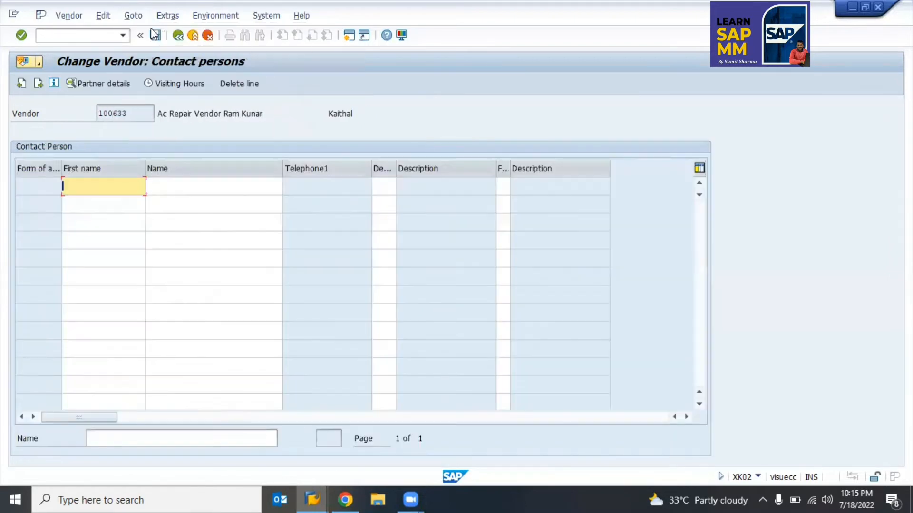
left_click(133, 15)
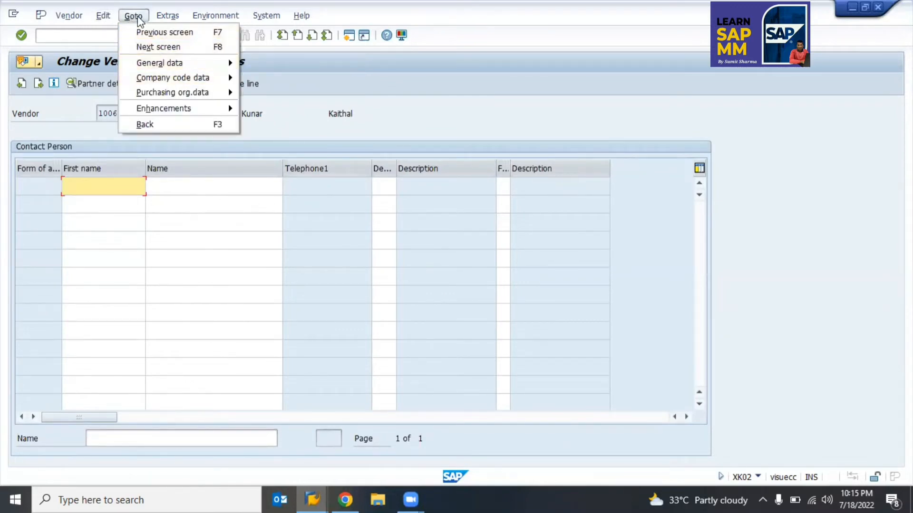
left_click(138, 16)
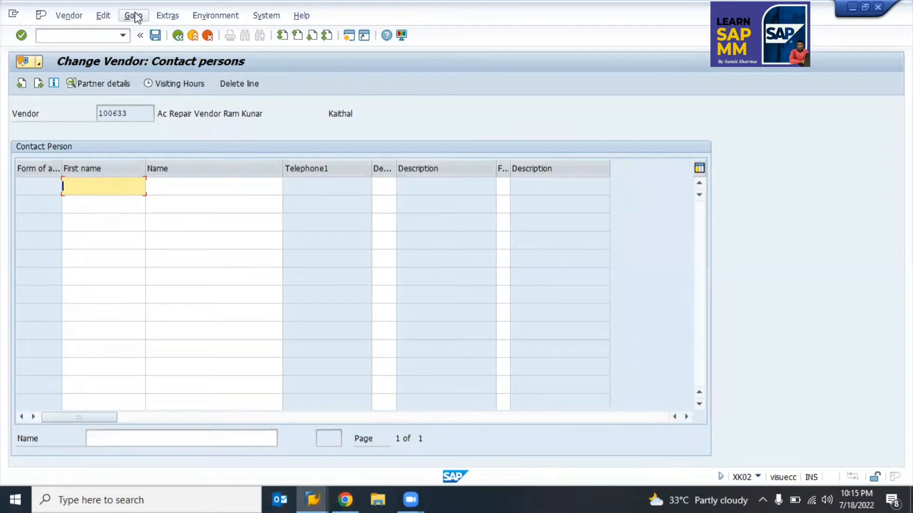
left_click(135, 15)
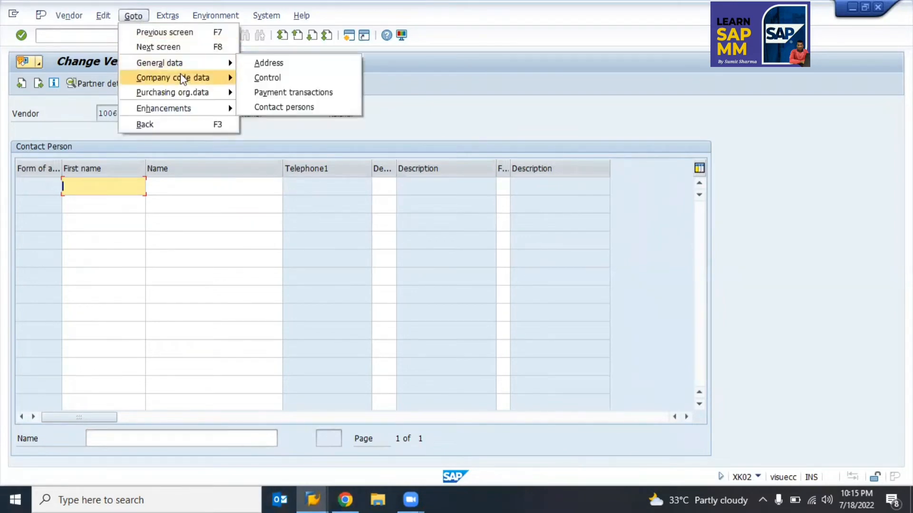
mouse_move(200, 87)
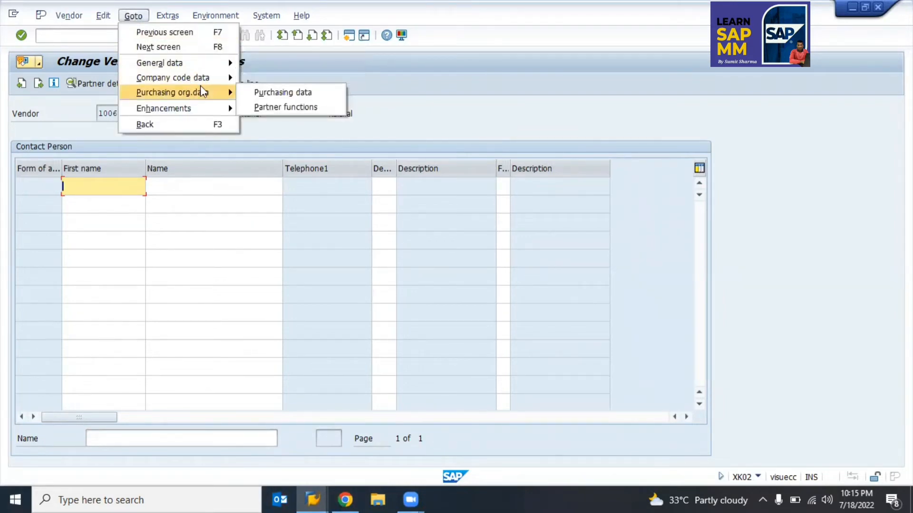
left_click(274, 92)
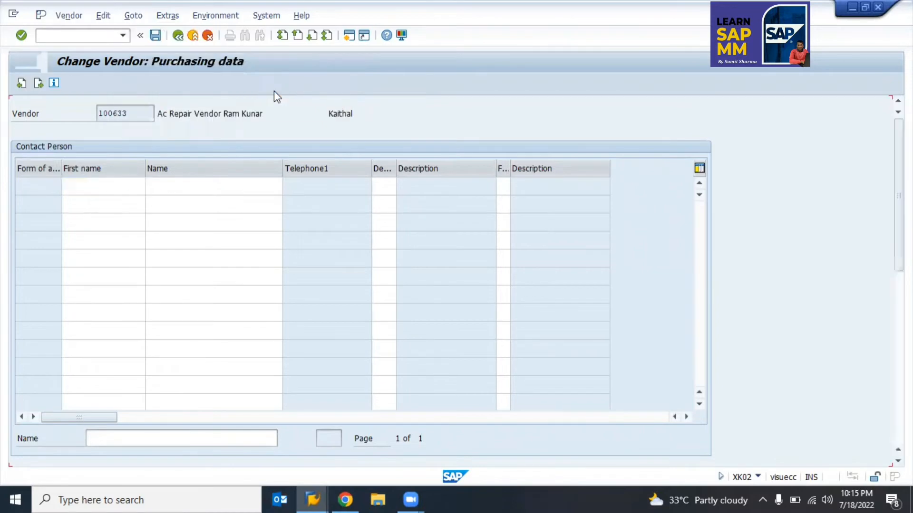
Step: Jump to the vendor's Address screen via Goto > General data
left_click(157, 16)
mouse_move(136, 15)
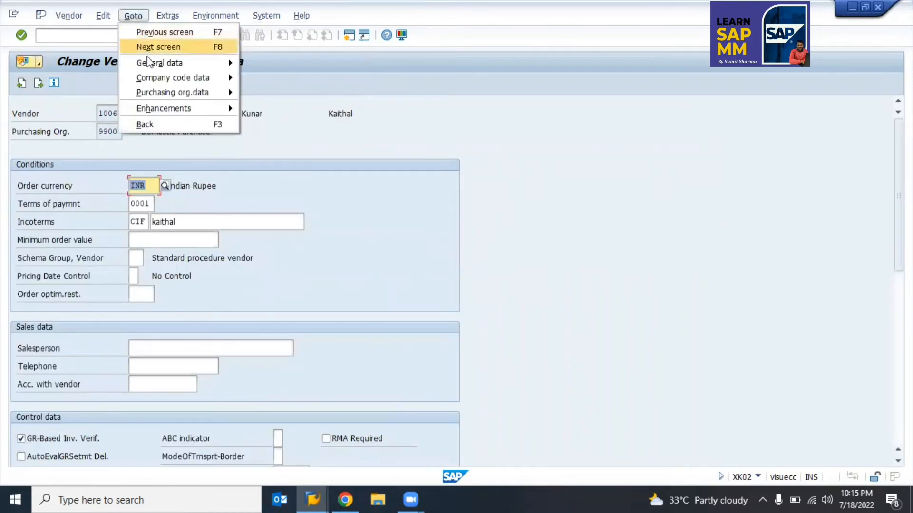
mouse_move(150, 64)
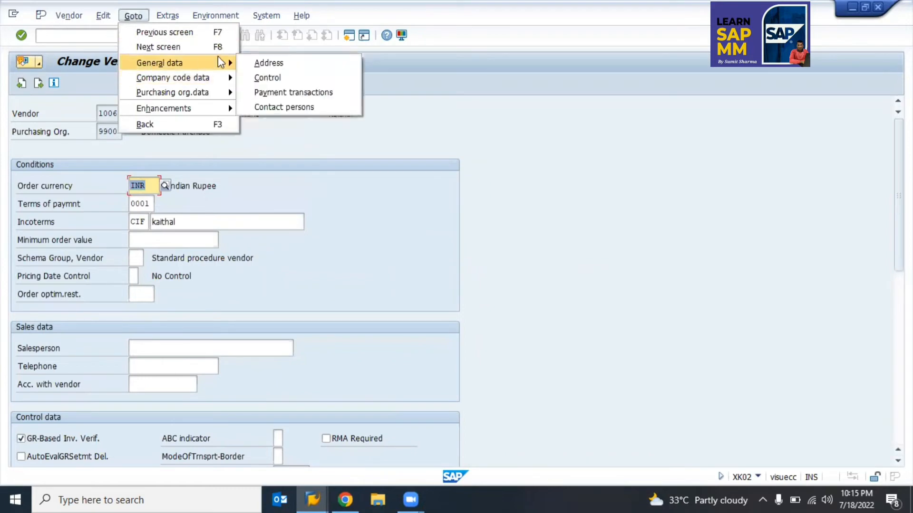
left_click(276, 62)
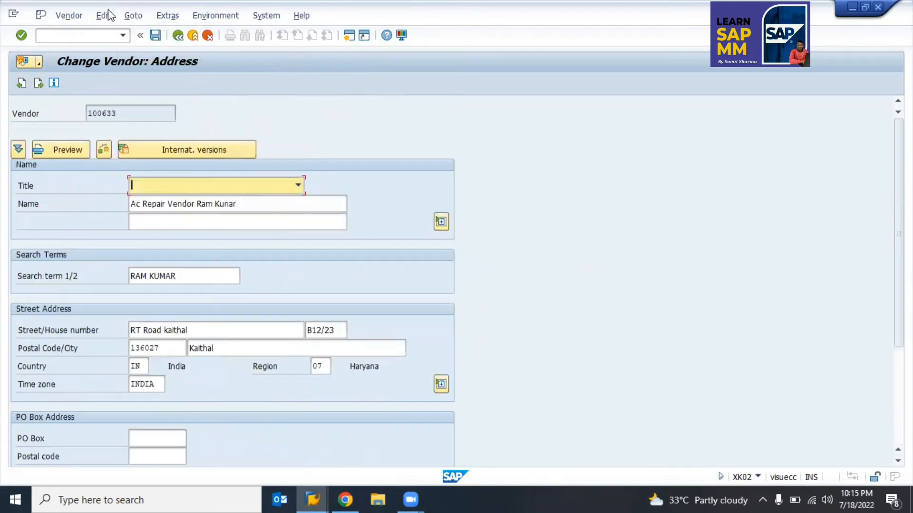
left_click(129, 19)
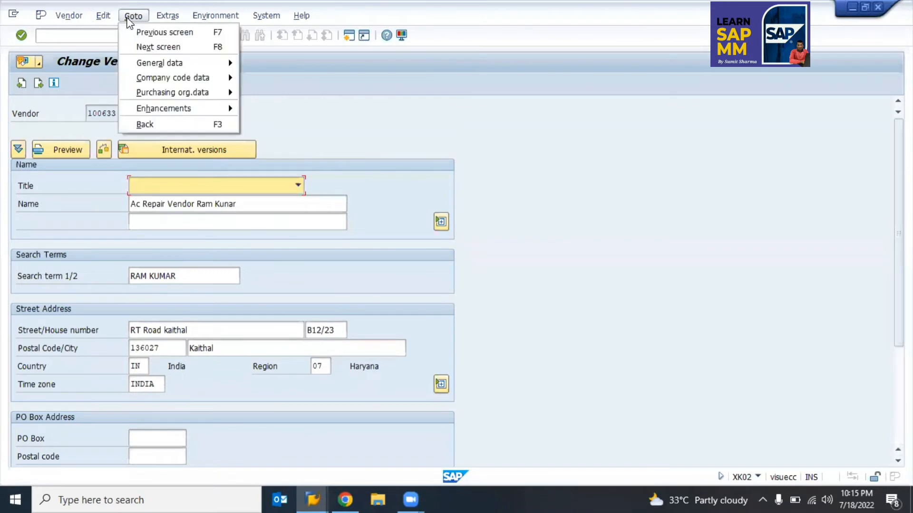
left_click(356, 95)
left_click(169, 17)
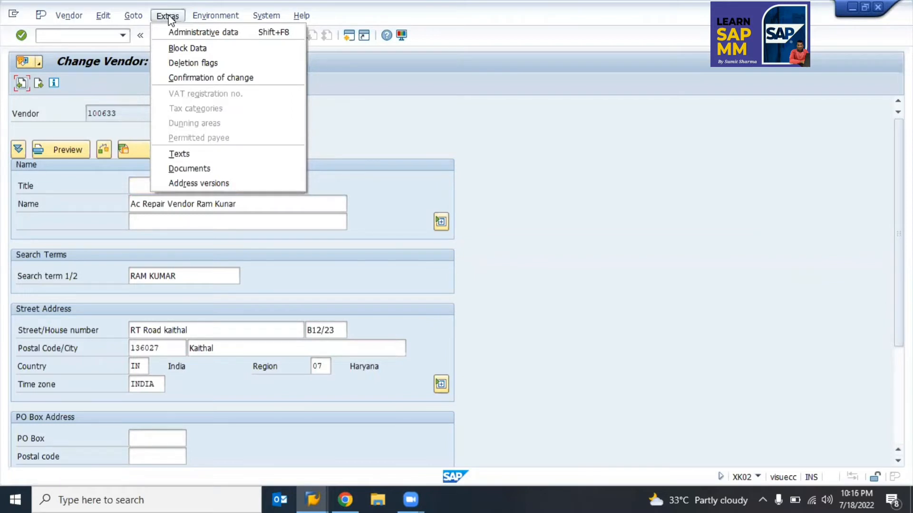
Step: Open the vendor's deletion flags and try the all-areas and purchasing-org flags, leaving none set
left_click(198, 63)
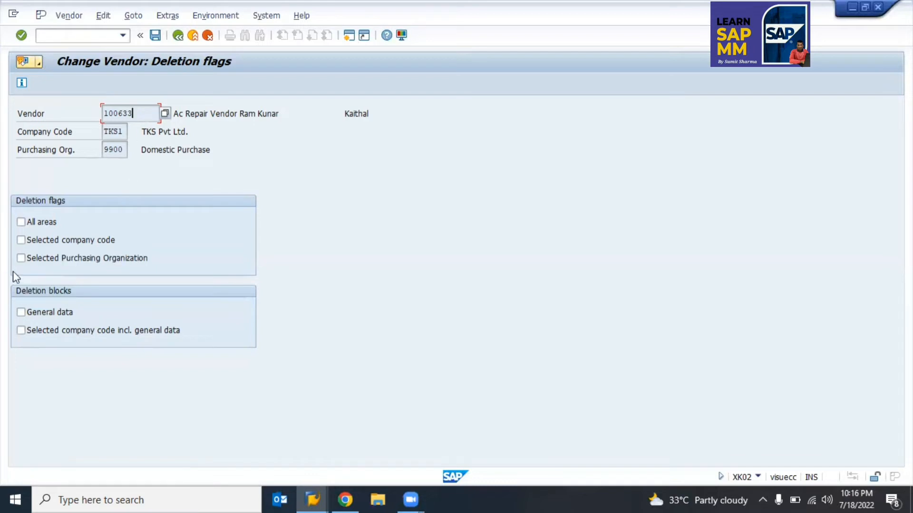
left_click(34, 221)
left_click(20, 258)
left_click(42, 260)
Step: Browse the Extras, Goto, Environment and Edit menus, then leave the deletion flags screen
left_click(167, 15)
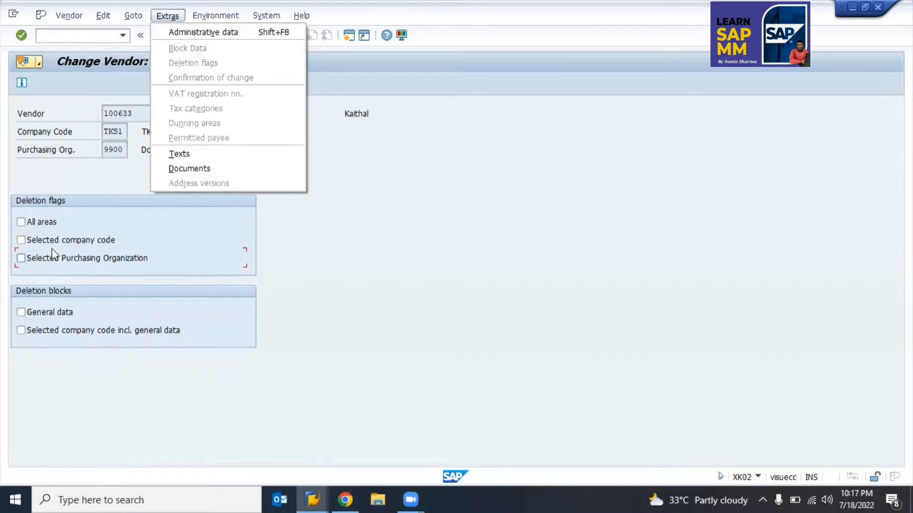
left_click(76, 192)
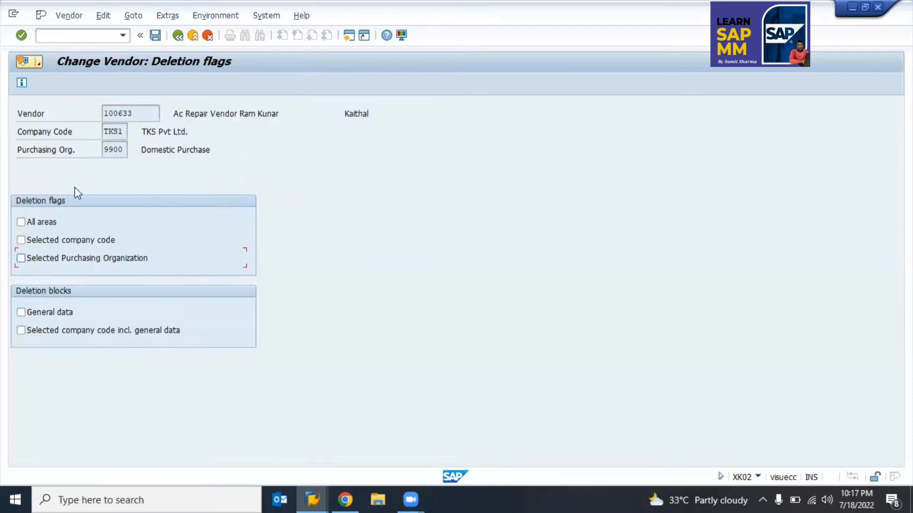
left_click(130, 16)
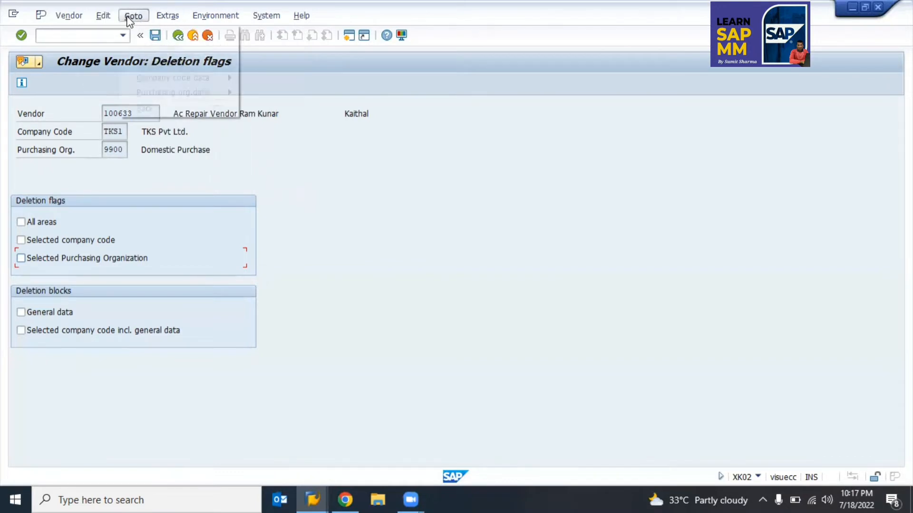
mouse_move(156, 65)
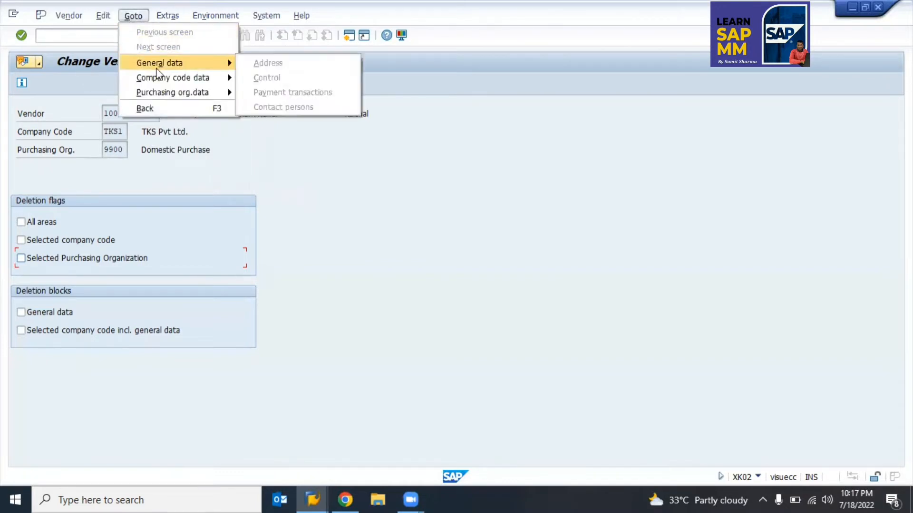
left_click(202, 16)
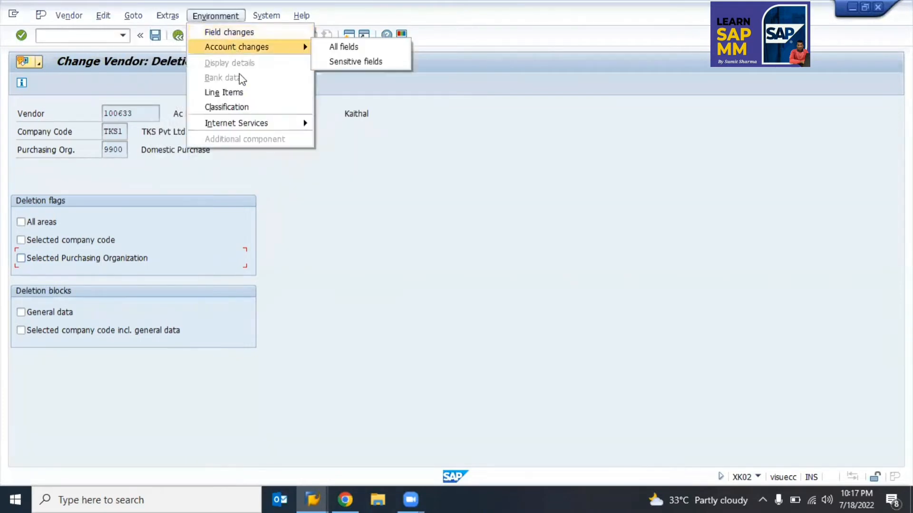
key("Escape")
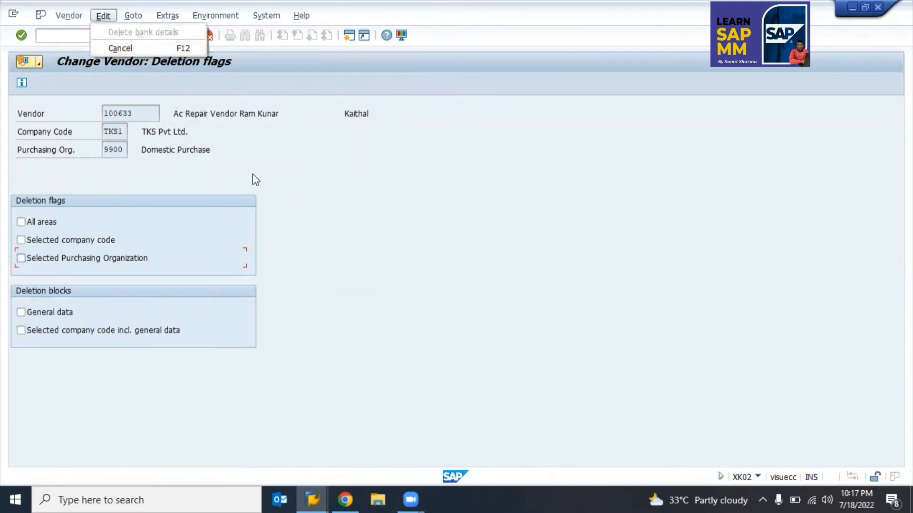
left_click(253, 174)
key("F3")
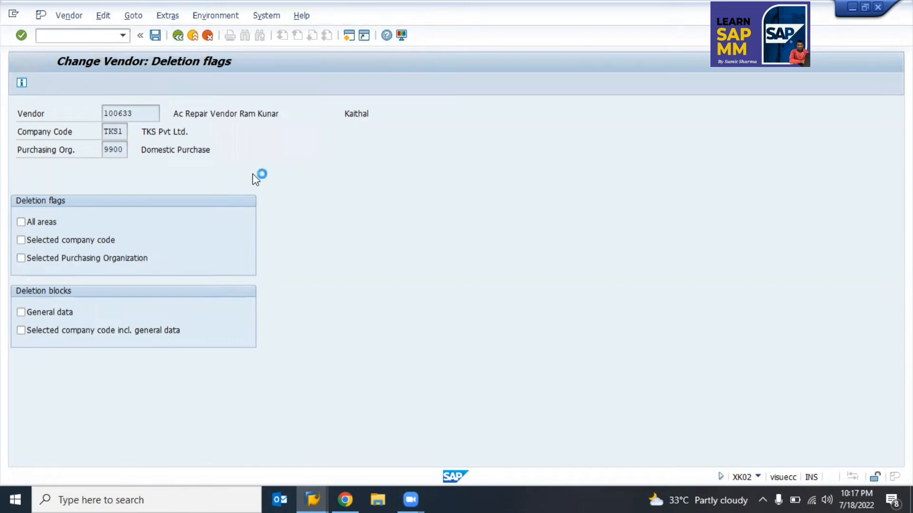
Step: Start XK03, display vendor 100633, then return to the Display Vendor initial screen
key("F3")
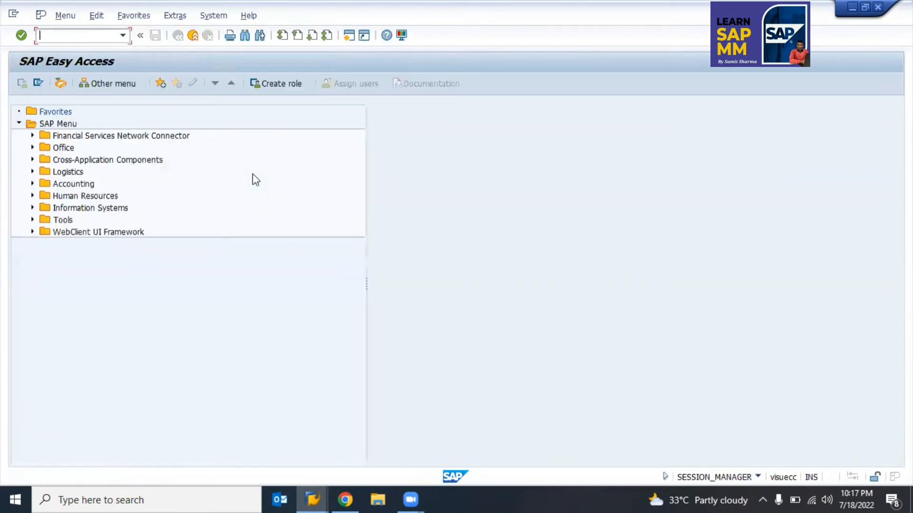
type("xk03")
key("Return")
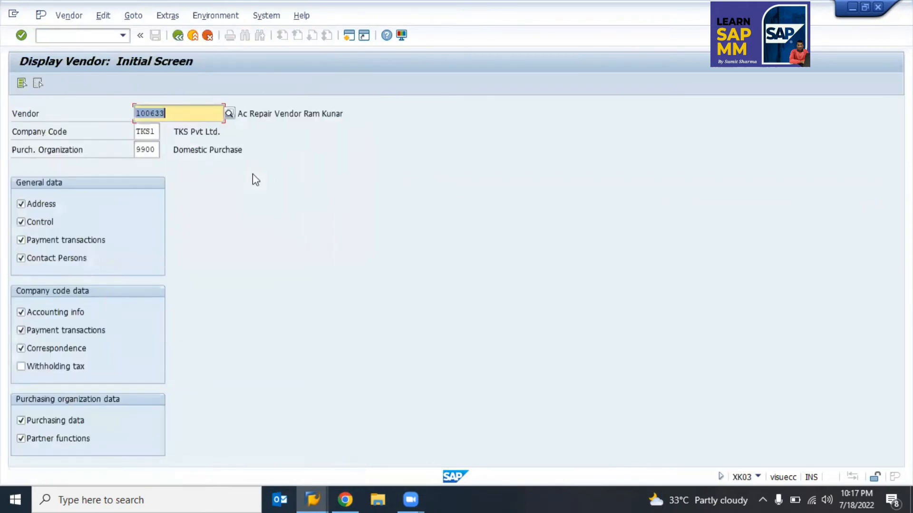
key("Return")
key("F3")
Step: Untick every data view except Address, including Accounting info, Purchasing, Partner functions and Contact Persons
key("Right")
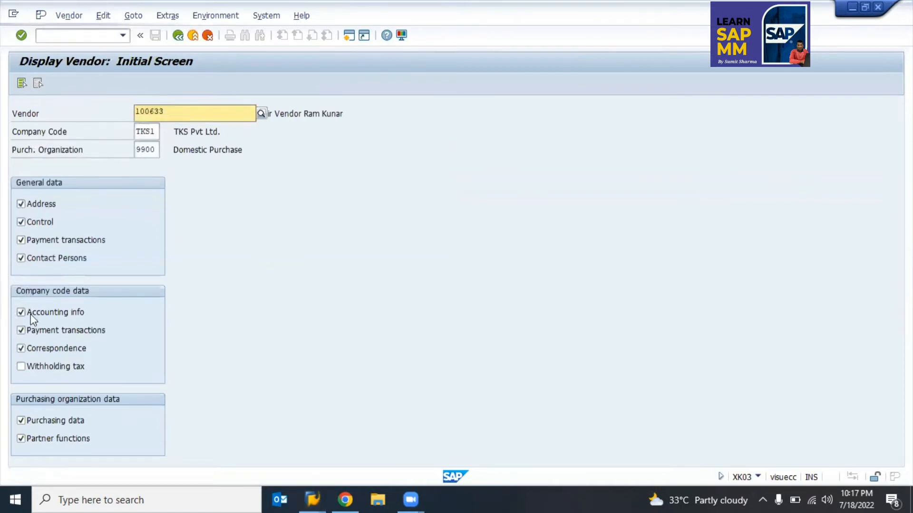
left_click(30, 314)
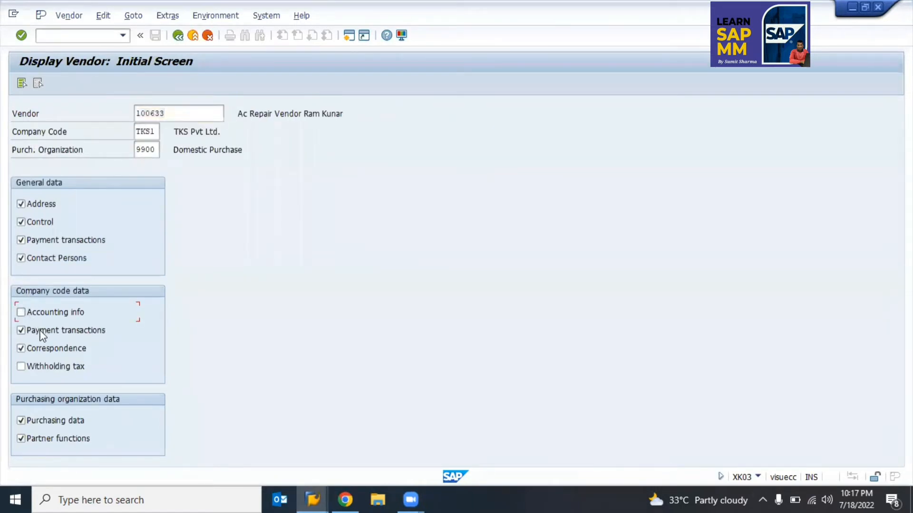
key("Tab")
key("space")
key("Tab")
key("space")
key("Tab")
key("space")
key("Tab")
key("space")
left_click(22, 222)
key("Tab")
key("space")
key("Tab")
key("space")
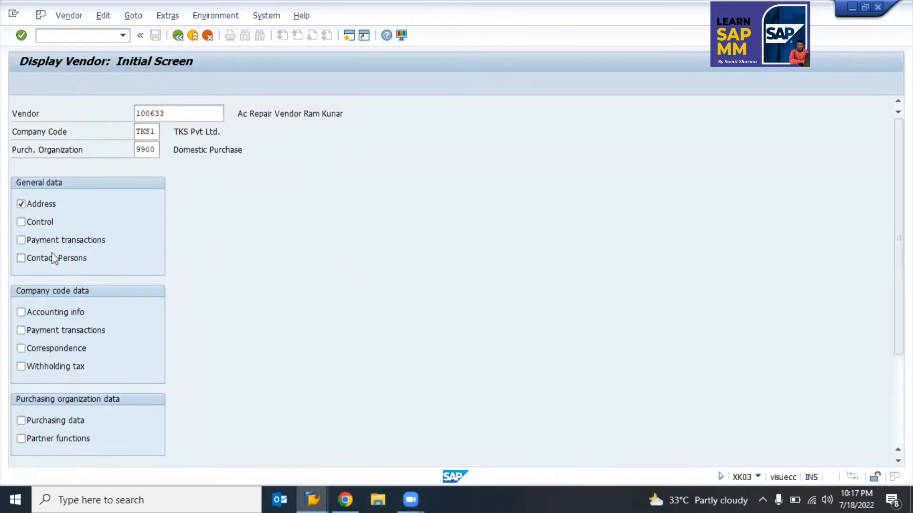
Step: View the vendor's address data, confirm leaving at the last screen, and exit
key("Return")
key("Return")
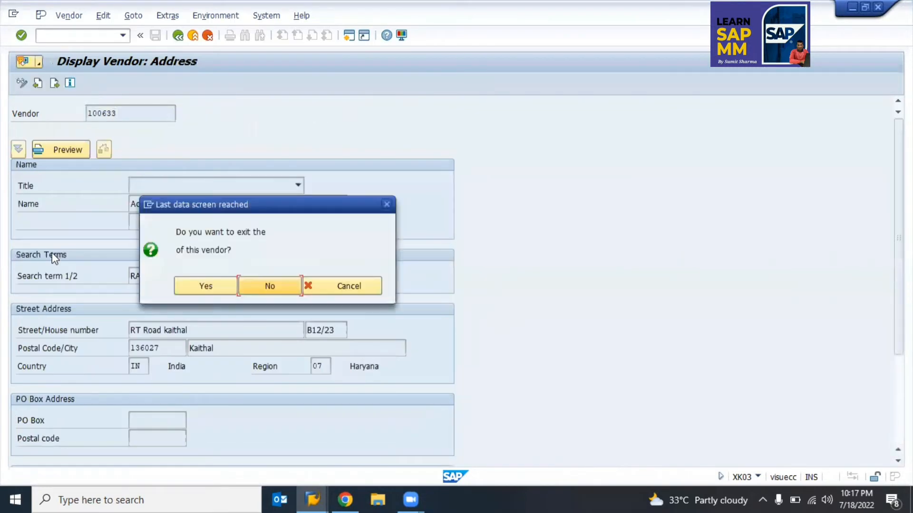
key("Return")
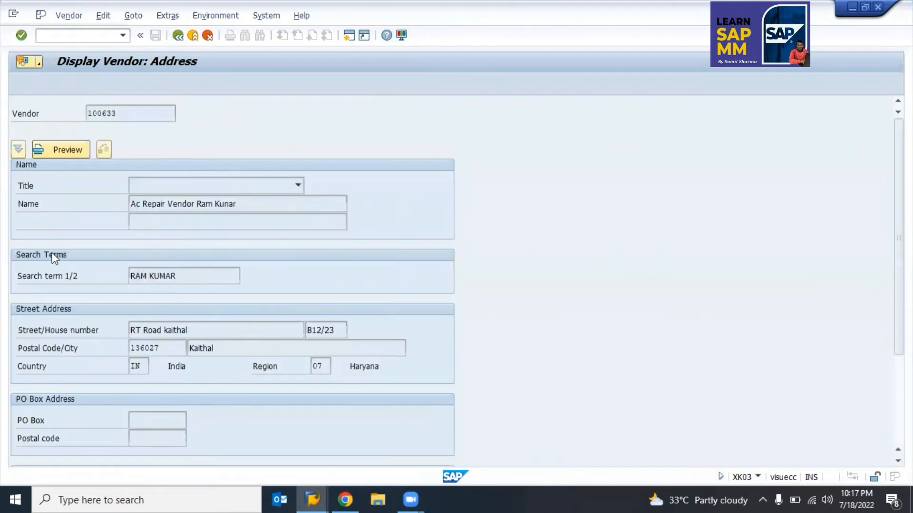
key("Return")
left_click(207, 283)
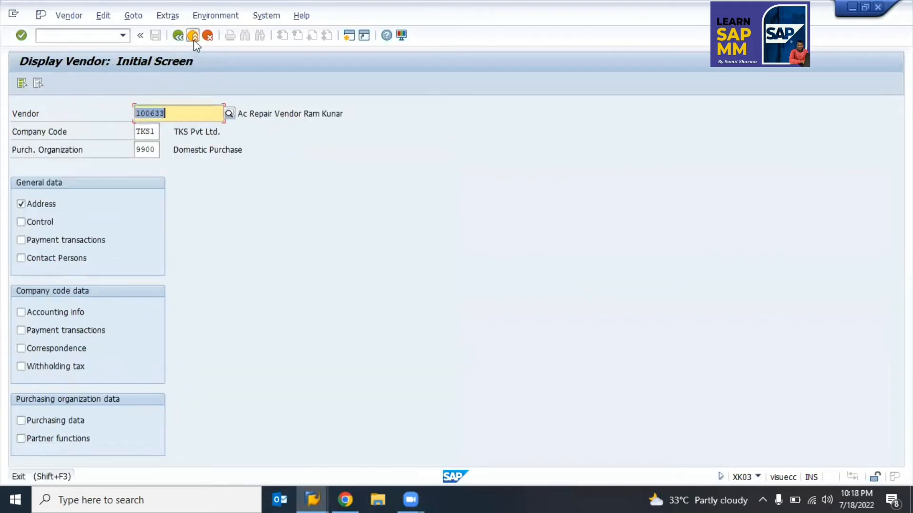
left_click(193, 41)
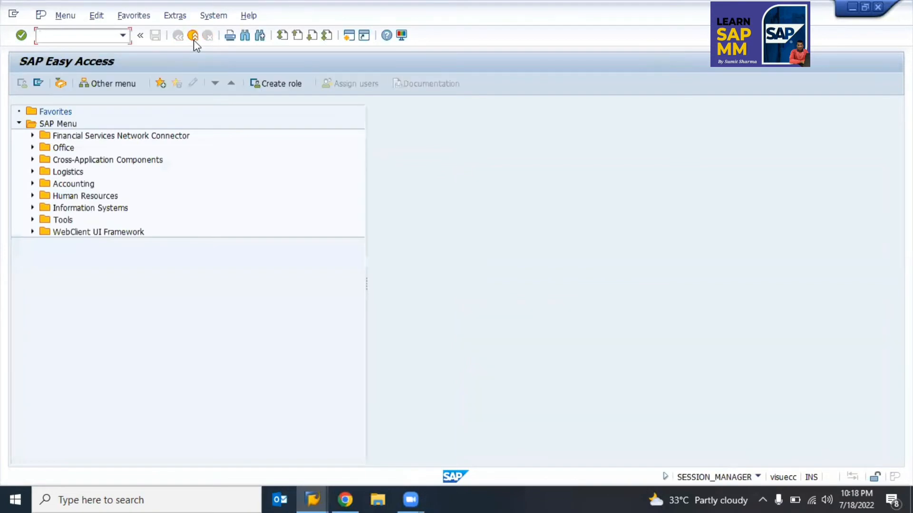
Step: Briefly open XK02, then start vendor mass maintenance with XK99
type("xk02")
key("Return")
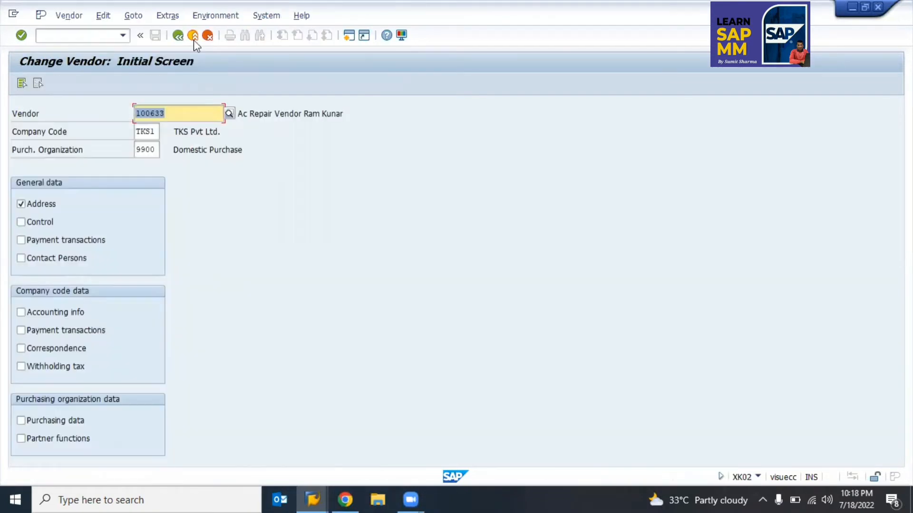
left_click(193, 40)
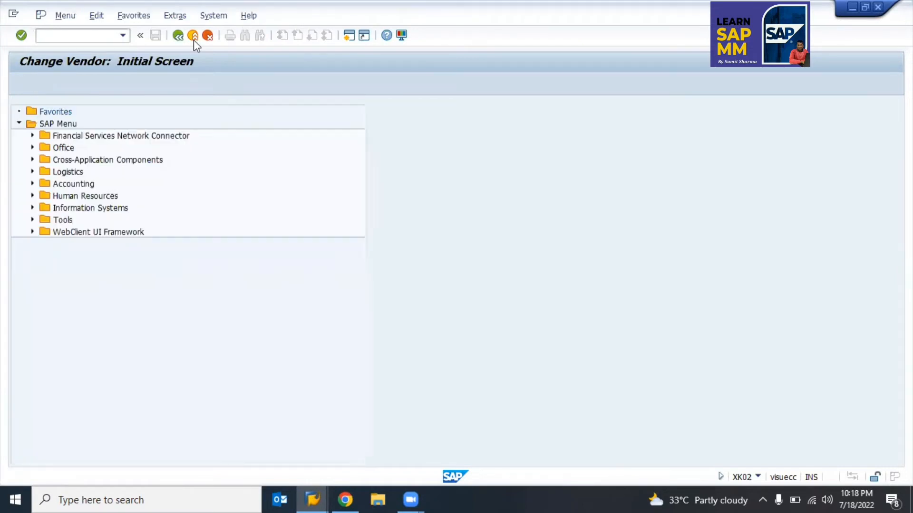
type("x")
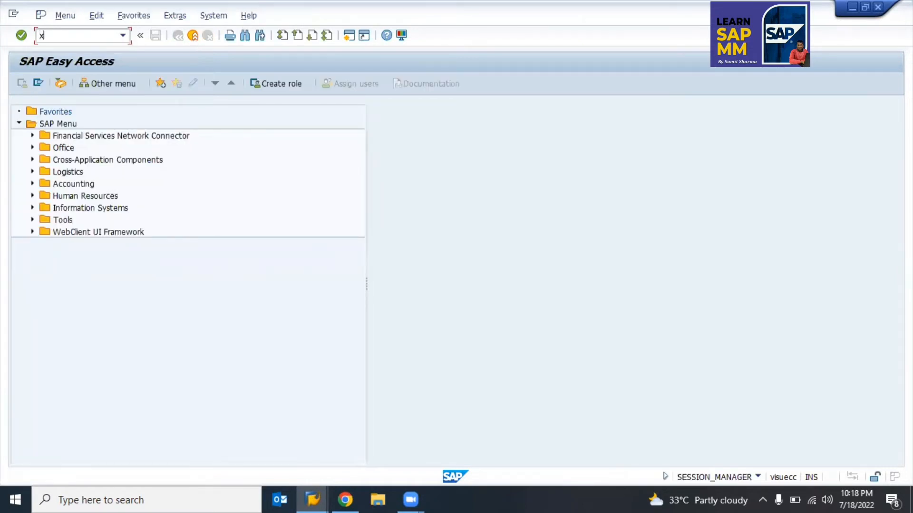
type("k99")
key("Return")
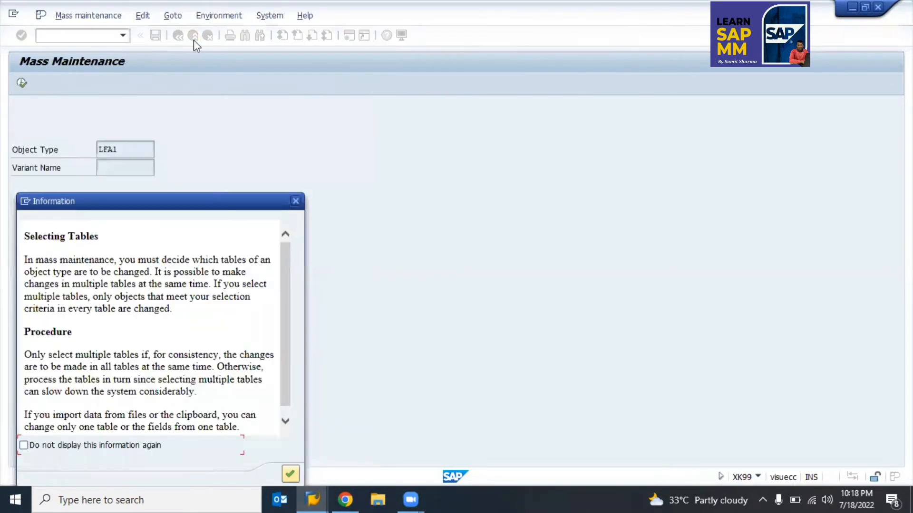
key("Return")
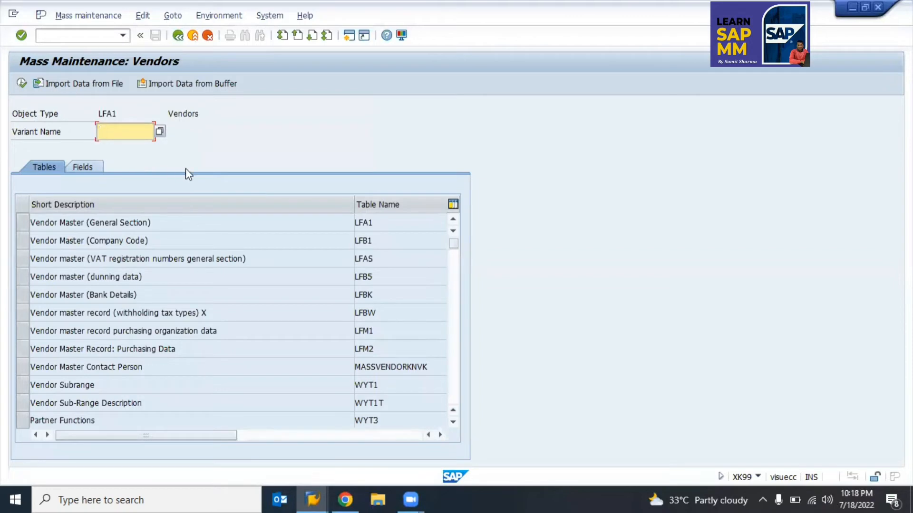
Step: Run mass maintenance on the Vendor Master (General Section) table for all 2,721 vendors
left_click(19, 223)
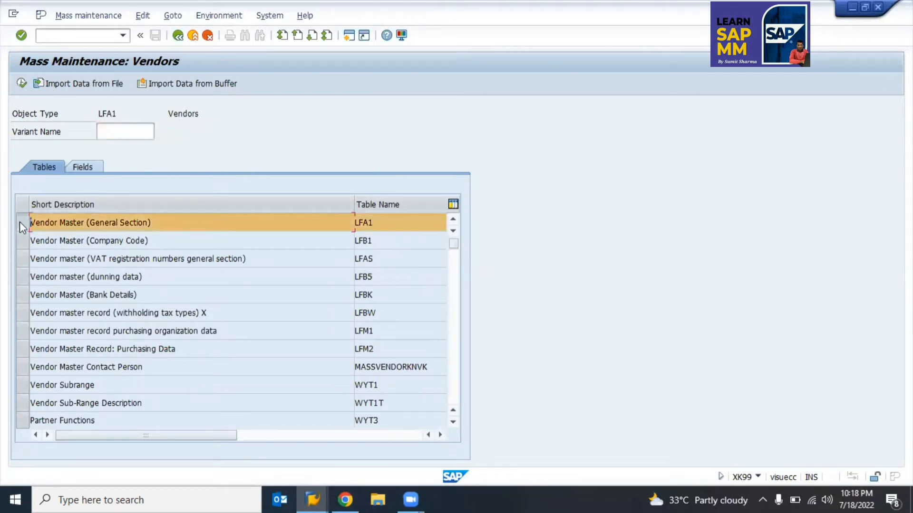
left_click(22, 83)
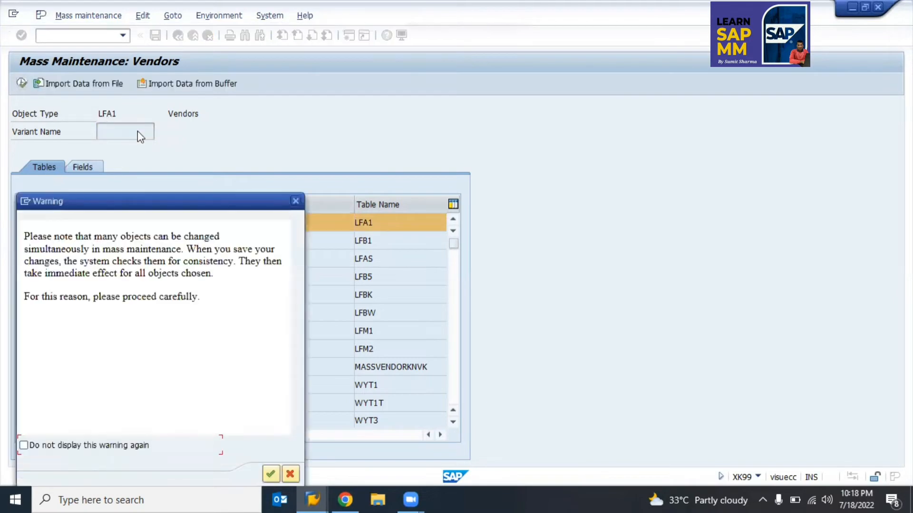
key("Return")
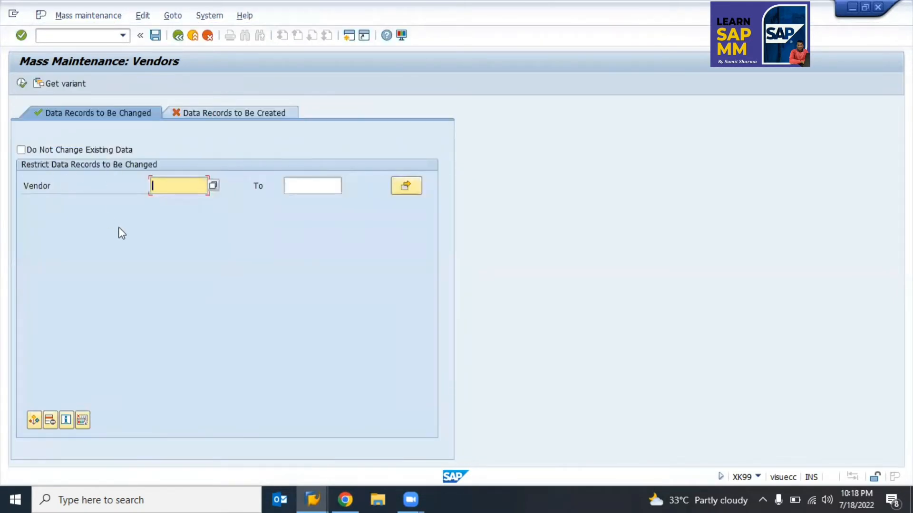
key("Return")
key("F8")
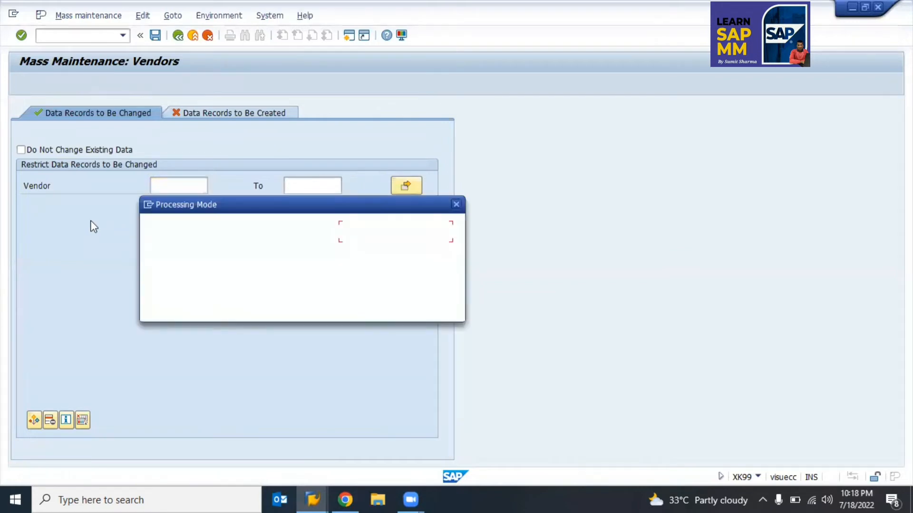
key("Return")
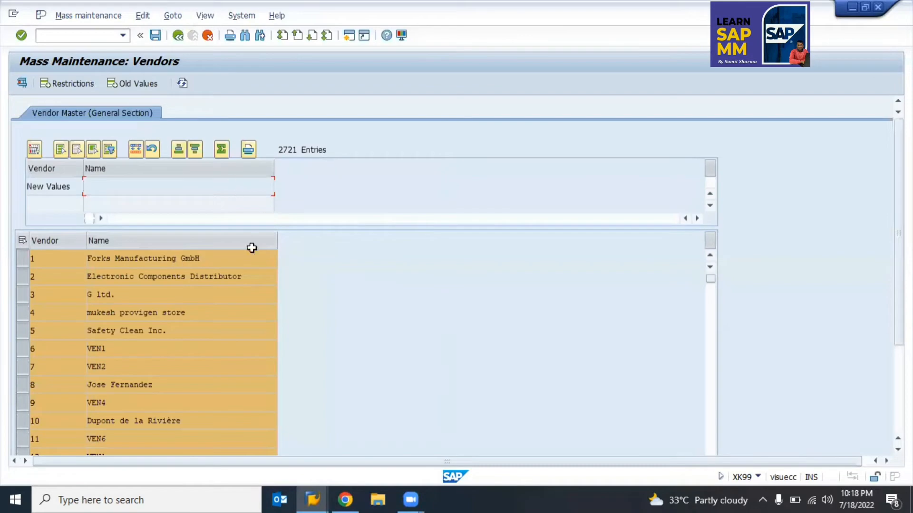
Step: Add the Region field and apply new value 07 to every vendor
left_click(35, 149)
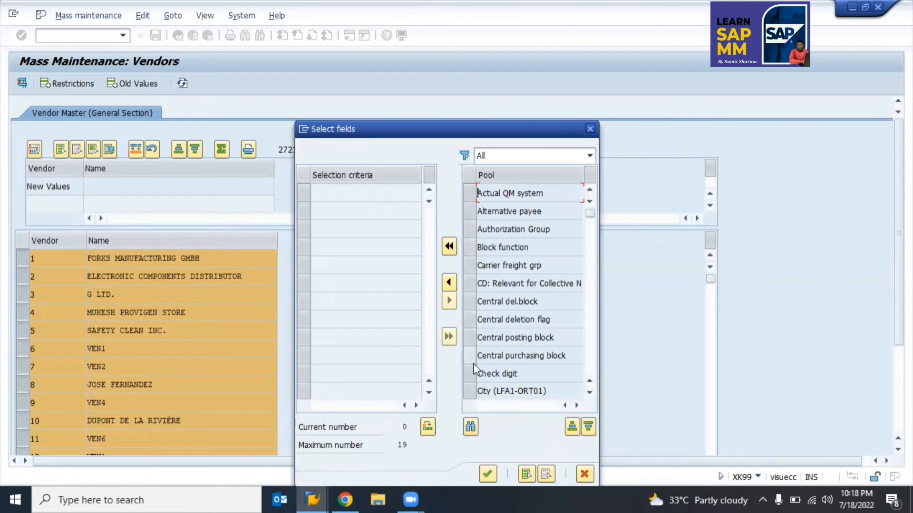
scroll(474, 376, "down", 3)
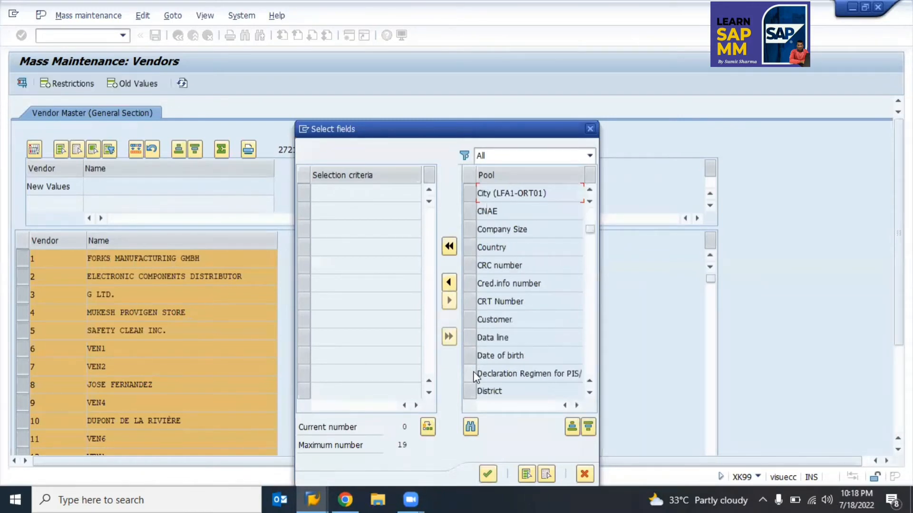
scroll(474, 376, "down", 3)
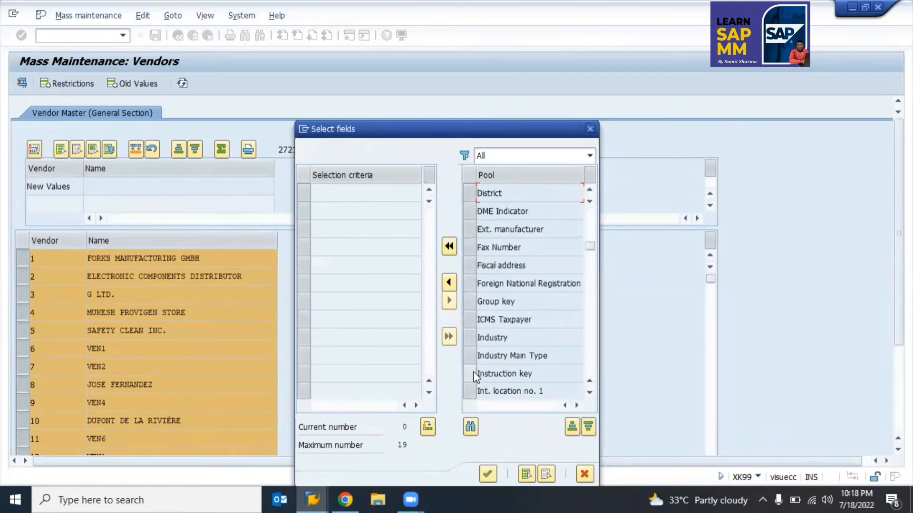
scroll(473, 376, "down", 3)
scroll(476, 377, "down", 3)
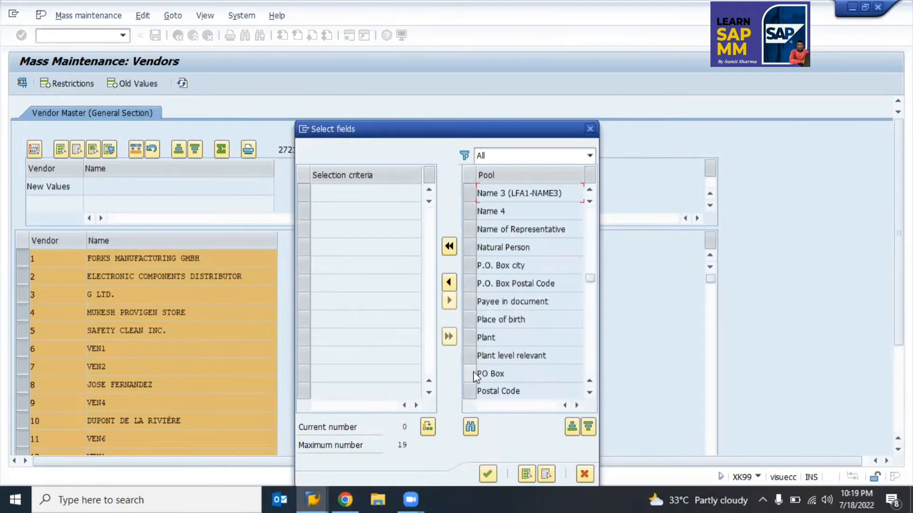
scroll(474, 376, "down", 3)
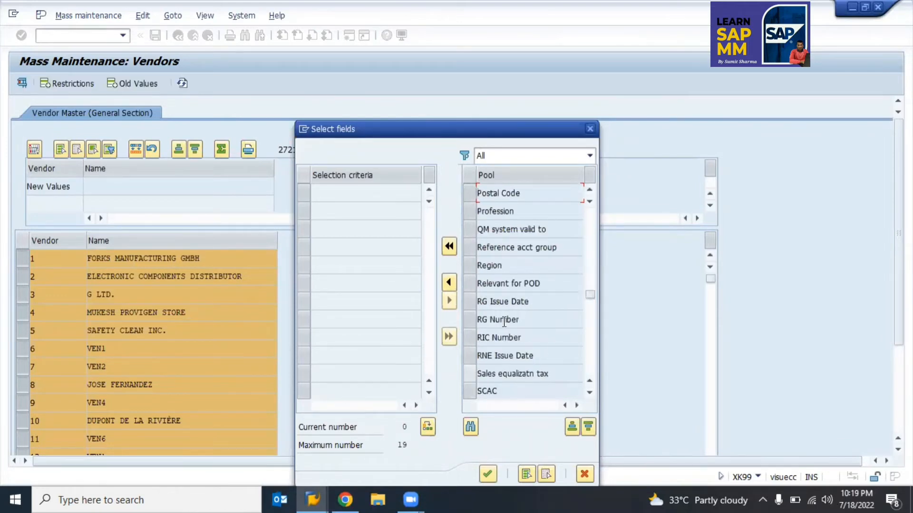
left_click(471, 265)
left_click(448, 285)
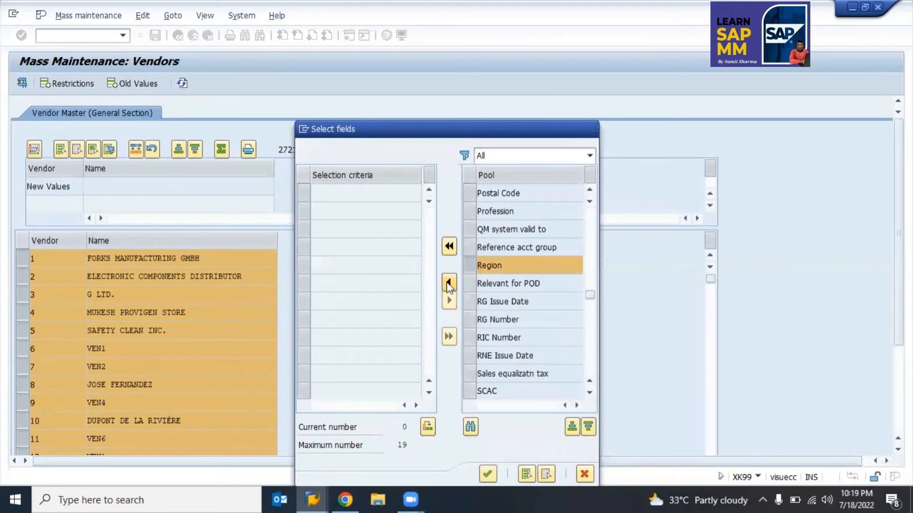
left_click(488, 474)
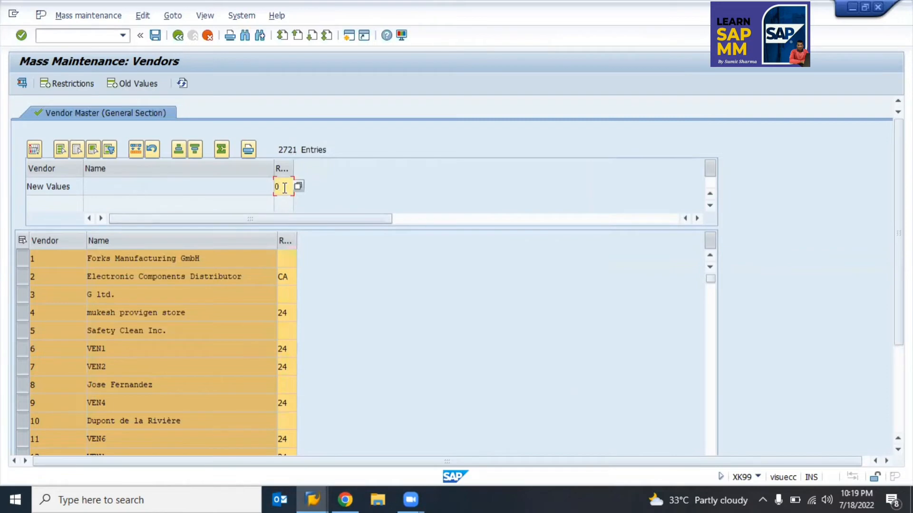
left_click(281, 170)
left_click(135, 149)
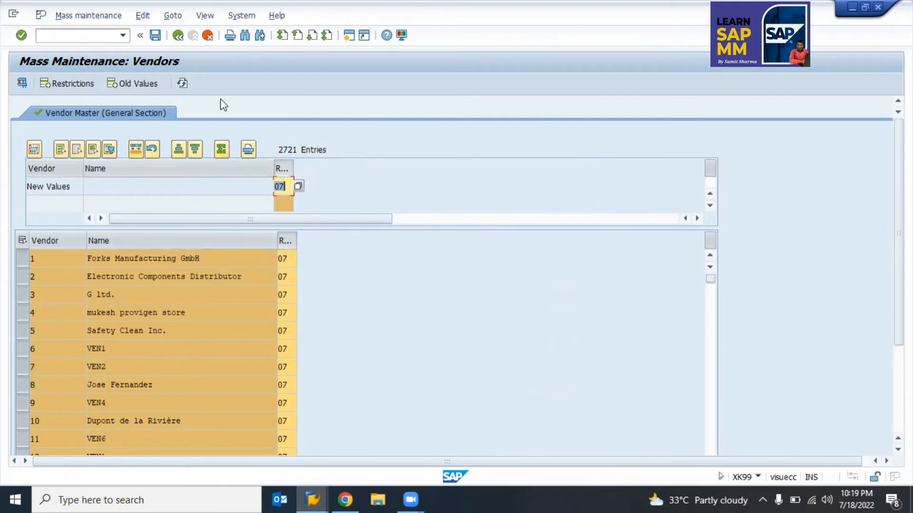
Step: Back out to table selection, toggle the Company Code and LFM1 tables, then leave
left_click(178, 42)
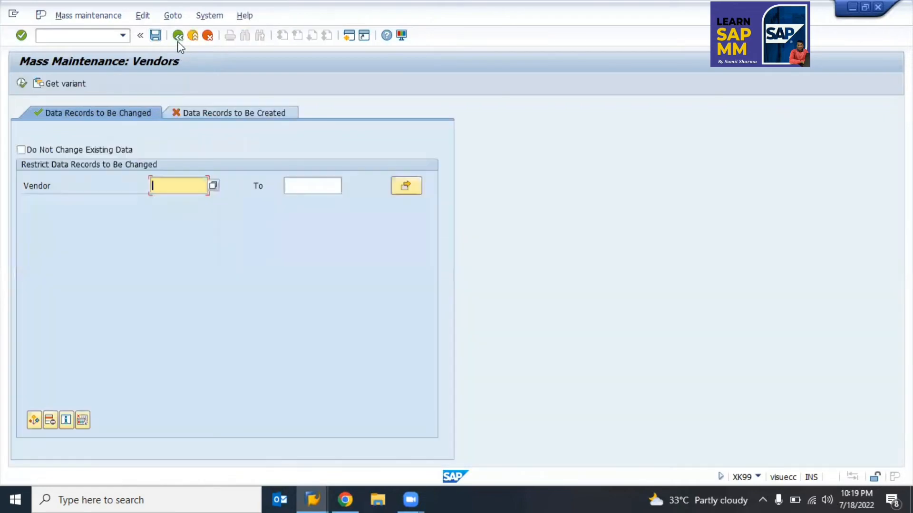
left_click(178, 41)
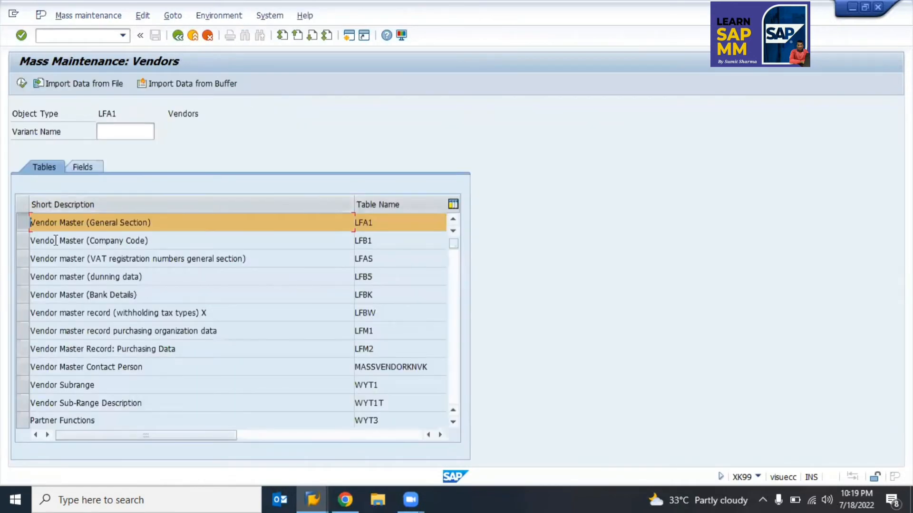
left_click(25, 244)
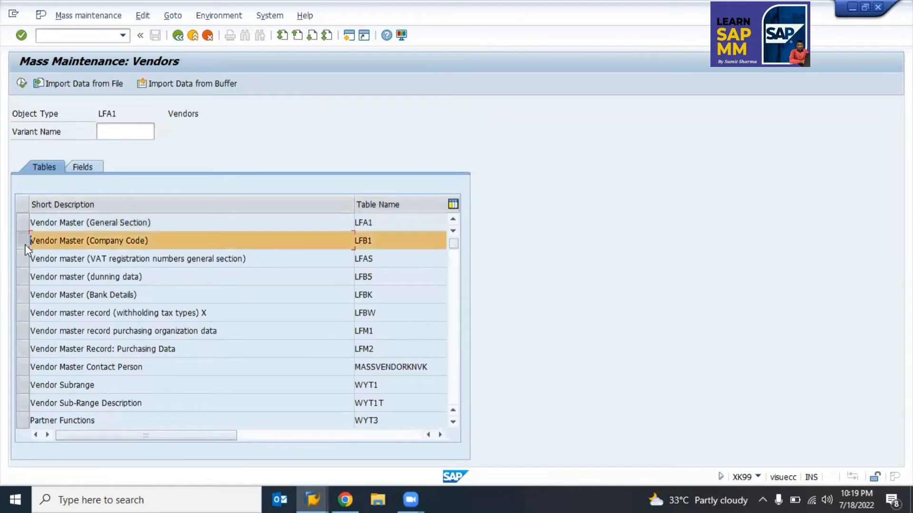
left_click(25, 245)
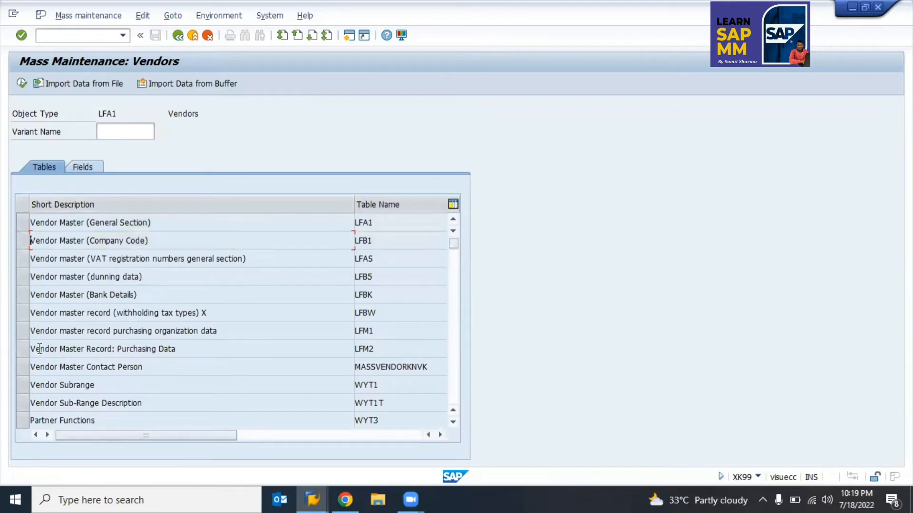
left_click(354, 333)
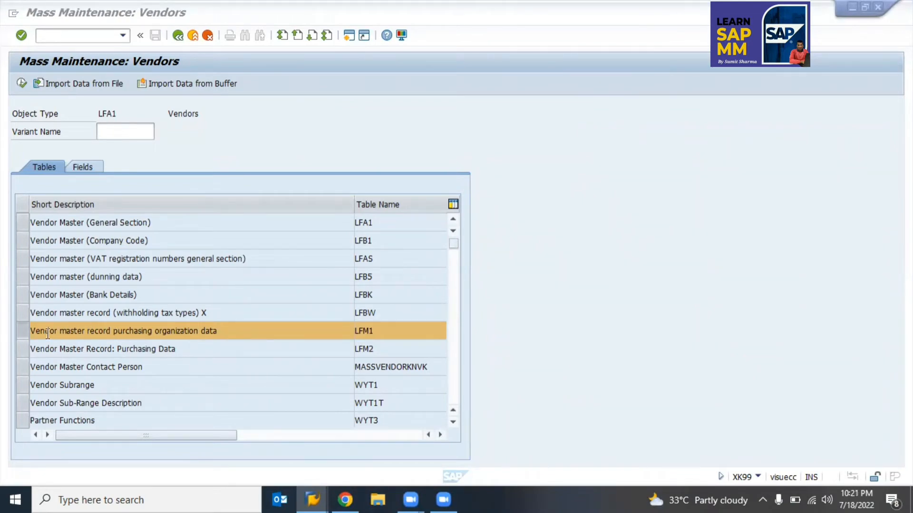
left_click(29, 335)
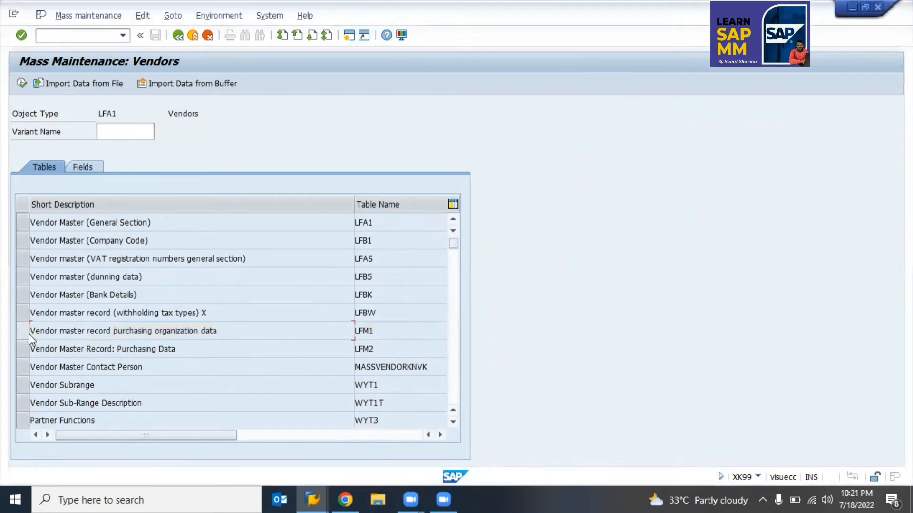
left_click(178, 36)
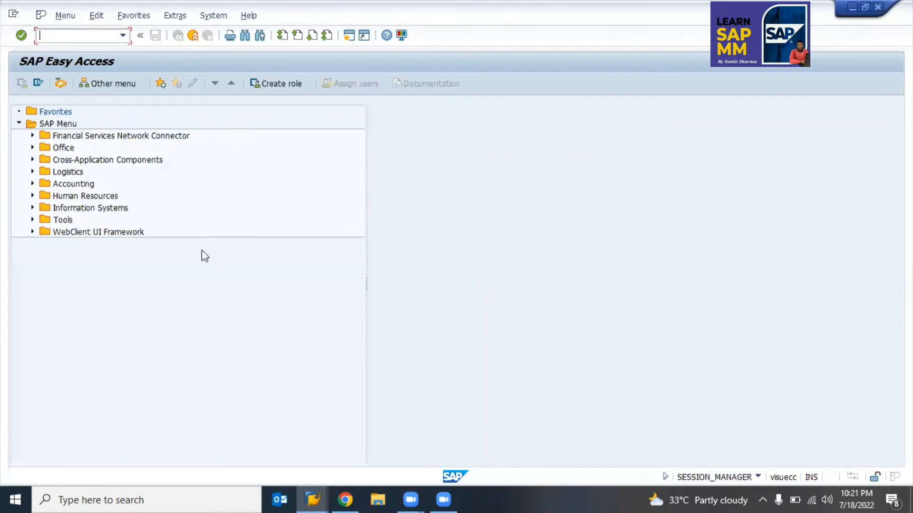
Step: In XK01, paste vendor 100633 from the tracking sheet as the reference vendor
type("xk01")
key("Return")
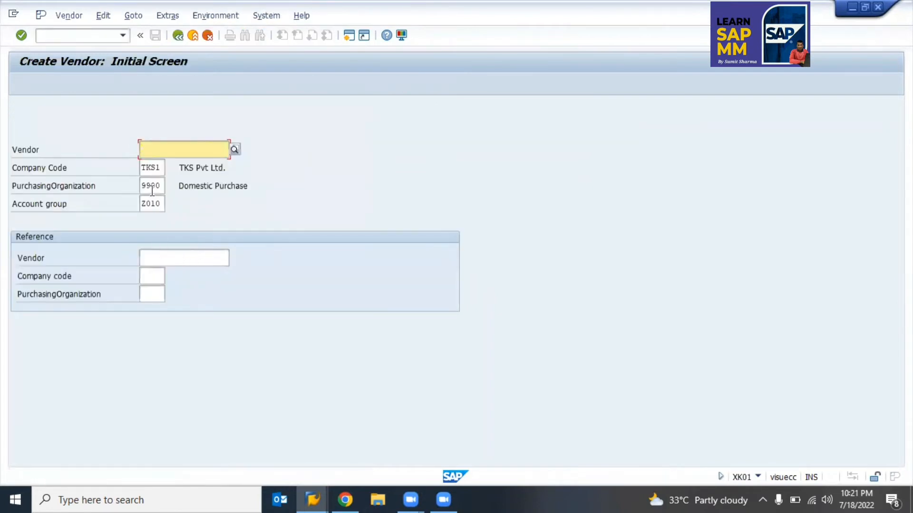
left_click(162, 263)
key("alt+Tab")
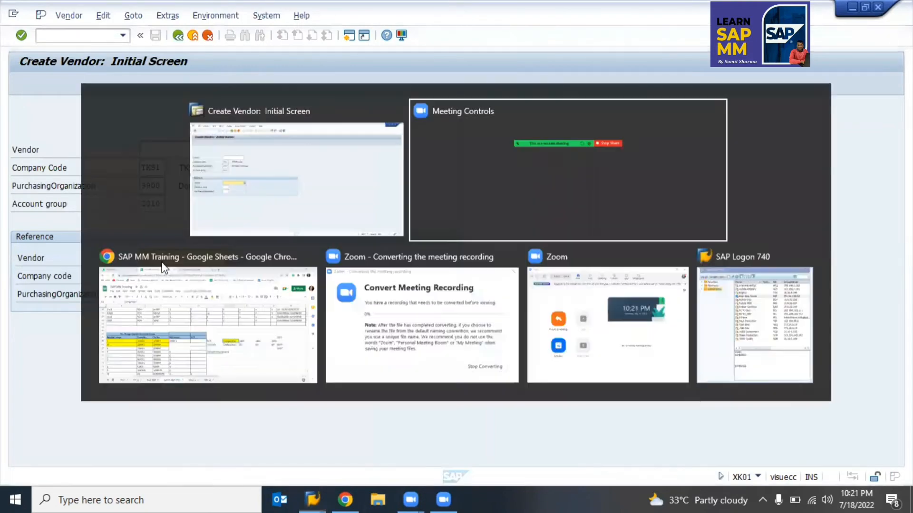
key("Left")
key("Left")
key("Left")
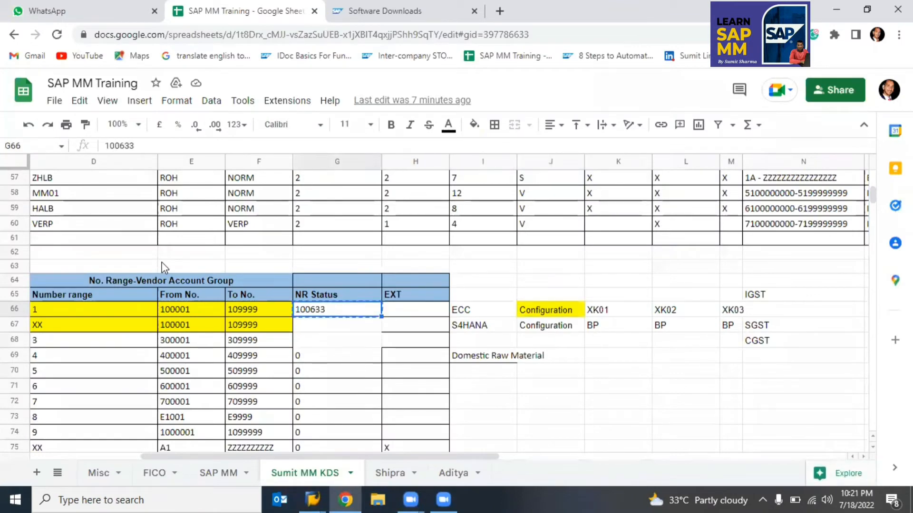
key("alt+Tab")
type("100633")
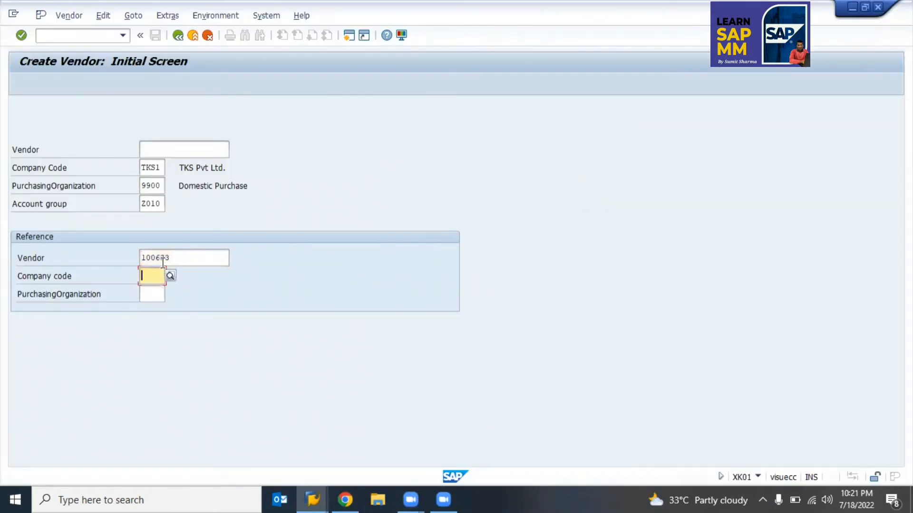
Step: Enter reference 0440 and purchasing organization 9900, set account group Z020, and proceed to Address
type("0440")
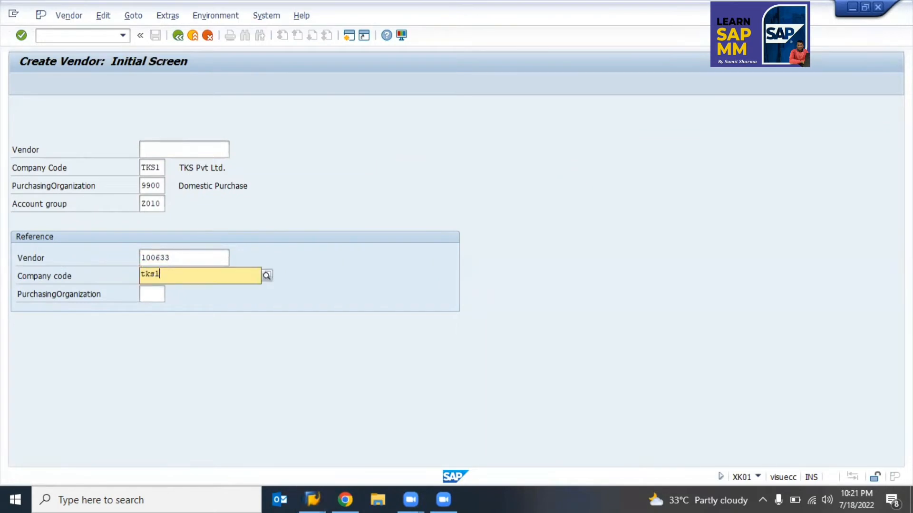
key("Tab")
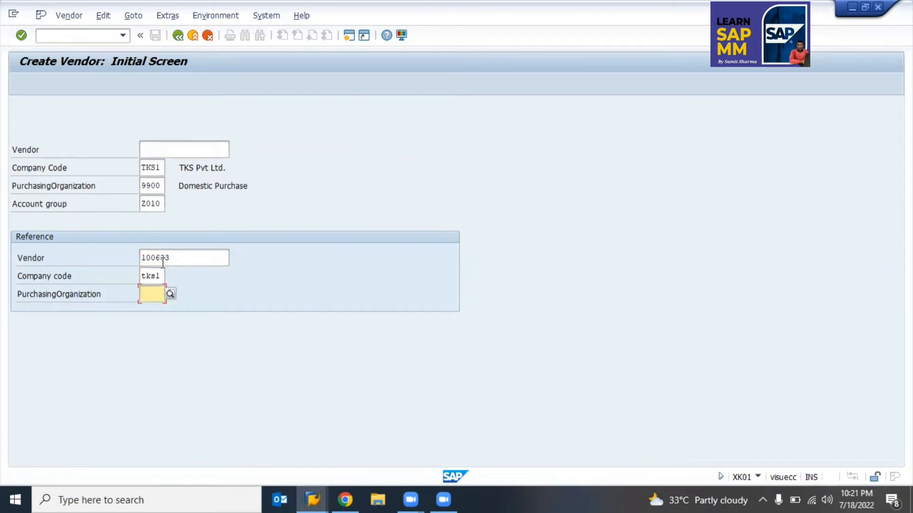
type("9900")
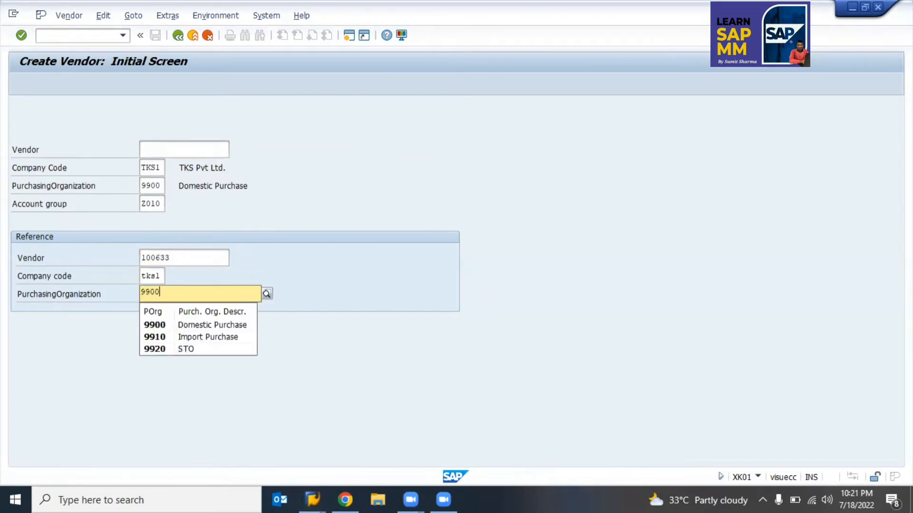
left_click(145, 151)
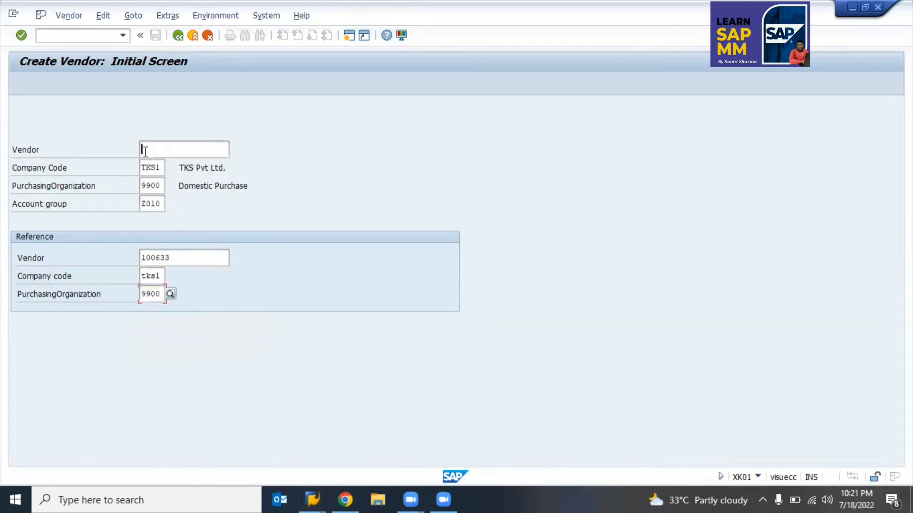
left_click(161, 204)
type("Z020")
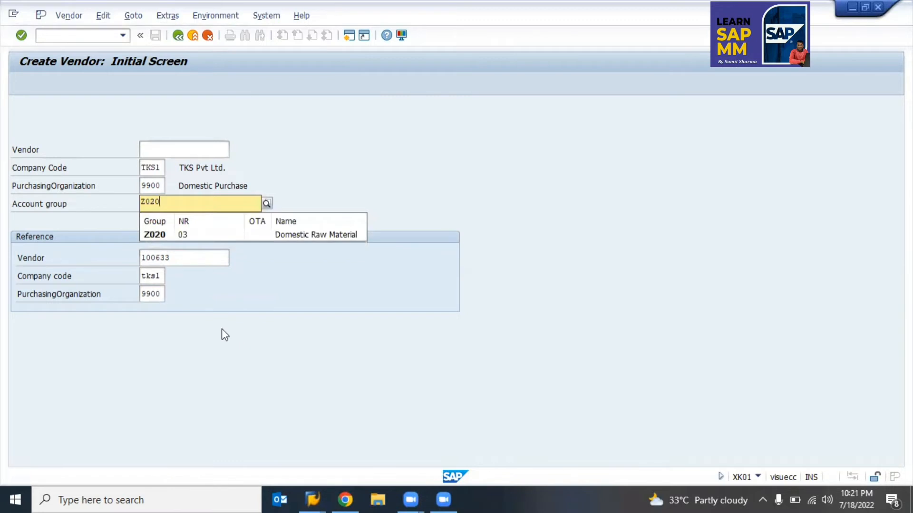
key("Down")
key("Return")
key("Return")
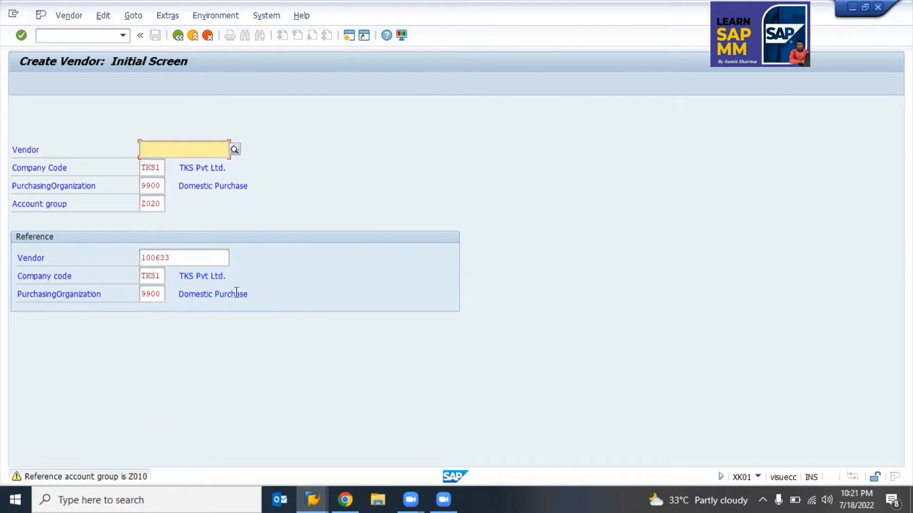
key("Return")
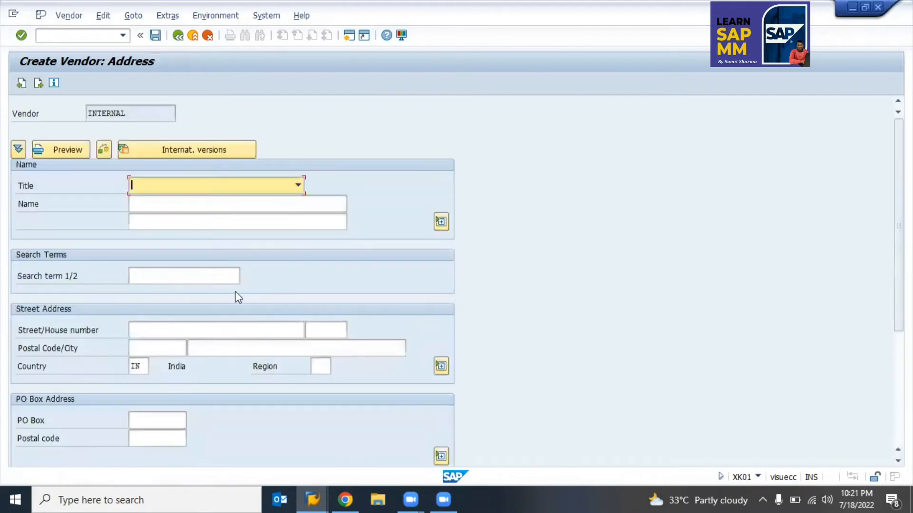
Step: Enter vendor name 'Raw material Vendor' and region 07
key("Tab")
key("Down")
key("Down")
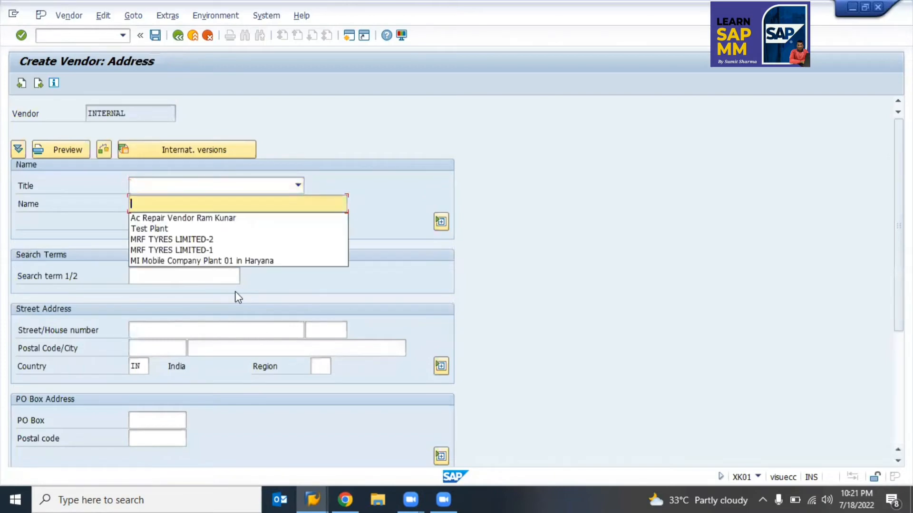
key("Down")
key("Up")
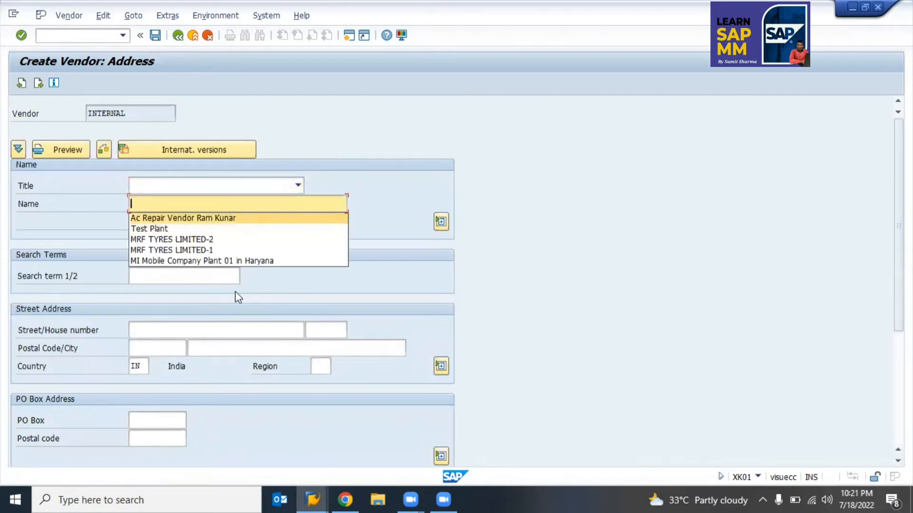
type("Raw ma")
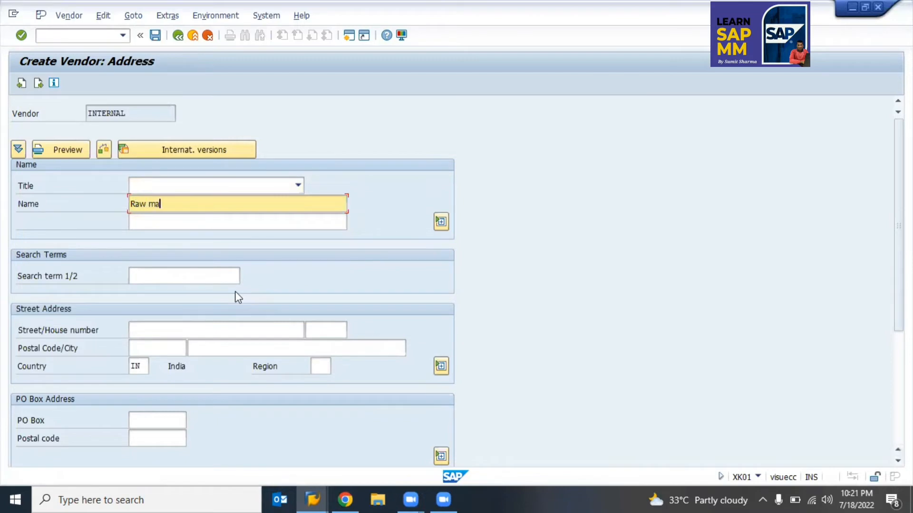
type("terial Vendor")
left_click(313, 366)
type("07")
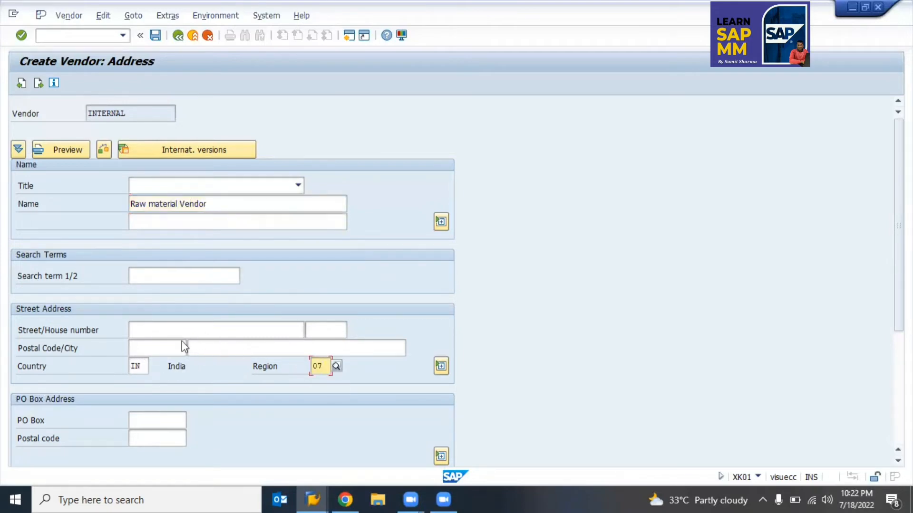
Step: Set street 'APJ Road', fill the house number, and choose city Noida with its postal code
left_click(173, 331)
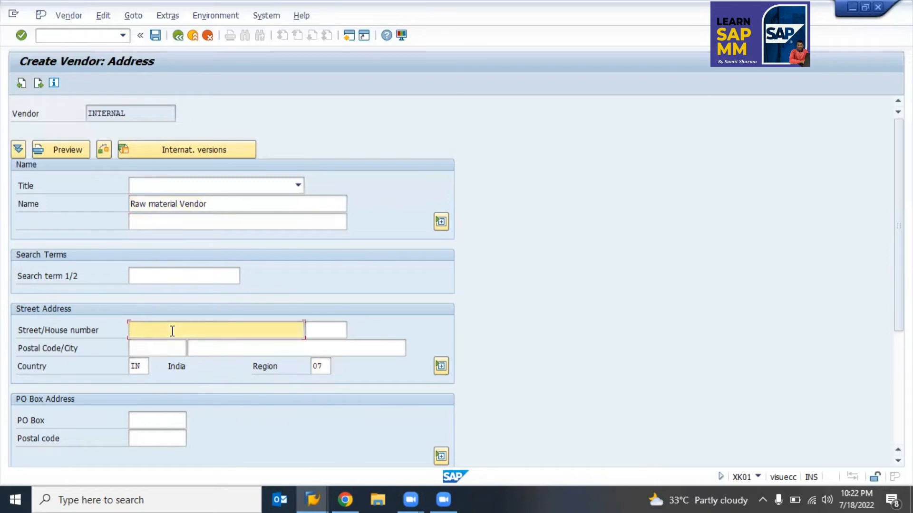
key("Tab")
key("Down")
key("shift+Tab")
type("APJ Road")
left_click(159, 348)
key("Down")
key("Tab")
key("Down")
key("Down")
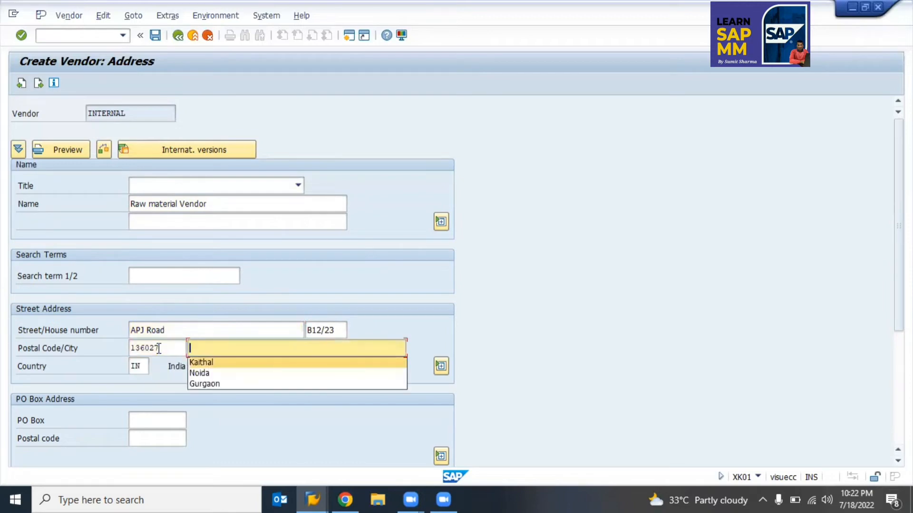
key("Return")
double_click(159, 348)
key("BackSpace")
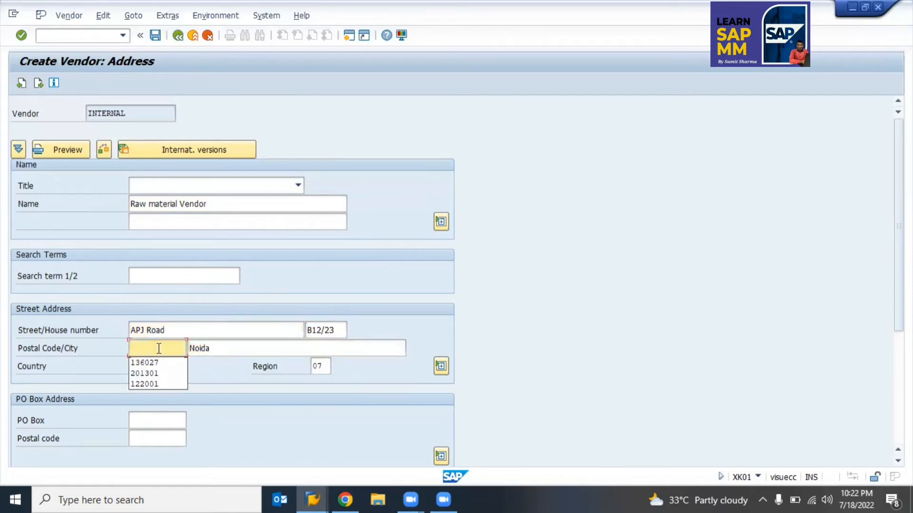
key("Down")
key("Down")
key("Return")
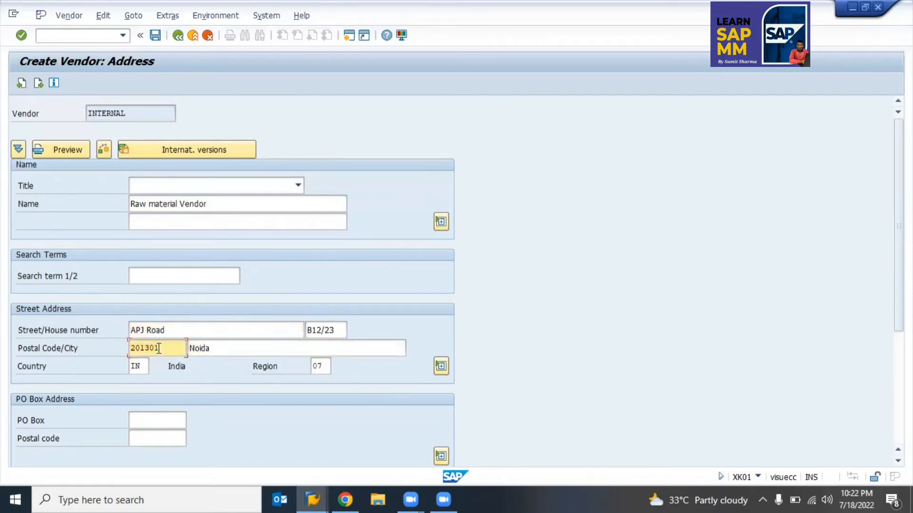
Step: Change the region to 24 and continue through the control data
left_click(328, 366)
key("BackSpace")
key("BackSpace")
type("24")
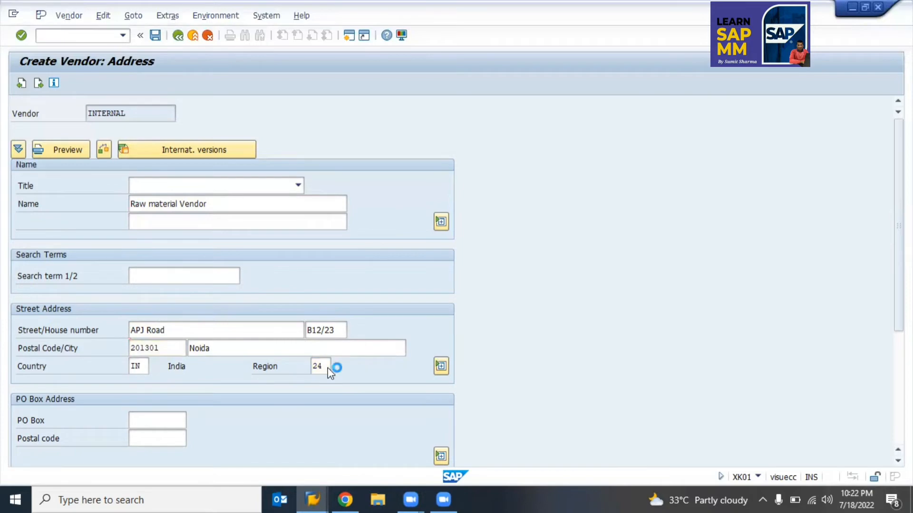
key("Return")
key("Return")
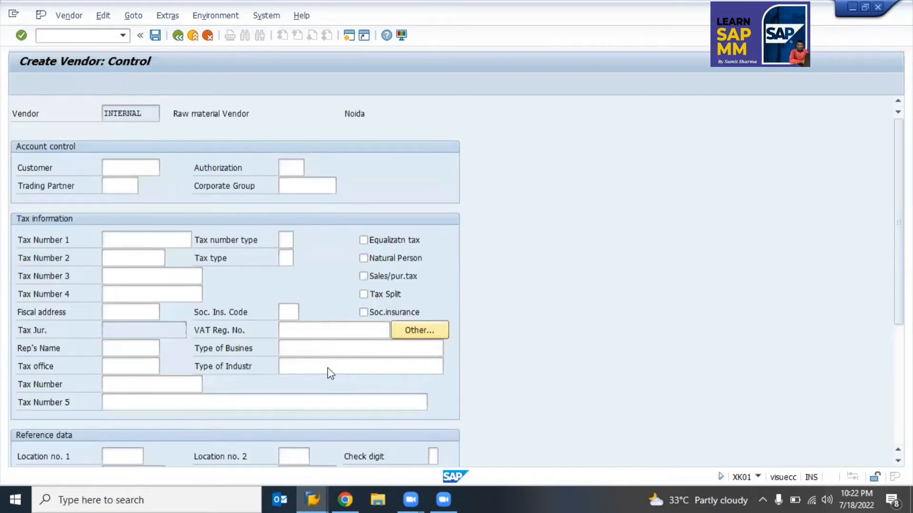
Step: Set reconciliation account 200001, the vendor recon account for material
key("Return")
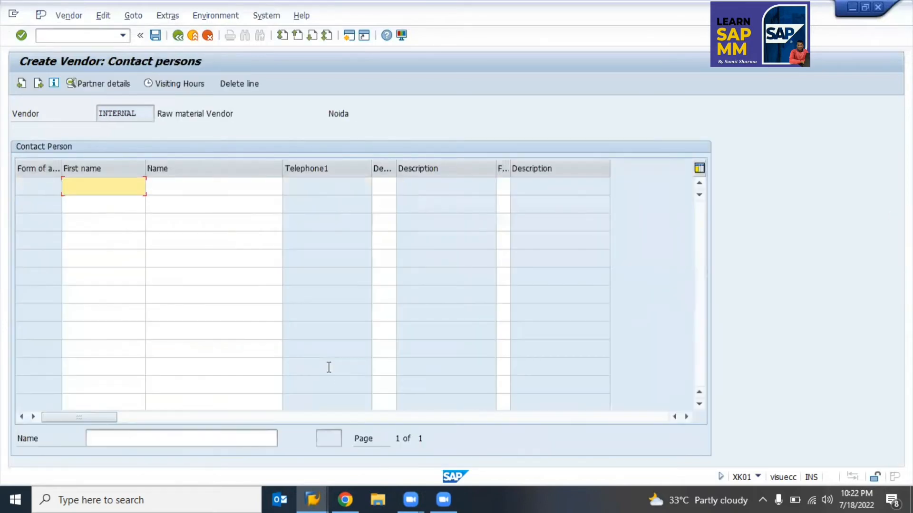
key("Return")
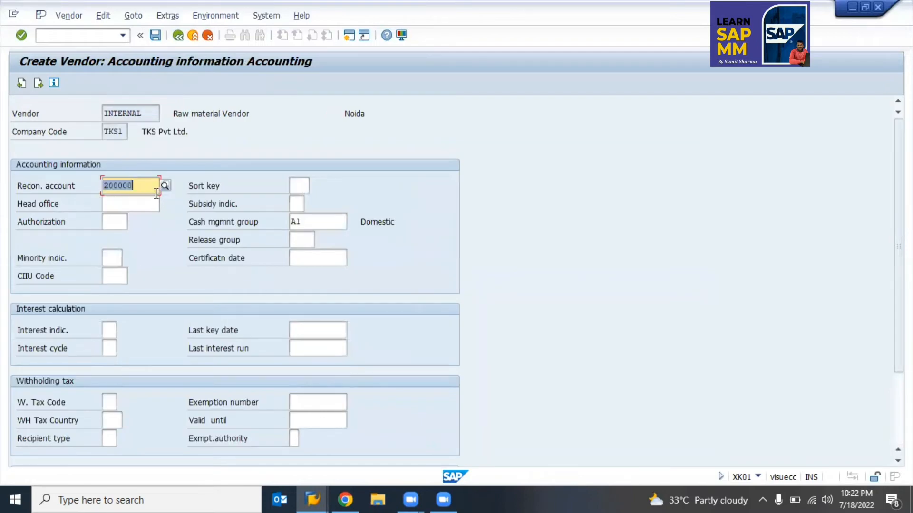
left_click(310, 230)
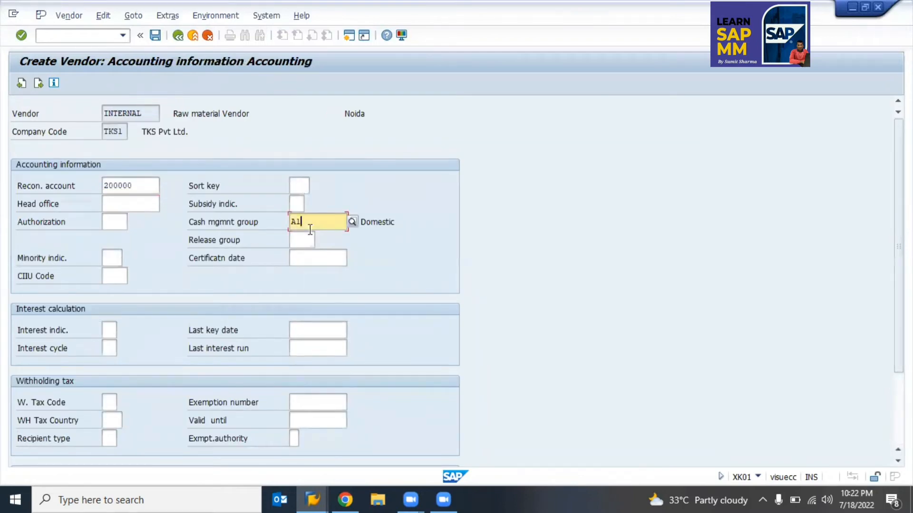
left_click(144, 179)
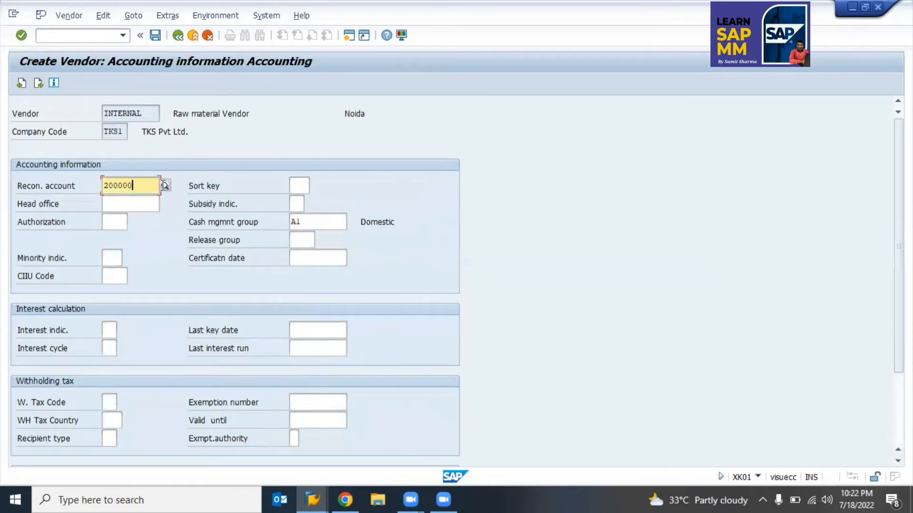
left_click(164, 186)
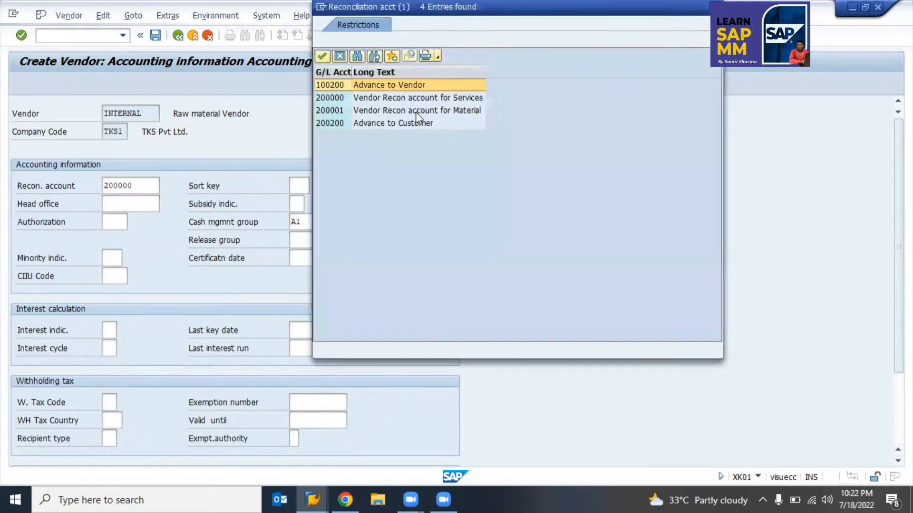
left_click(429, 112)
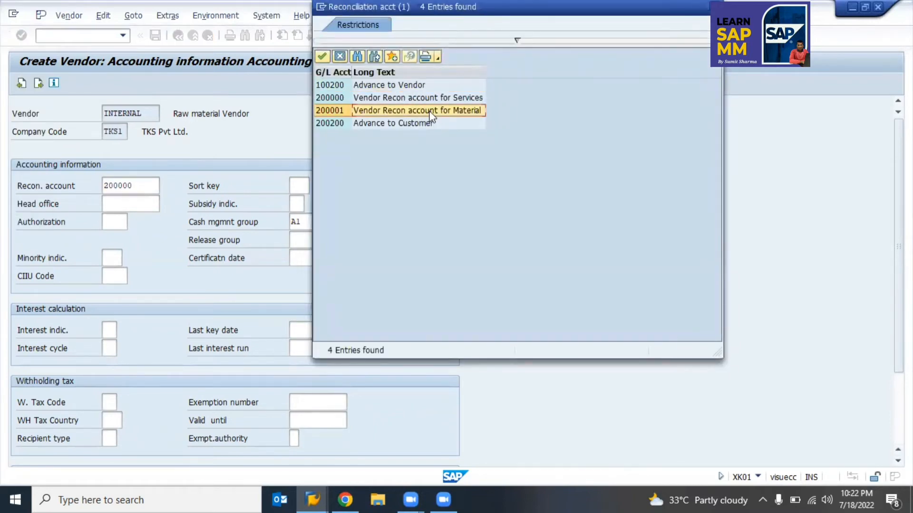
double_click(430, 116)
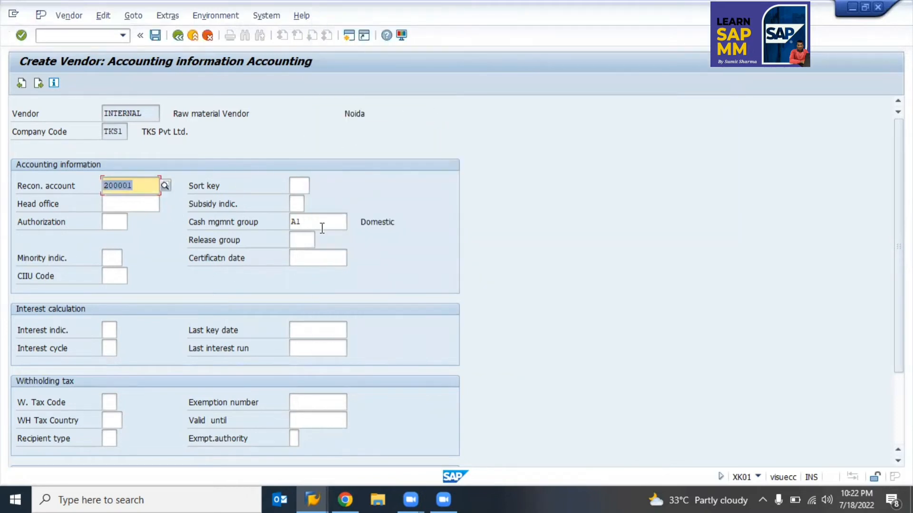
key("Return")
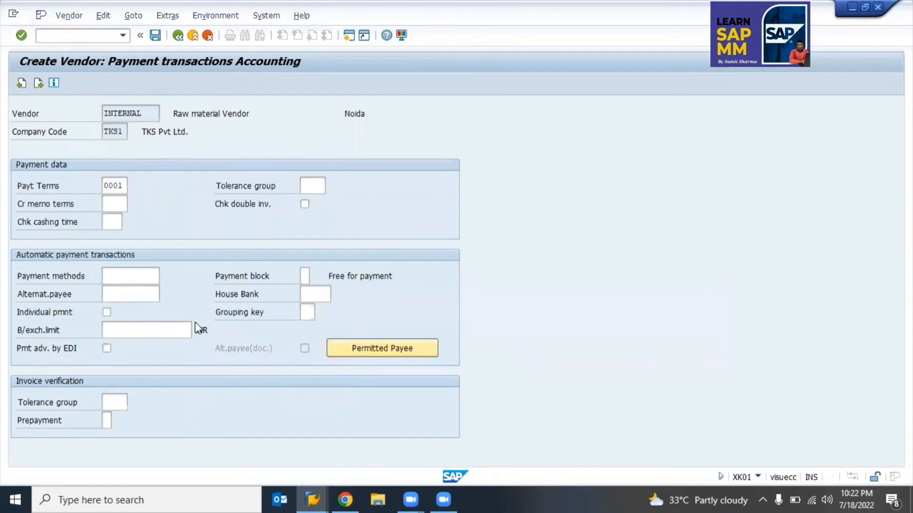
Step: Clear the Incoterms location 'kaithal' in the purchasing data
key("Return")
key("Return")
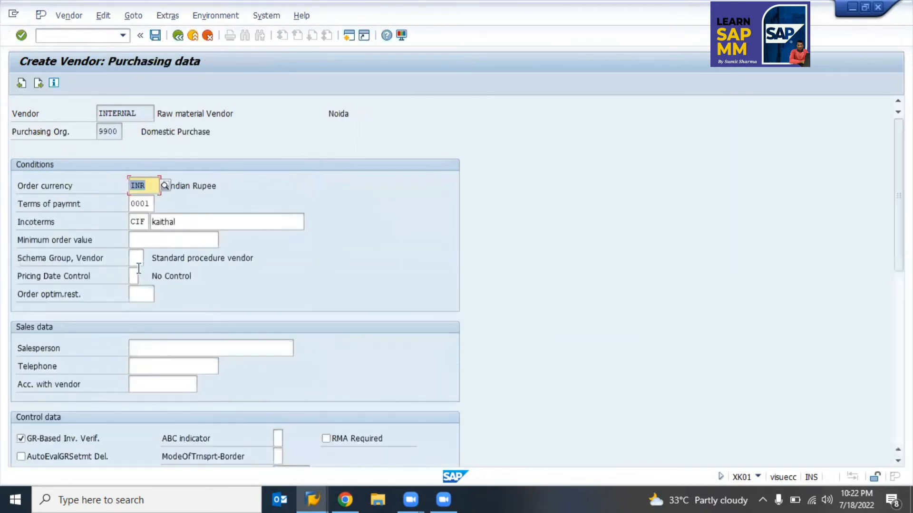
left_click(204, 226)
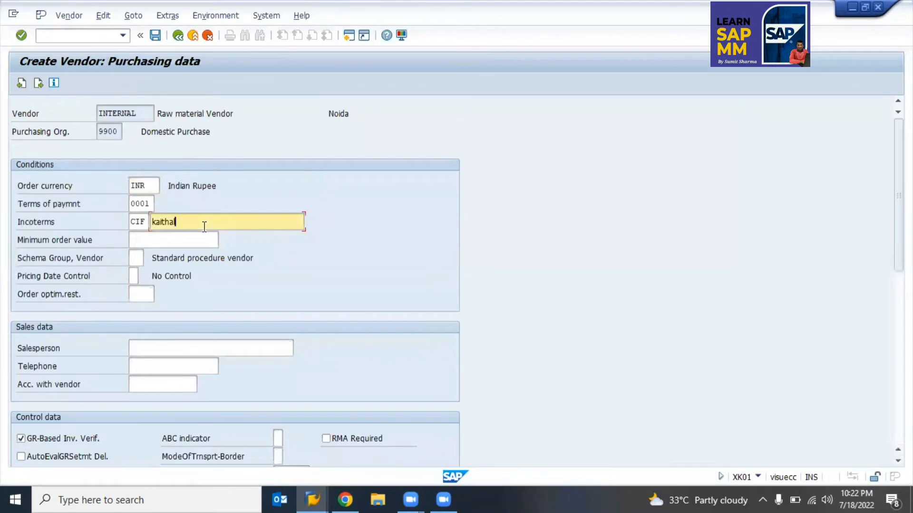
key("BackSpace")
key("BackSpace")
key("BackSpace")
key("BackSpace")
key("BackSpace")
key("BackSpace")
key("BackSpace")
type("INida")
key("BackSpace")
key("BackSpace")
key("BackSpace")
key("BackSpace")
key("BackSpace")
key("BackSpace")
key("BackSpace")
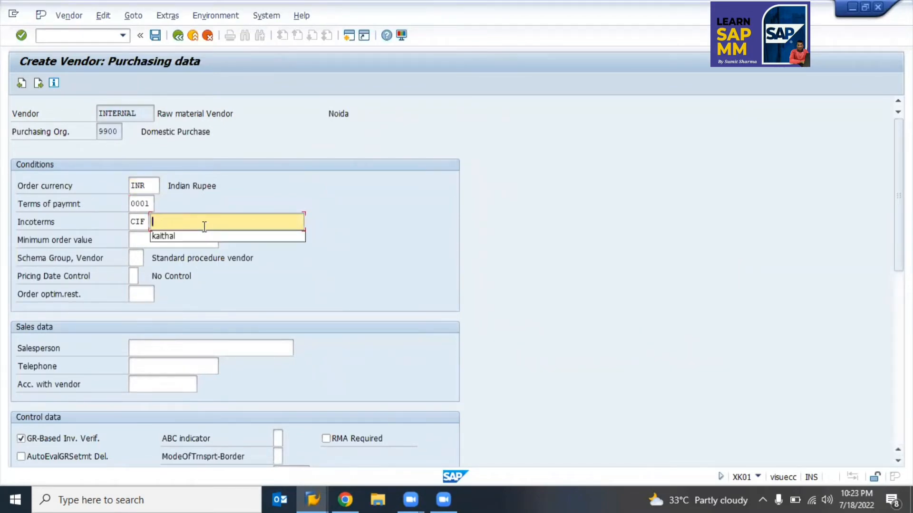
left_click(343, 230)
key("Return")
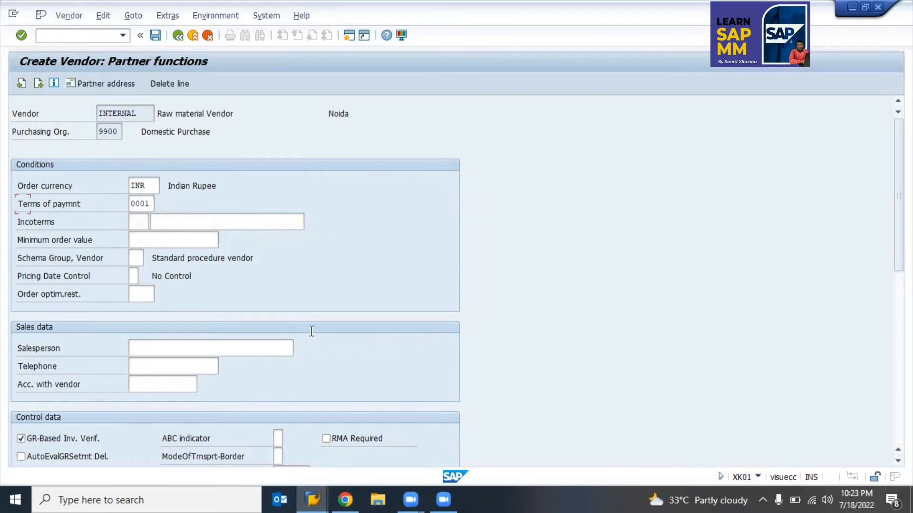
key("Return")
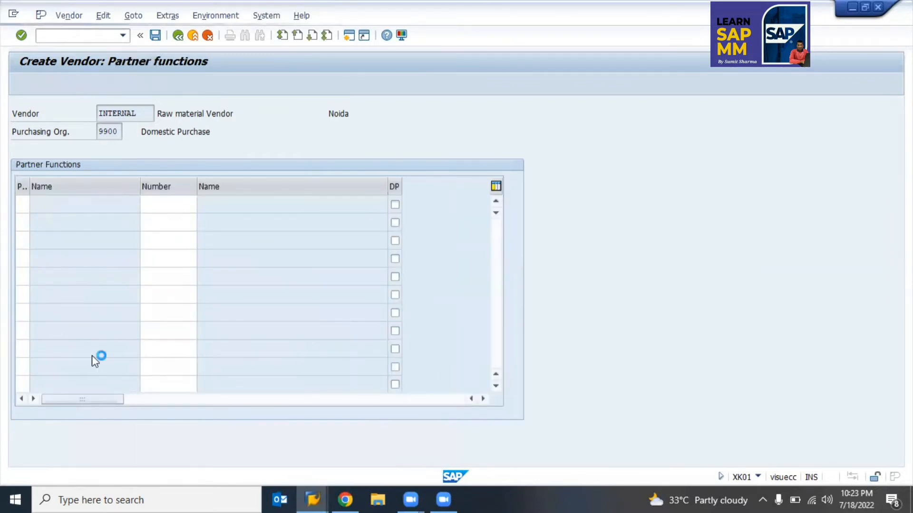
key("Return")
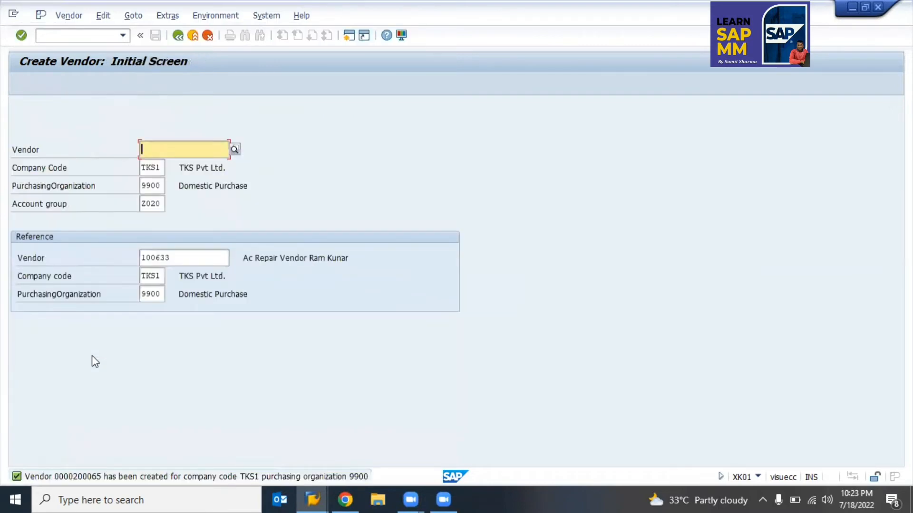
left_click(89, 475)
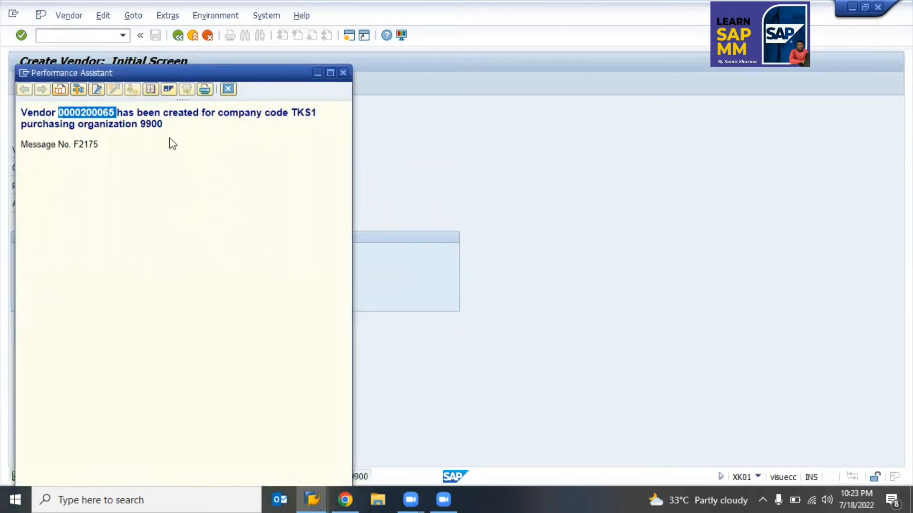
key("alt+Tab")
key("Tab")
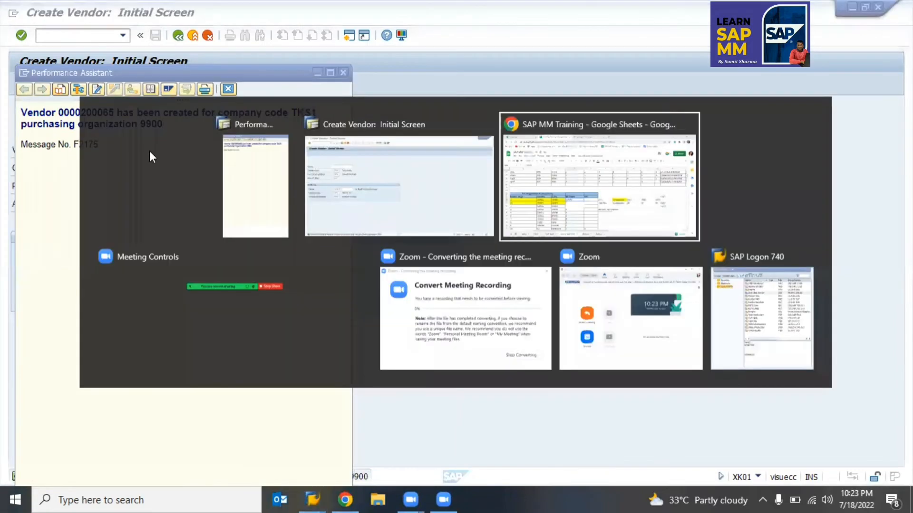
Step: Paste vendor number 200065 into cell G67, check row 67, then switch back to SAP
key("F2")
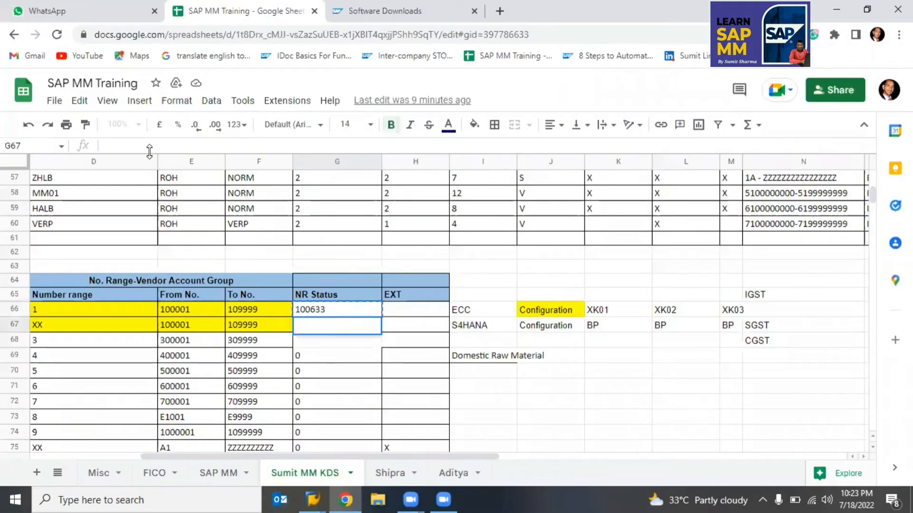
key("ctrl+v")
key("Return")
key("Up")
key("Up")
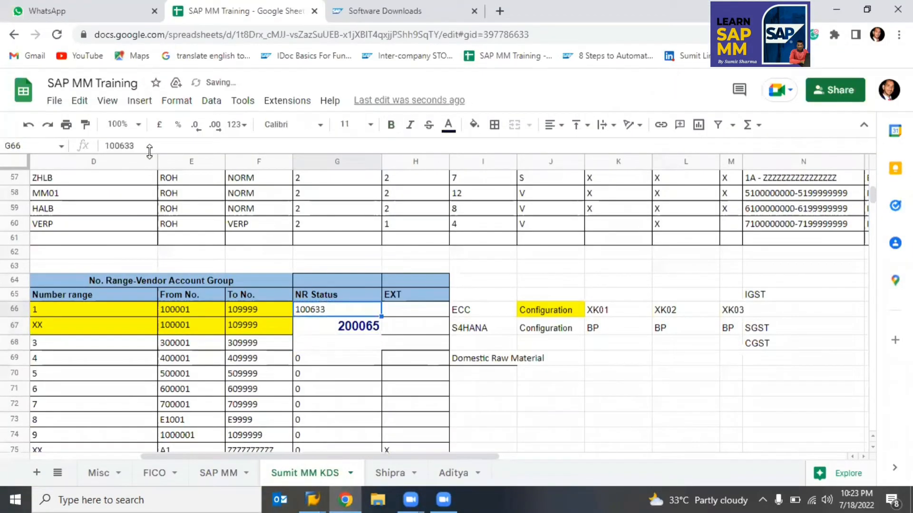
key("Down")
key("Down")
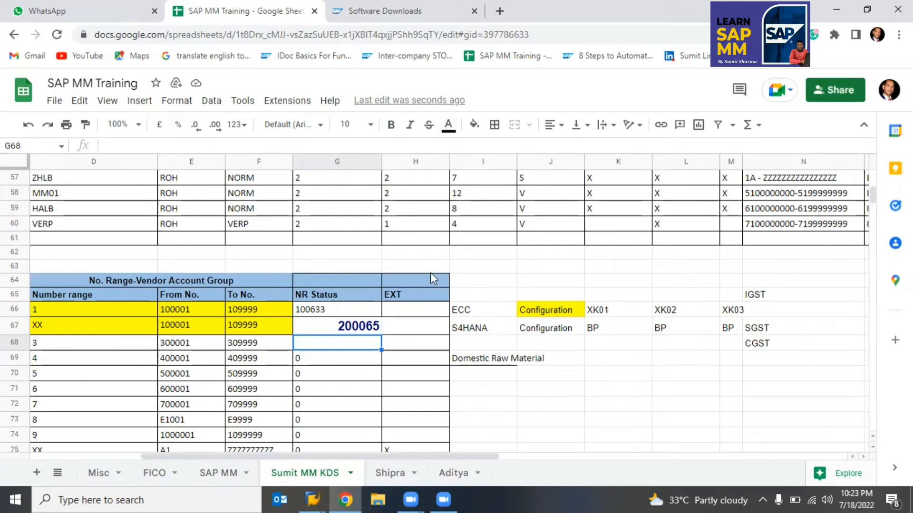
key("Up")
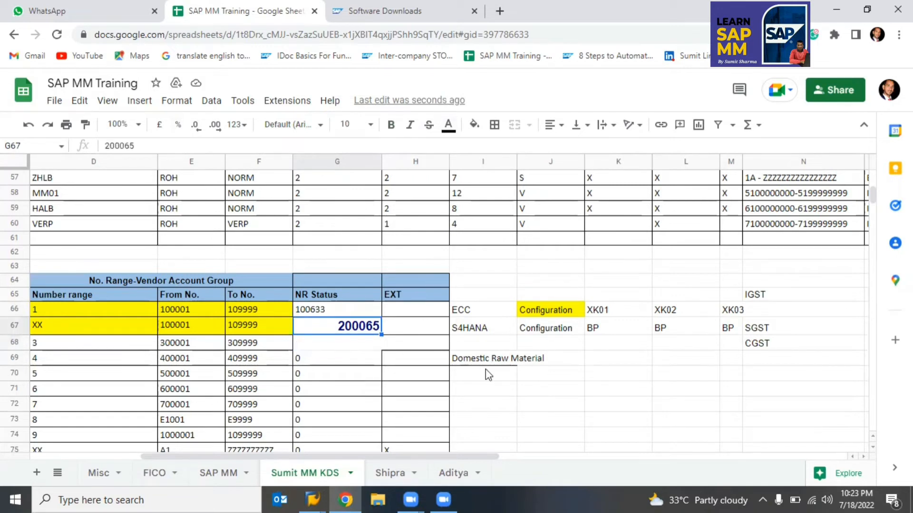
key("Right")
key("Right")
key("Right")
key("Left")
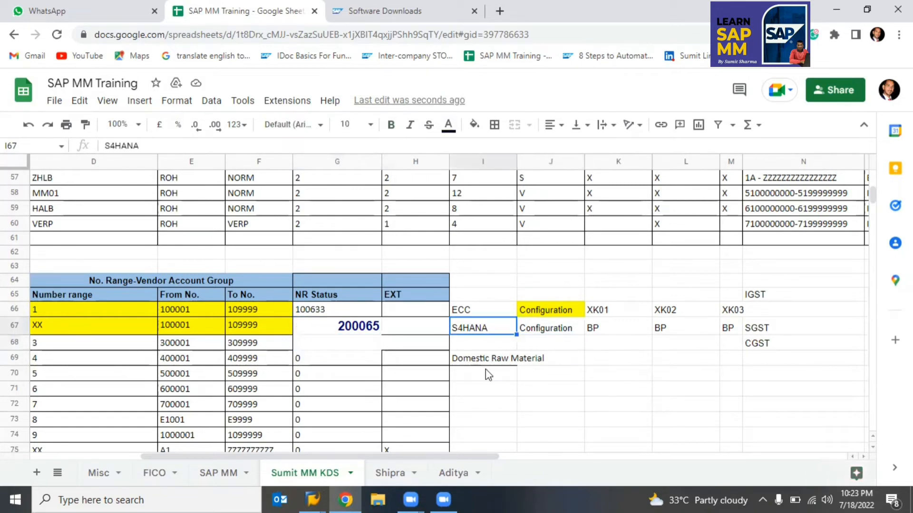
key("Right")
key("Left")
key("alt+Tab")
key("alt+Tab")
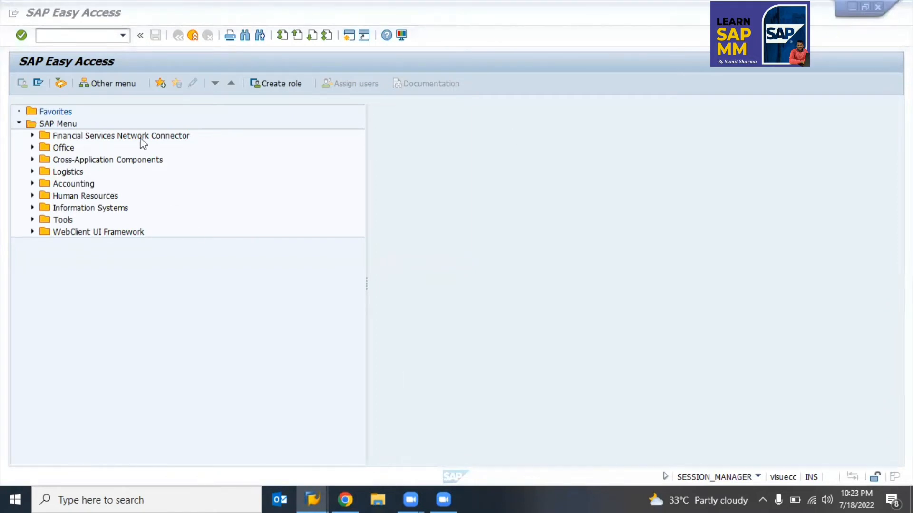
Step: Start SPRO and open the SAP Reference IMG
left_click(54, 35)
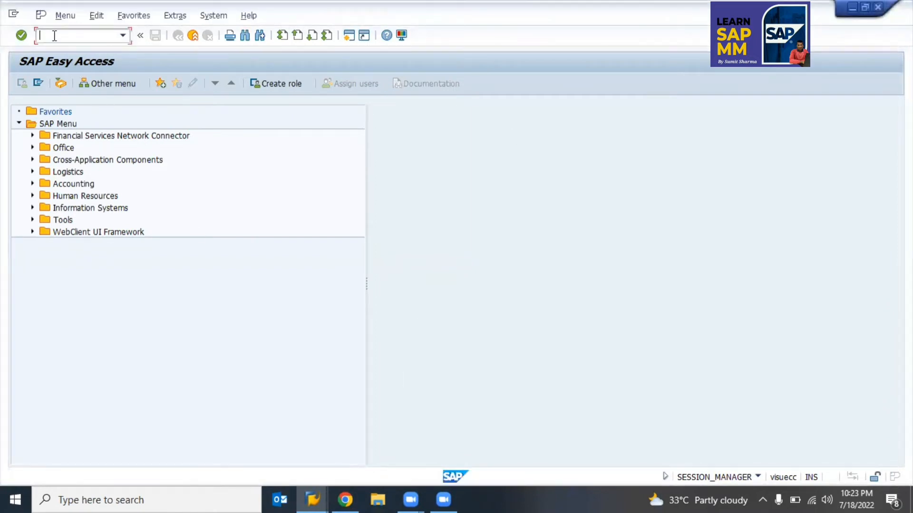
type("spro")
key("Return")
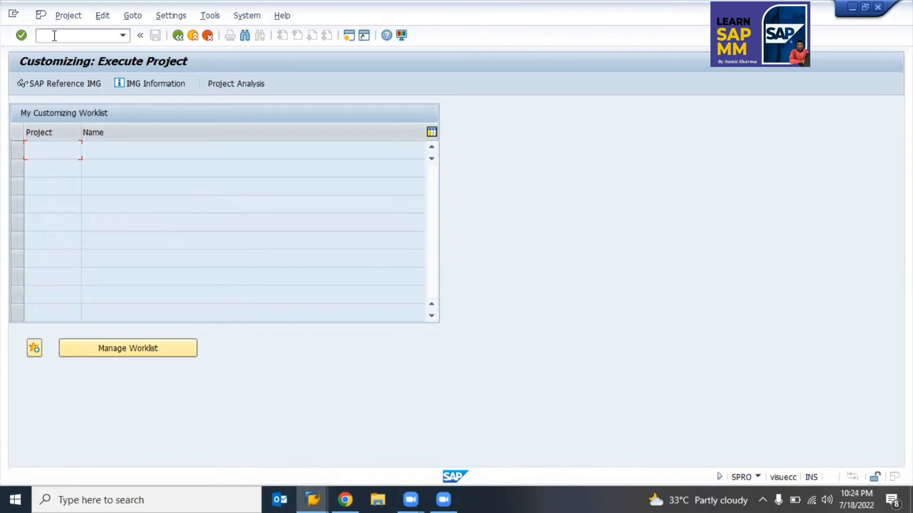
left_click(56, 80)
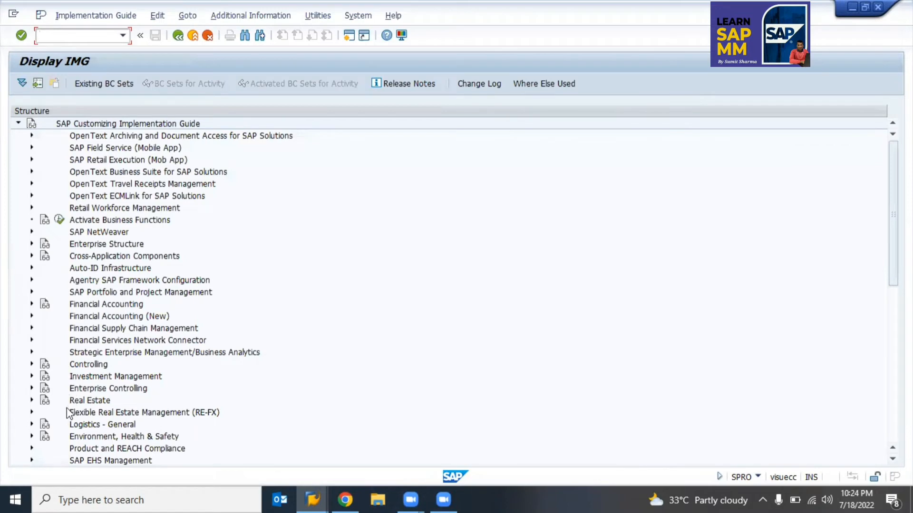
Step: Review Define Account Groups and Field Selection (Vendor) under Logistics - General > Business Partner > Vendors > Control
double_click(77, 425)
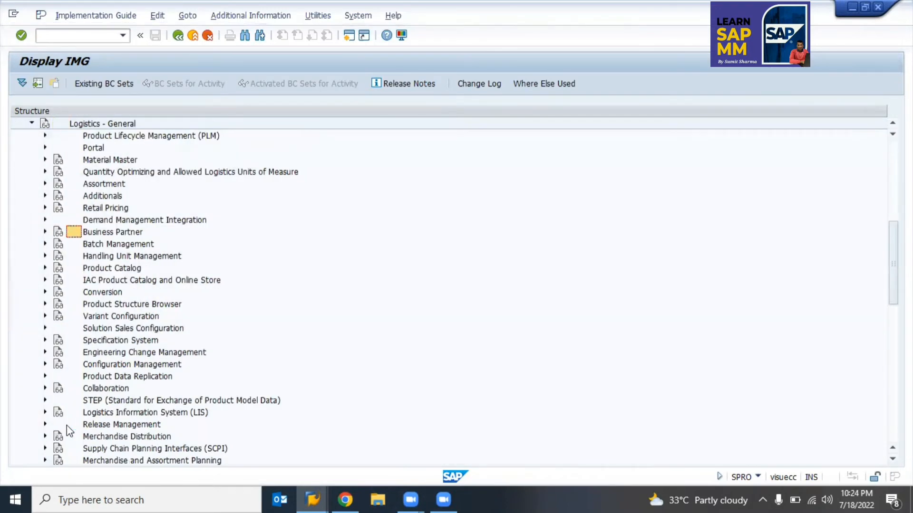
key("Up")
key("Right")
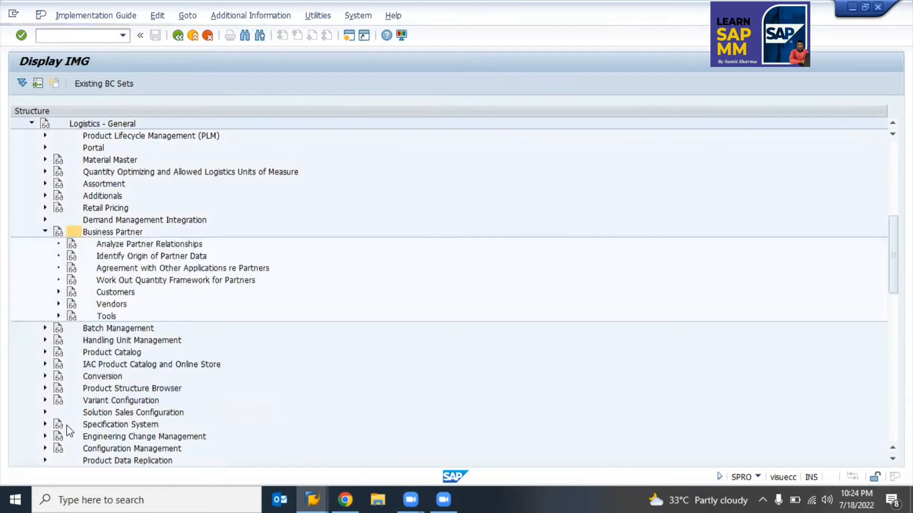
key("Down")
key("Down")
key("Down")
key("Down")
key("Down")
key("Down")
key("Right")
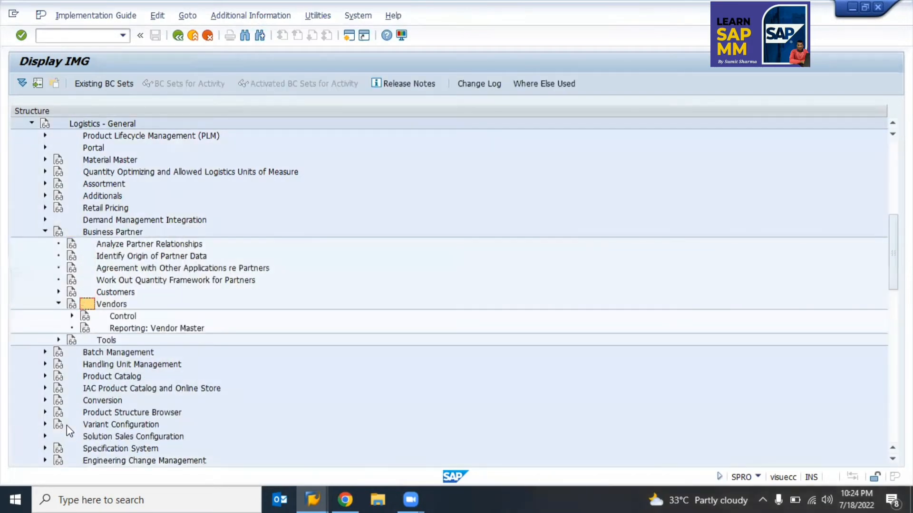
key("Down")
key("Right")
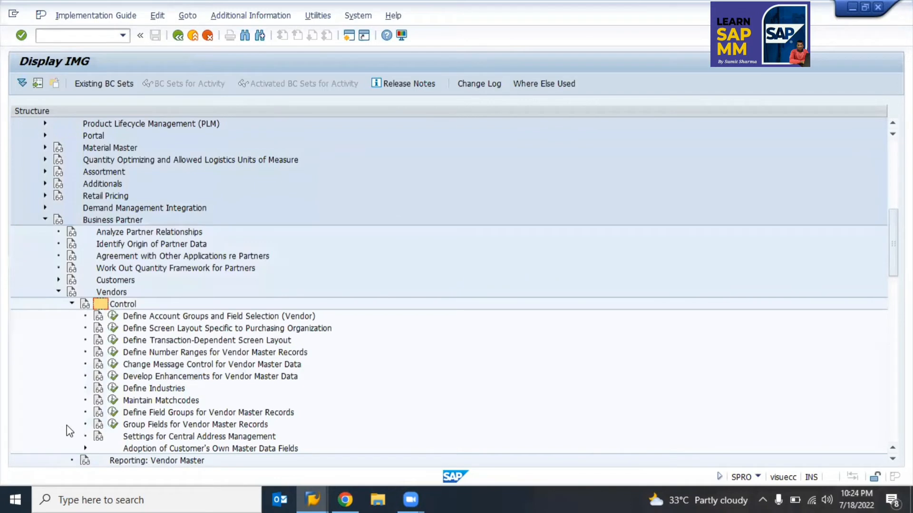
key("Down")
key("Return")
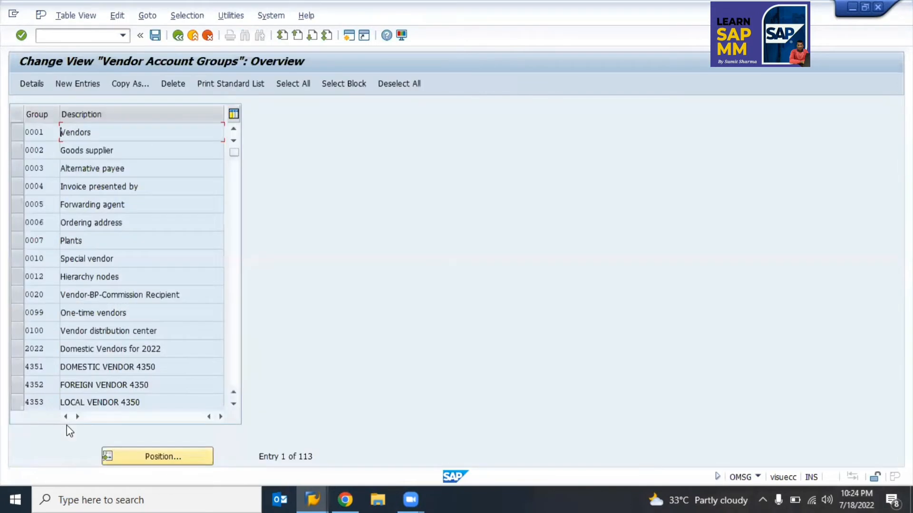
key("F3")
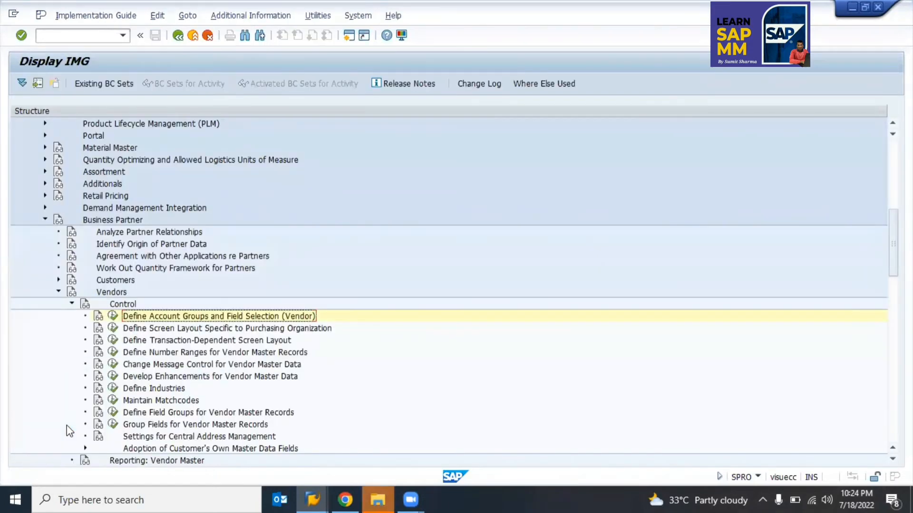
key("Left")
key("Left")
key("Left")
key("Left")
key("Left")
key("Left")
key("Left")
key("Left")
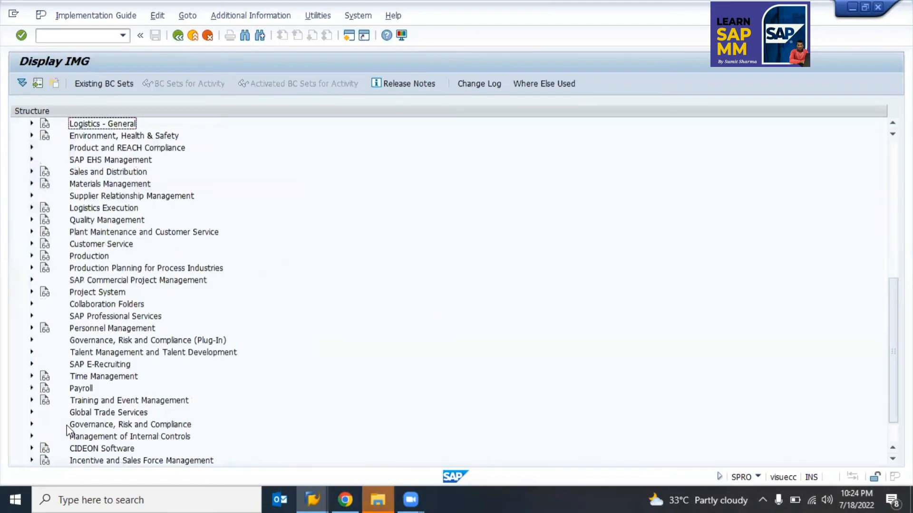
Step: Expand Financial Accounting (New) down to Preparations for Creating Vendor Master Data
key("Up")
key("Up")
key("Up")
key("Up")
key("Up")
key("Up")
key("Up")
key("Up")
key("Up")
key("Up")
key("Up")
key("Up")
key("Up")
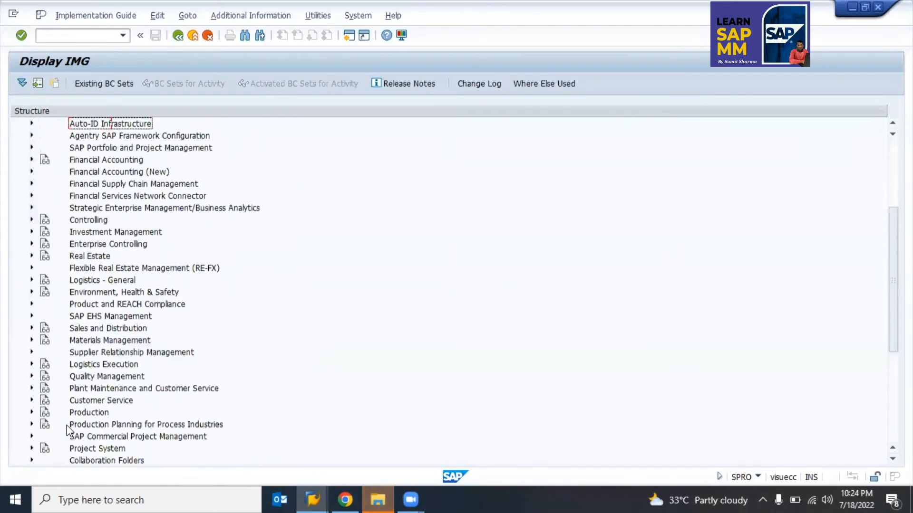
key("Up")
key("Up")
key("Up")
key("Up")
key("Up")
key("Up")
key("Up")
key("Up")
key("Up")
key("Up")
key("Up")
key("Up")
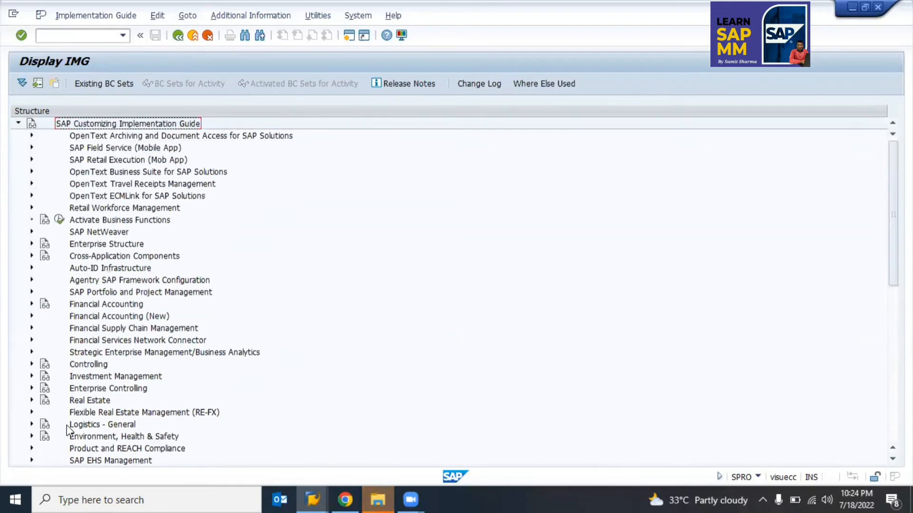
key("Down")
key("Down")
key("Down")
key("Down")
key("Down")
key("Down")
key("Down")
key("Down")
key("Down")
key("Down")
key("Down")
key("Down")
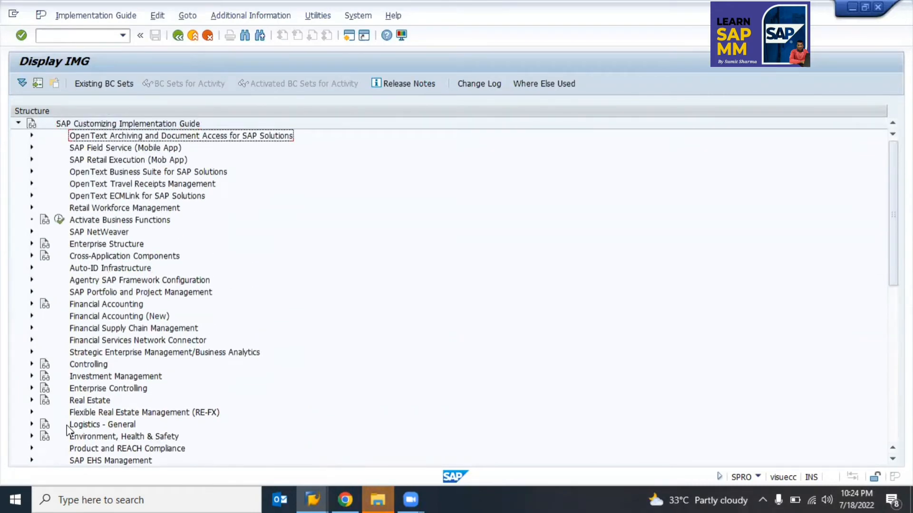
key("Down")
key("Down")
key("Down")
key("Down")
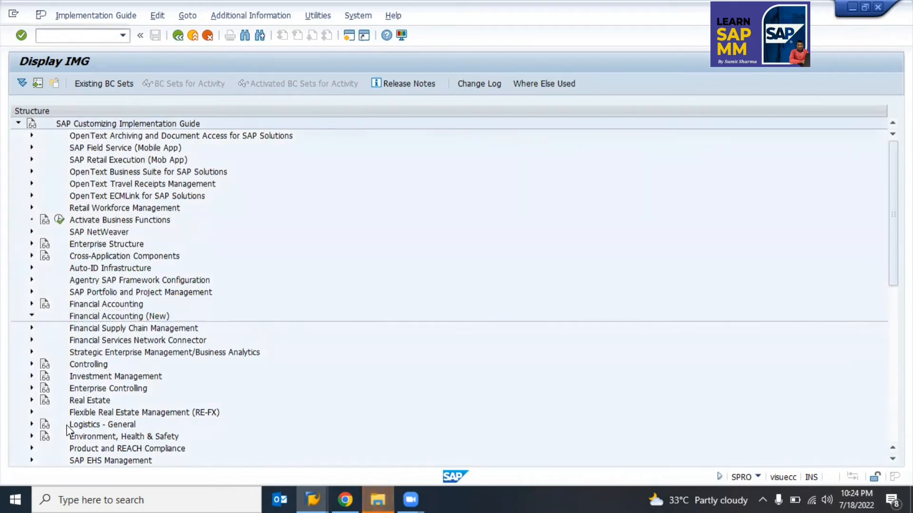
key("Right")
key("Down")
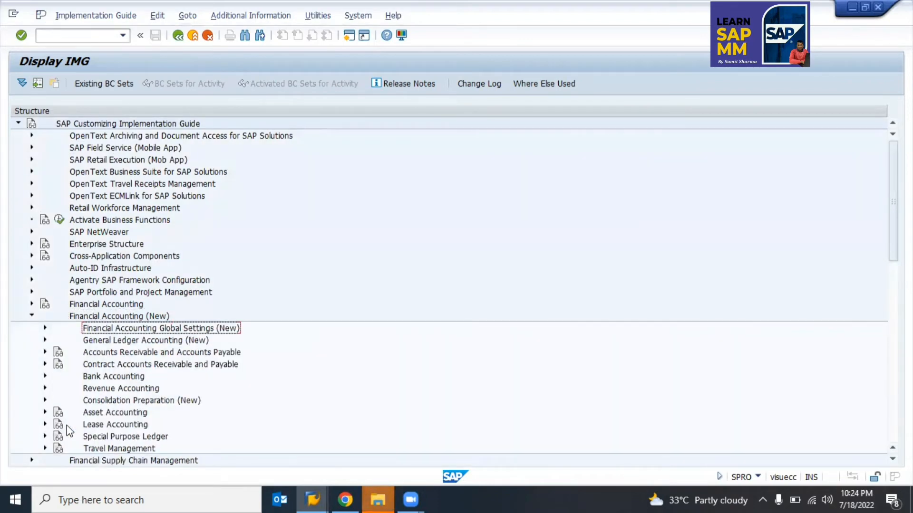
key("Down")
key("Down")
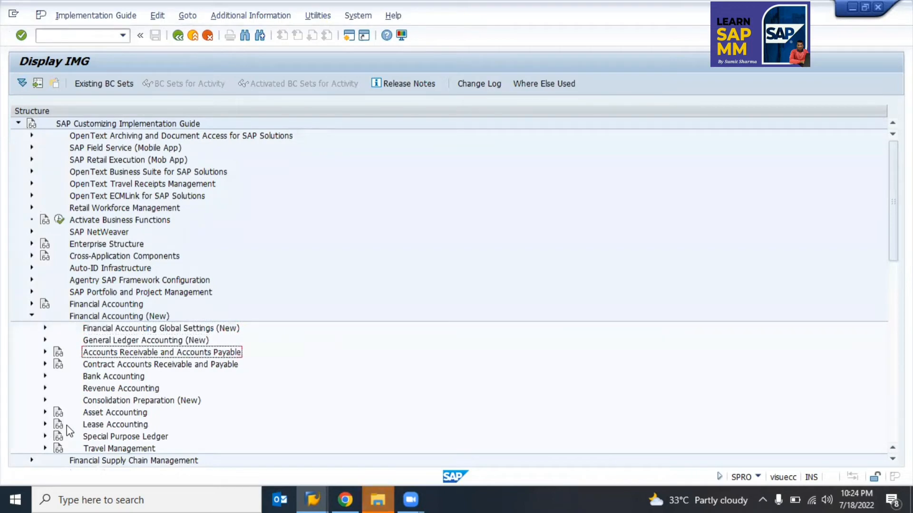
key("Right")
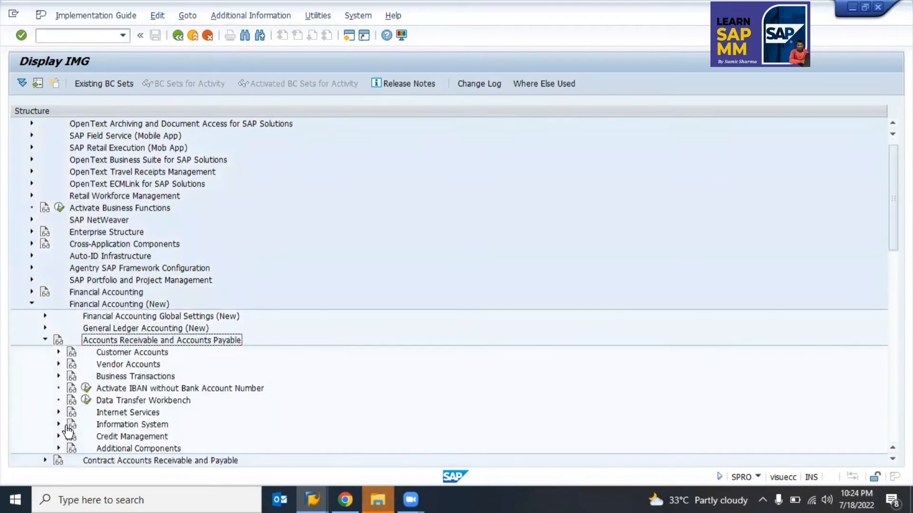
key("Down")
key("Down")
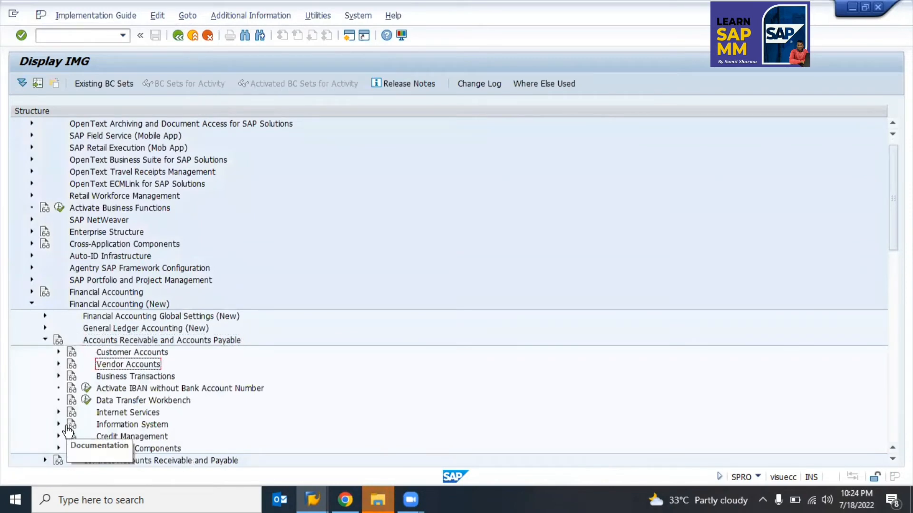
key("Right")
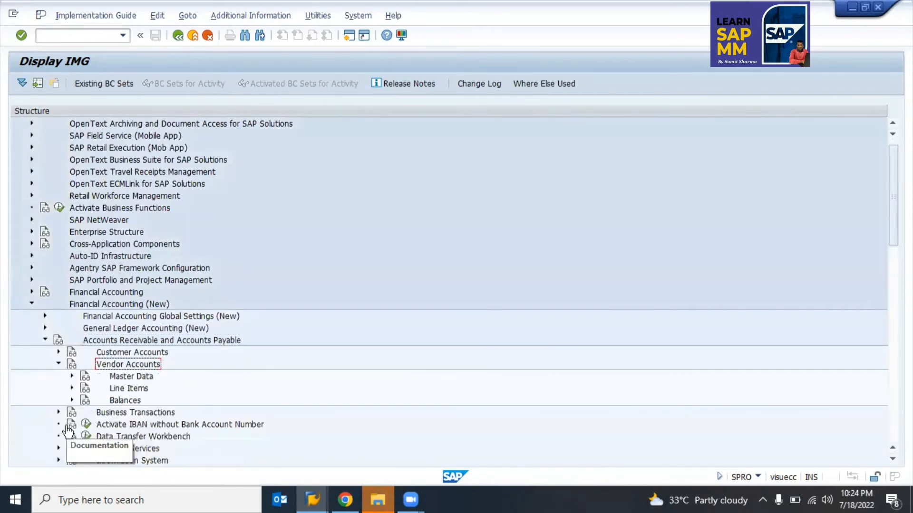
key("Down")
key("Right")
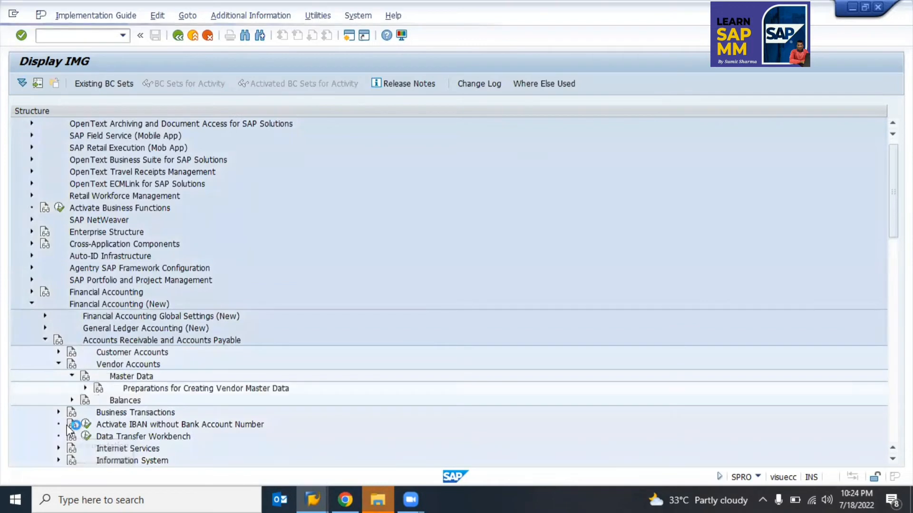
key("Down")
key("Right")
key("Down")
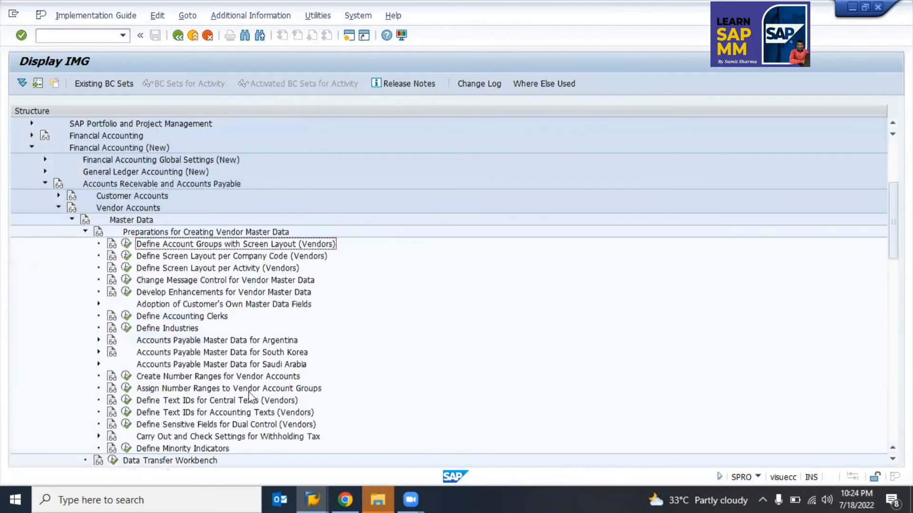
Step: Collapse the vendor master data branches and Financial Accounting (New) back to the top level
scroll(261, 307, "up", 2)
scroll(261, 307, "up", 2)
key("Left")
key("Left")
key("Left")
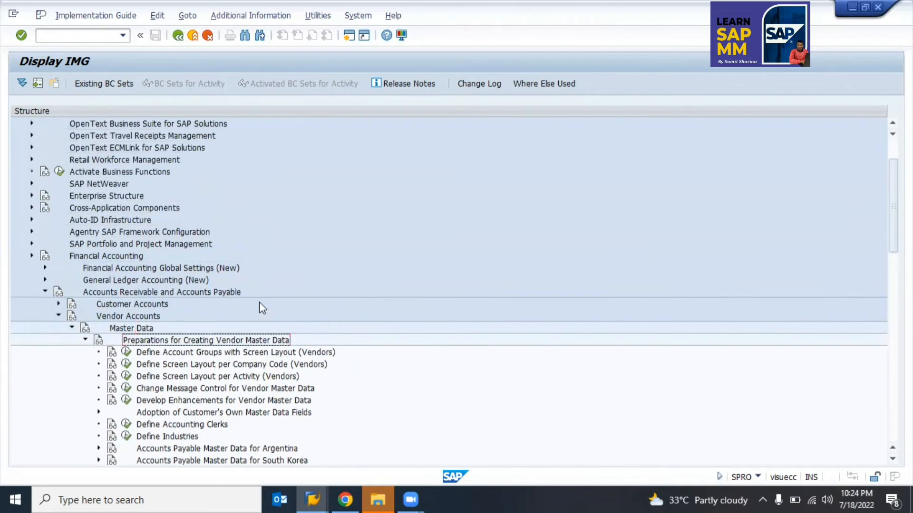
left_click(62, 292)
key("Left")
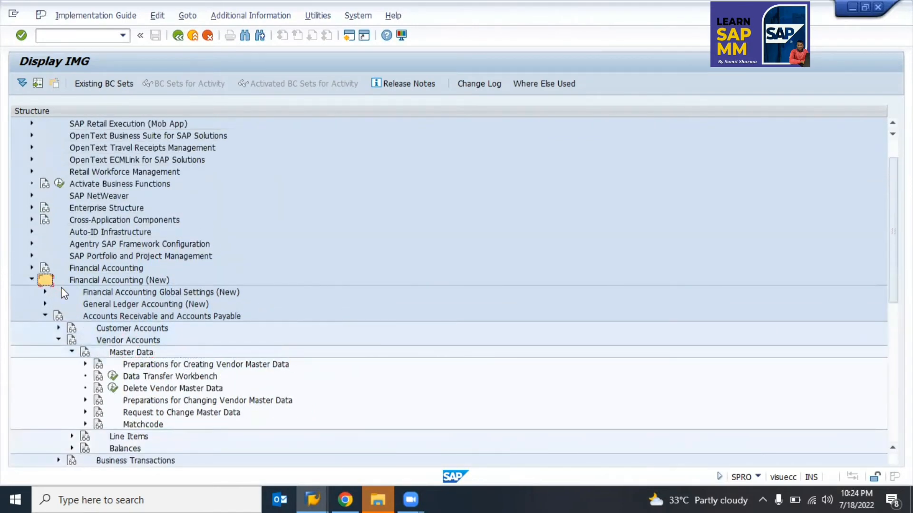
key("Left")
key("Down")
key("Down")
key("Down")
key("Down")
key("Down")
key("Down")
key("Down")
key("Down")
key("Down")
key("Down")
key("Down")
key("Down")
key("Down")
key("Down")
key("Down")
key("Down")
key("Down")
key("Down")
key("Down")
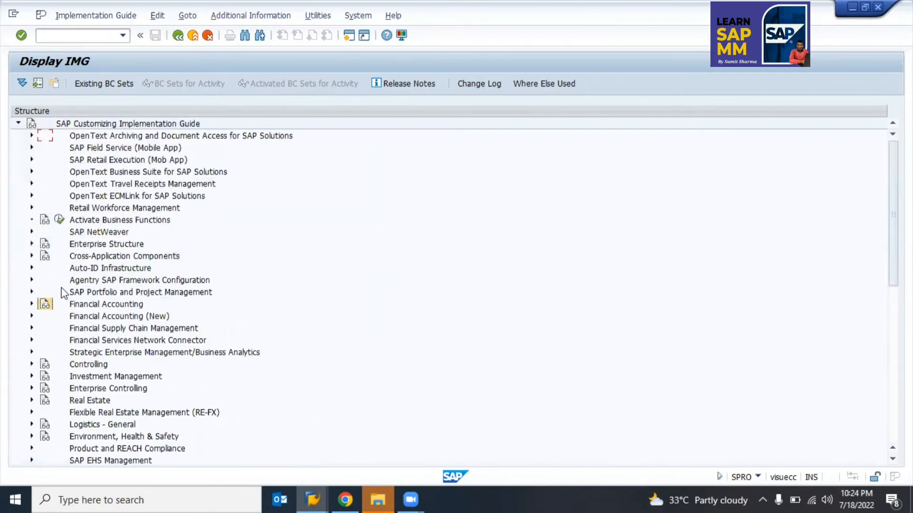
key("Right")
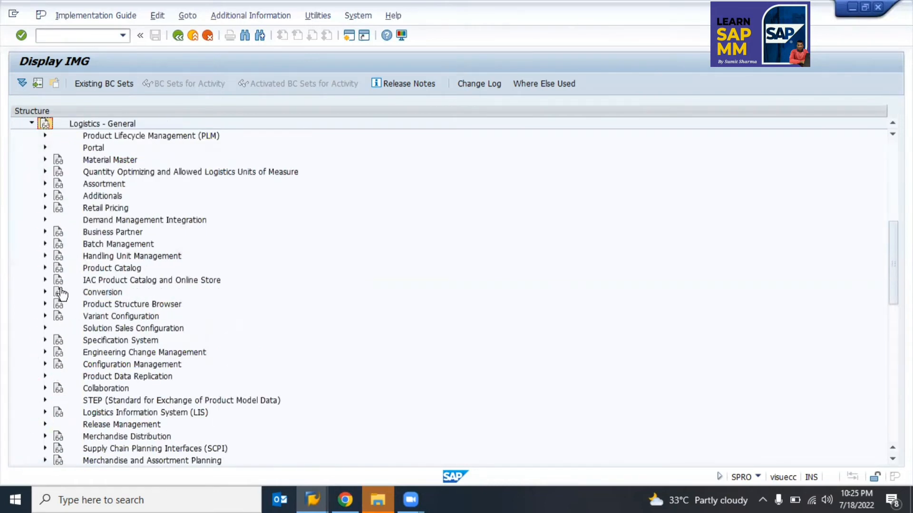
left_click(73, 234)
key("Right")
key("Down")
key("Down")
key("Down")
key("Down")
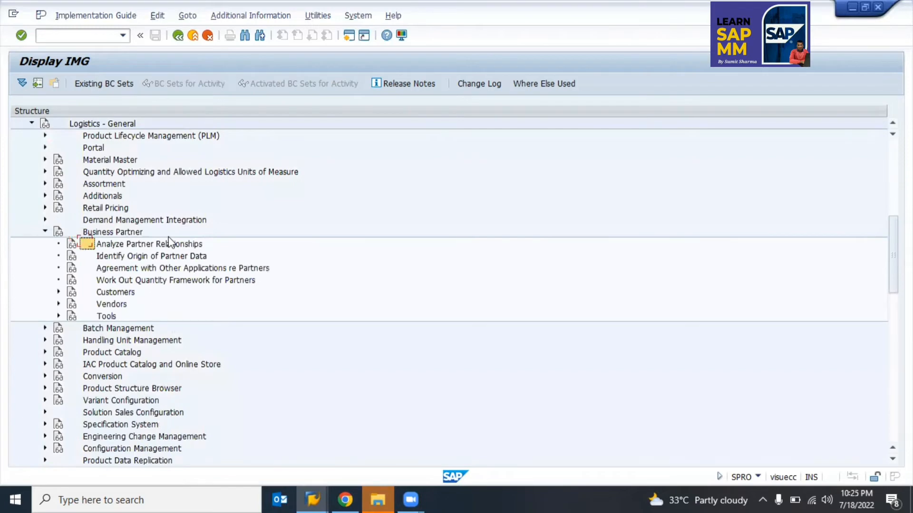
key("Down")
key("Down")
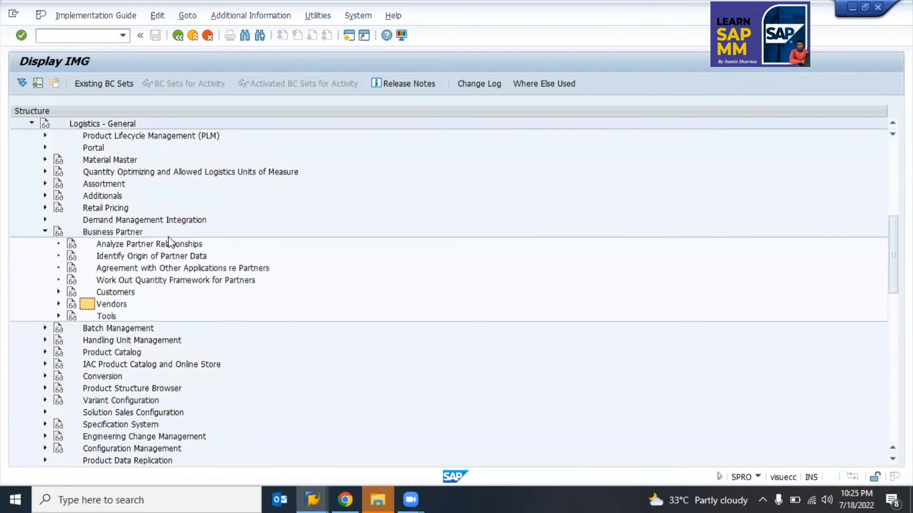
key("Right")
key("Down")
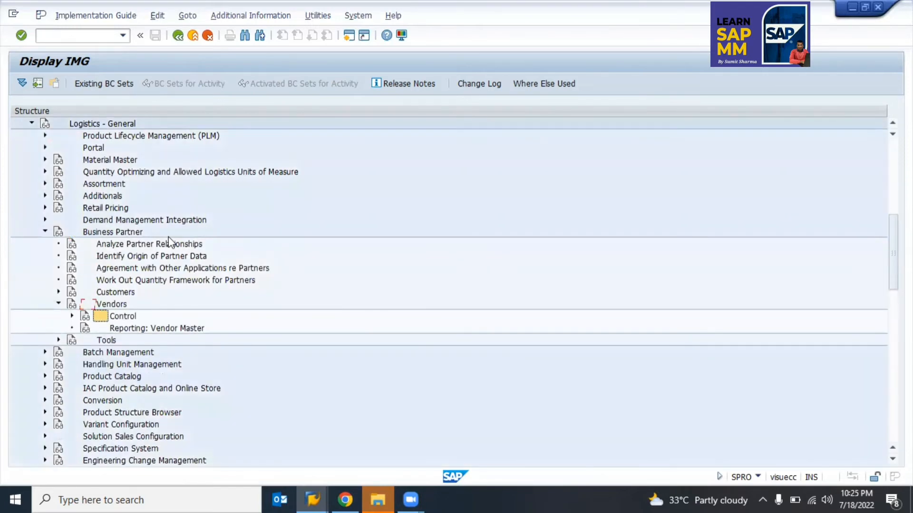
key("Right")
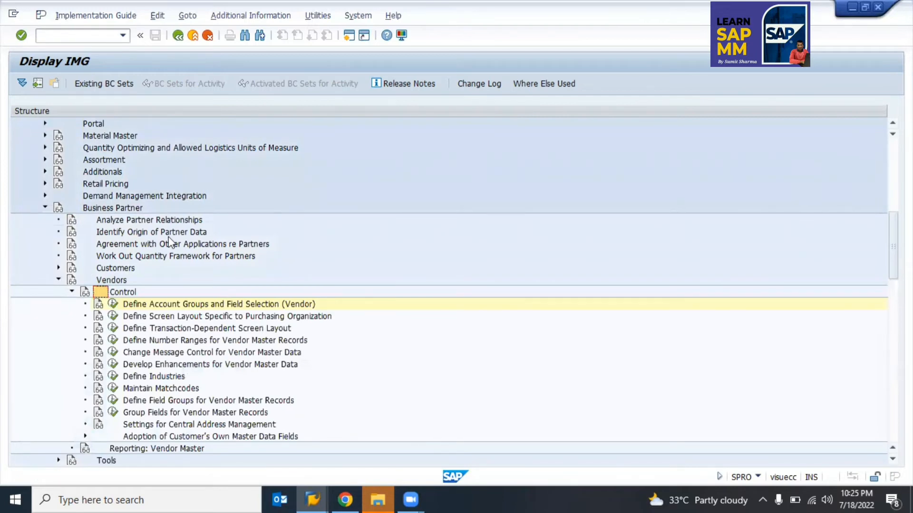
left_click(167, 304)
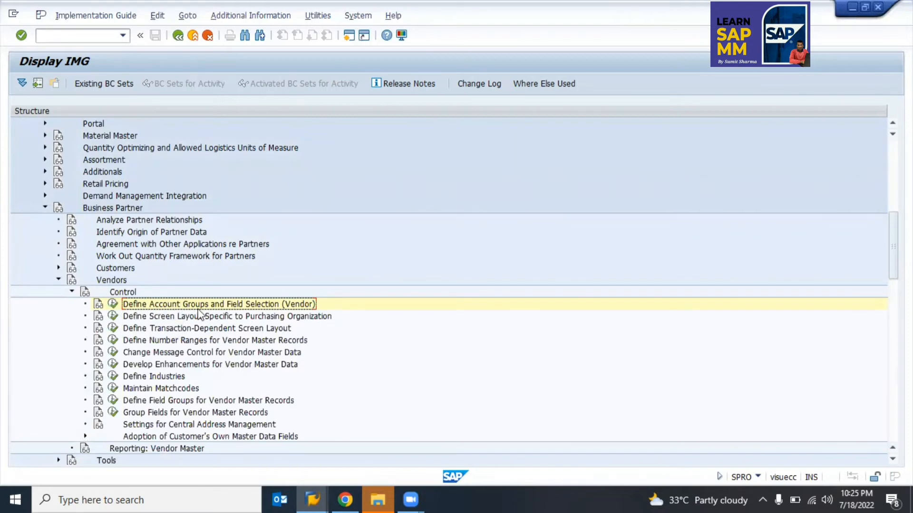
key("Left")
key("Left")
key("Left")
key("Left")
key("Left")
key("Left")
key("Left")
key("Left")
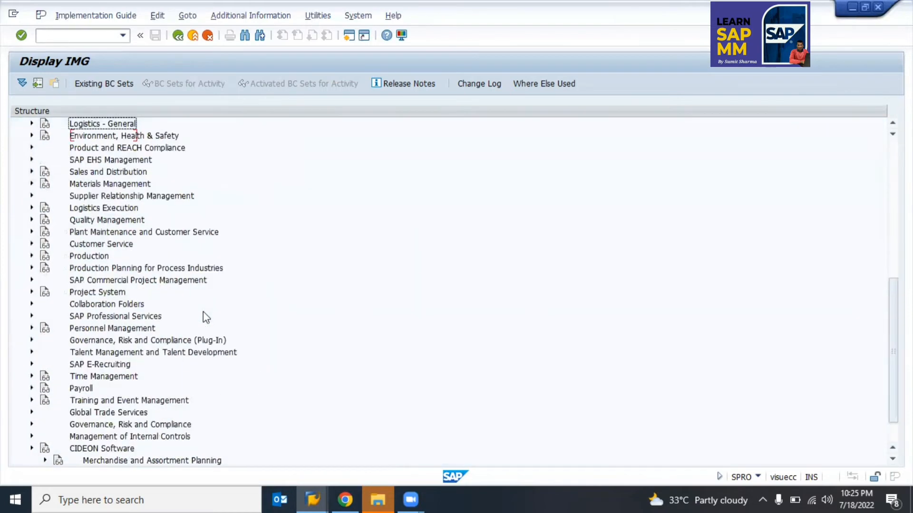
key("Left")
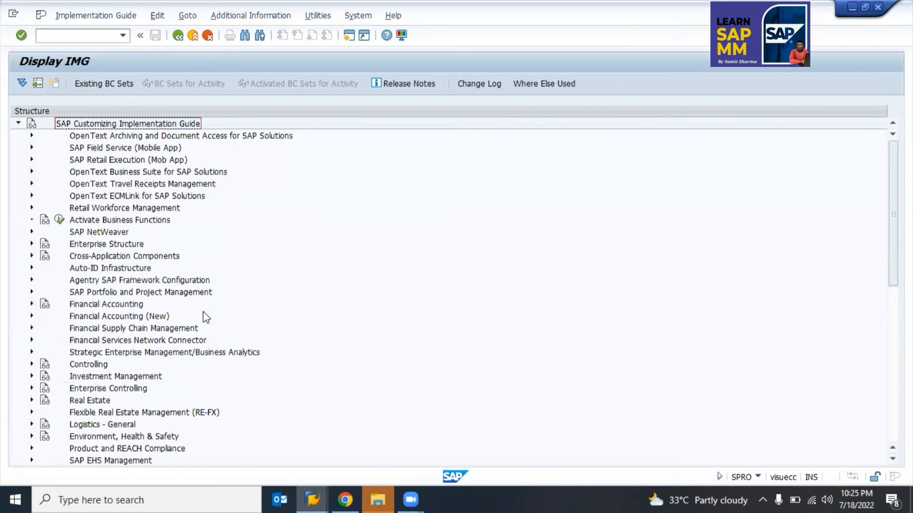
key("Left")
key("Right")
key("Right")
Step: Expand Financial Accounting (New) > Accounts Receivable and Accounts Payable > Vendor Accounts
key("Down")
key("Down")
key("Down")
key("Down")
key("Down")
key("Down")
key("Down")
key("Down")
key("Down")
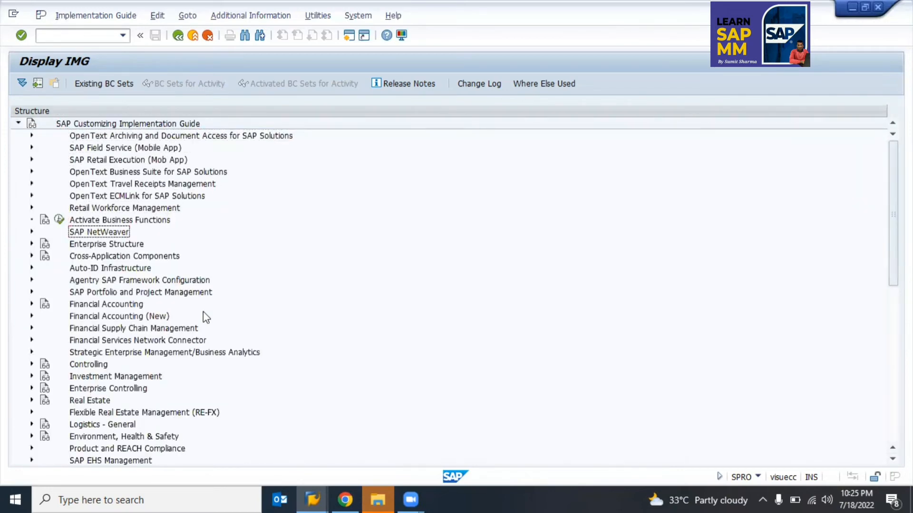
key("Down")
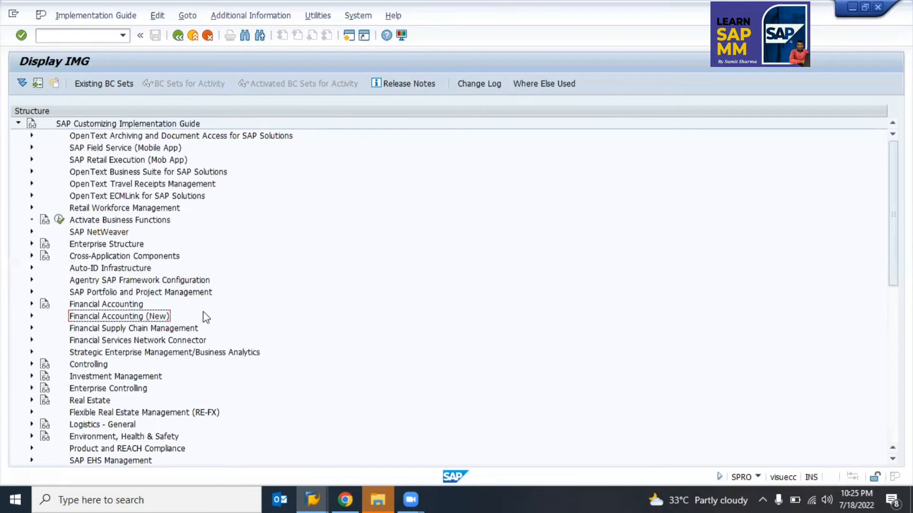
key("Right")
key("Down")
key("Down")
key("Down")
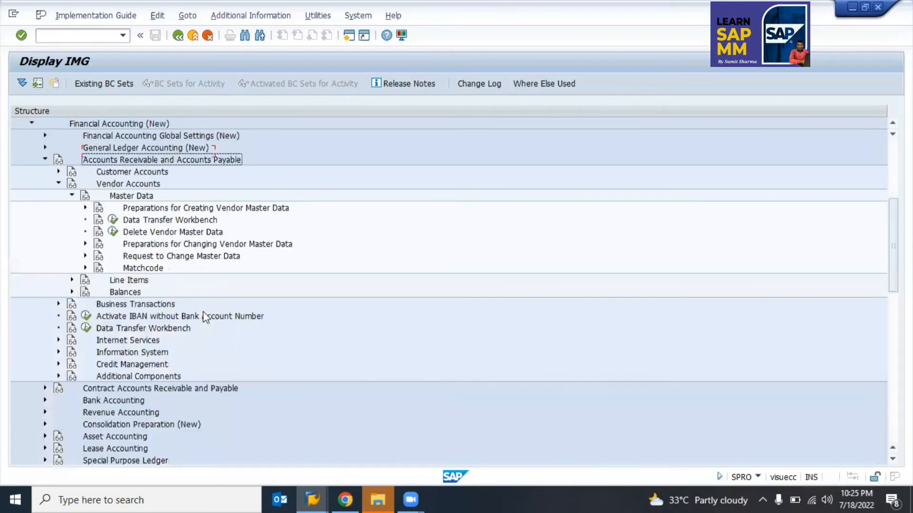
key("Left")
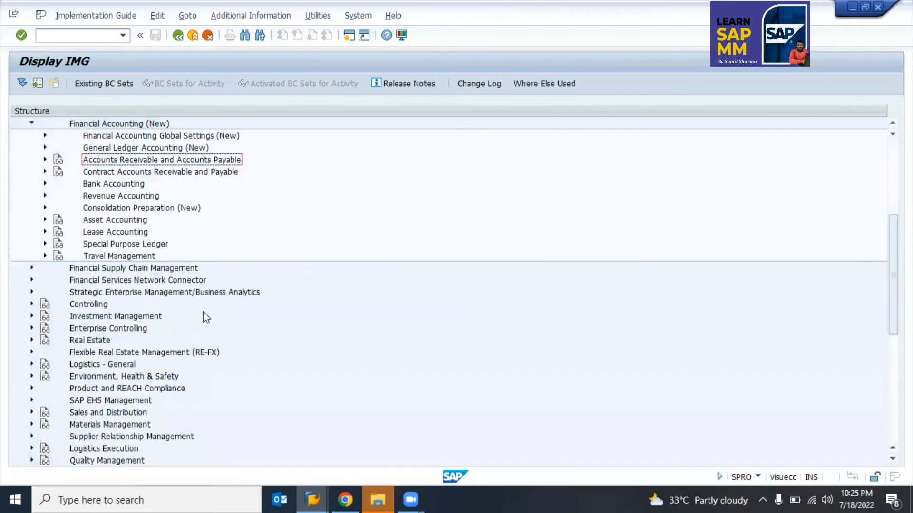
key("Right")
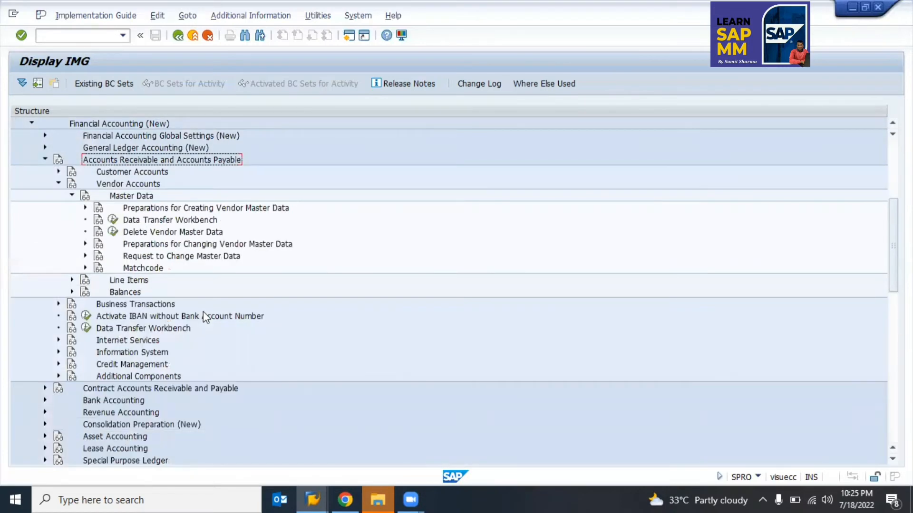
key("Down")
key("Down")
key("Left")
key("Left")
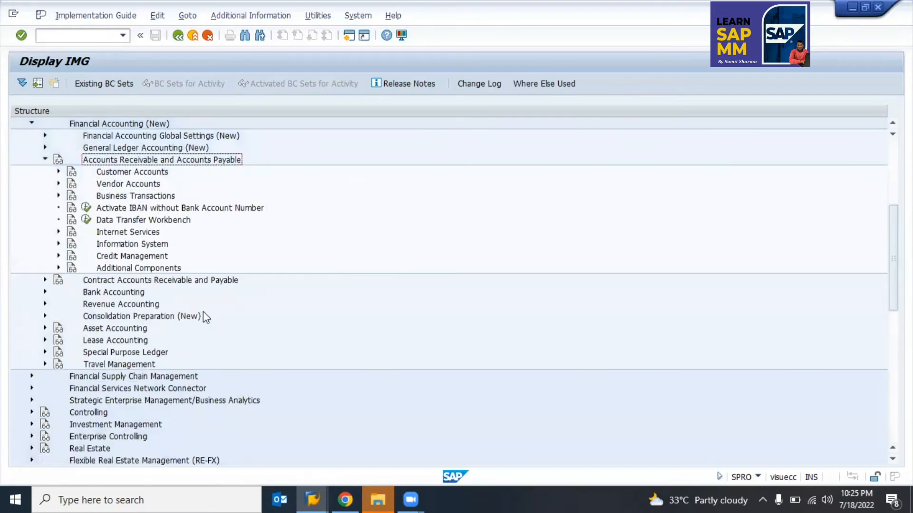
key("Down")
key("Down")
key("Right")
Step: Expand Master Data > Preparations and run Define Account Groups with Screen Layout (Vendors)
key("Down")
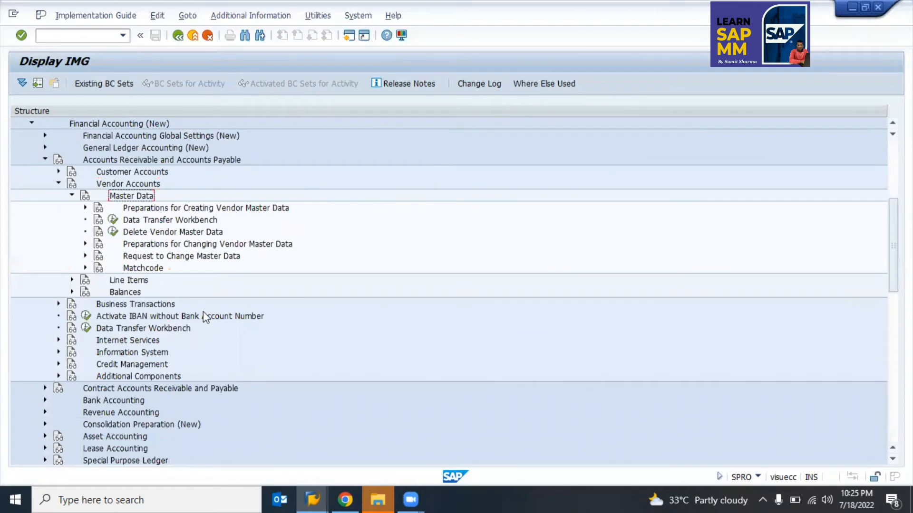
key("Left")
key("Right")
key("Down")
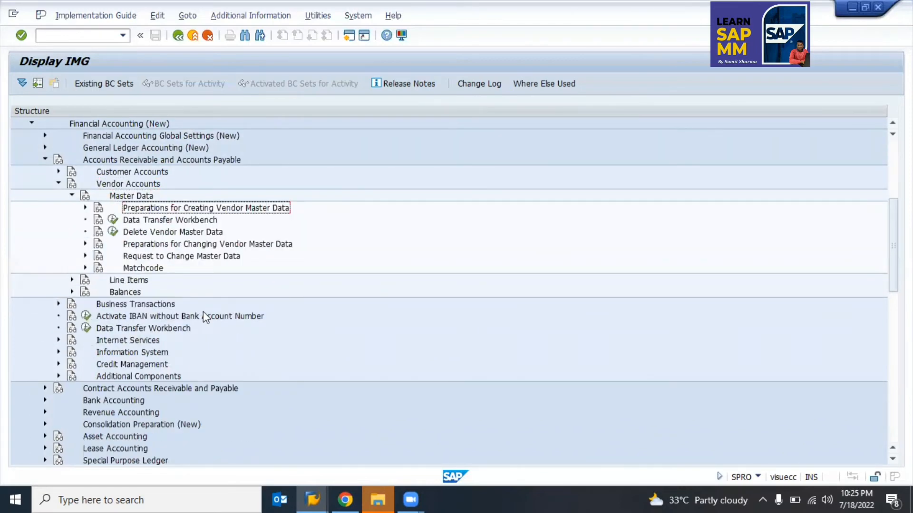
key("Right")
key("Down")
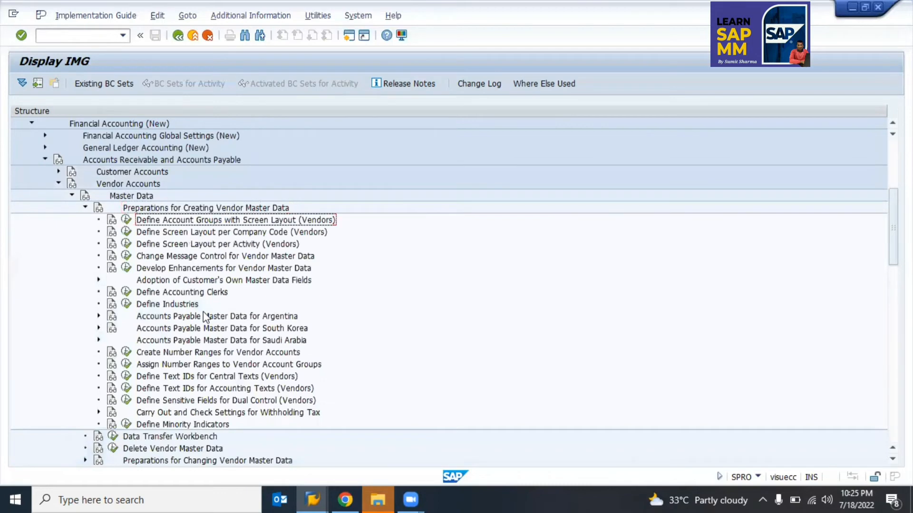
key("Return")
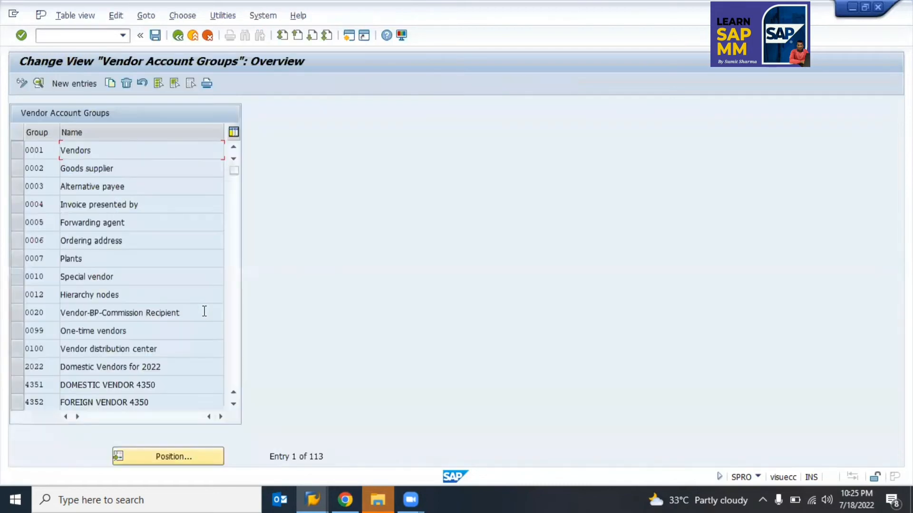
Step: Look up account group Z010 Service Vendor details, then return to the guide
left_click(180, 463)
key("Down")
key("Down")
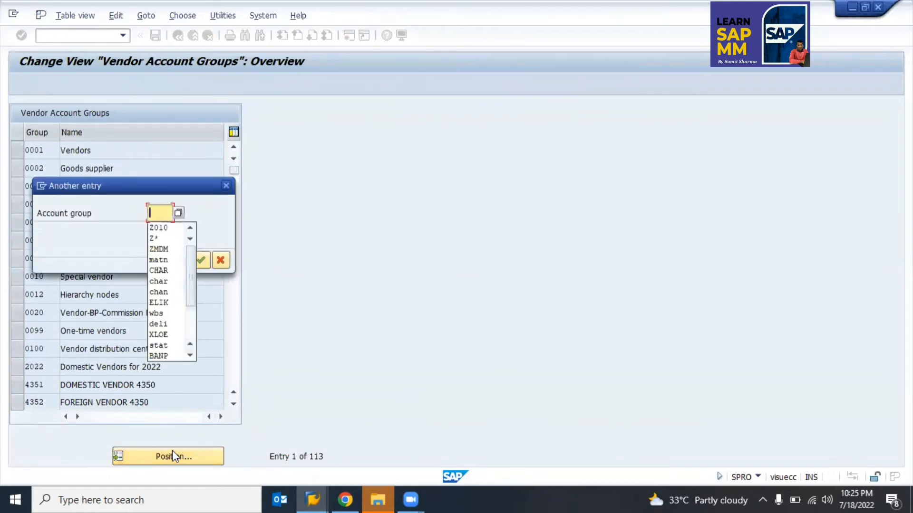
key("Return")
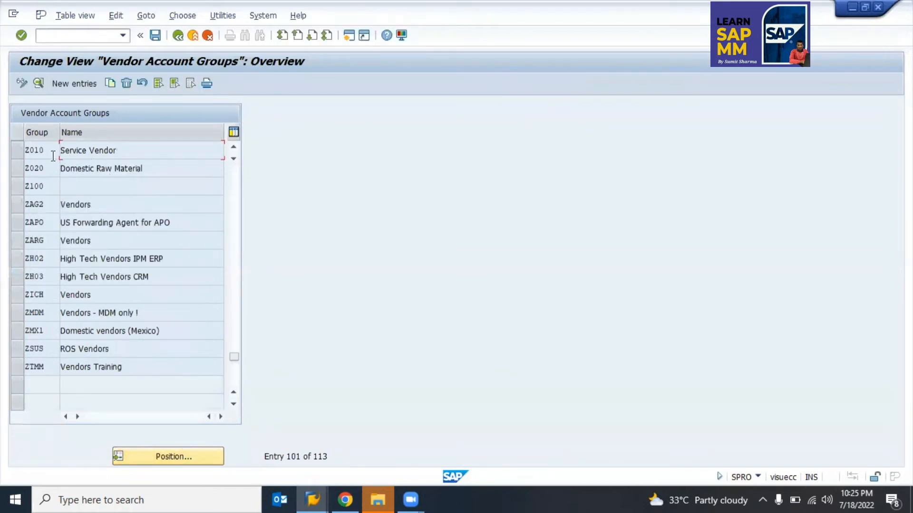
double_click(93, 150)
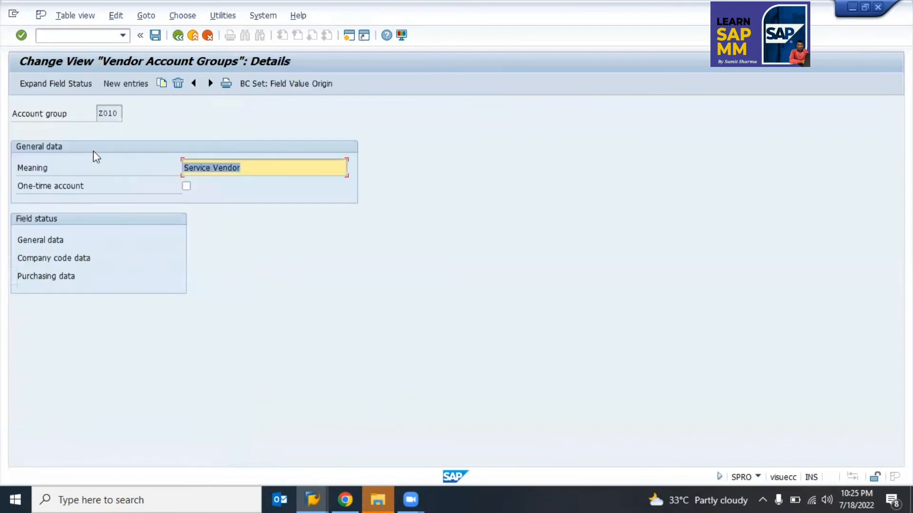
key("F3")
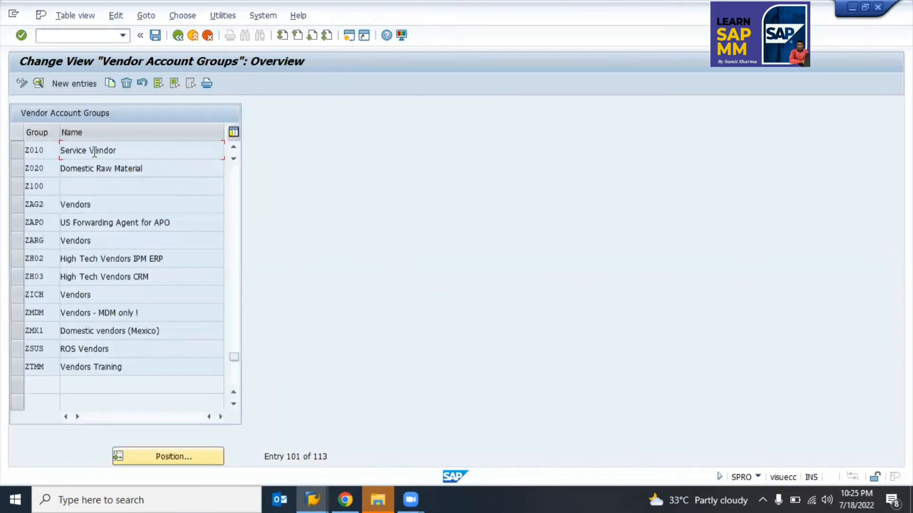
key("F3")
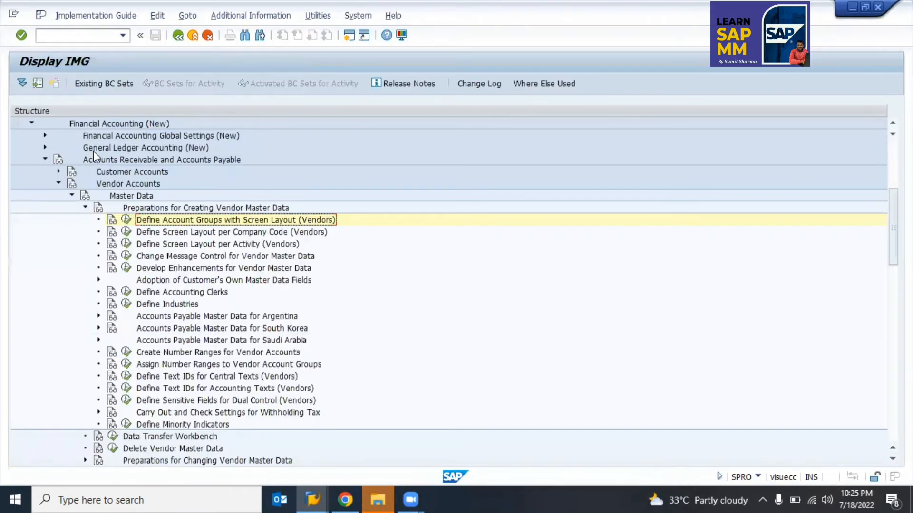
Step: Display the intervals in Create Number Ranges for Vendor Accounts and go back
key("Down")
key("Down")
key("Down")
key("Down")
key("Down")
key("Down")
key("Down")
key("Down")
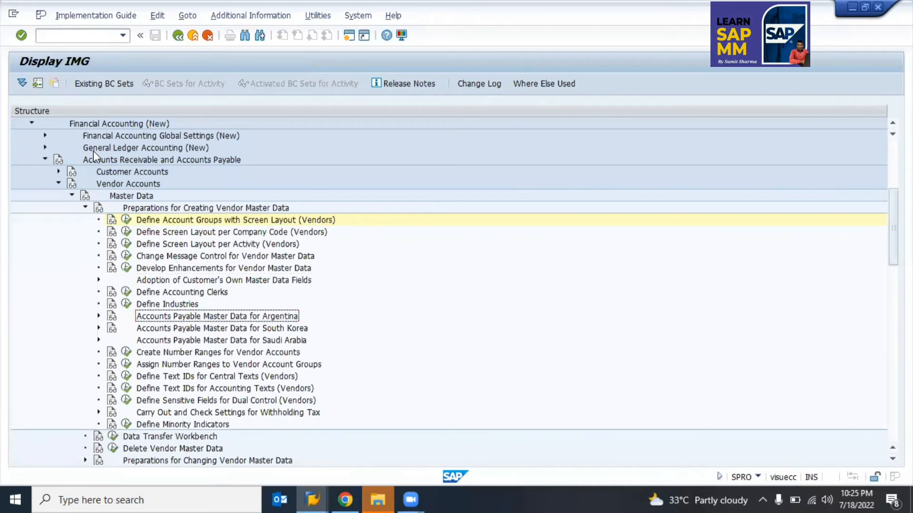
key("Down")
key("Down")
key("Down")
key("Left")
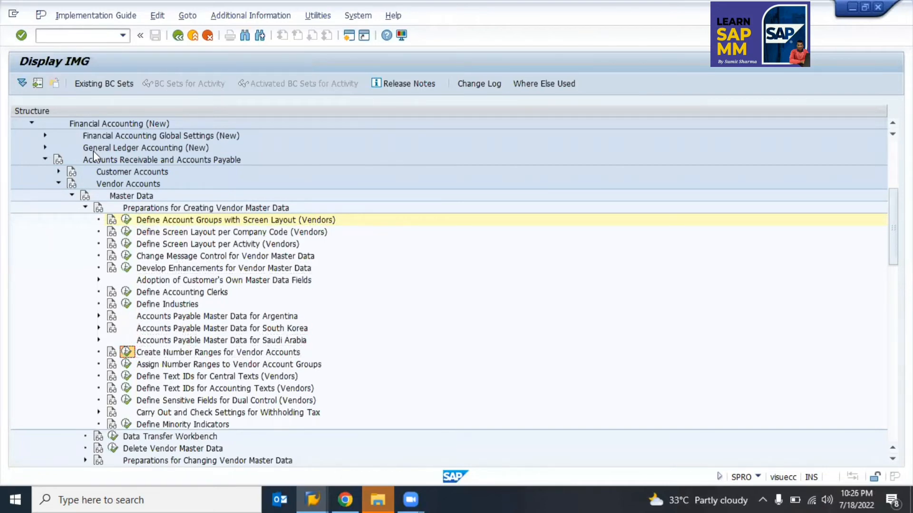
key("Return")
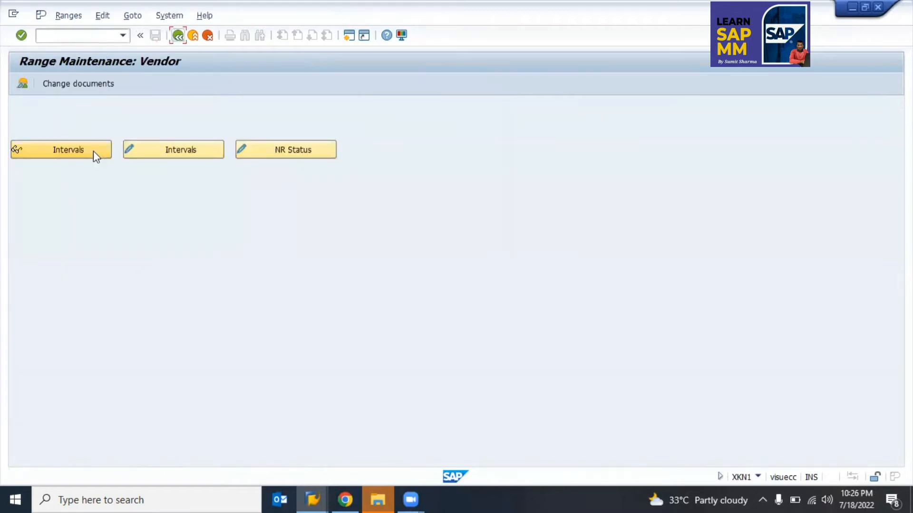
left_click(93, 150)
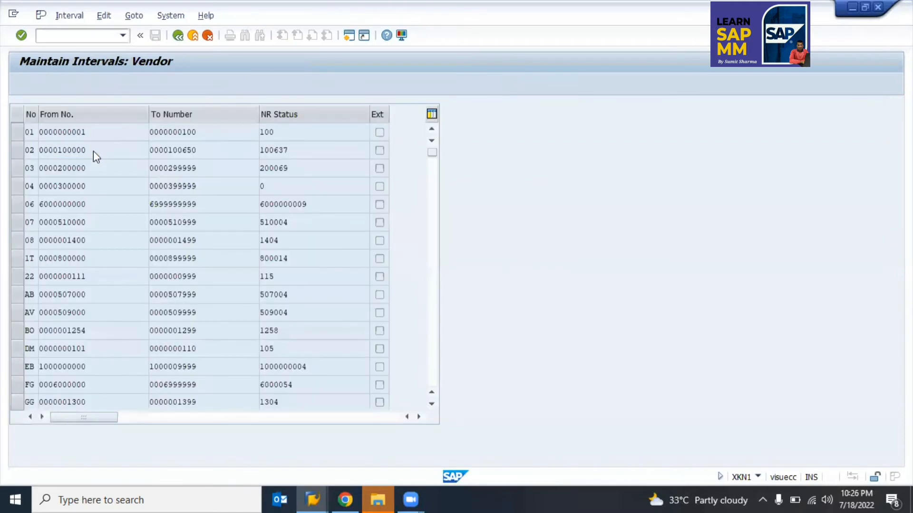
key("F3")
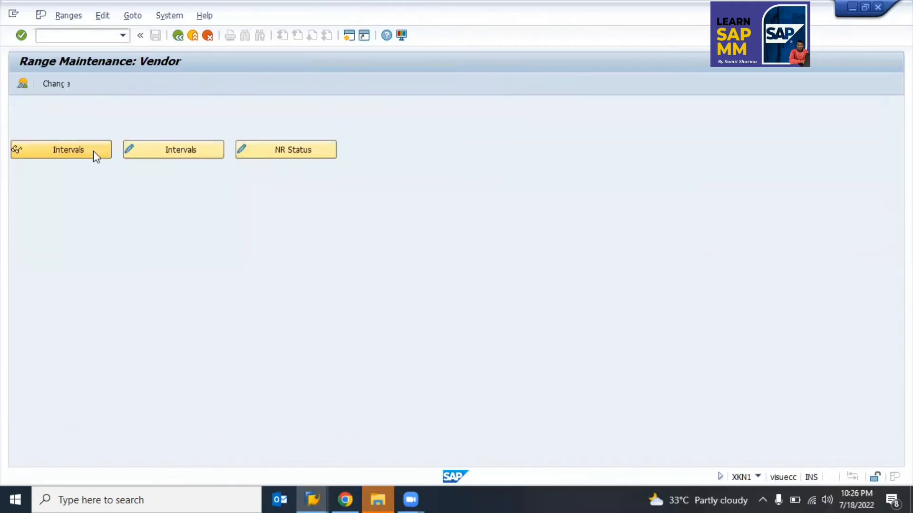
key("F3")
Step: Review Assign Number Ranges to Vendor Account Groups, then collapse the vendor master data branches
left_click(126, 364)
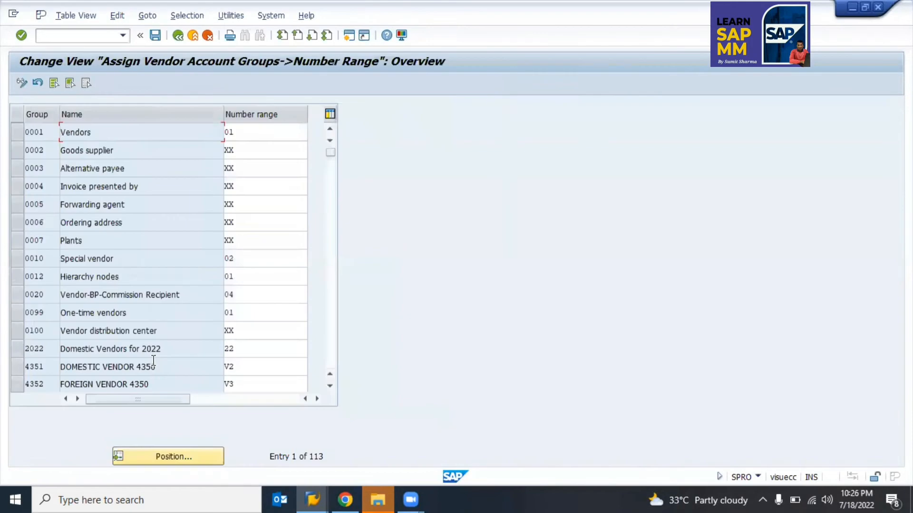
key("F3")
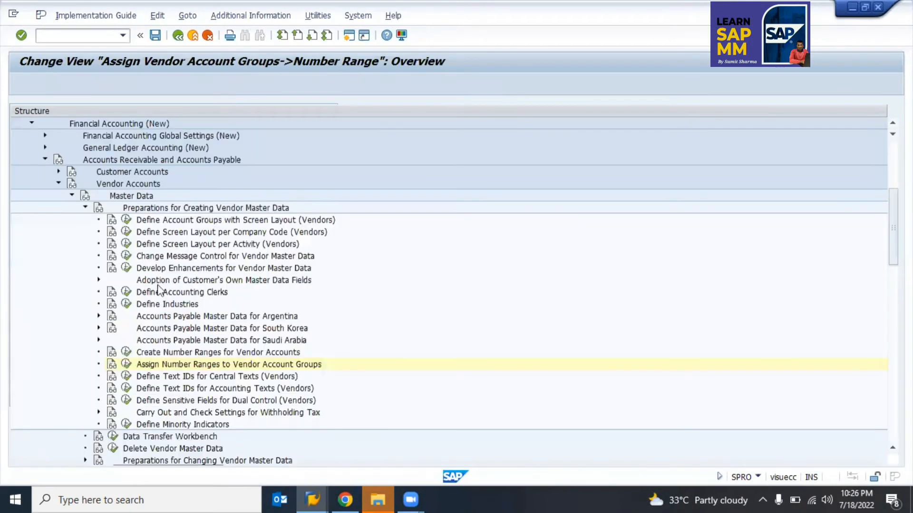
key("Left")
key("Left")
key("Left")
key("Left")
key("Left")
key("Left")
key("Left")
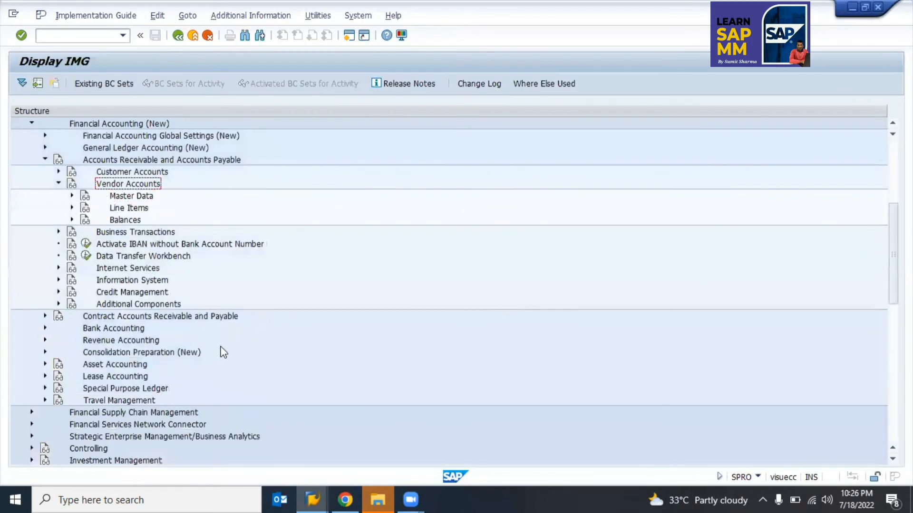
Step: Collapse the guide to its root, expand Cross-Application Components and select SAP Business Partner
key("Left")
key("Left")
key("Left")
key("Left")
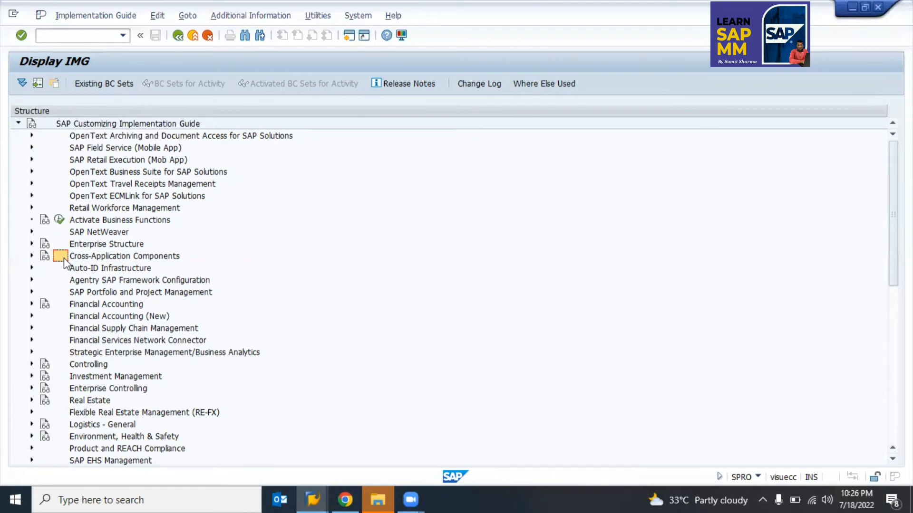
double_click(64, 257)
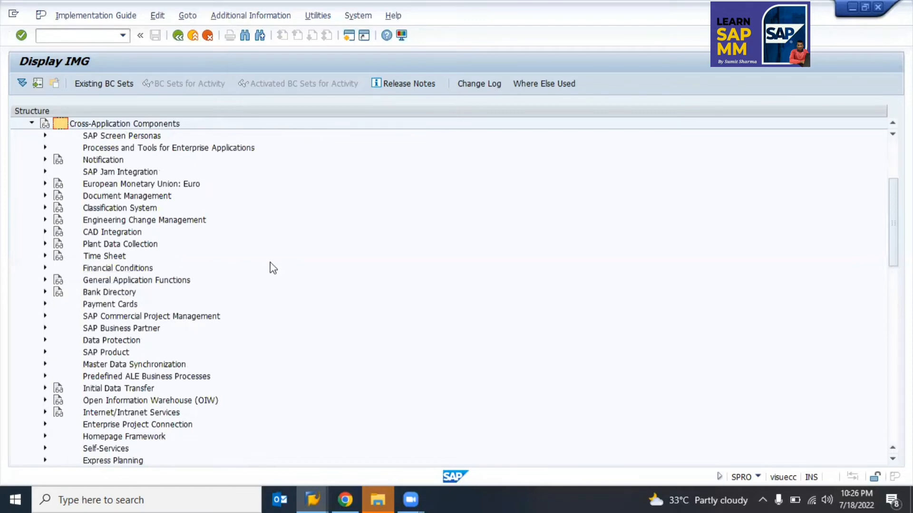
scroll(273, 268, "up", 2)
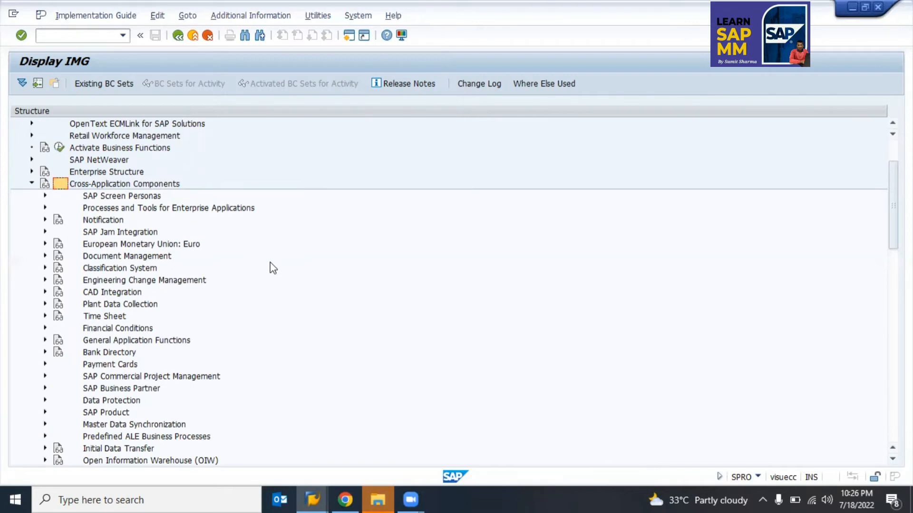
key("Down")
key("Down")
key("Down")
key("Down")
key("Down")
key("Down")
key("Down")
key("Down")
key("Down")
key("Down")
key("Down")
key("Down")
key("Down")
key("Down")
key("Down")
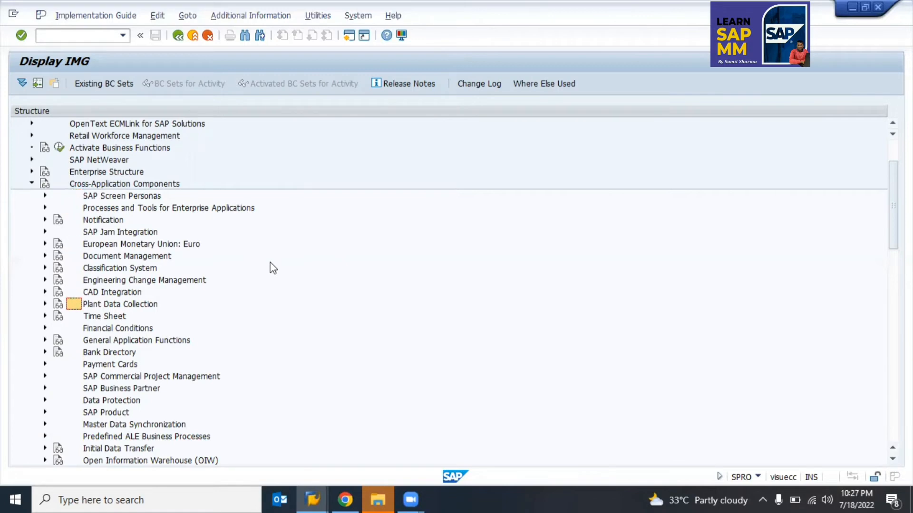
key("Down")
key("Down")
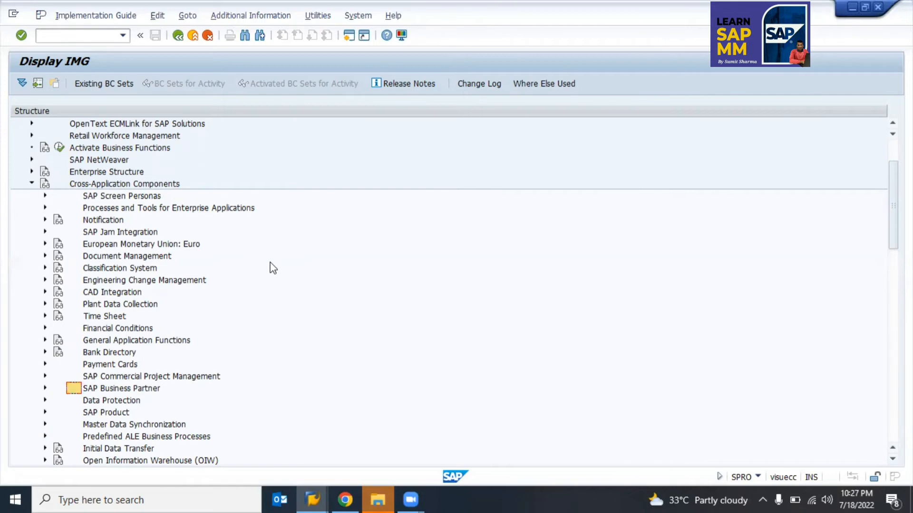
left_click(162, 184)
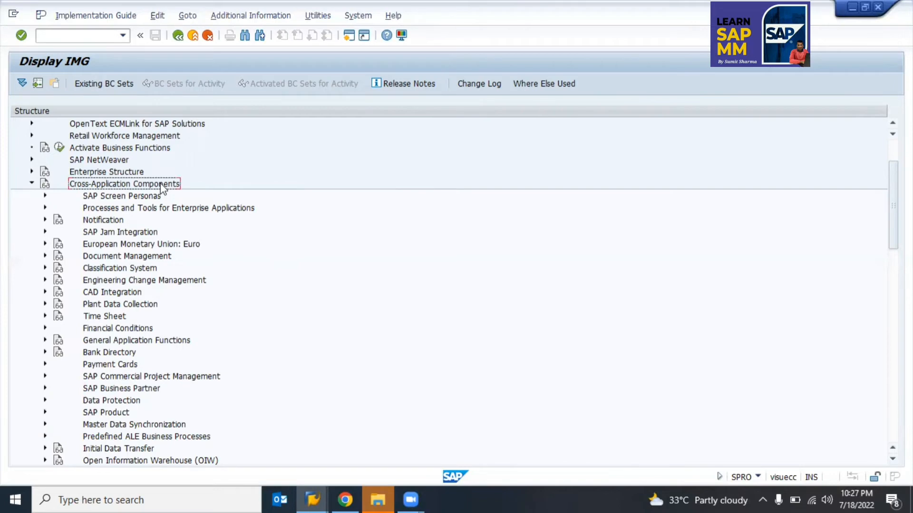
left_click(76, 389)
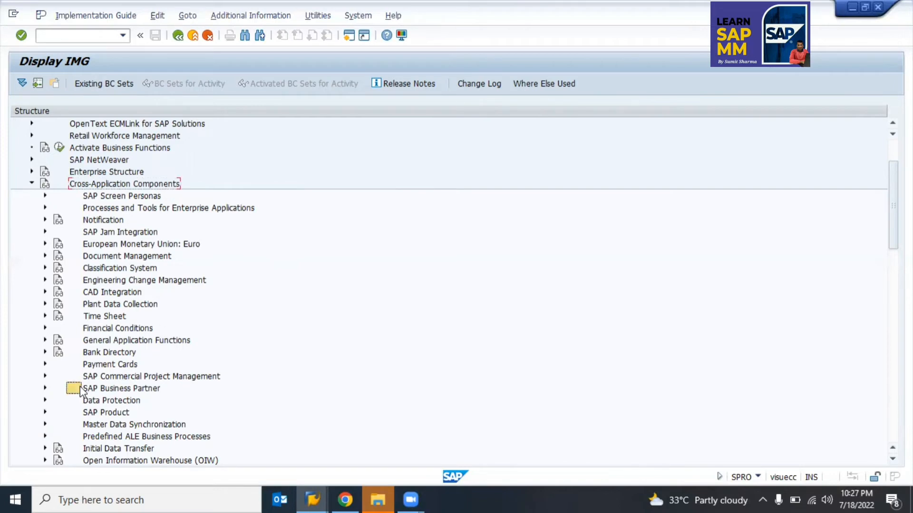
left_click(106, 390)
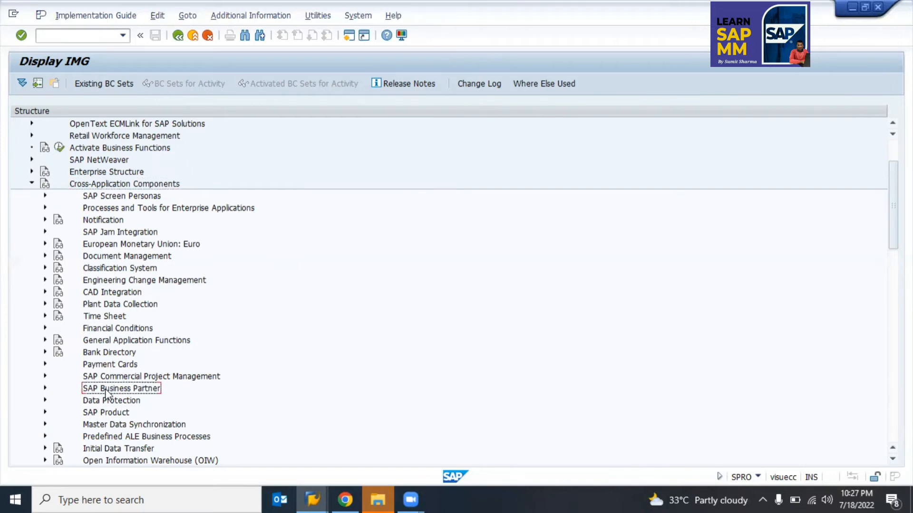
Step: Expand SAP Business Partner > Business Partner > Basic Settings
left_click(45, 388)
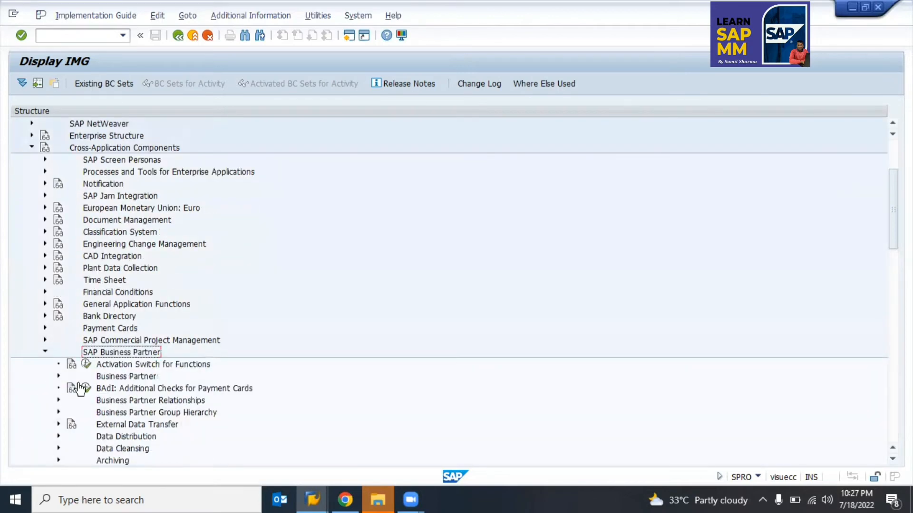
left_click(141, 377)
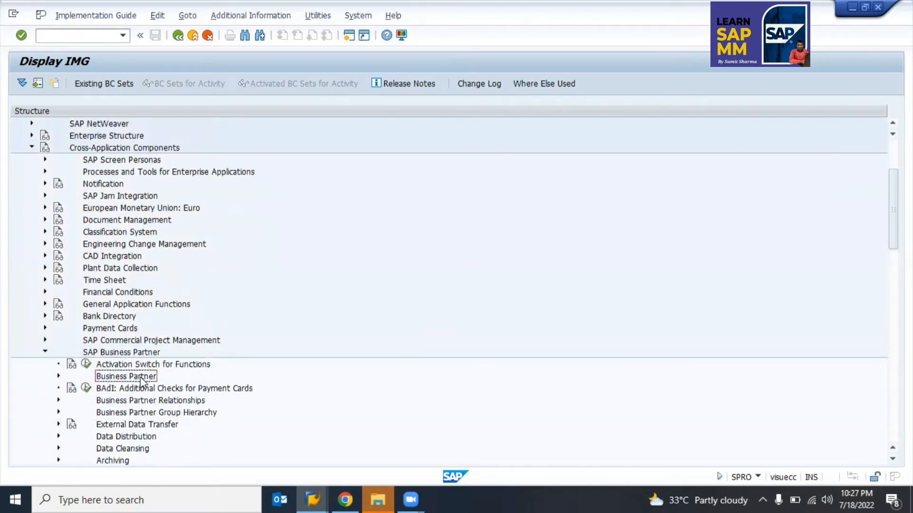
left_click(58, 376)
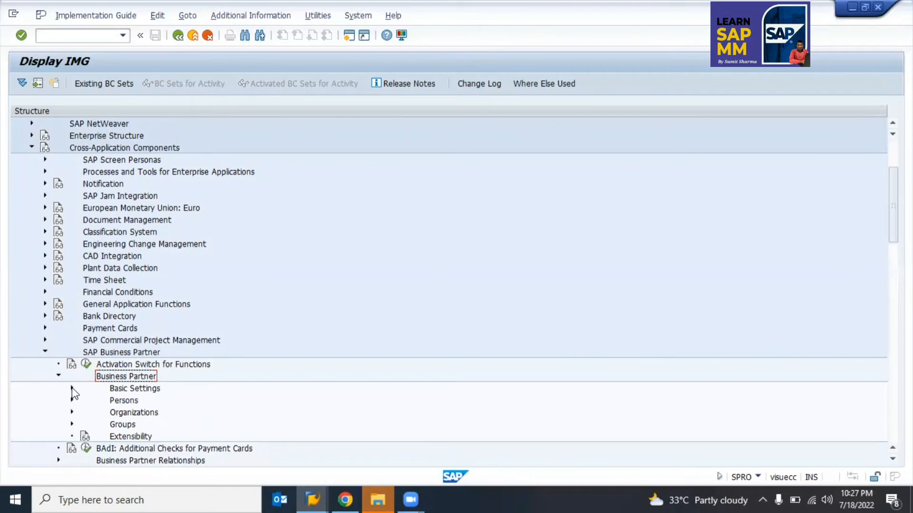
left_click(72, 387)
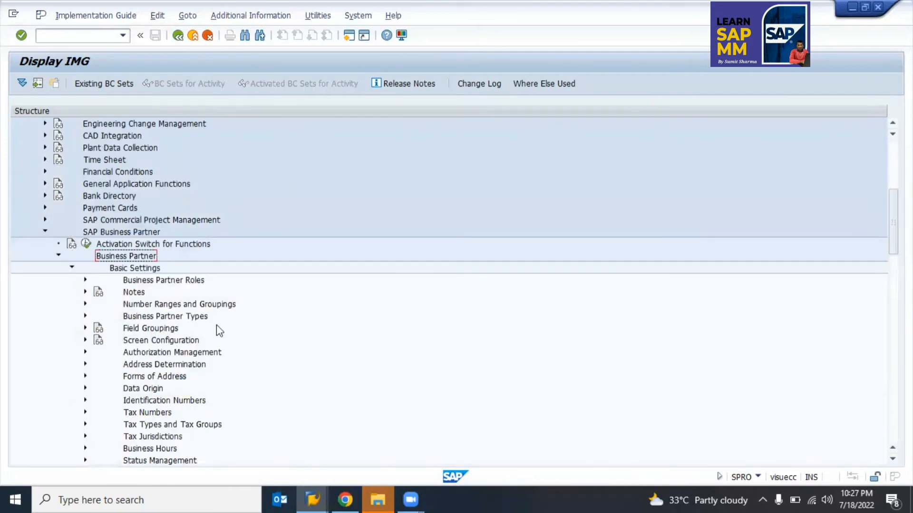
left_click(145, 305)
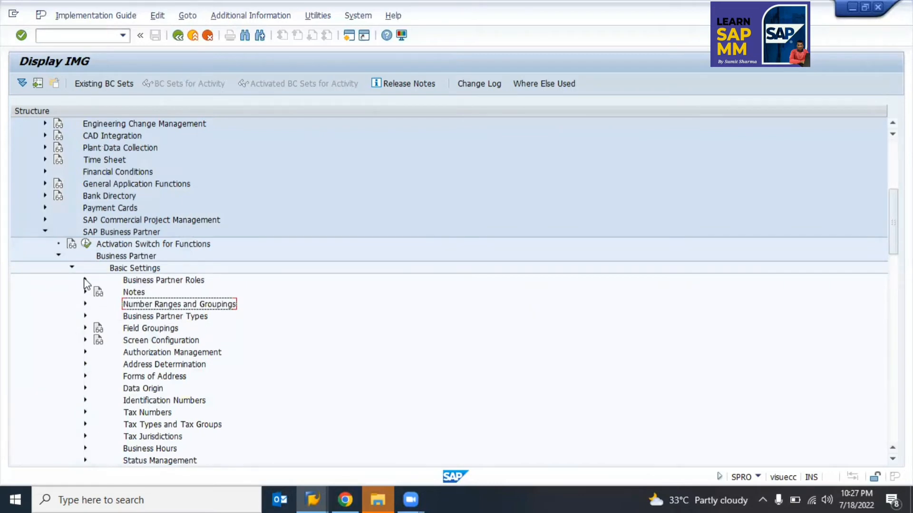
left_click(159, 280)
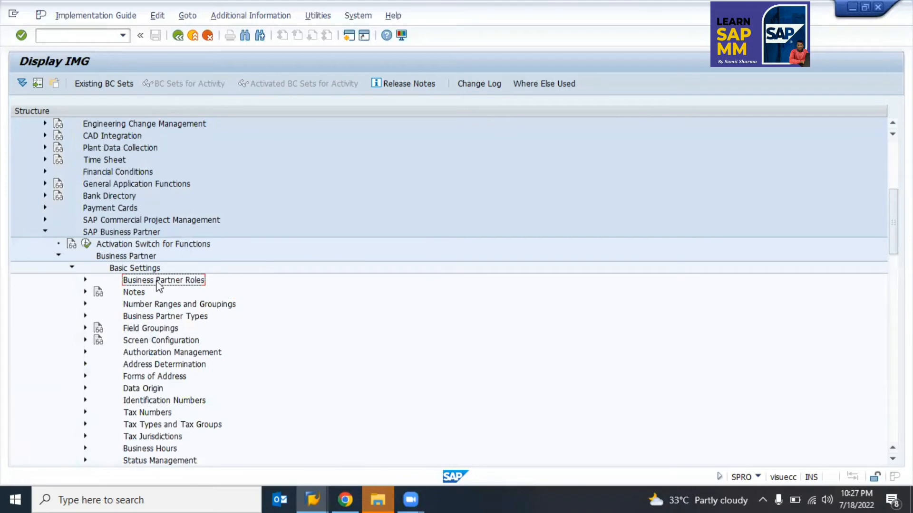
Step: Expand Number Ranges and Groupings and run Define Number Ranges
double_click(100, 270)
double_click(100, 269)
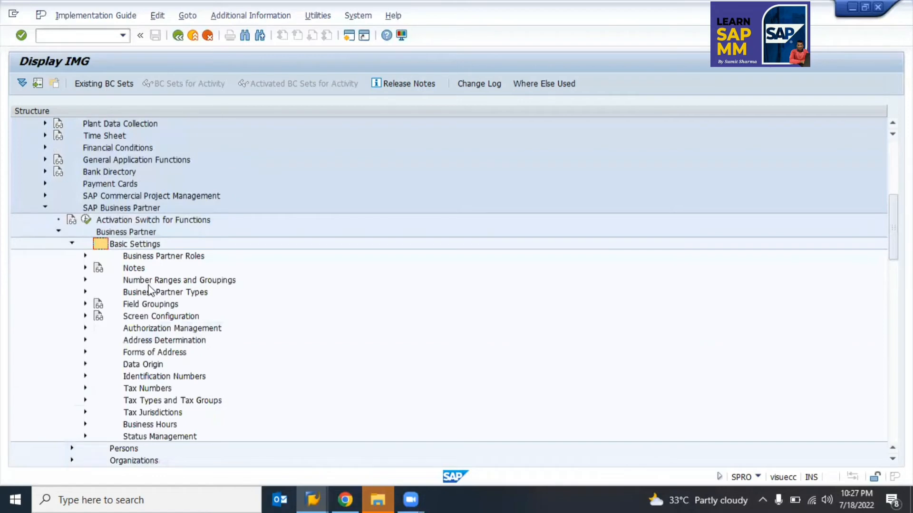
left_click(134, 284)
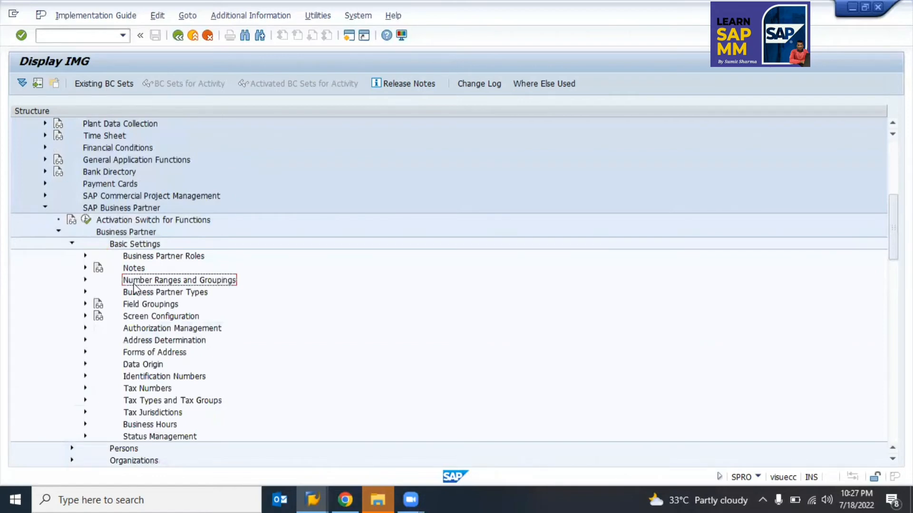
left_click(85, 280)
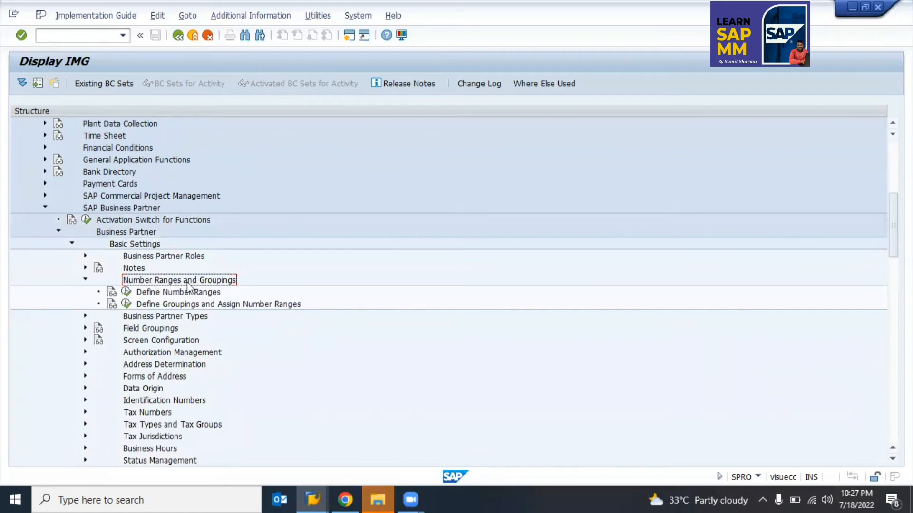
left_click(127, 292)
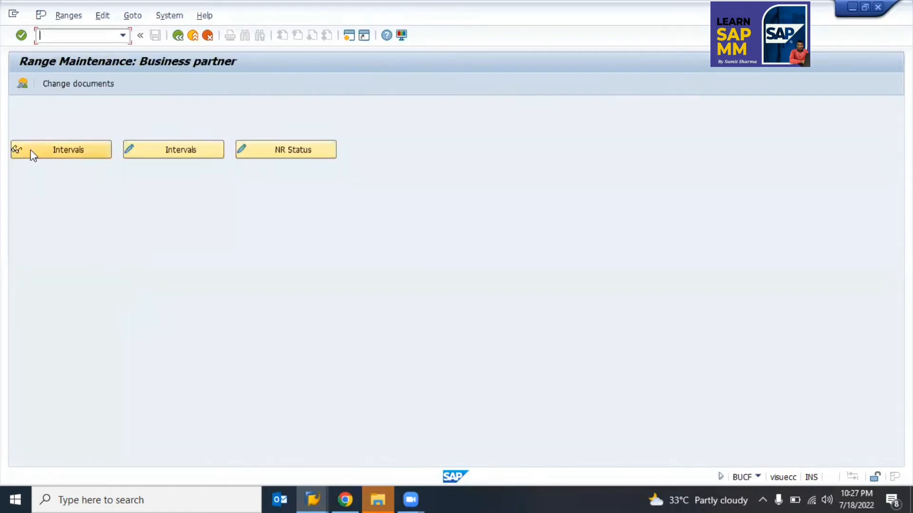
left_click(55, 152)
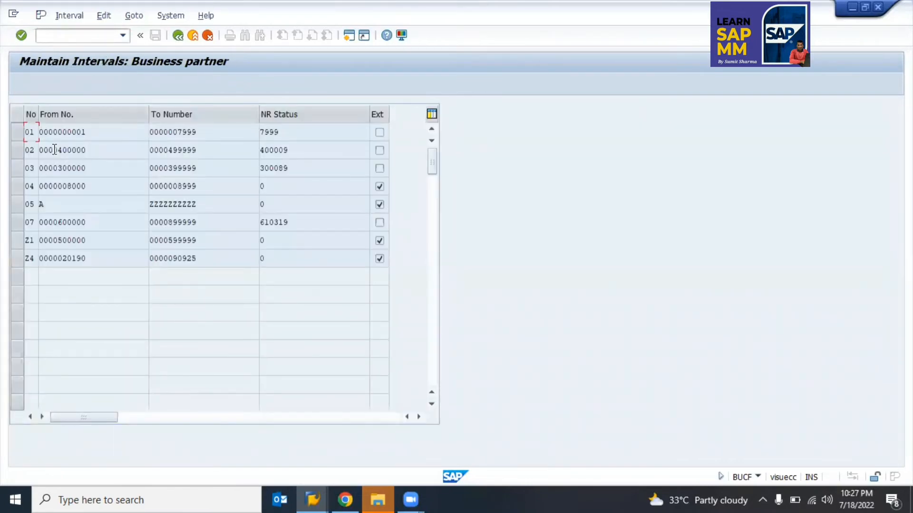
left_click(30, 150)
left_click(176, 38)
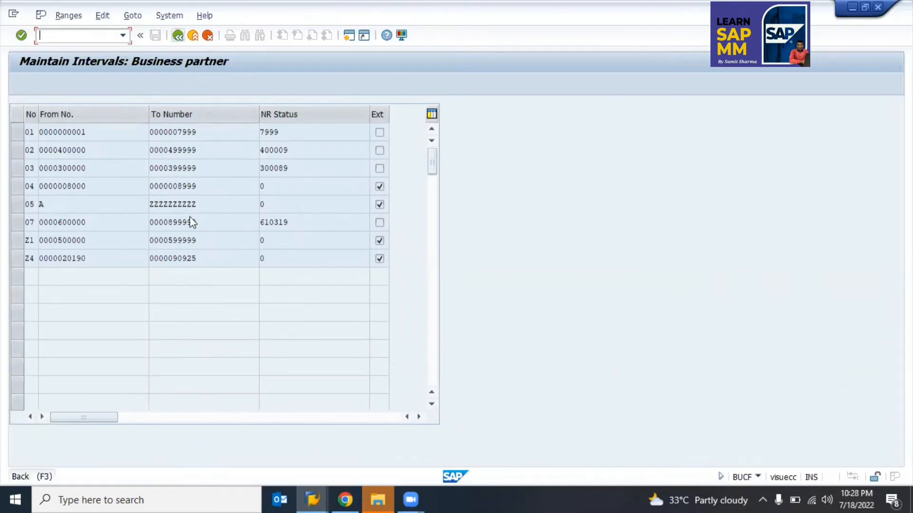
left_click(179, 39)
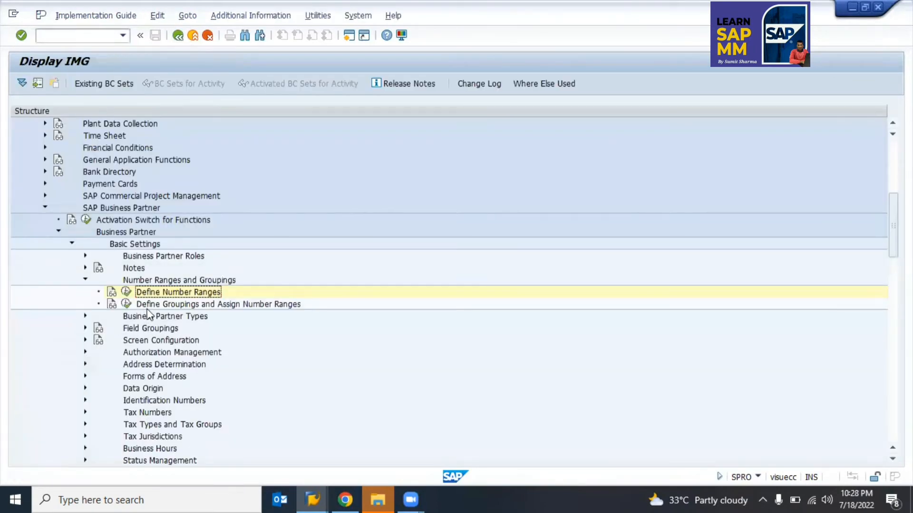
key("Down")
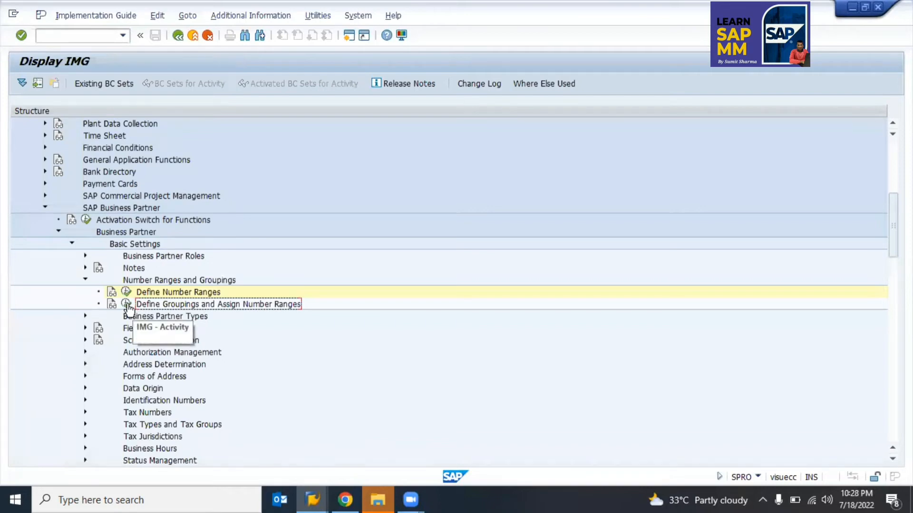
left_click(106, 231)
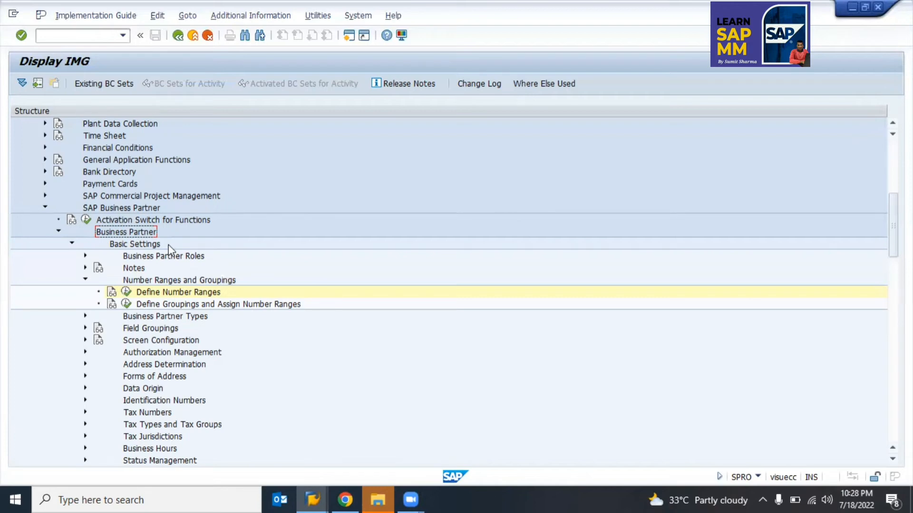
Step: Navigate to Number Ranges and Groupings and open Define Groupings and Assign Number Ranges
left_click(103, 210)
left_click(131, 232)
left_click(136, 243)
left_click(139, 282)
left_click(157, 294)
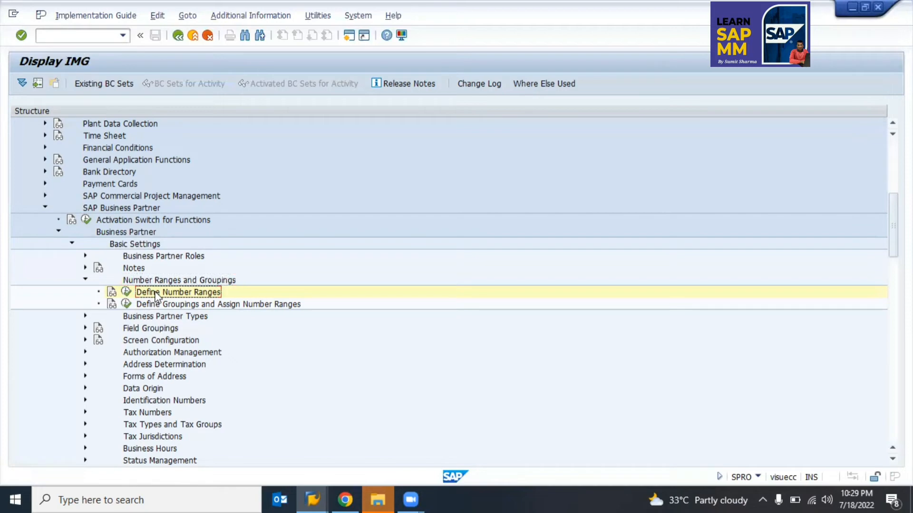
left_click(126, 305)
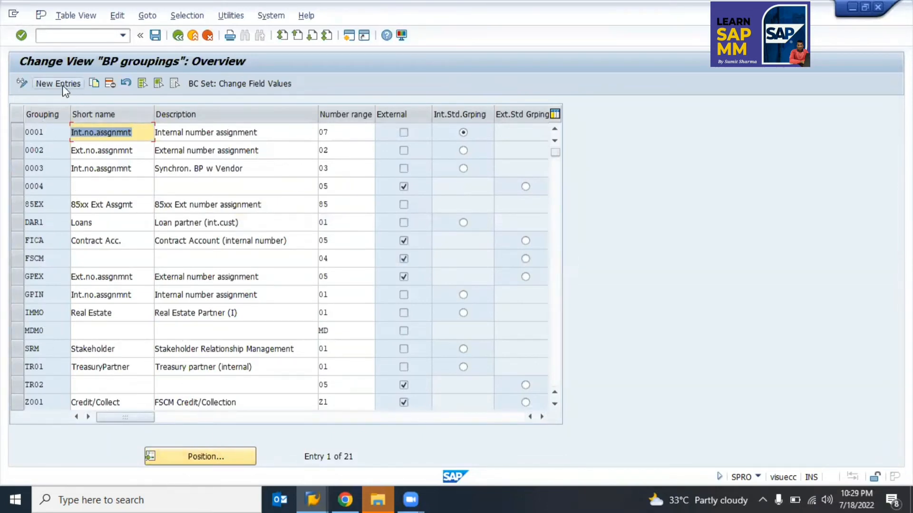
Step: Add new grouping Z010 with short name 'Service Vendor' and number range 01
left_click(80, 134)
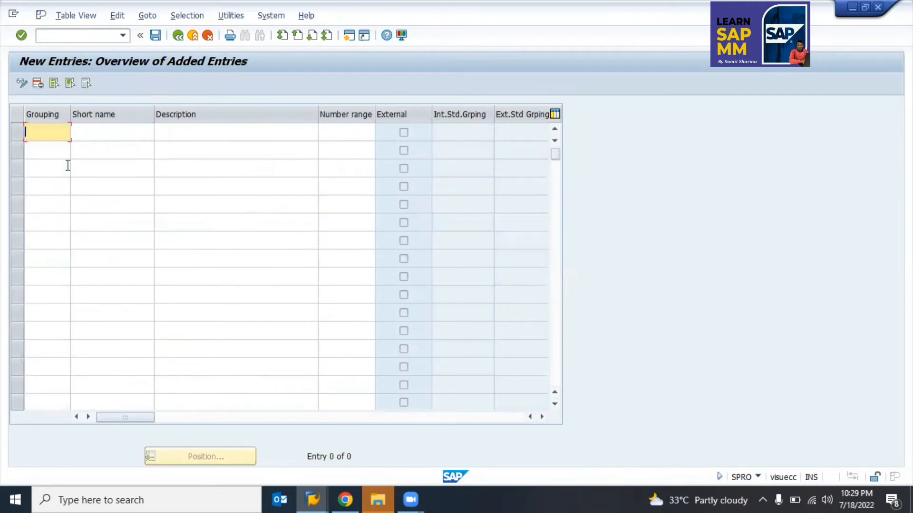
type("z010")
key("Tab")
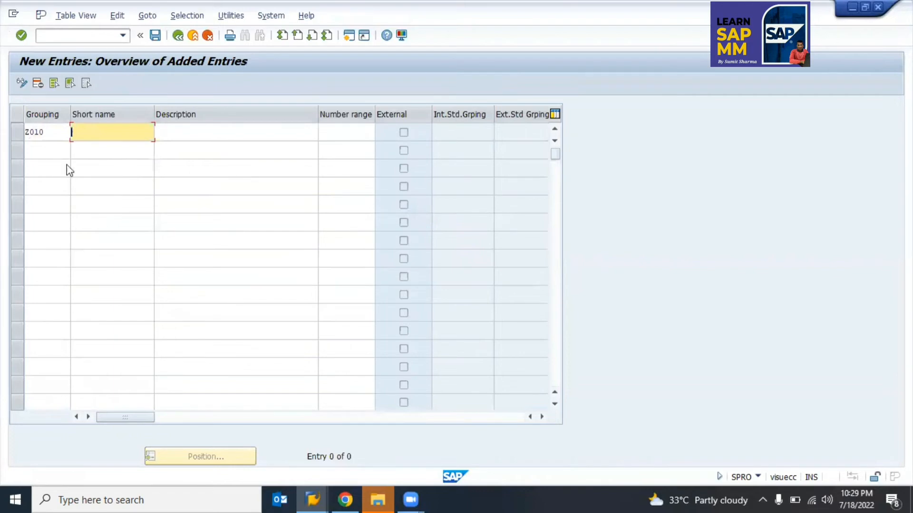
key("alt+Tab")
type("Service Vendor")
key("Tab")
key("Tab")
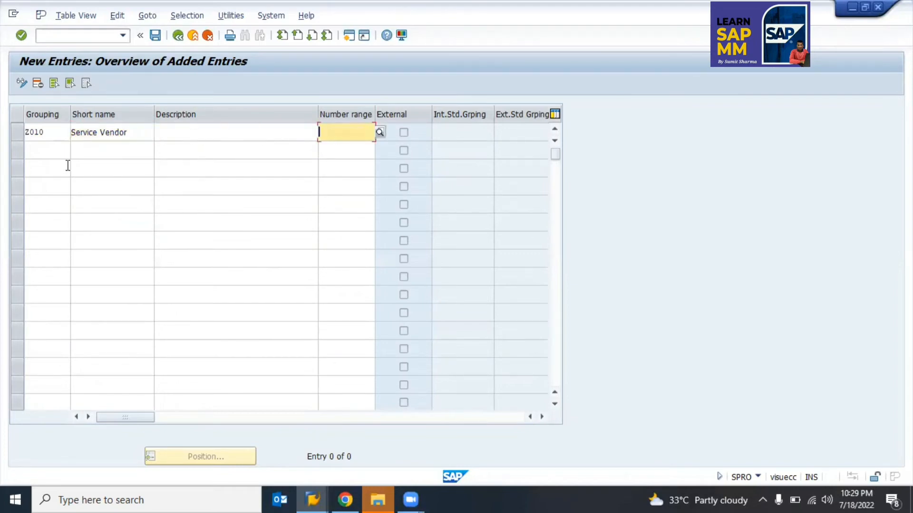
type("01")
key("Return")
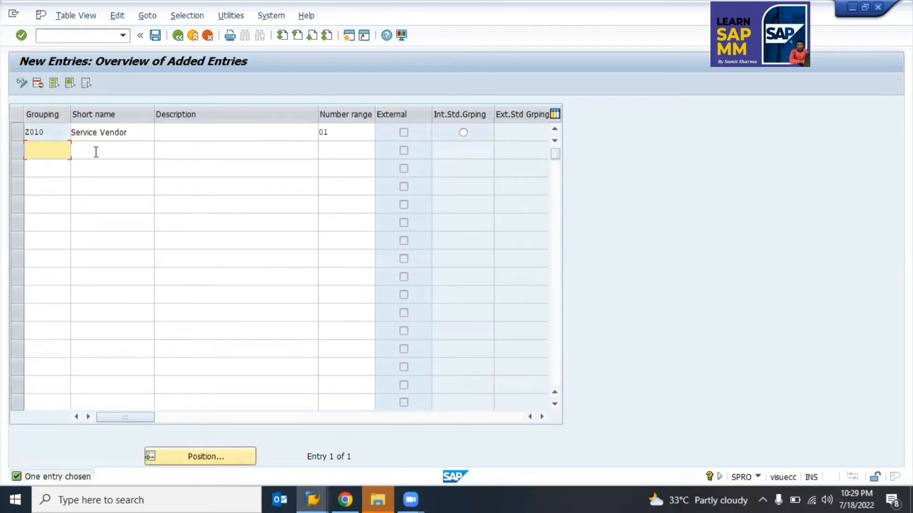
Step: Add grouping Z020 with short name 'Raw material'
type("Z0")
key("BackSpace")
type("o")
key("BackSpace")
type("020")
key("Tab")
type("Ra")
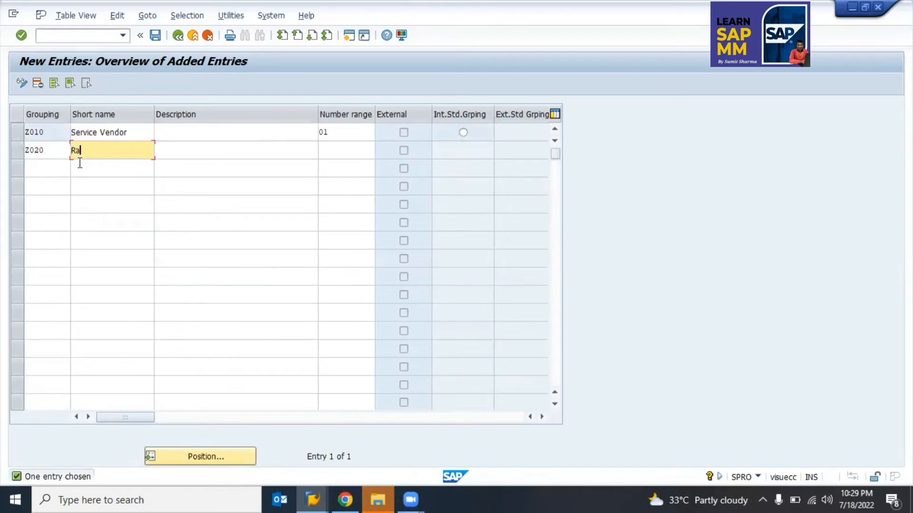
type("w material")
key("Return")
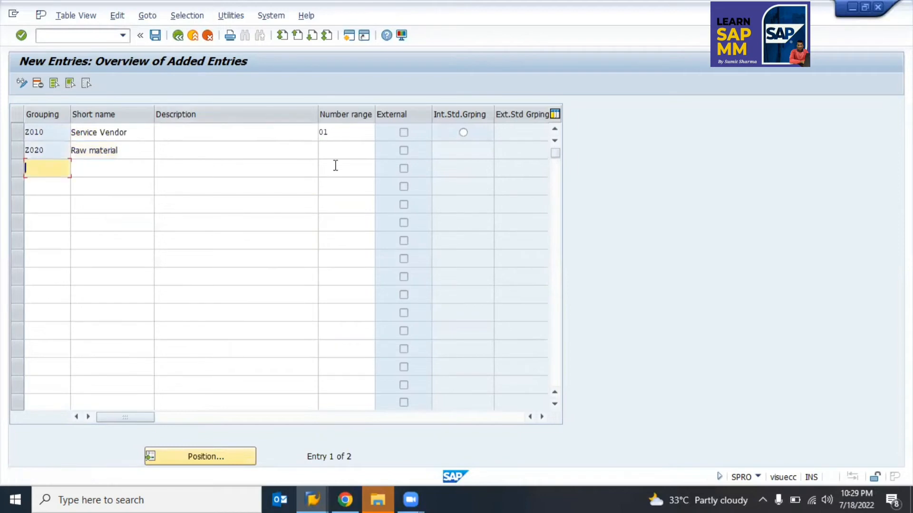
Step: Assign number range 03 to Z020 and change Z010's range to 02
left_click(333, 149)
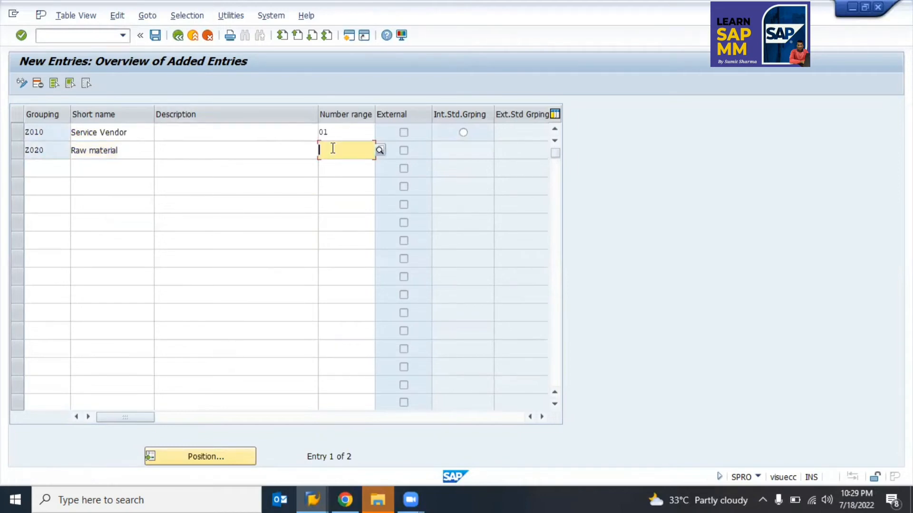
type("03")
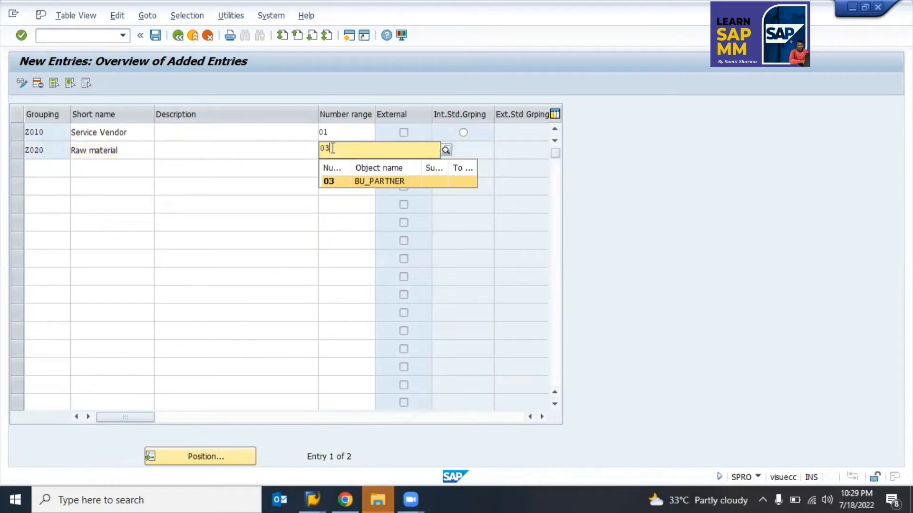
key("shift+Tab")
key("shift+Tab")
key("shift+Tab")
key("shift+Tab")
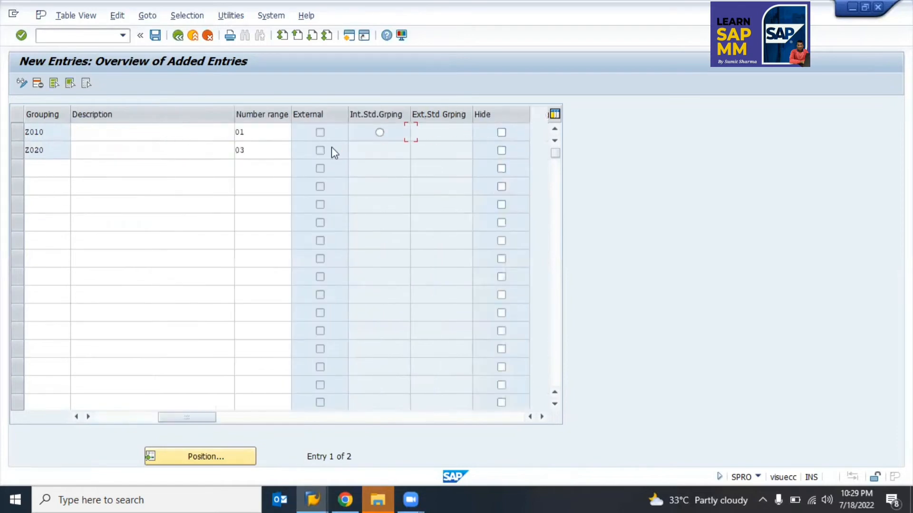
key("shift+Tab")
key("Tab")
key("shift+Tab")
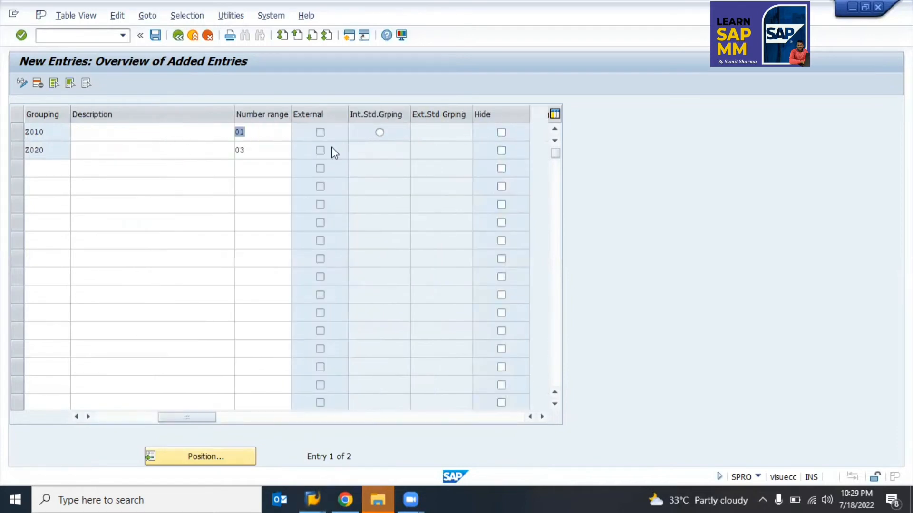
type("02")
key("Return")
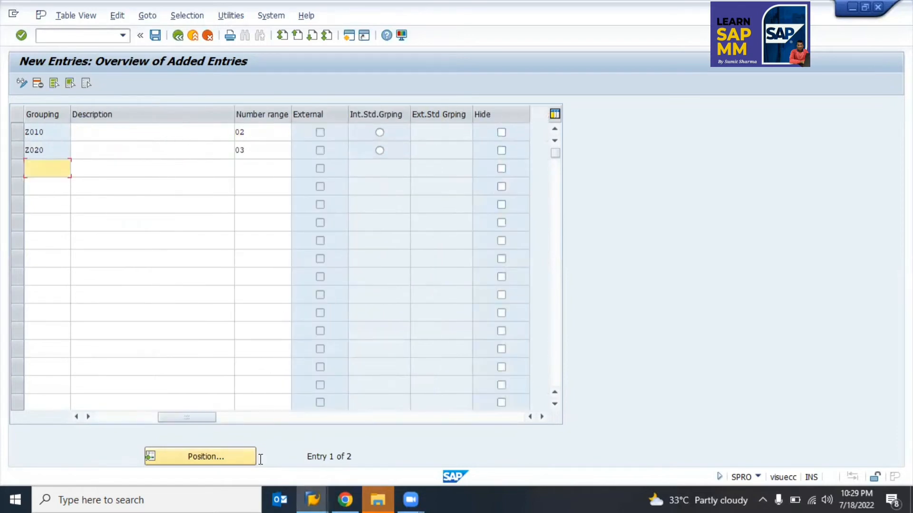
Step: Save the groupings under the suggested customizing request and go back
left_click(106, 419)
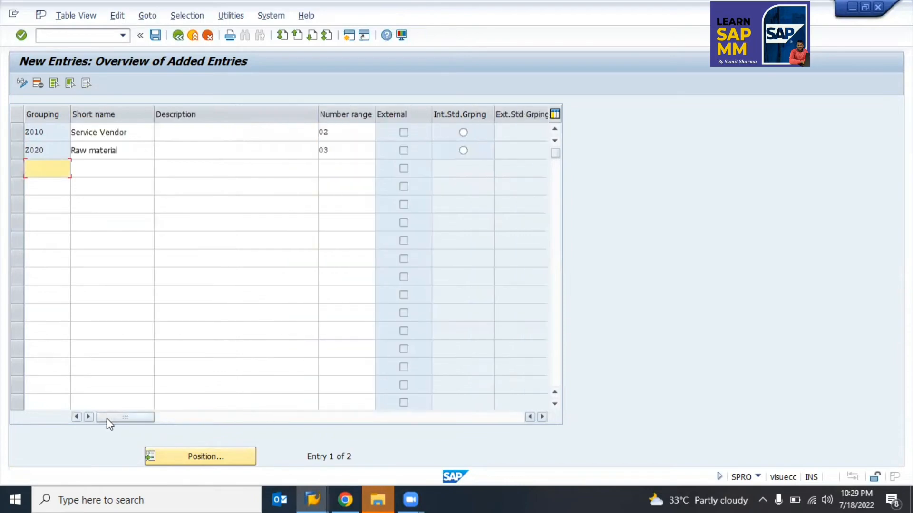
left_click(156, 36)
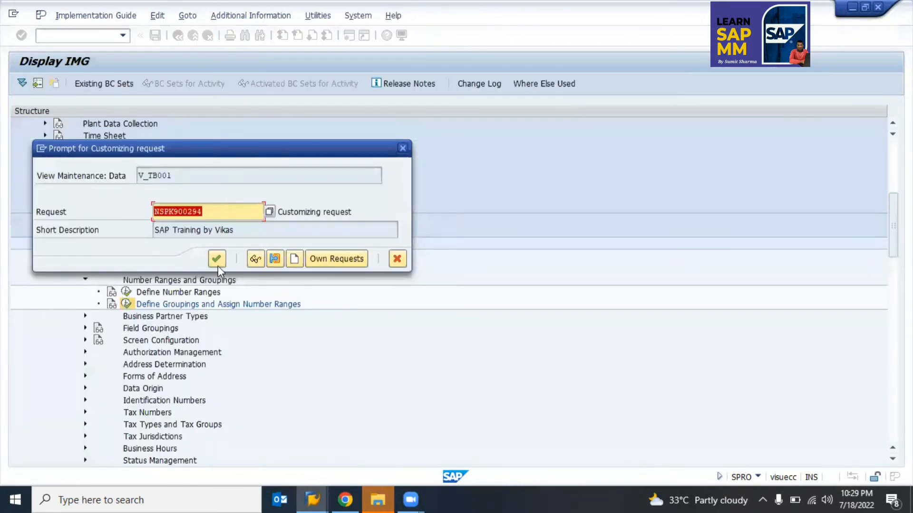
left_click(217, 259)
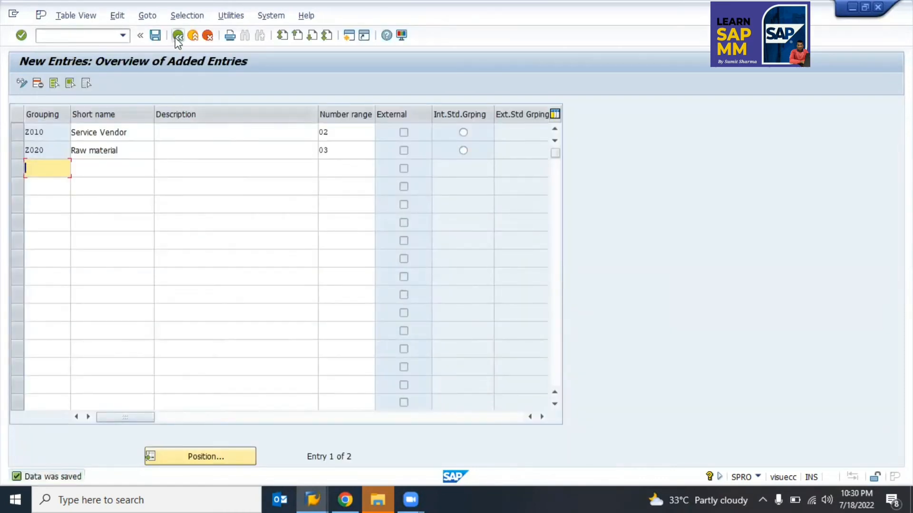
left_click(176, 38)
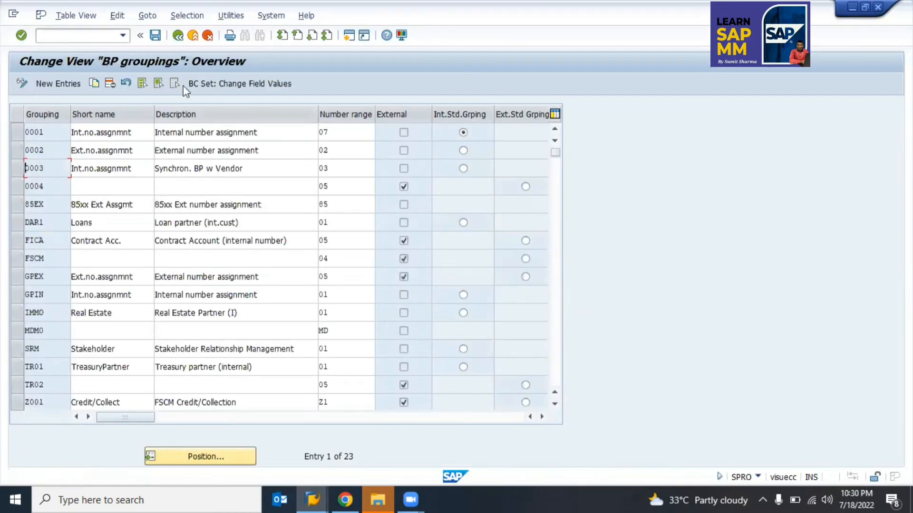
Step: Display the business partner number range intervals, checking range 03, then return to the tree
left_click(178, 35)
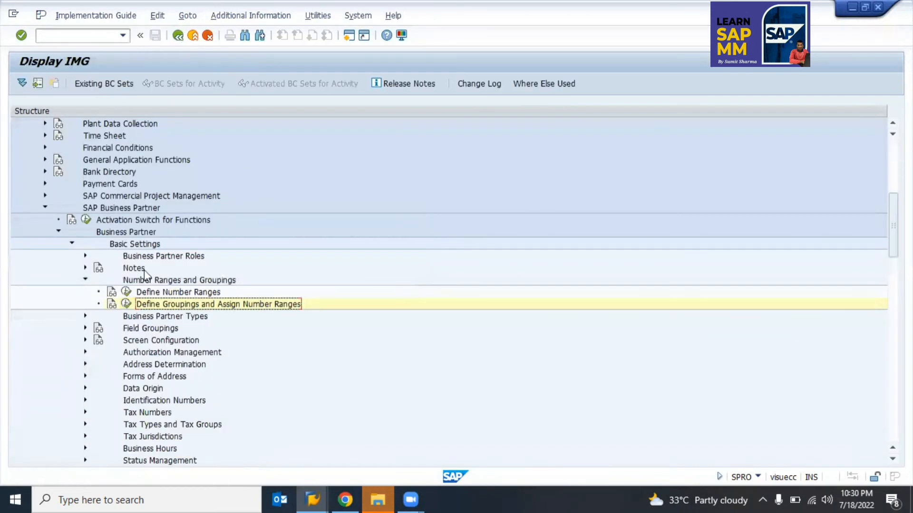
left_click(139, 292)
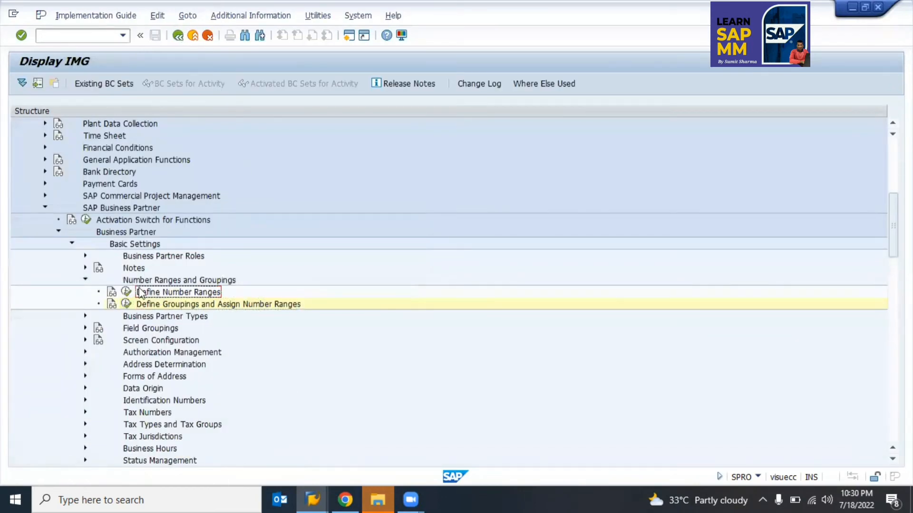
left_click(126, 292)
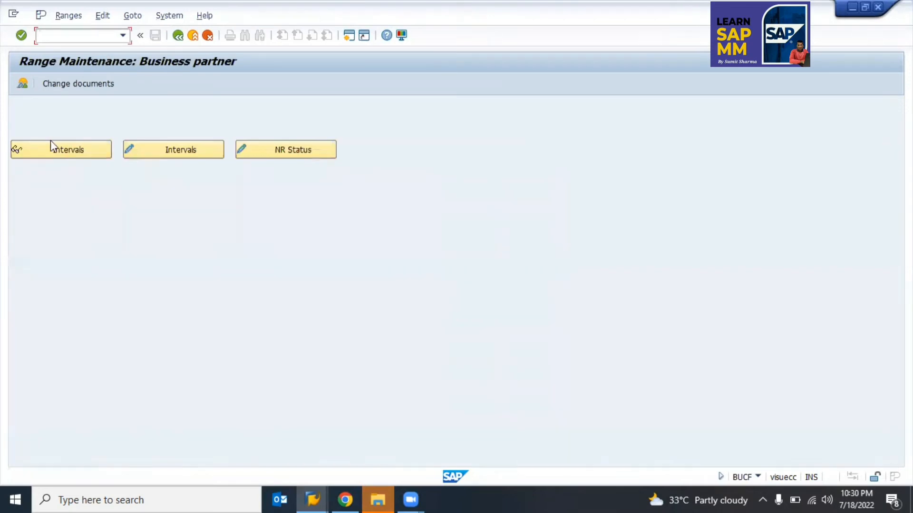
left_click(61, 150)
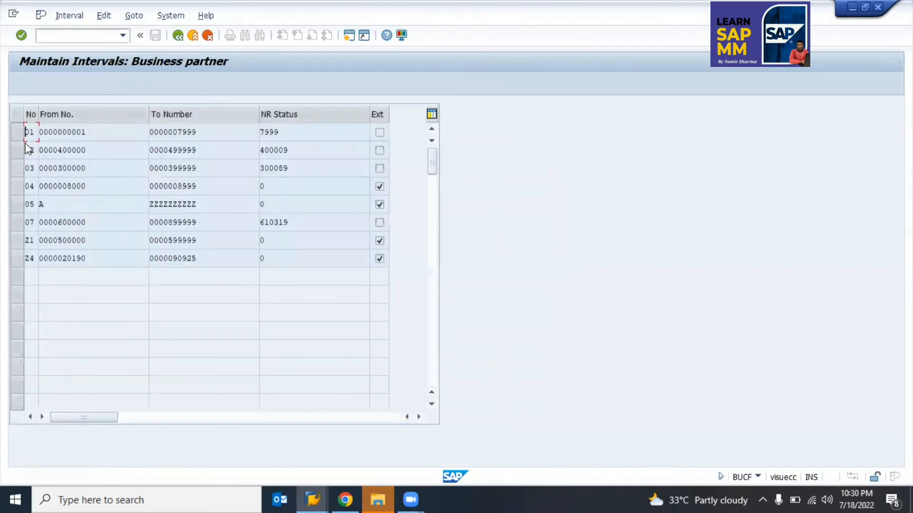
left_click(29, 169)
left_click(178, 35)
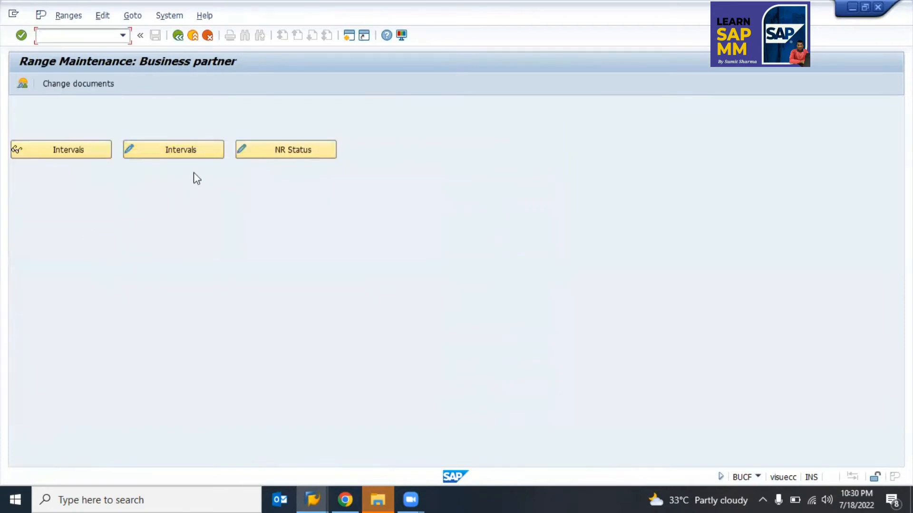
key("F3")
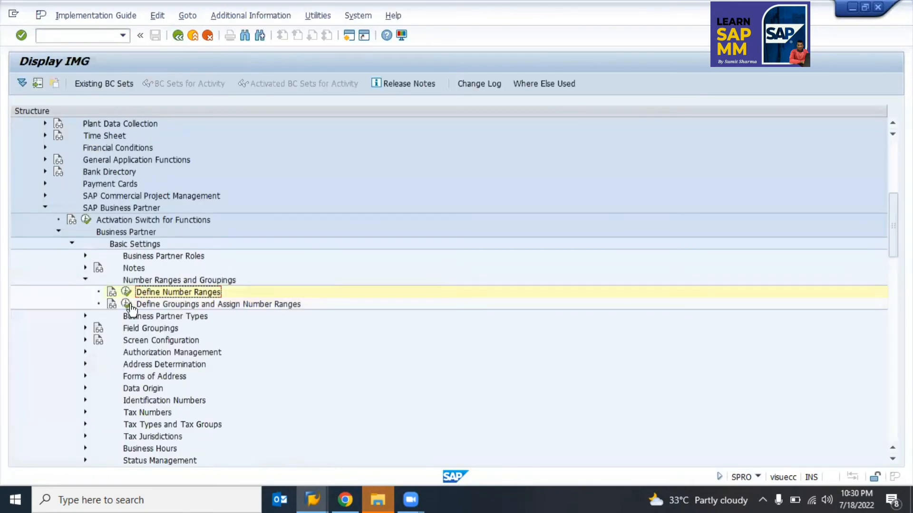
Step: Reopen the BP groupings table, scroll down to Z010 and Z020, and exit
left_click(128, 304)
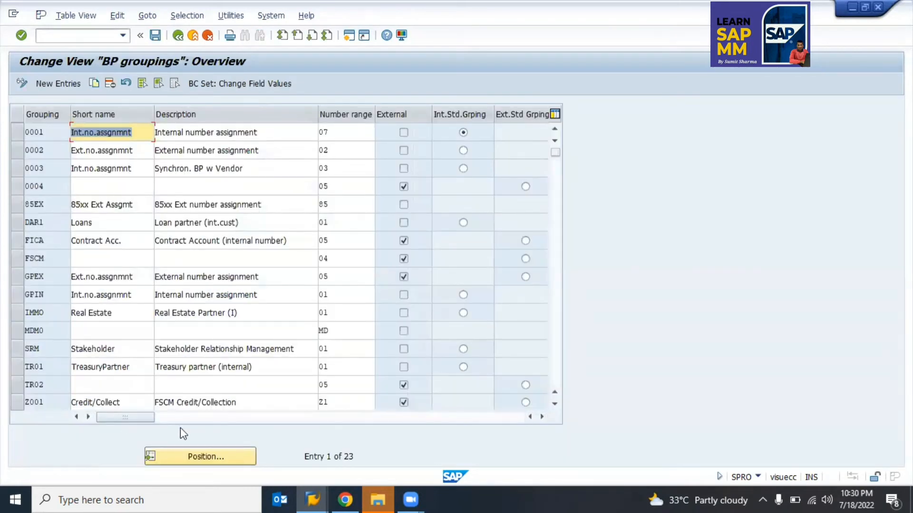
scroll(113, 396, "down", 3)
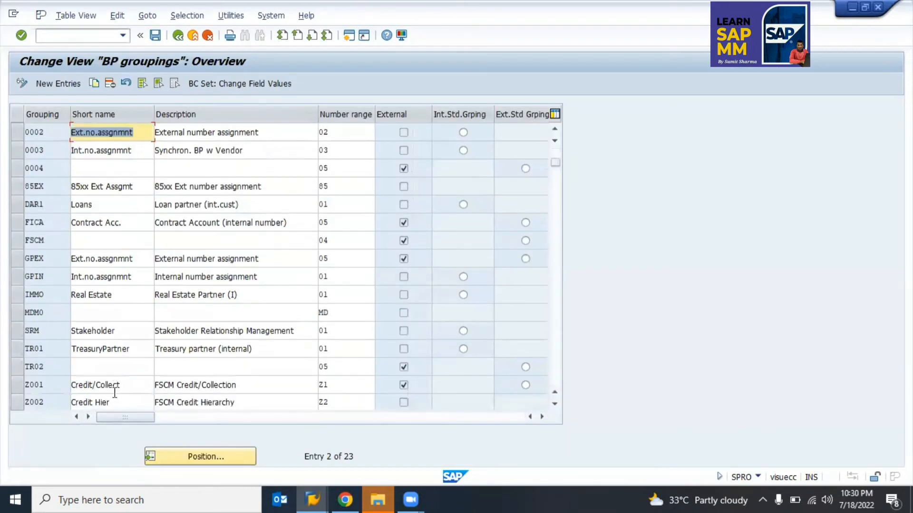
scroll(114, 398, "down", 10)
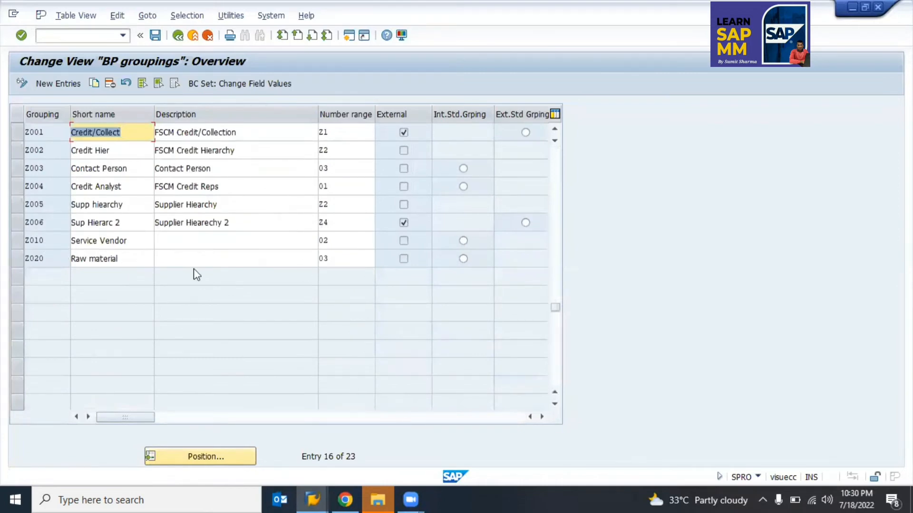
key("F3")
key("Left")
key("Left")
key("Left")
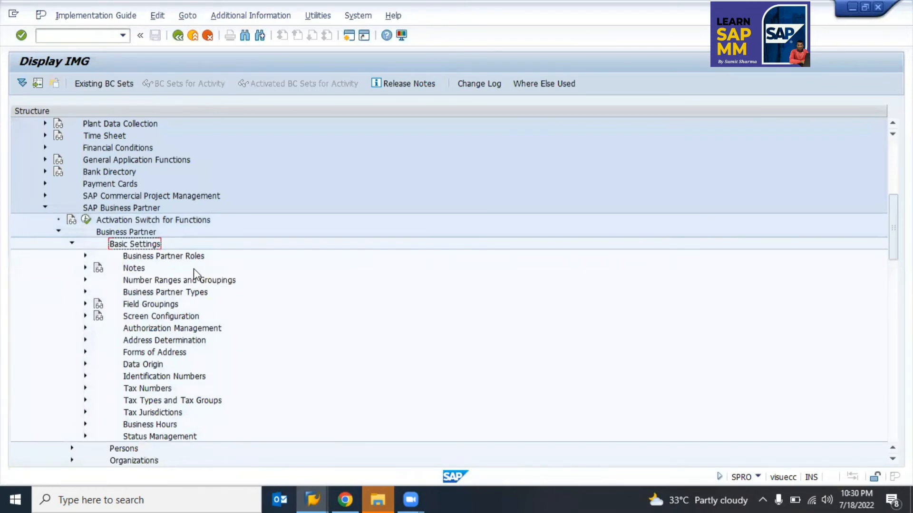
Step: Re-expand Basic Settings > Business Partner Roles and run Define BP Roles
key("Left")
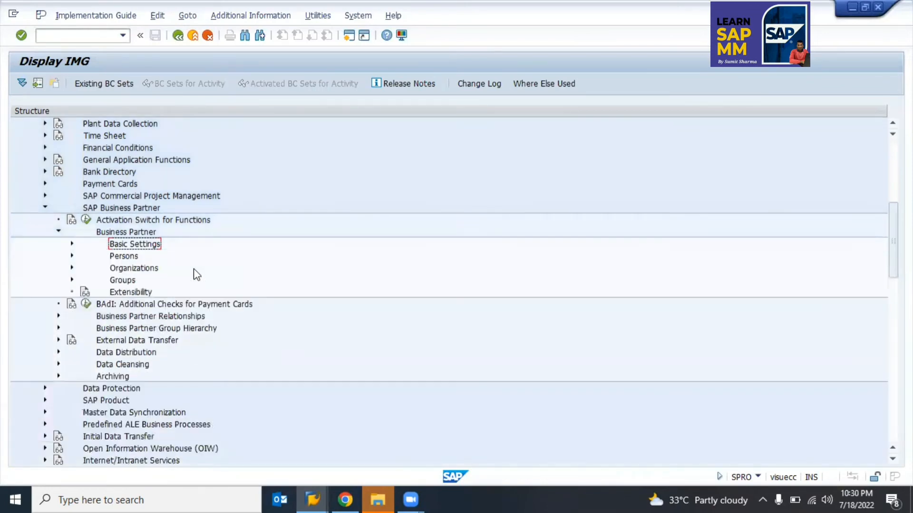
key("Left")
key("Left")
key("Right")
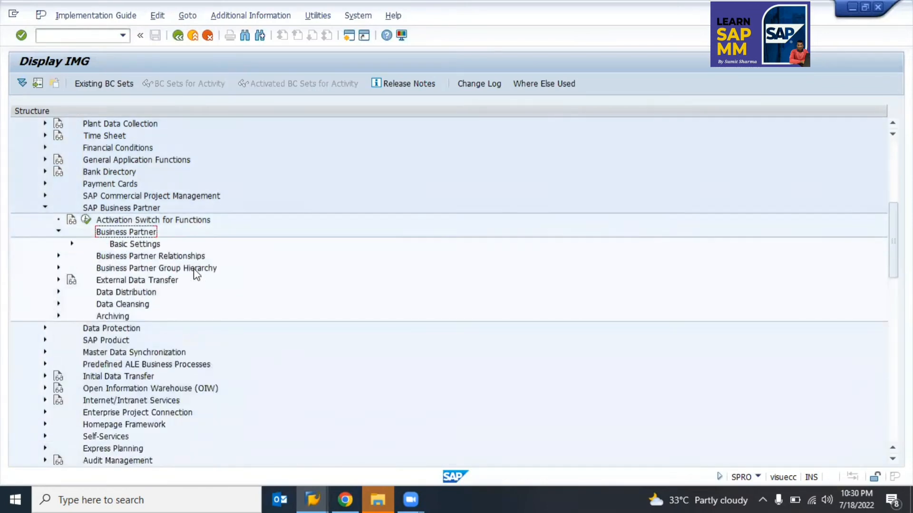
left_click(121, 244)
key("Right")
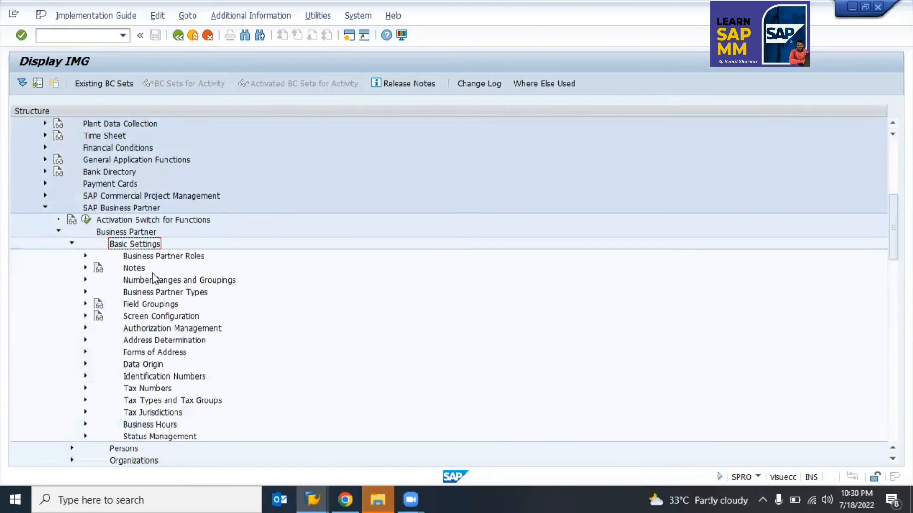
left_click(86, 255)
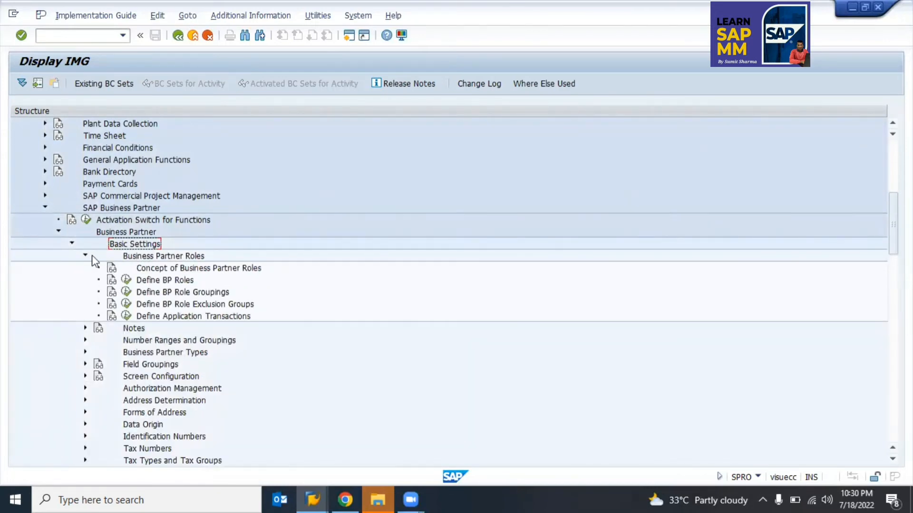
left_click(86, 256)
left_click(169, 280)
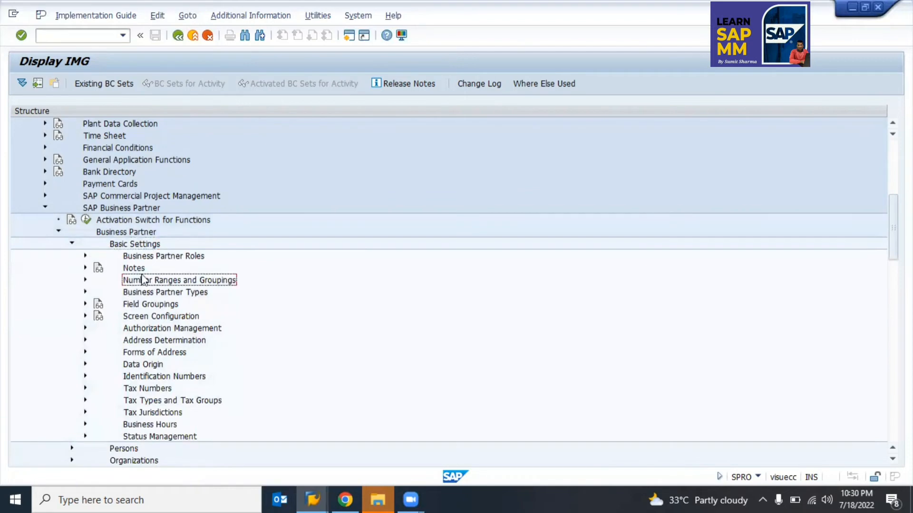
left_click(86, 256)
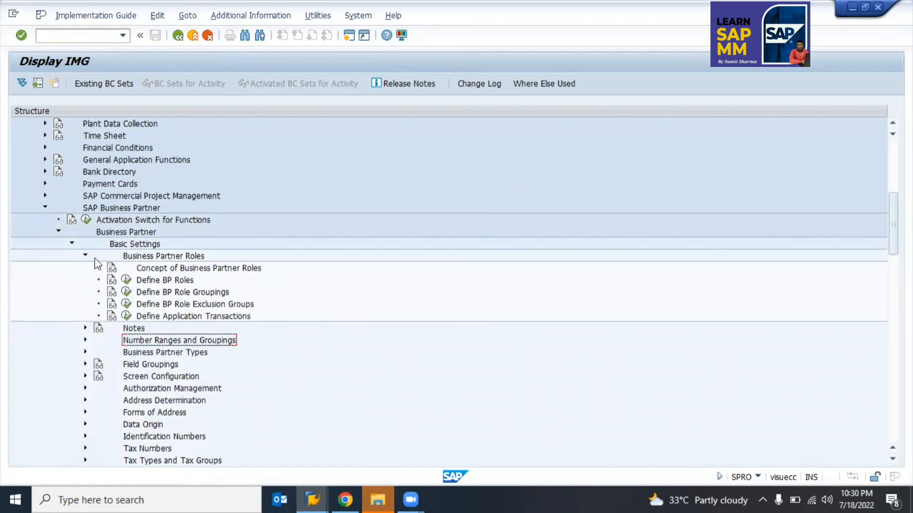
left_click(126, 280)
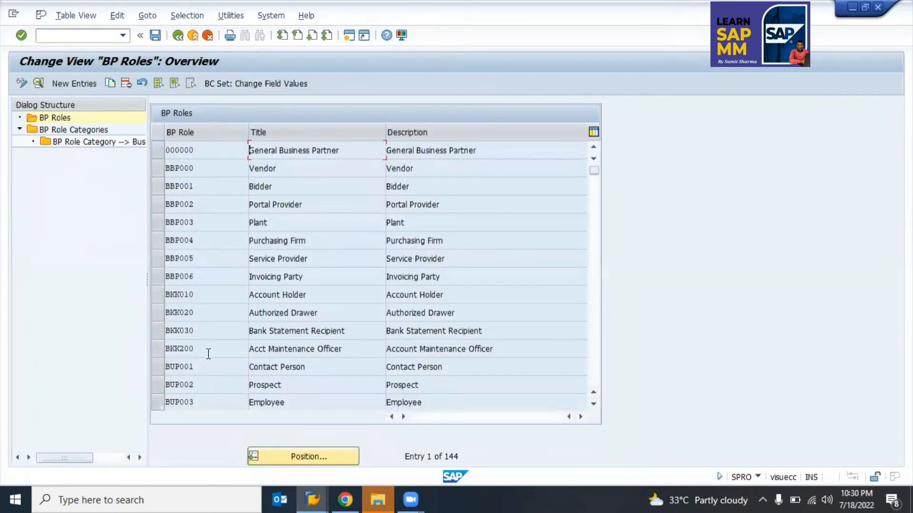
Step: Position the roles table at FLV00 and inspect the FLVN00 and FLVN01 rows
left_click(212, 369)
left_click(296, 456)
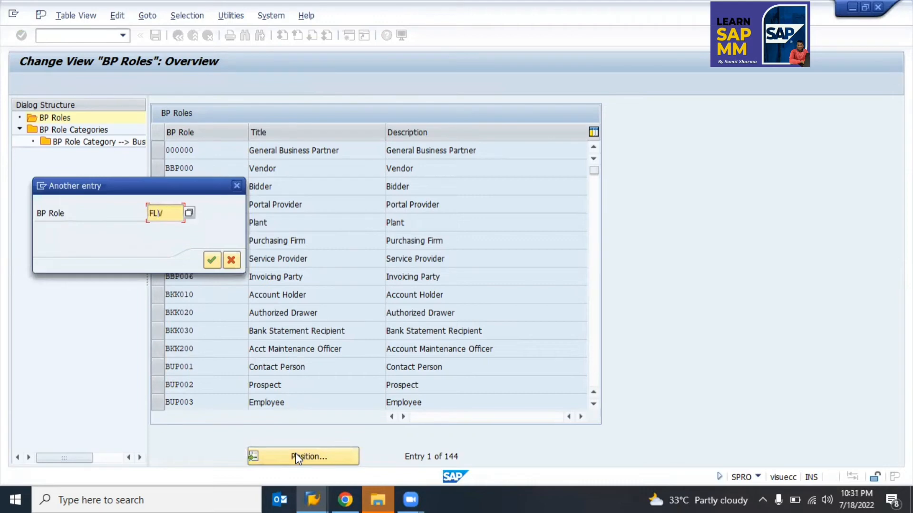
type("FLV001")
key("Return")
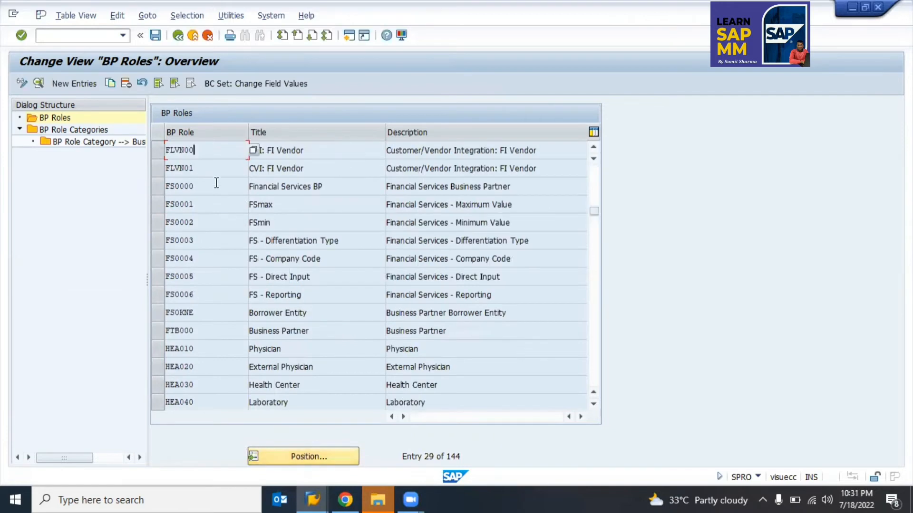
left_click(160, 150)
left_click(162, 168)
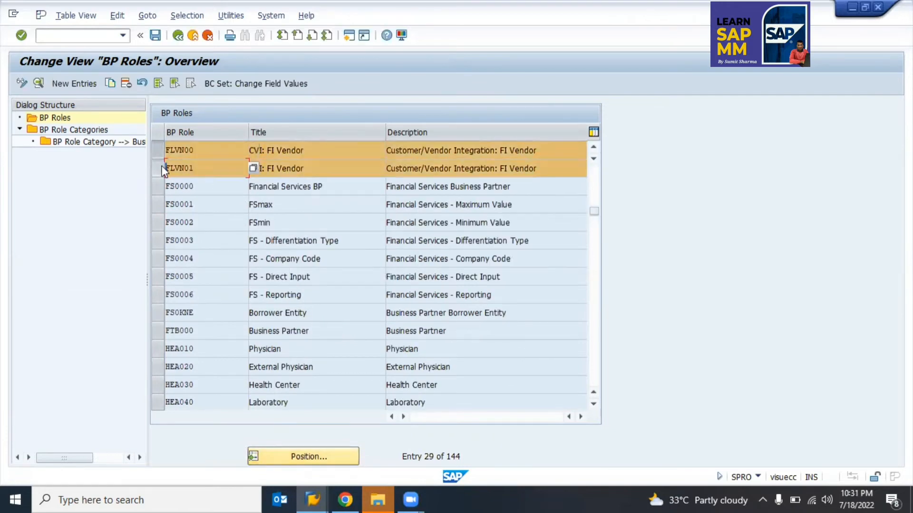
left_click(208, 152)
left_click(158, 149)
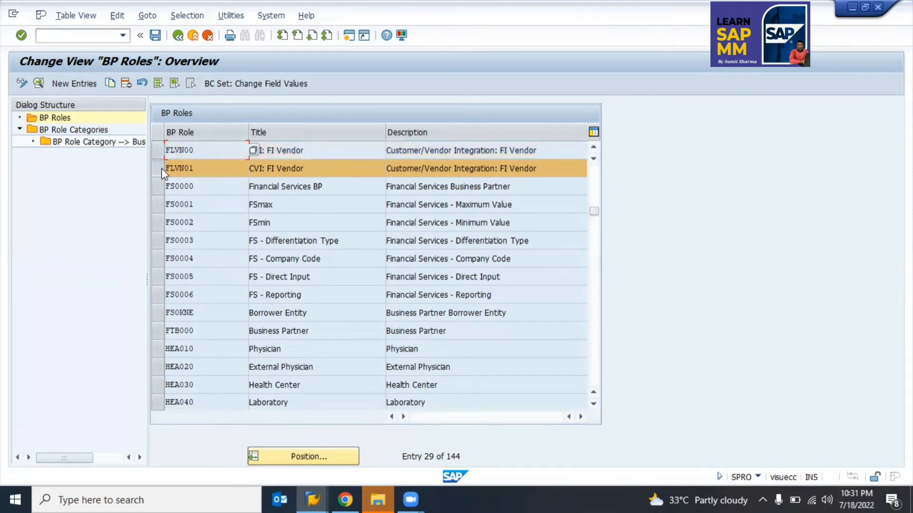
left_click(159, 168)
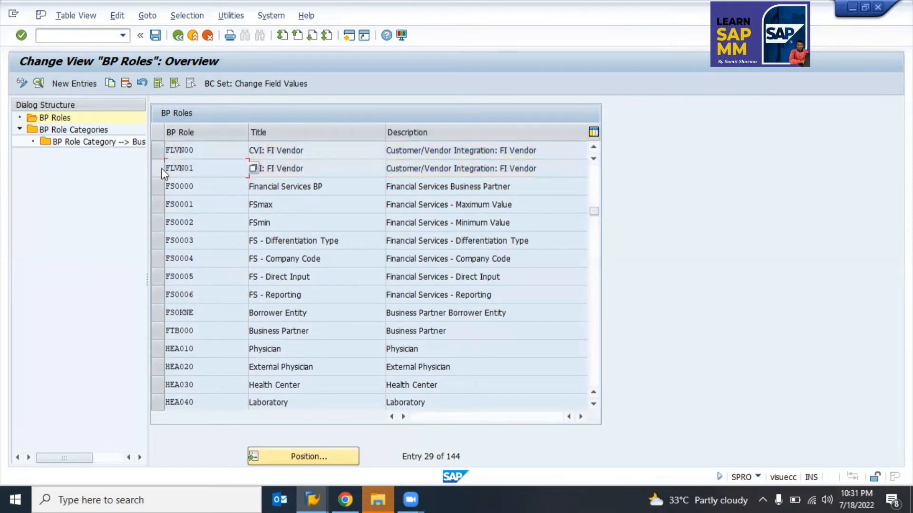
left_click(212, 154)
Step: Leave the BP Roles table, collapse the IMG tree and return to the project screen
key("F3")
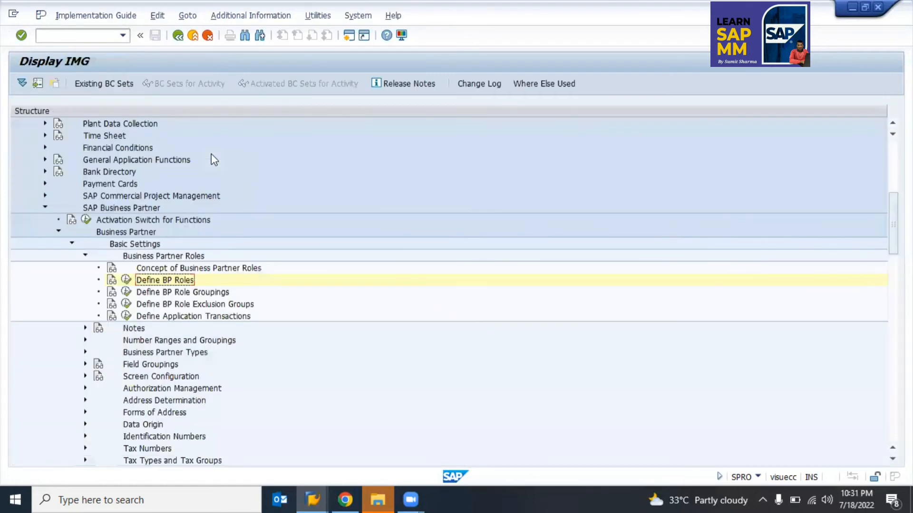
key("Left")
key("Left")
key("Left")
key("Left")
key("Left")
key("Left")
key("Left")
key("Left")
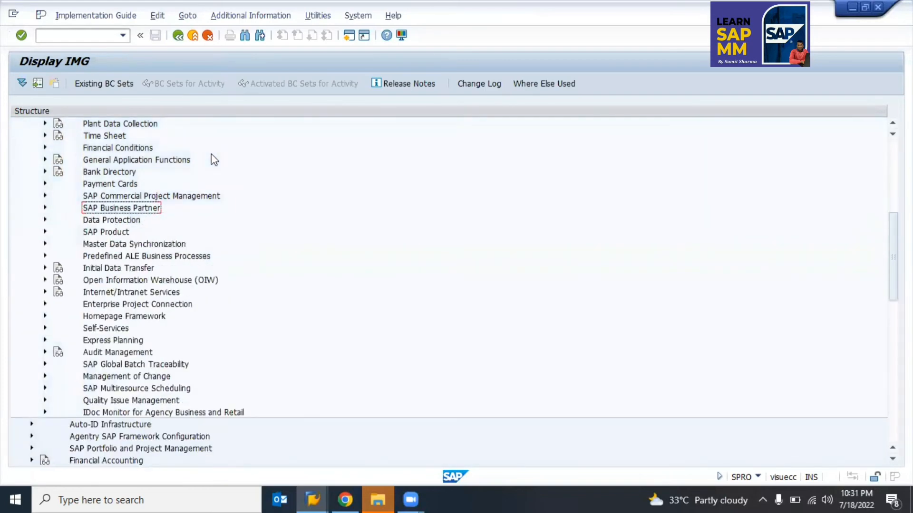
key("Left")
key("Left")
key("Left")
key("Left")
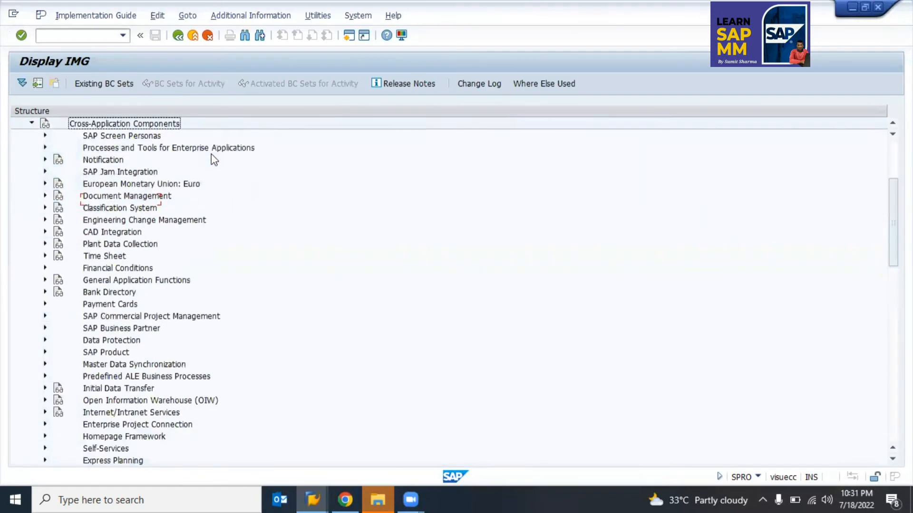
key("Right")
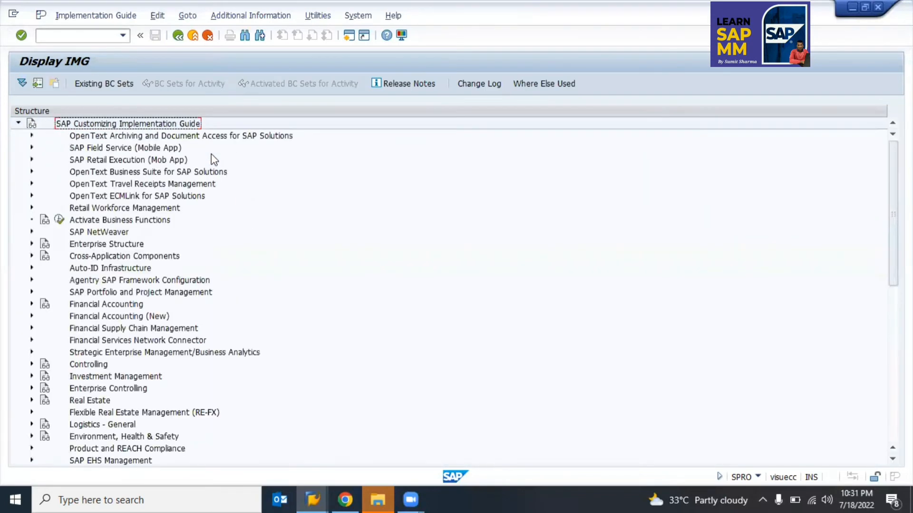
key("F3")
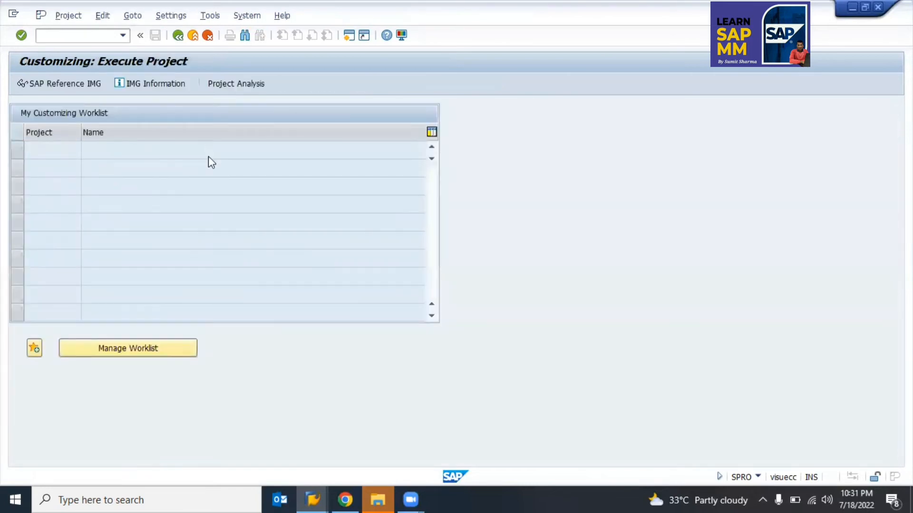
Step: Start SPRO, open the reference IMG and expand Cross-Application Components > Master Data Synchronization
key("F3")
type("spro")
key("Return")
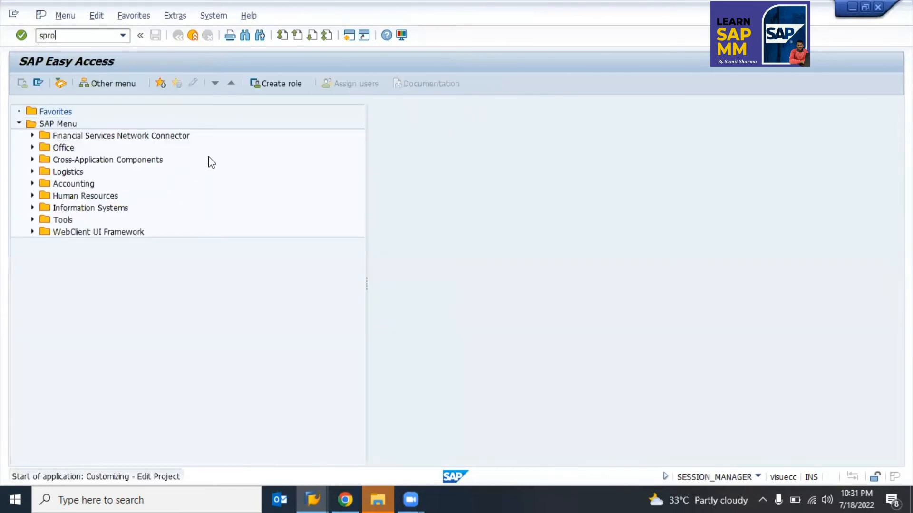
left_click(70, 85)
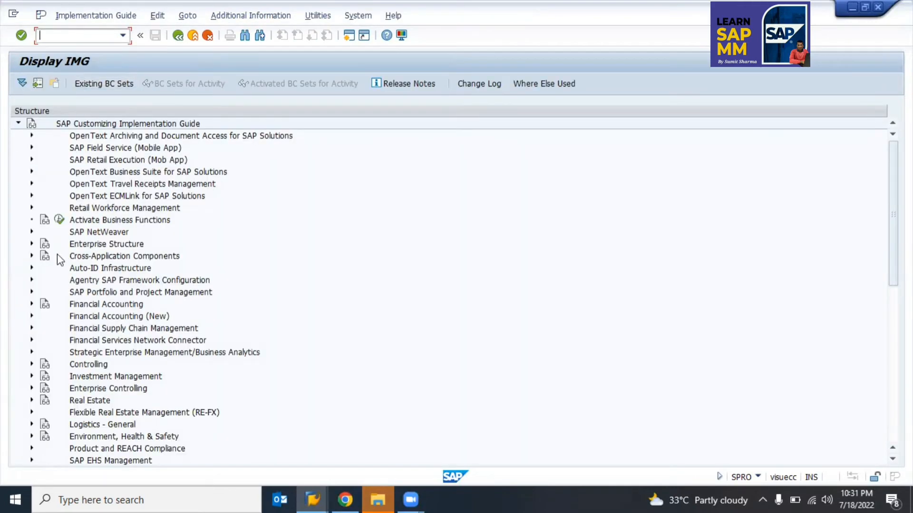
double_click(59, 256)
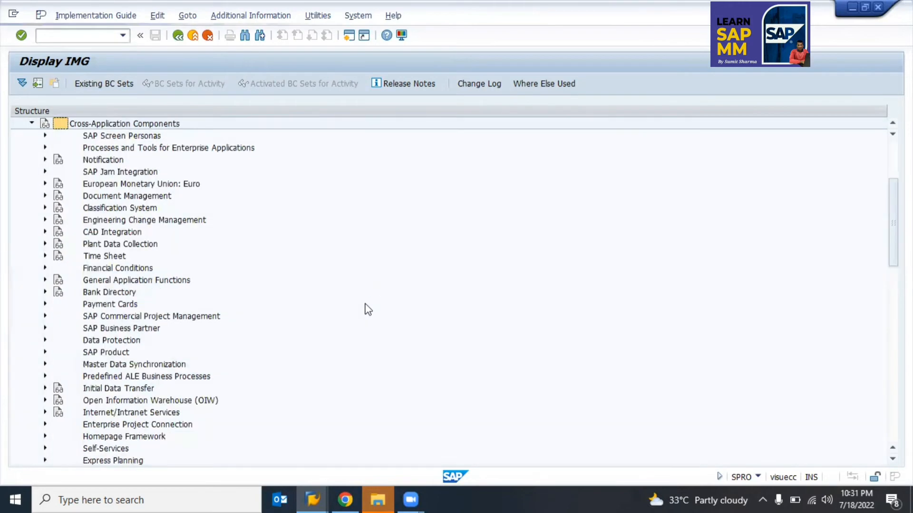
left_click(114, 329)
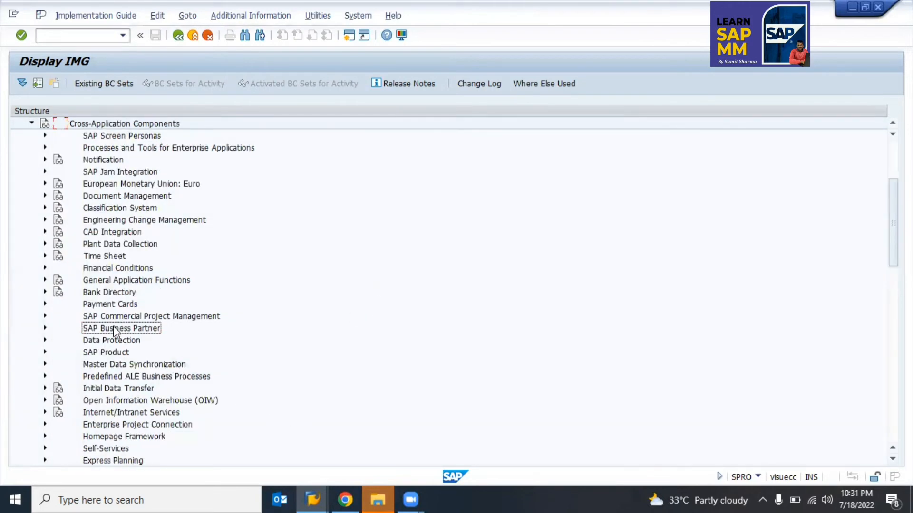
left_click(106, 367)
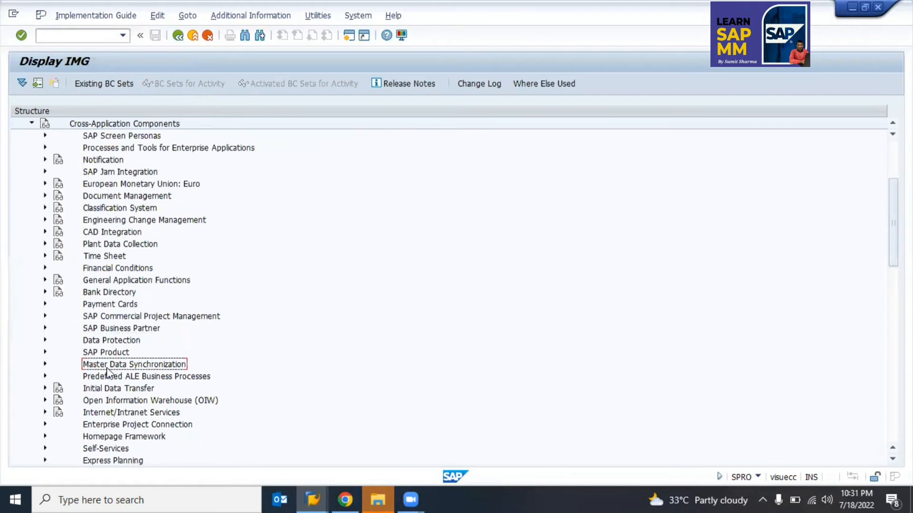
left_click(46, 364)
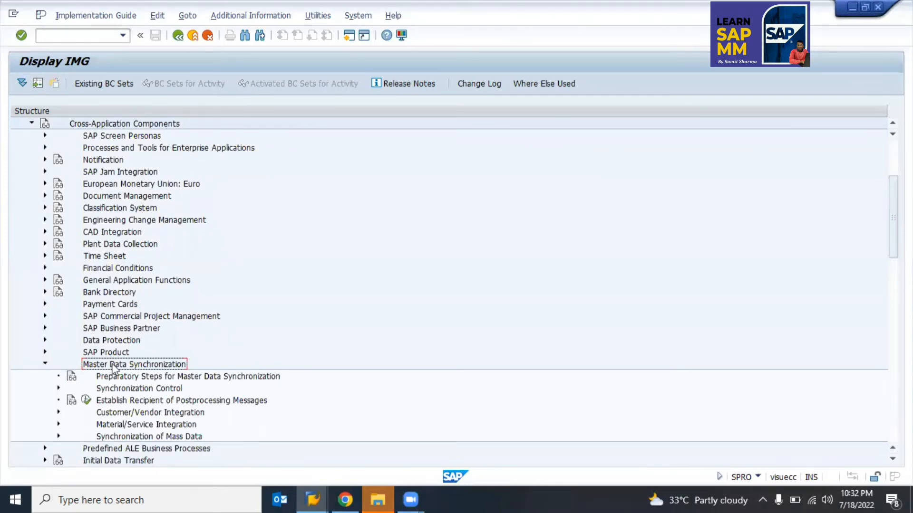
Step: Expand Customer/Vendor Integration > Business Partner Settings > Settings for Vendor Integration
scroll(172, 354, "down", 3)
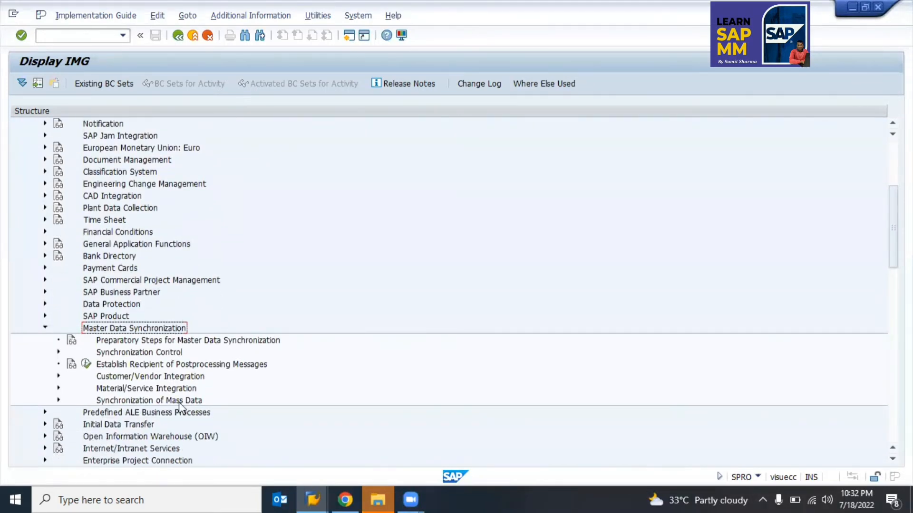
left_click(107, 377)
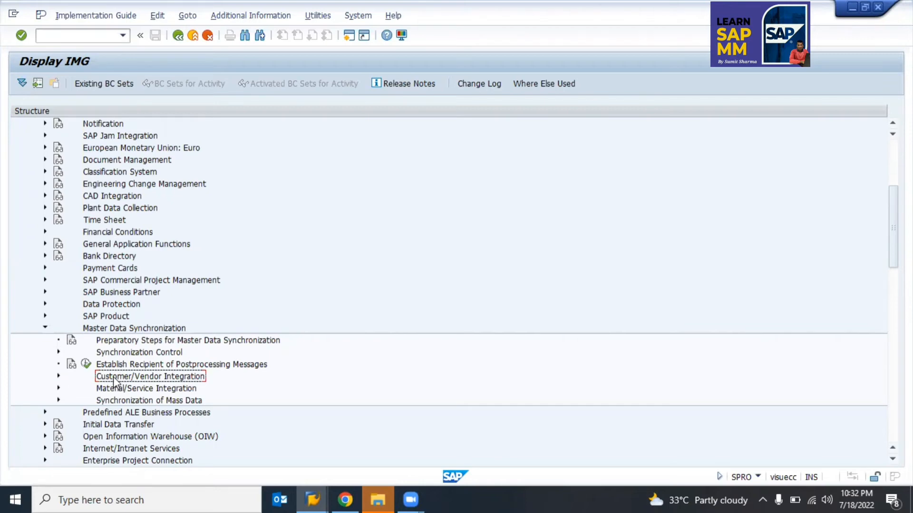
left_click(58, 376)
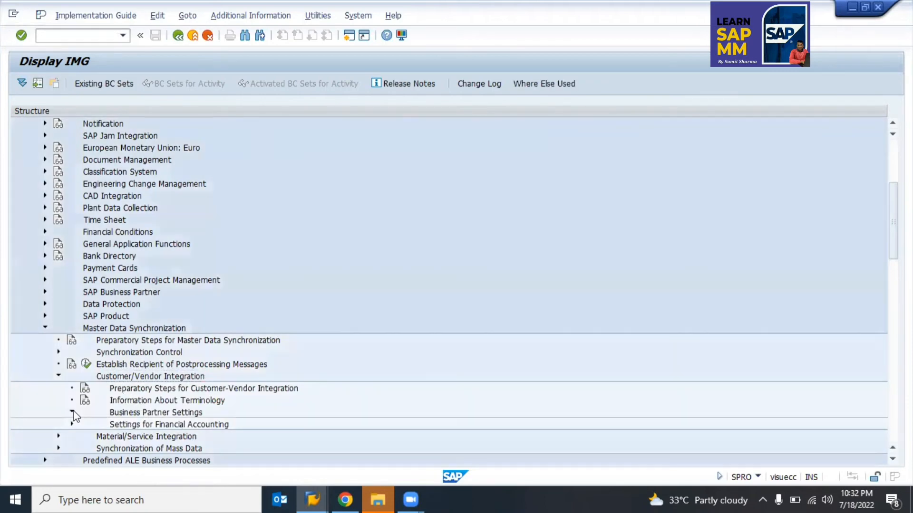
left_click(72, 412)
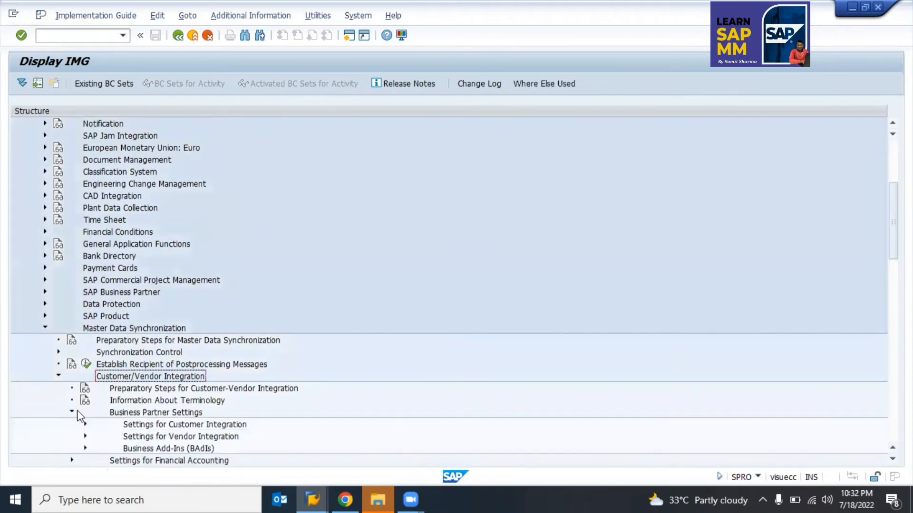
left_click(146, 412)
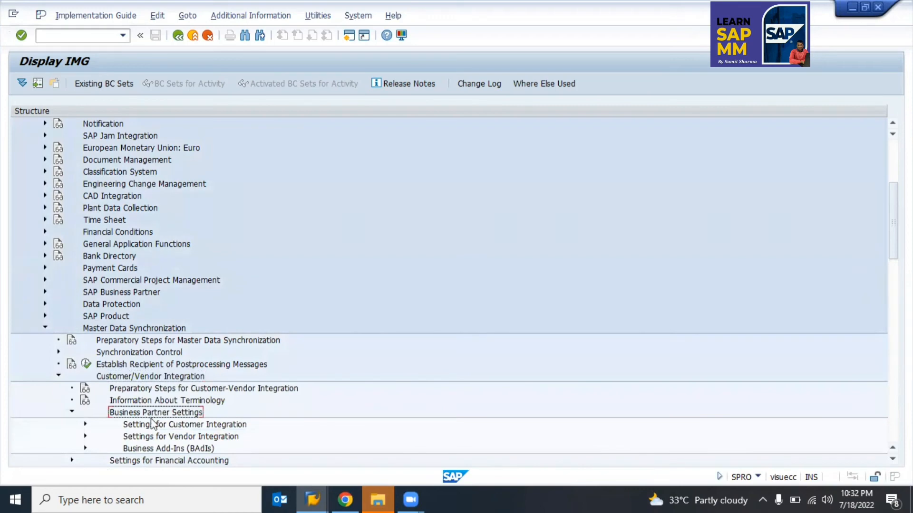
left_click(85, 436)
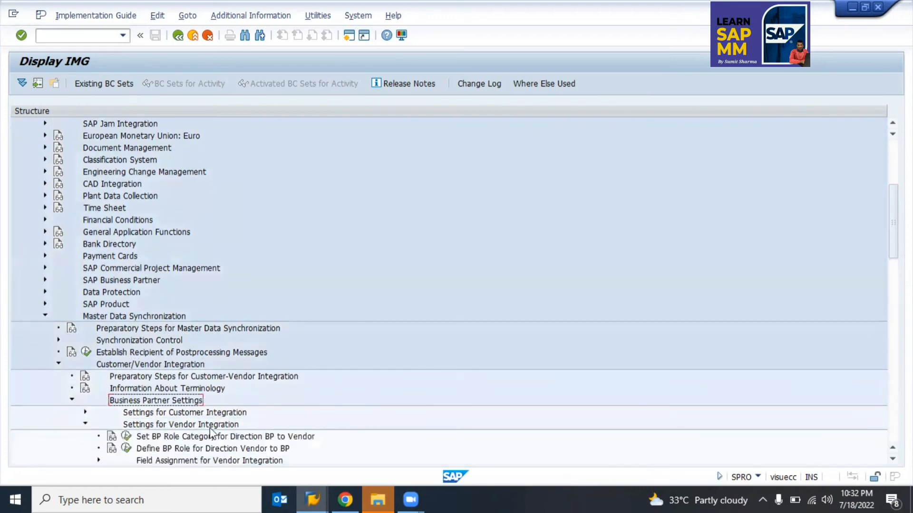
Step: Expand Field Assignment > Assign Keys and run Define Number Assignment for Direction BP to Vendor
scroll(216, 427, "down", 2)
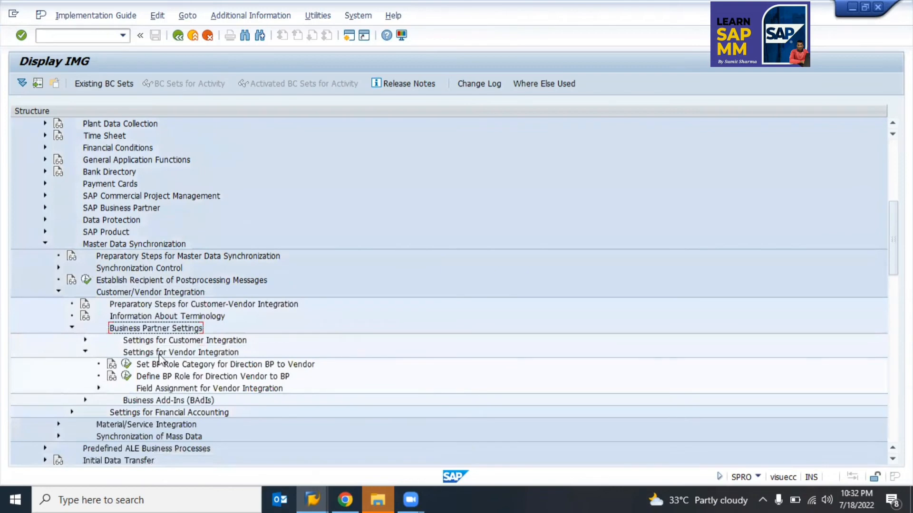
left_click(212, 354)
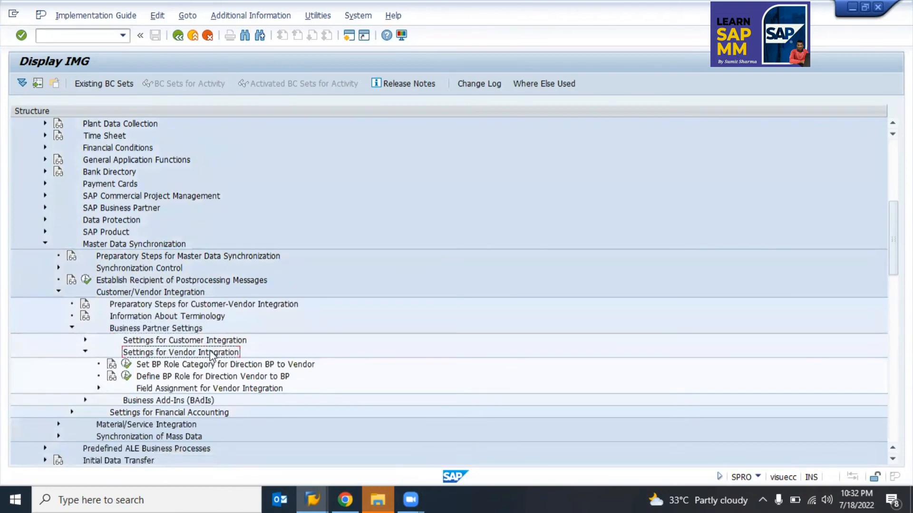
left_click(99, 388)
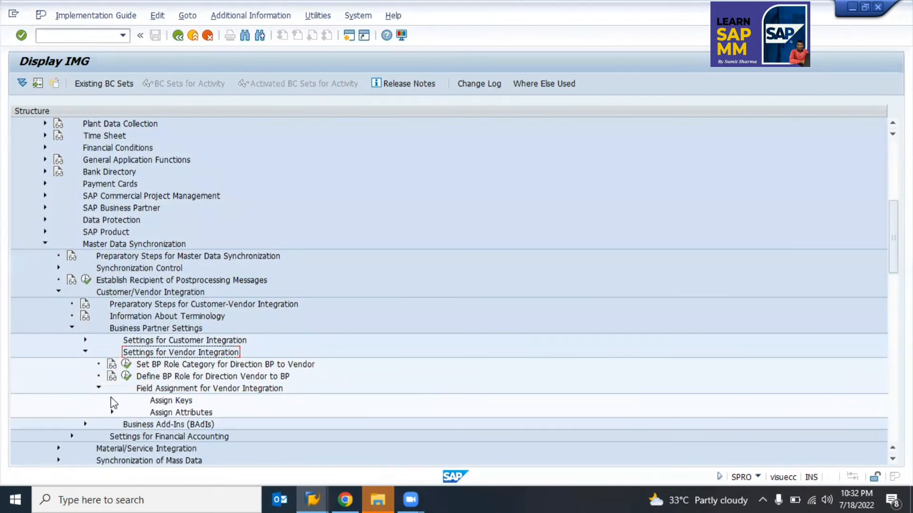
left_click(112, 400)
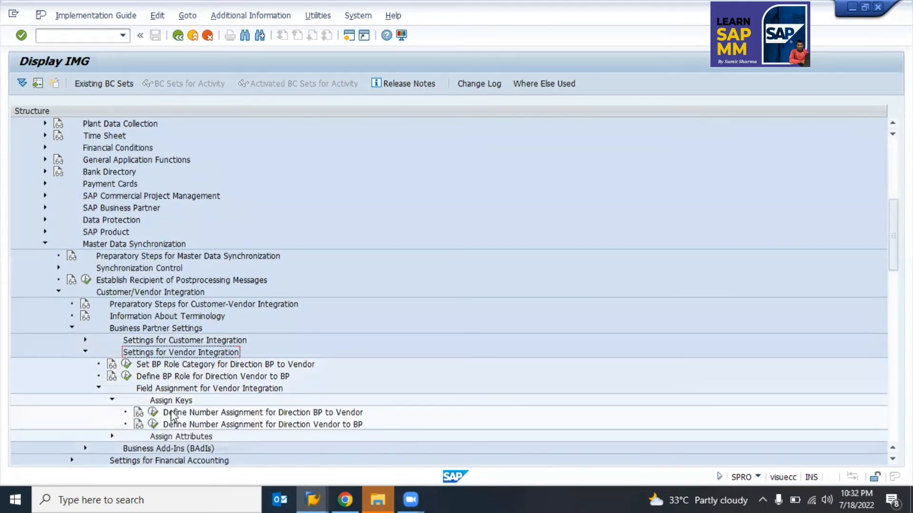
left_click(112, 437)
left_click(113, 436)
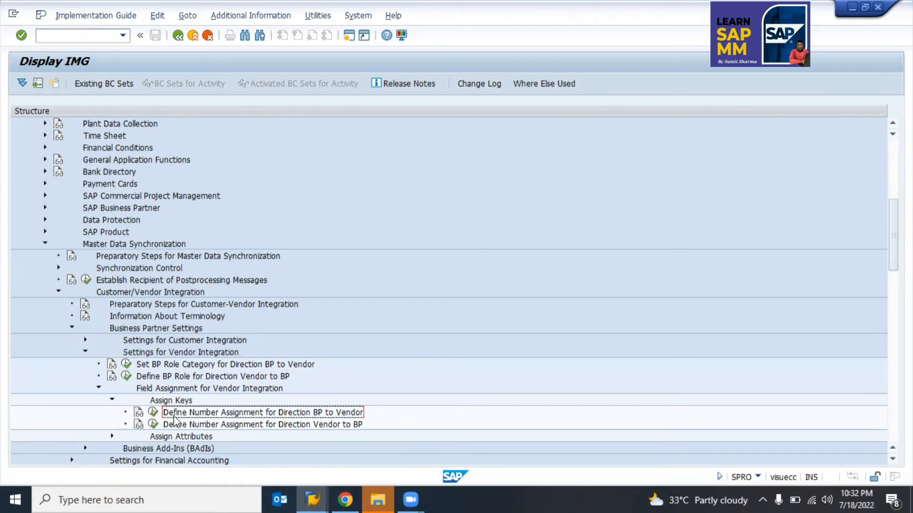
left_click(153, 413)
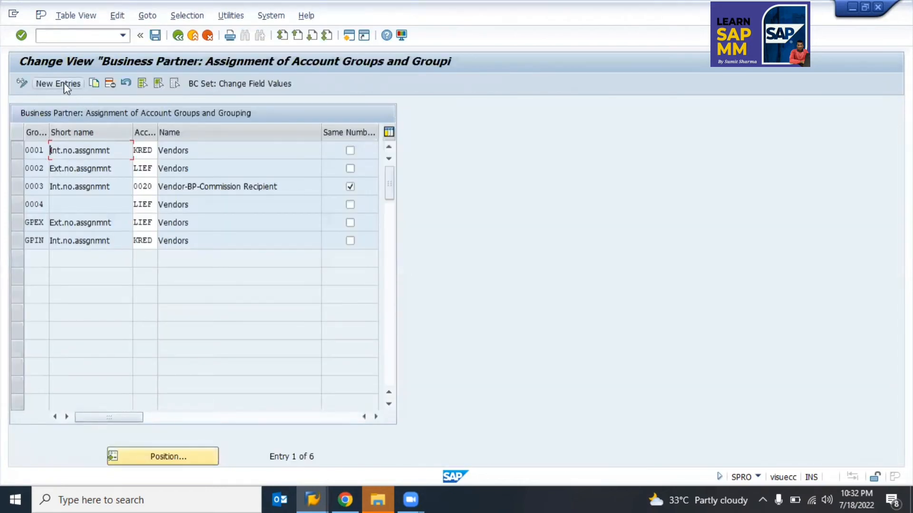
Step: Clear account group 0020 from row 0003
left_click(63, 83)
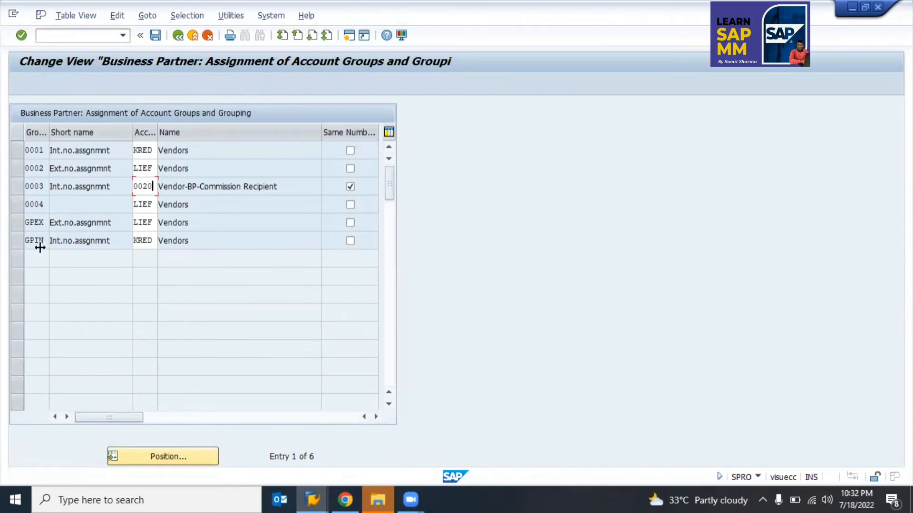
key("Return")
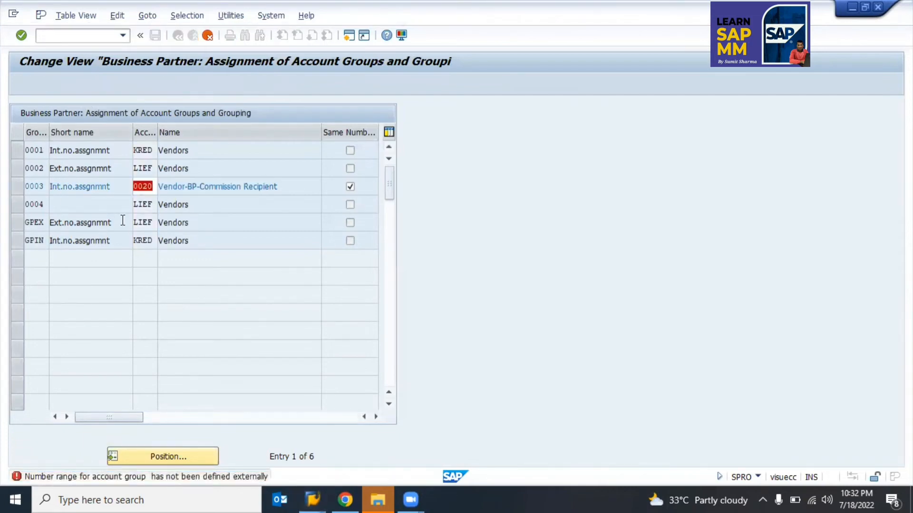
key("BackSpace")
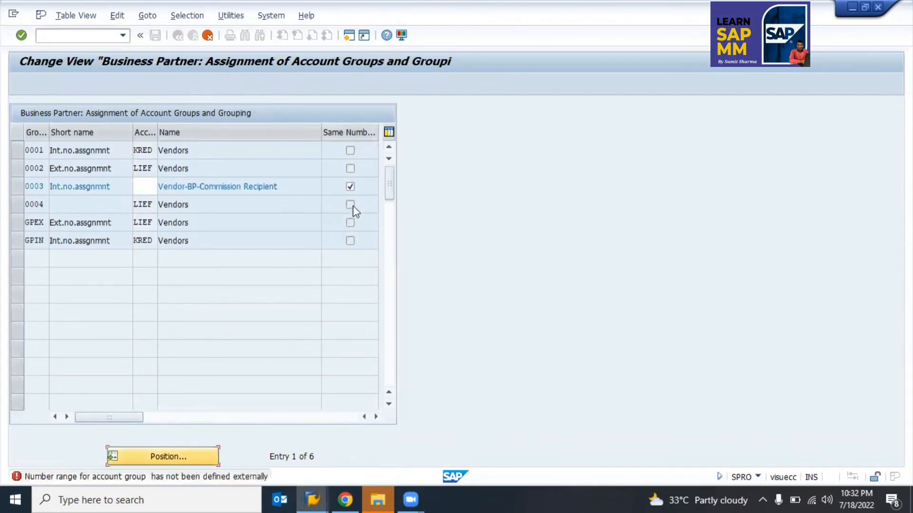
Step: Add a new entry mapping grouping Z010 (Service Vendor) to account group Z010
left_click(351, 188)
key("Return")
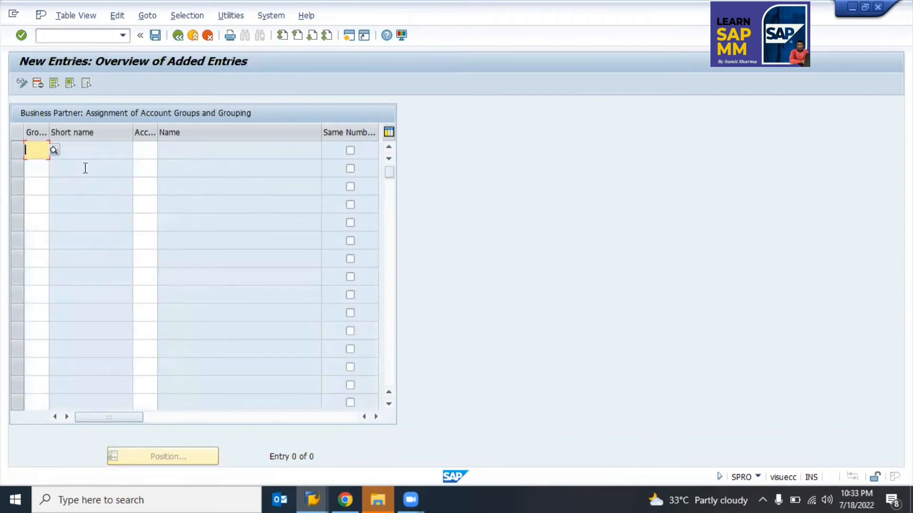
type("z0")
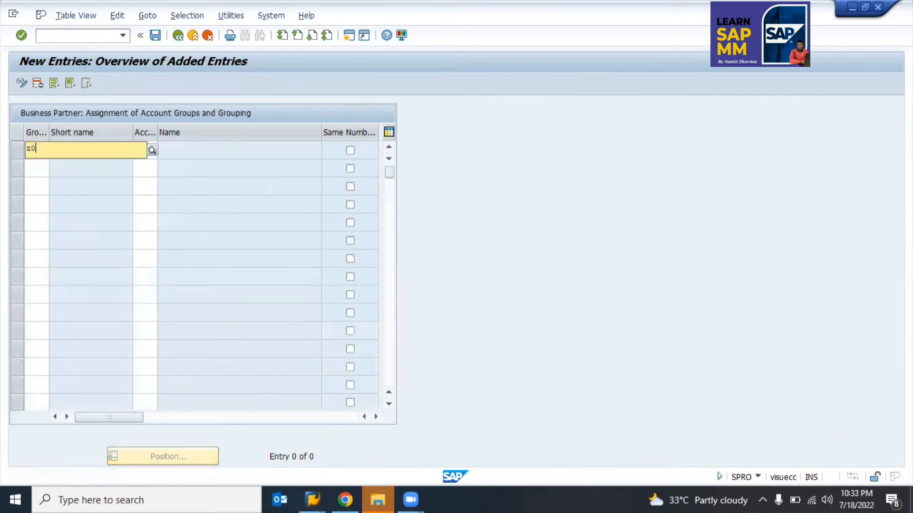
type("1")
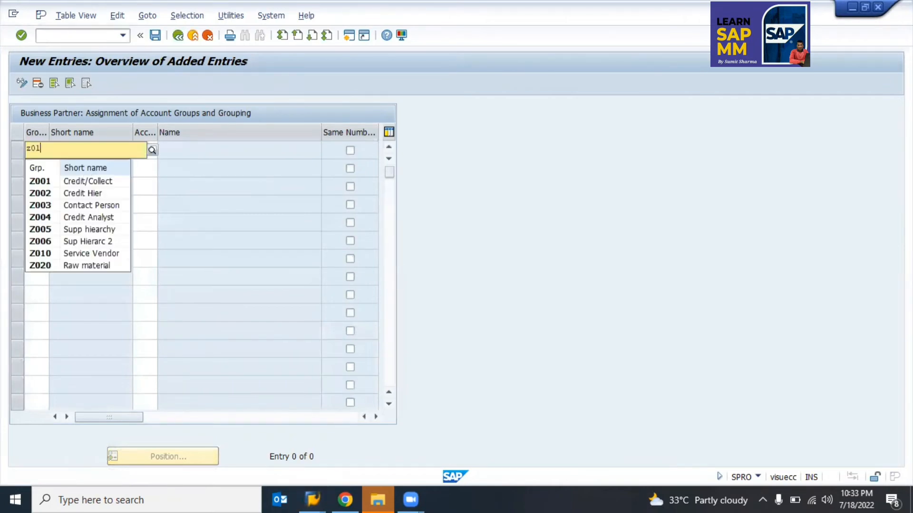
type("-0")
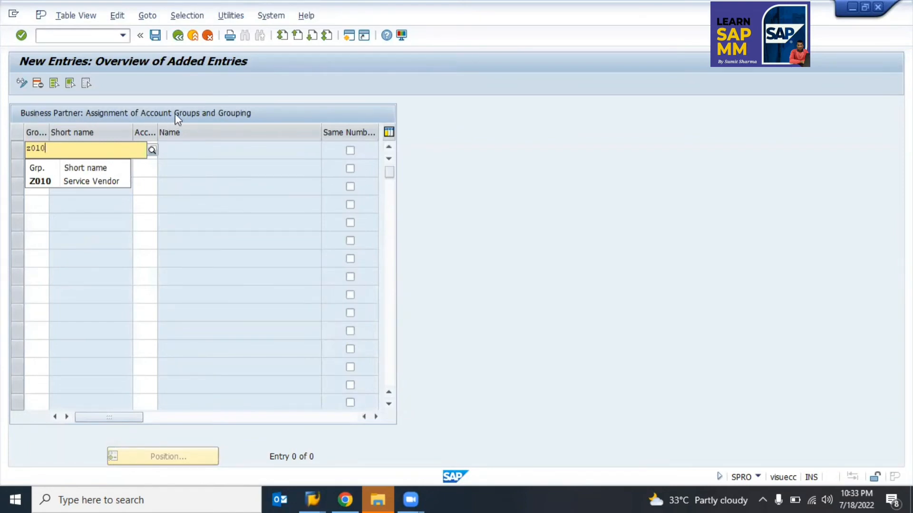
left_click(46, 182)
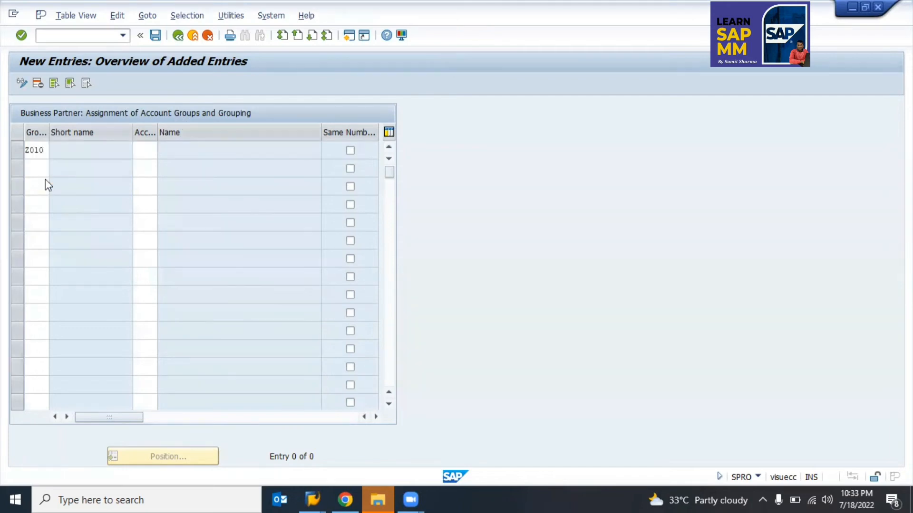
left_click(145, 152)
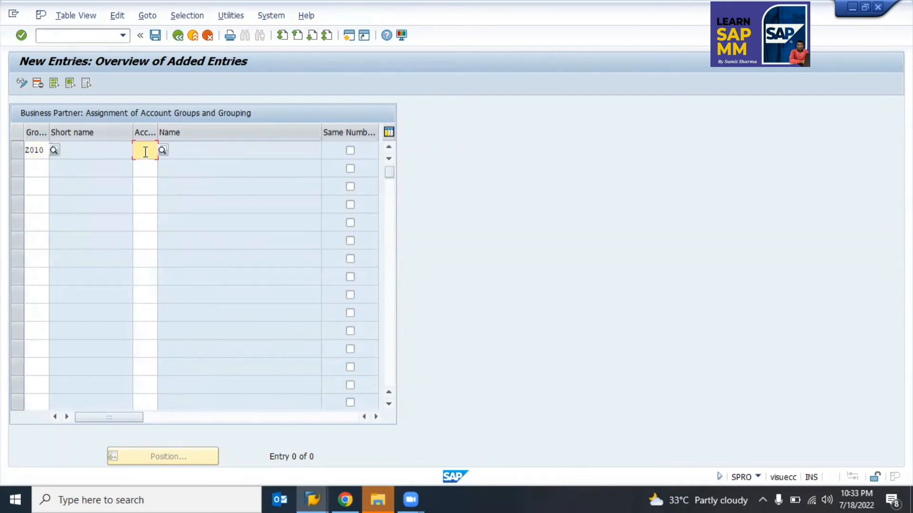
type("Z010")
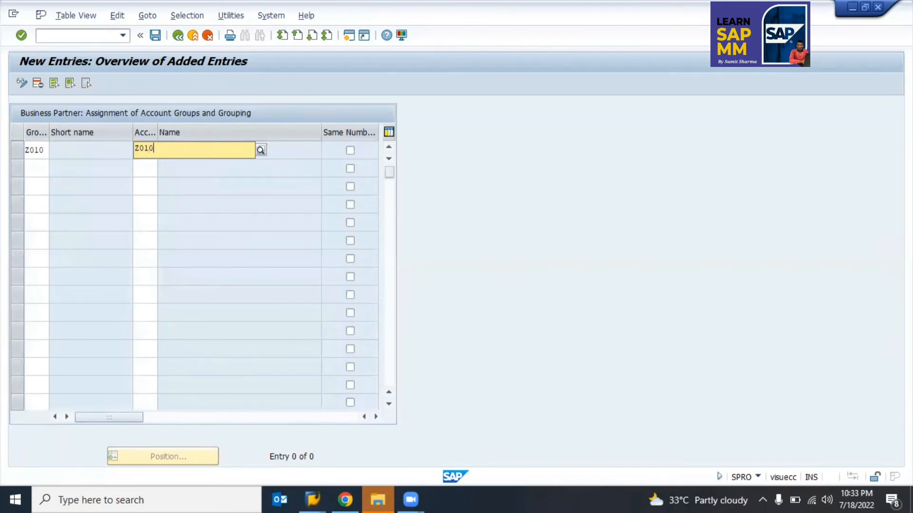
key("Return")
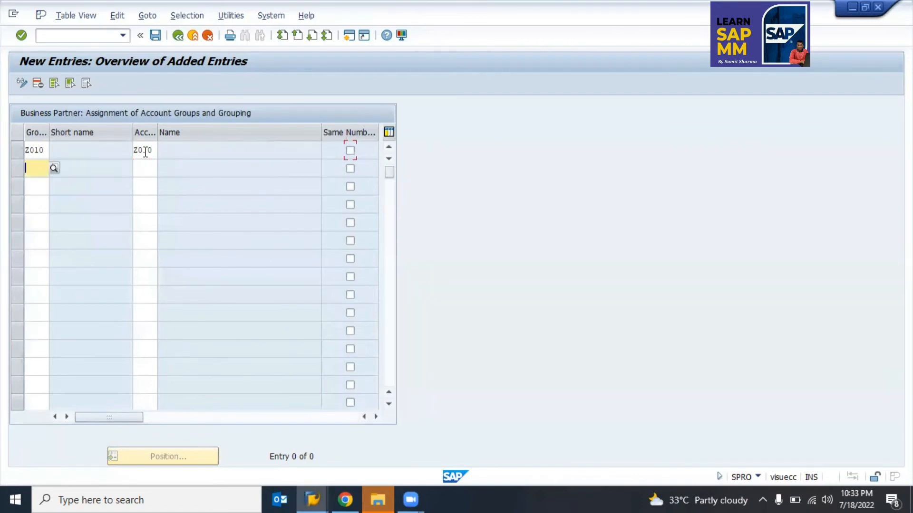
Step: Add a second entry mapping grouping Z020 to account group Z020
type("z020")
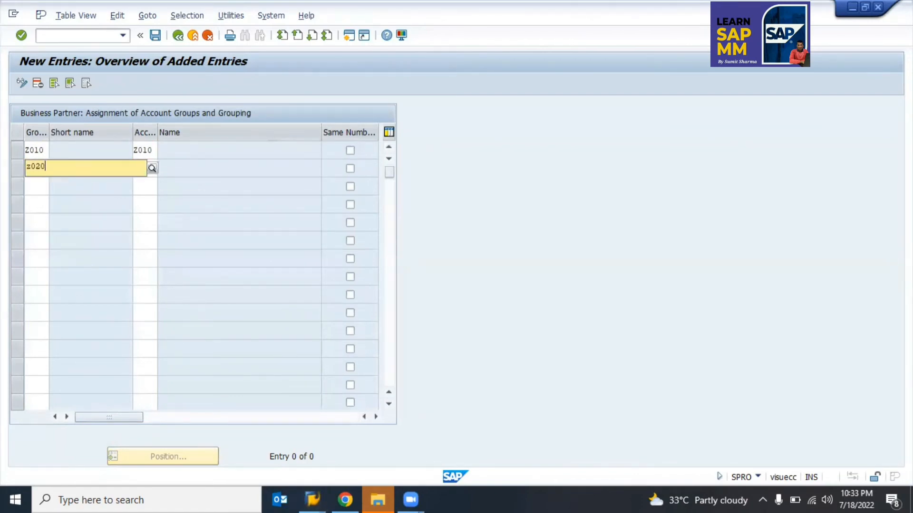
key("Tab")
type("z0")
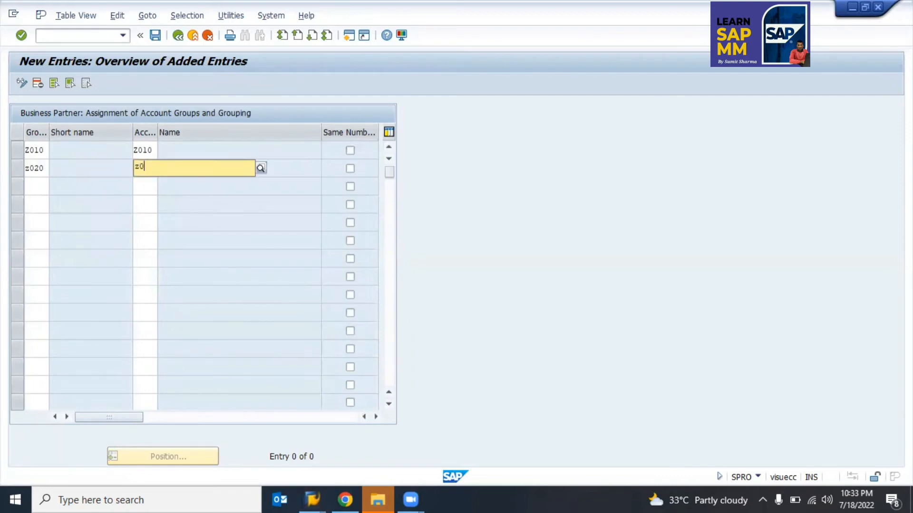
type("20")
key("Return")
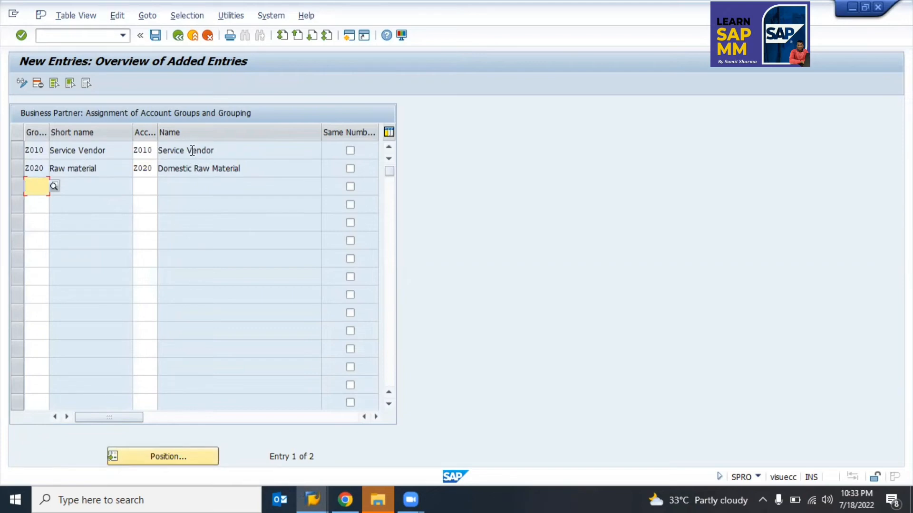
left_click(192, 168)
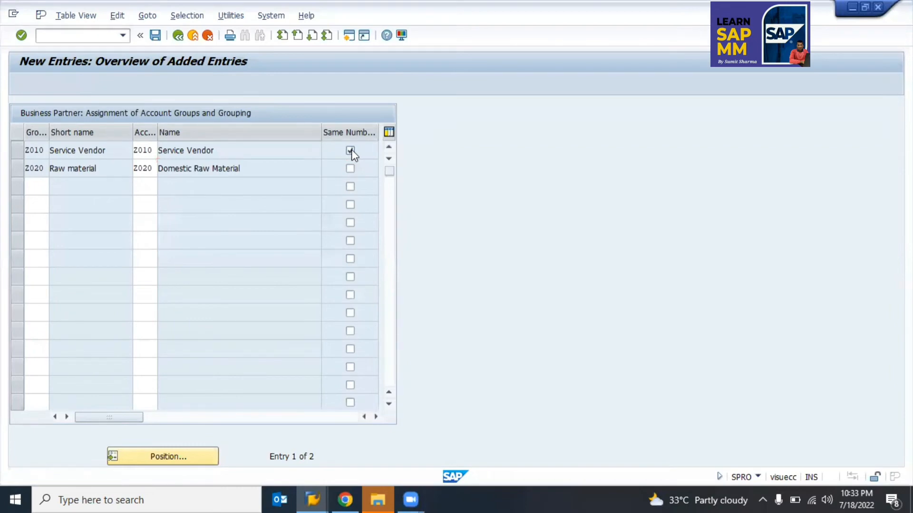
Step: Leave Same Number unticked for Z010 and revalidate the entries without errors
key("Return")
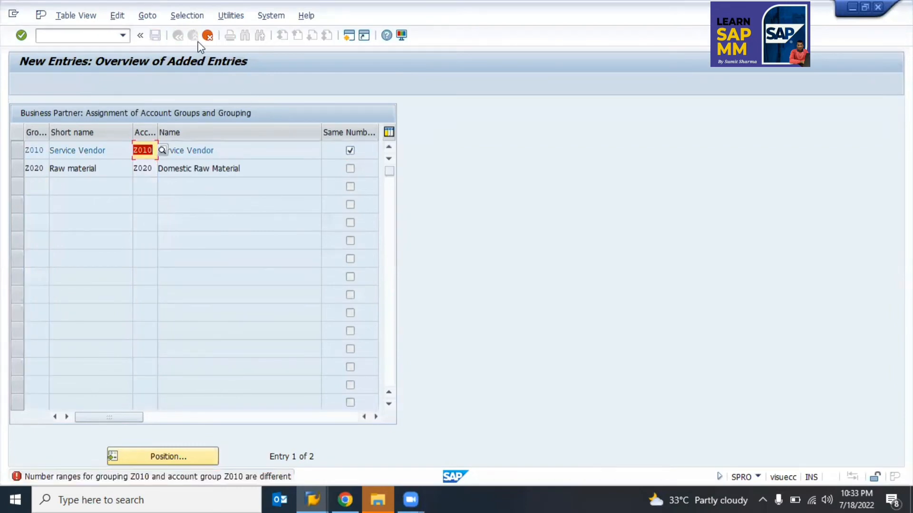
left_click(350, 150)
key("alt+Tab")
key("Tab")
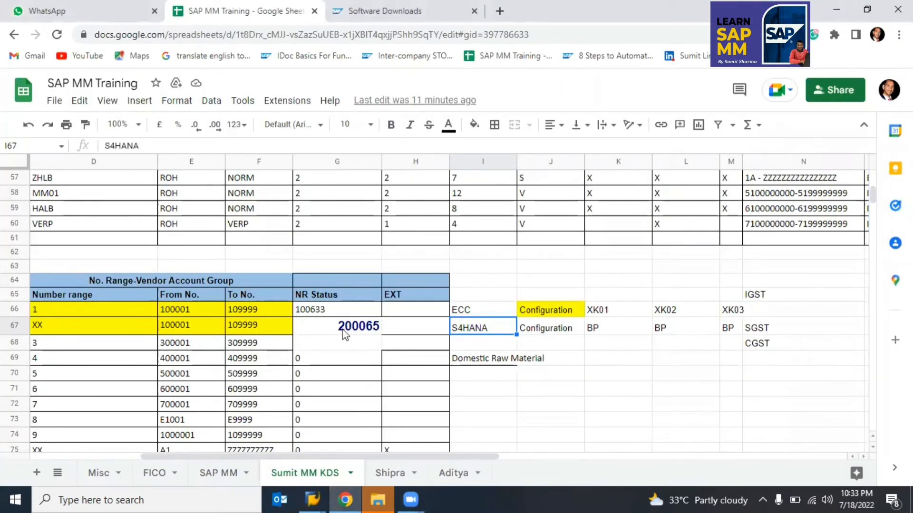
key("alt+Tab")
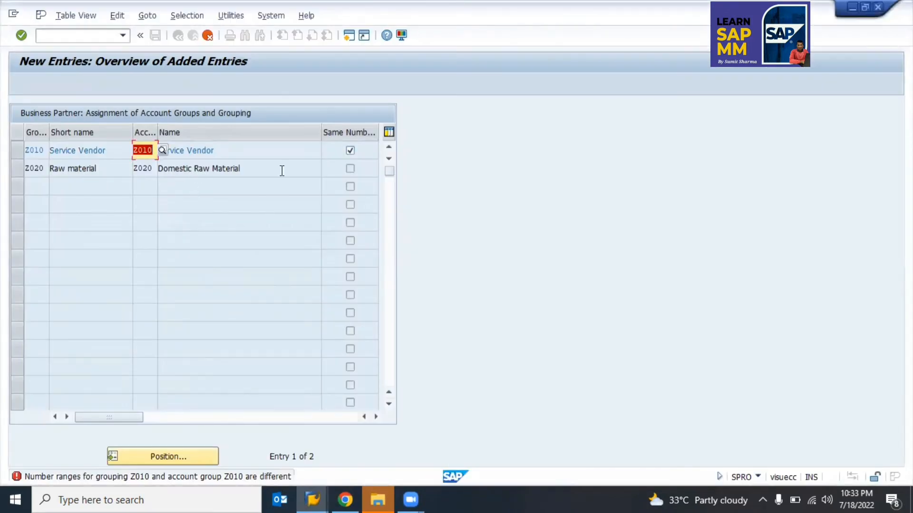
left_click(350, 150)
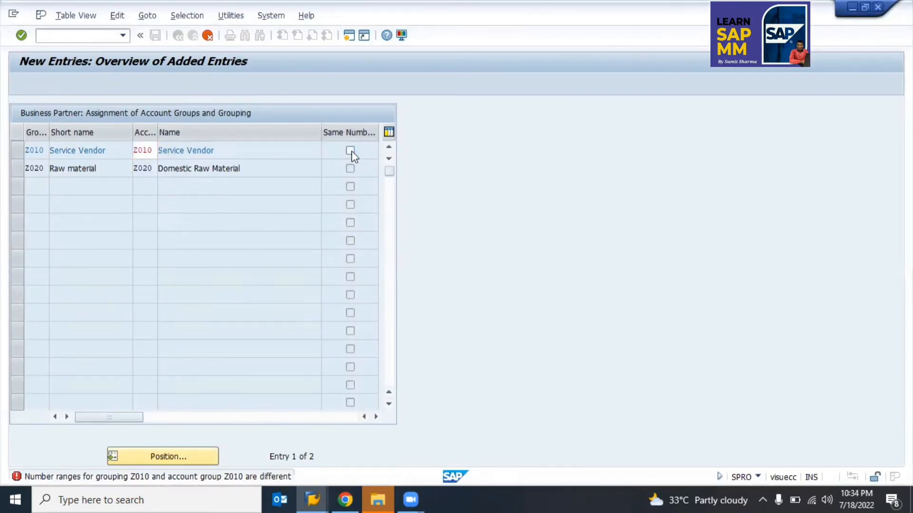
key("Return")
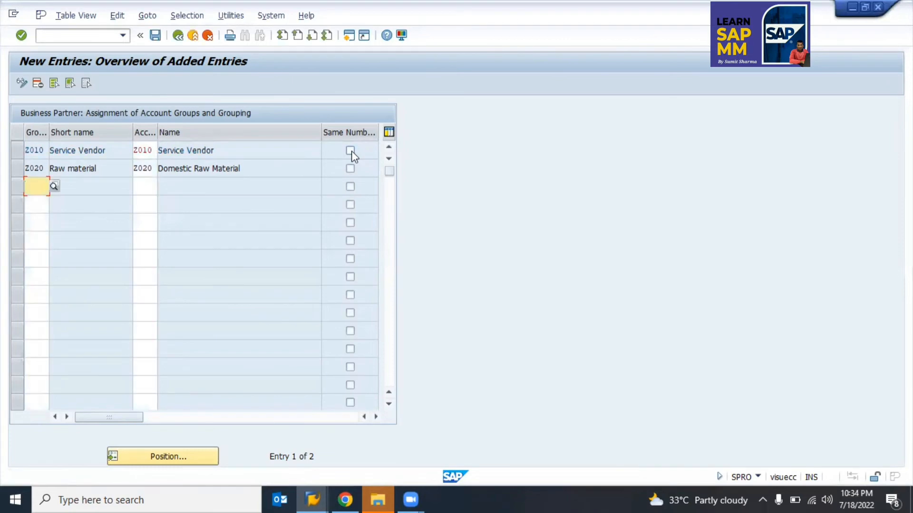
Step: Save the assignments under the customizing request, go back and collapse the vendor integration branches
left_click(156, 36)
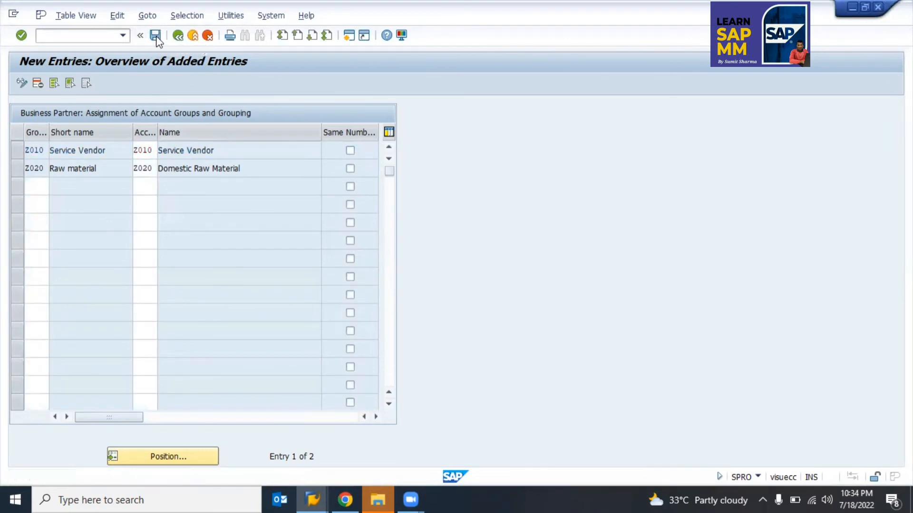
key("Return")
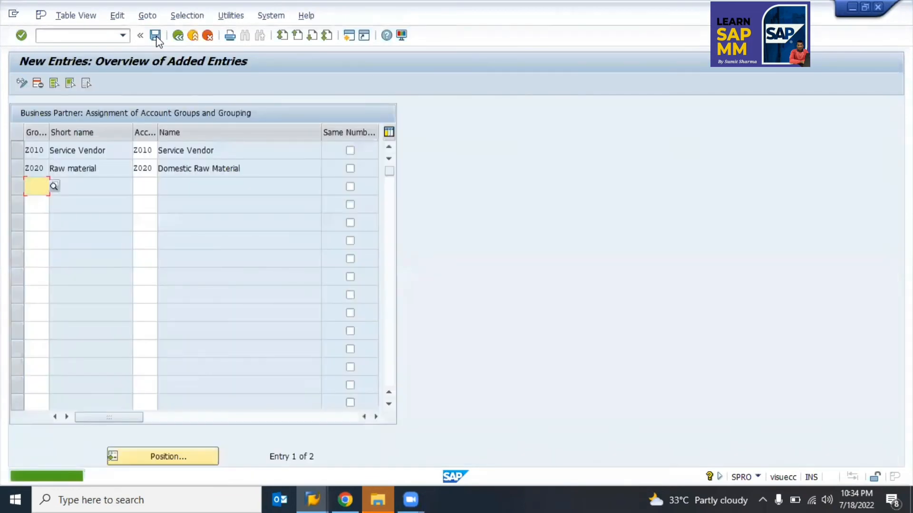
key("F3")
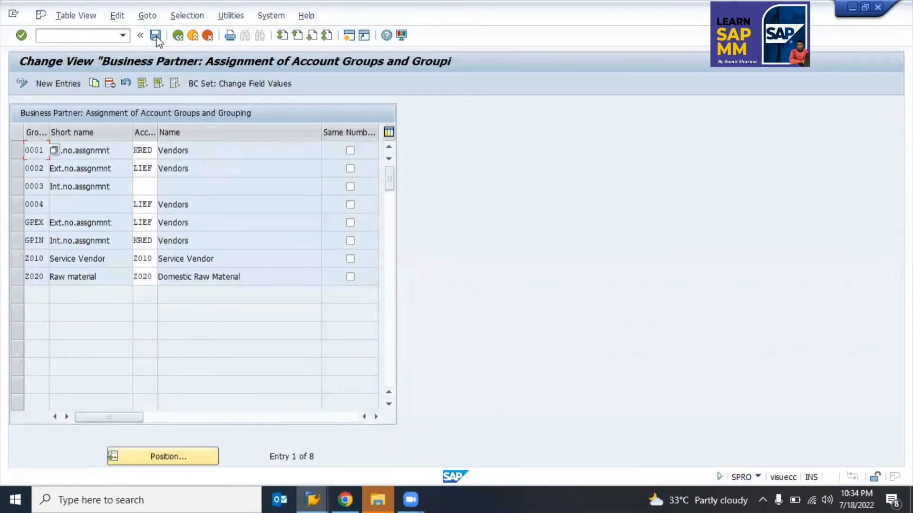
key("F3")
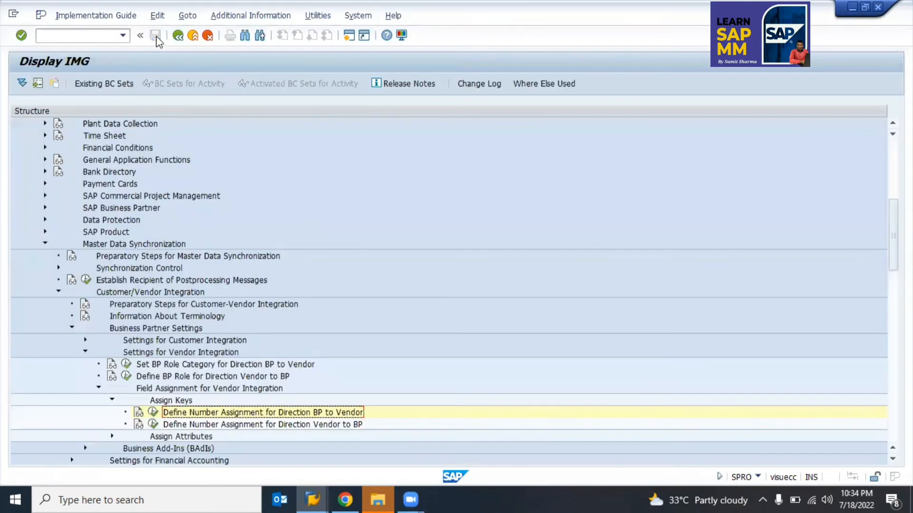
key("Left")
key("Left")
key("Left")
key("Left")
key("Left")
key("Left")
key("Left")
key("Left")
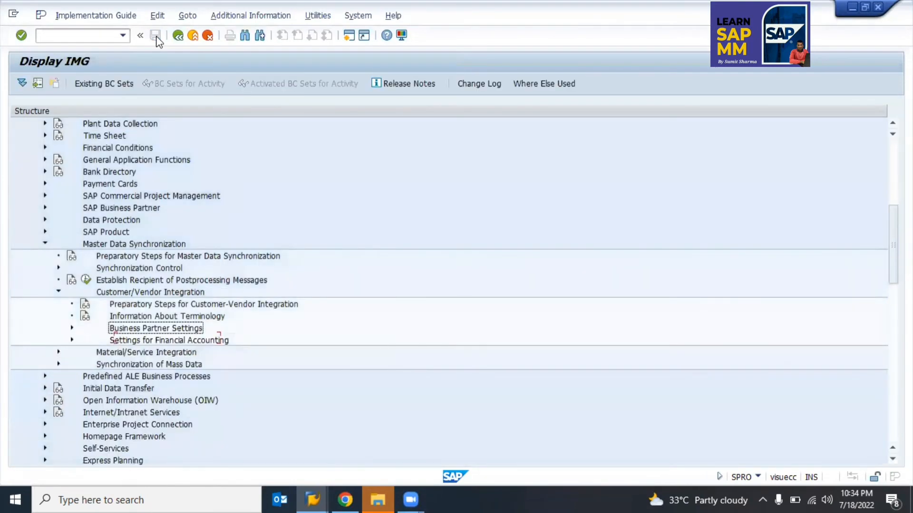
key("Left")
key("Left")
key("Left")
key("Left")
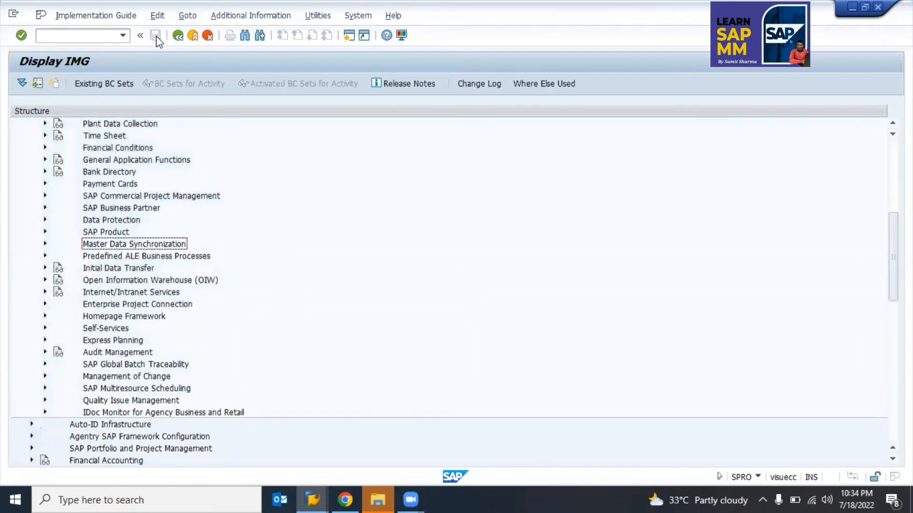
Step: Expand SAP Business Partner > Basic Settings, select Number Ranges and Groupings, then collapse the branch
left_click(74, 209)
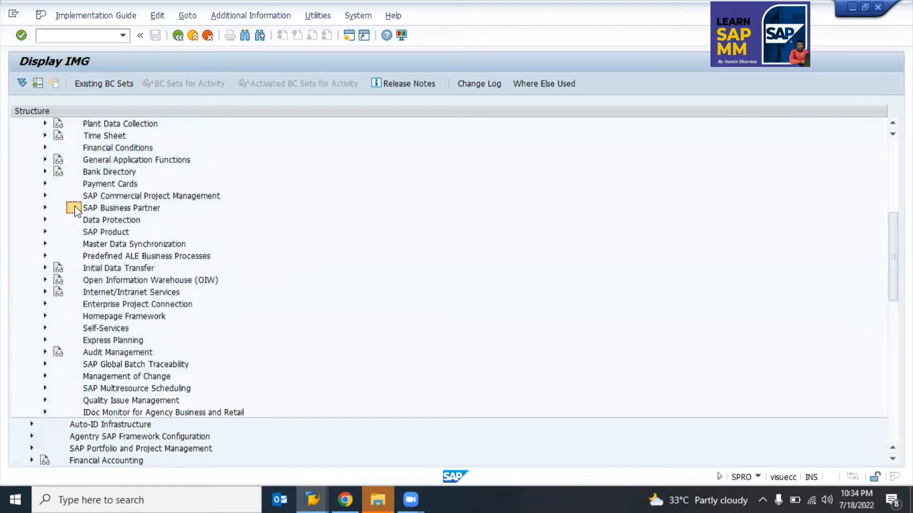
double_click(75, 210)
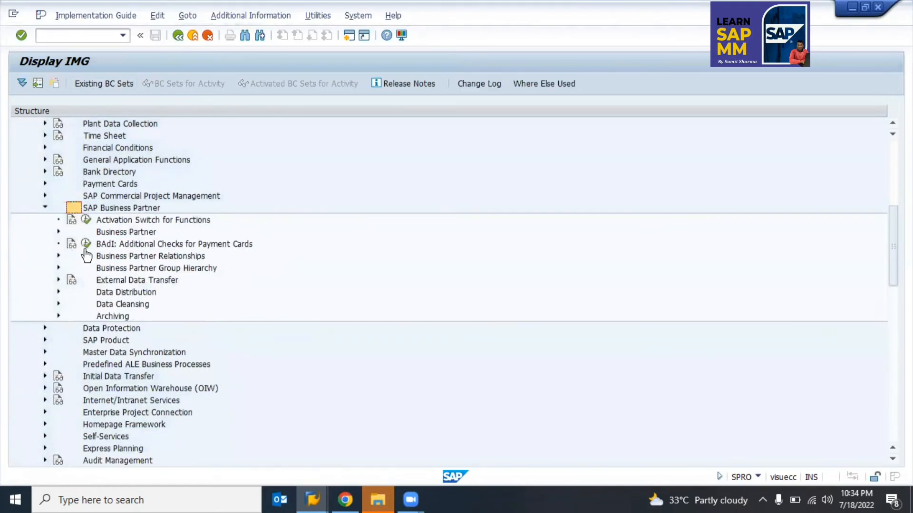
double_click(83, 233)
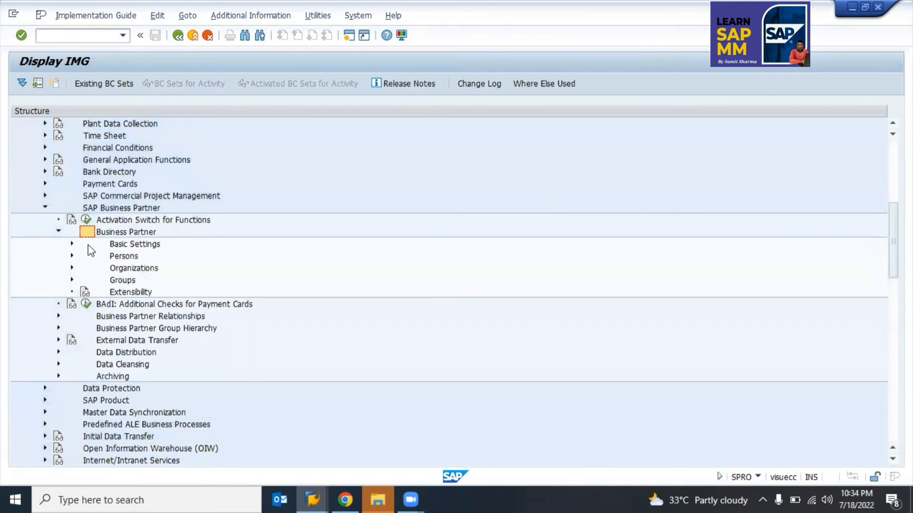
double_click(88, 244)
left_click(138, 281)
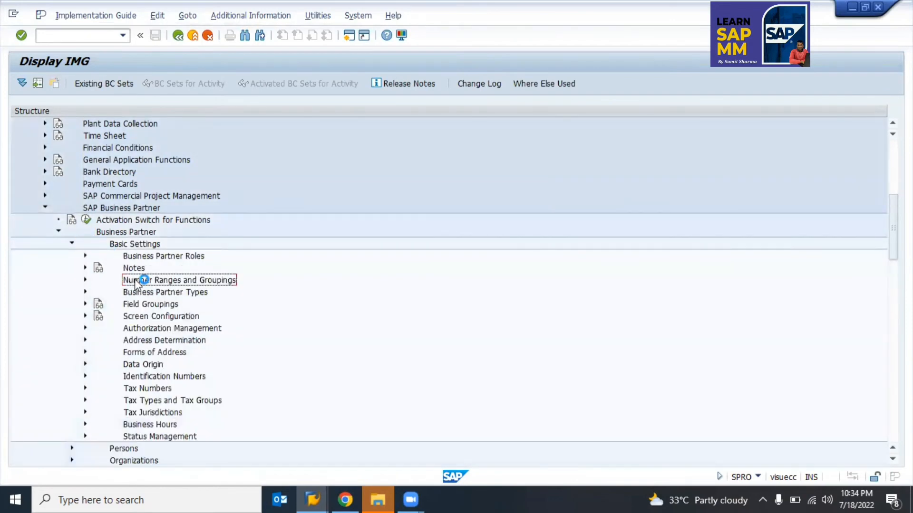
double_click(70, 209)
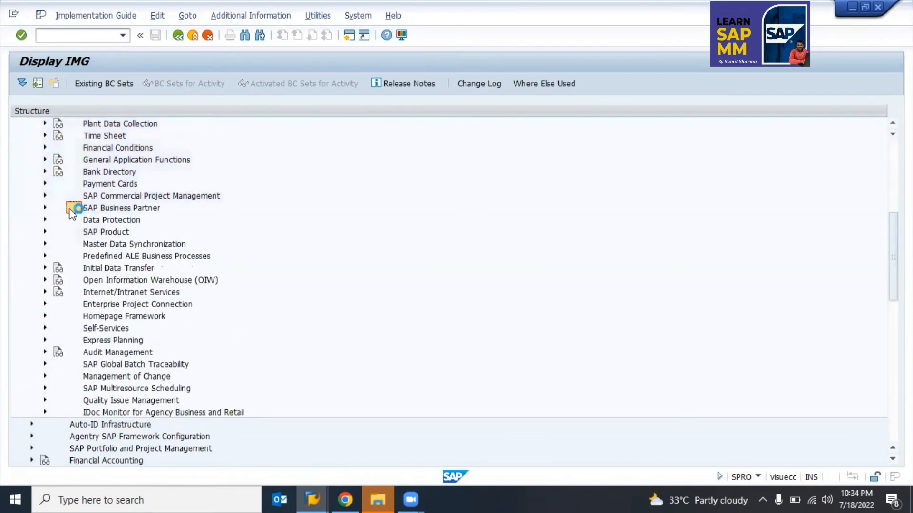
Step: Expand Customer/Vendor Integration down to Field Assignment > Assign Keys, then back out twice
key("Down")
key("Down")
key("Down")
key("Right")
key("Down")
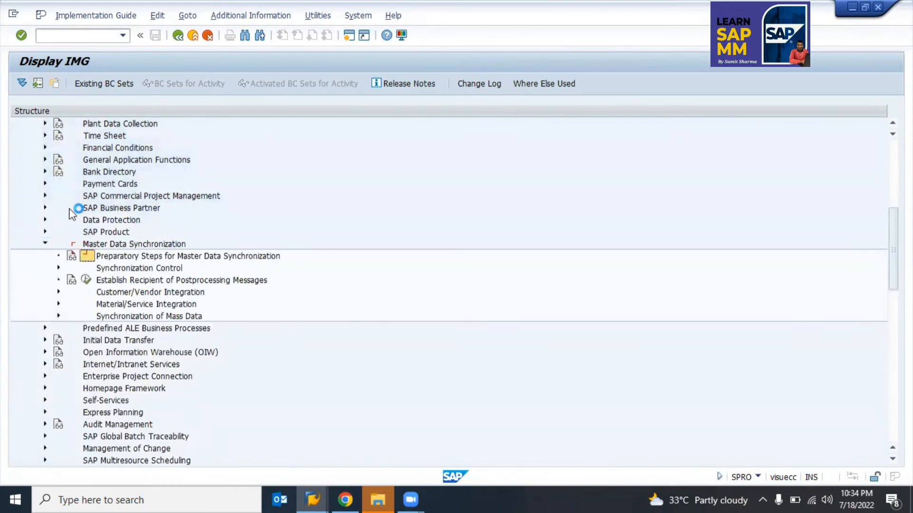
key("Down")
key("Down")
key("Down")
key("Right")
key("Down")
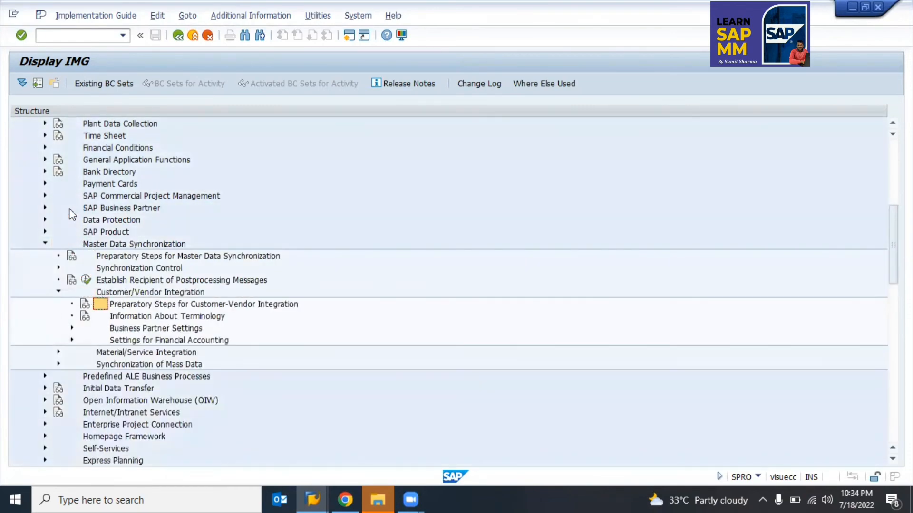
key("Down")
key("Down")
key("Right")
key("Down")
key("Down")
key("Right")
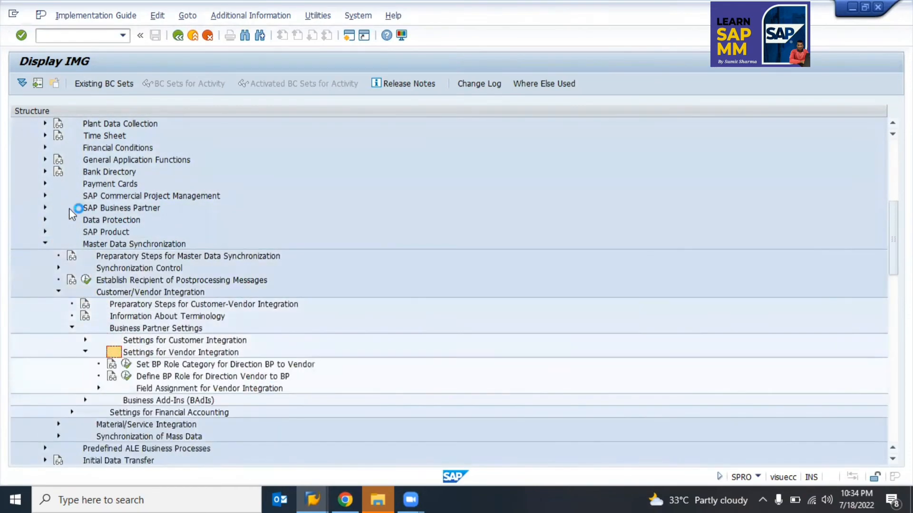
key("Down")
key("Down")
key("Down")
key("Right")
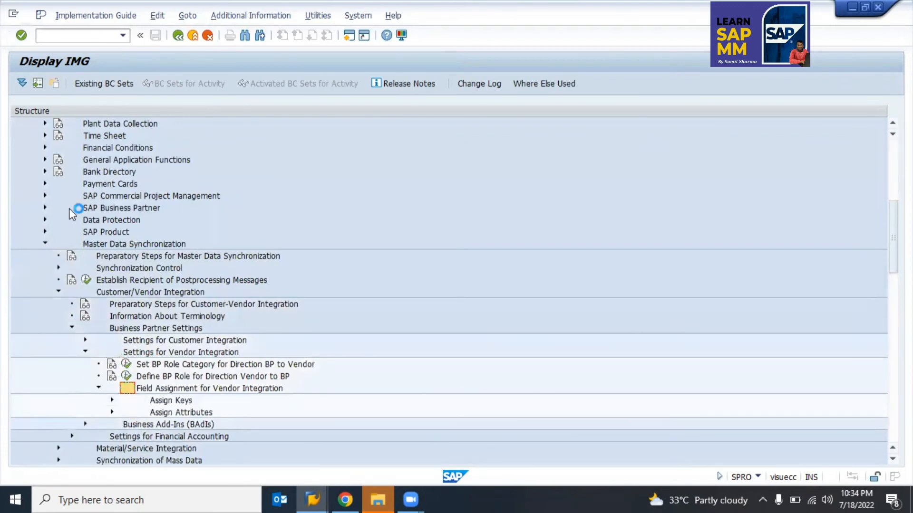
key("Down")
key("Right")
key("Down")
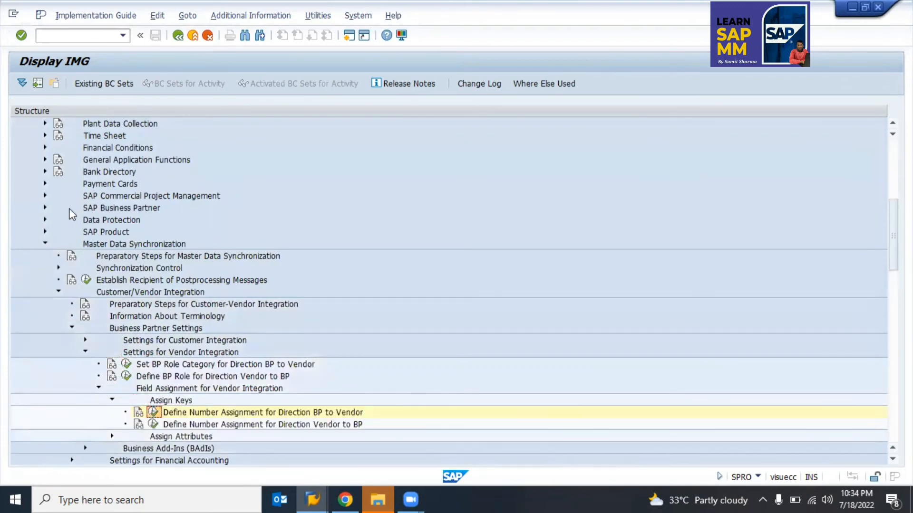
key("F3")
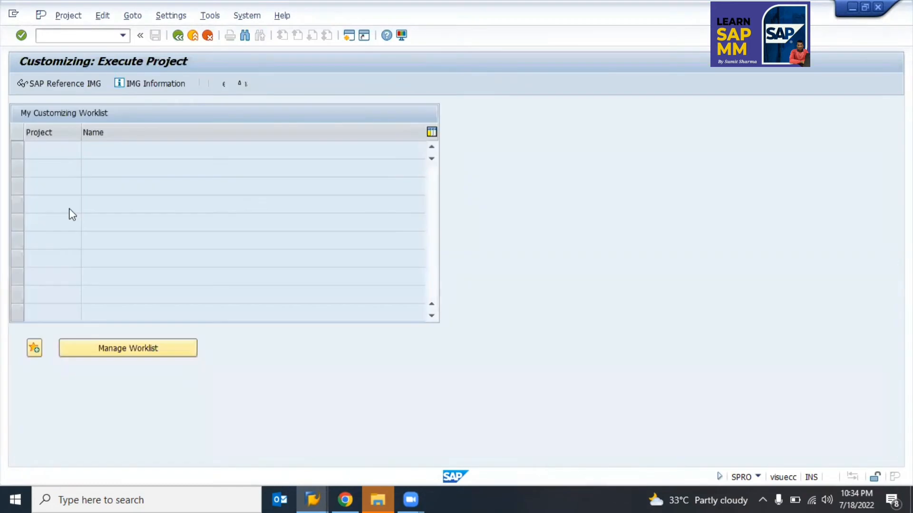
key("F3")
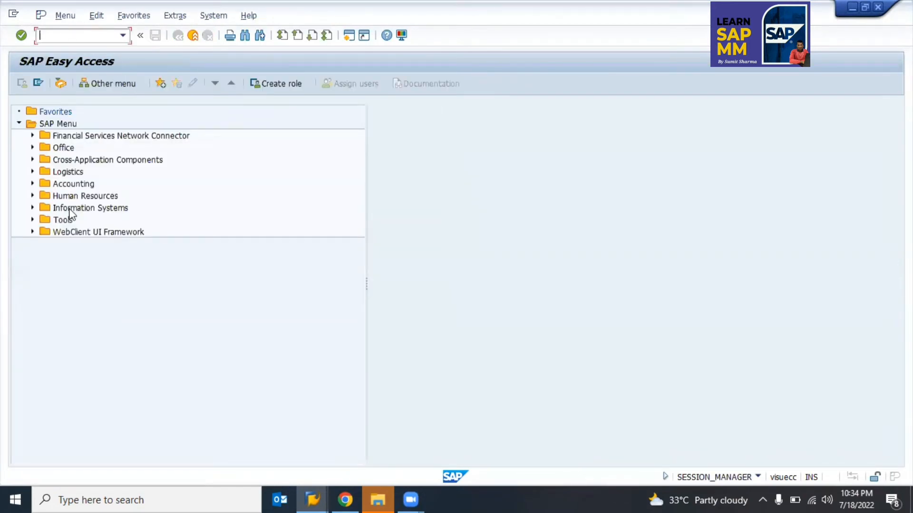
Step: Run transaction BP and begin creating a new Organization business partner
type("bp")
key("Return")
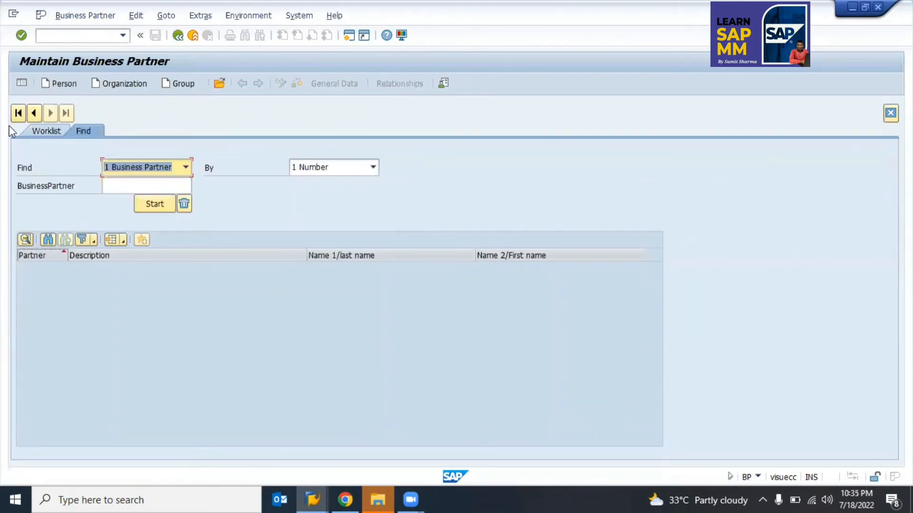
left_click(115, 81)
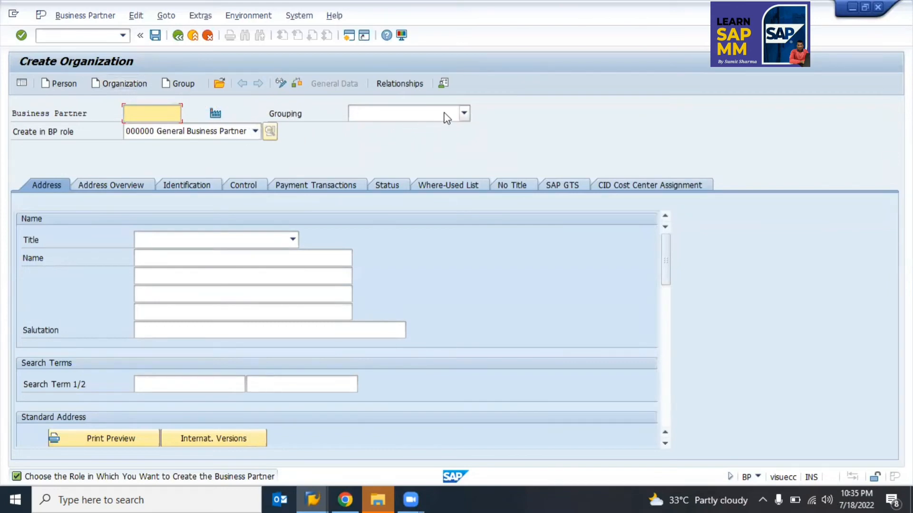
Step: Set the new partner's grouping to Z010
left_click(463, 114)
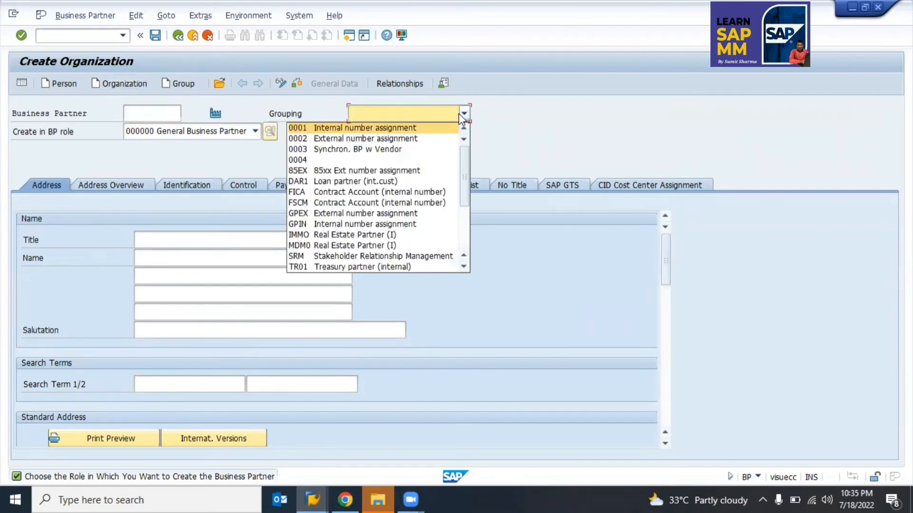
key("Down")
key("Down")
key("Down")
key("Down")
key("Down")
key("Down")
key("Down")
key("Down")
key("Down")
key("Down")
key("Down")
key("Down")
key("Down")
key("Down")
key("Down")
key("Down")
key("Down")
key("Down")
key("Down")
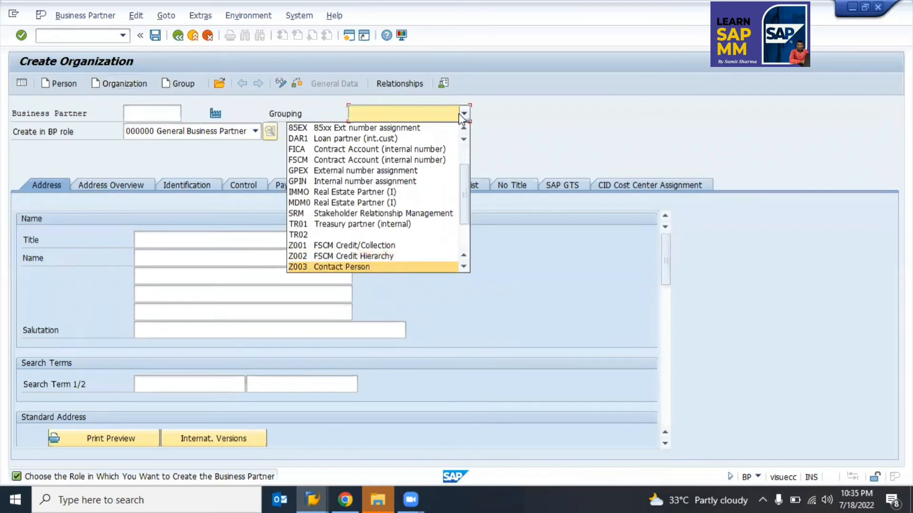
key("Down")
key("Down")
key("Down")
key("Up")
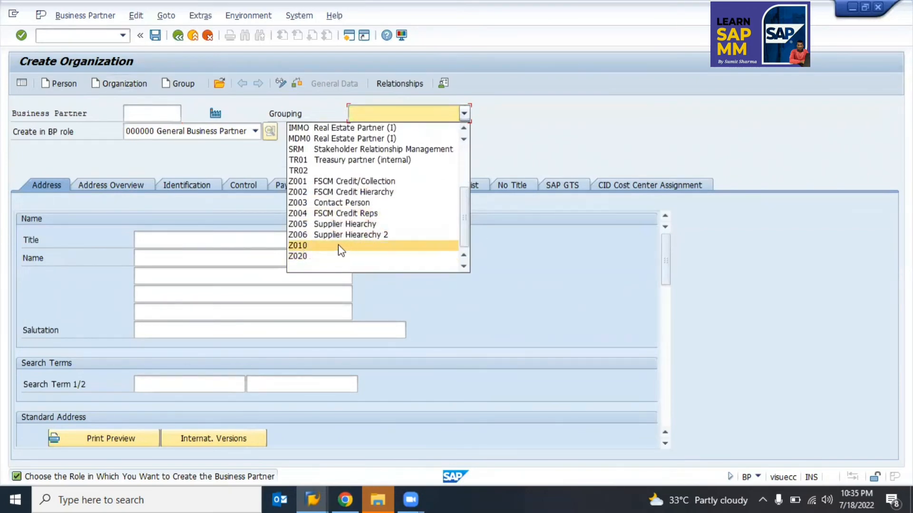
left_click(315, 250)
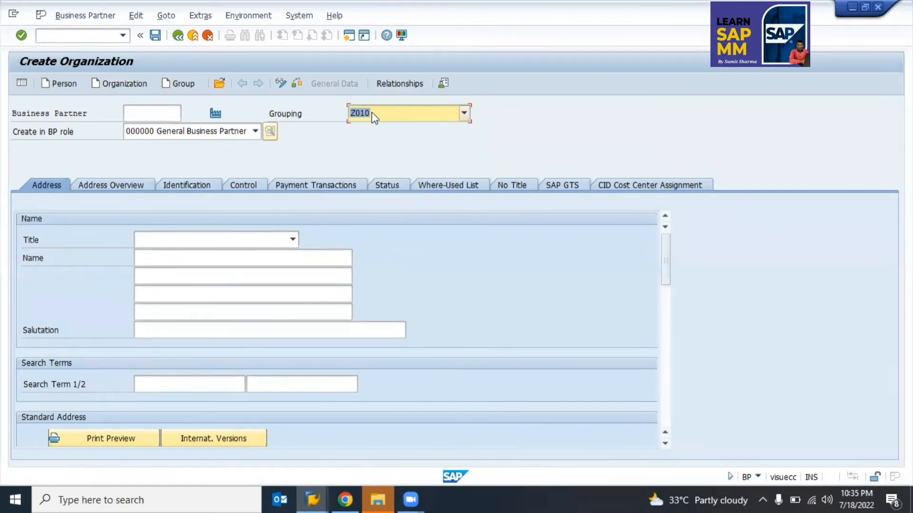
Step: Create the partner in BP role FLVN00 CVI: FI Vendor
left_click(223, 129)
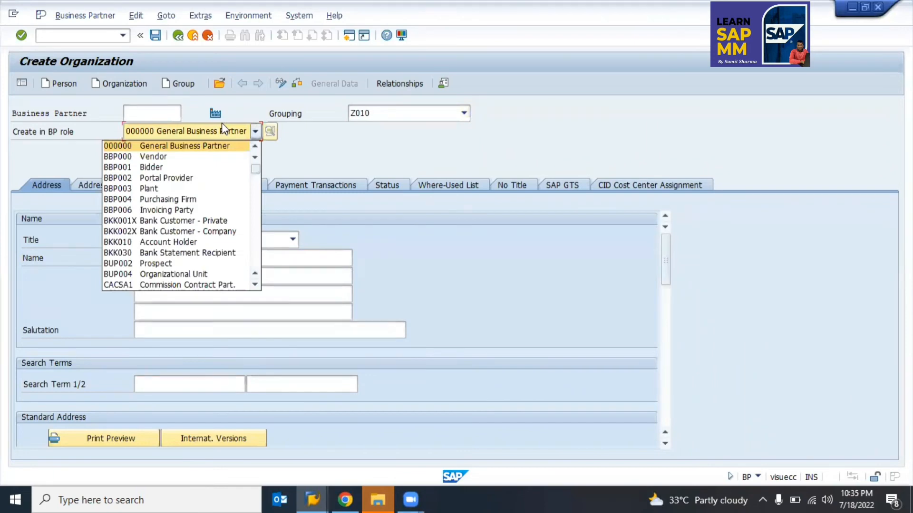
key("Down")
key("Down")
key("Down")
key("Down")
key("Down")
key("Down")
key("Down")
key("Down")
key("Down")
key("Down")
key("Down")
key("Down")
key("Down")
key("Down")
key("Down")
key("Down")
key("Down")
key("Down")
key("Down")
key("Down")
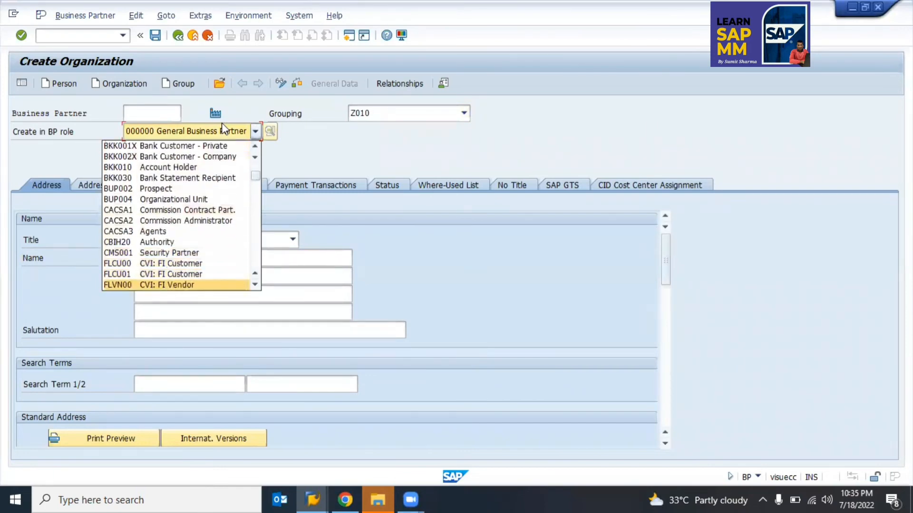
key("Down")
key("Down")
key("Down")
key("Down")
key("Down")
key("Down")
key("Down")
key("Down")
key("Down")
key("Up")
key("Up")
key("Up")
key("Up")
key("Up")
key("Up")
key("Up")
key("Up")
key("Up")
key("Up")
key("Up")
key("Down")
key("Down")
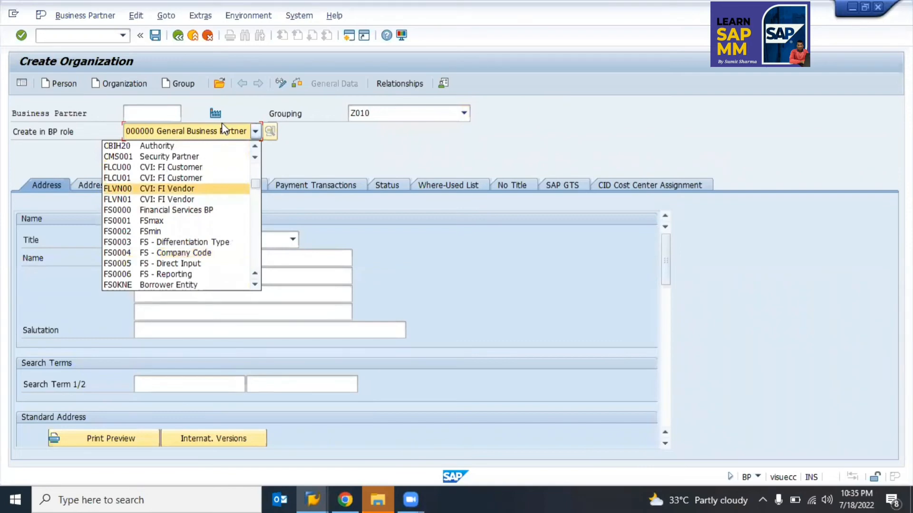
left_click(118, 189)
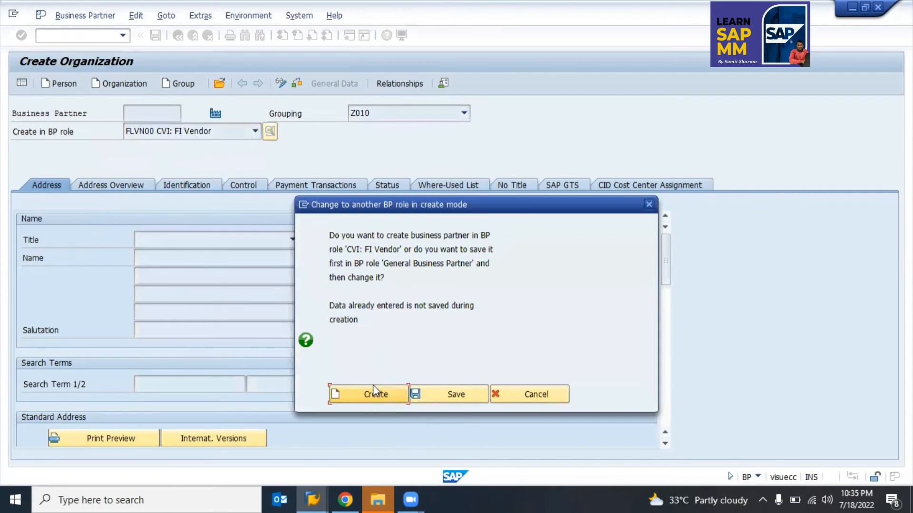
left_click(374, 386)
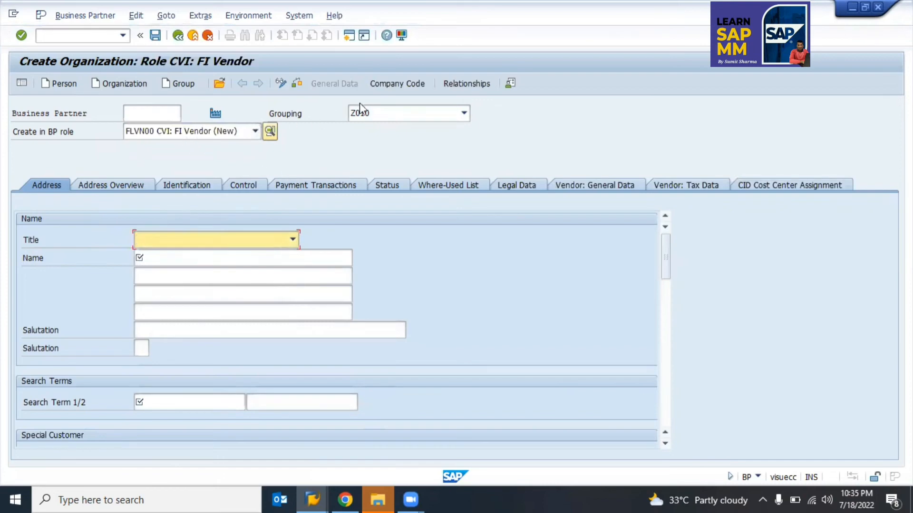
Step: Enter organization name 'Test Customer' and search term 'Test'
left_click(198, 252)
type("Test Customer")
key("Return")
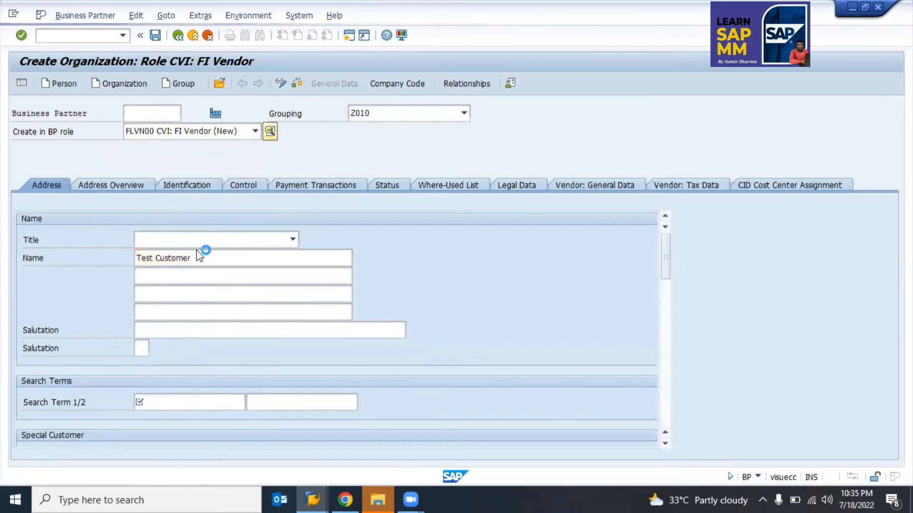
type("Test")
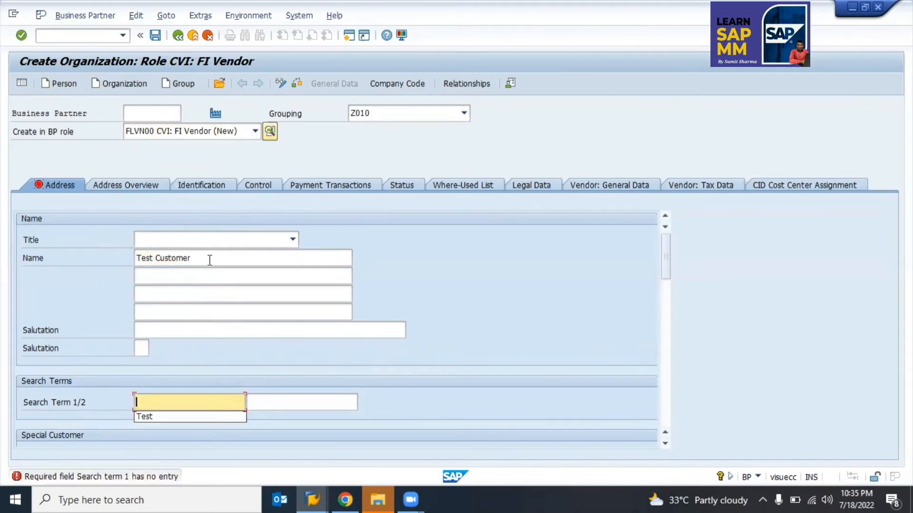
key("Return")
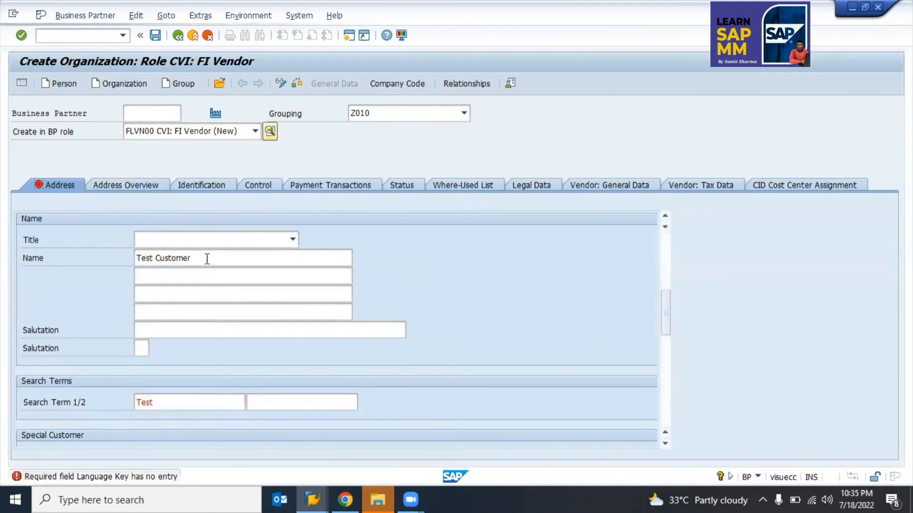
Step: Fill the address with city Noida, postal code 201301, country IN and region 24
left_click(207, 259)
left_click(206, 259)
key("Down")
key("Return")
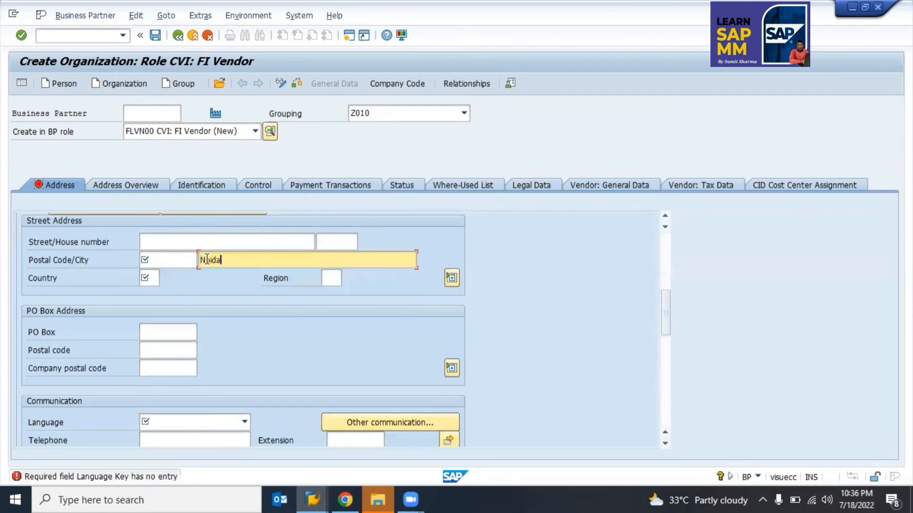
key("shift+Tab")
key("Down")
key("Tab")
key("Tab")
type("in")
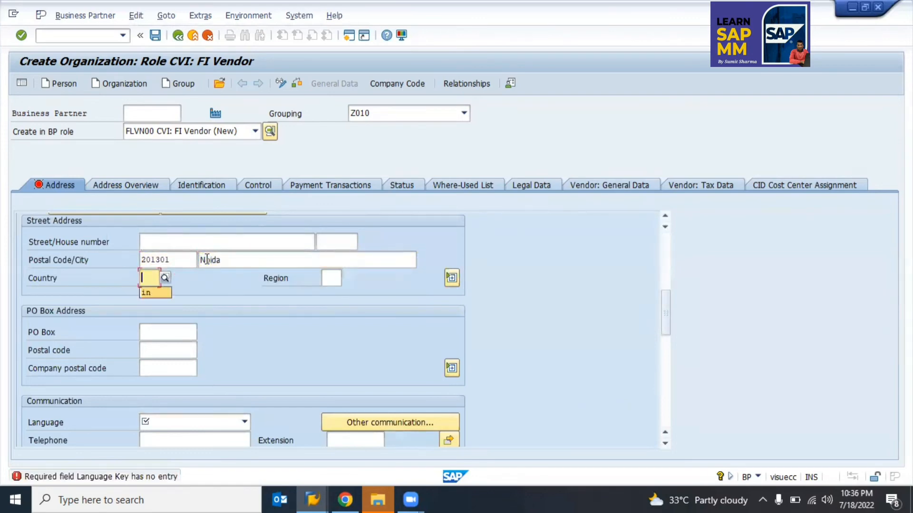
key("Tab")
type("24")
key("Return")
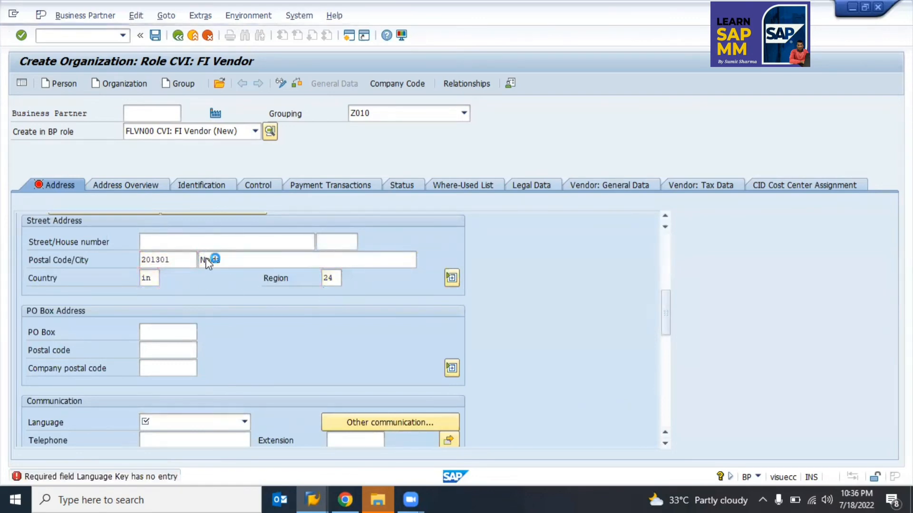
Step: Set language EN English and confirm the entries to clear the missing-language error
type("en")
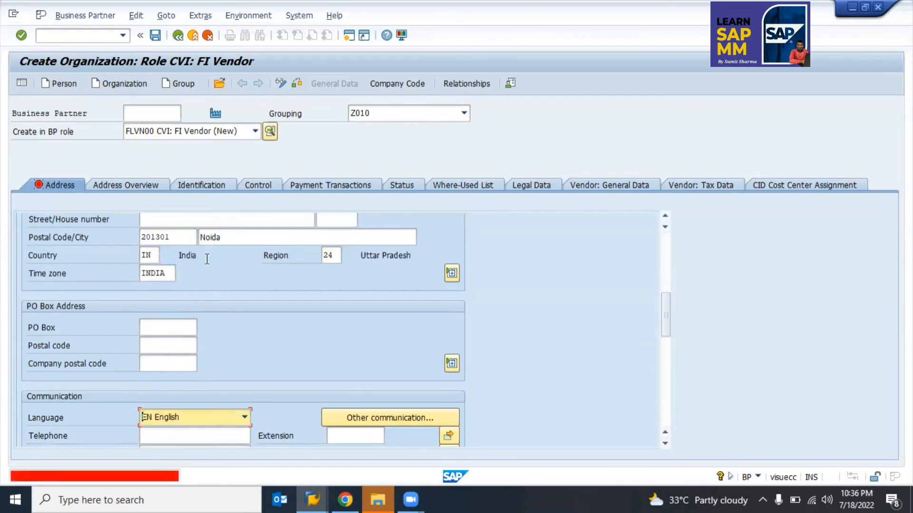
key("Return")
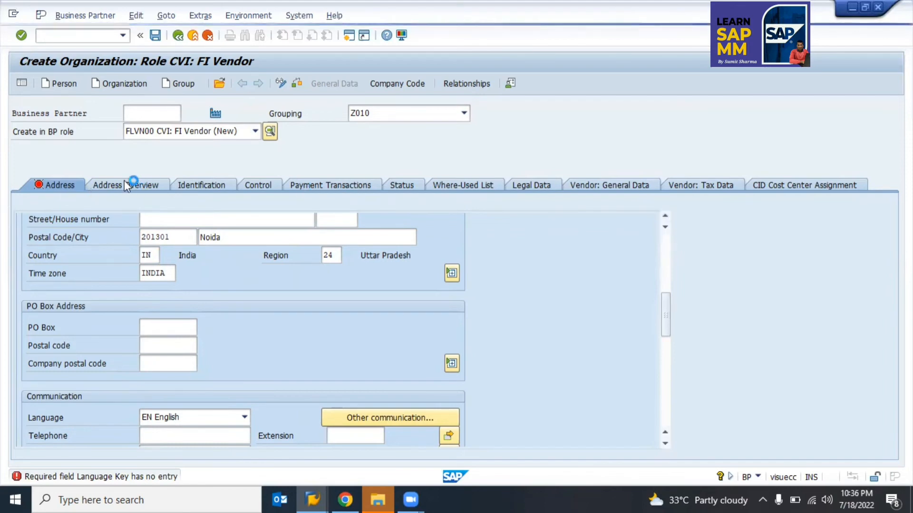
left_click(203, 186)
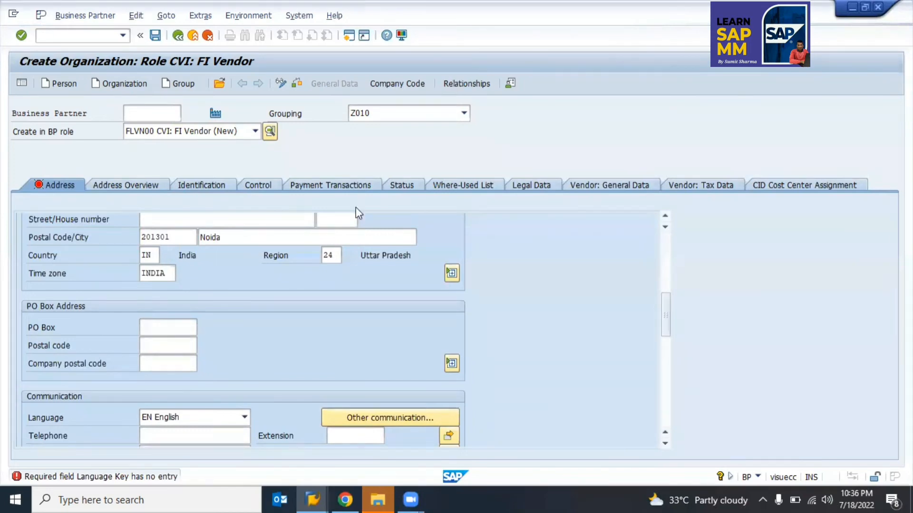
key("Return")
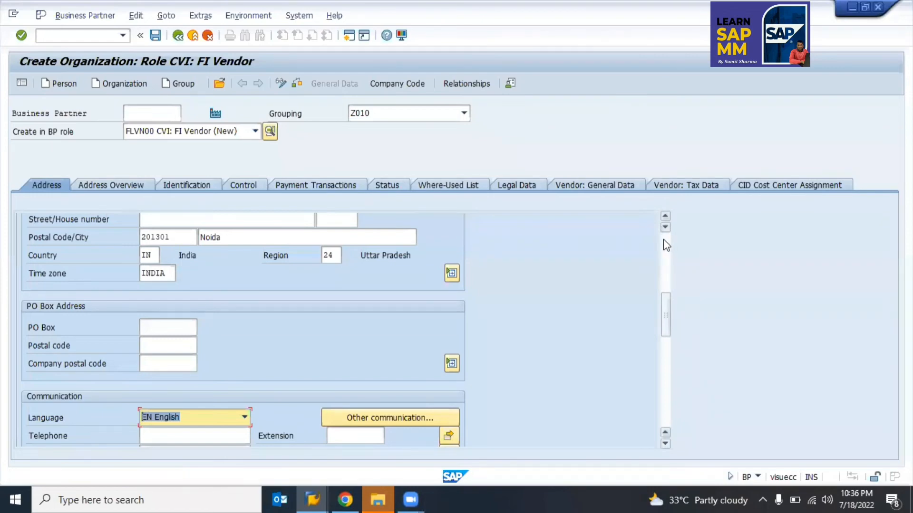
Step: Rename the organization from 'Test Customer' to 'Test Vendor'
scroll(236, 257, "up", 5)
left_click(237, 259)
key("BackSpace")
key("BackSpace")
key("BackSpace")
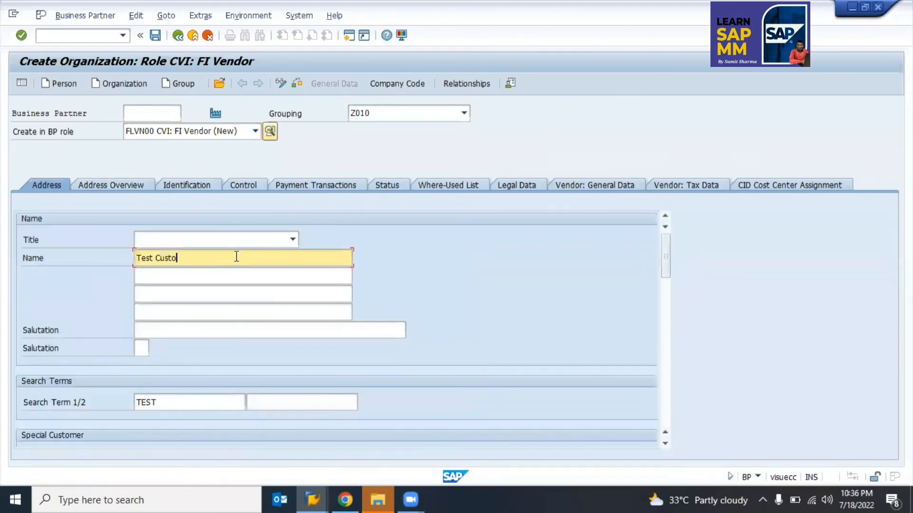
key("BackSpace")
key("BackSpace")
key("BackSpace")
key("BackSpace")
type("Vendor")
key("Return")
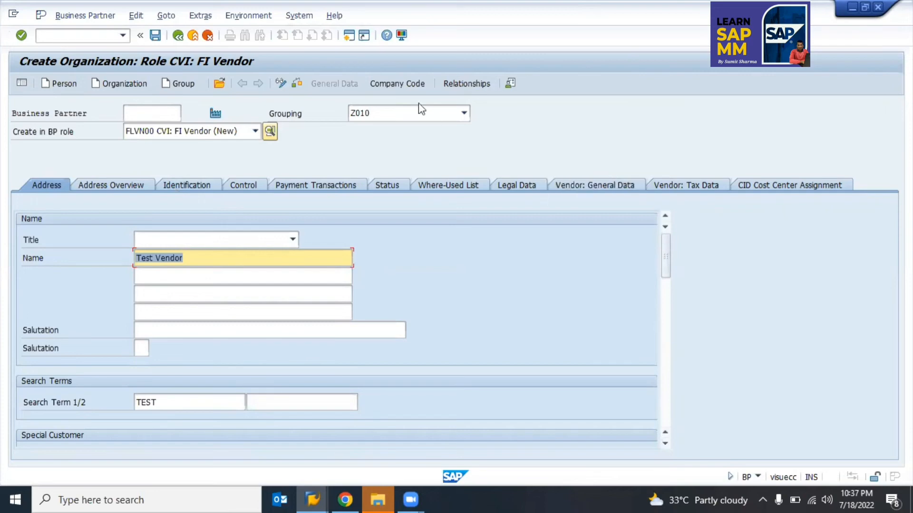
Step: Keep grouping Z010 and role FLVN00, then exit the creation screen
left_click(388, 115)
left_click(387, 115)
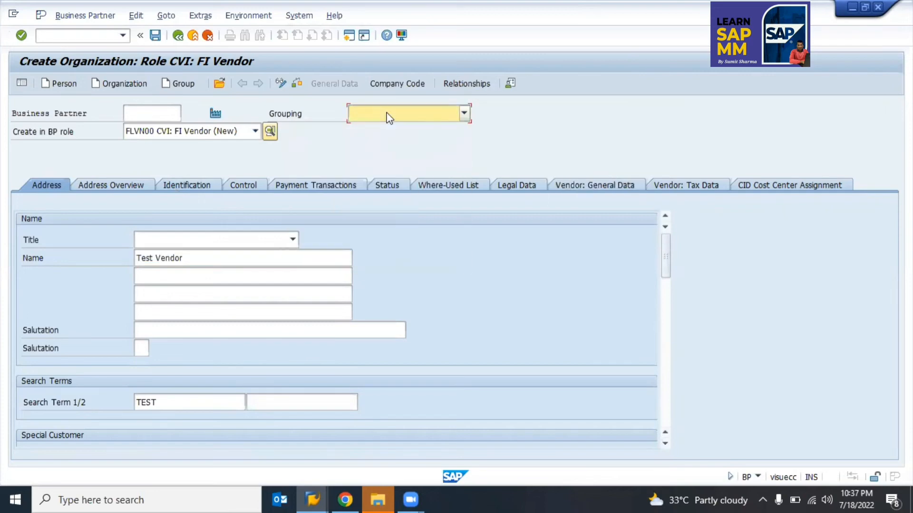
left_click(200, 131)
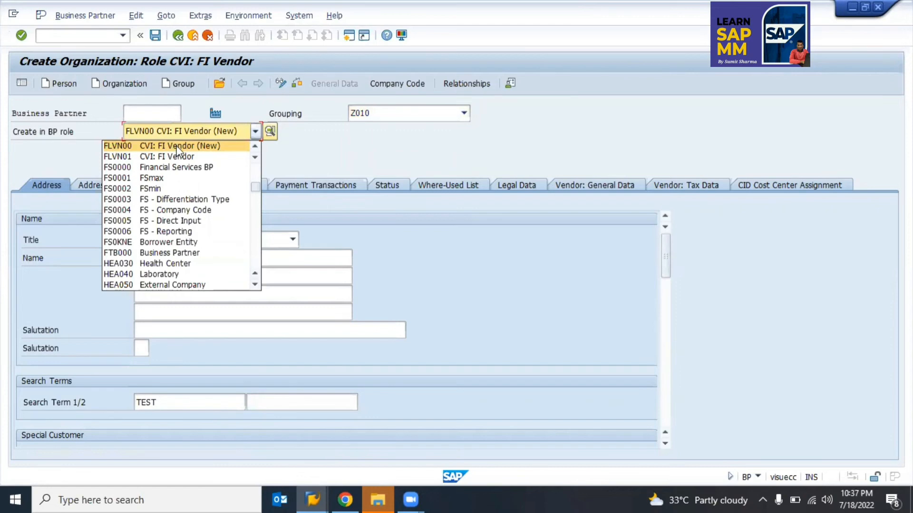
left_click(338, 153)
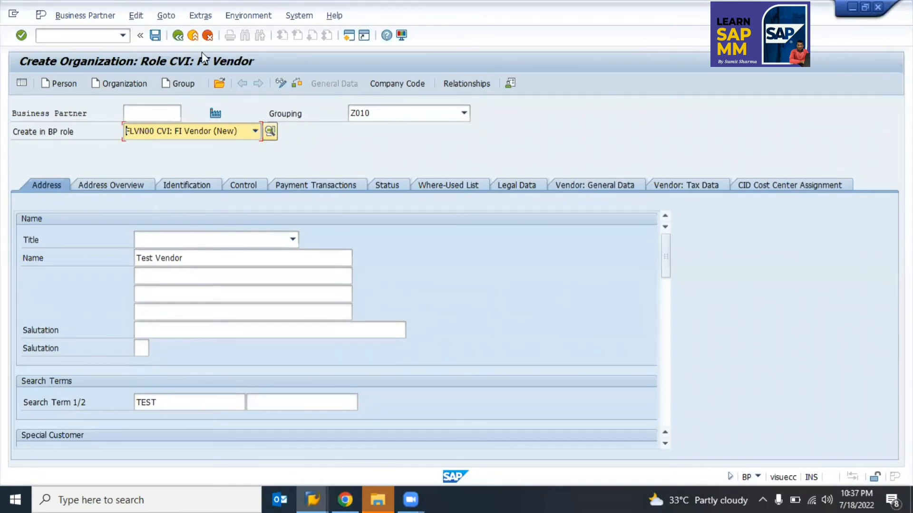
left_click(195, 39)
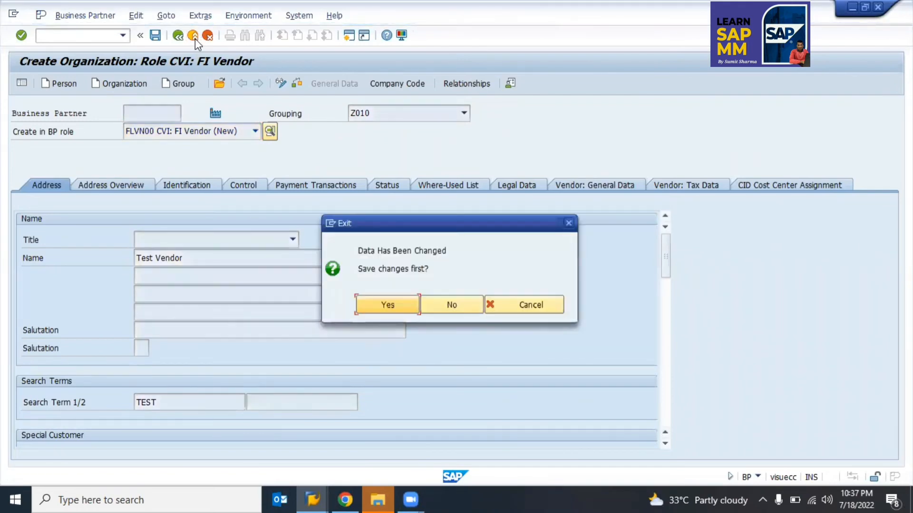
Step: Discard the unsaved changes and start a new Organization partner in transaction BP
left_click(461, 309)
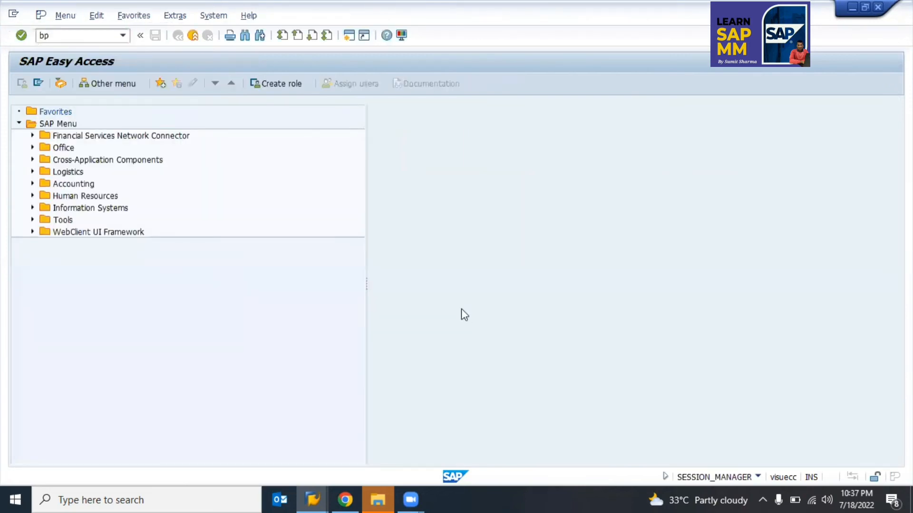
key("Return")
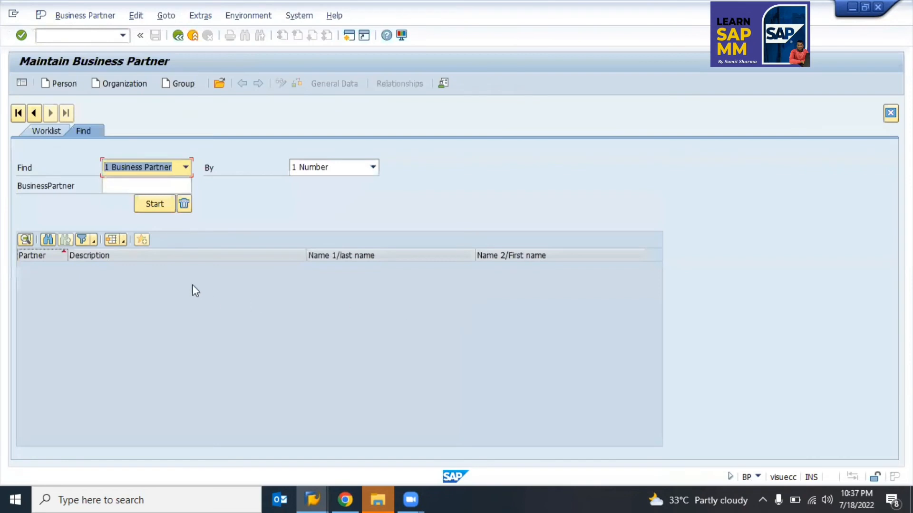
left_click(123, 84)
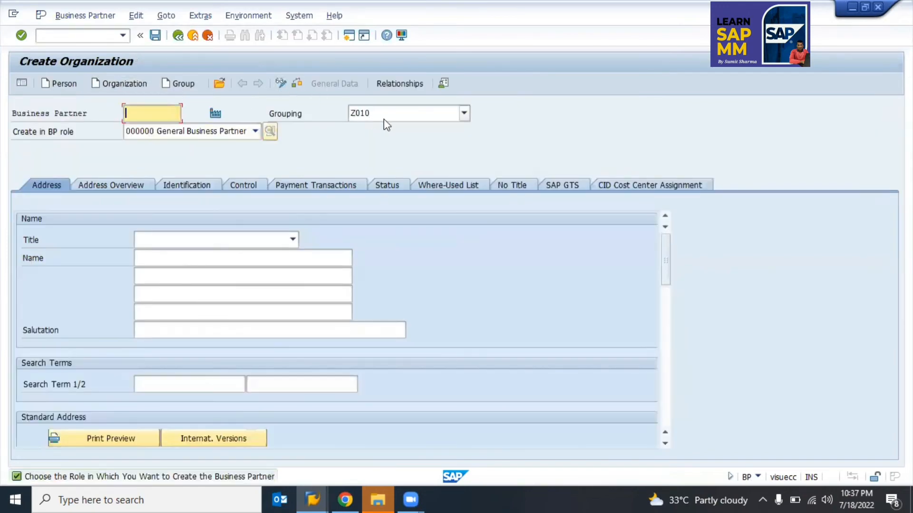
Step: Set grouping Z010 for the new partner and browse the BP role list
left_click(383, 114)
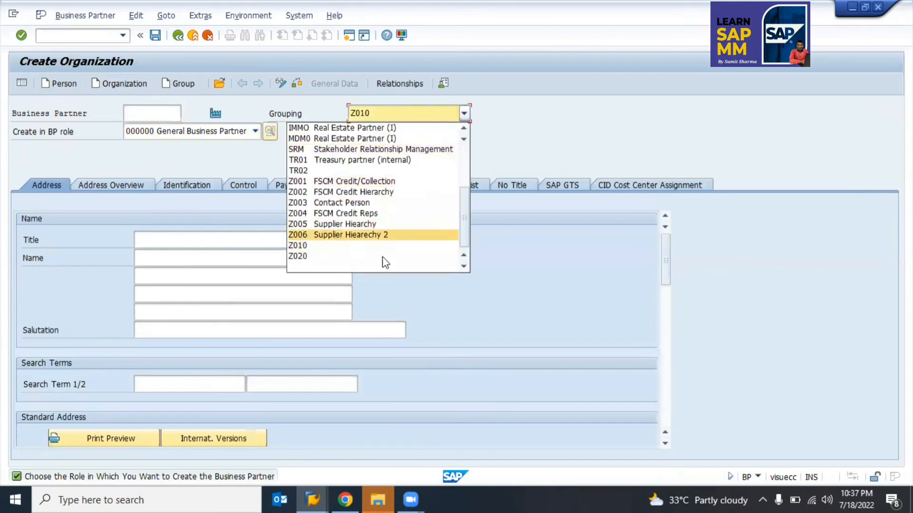
left_click(296, 243)
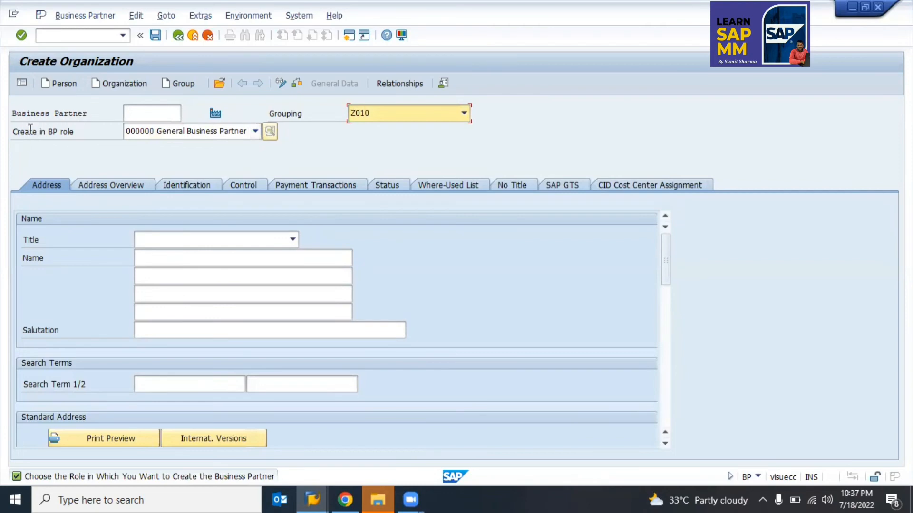
left_click(155, 137)
left_click(157, 140)
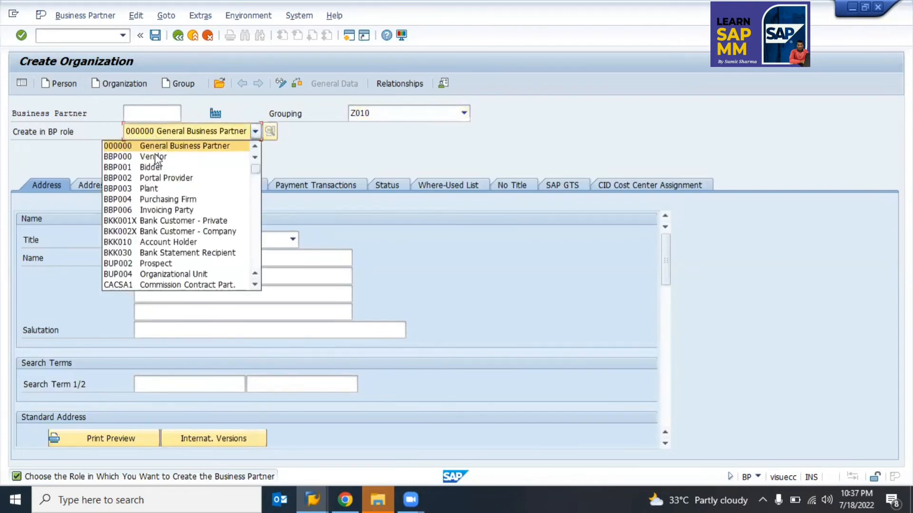
key("Down")
key("Down")
key("Down")
key("Down")
key("Down")
key("Down")
key("Down")
key("Down")
key("Down")
key("Down")
key("Down")
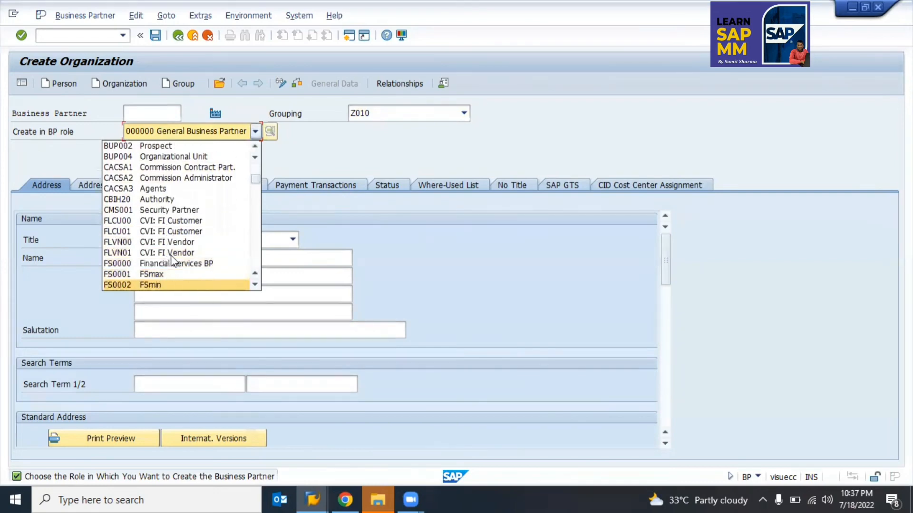
Step: Create the organization in role FLVN00 CVI: FI Vendor and keep that role selected
left_click(116, 243)
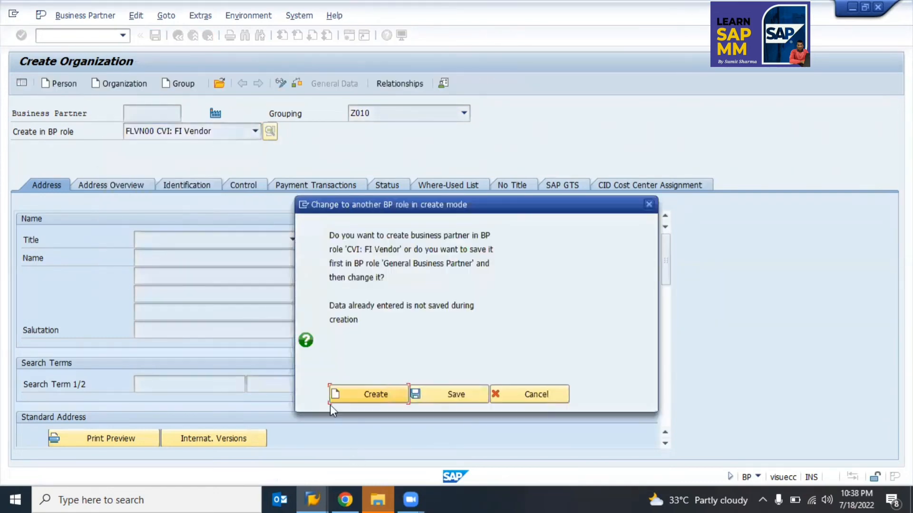
left_click(356, 399)
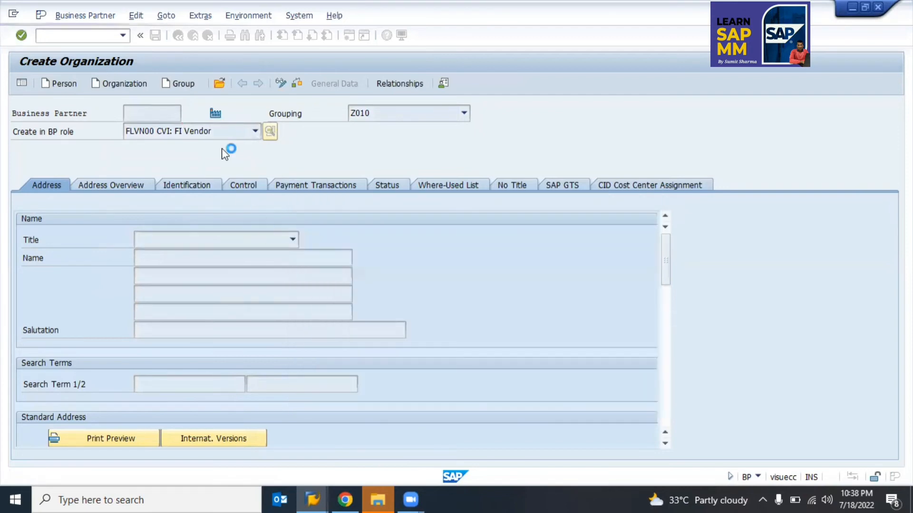
left_click(173, 133)
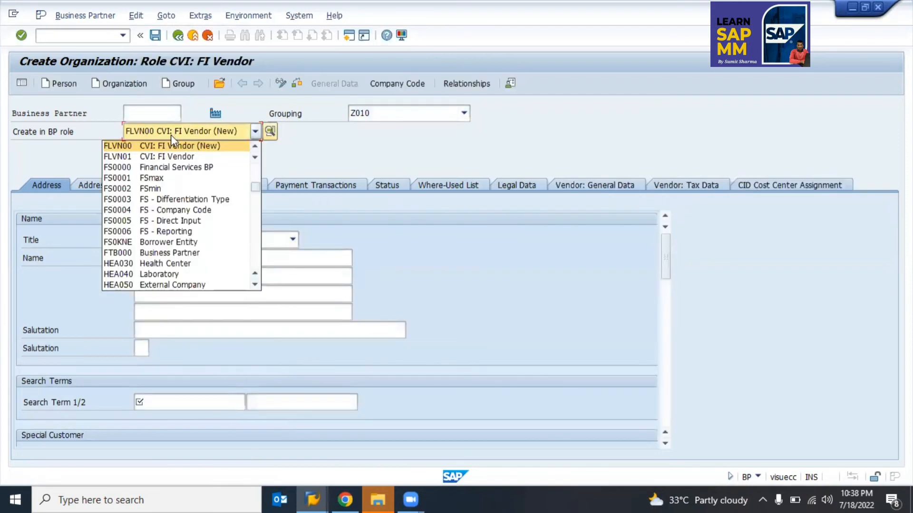
scroll(170, 135, "up", 1)
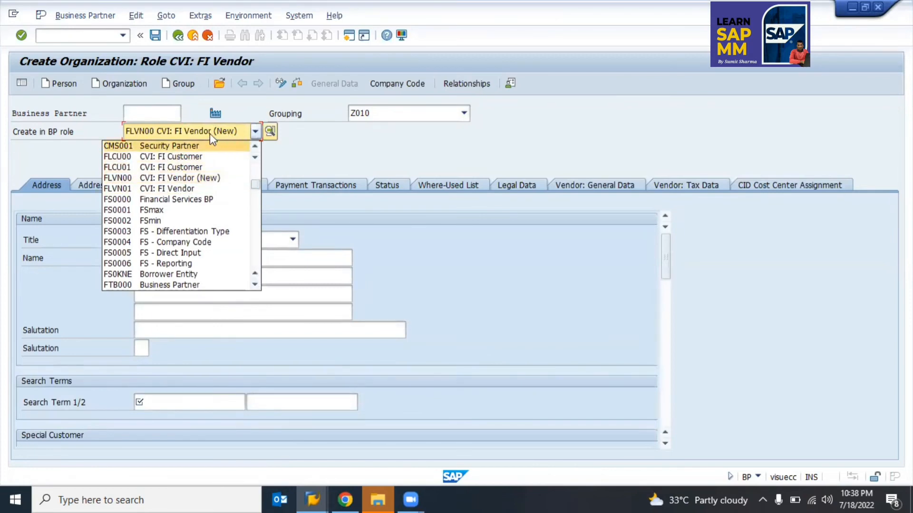
left_click(173, 178)
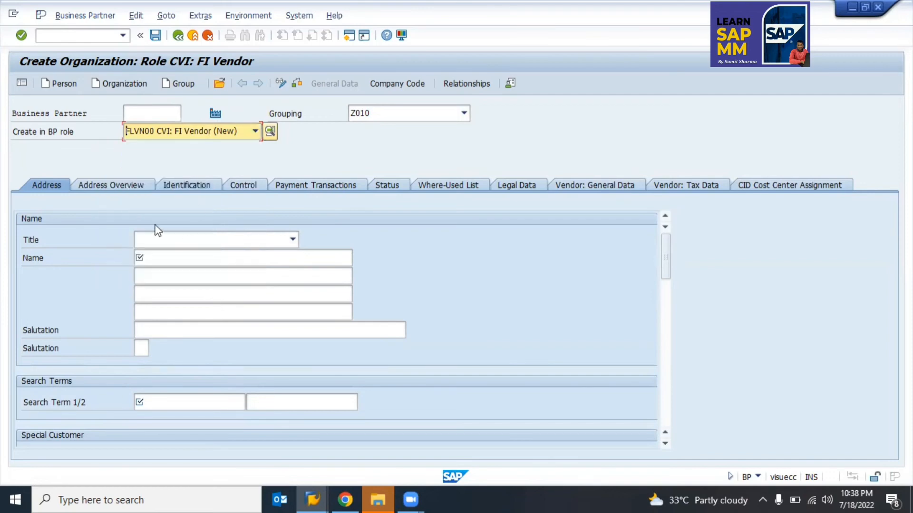
Step: Enter name 'Test Vendor', search term 'Test' and language EN
left_click(171, 258)
type("Test Vendor")
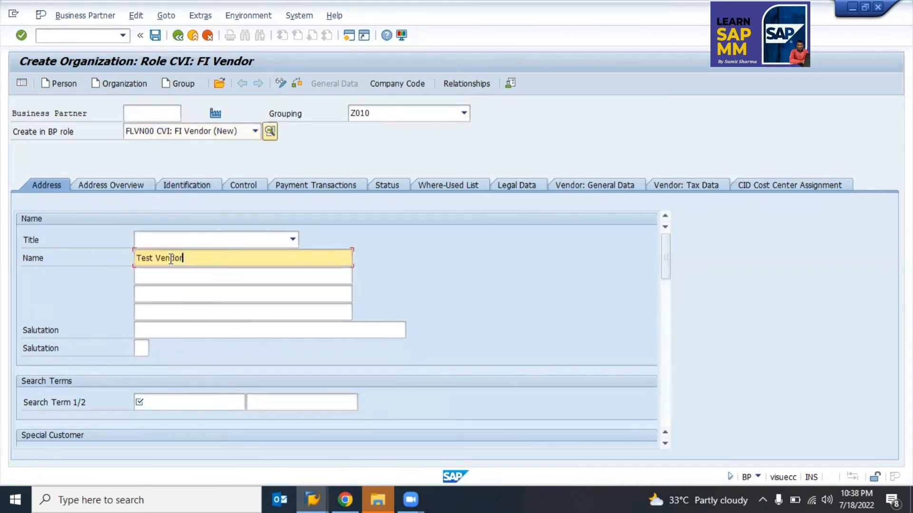
key("Tab")
key("Tab")
key("Tab")
key("Tab")
key("Tab")
key("Tab")
key("Tab")
key("Tab")
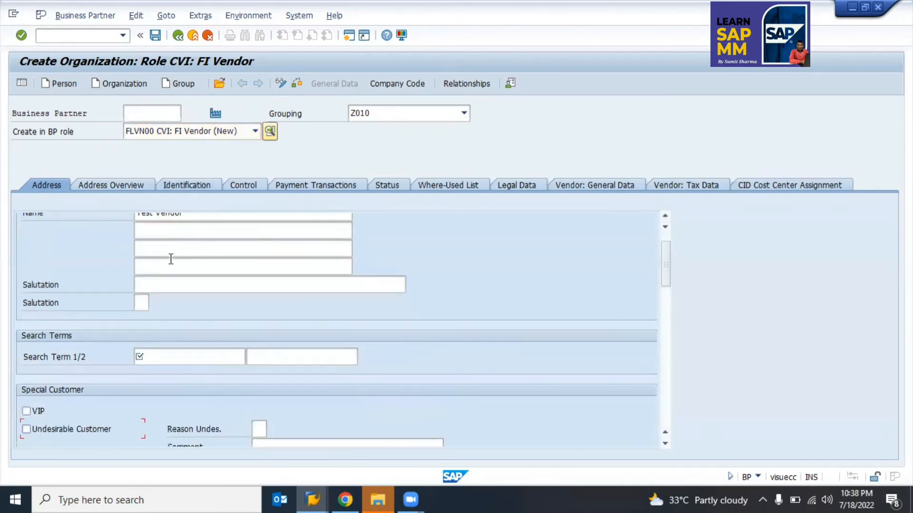
left_click(188, 356)
type("Test")
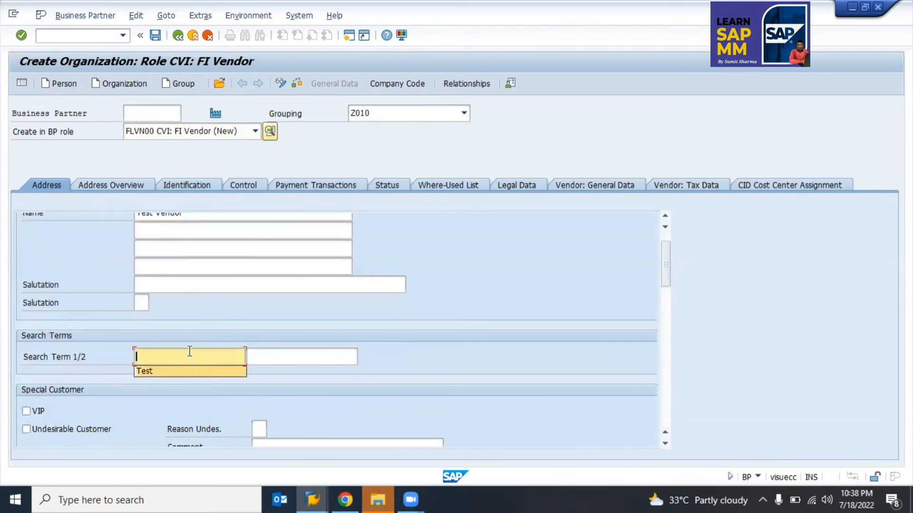
key("Return")
type("EN English")
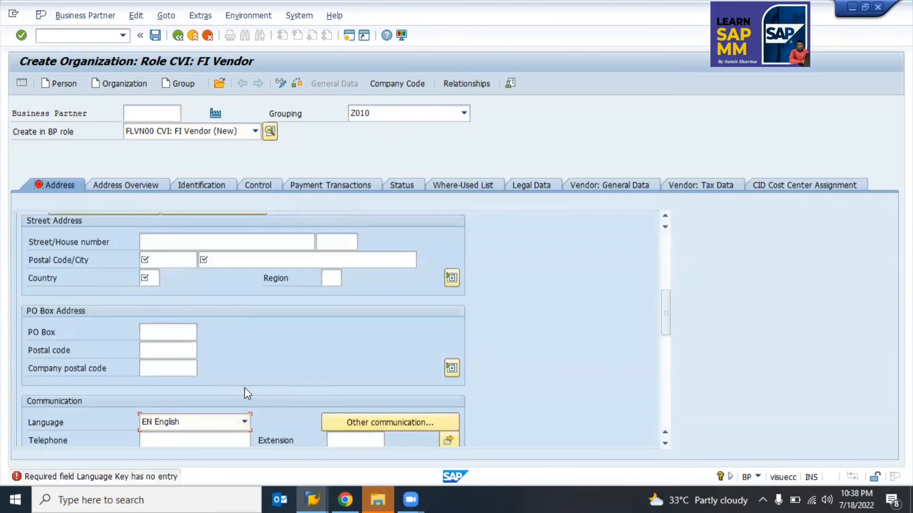
key("Return")
Step: Enter address country IN, region 24, city Noida, postal code 201301, house number B12/23
type("in")
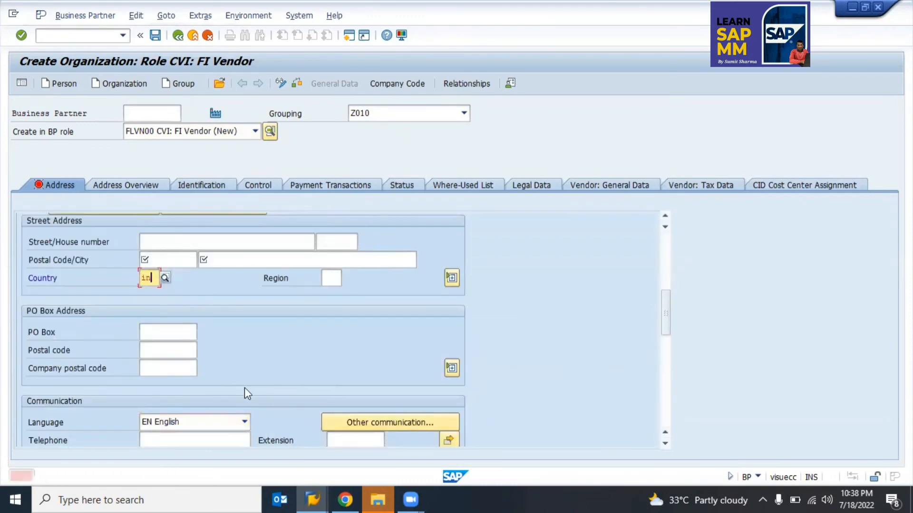
key("Tab")
type("24")
key("shift+Tab")
key("shift+Tab")
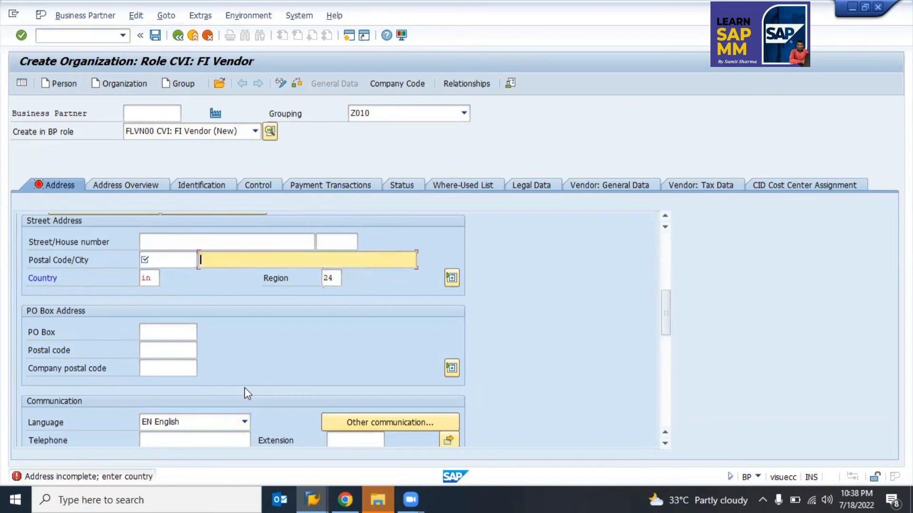
type("Noida")
key("shift+Tab")
type("201301")
key("shift+Tab")
type("B12/23")
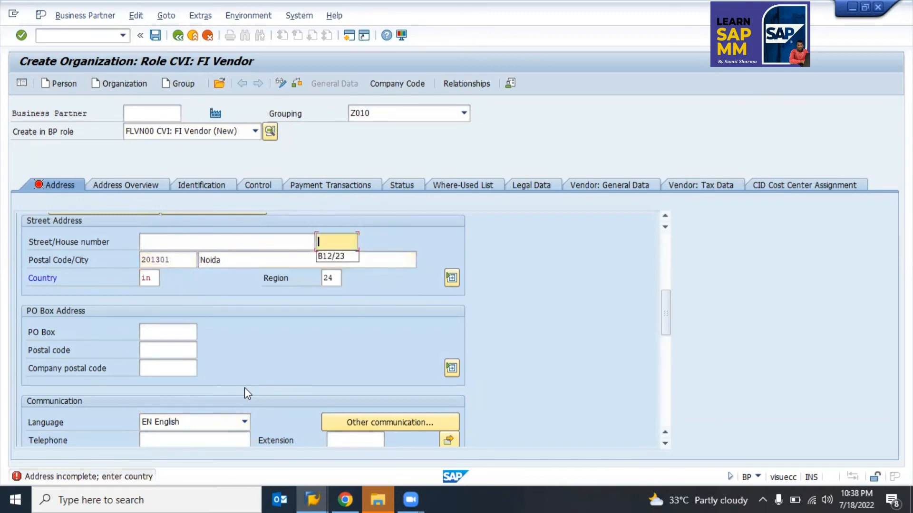
key("Return")
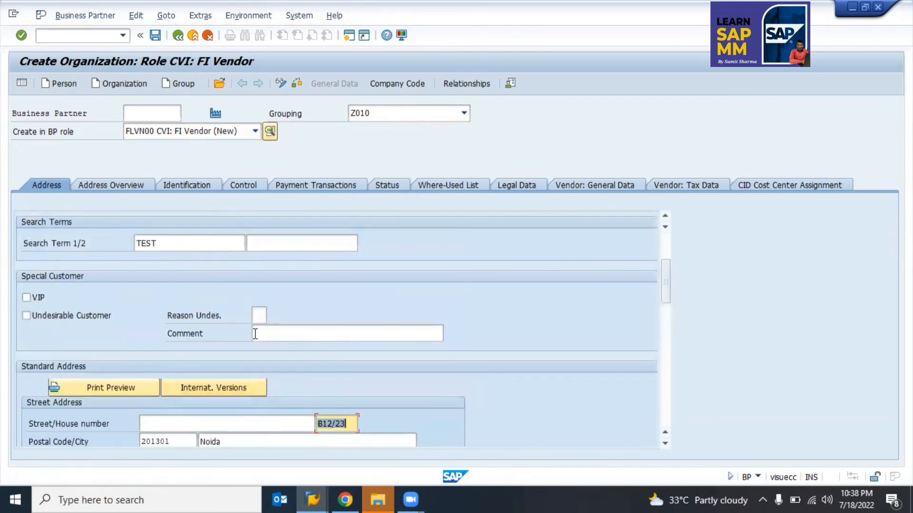
key("Return")
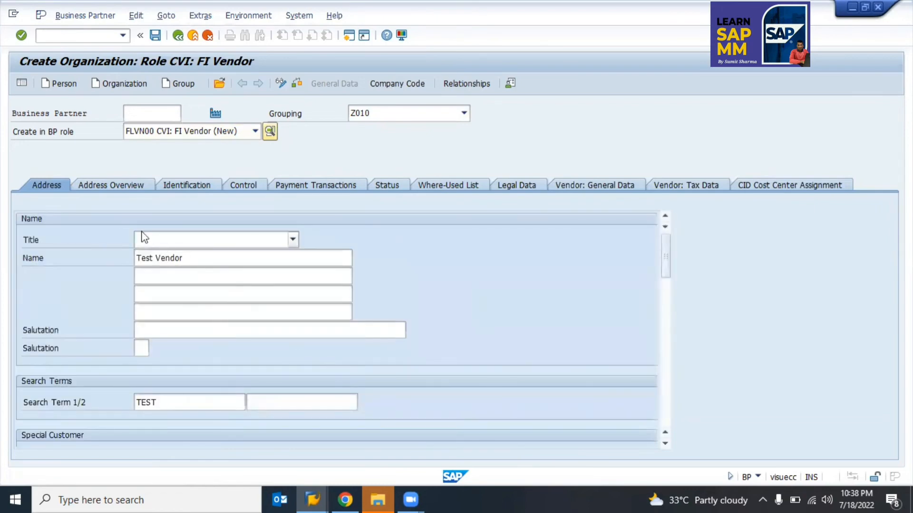
Step: On the Identification tab, enter tax category IN3 in the Tax Numbers table
left_click(186, 184)
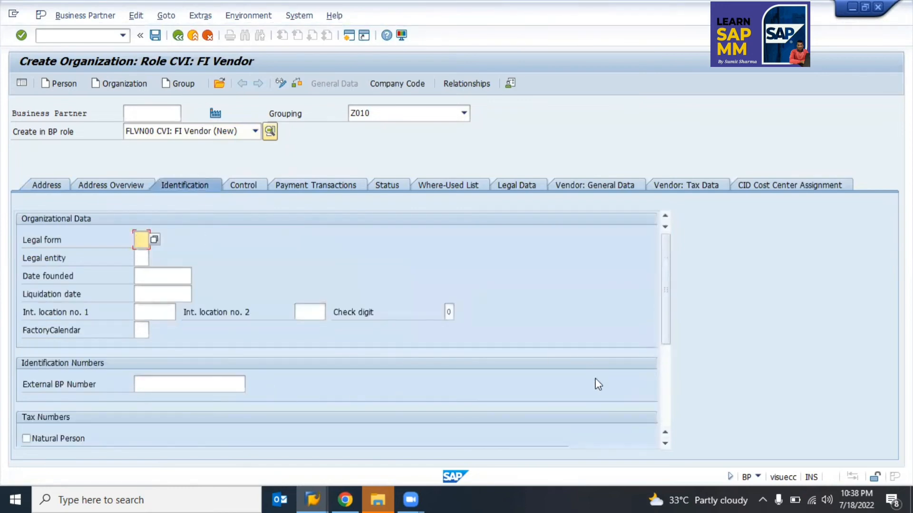
scroll(670, 332, "down", 5)
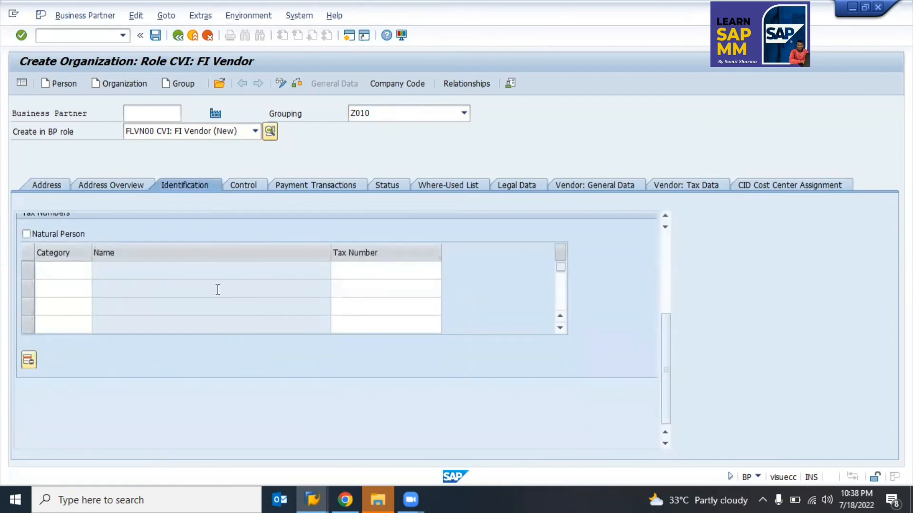
scroll(669, 329, "up", 1)
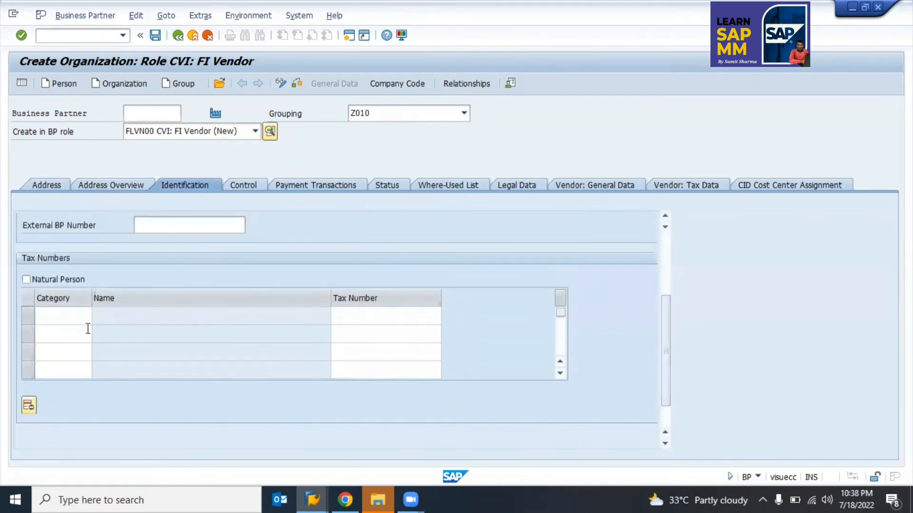
left_click(38, 315)
type("in3")
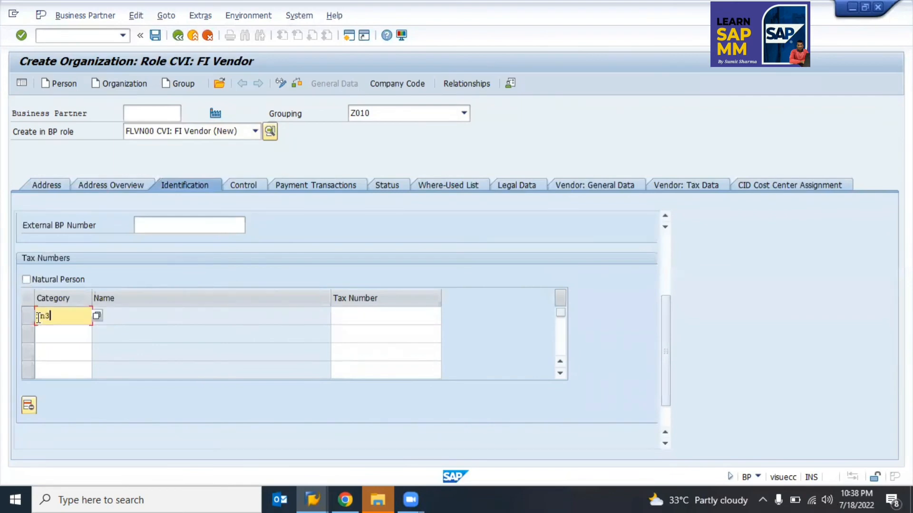
key("Tab")
key("Return")
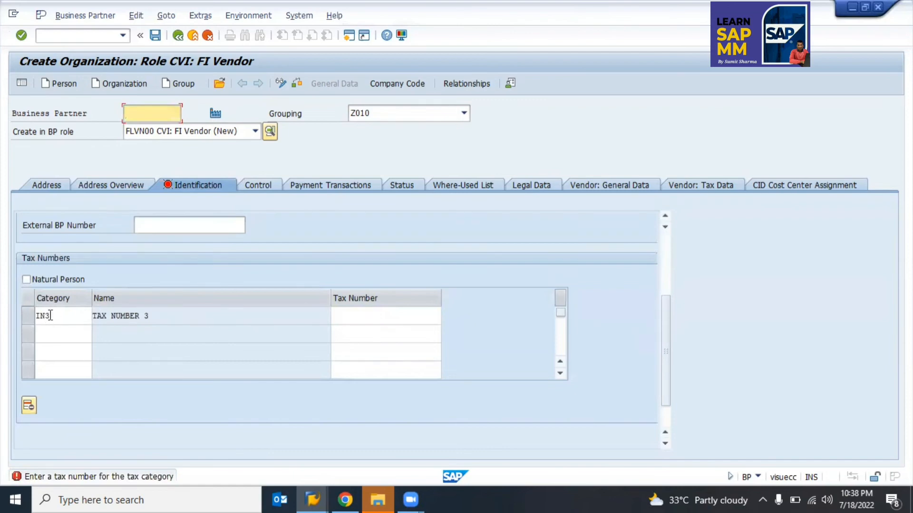
Step: Pick IN3 TAX NUMBER 3 from the category list and enter its tax number
left_click(50, 316)
left_click(100, 317)
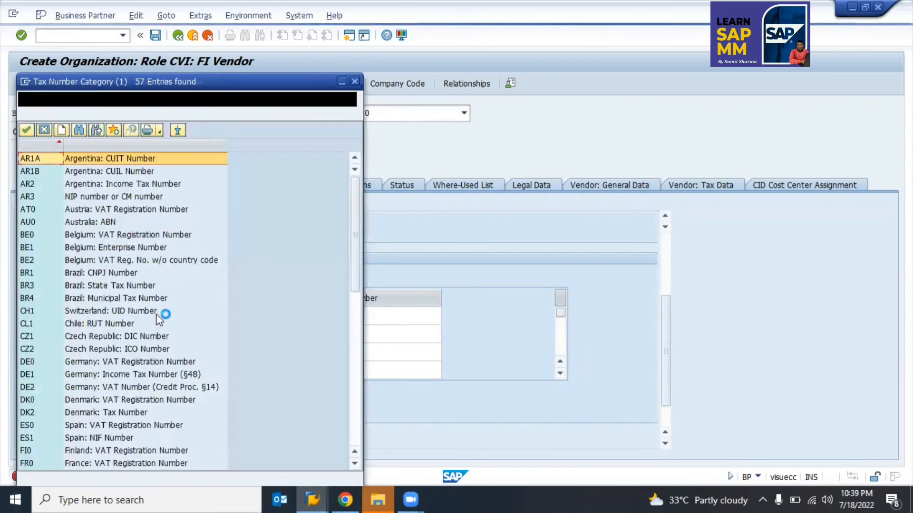
scroll(181, 238, "down", 3)
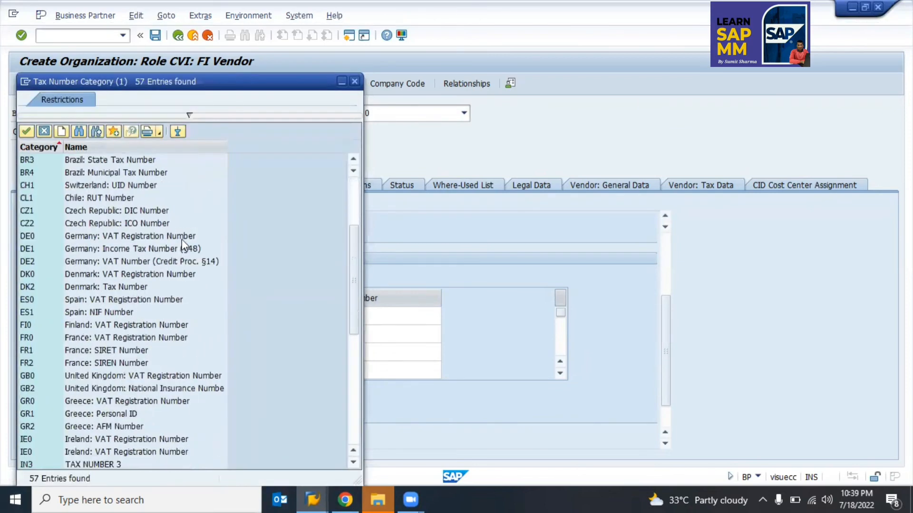
scroll(181, 238, "down", 8)
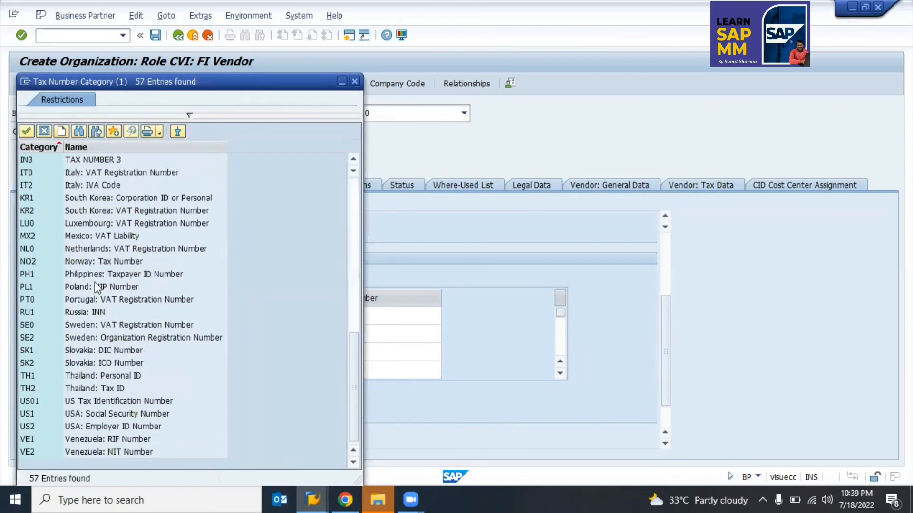
scroll(79, 228, "up", 3)
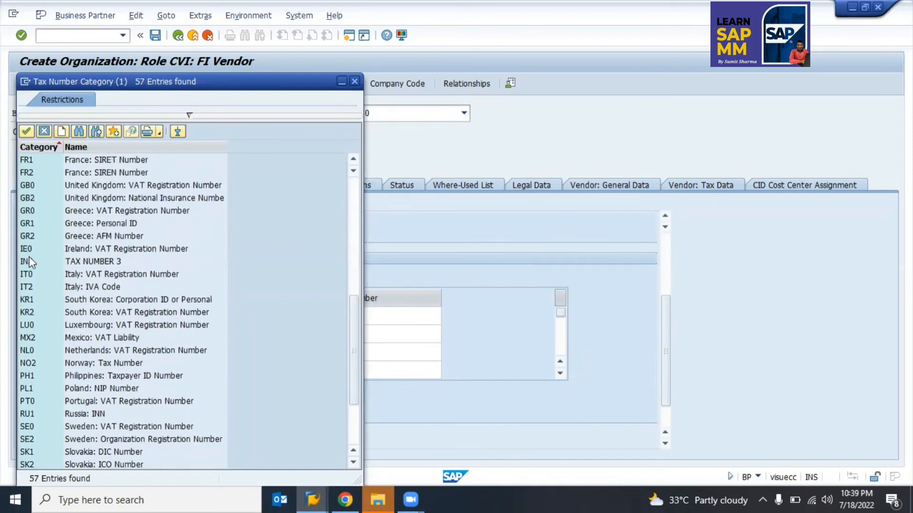
left_click(30, 259)
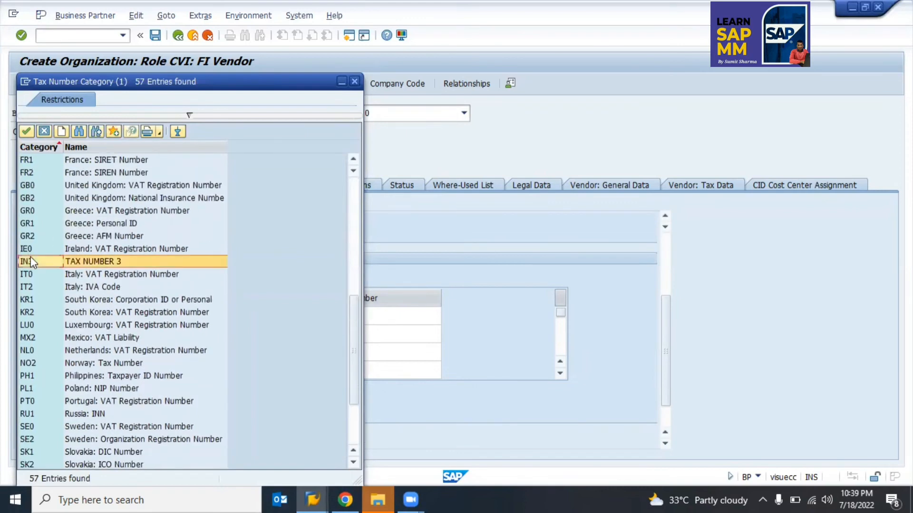
double_click(99, 261)
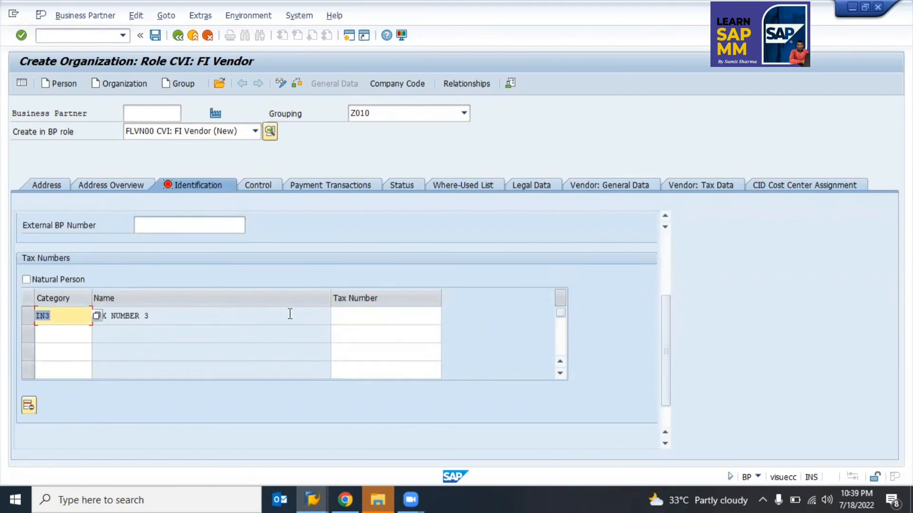
left_click(365, 313)
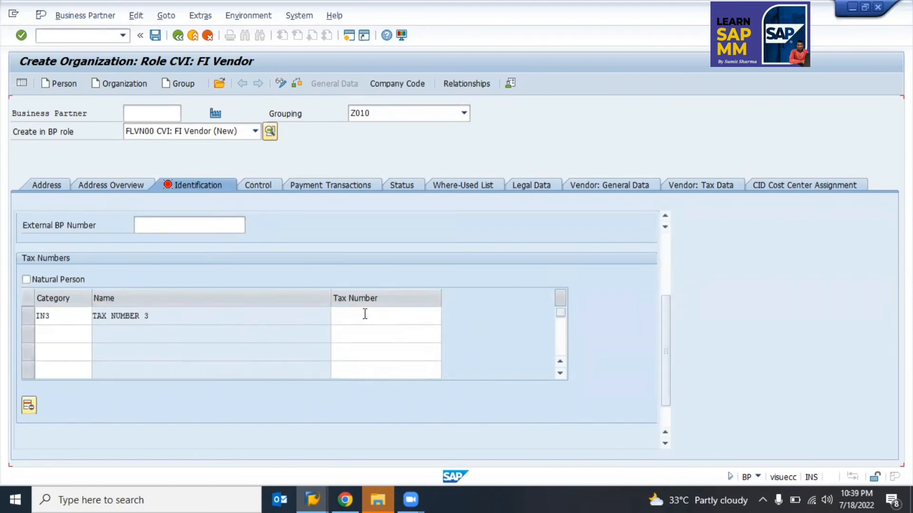
type("1232353456")
key("Return")
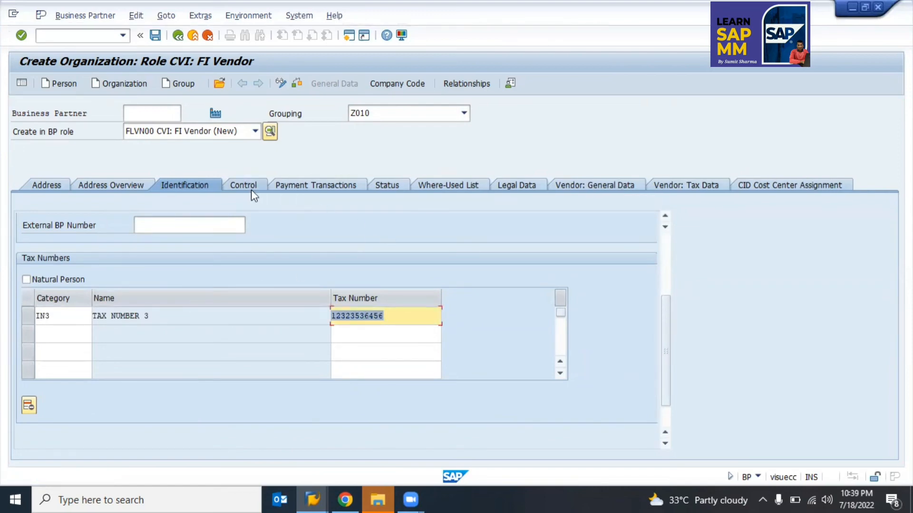
Step: Browse the vendor's Control, Payment Transactions and Vendor: General Data tabs
left_click(239, 185)
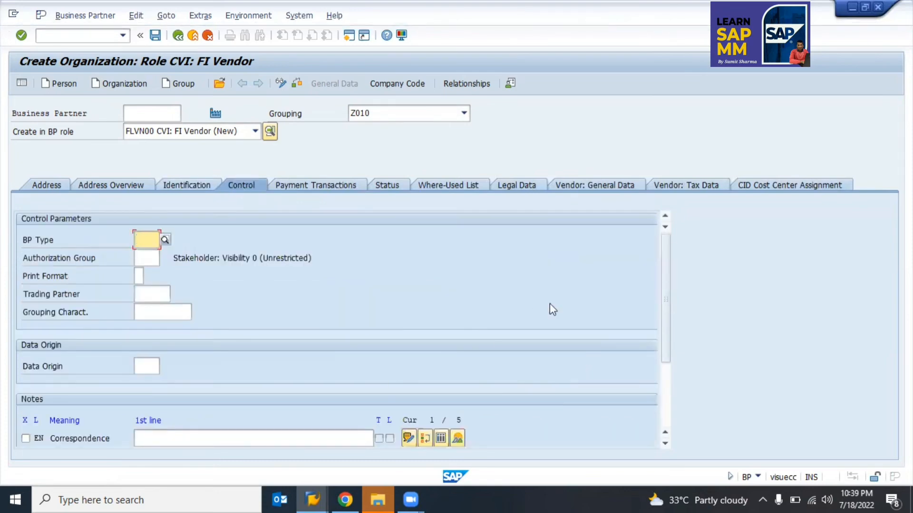
mouse_move(665, 265)
left_mouse_down()
mouse_move(672, 354)
mouse_move(658, 255)
left_mouse_up()
left_click(351, 184)
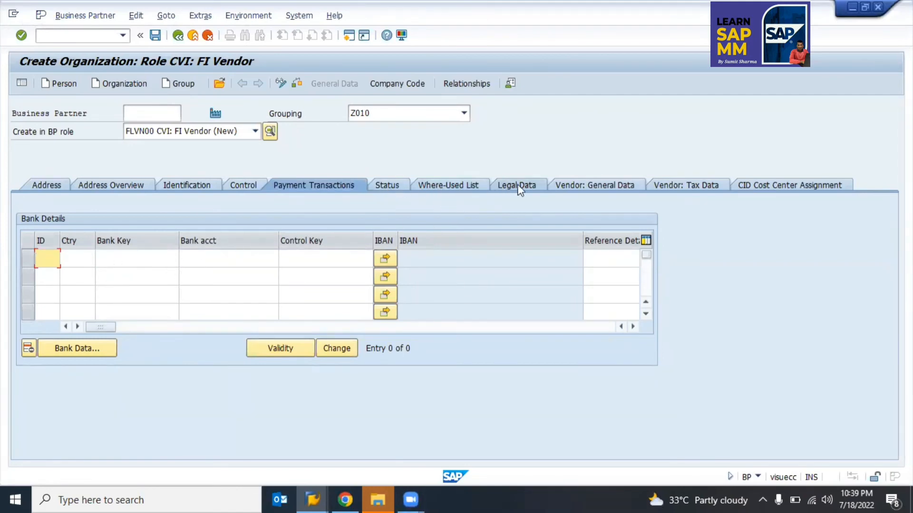
left_click(603, 184)
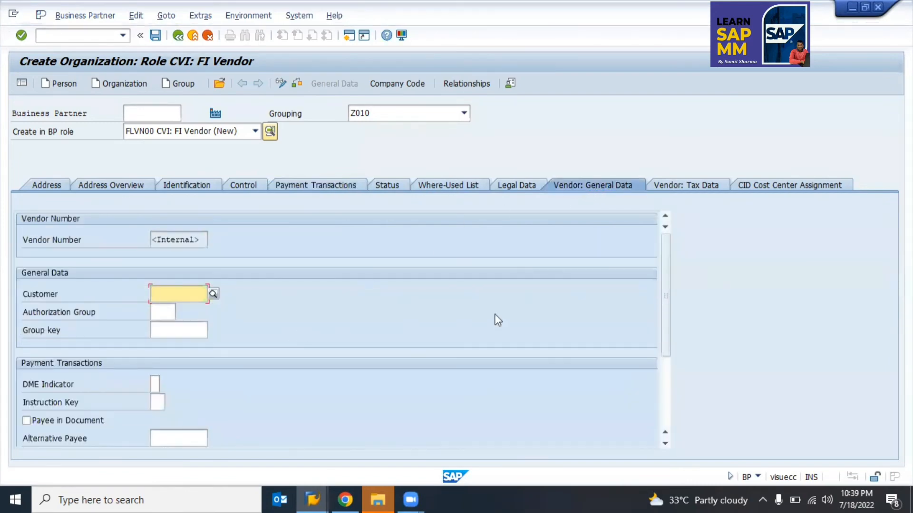
left_click_drag(664, 306, 663, 404)
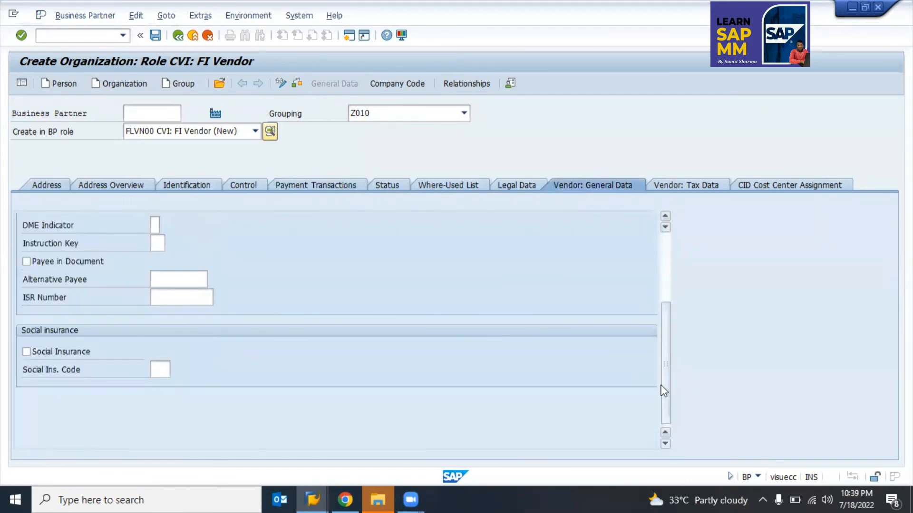
scroll(64, 244, "up", 5)
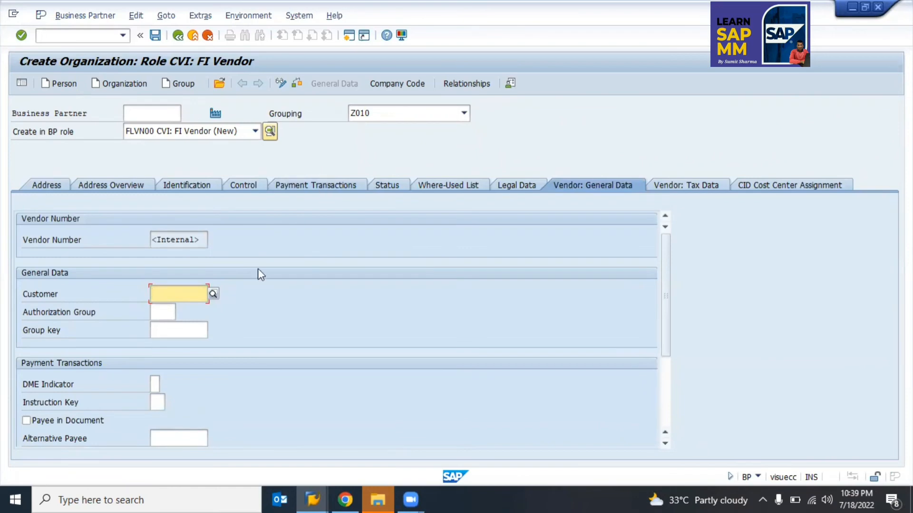
Step: Open the company code vendor data and enter company code TKS1
left_click(387, 84)
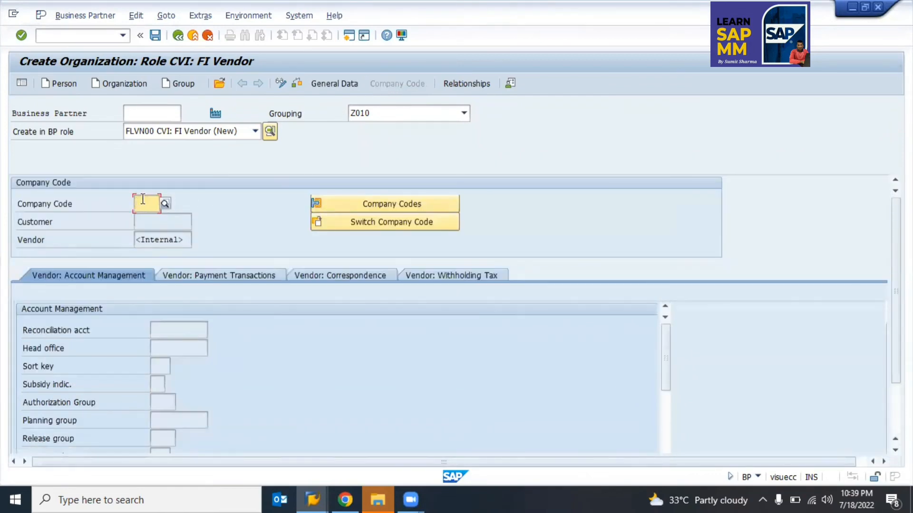
type("tls1")
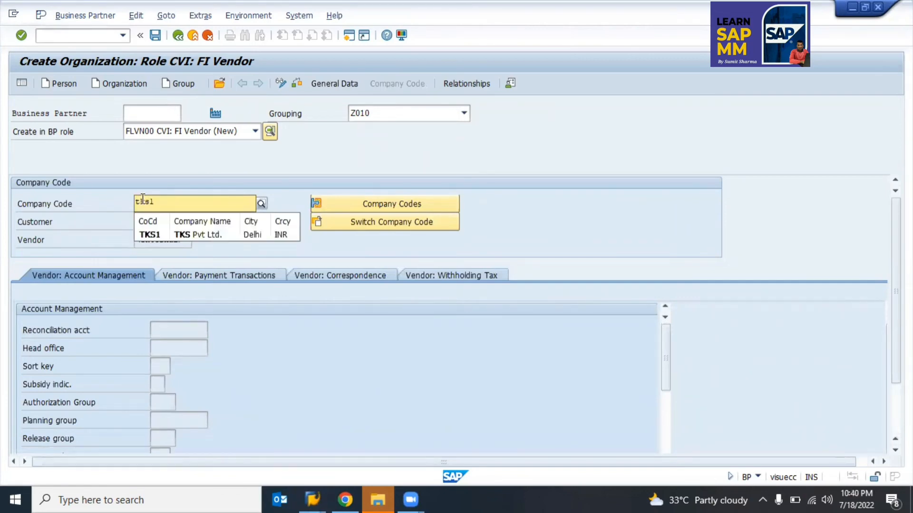
left_click(147, 234)
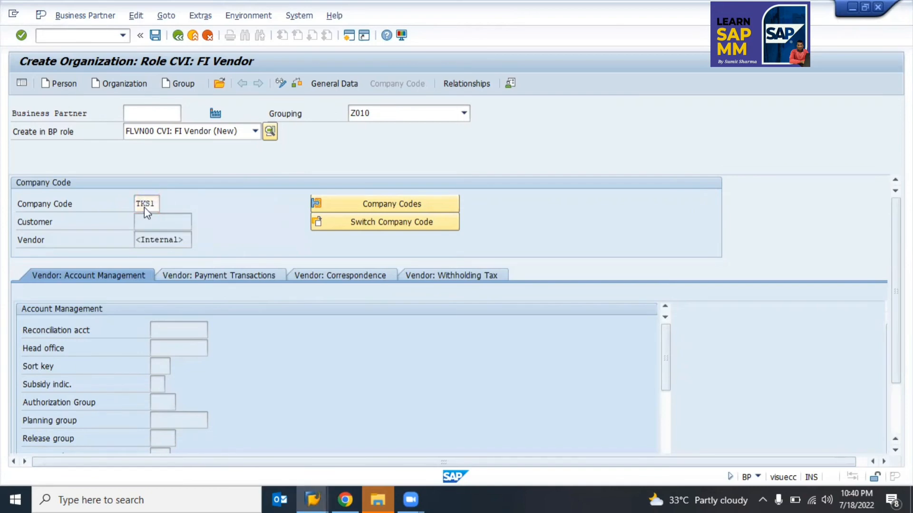
key("Return")
Step: Pick reconciliation account 200000 from the F4 list and bring up the payment transaction fields
left_click(188, 333)
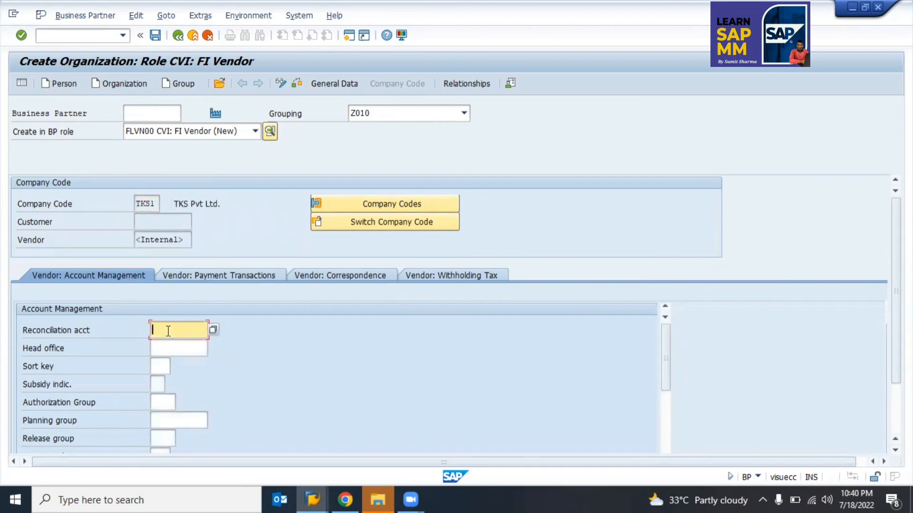
left_click(213, 331)
left_click(213, 332)
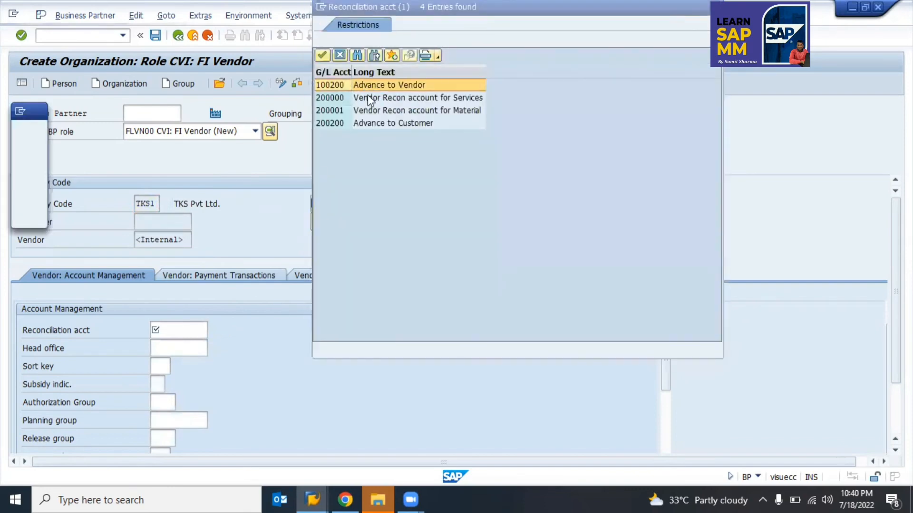
double_click(367, 97)
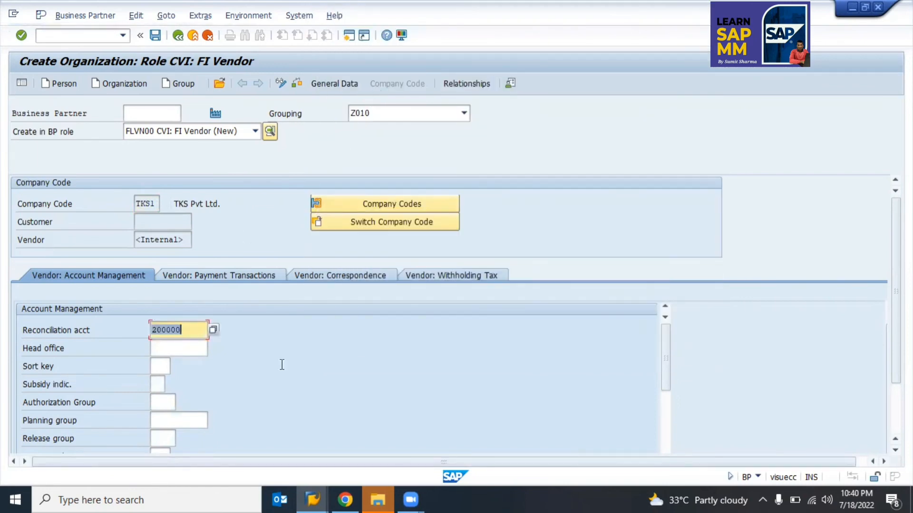
left_click_drag(666, 352, 472, 312)
left_click(235, 275)
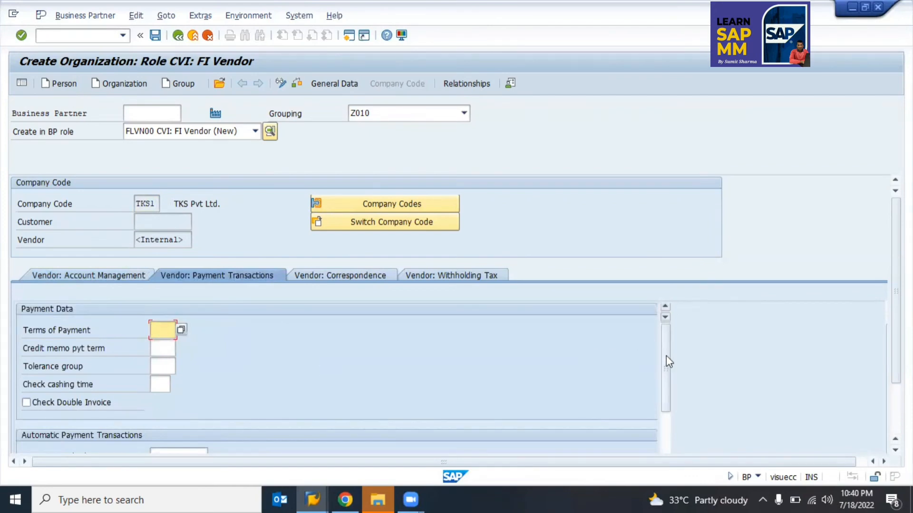
left_click_drag(666, 356, 568, 302)
Step: Save Test Vendor from General Data, creating business partner 400010 in role FLVN00
left_click(338, 84)
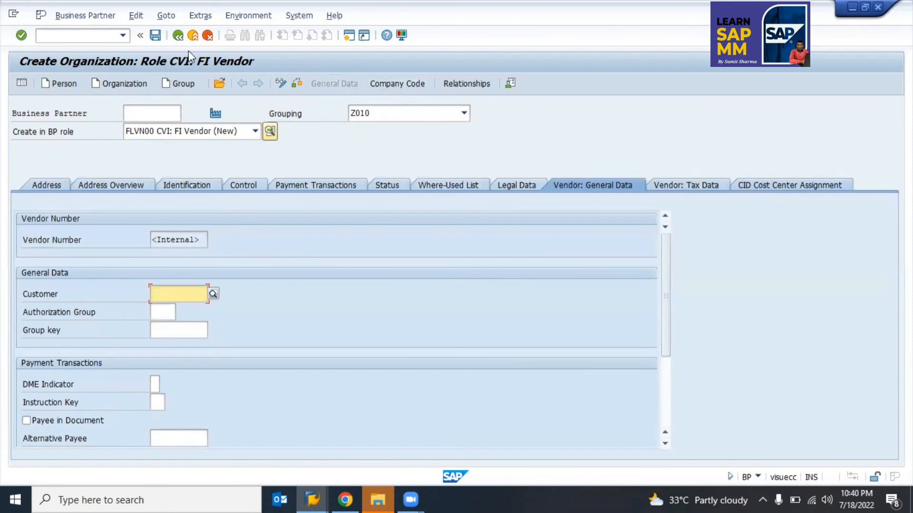
left_click(155, 36)
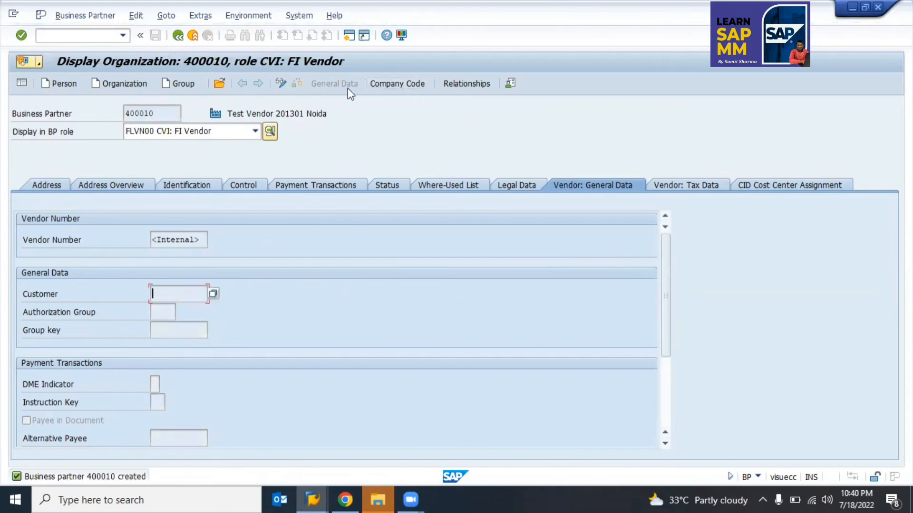
left_click(208, 136)
left_click(207, 135)
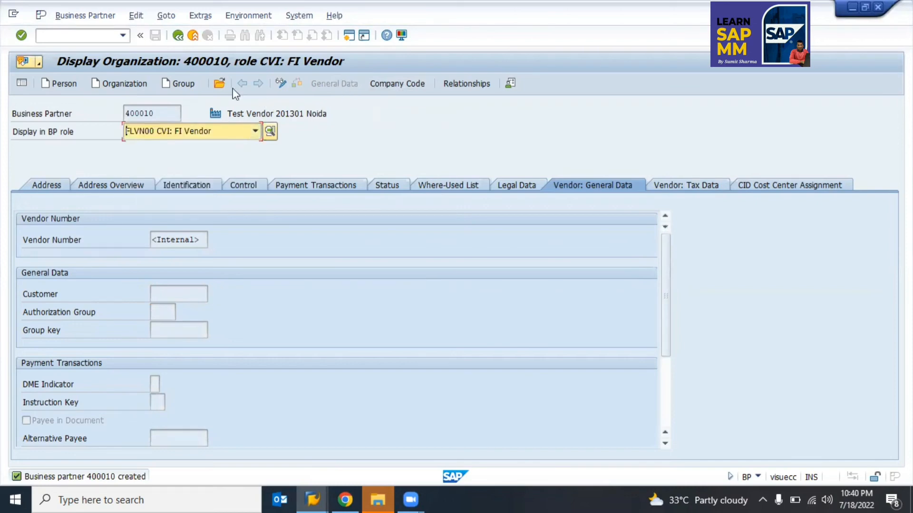
left_click(151, 113)
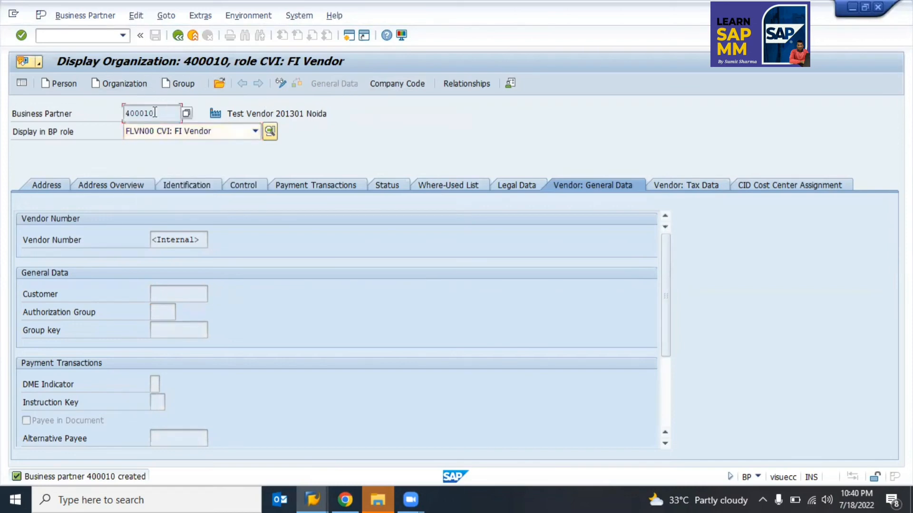
Step: Note partner number 400010 in cell K68 of the training sheet, then switch back to SAP
key("alt+Tab")
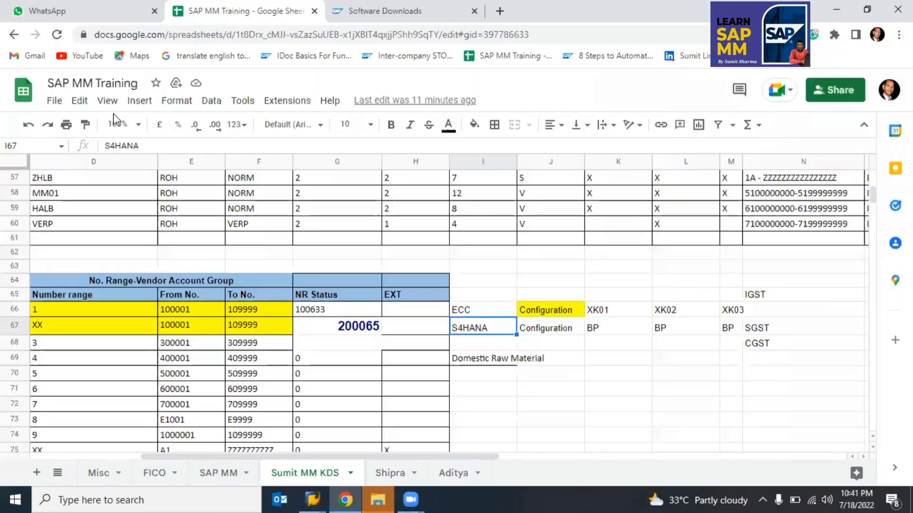
key("Right")
key("Right")
key("Right")
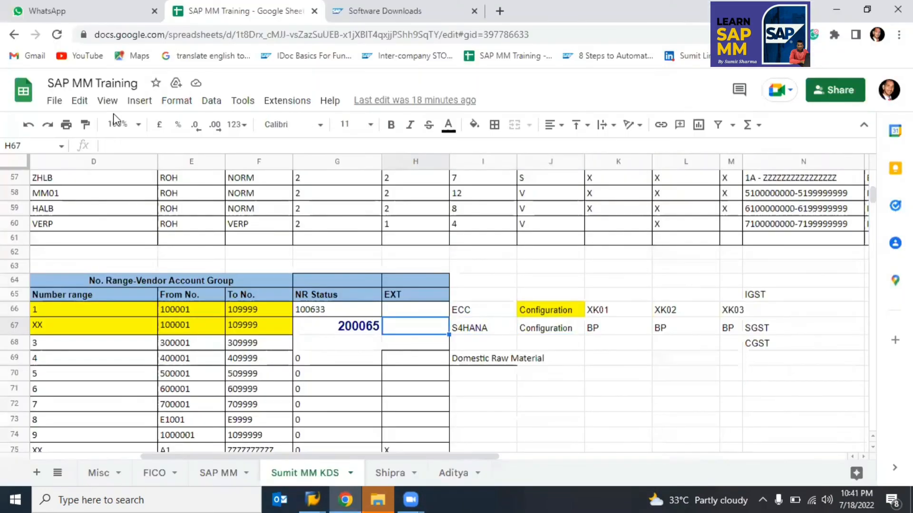
key("Right")
key("Down")
key("Left")
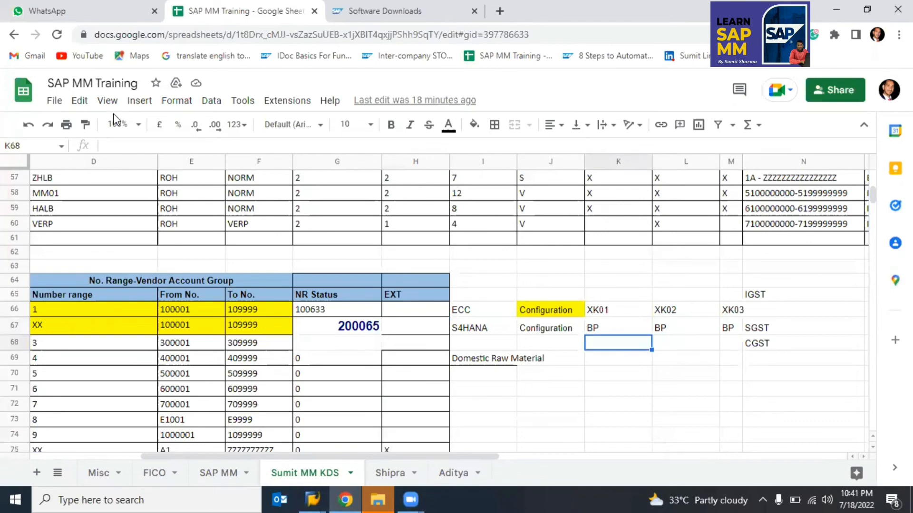
type("400010")
key("Return")
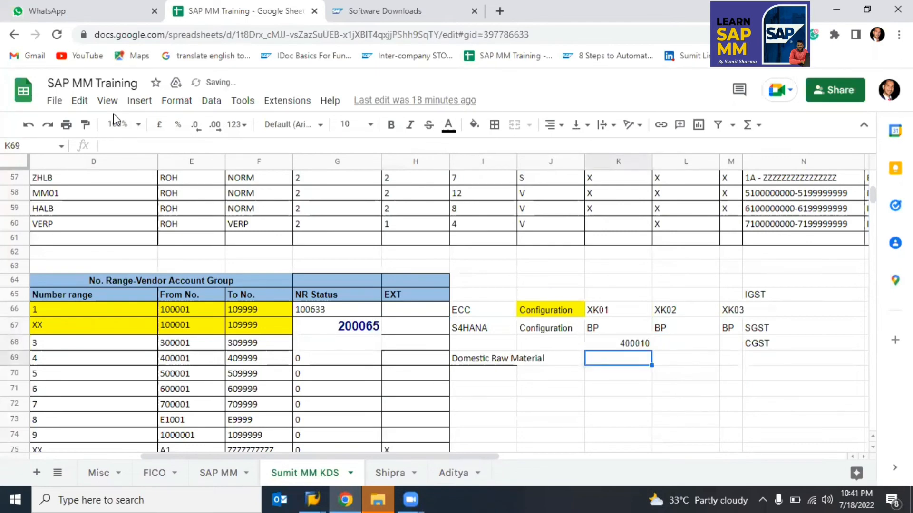
key("alt+Tab")
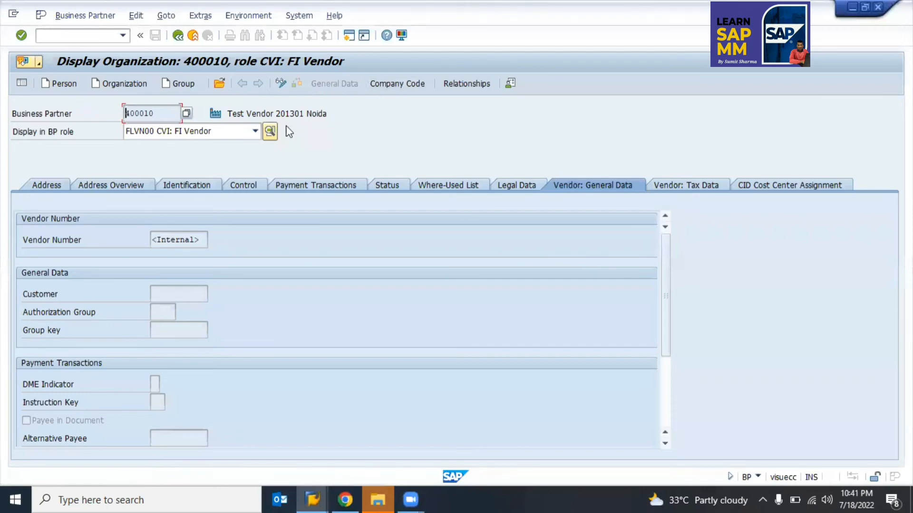
Step: Put partner 400010 in change mode, add role FLVN01 CVI: FI Vendor, and show its purchasing data
left_click(281, 84)
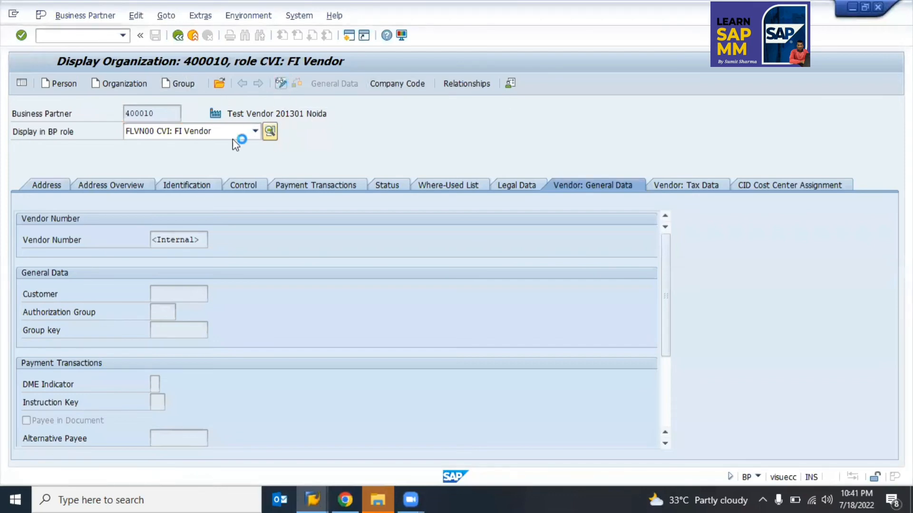
left_click(255, 132)
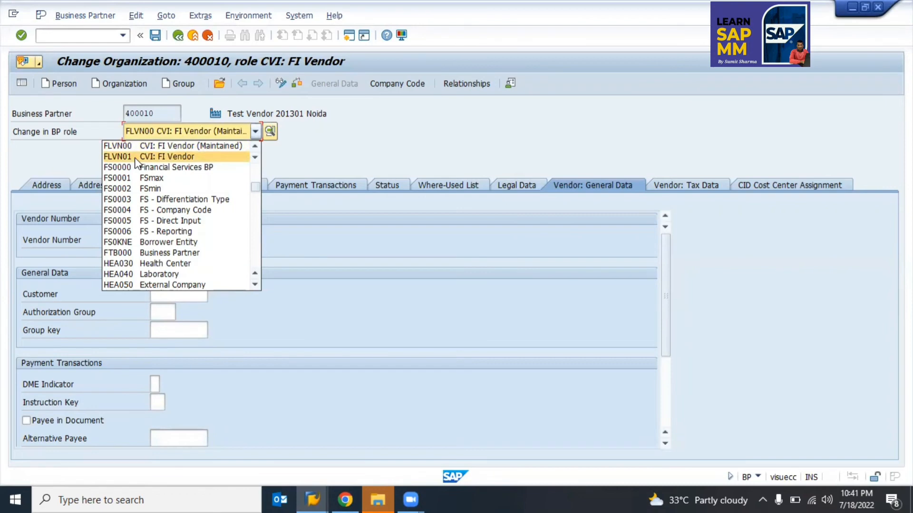
left_click(135, 158)
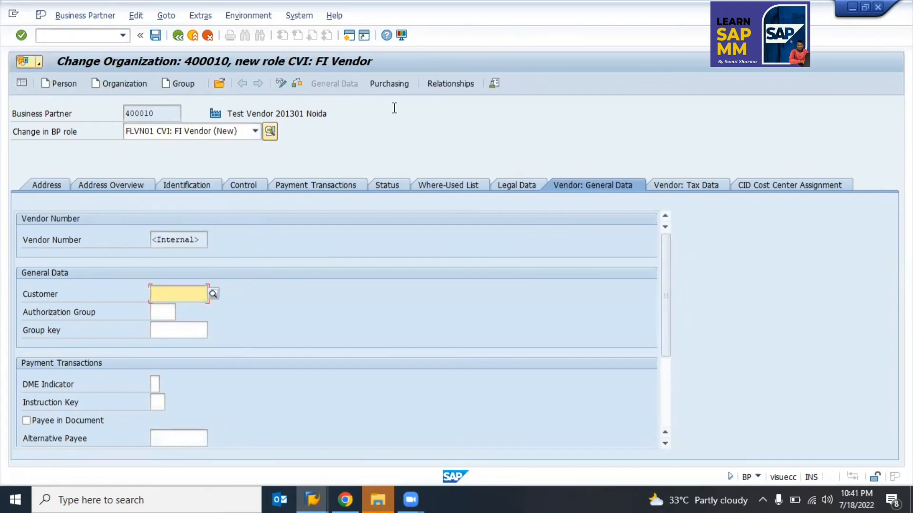
left_click(380, 85)
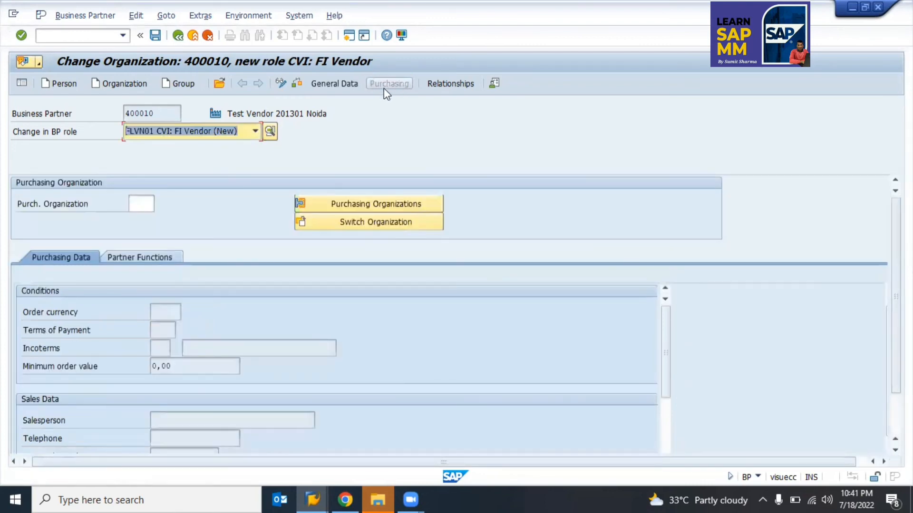
Step: Enter purchasing organization 9900 and order currency INR, leaving GR-based invoice verification unchecked
left_click(133, 208)
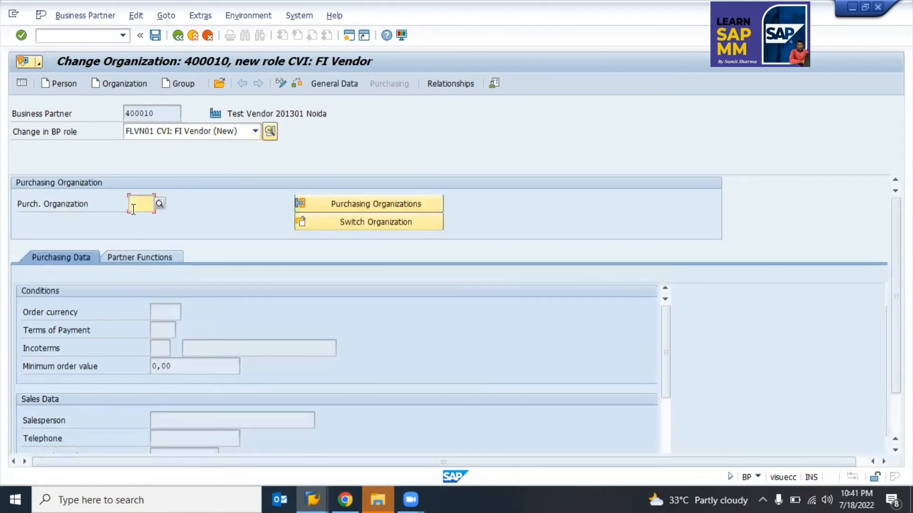
type("9900")
key("Return")
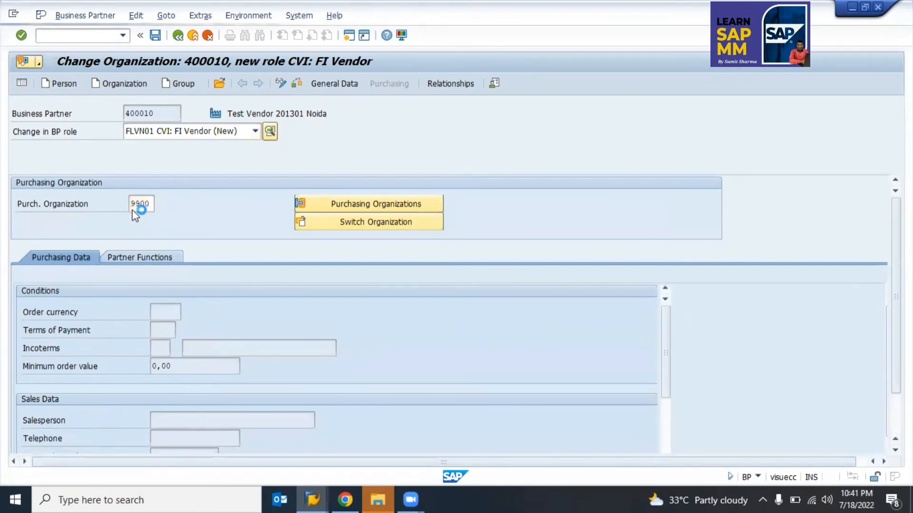
left_click(153, 314)
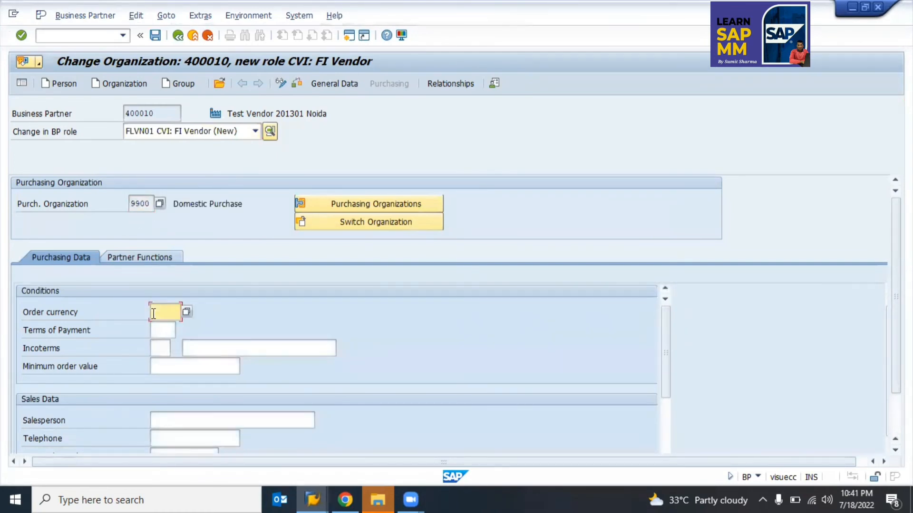
type("Inr")
key("Return")
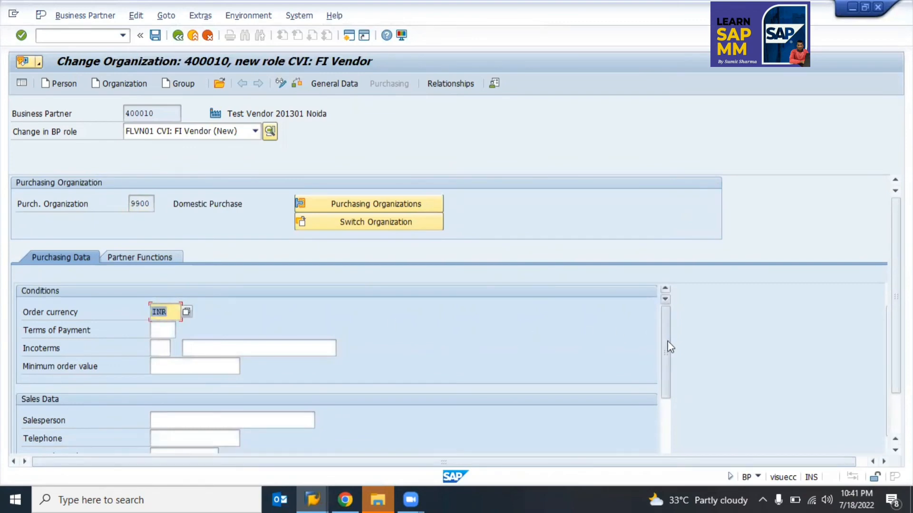
left_click_drag(670, 347, 671, 416)
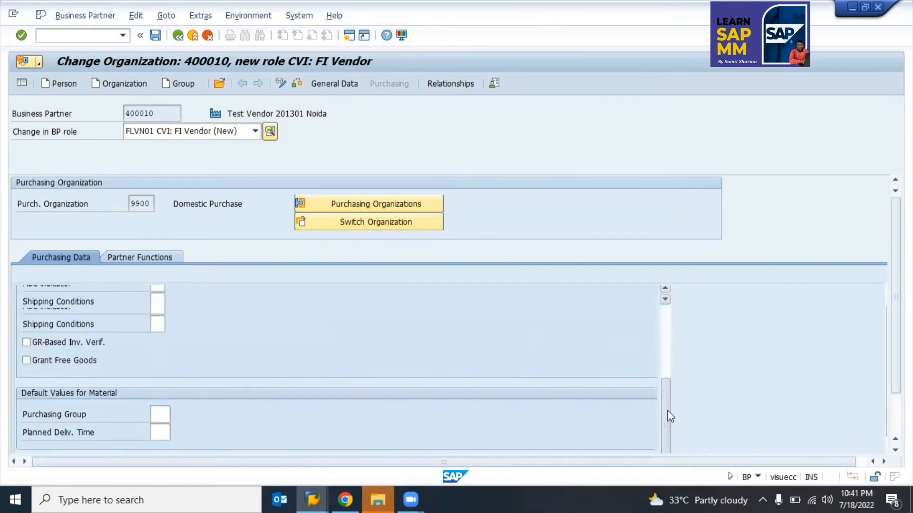
left_click(64, 343)
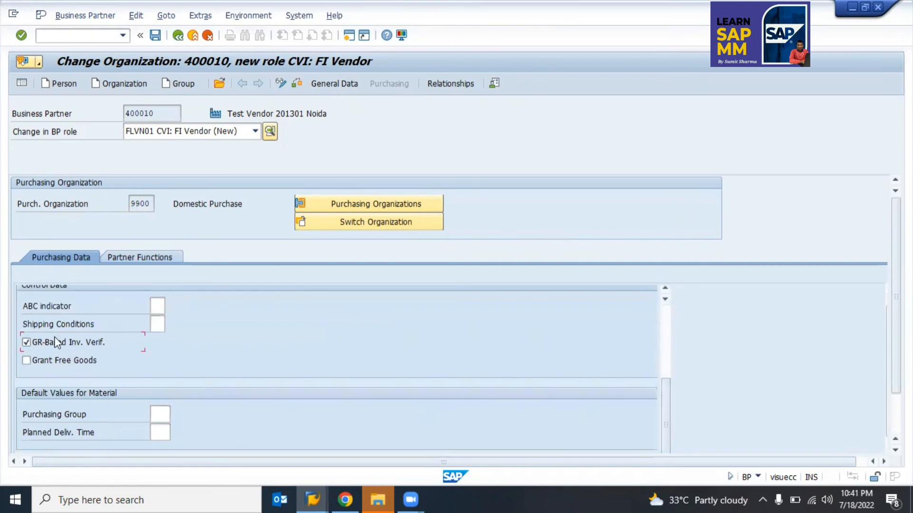
left_click(54, 338)
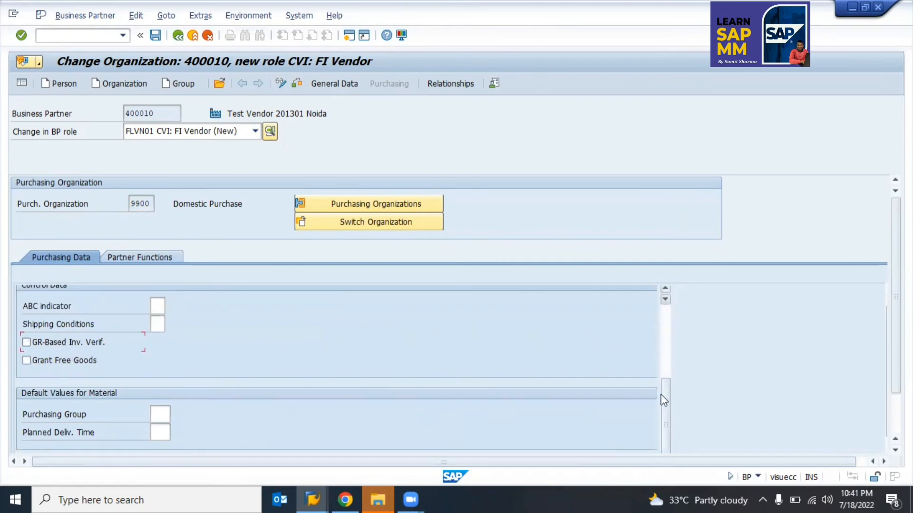
scroll(667, 427, "down", 1)
scroll(662, 400, "up", 5)
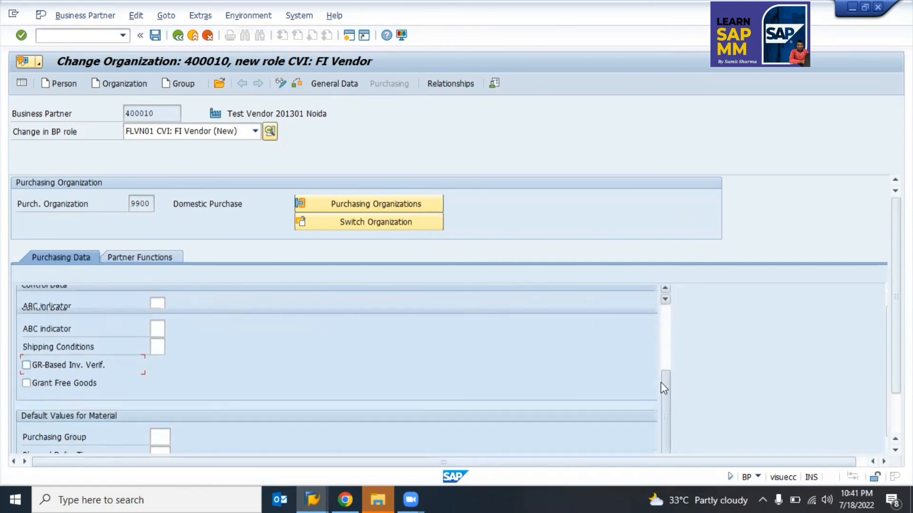
scroll(660, 363, "up", 4)
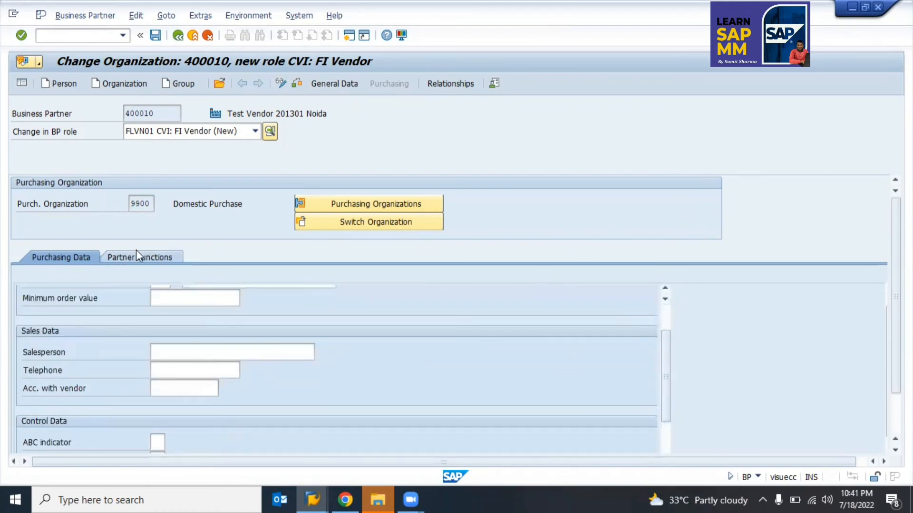
Step: Return to General Data, view the CID cost center assignments, and save partner 400010
left_click(331, 84)
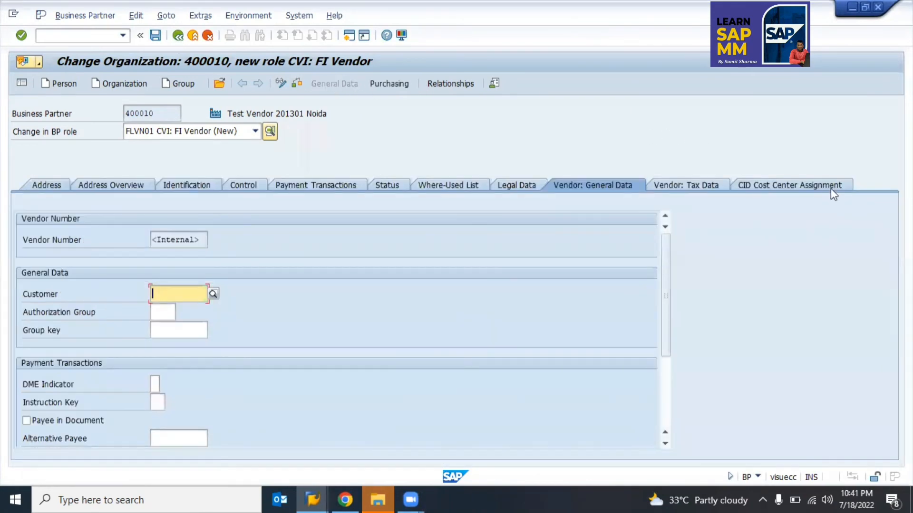
left_click(810, 185)
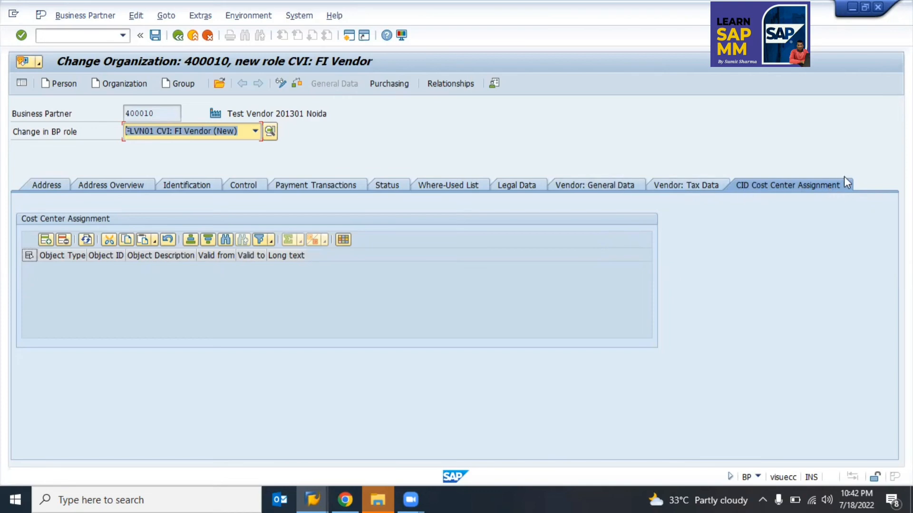
left_click(156, 36)
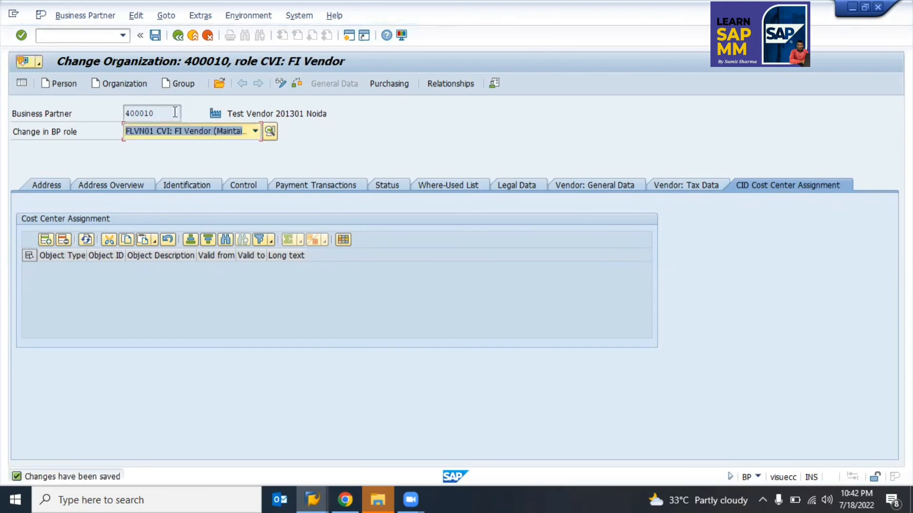
left_click(123, 113)
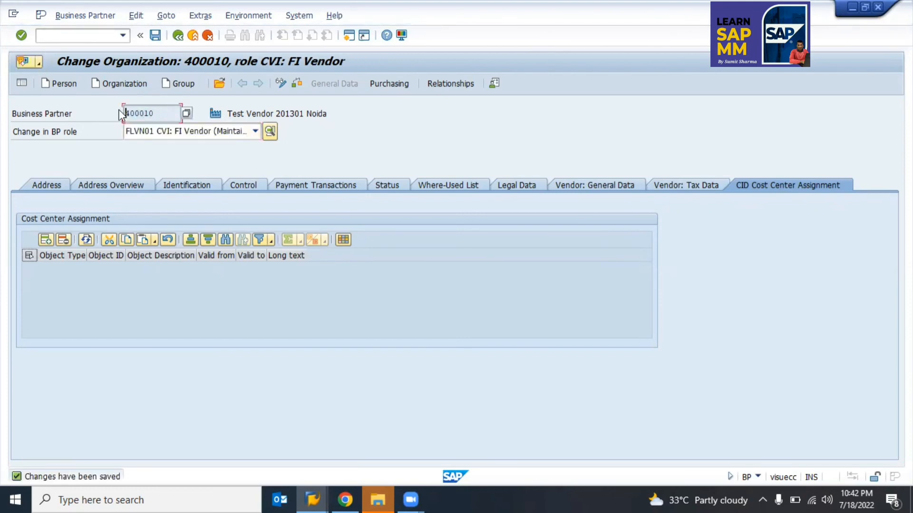
left_click(88, 34)
Step: Open SE16N with table LFA1 to load its selection fields
key("Return")
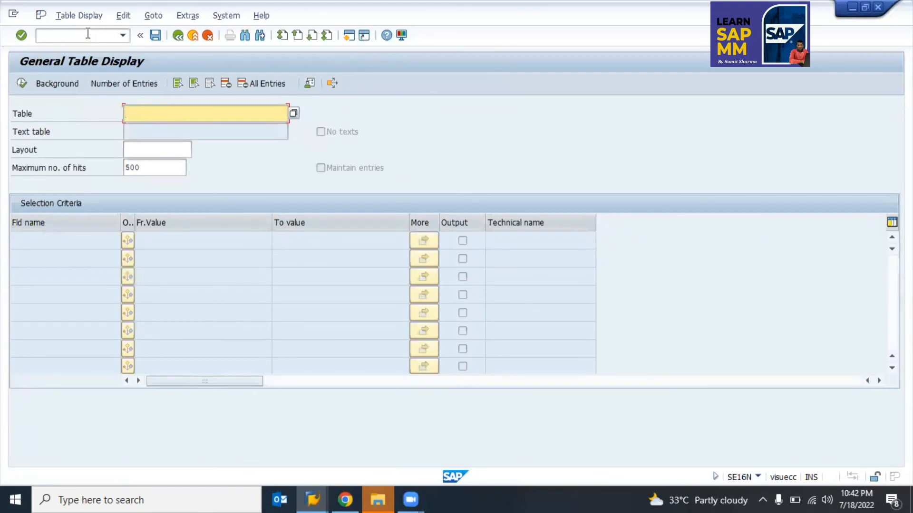
type("lfal")
key("Return")
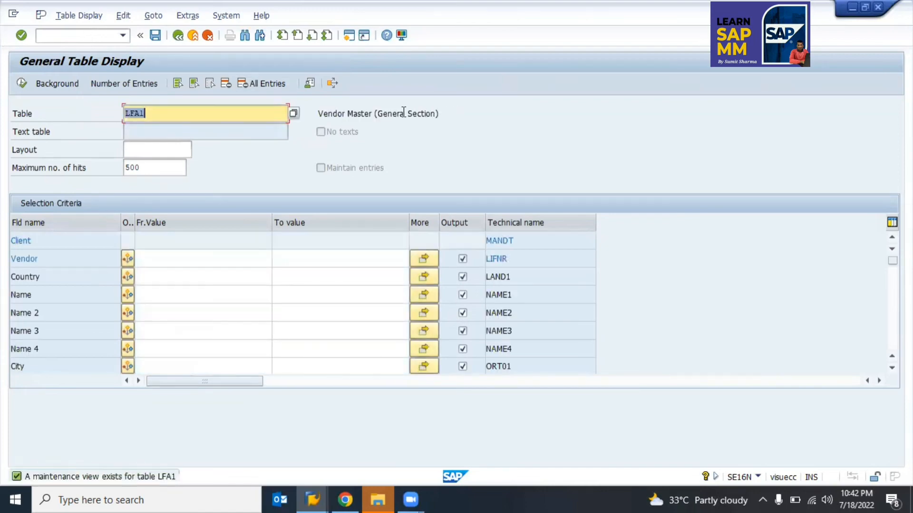
left_click(403, 111)
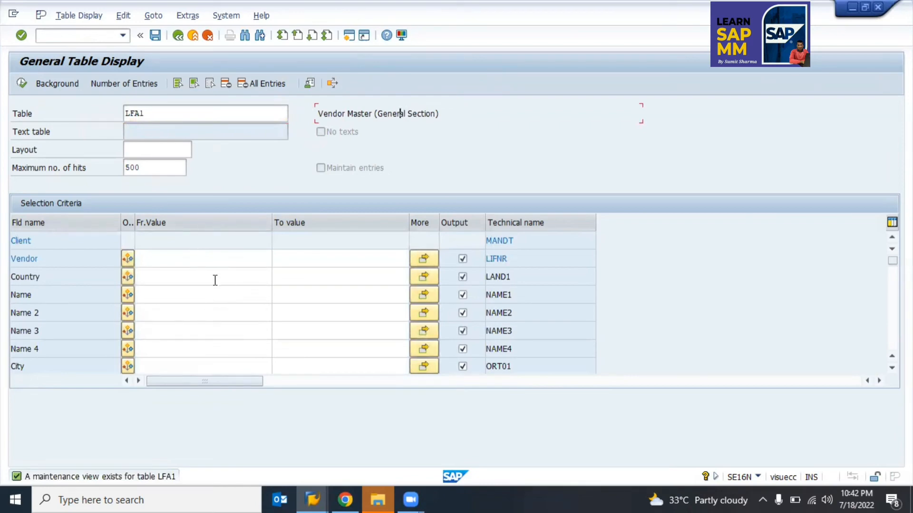
scroll(214, 280, "down", 3)
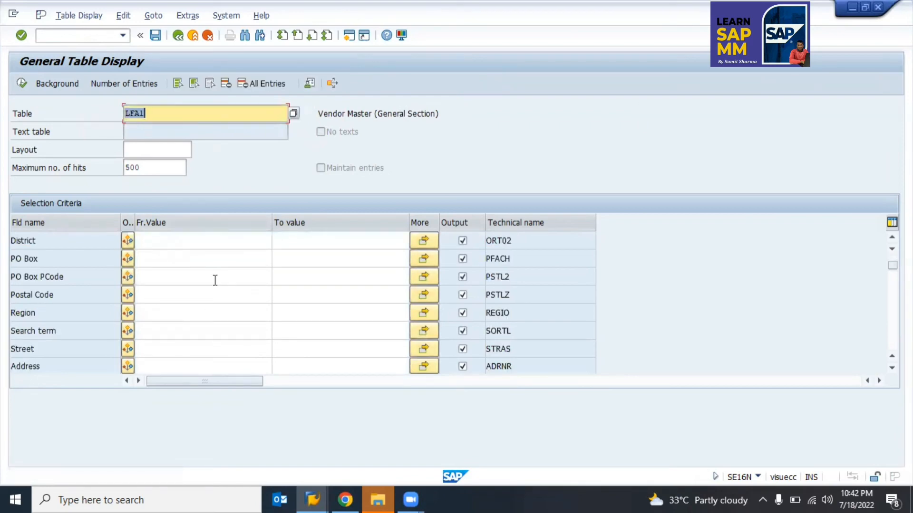
Step: Set the LFA1 Created on criterion to 18.07.2022 from the calendar
key("Down")
key("Down")
key("Down")
key("Down")
key("Down")
key("Down")
key("Down")
key("Down")
key("Down")
key("Down")
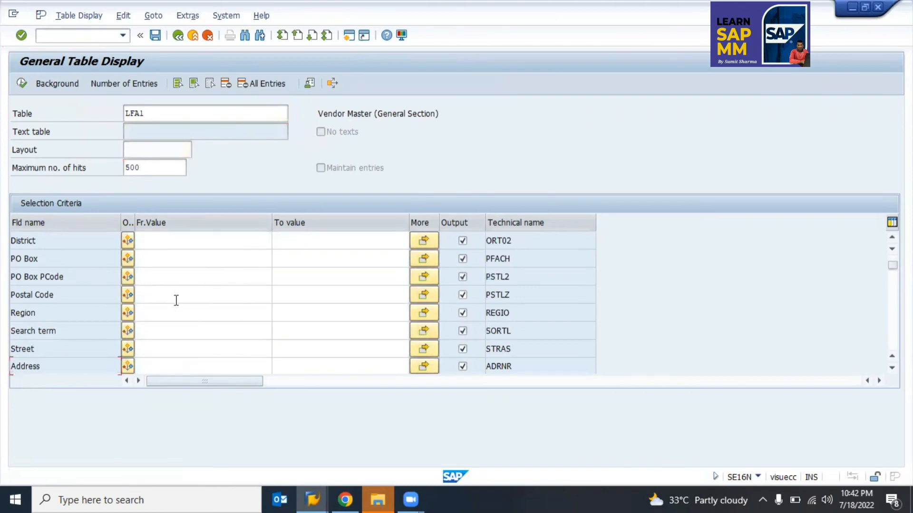
left_click(180, 314)
key("Down")
key("Page_Down")
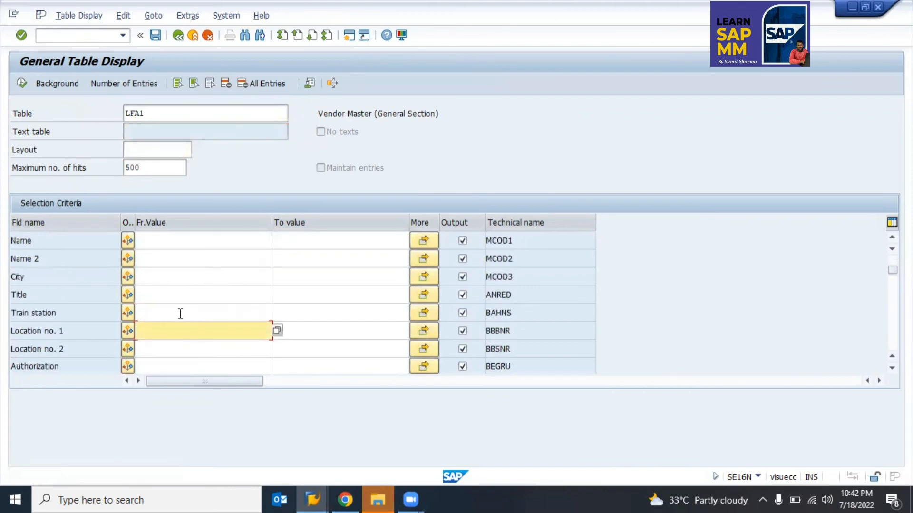
key("Page_Down")
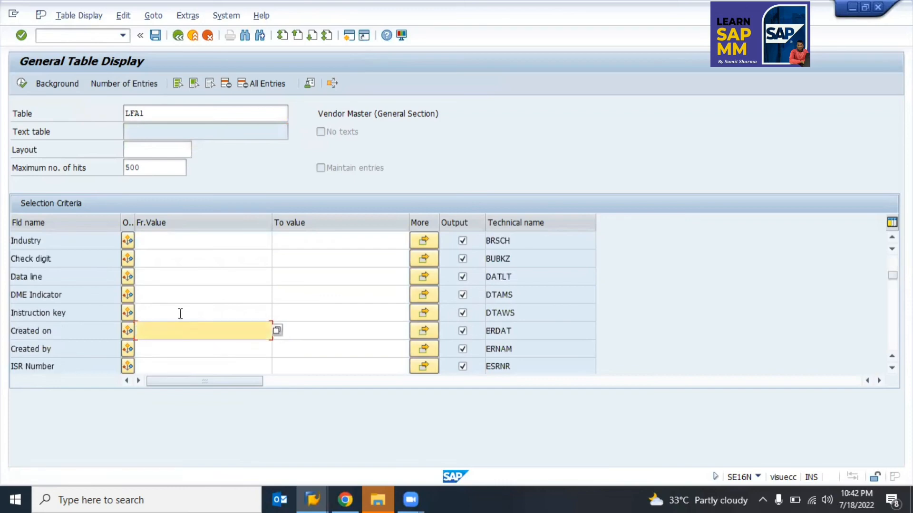
left_click(145, 353)
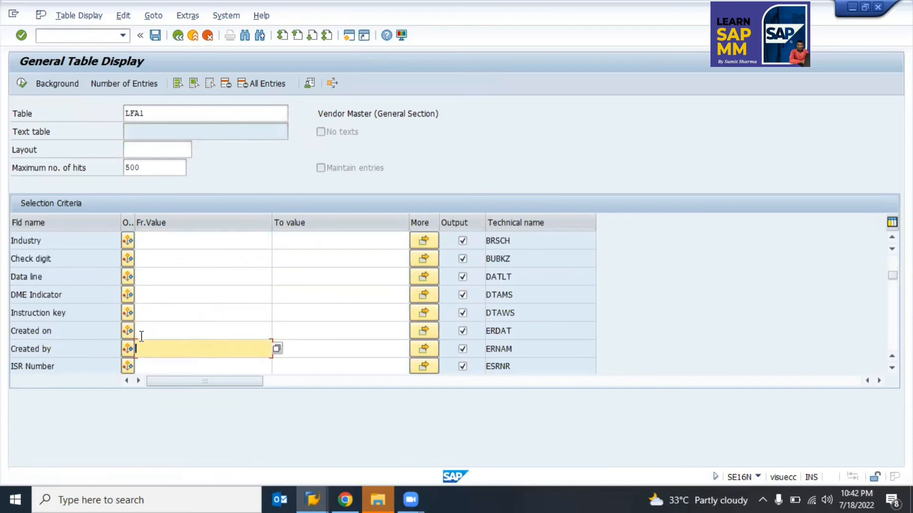
left_click(141, 335)
left_click(277, 331)
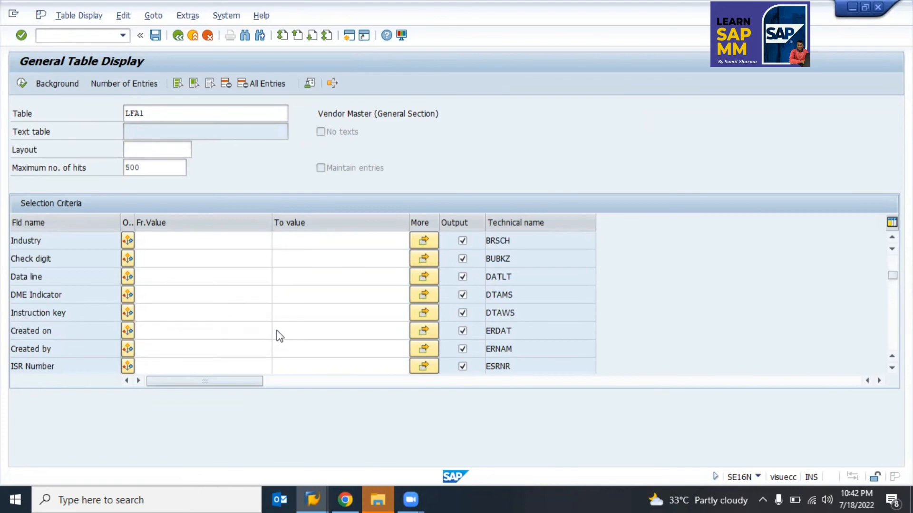
key("F4")
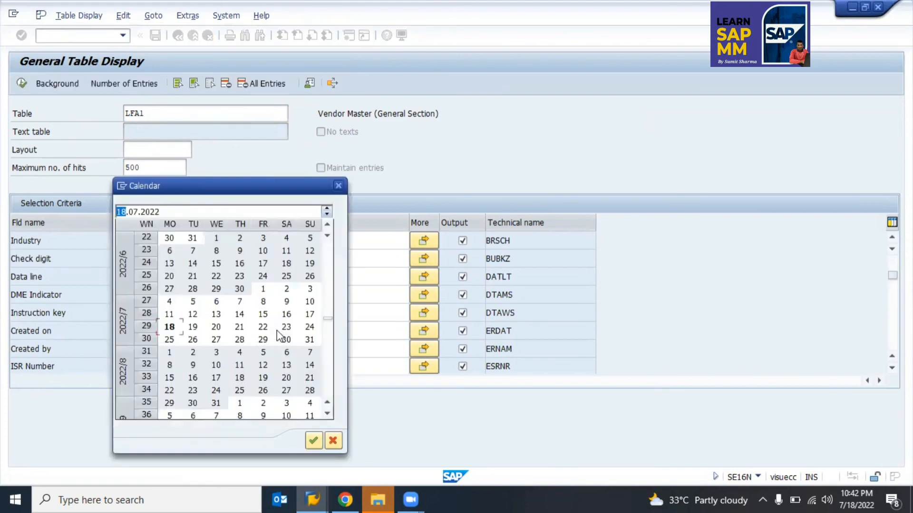
key("Return")
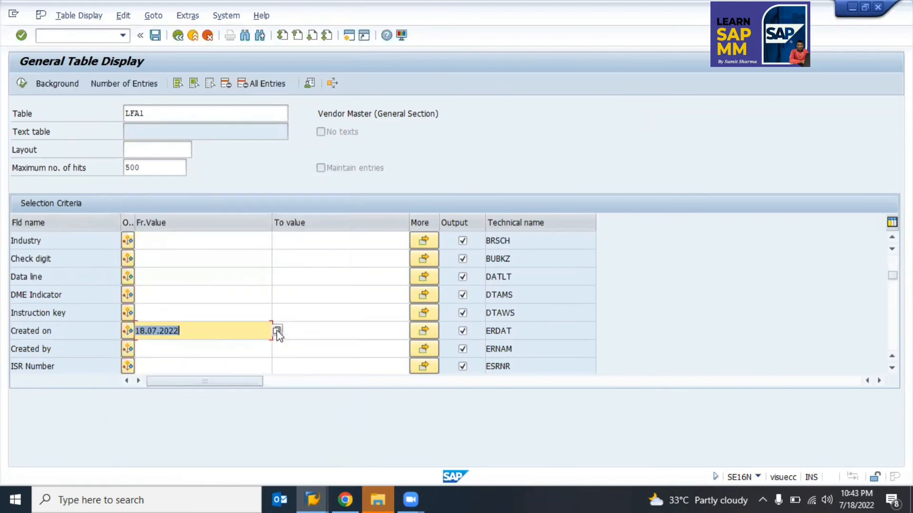
Step: Run the LFA1 query, review the three vendors including Test Vendor, and go back
key("F8")
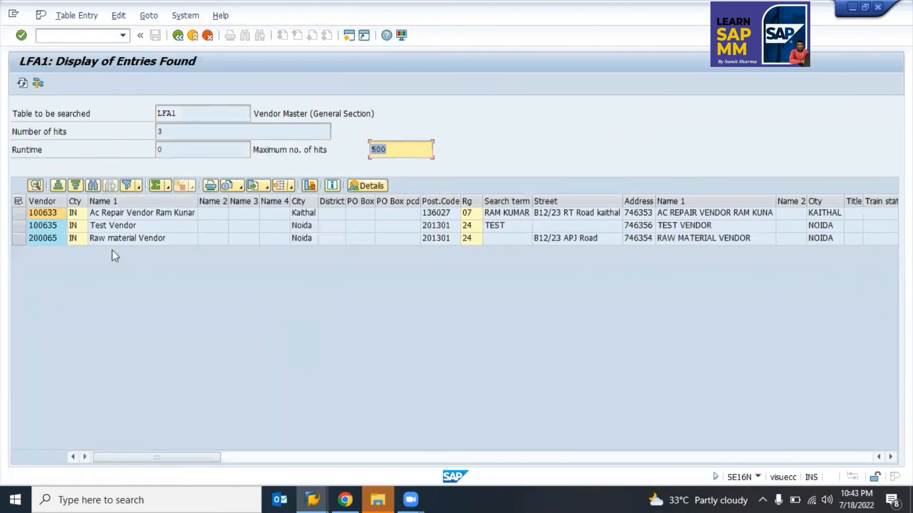
left_click_drag(48, 215, 292, 242)
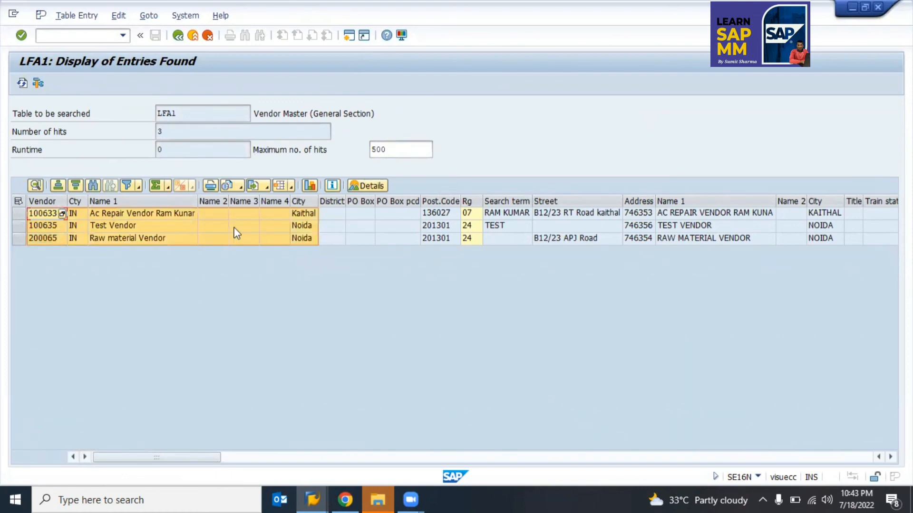
left_click(373, 240)
key("Right")
key("Right")
key("Right")
key("Right")
key("Right")
key("Right")
key("Right")
key("Right")
key("Right")
key("Right")
key("Right")
key("Right")
key("Right")
key("Right")
key("Right")
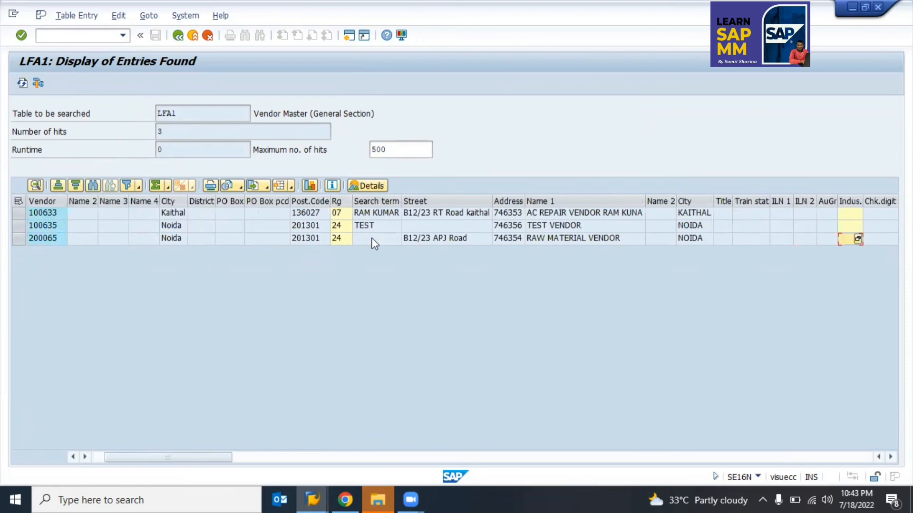
key("F3")
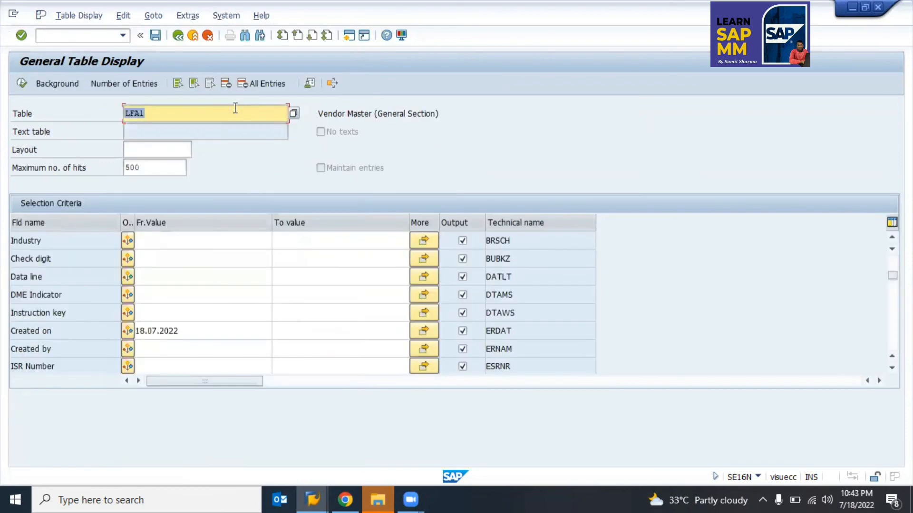
Step: Switch the SE16N table from LFA1 to LFB1
left_click(229, 115)
key("BackSpace")
key("BackSpace")
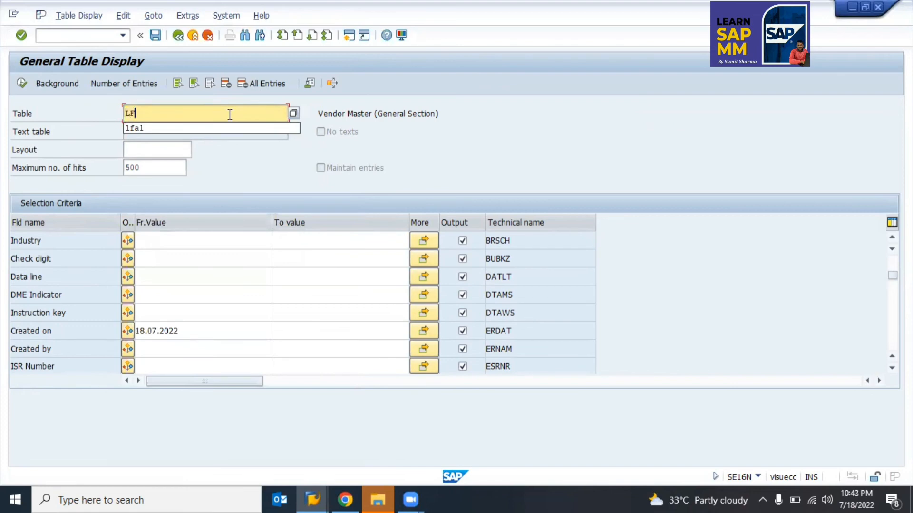
type("B1")
key("Return")
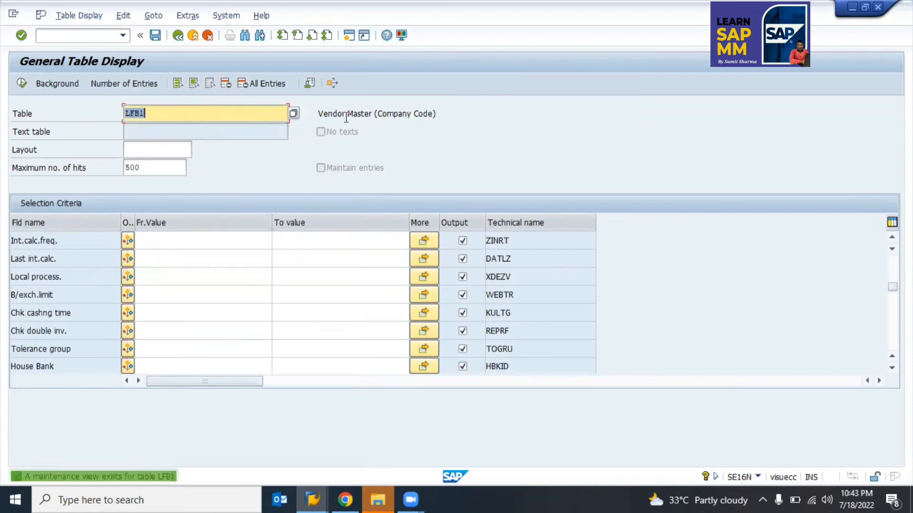
left_click(402, 114)
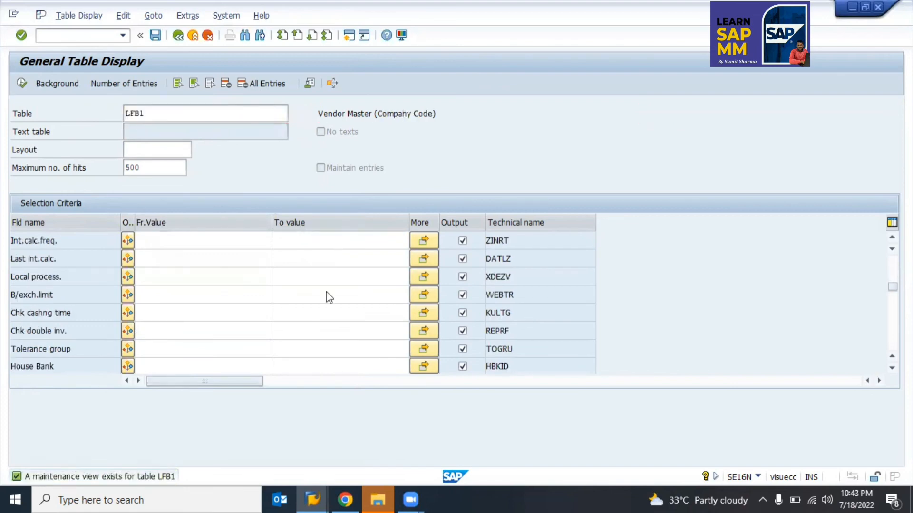
scroll(326, 296, "up", 8)
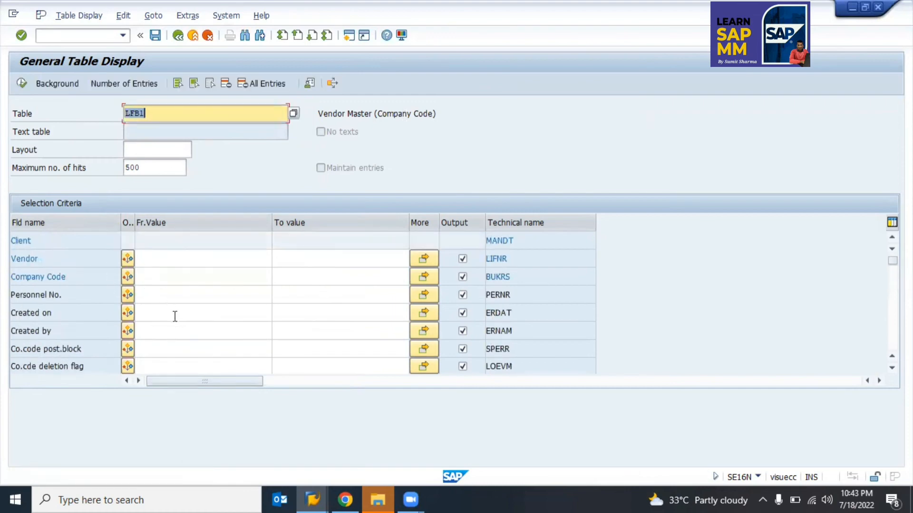
Step: Filter LFB1 on Created on 18.07.2022, moving the date out of Created by, and execute
left_click(180, 334)
key("BackSpace")
key("Down")
key("Return")
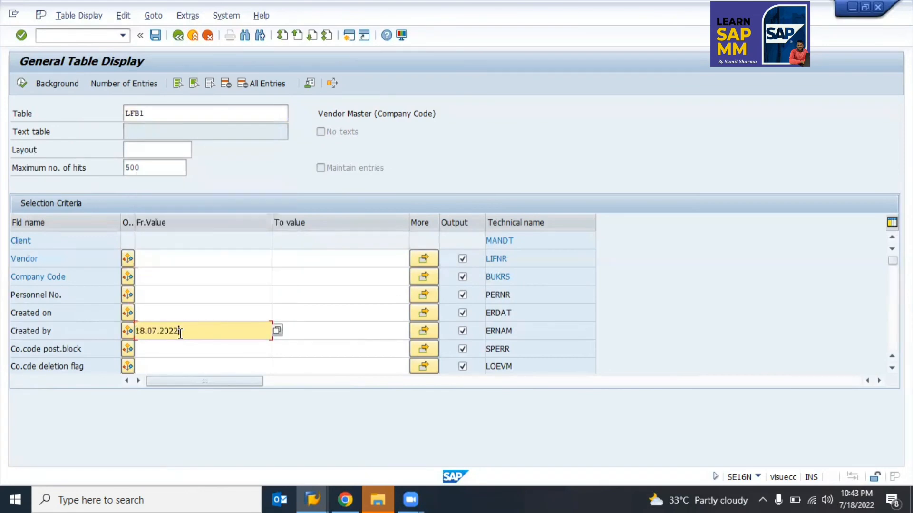
key("F8")
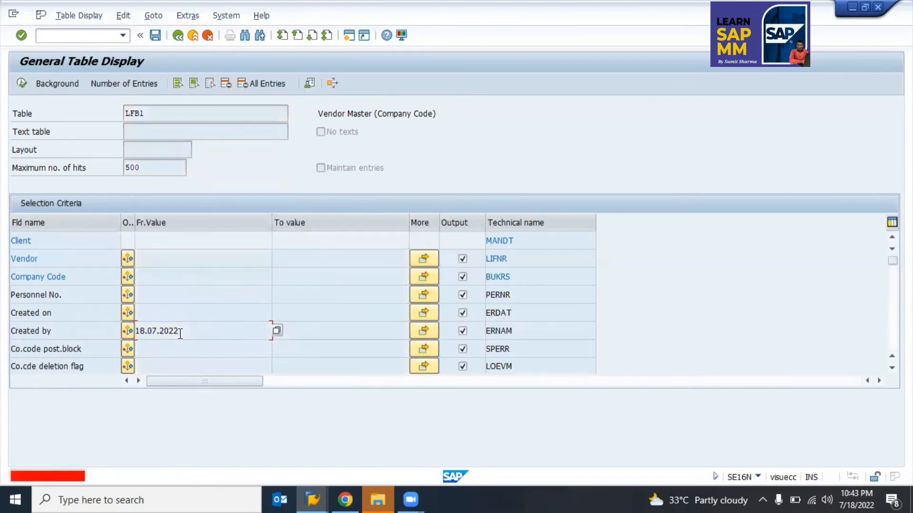
key("Return")
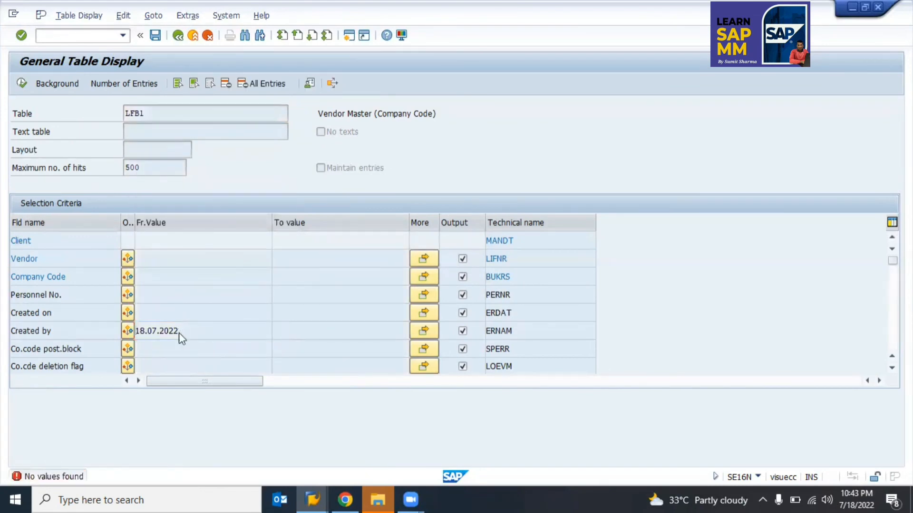
key("BackSpace")
key("Right")
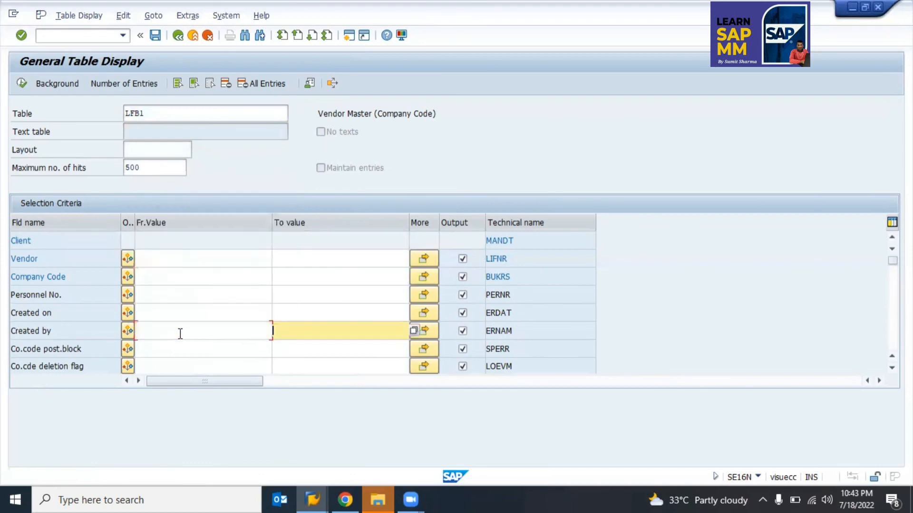
key("Up")
key("Left")
key("Return")
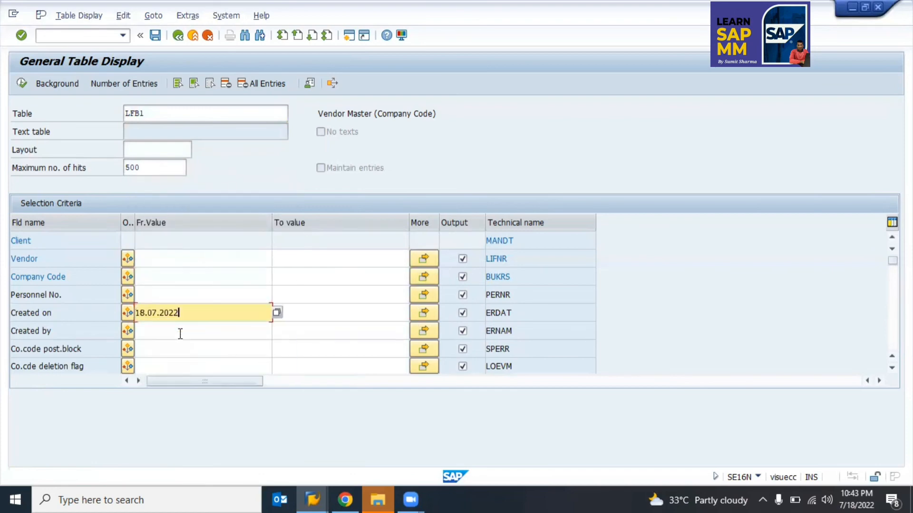
key("F8")
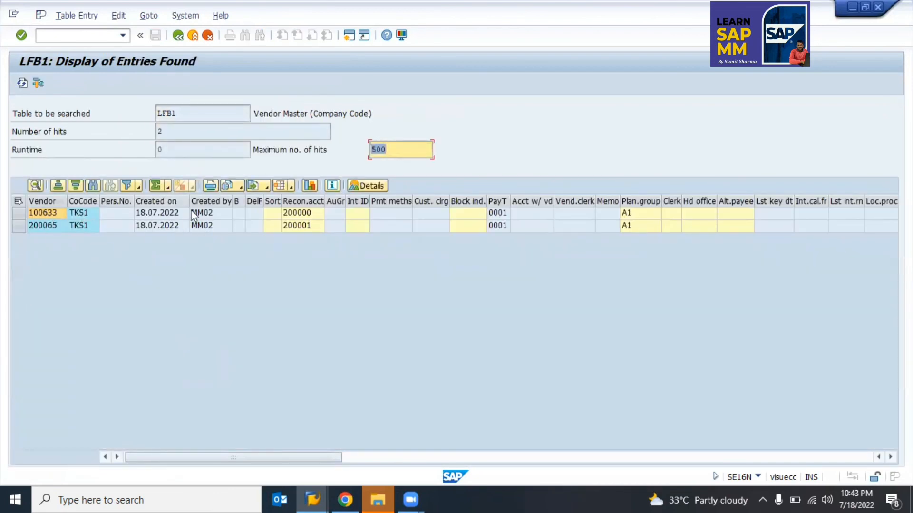
Step: Query LFM1 for Created on 18.07.2022, listing three org 9900 vendors, then open a new session
key("F3")
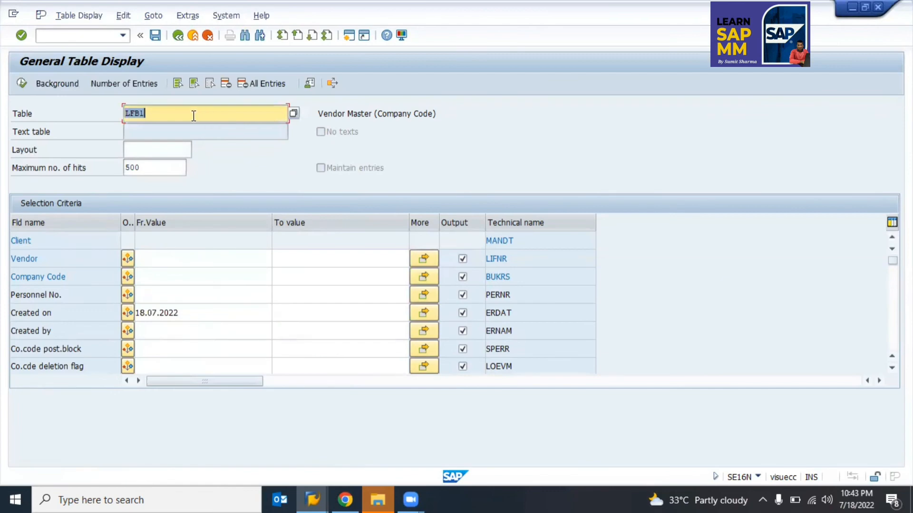
type("LFm")
key("Return")
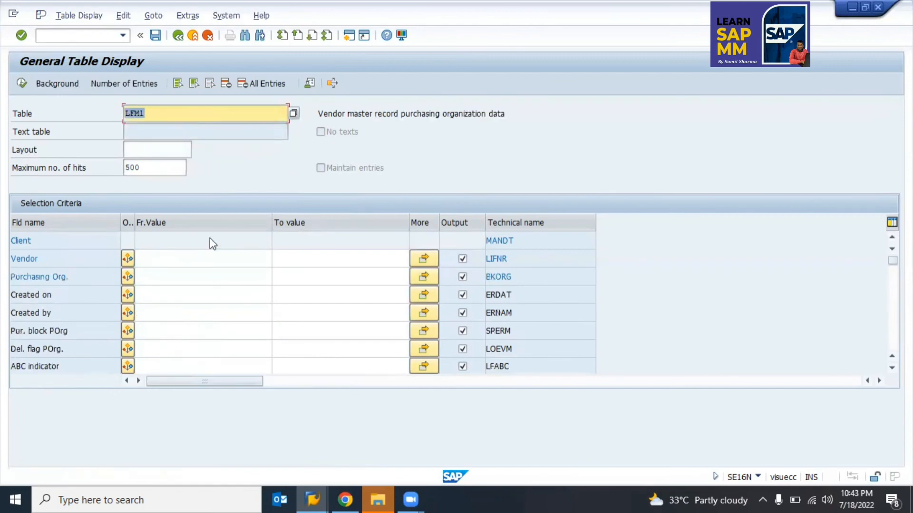
left_click(160, 296)
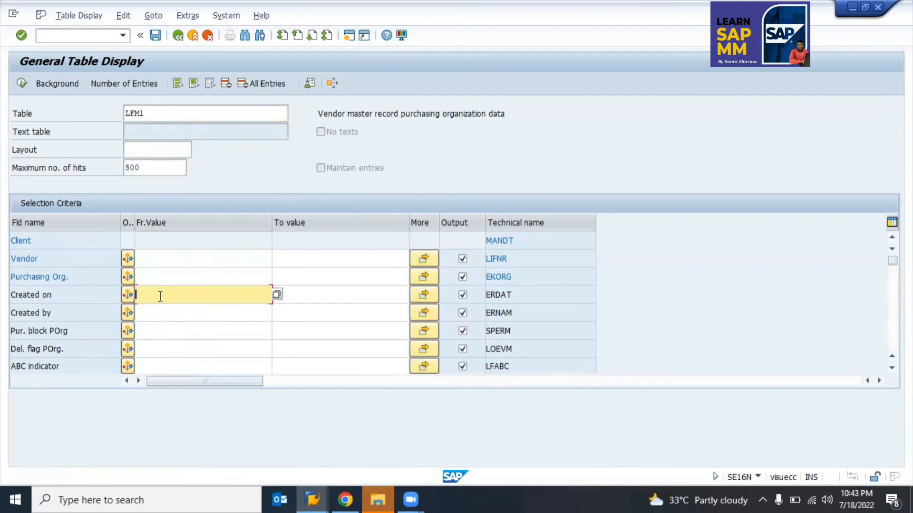
key("F4")
key("Return")
key("Return")
key("F8")
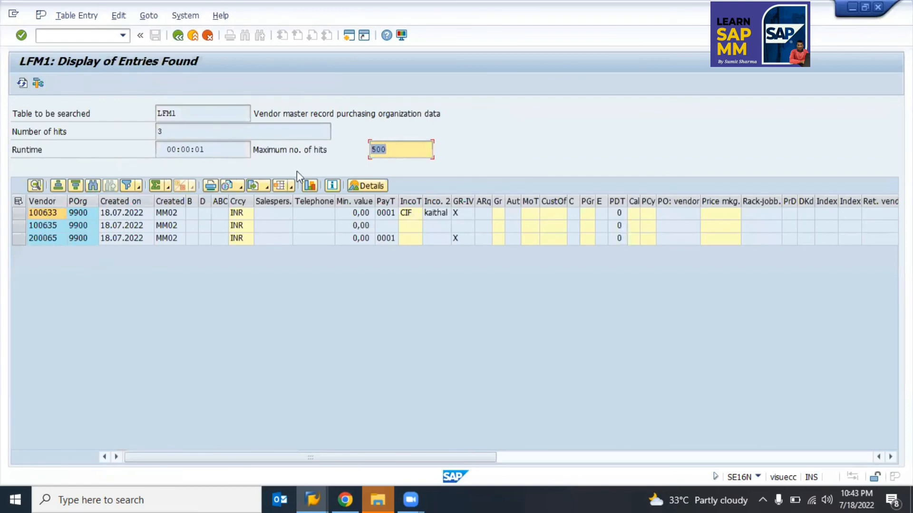
left_click(350, 36)
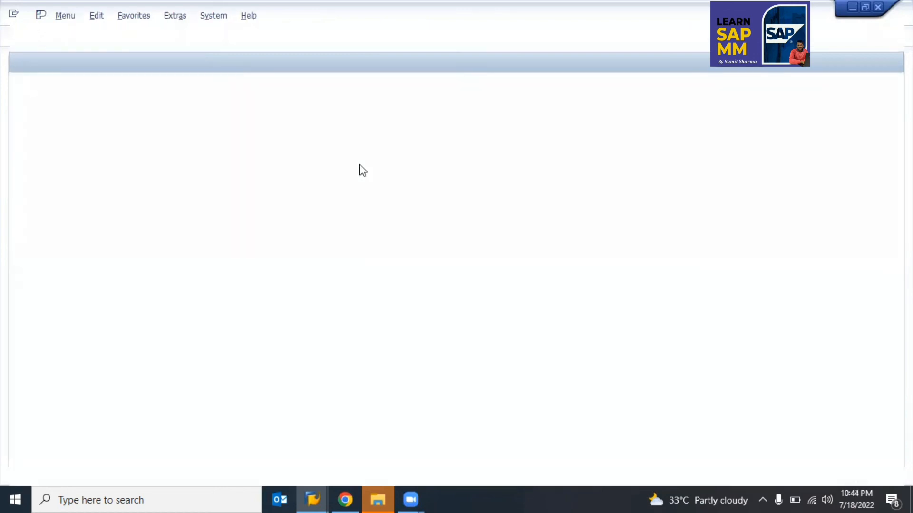
Step: Start SE16N in the new session with table BUT000
key("Down")
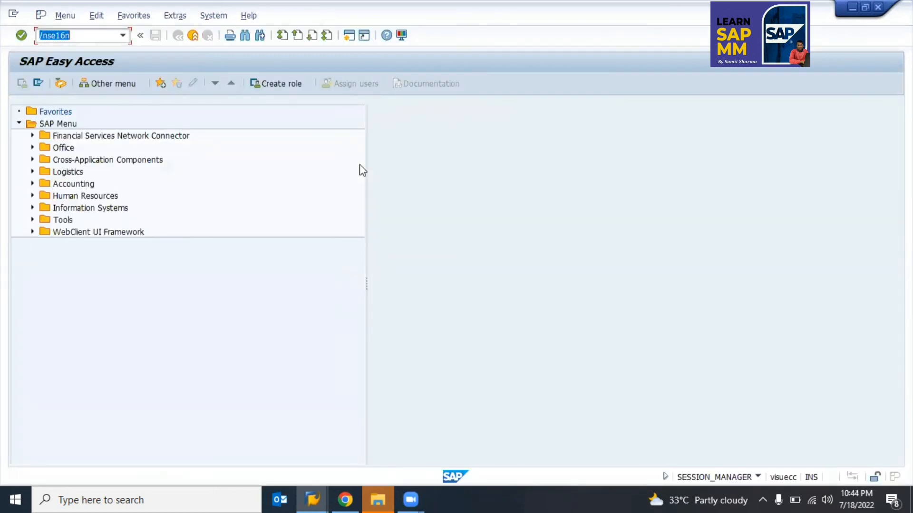
key("Return")
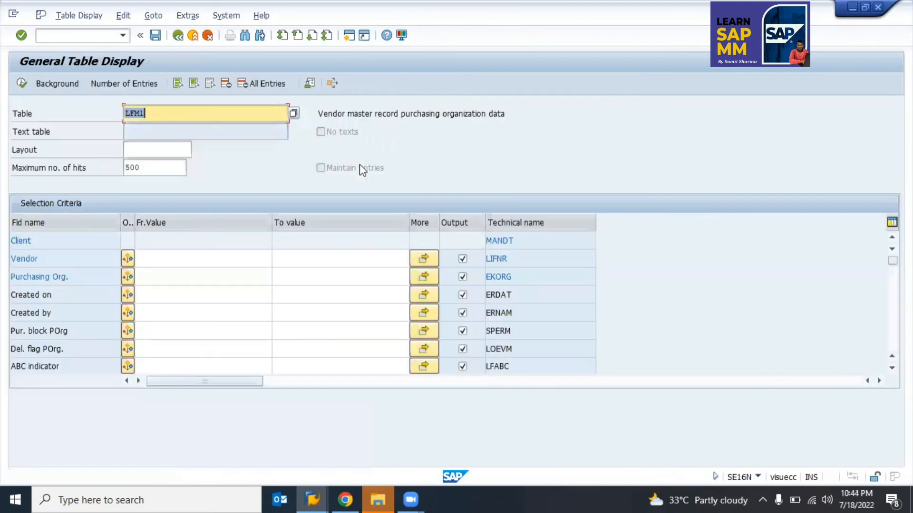
type("but000")
key("Return")
left_click(204, 116)
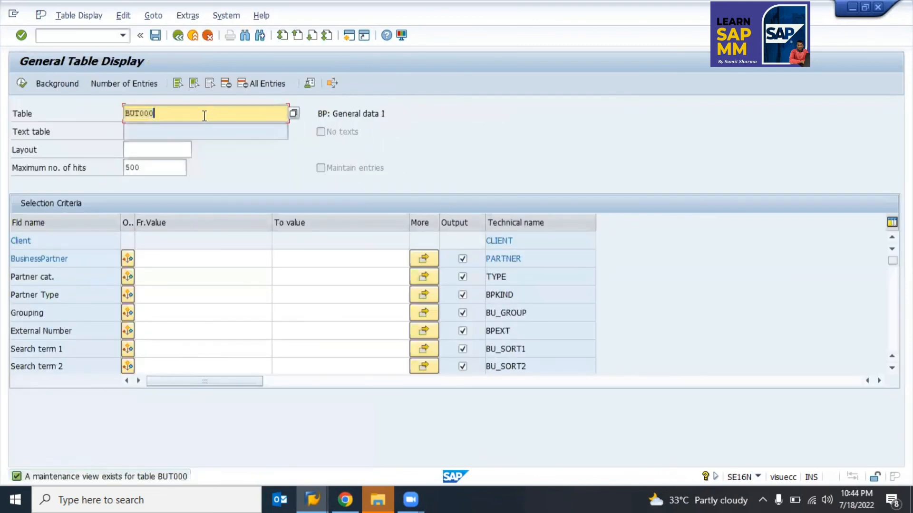
key("BackSpace")
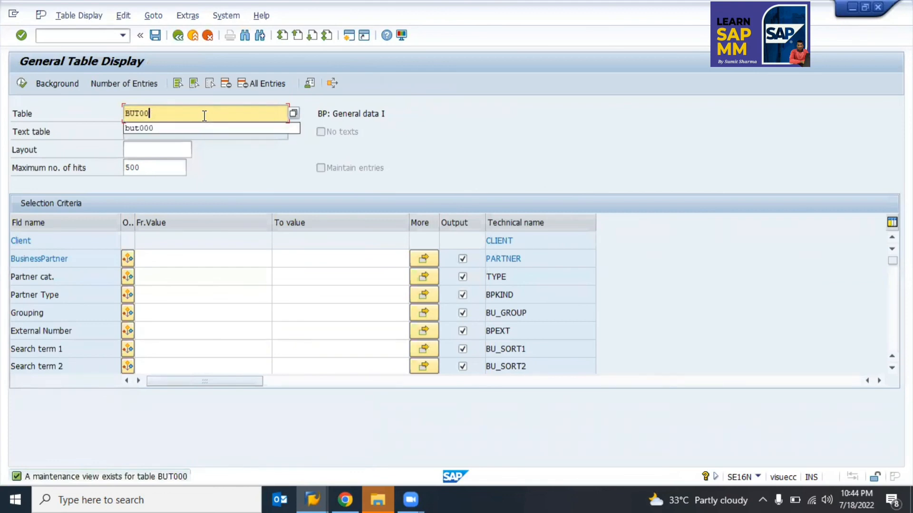
type("0")
key("Return")
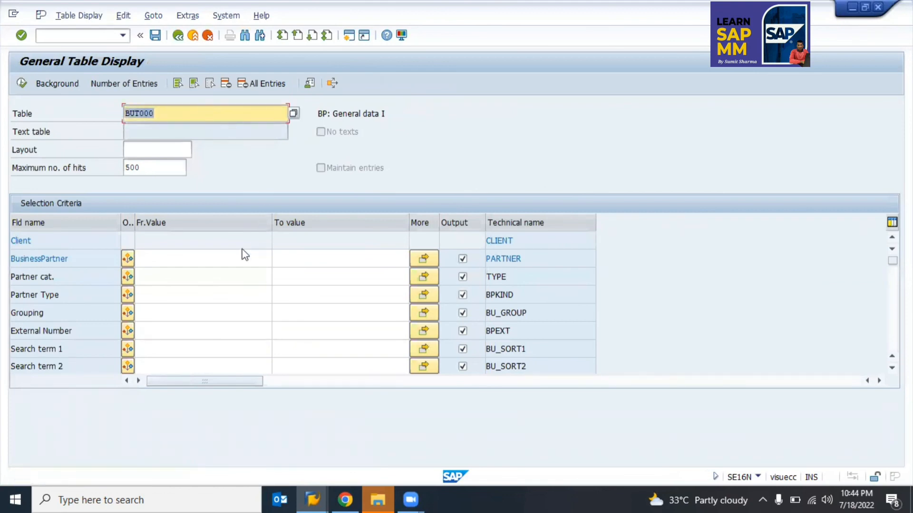
Step: Browse the BUT000 selection criteria and search its field list
left_click(140, 301)
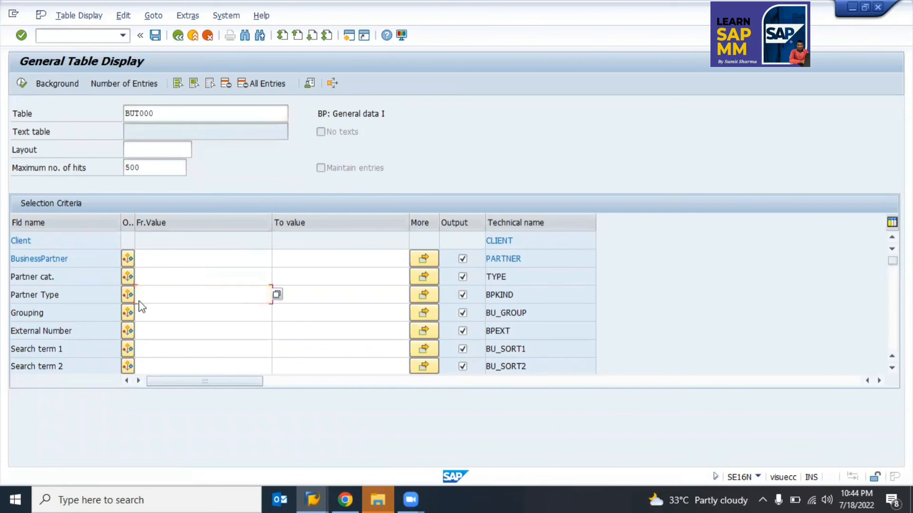
scroll(140, 304, "down", 3)
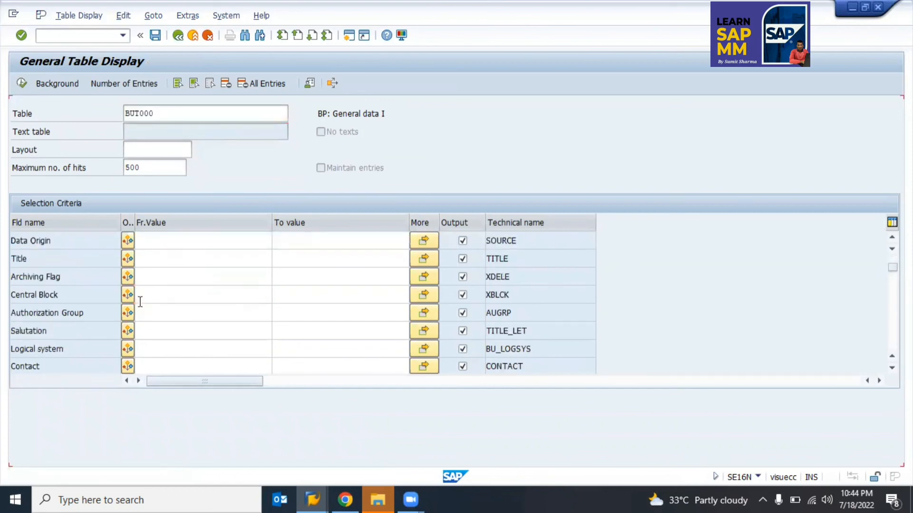
scroll(139, 302, "down", 3)
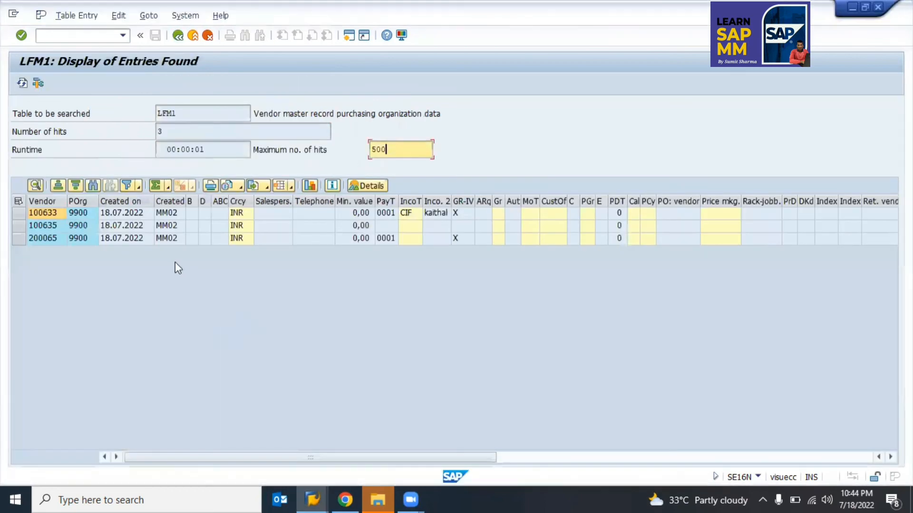
key("F3")
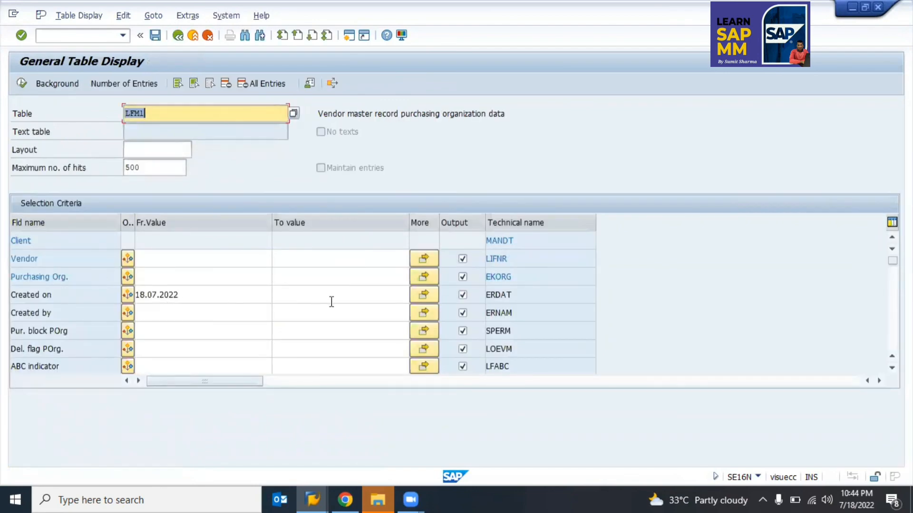
left_click(518, 298)
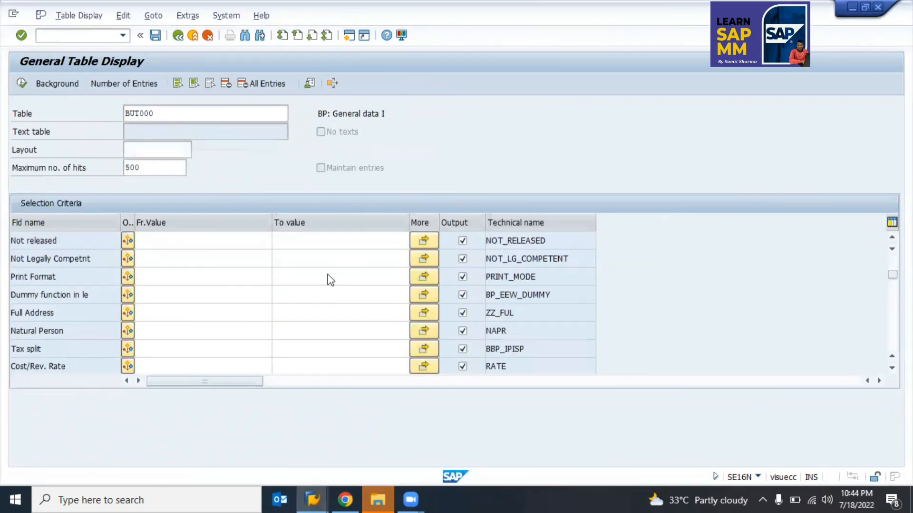
key("ctrl+f")
key("Return")
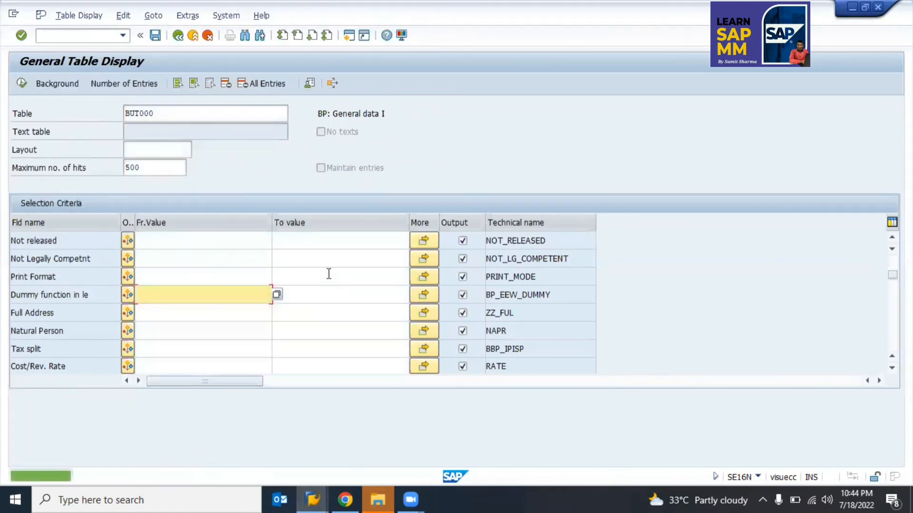
scroll(207, 275, "up", 5)
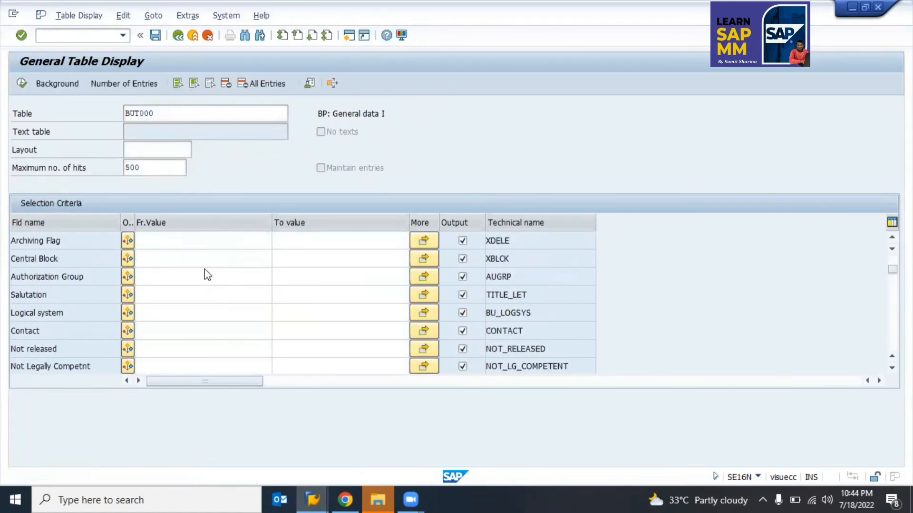
scroll(205, 269, "up", 1)
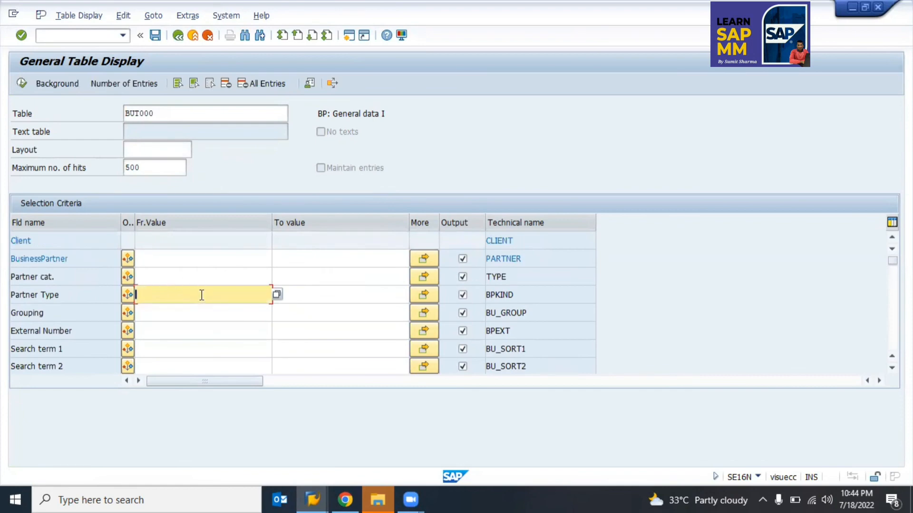
Step: Enter 'test' as the Search term 1 from-value and run the BUT000 selection
key("Down")
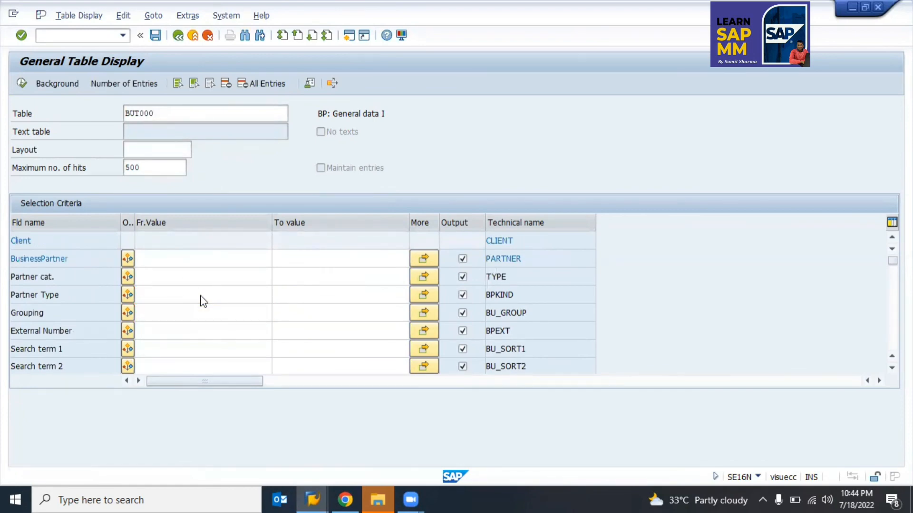
scroll(202, 295, "down", 8)
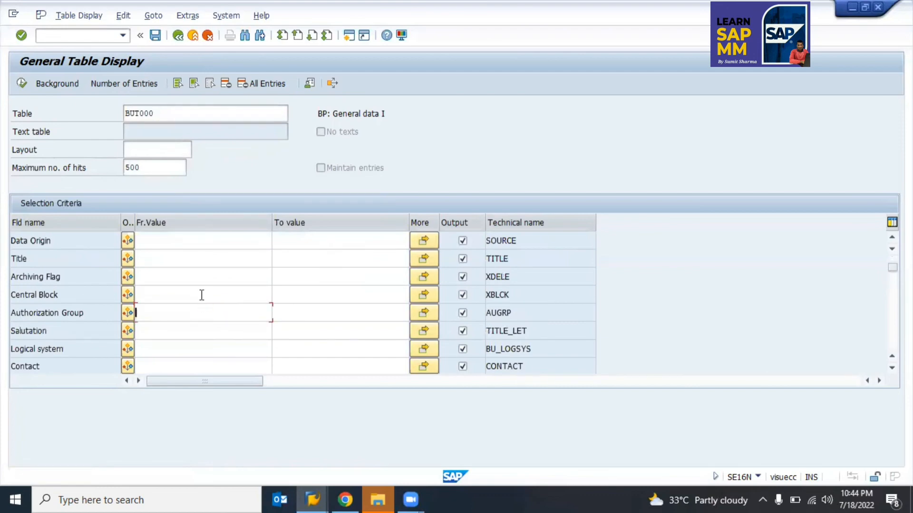
scroll(202, 295, "up", 8)
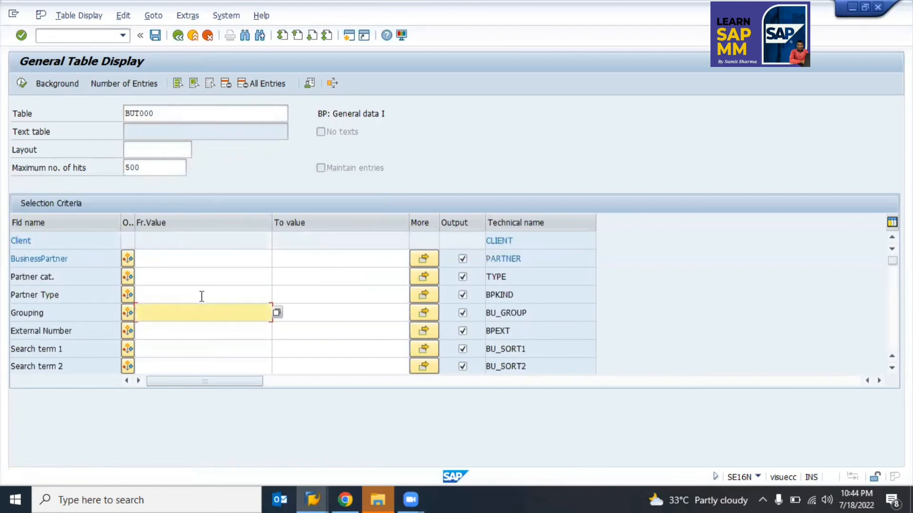
left_click(164, 349)
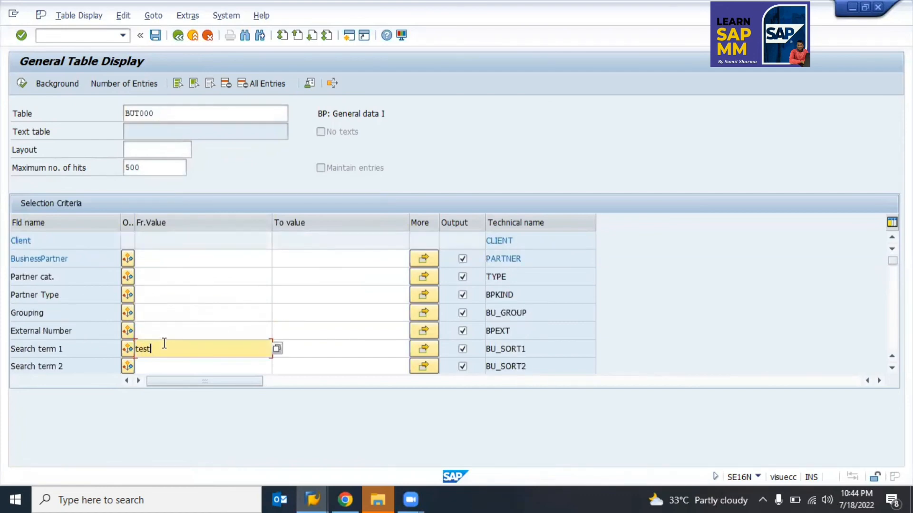
type("test")
key("F8")
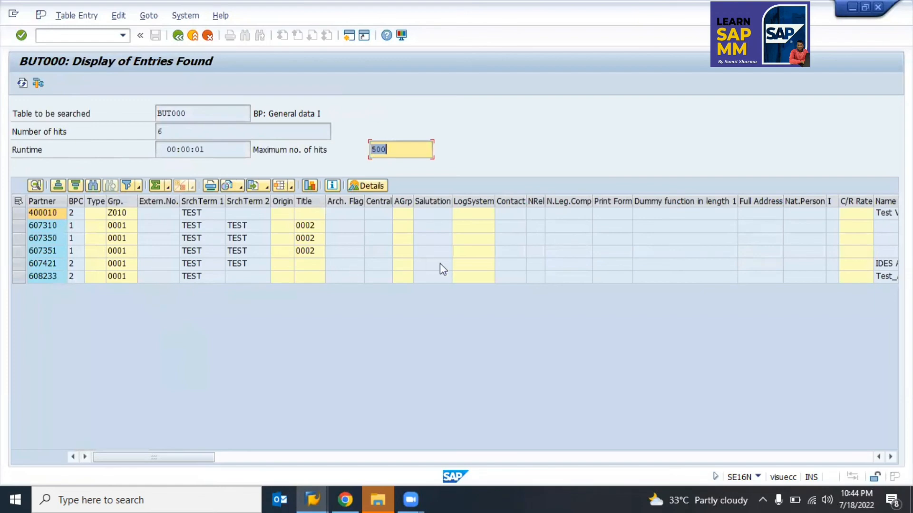
Step: Browse the BUT000 result columns along partner 400010's row
left_click(669, 275)
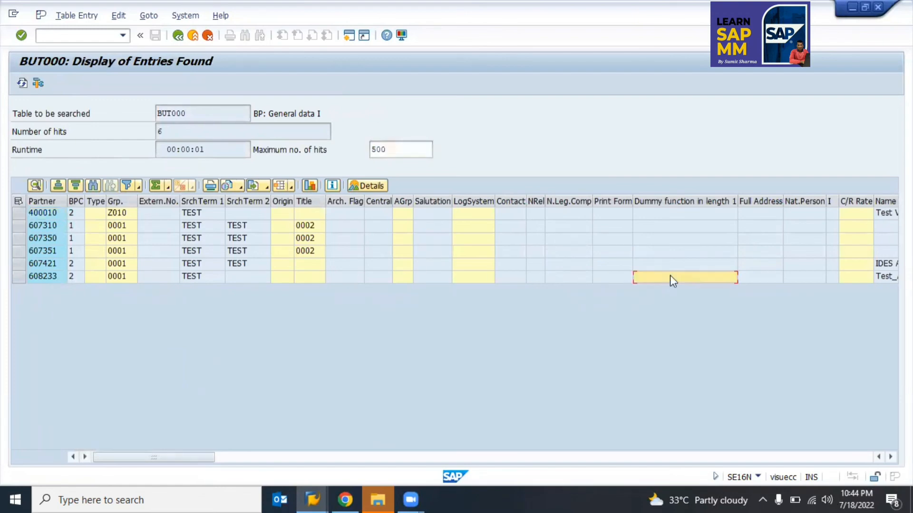
key("Right")
key("Right")
key("Right")
key("Right")
key("Right")
key("Right")
key("Right")
key("Right")
key("Right")
key("Right")
key("Right")
key("Right")
key("Right")
key("Right")
key("Right")
key("Right")
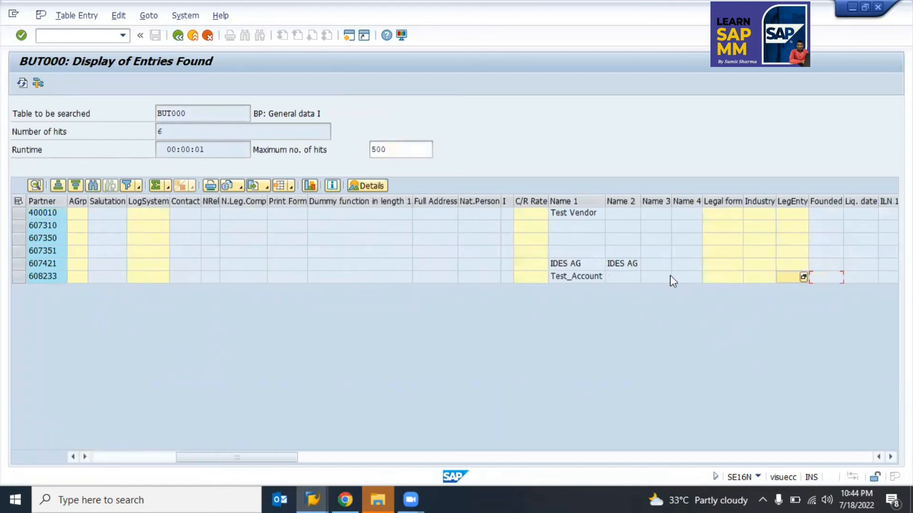
key("Home")
key("Right")
key("Right")
key("Right")
key("Right")
key("Right")
key("Right")
key("Right")
key("Right")
key("Right")
key("Right")
key("Right")
key("Right")
key("Right")
key("Right")
key("Right")
key("Right")
key("Right")
key("Right")
key("Right")
key("Right")
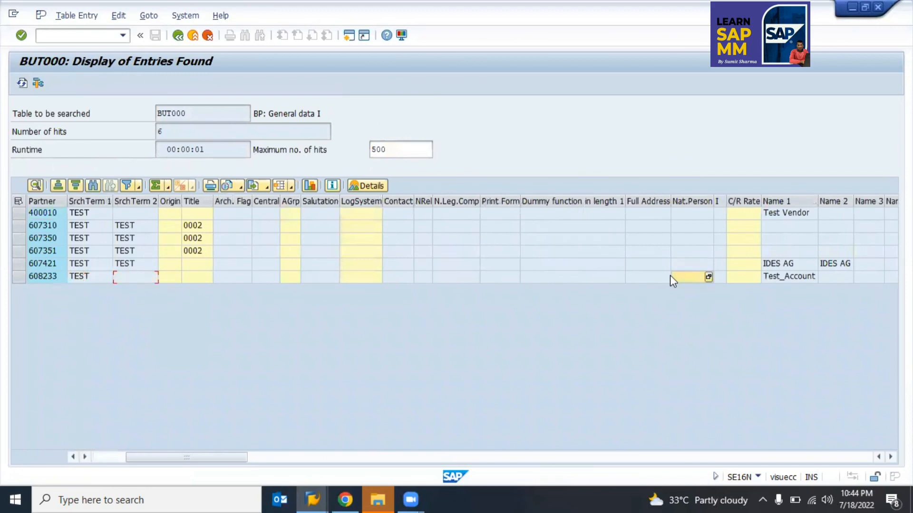
key("Right")
key("Right")
key("Right")
key("Right")
key("Right")
key("Right")
key("Right")
key("Right")
key("Right")
key("Right")
key("Right")
key("Right")
key("Right")
key("Right")
key("Right")
key("Right")
key("Right")
key("Right")
key("Right")
key("Right")
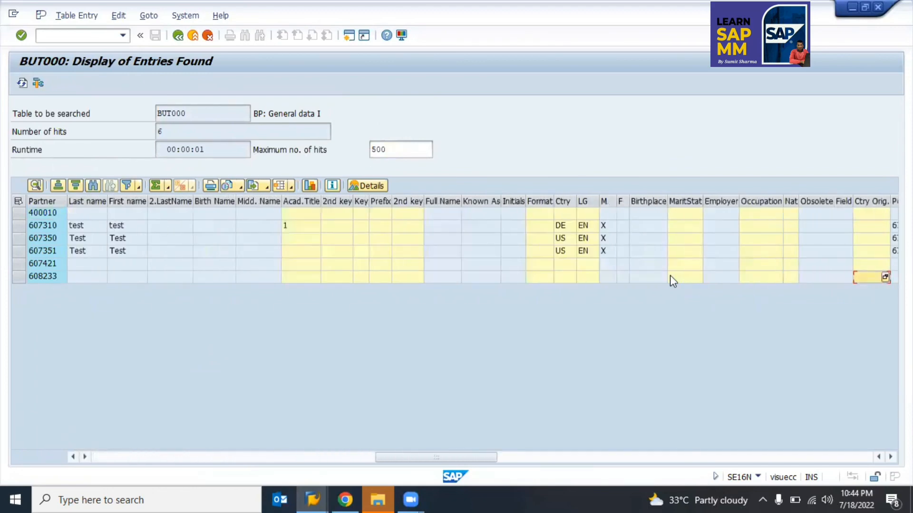
key("Up")
key("Up")
key("Up")
key("Up")
key("Up")
key("Right")
key("Right")
key("Right")
key("Right")
key("Right")
key("Right")
key("Right")
key("Right")
key("Right")
key("Right")
key("Right")
key("Right")
key("Right")
key("Right")
key("Right")
key("Right")
key("Right")
key("Right")
key("Right")
key("Right")
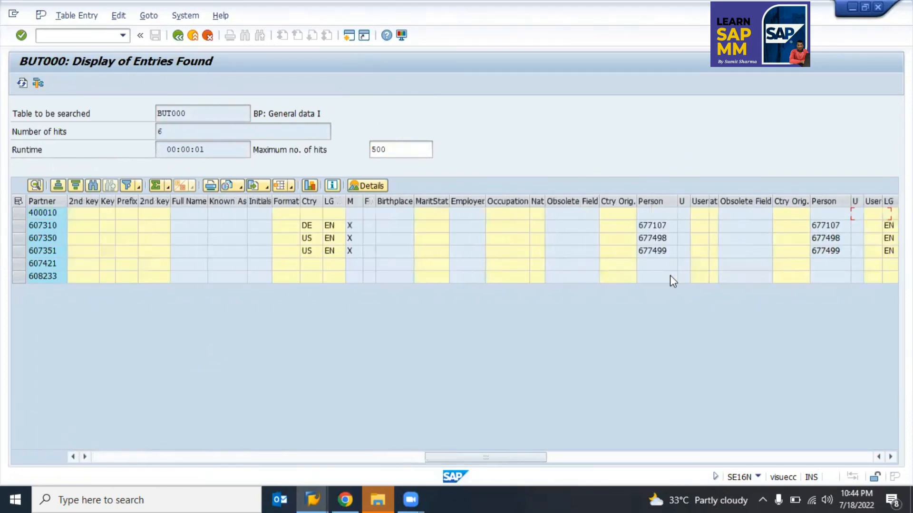
key("Right")
key("Right")
key("Right")
key("Right")
key("Right")
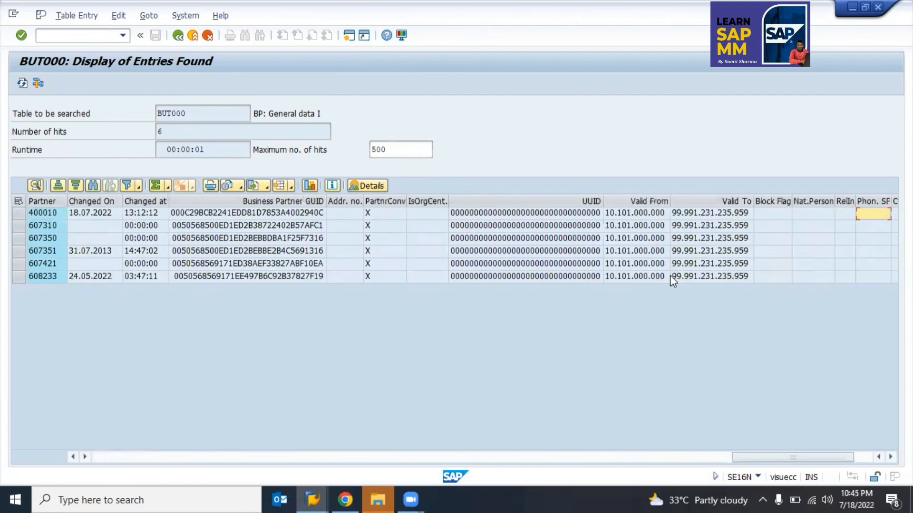
key("Left")
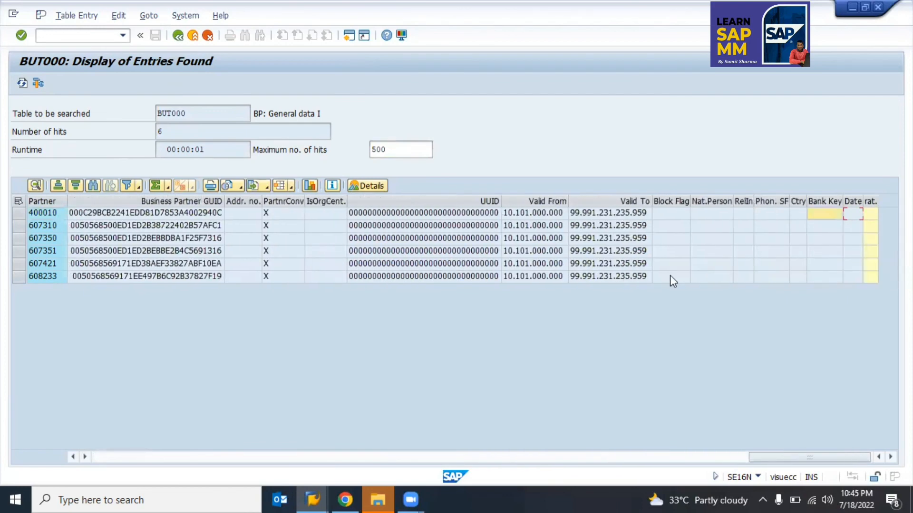
key("Left")
key("Left")
key("Left")
key("Left")
key("Left")
key("Left")
key("Left")
key("Left")
key("Left")
key("Left")
key("Left")
key("Left")
key("Left")
key("Left")
key("Left")
key("Left")
key("Left")
key("Left")
key("Left")
key("Left")
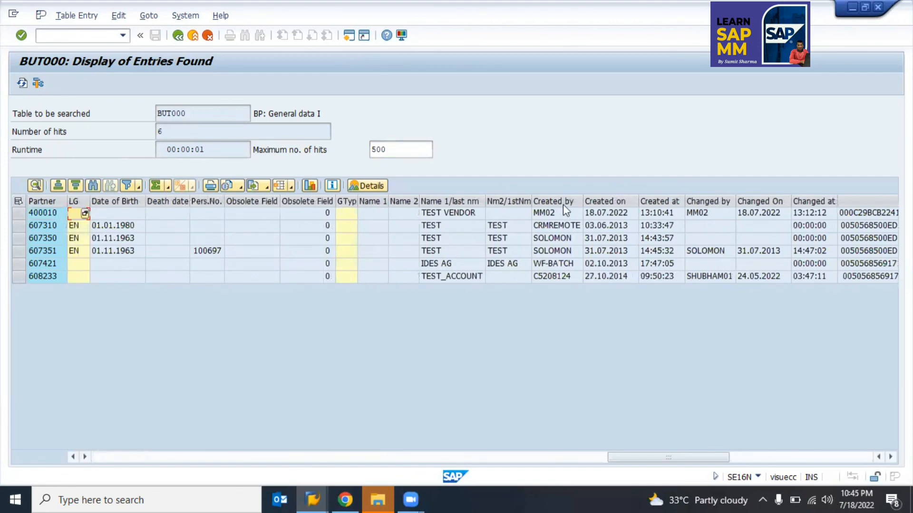
Step: Check partner 400010's Created on date, then bring up the SAP MM Training spreadsheet
left_click(612, 215)
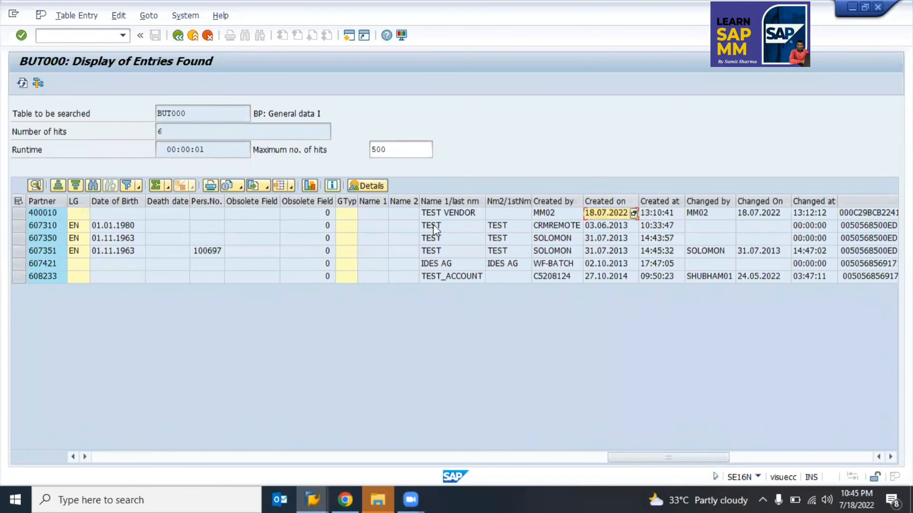
left_click(40, 212)
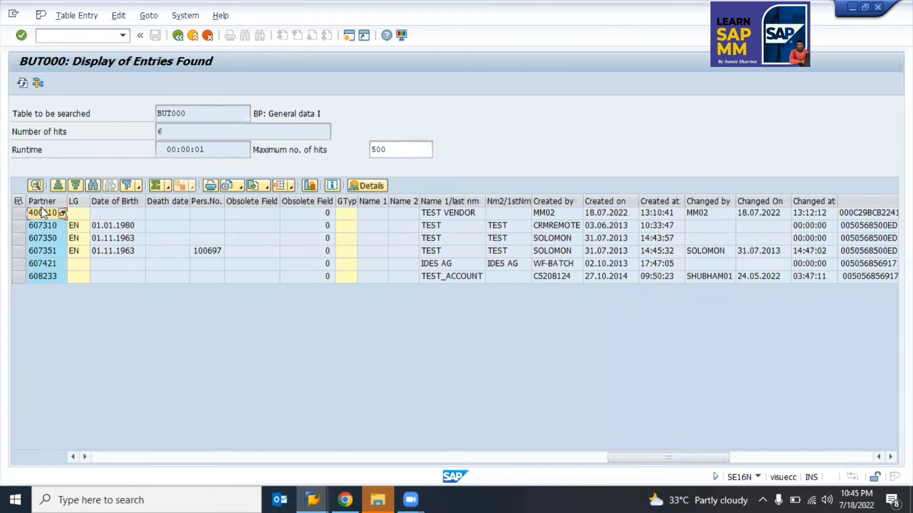
key("alt+Tab")
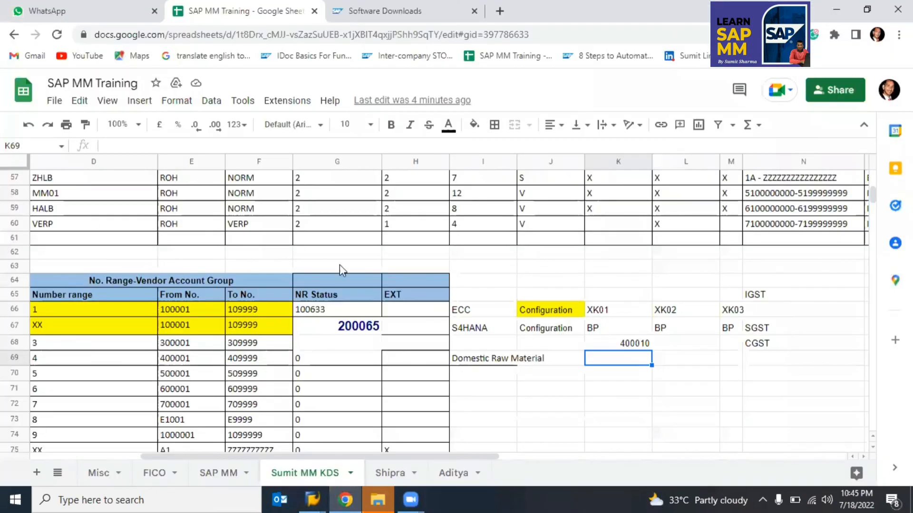
Step: Review cells K66–K68 (XK01, BP, 400010) in the training sheet, then return to SAP
left_click(600, 309)
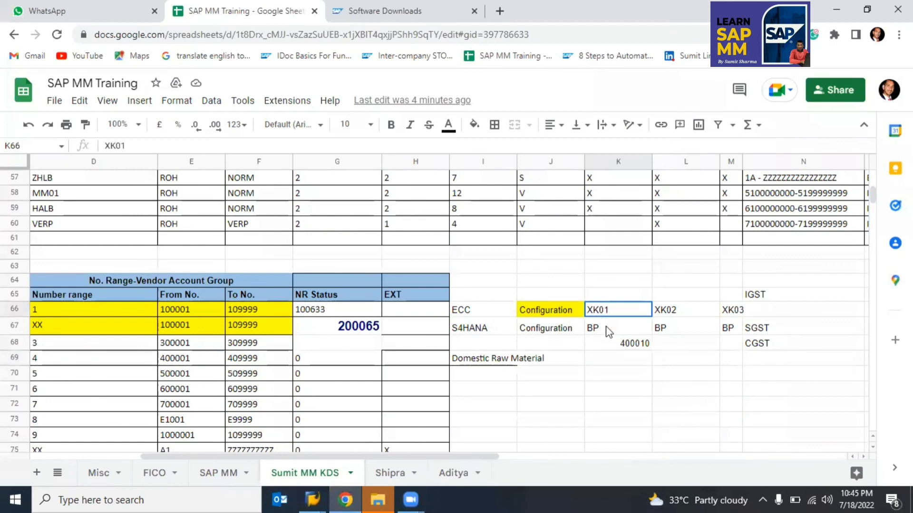
left_click(620, 345, "shift")
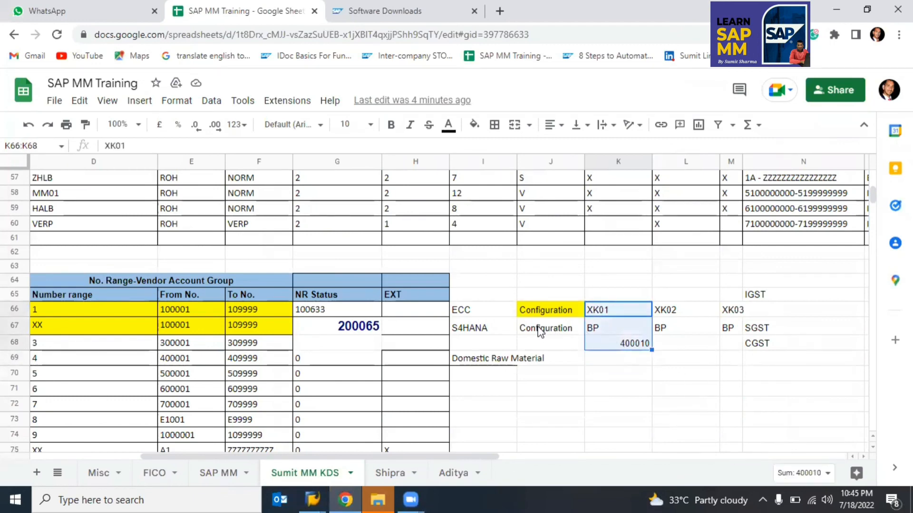
left_click(628, 346)
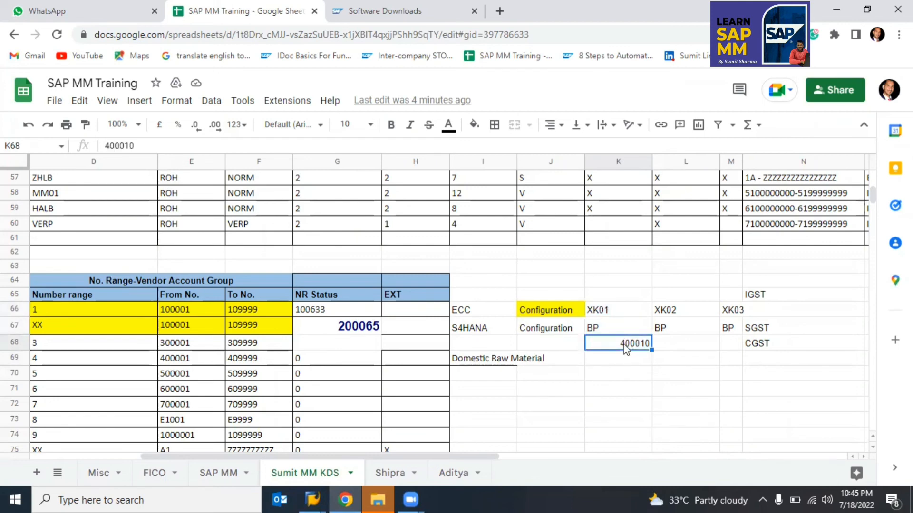
left_click(593, 332)
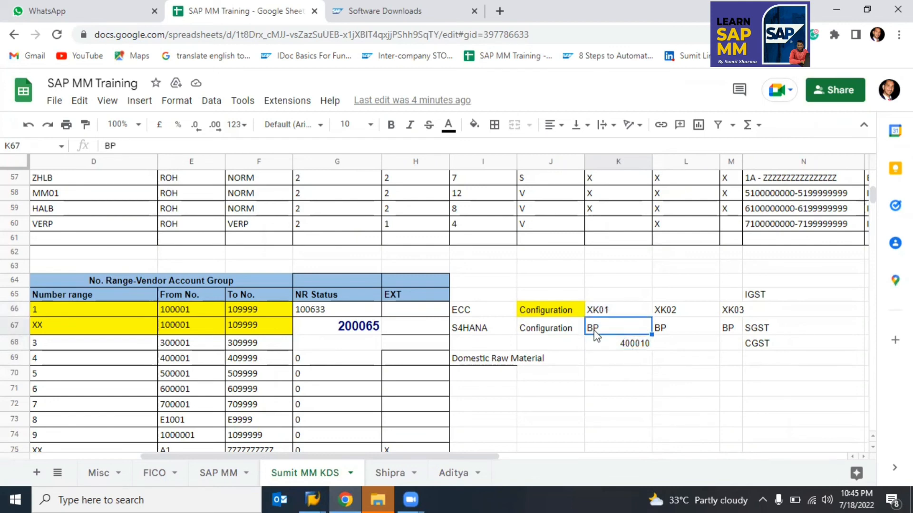
key("alt+Tab")
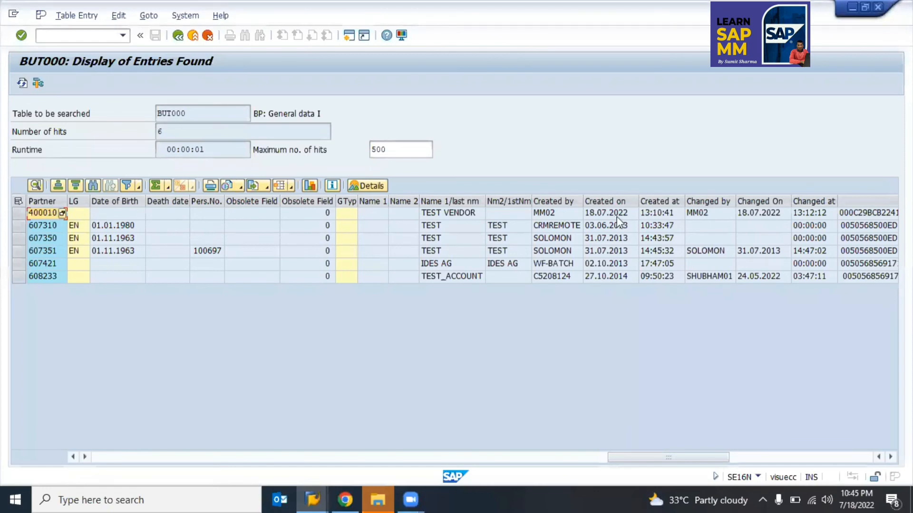
left_click(597, 214)
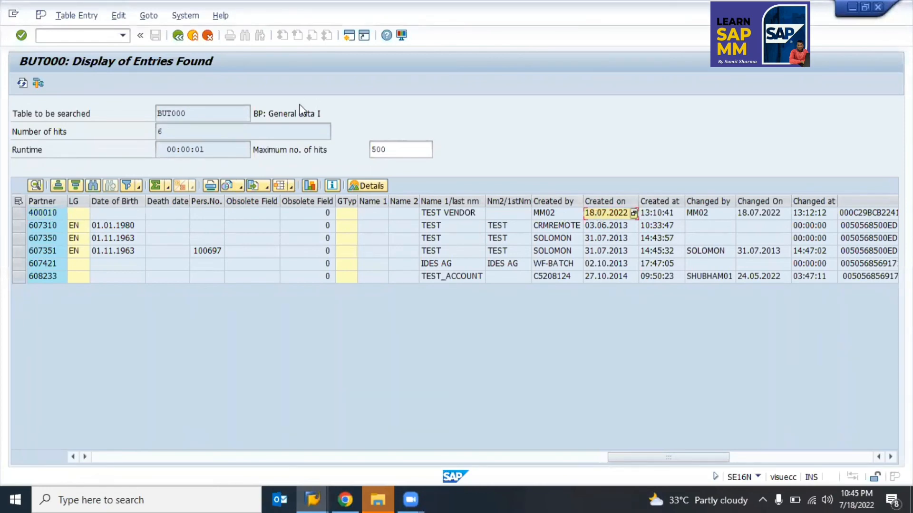
left_click_drag(256, 114, 325, 115)
left_click(598, 212)
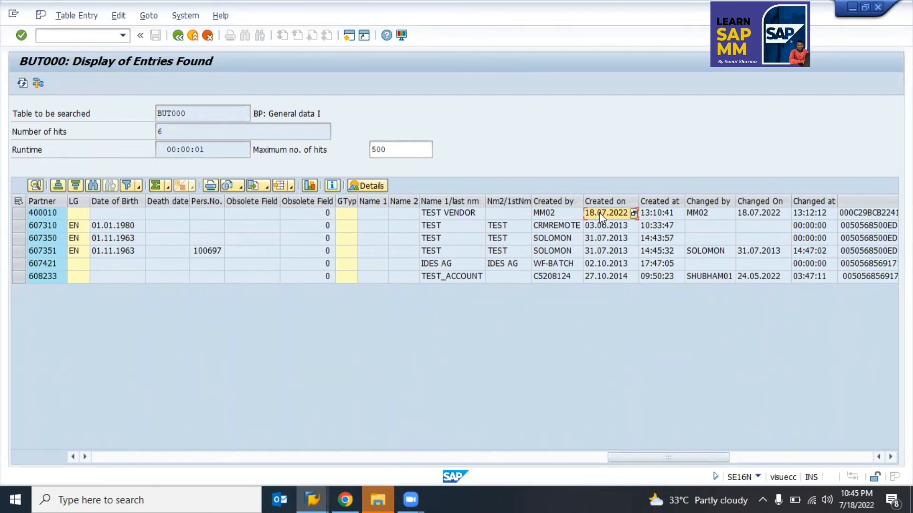
Step: Run the LFM1 query listing three vendors for purchasing org 9900, then bring up the training sheet
key("alt+Tab")
key("Tab")
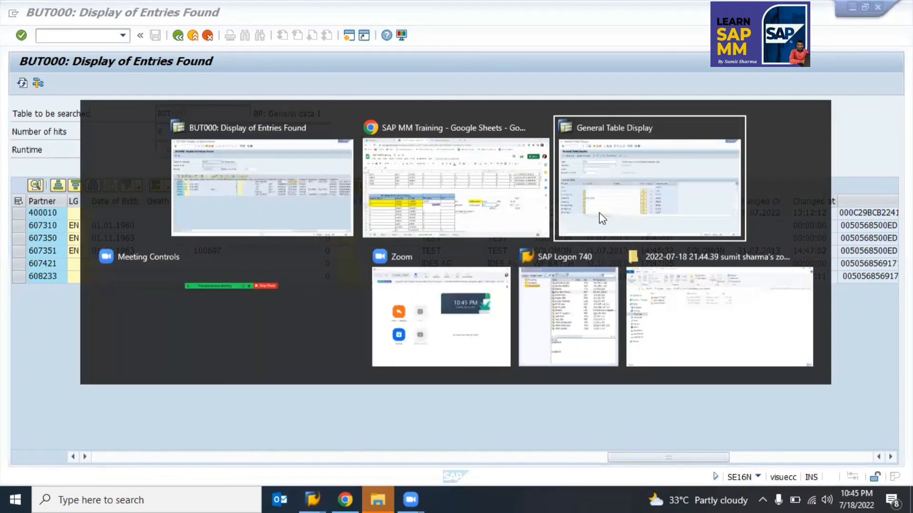
key("F8")
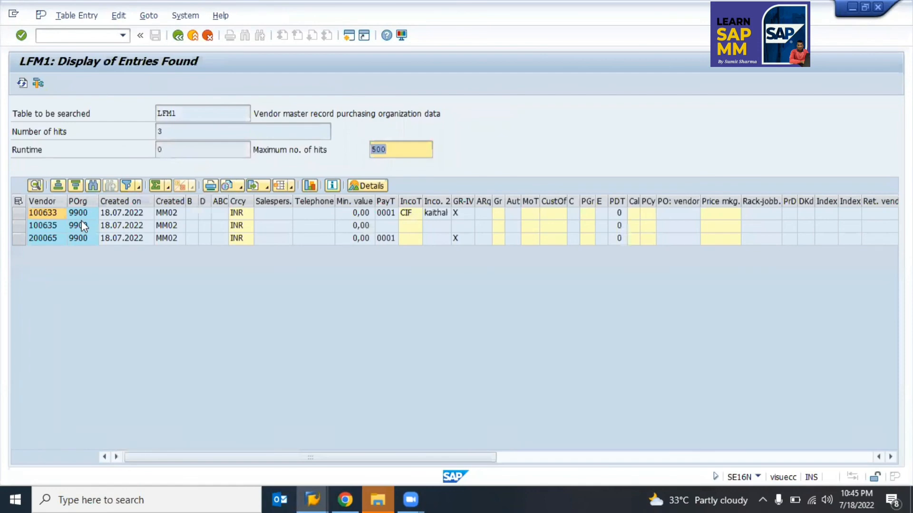
key("alt+Tab")
key("Tab")
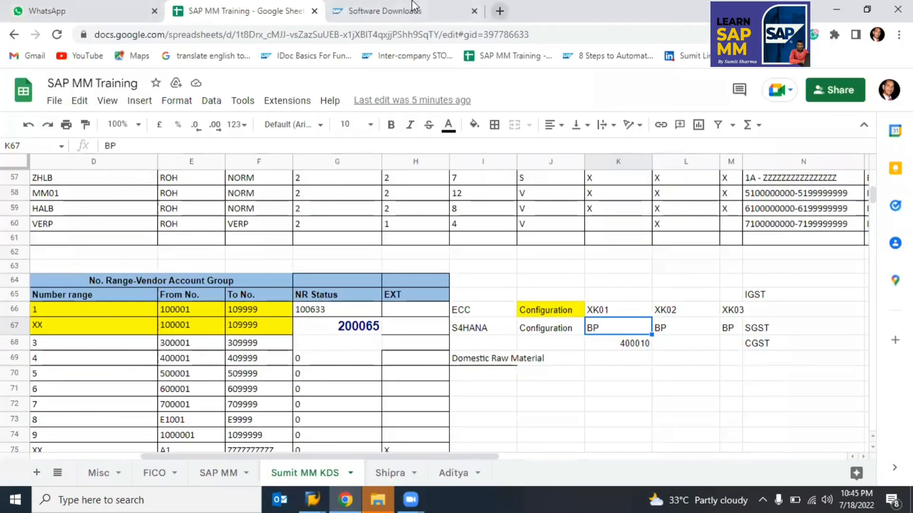
Step: Open YouTube from the bookmark in a new browser tab
left_click(499, 10)
type("s")
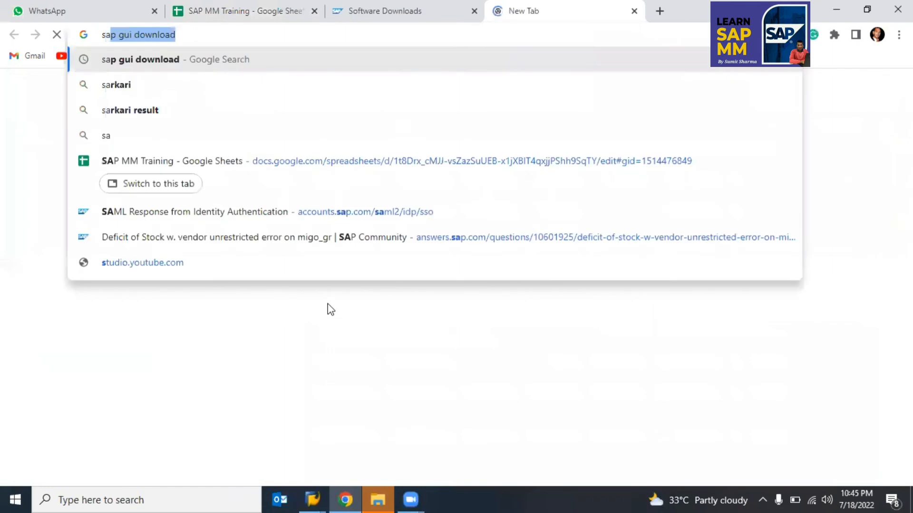
key("BackSpace")
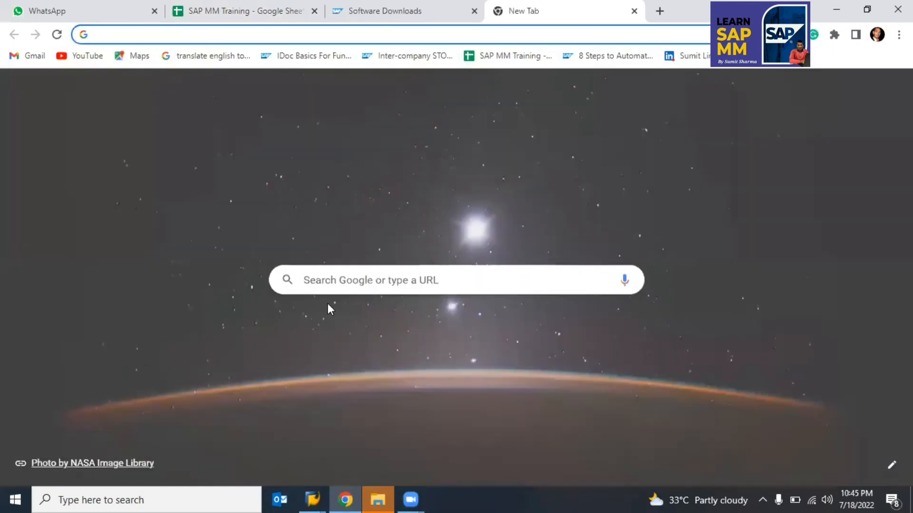
type("ho")
key("BackSpace")
key("BackSpace")
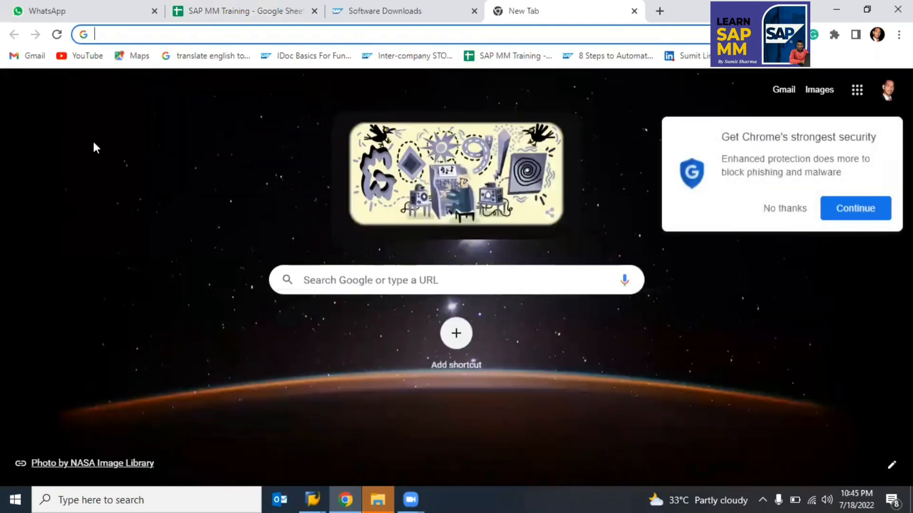
left_click(88, 56)
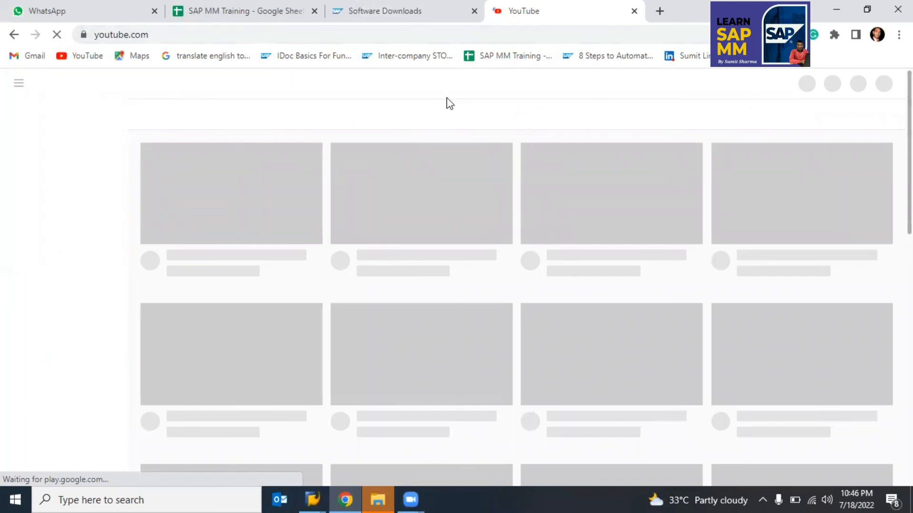
Step: Search 'how to create vendor master in s4 hana' and open the Learn SAP MM video
left_click(384, 83)
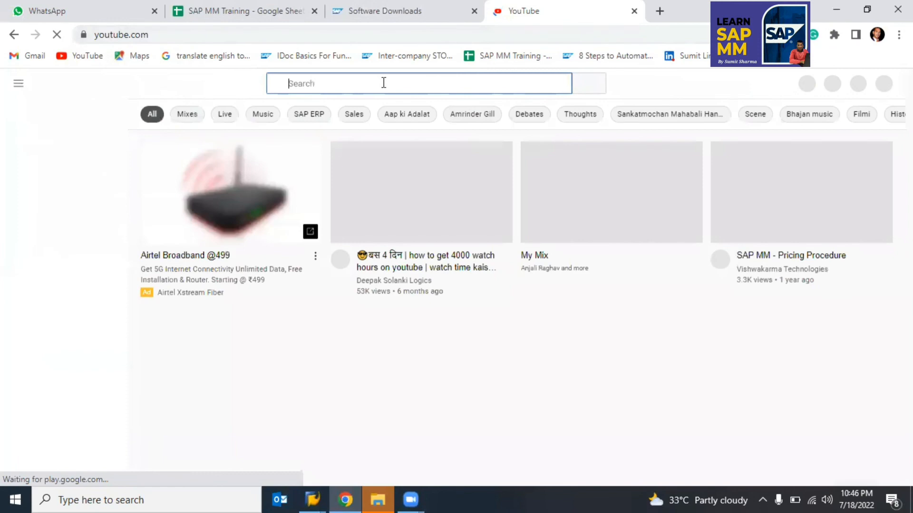
type("how t")
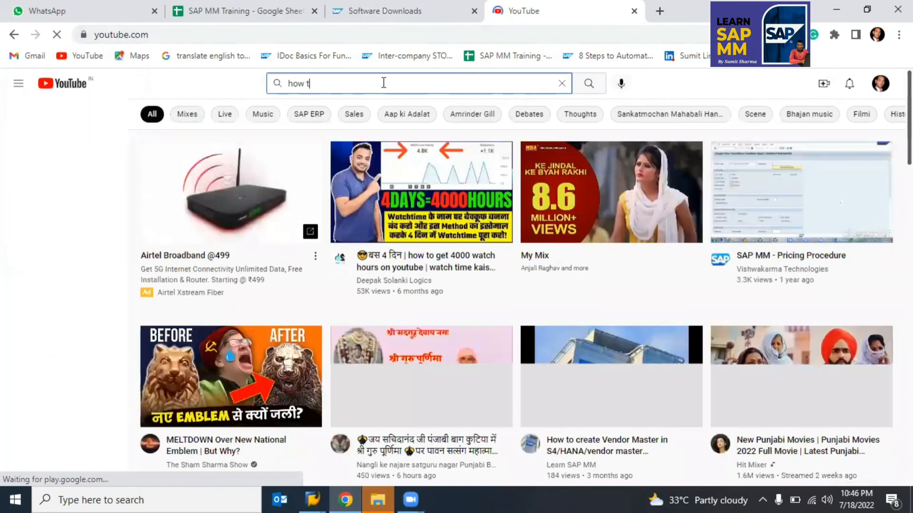
type("o cr")
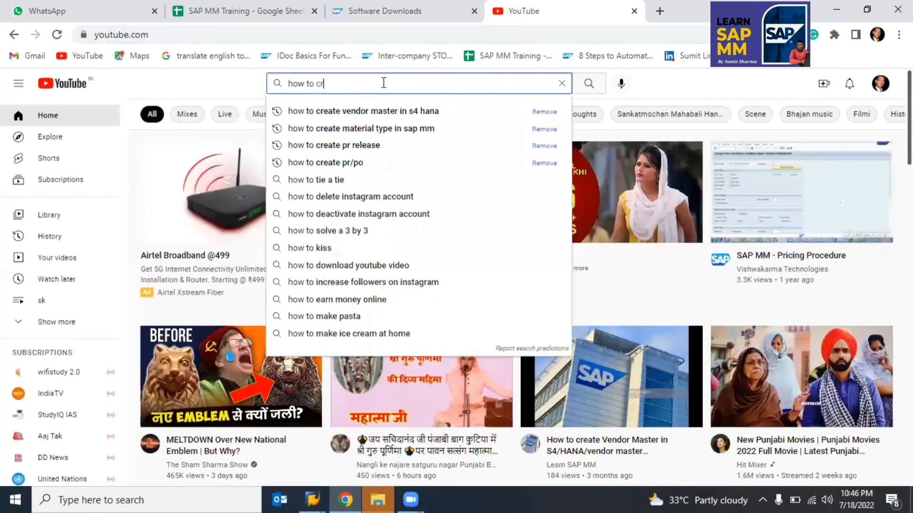
type("eate")
key("Down")
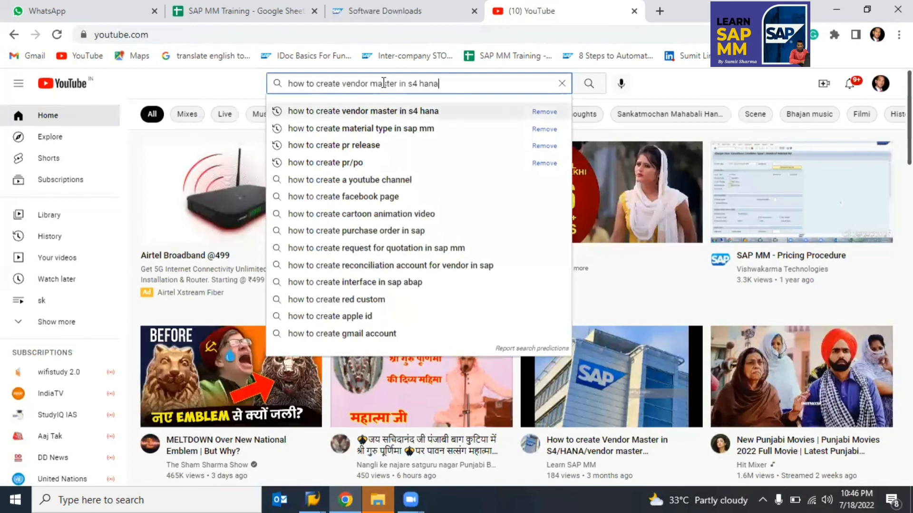
key("Return")
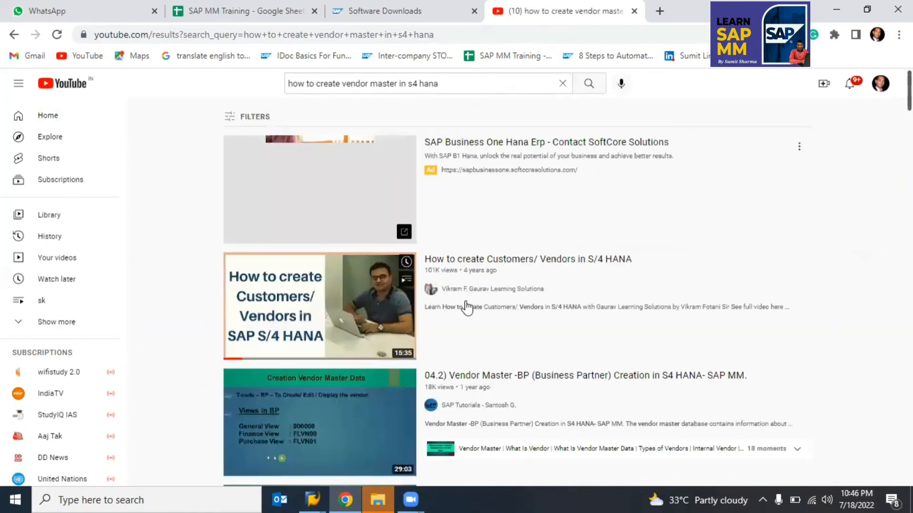
scroll(466, 308, "down", 8)
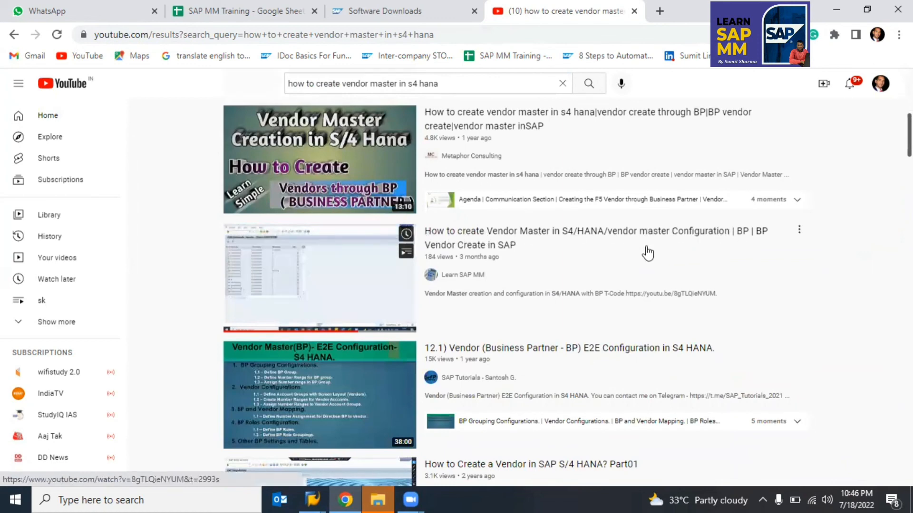
left_click(320, 285)
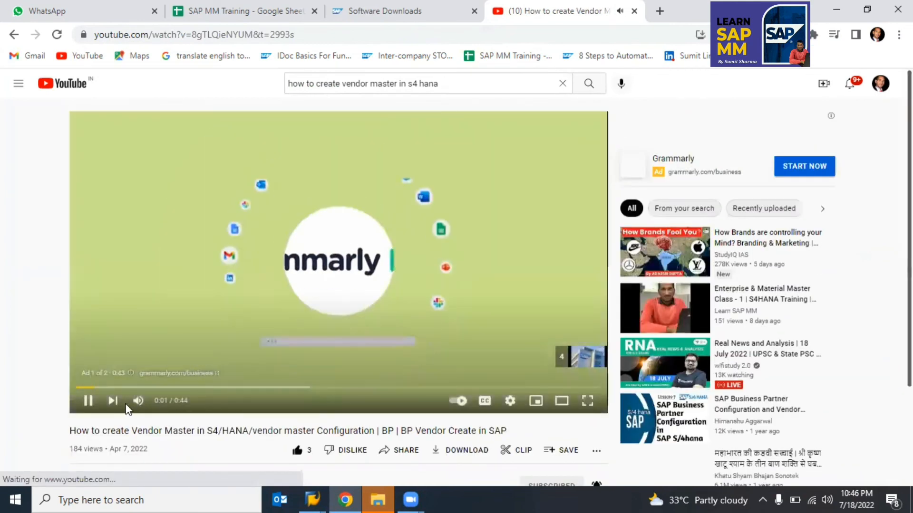
Step: Mute and skip the ad, then jump through the video at 44:26, 51:58, 59:47 and 1:04:45
left_click(138, 401)
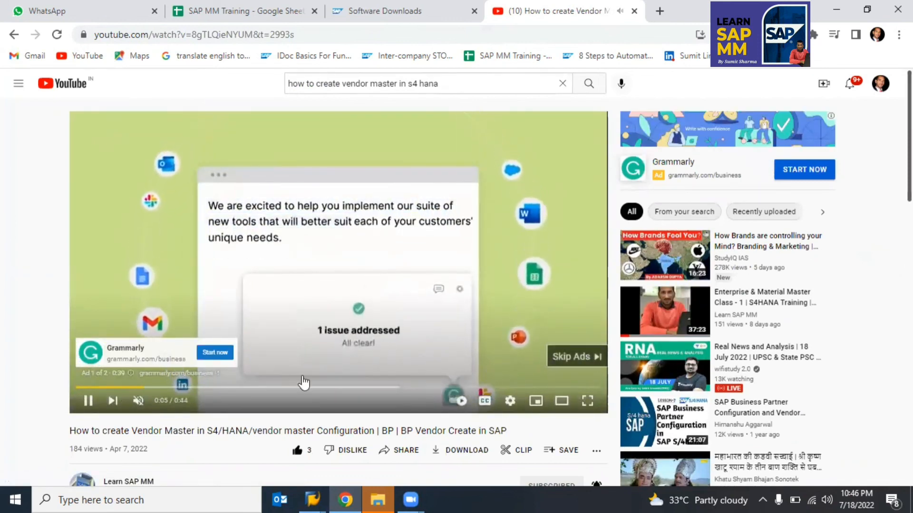
left_click(113, 400)
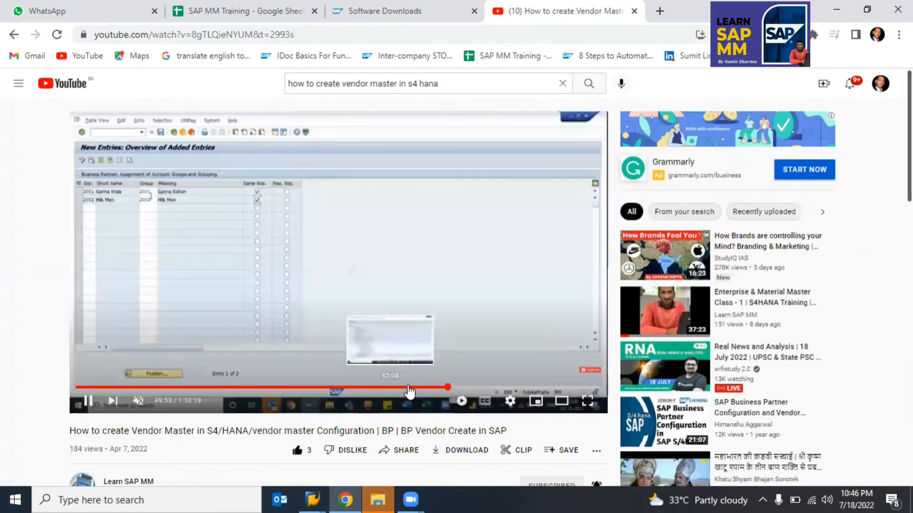
left_click(405, 387)
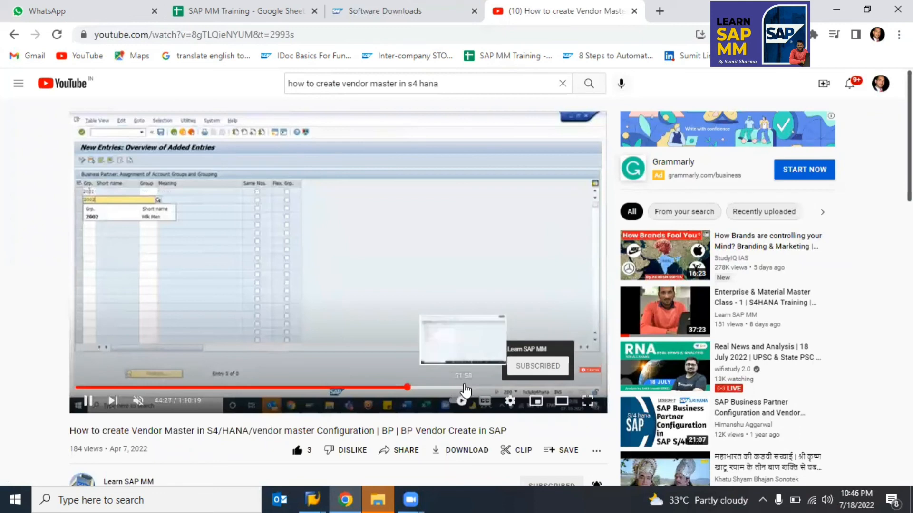
left_click(463, 387)
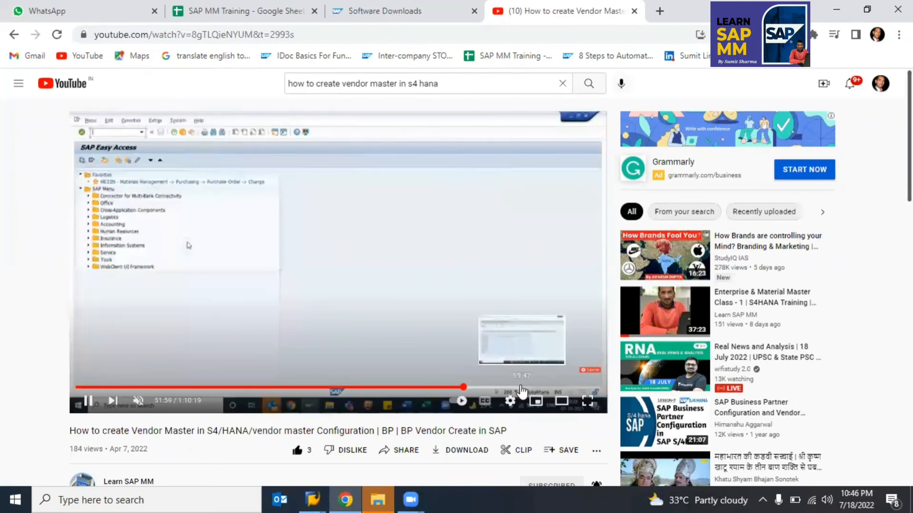
left_click(522, 389)
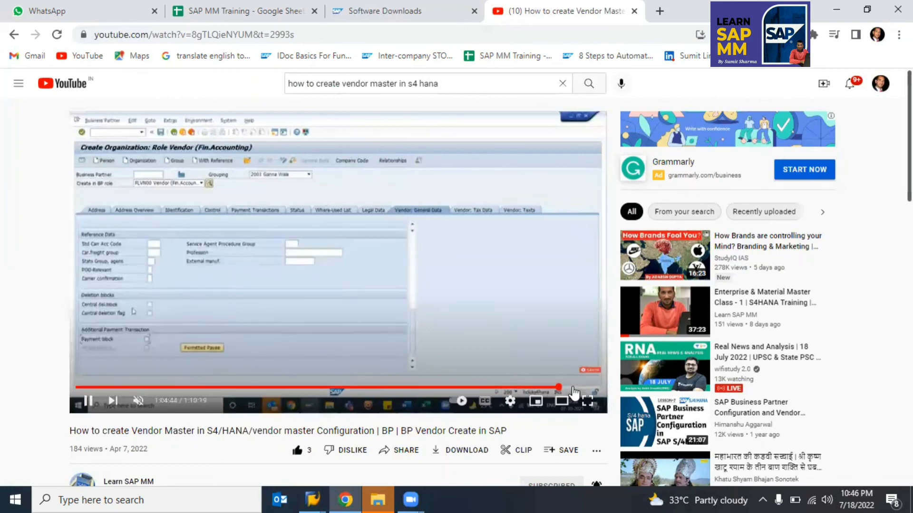
left_click(559, 389)
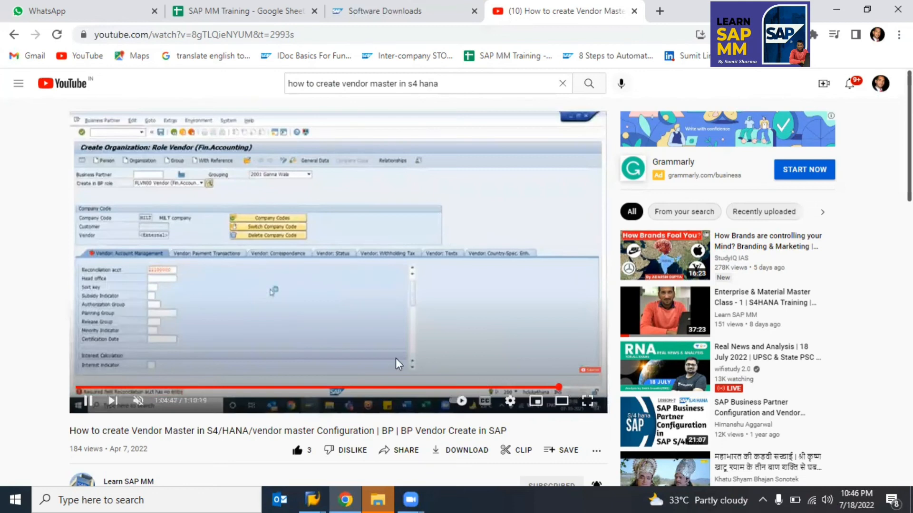
left_click(111, 387)
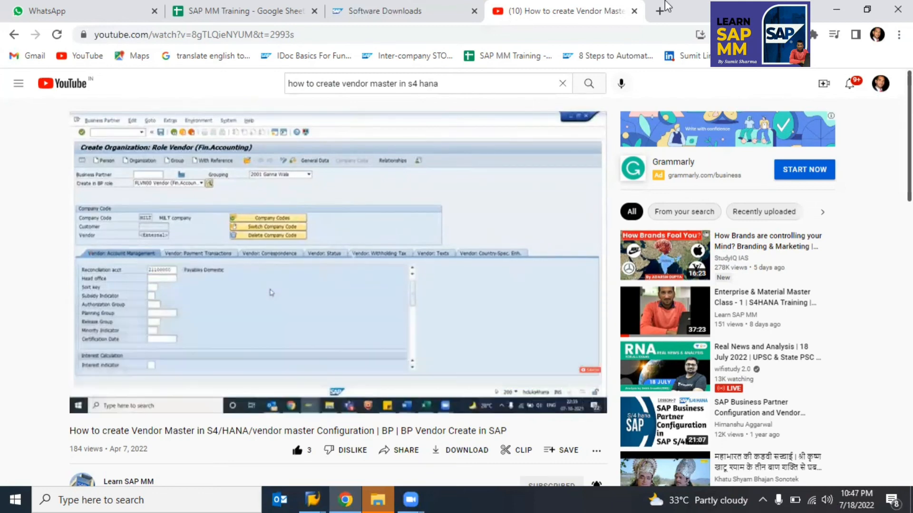
Step: Close the YouTube tab, select empty cell K69 in the training sheet, and return to SAP
key("ctrl+w")
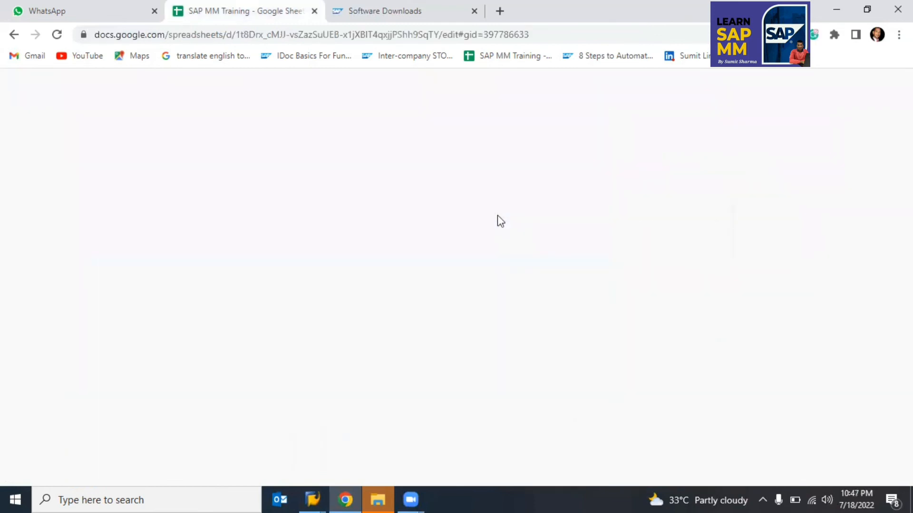
key("alt+Tab")
key("Tab")
key("Tab")
key("Tab")
key("Tab")
key("Tab")
key("Tab")
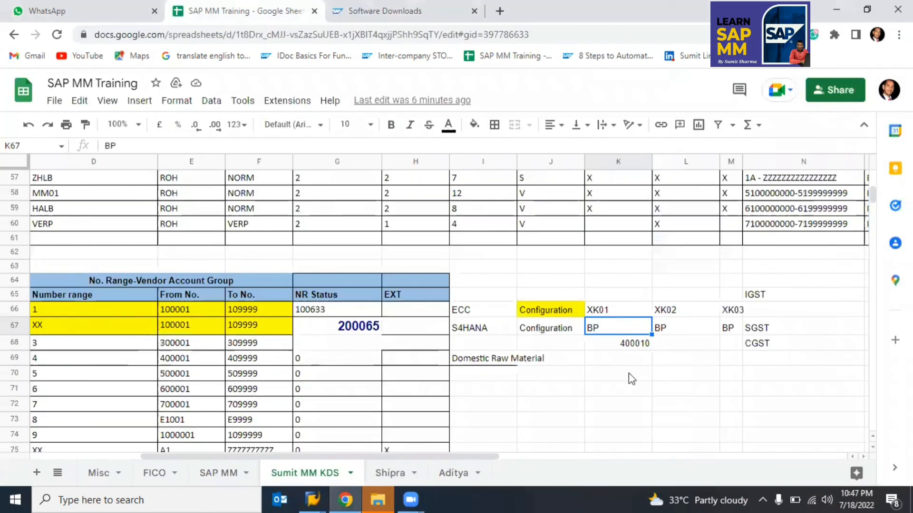
left_click(606, 362)
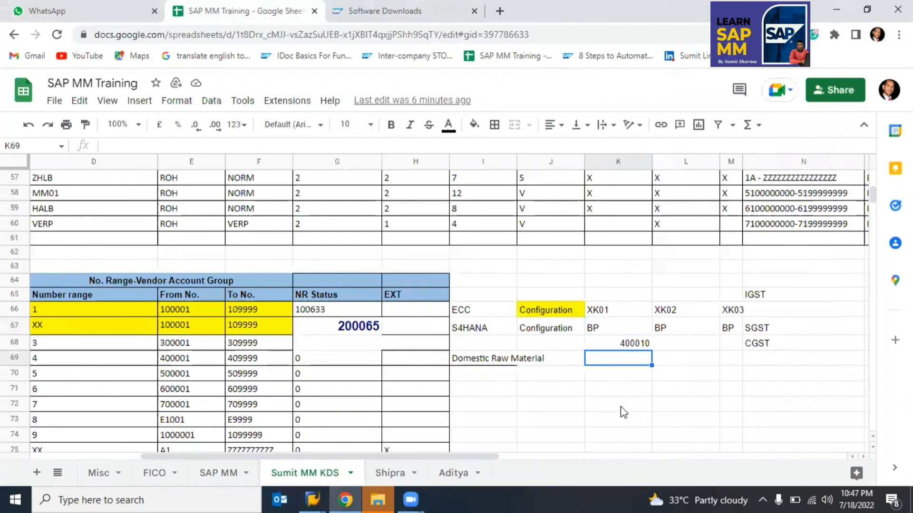
key("alt+Tab")
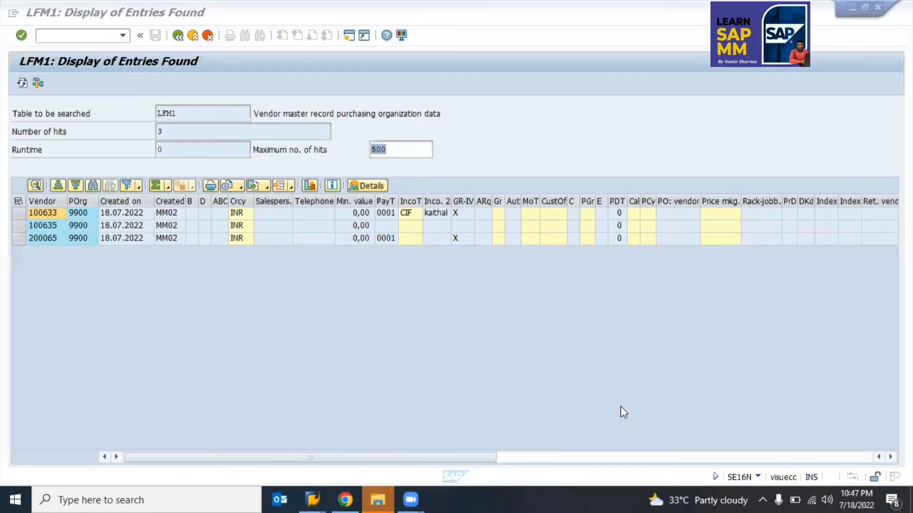
Step: Leave the LFM1 results and briefly open EC02 before returning to the main menu
key("F3")
key("F3")
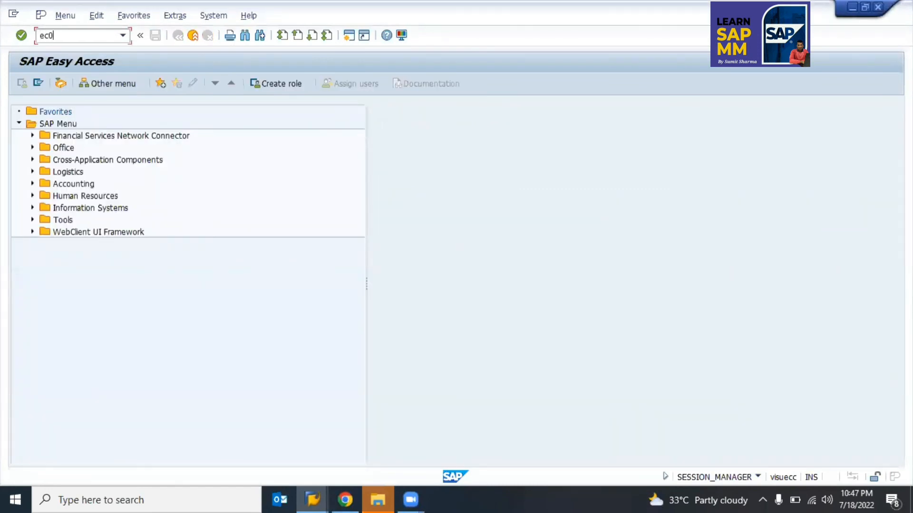
type("ec02")
key("Return")
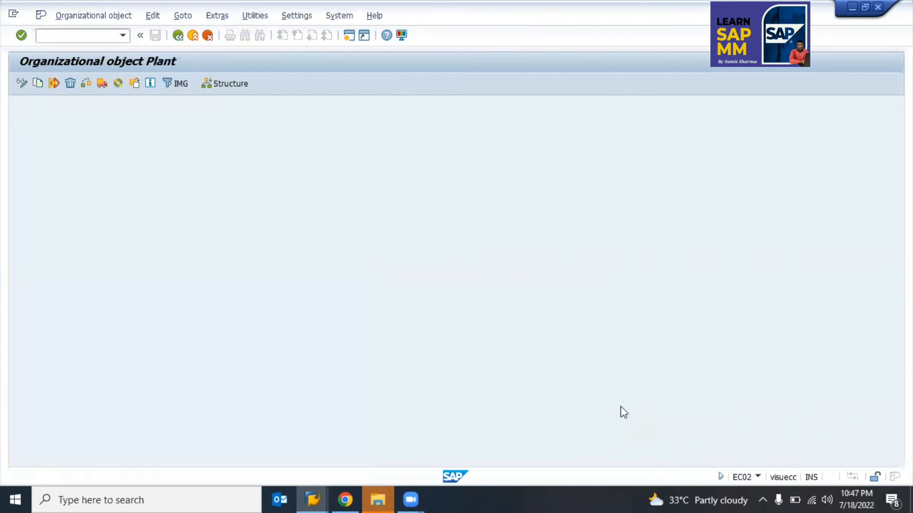
key("F3")
Step: Browse the company-code object list via EC02 Structure > Navigation, then back out to Easy Access
type("ec02")
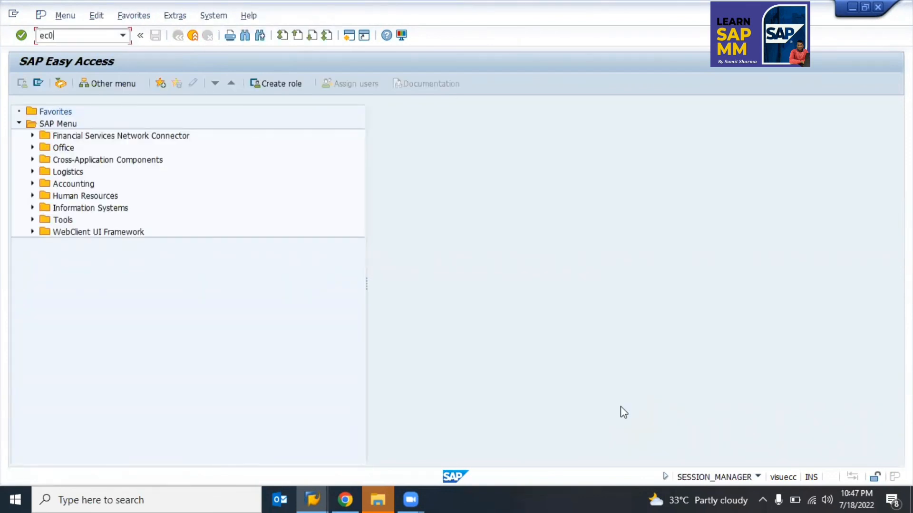
key("Return")
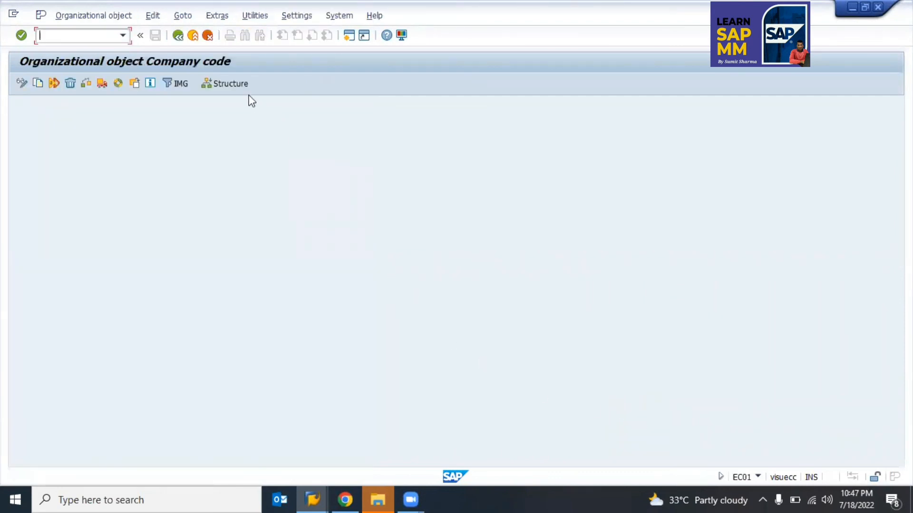
left_click(230, 83)
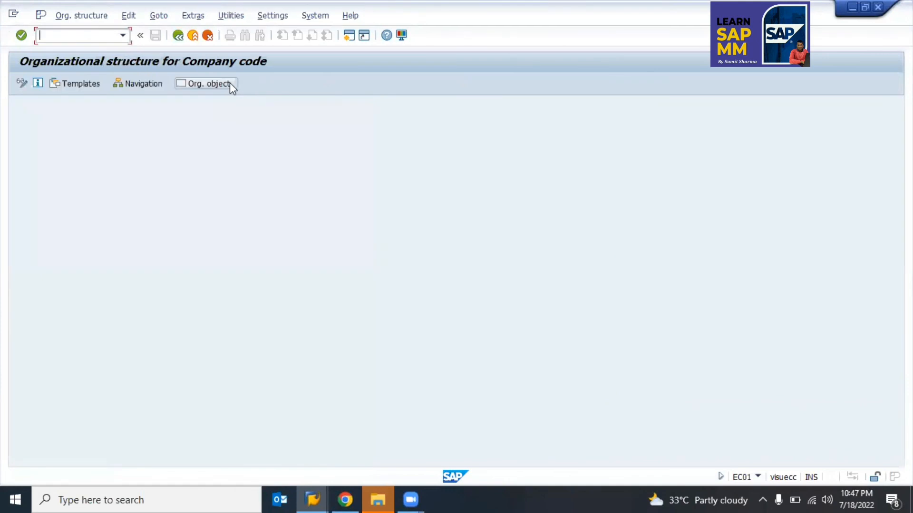
left_click(138, 84)
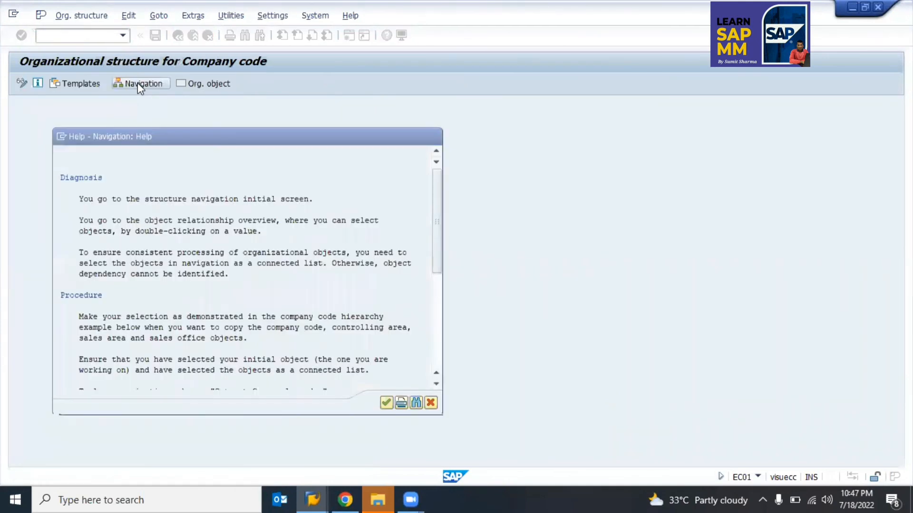
key("Return")
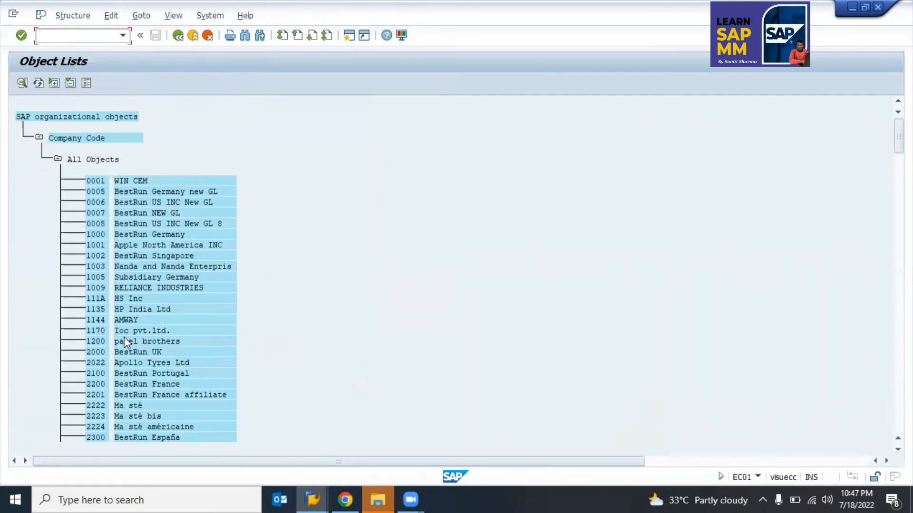
scroll(124, 336, "down", 15)
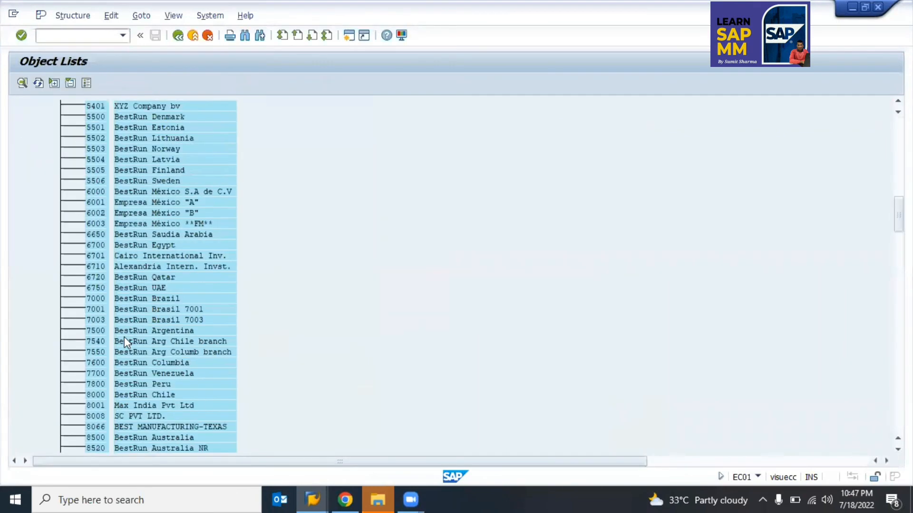
scroll(124, 337, "down", 10)
scroll(124, 337, "down", 10)
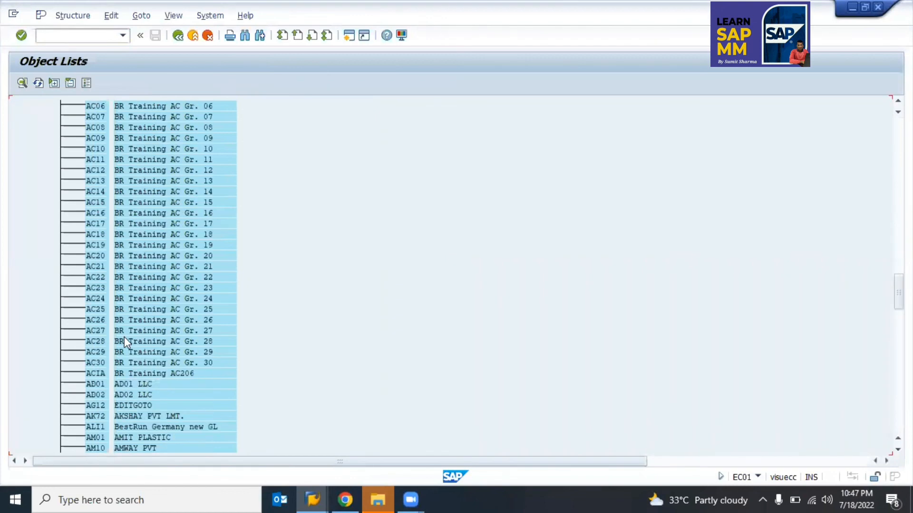
key("F3")
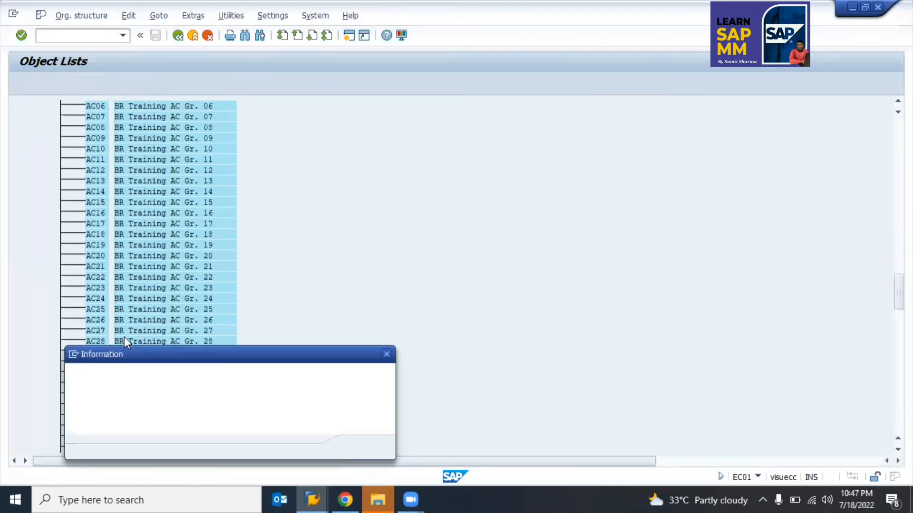
key("Return")
key("F3")
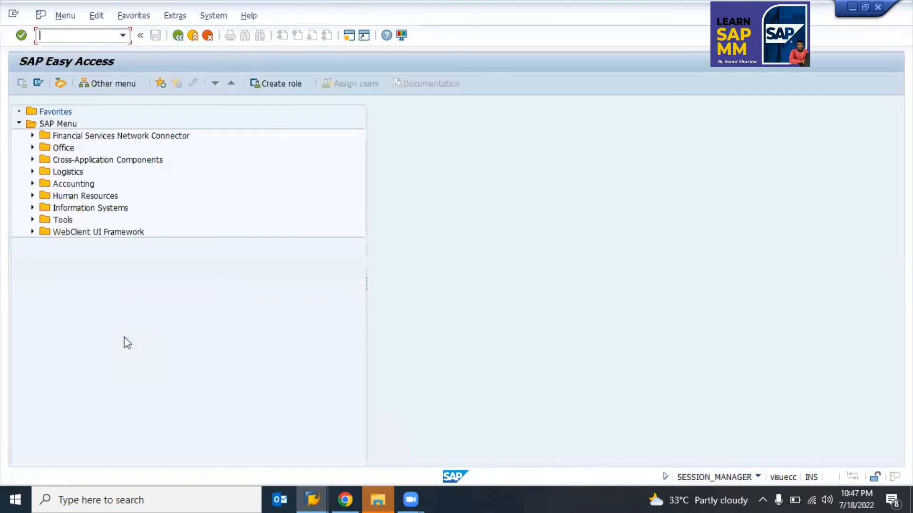
Step: Run EC01, open Structure > Navigation, read the 0001 SAP AG example help, then open the object list
type("ec01")
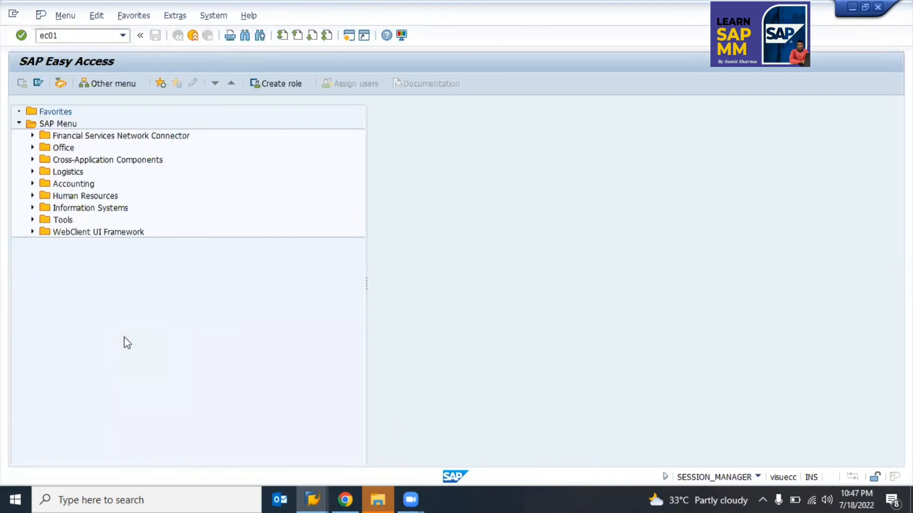
key("Return")
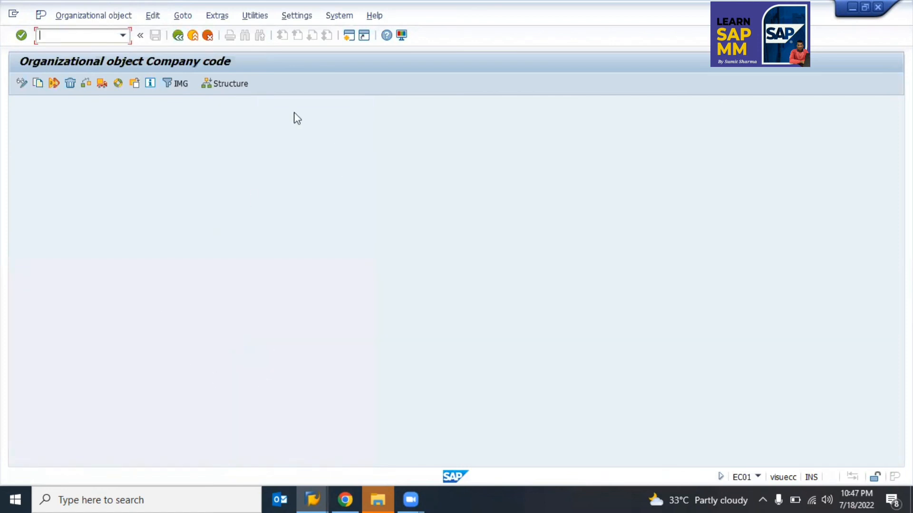
left_click(227, 85)
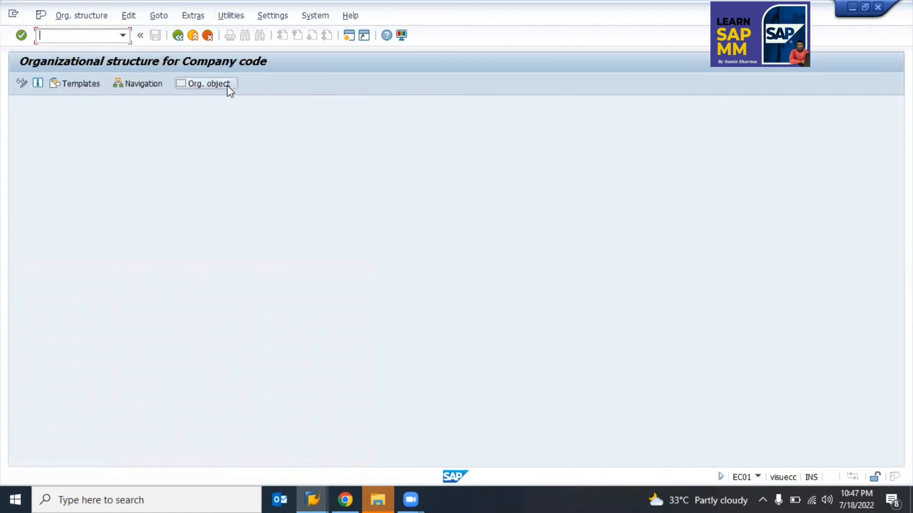
left_click(128, 92)
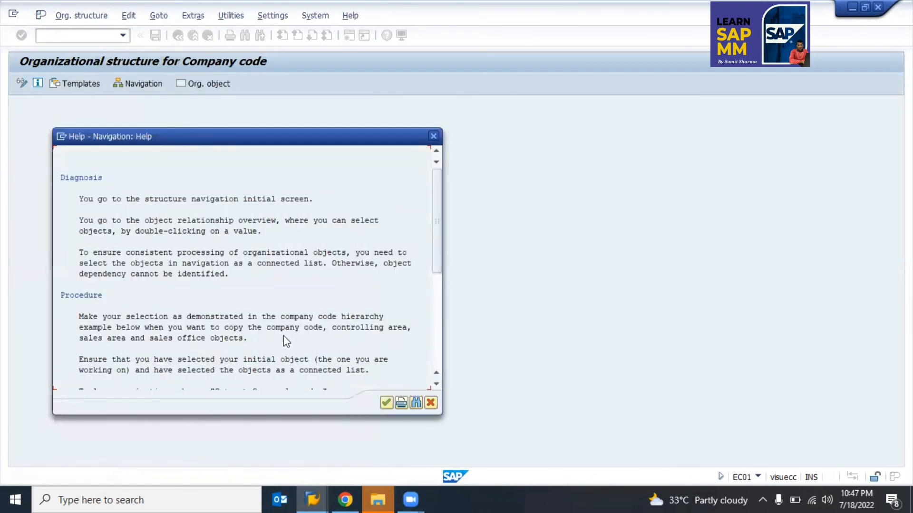
scroll(289, 342, "down", 3)
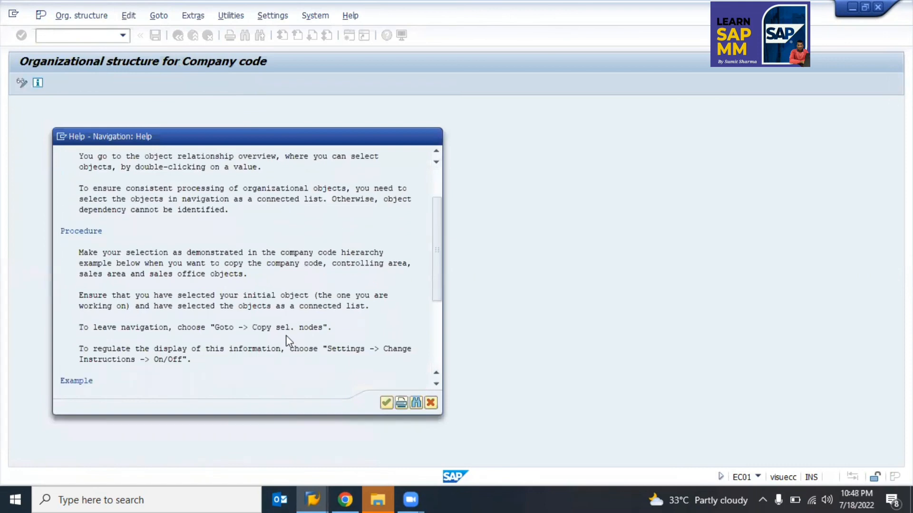
scroll(289, 342, "down", 2)
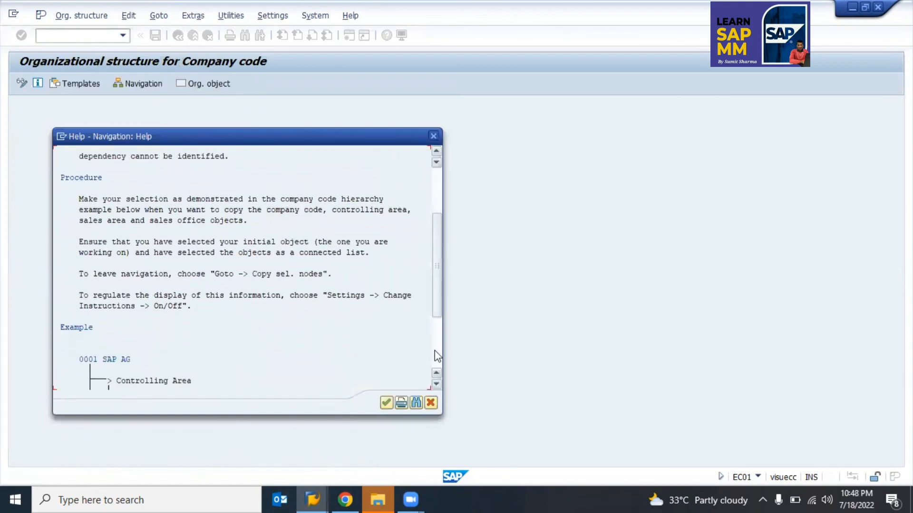
left_click(438, 350)
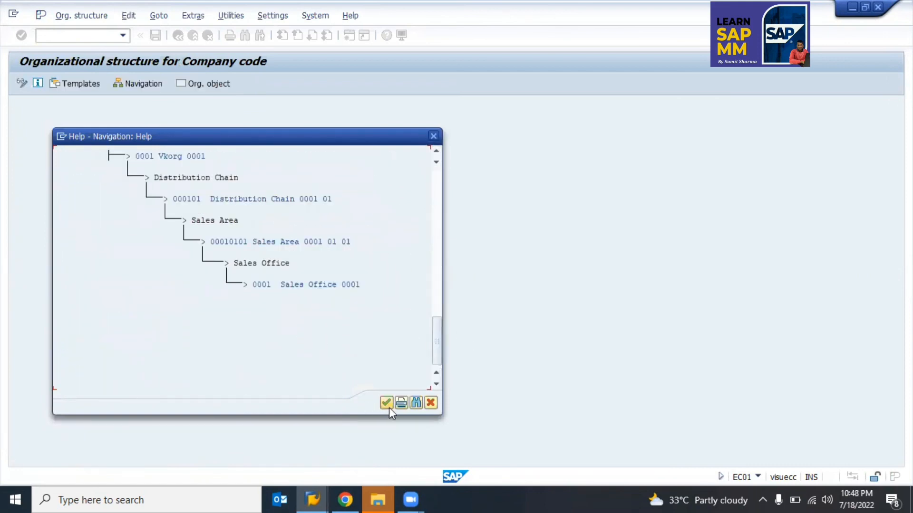
scroll(275, 295, "up", 2)
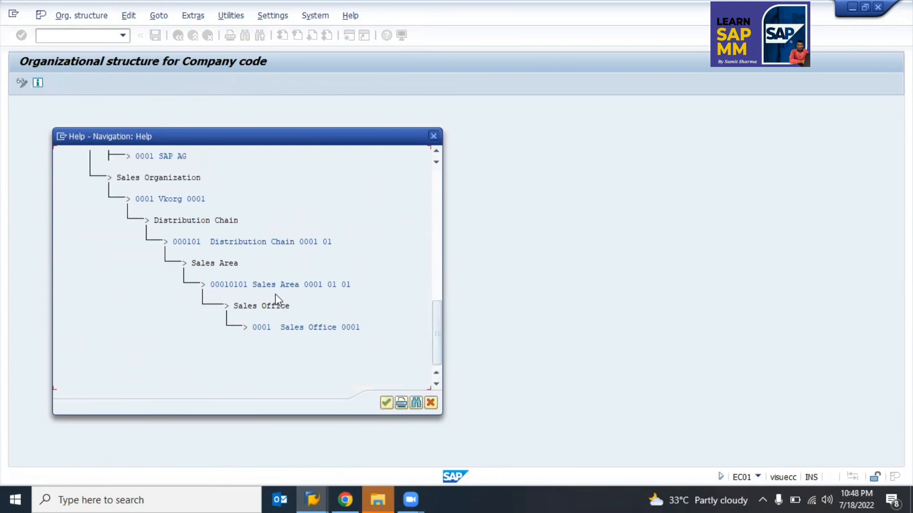
scroll(177, 211, "up", 4)
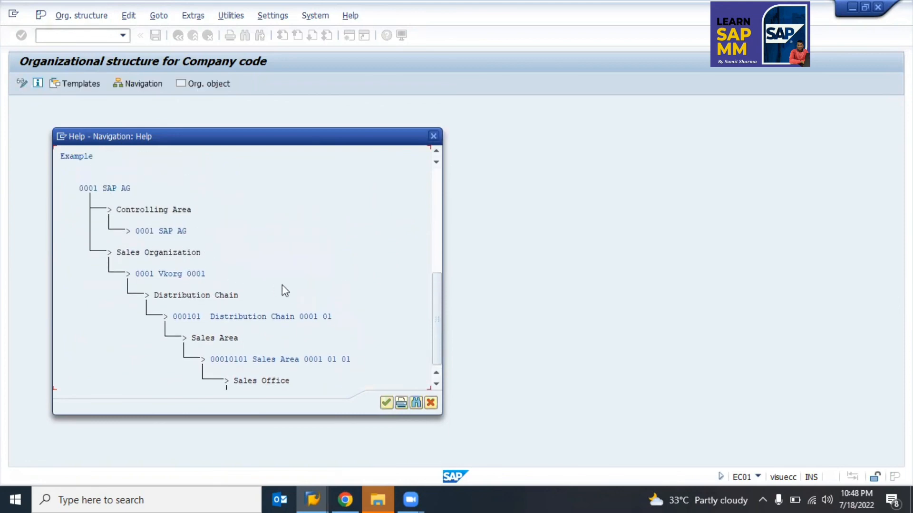
key("Return")
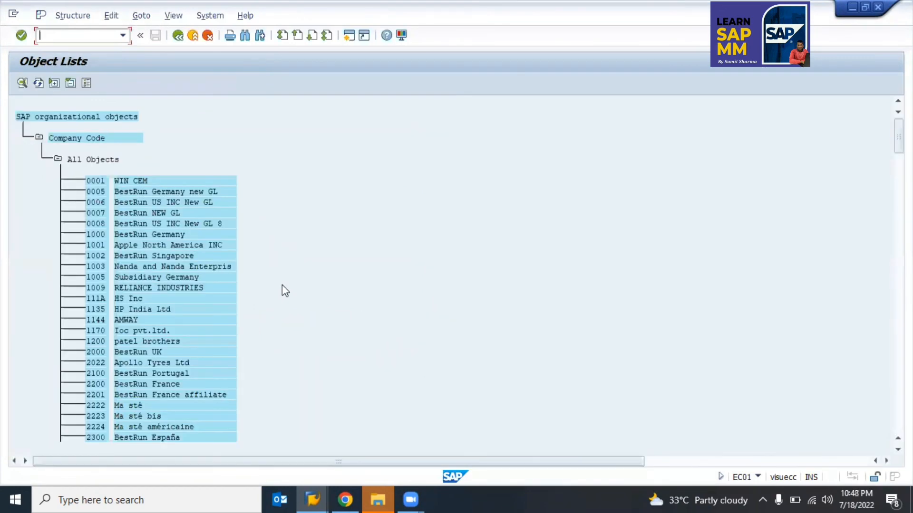
Step: Search the company-code list for TKS1 and double-click it to open its navigation view
scroll(284, 290, "down", 10)
scroll(282, 286, "up", 10)
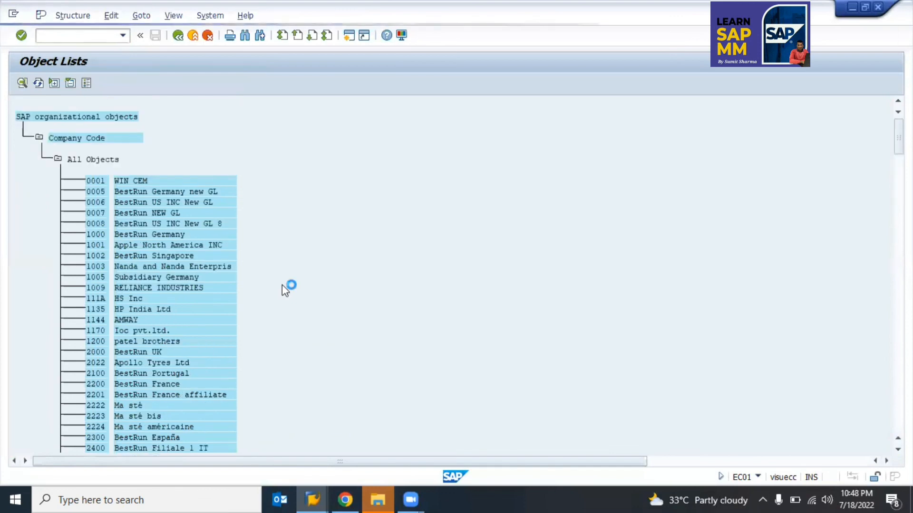
key("ctrl+f")
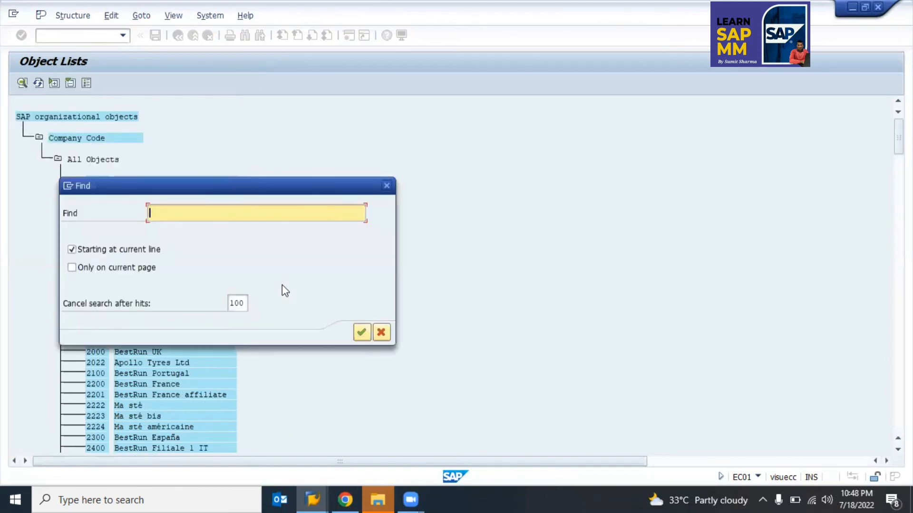
type("tks1")
key("Return")
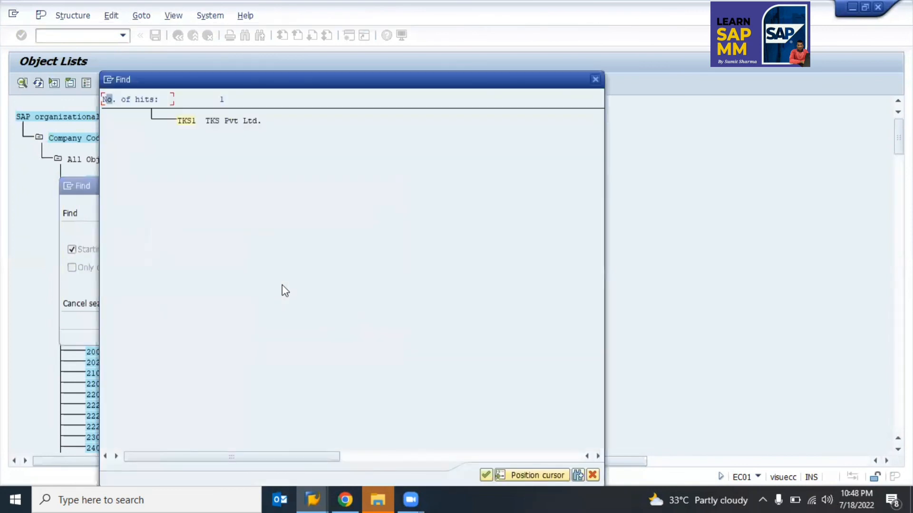
left_click(186, 121)
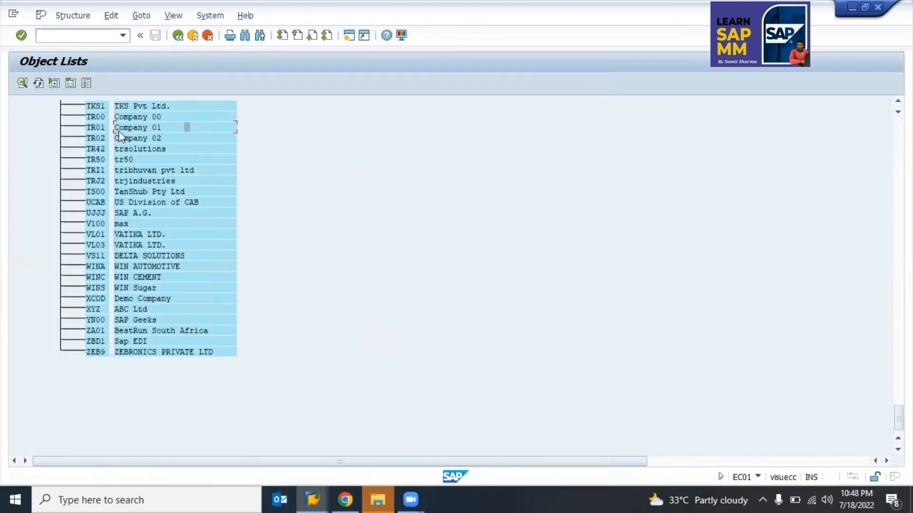
scroll(105, 109, "up", 2)
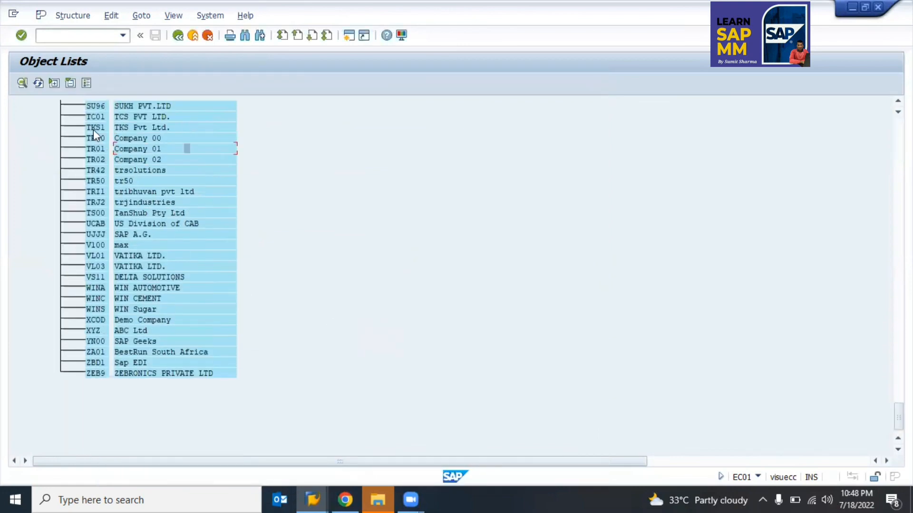
left_click(92, 130)
double_click(98, 127)
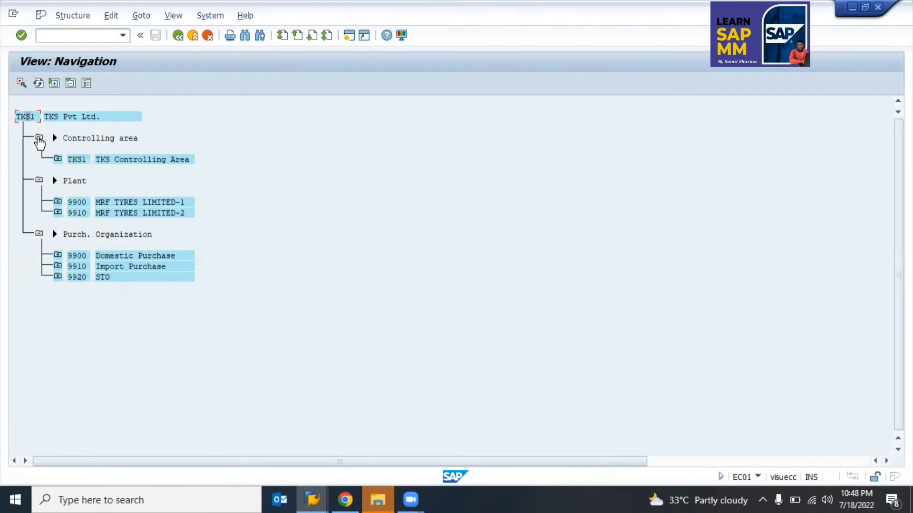
Step: Expand TKS Controlling Area and TKS Operating Concern to trace their links, then collapse the branch
left_click(39, 138)
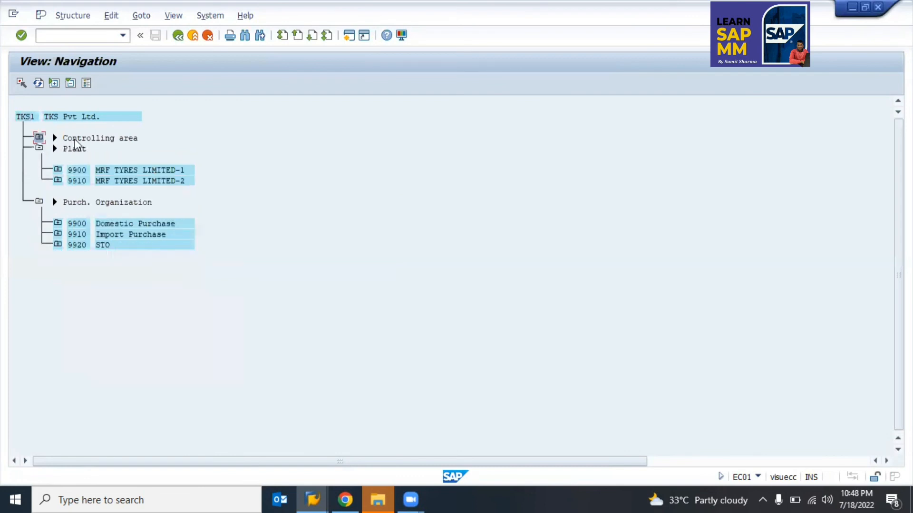
left_click(39, 138)
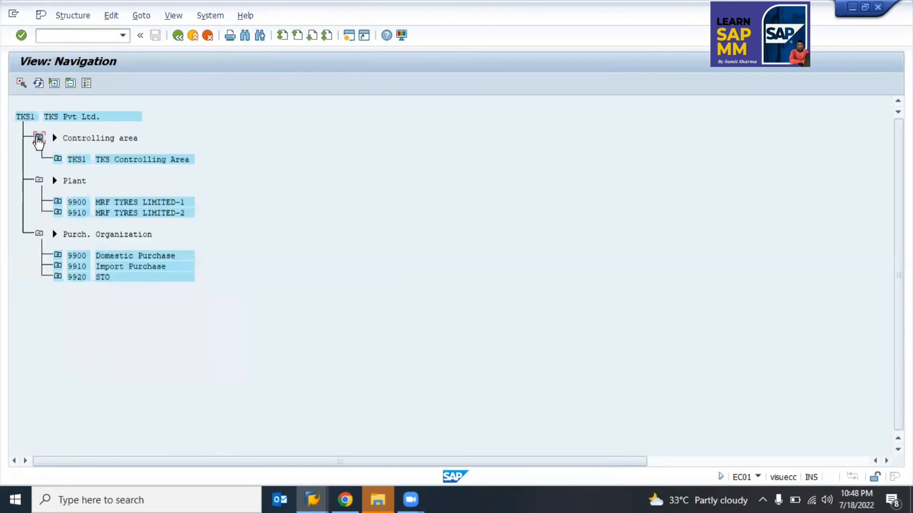
left_click(57, 159)
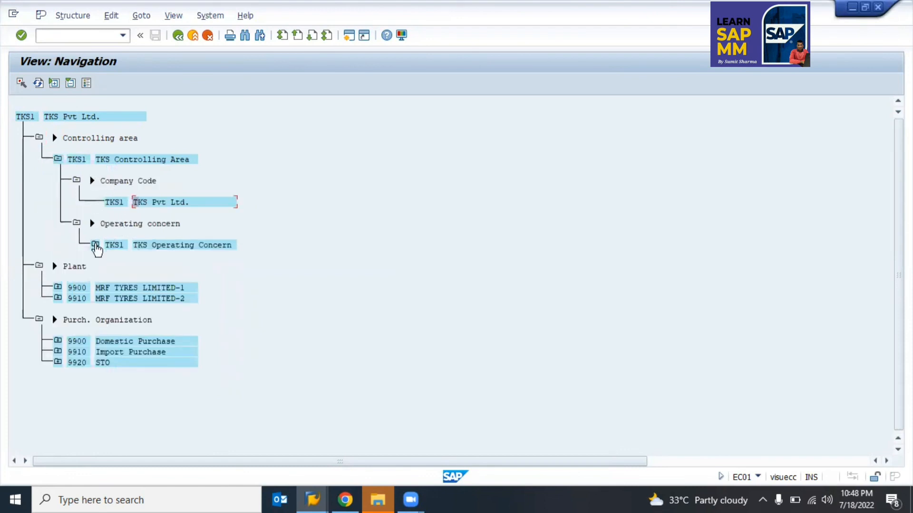
left_click(95, 246)
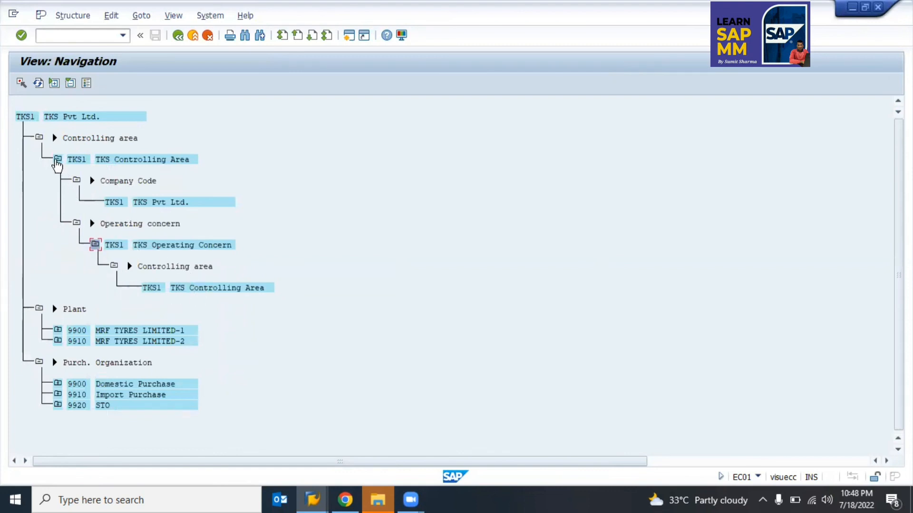
left_click(57, 159)
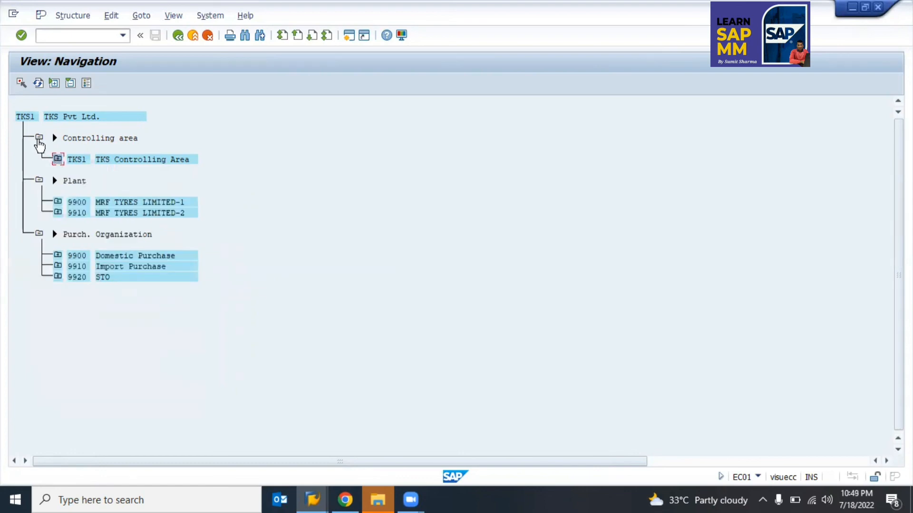
left_click(38, 138)
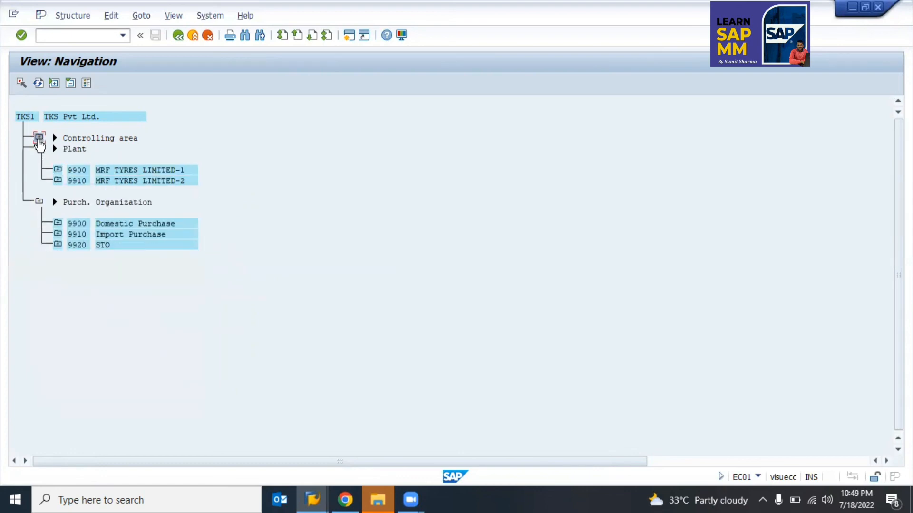
left_click(75, 152)
Step: Expand plants 9900 and 9910 to review storage areas, company code TKS1 and purchasing orgs, then collapse them
left_click(105, 170)
left_click(57, 171)
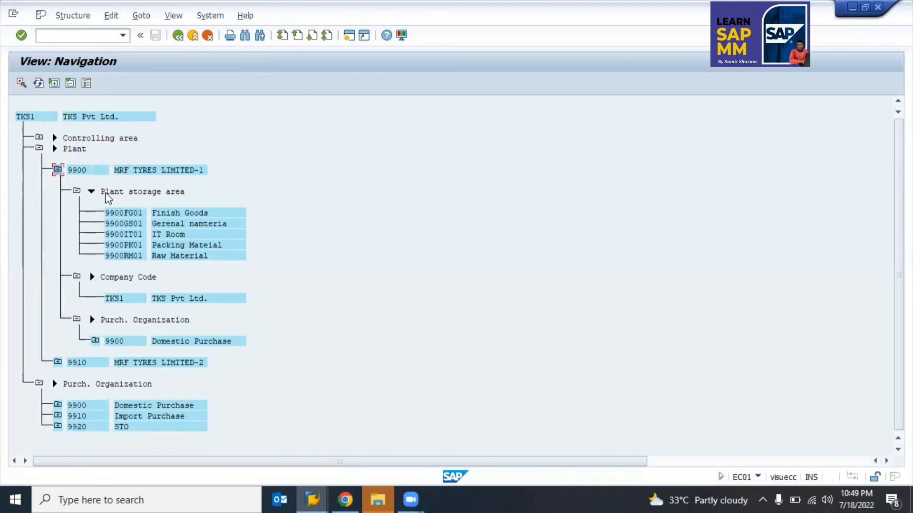
left_click_drag(106, 193, 184, 191)
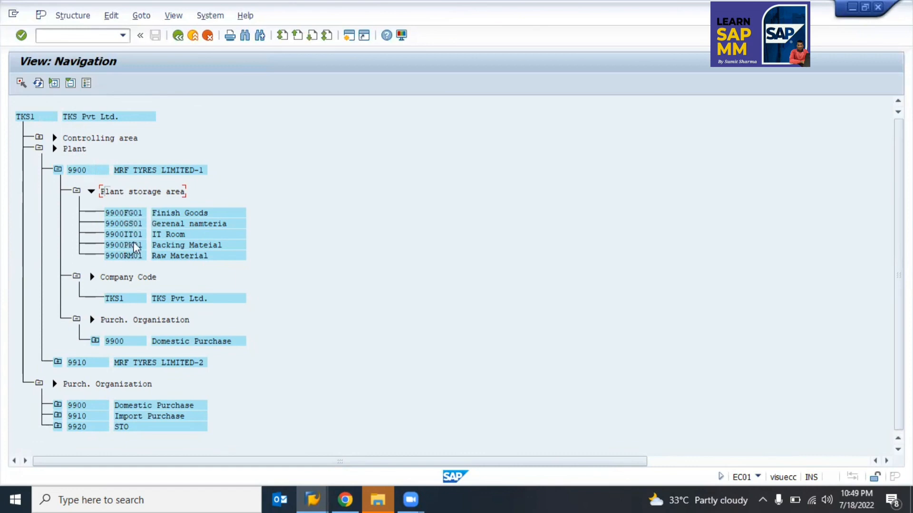
left_click(74, 171)
left_click(57, 172)
left_click(57, 180)
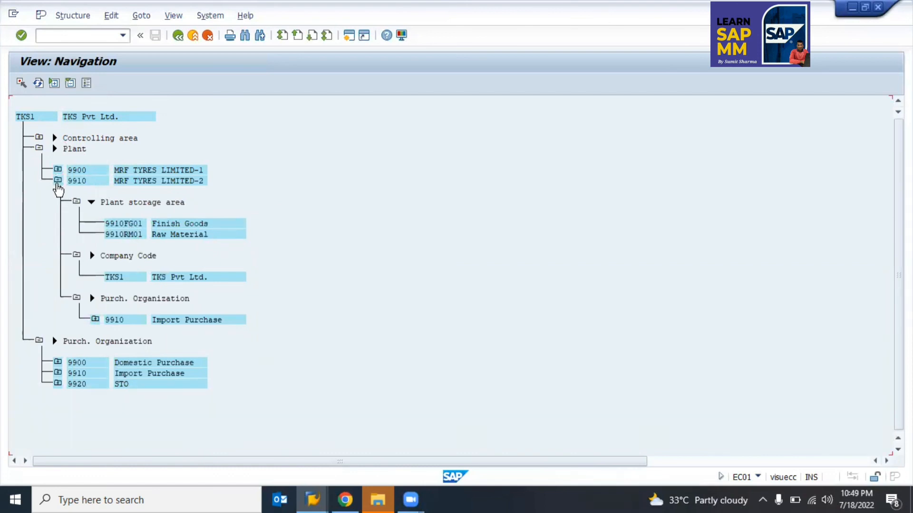
left_click(57, 184)
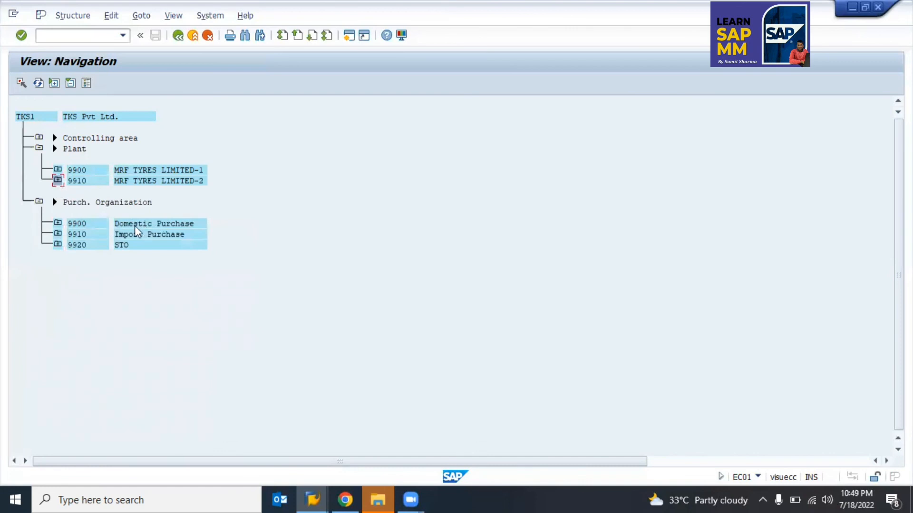
Step: Expand 9900 Domestic Purchase and its plant 9900 to check the TKS1 link, then back out
left_click(58, 223)
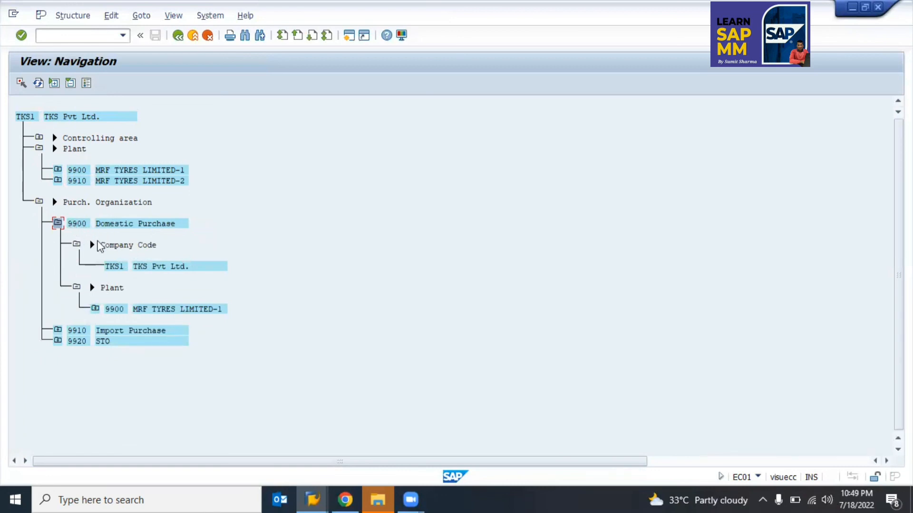
left_click(115, 267)
left_click(96, 310)
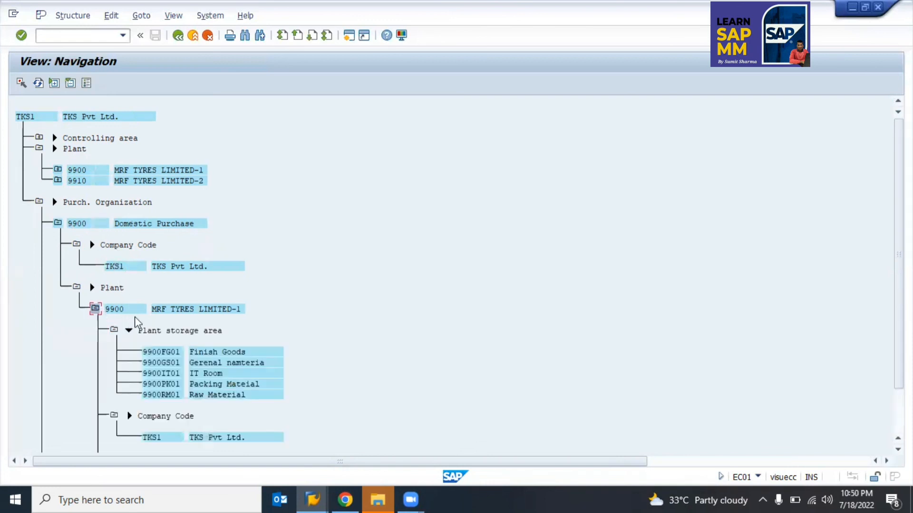
scroll(164, 396, "down", 5)
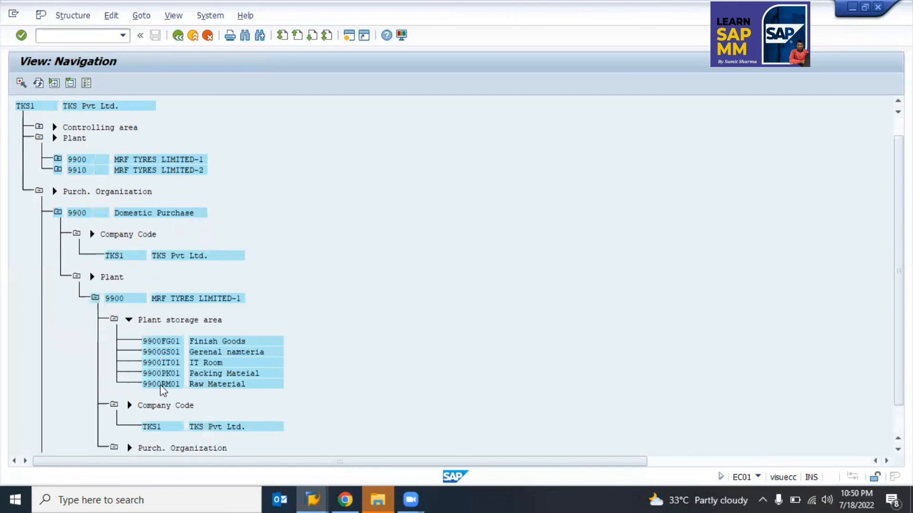
scroll(163, 389, "down", 1)
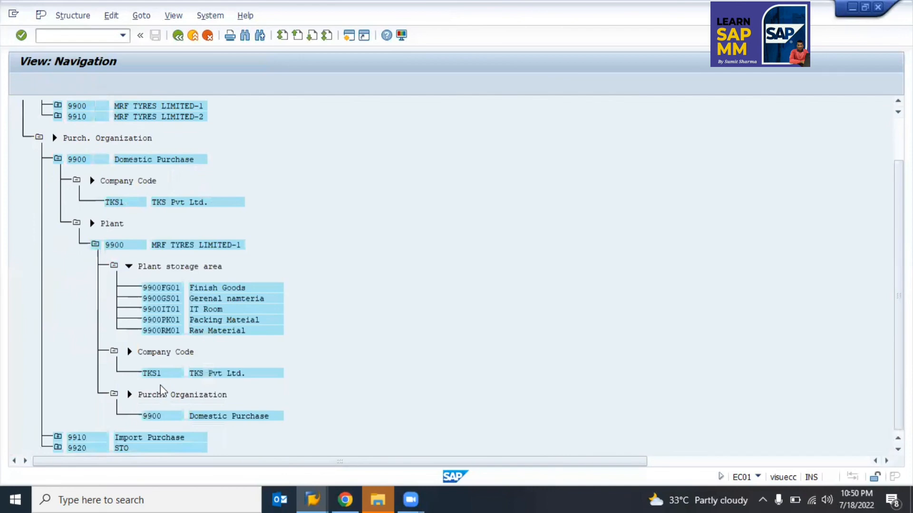
key("F3")
key("F3")
key("Return")
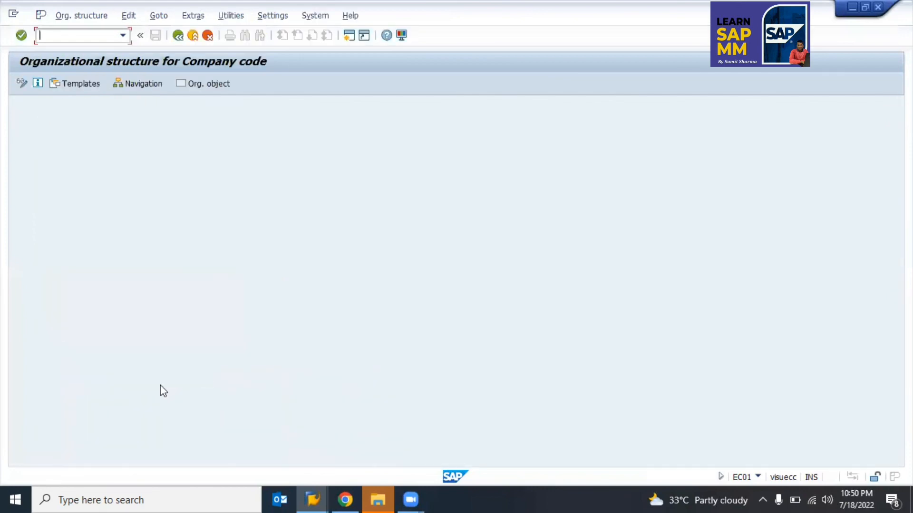
Step: Run EC02 and show the plant structure navigation list, 0001 Idorf through 1500 München
key("F3")
type("ec0")
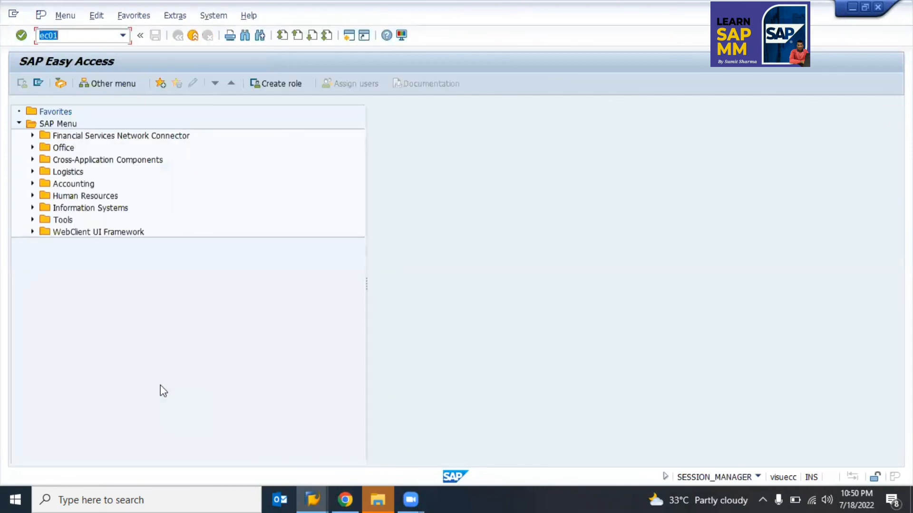
type("2")
key("Return")
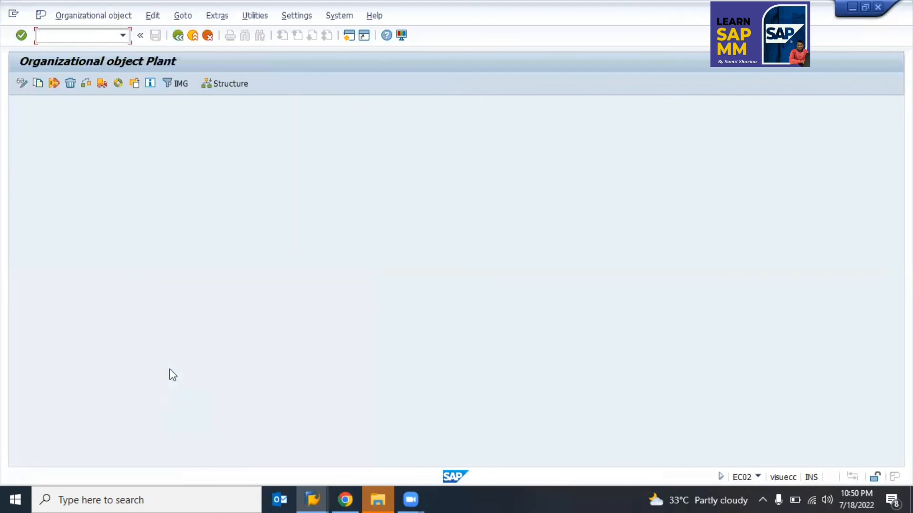
left_click(216, 84)
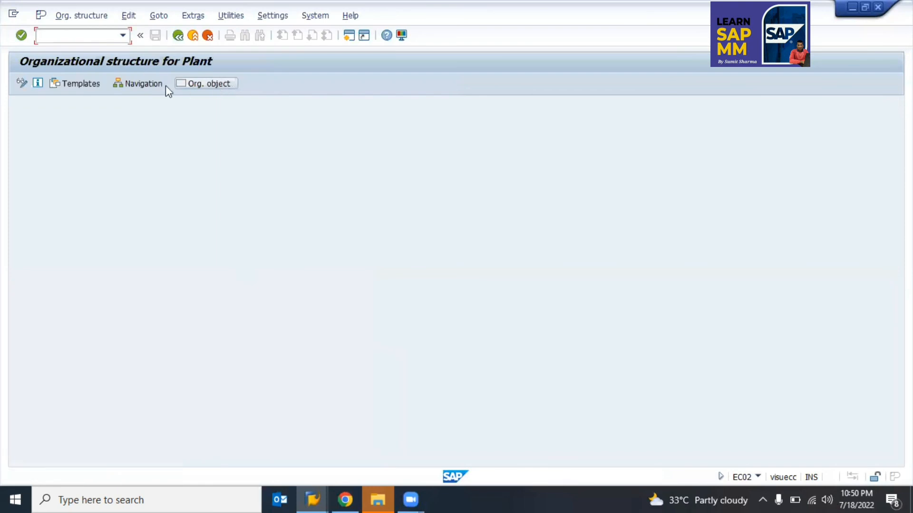
left_click(146, 83)
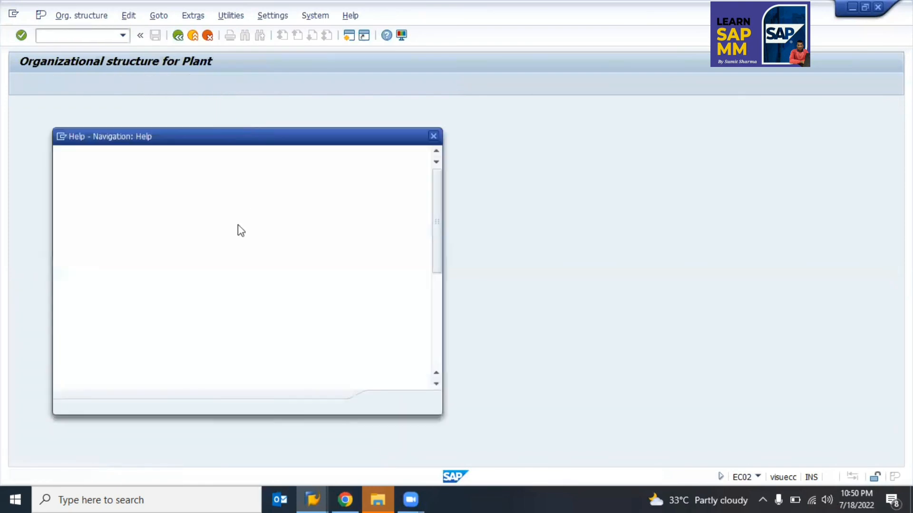
key("Return")
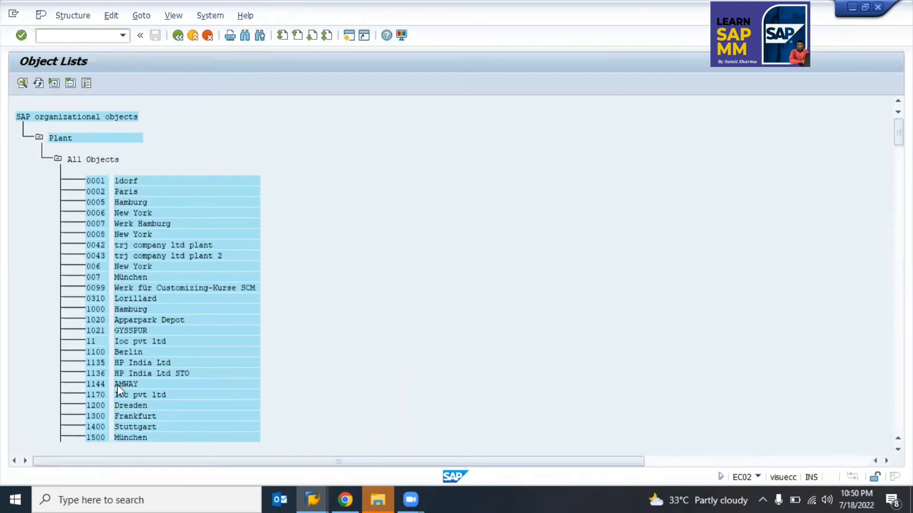
Step: Scroll down to the MRF TYRES plants 9900 and 9910 and display plant 9900's storage areas and company code TKS1
scroll(118, 385, "down", 10)
scroll(118, 385, "down", 15)
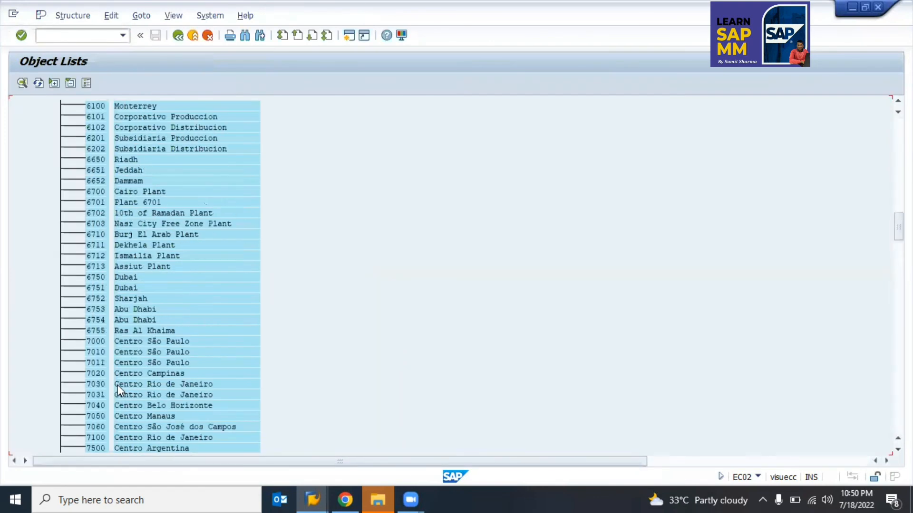
scroll(118, 385, "down", 11)
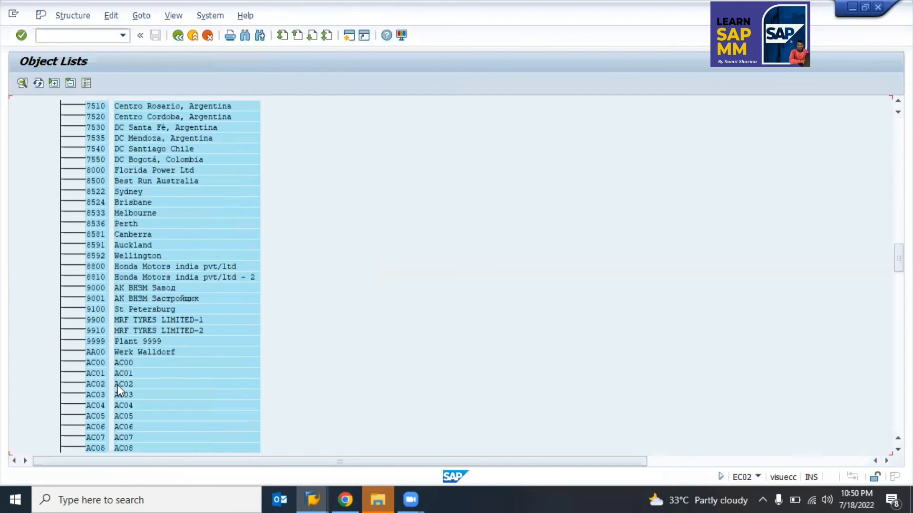
left_click(634, 166)
left_click(100, 330)
double_click(97, 318)
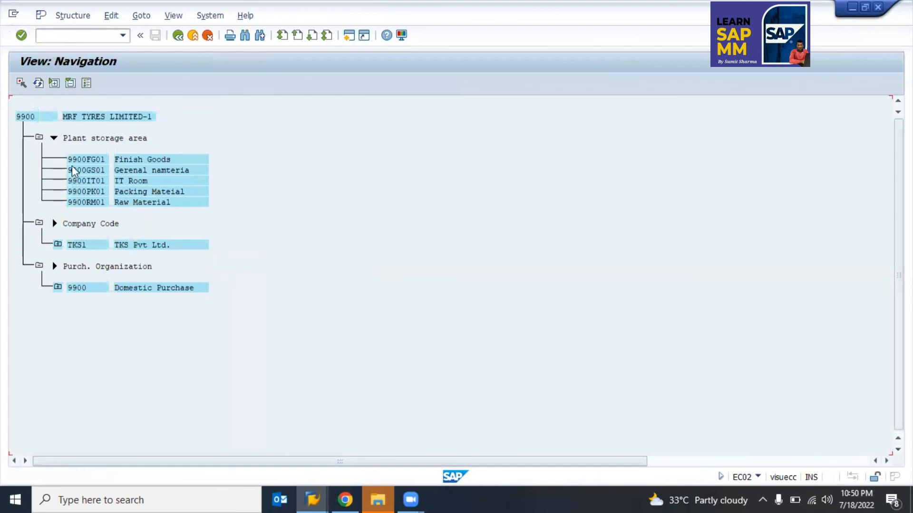
left_click(72, 139)
left_click(59, 289)
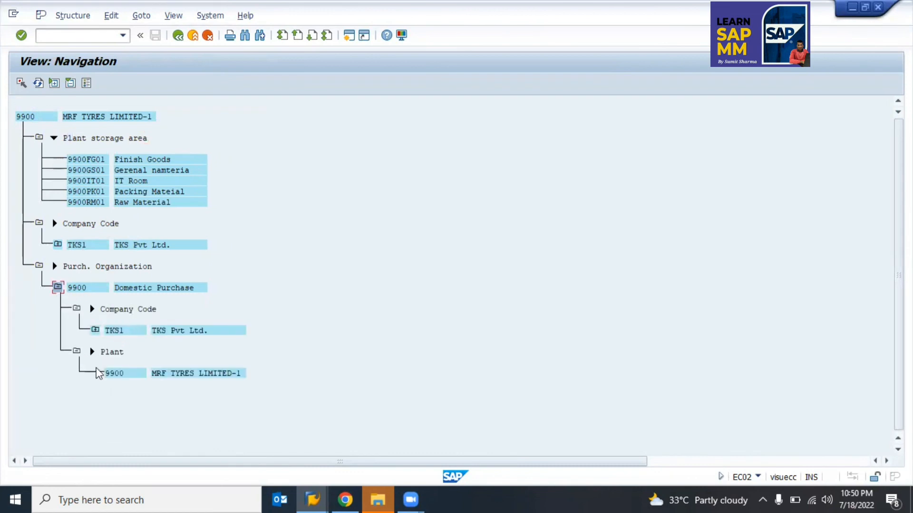
left_click(39, 224)
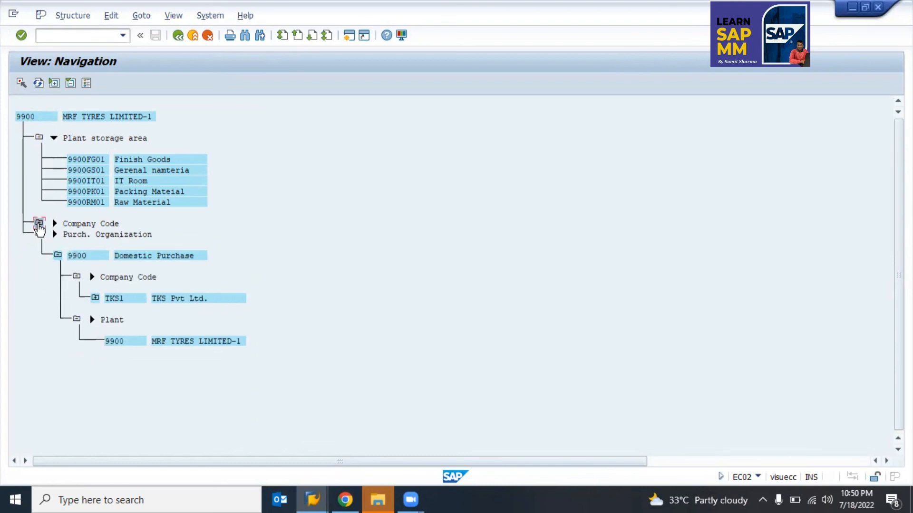
double_click(39, 224)
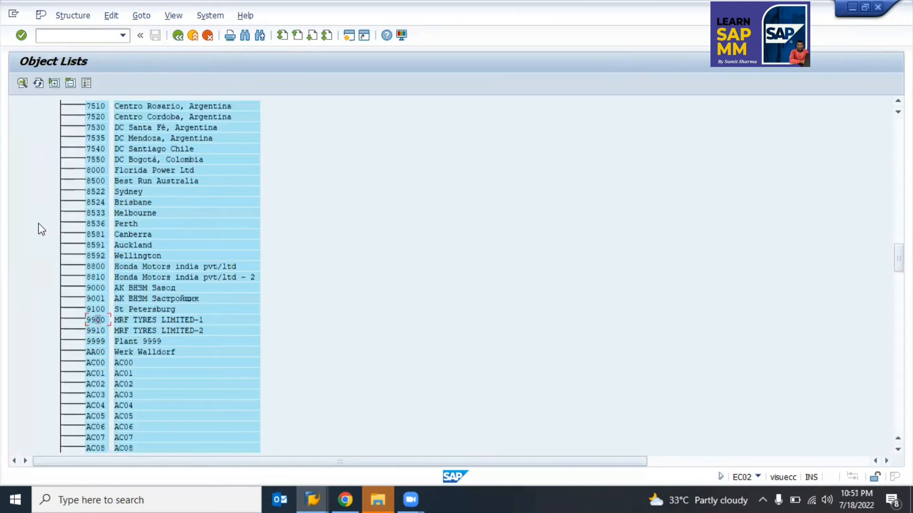
Step: Back out of the plant list to SAP Easy Access and start transaction SPRO
key("F3")
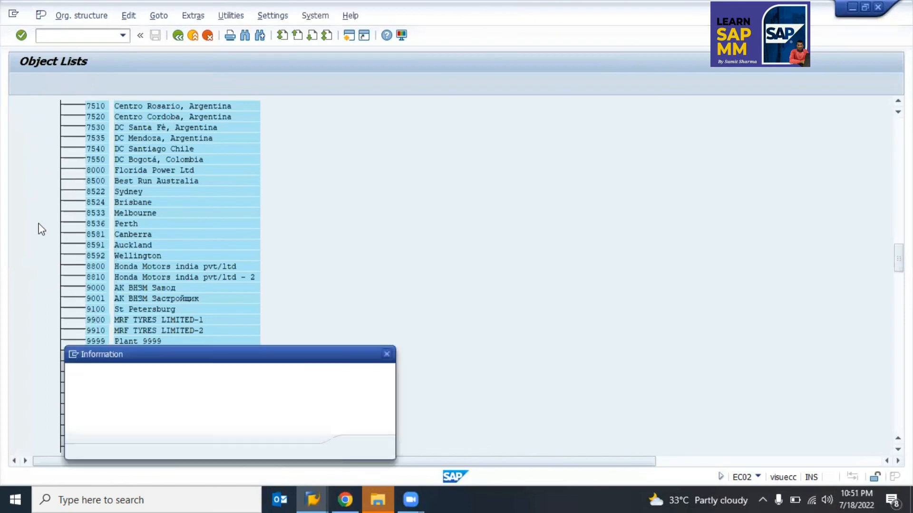
key("Return")
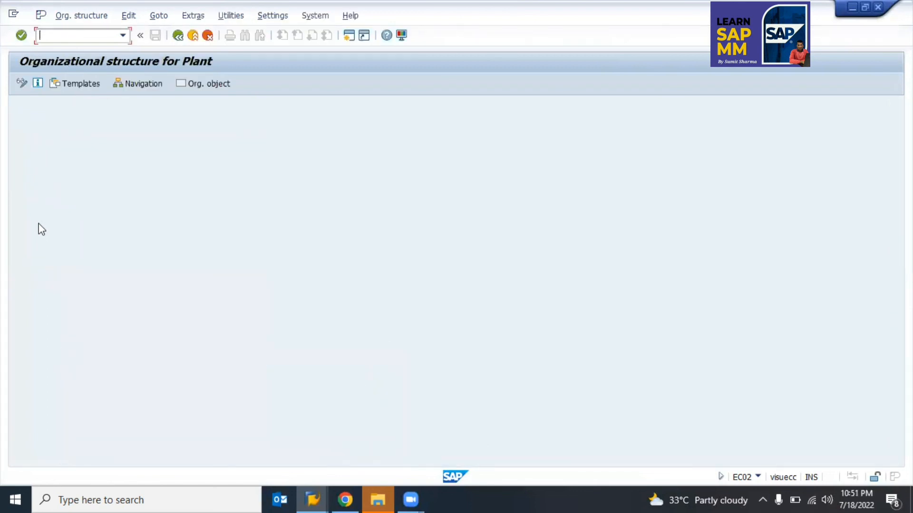
key("F3")
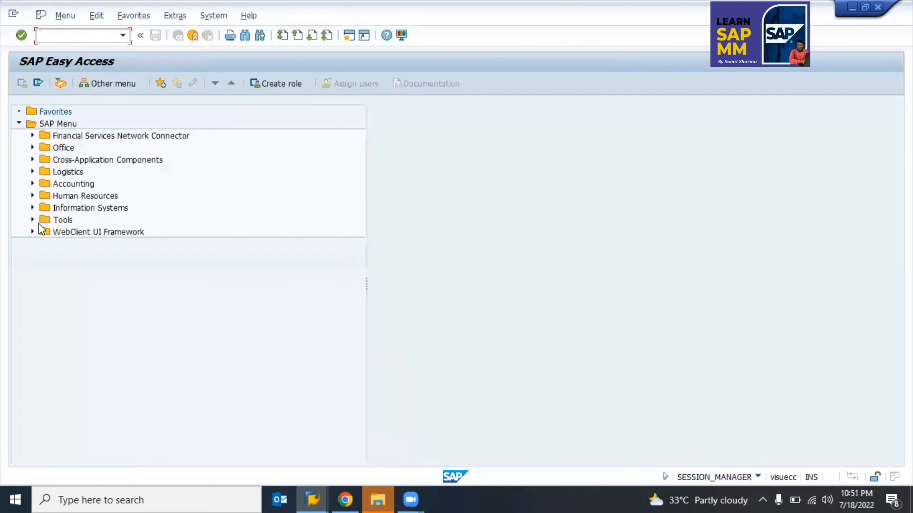
type("spro")
key("Return")
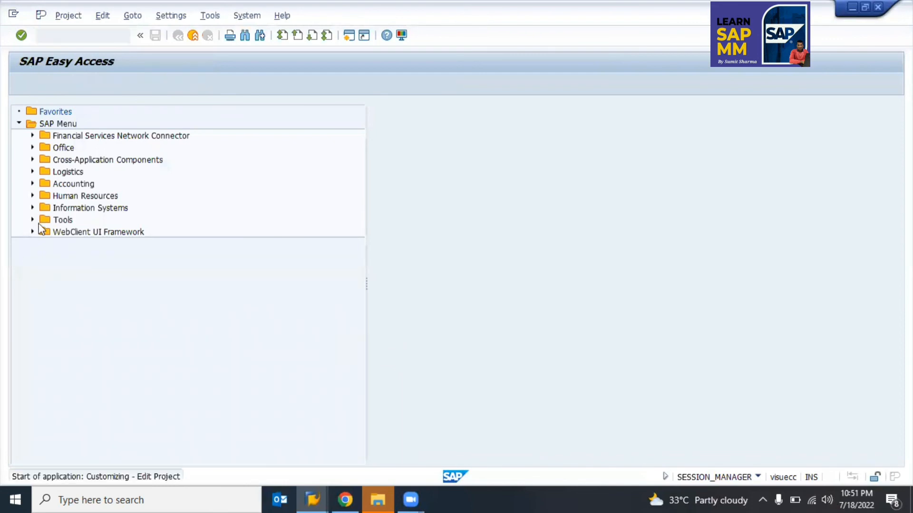
Step: In the SAP Reference IMG, run Logistics - General > Material Master > Basic Settings > Define Attributes of Material Types
left_click(48, 82)
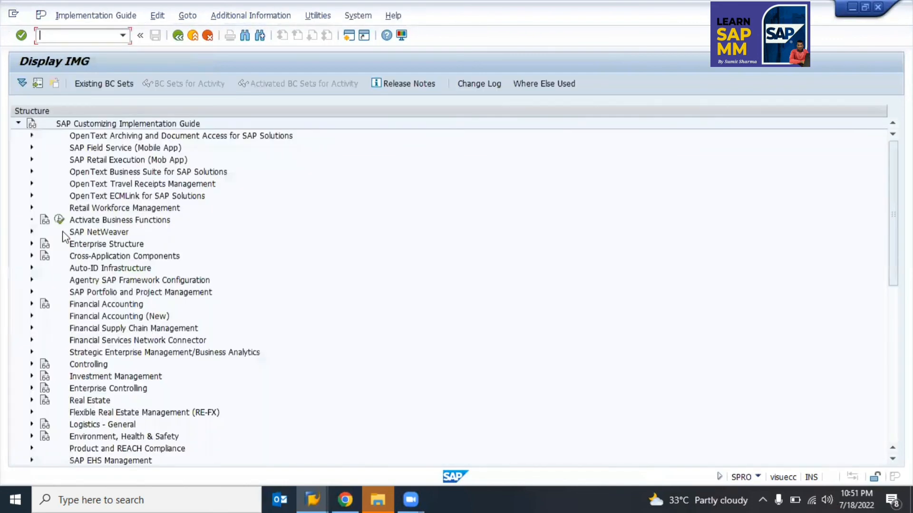
left_click(66, 248)
key("Down")
key("Down")
key("Down")
key("Down")
key("Down")
key("Down")
key("Down")
key("Down")
key("Down")
key("Down")
key("Down")
key("Down")
key("Down")
key("Down")
key("Down")
key("Right")
key("Down")
key("Down")
key("Down")
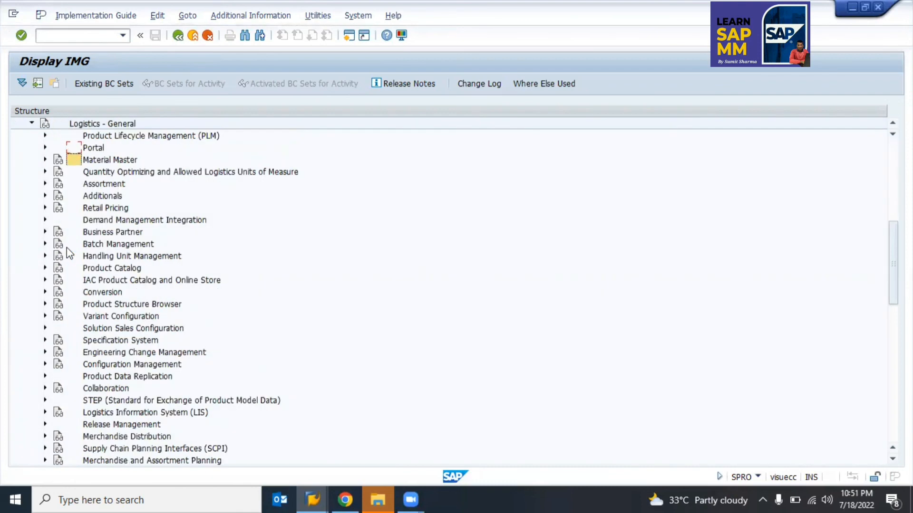
key("Right")
key("Down")
key("Down")
key("Down")
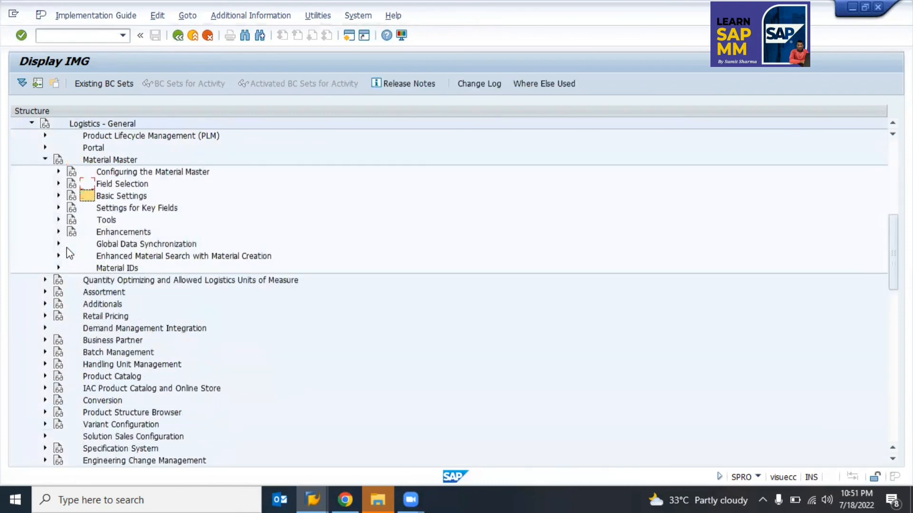
key("Right")
key("Down")
key("Down")
key("Down")
key("Down")
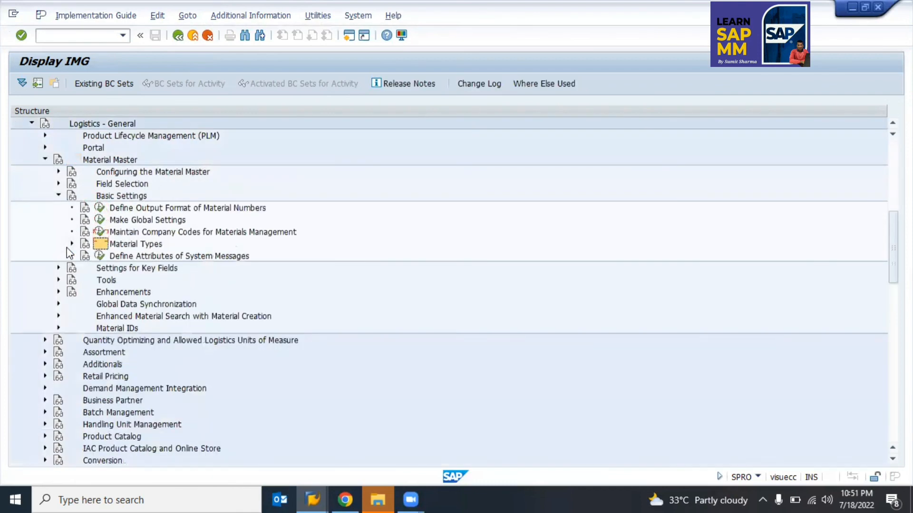
key("Right")
key("Down")
key("Down")
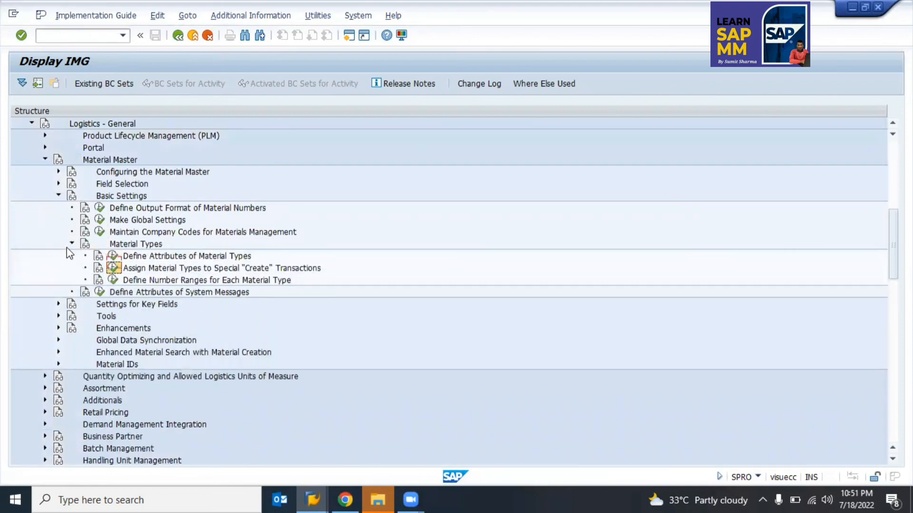
key("Up")
key("Return")
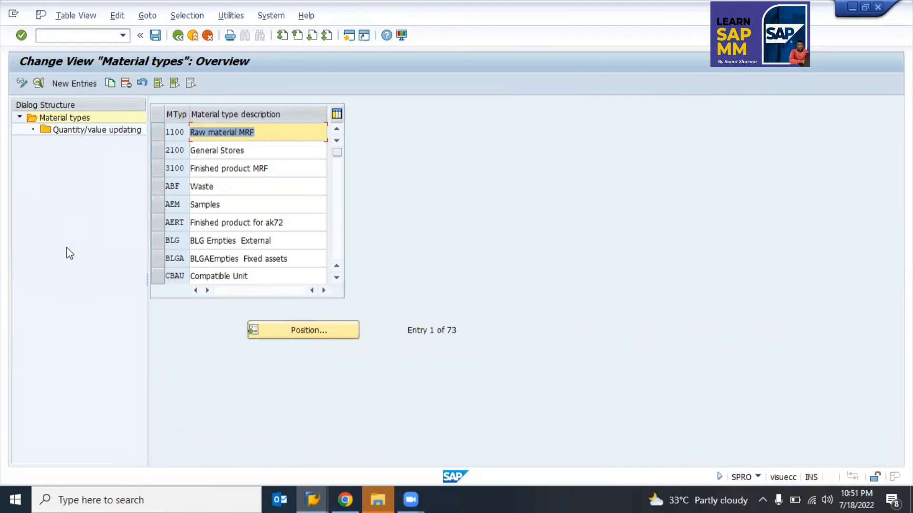
Step: Mark rows 1100, 2100 and 3100 in the Material types overview, then exit the maintenance
left_click(156, 132)
left_click(158, 150)
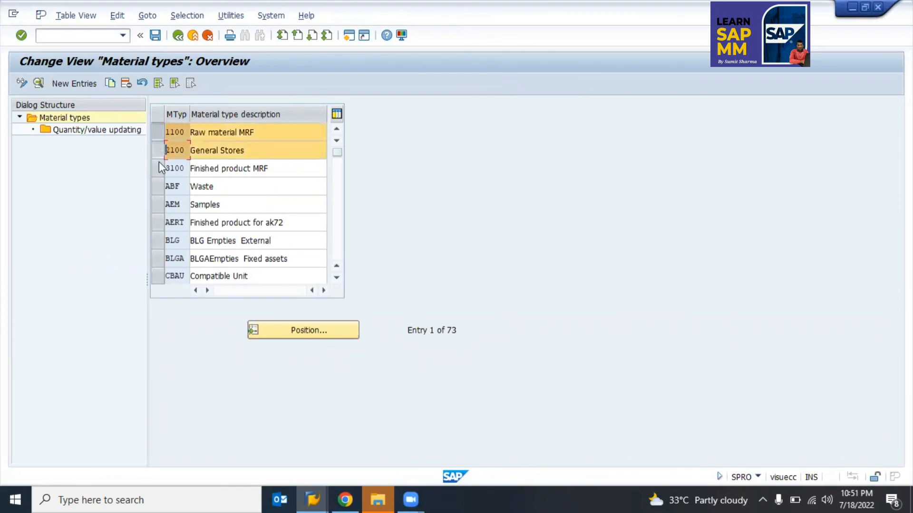
left_click(159, 168)
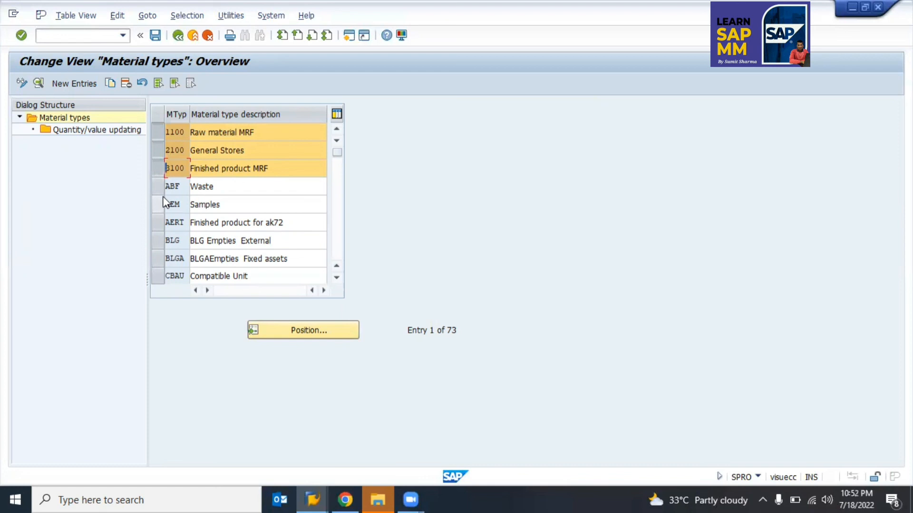
key("F12")
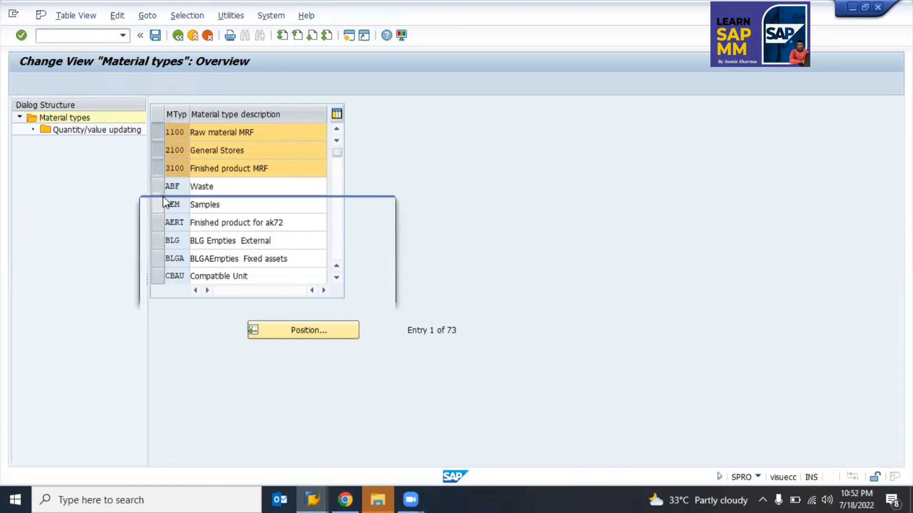
Step: Confirm cancelling, saving on exit, and the customizing request prompt
key("Left")
key("Return")
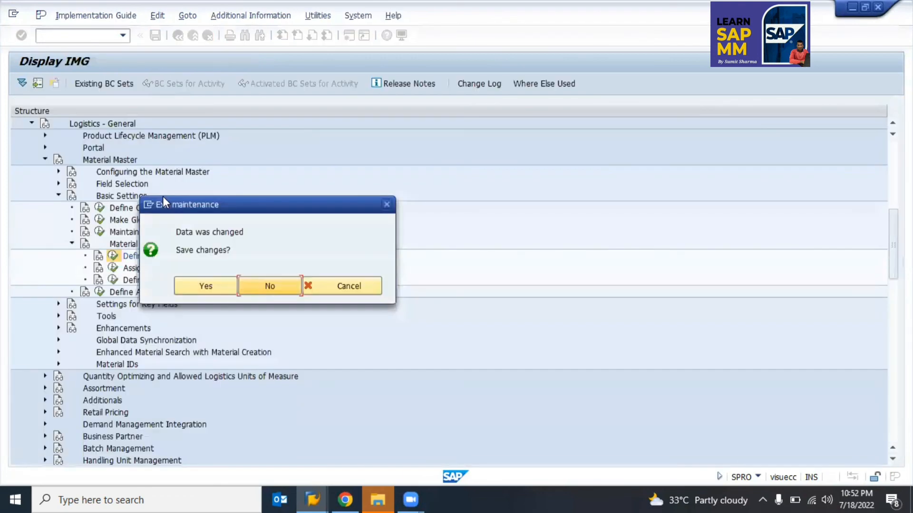
key("Left")
key("Left")
key("Return")
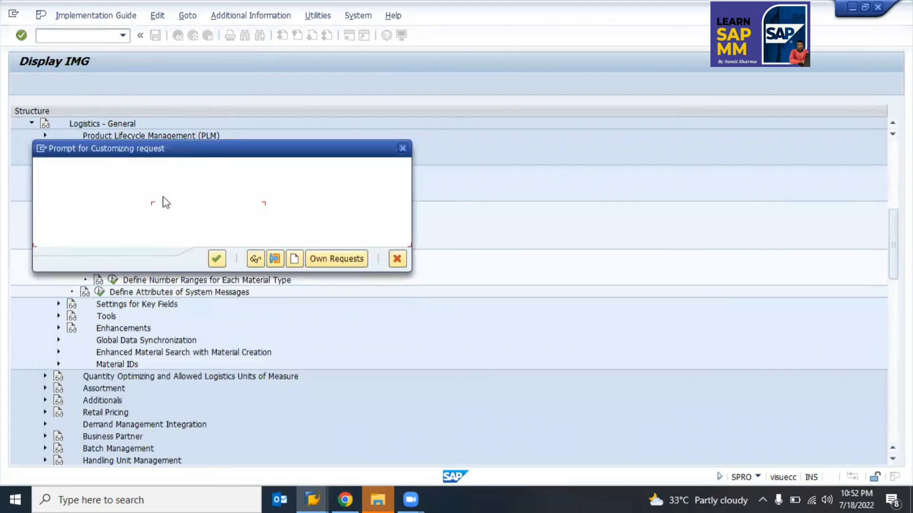
key("Return")
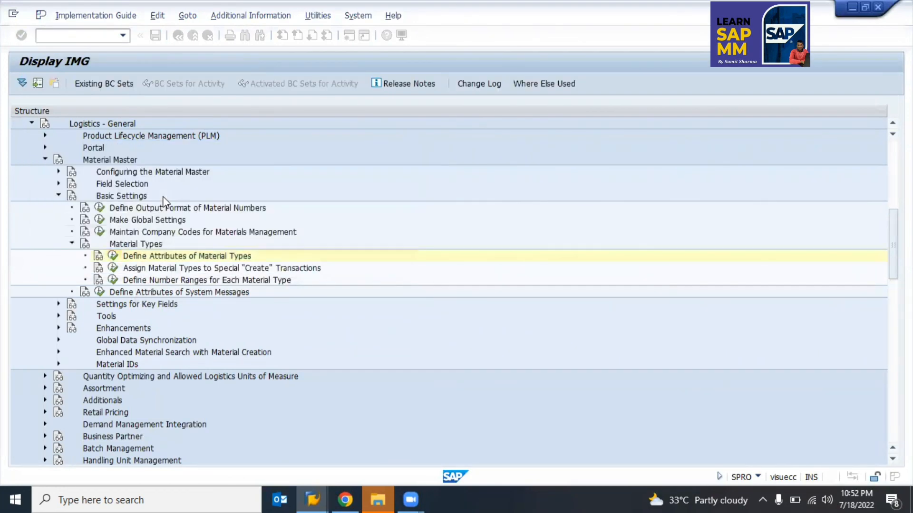
Step: Back out of SPRO to SAP Easy Access and switch to the SAP MM Training Google Sheet
key("F3")
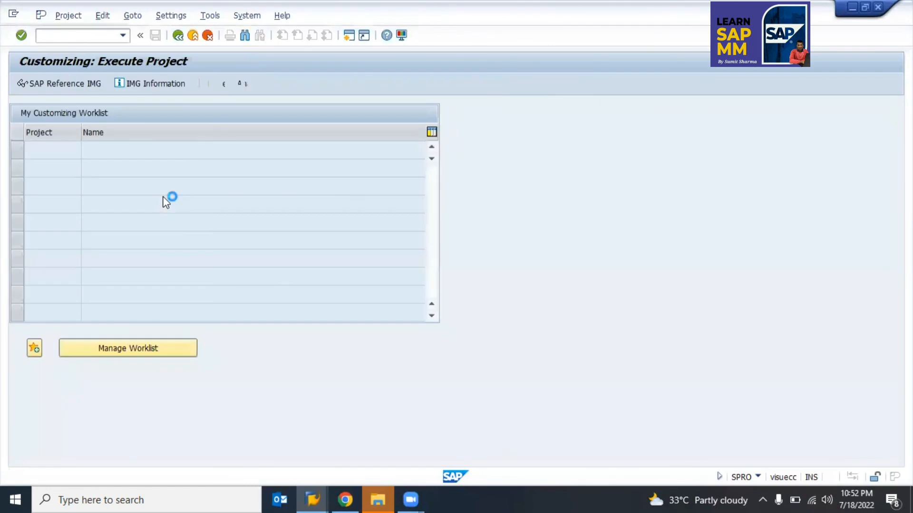
key("F3")
key("alt+Tab")
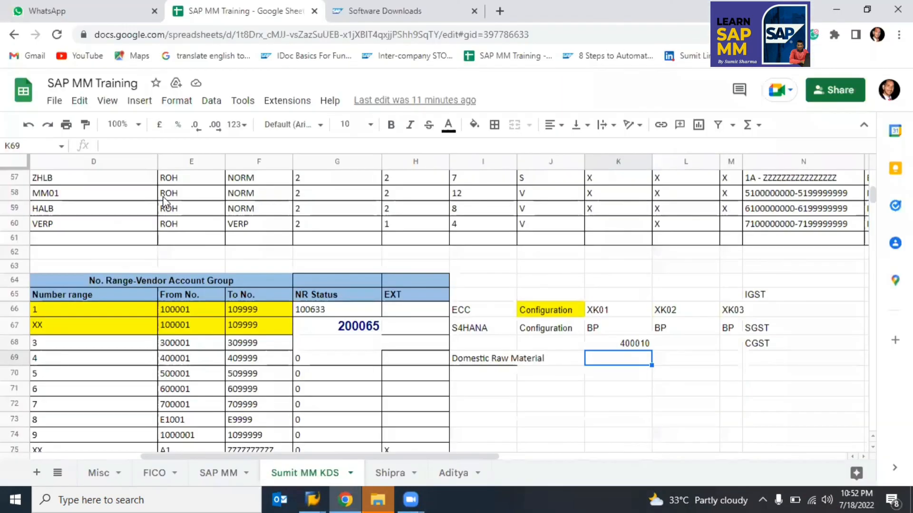